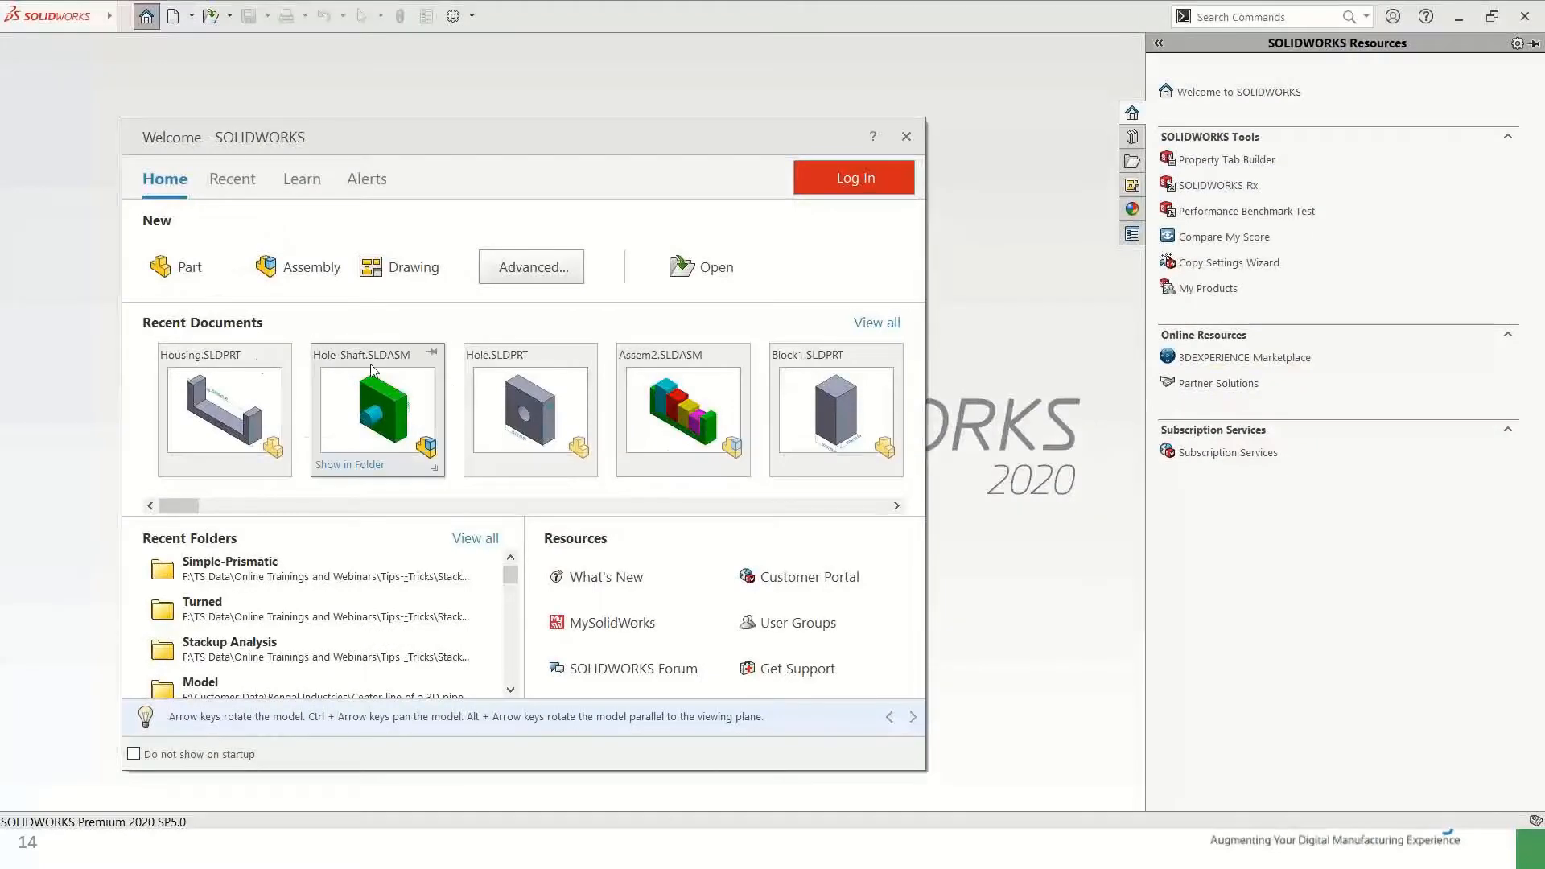
Step: Delete the features Plane2 through Plane6 with all their dependent dimensions from the Housing part's dimension scheme
click(483, 69)
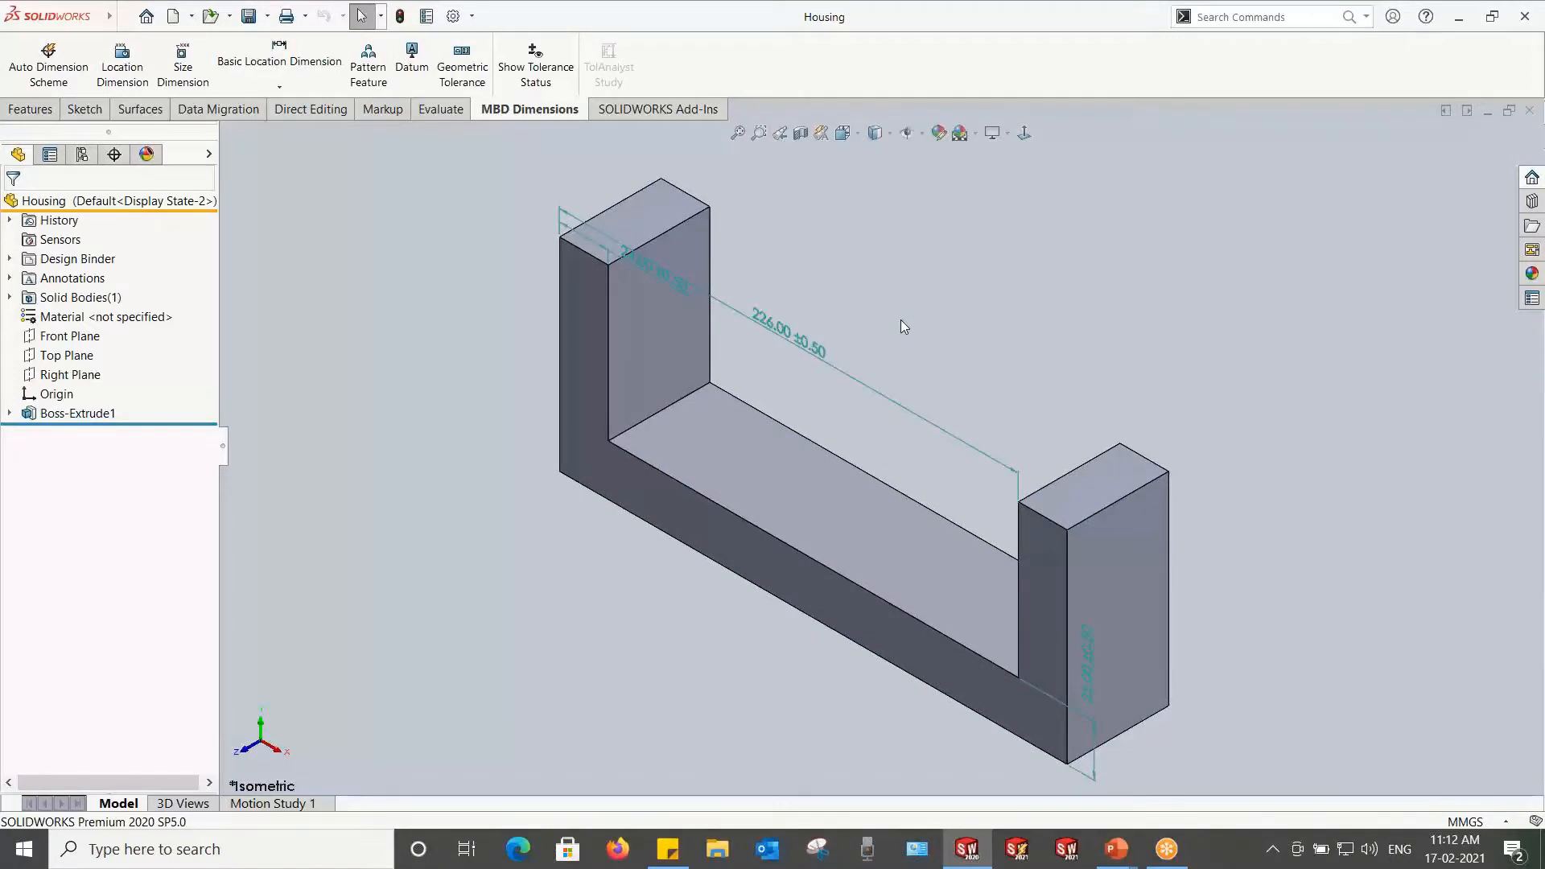
click(114, 154)
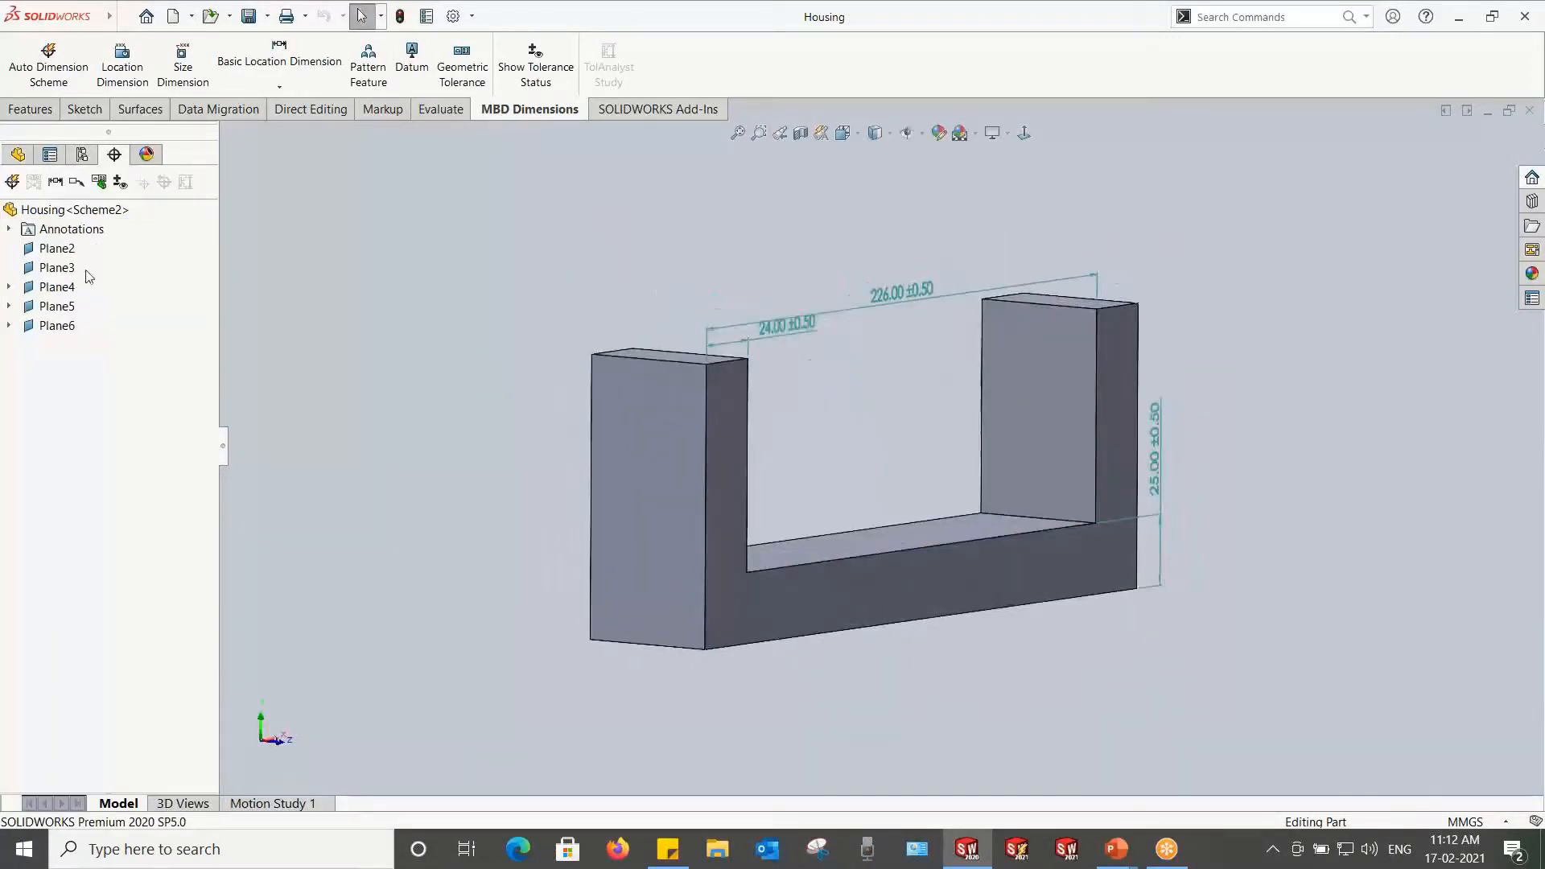
click(57, 249)
shift+click(57, 326)
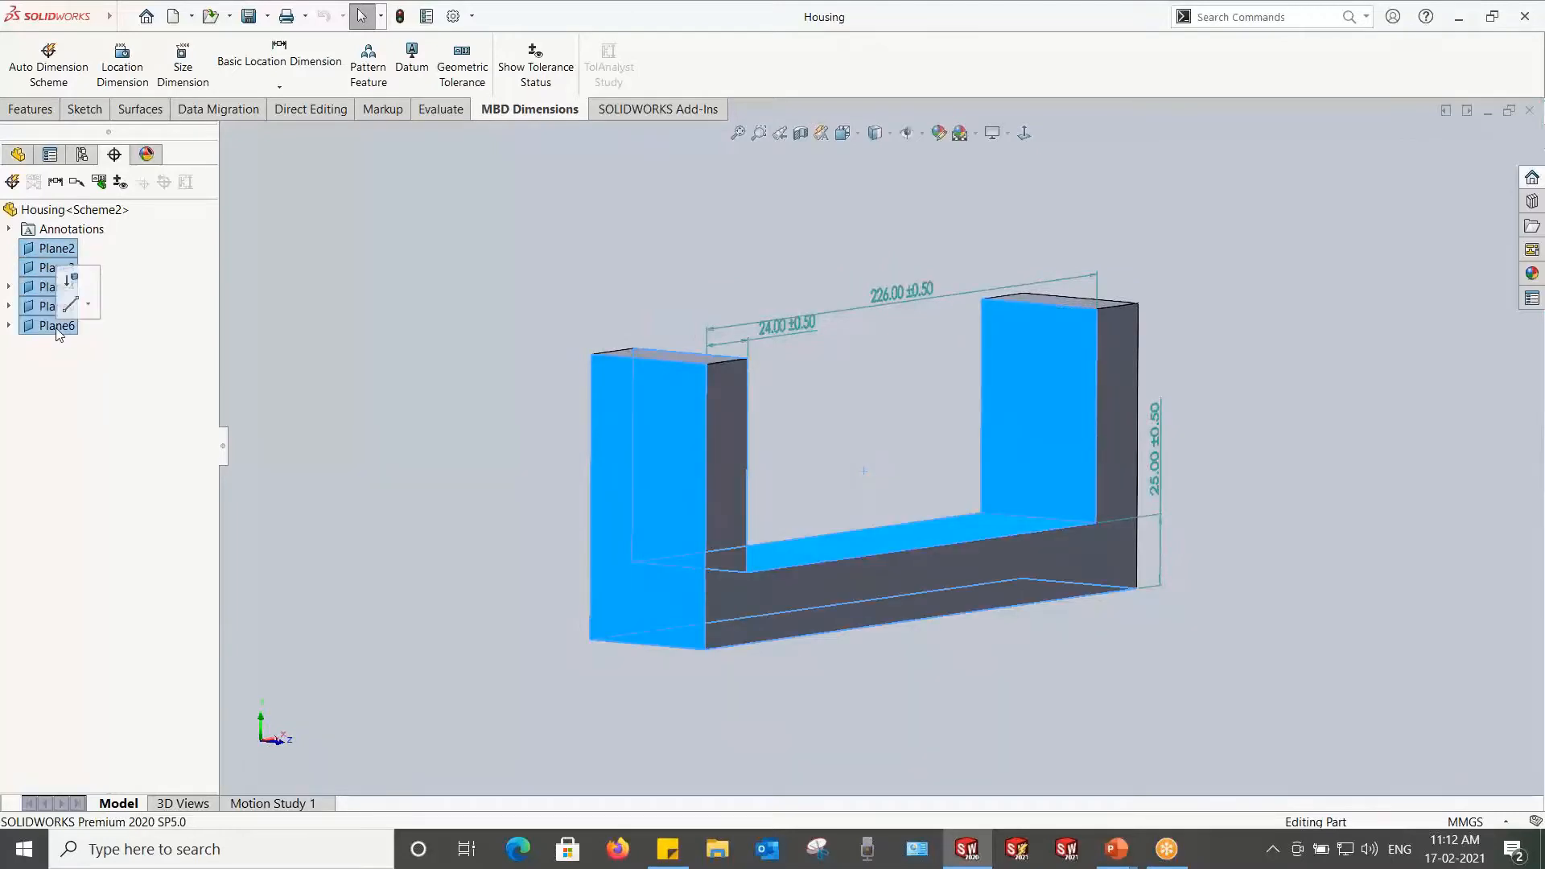
key(Delete)
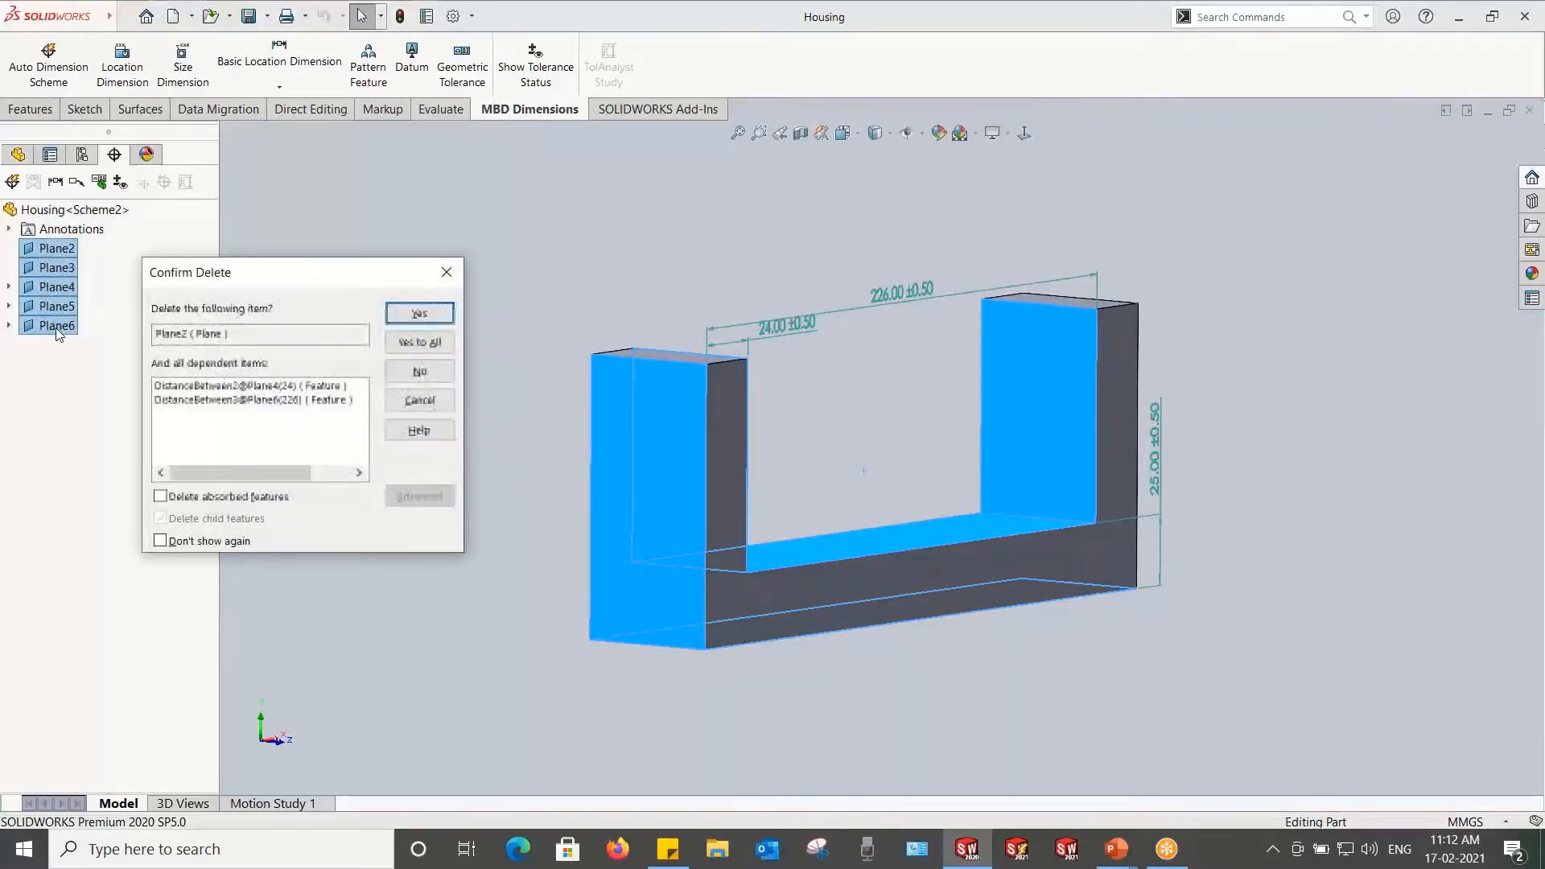
click(434, 342)
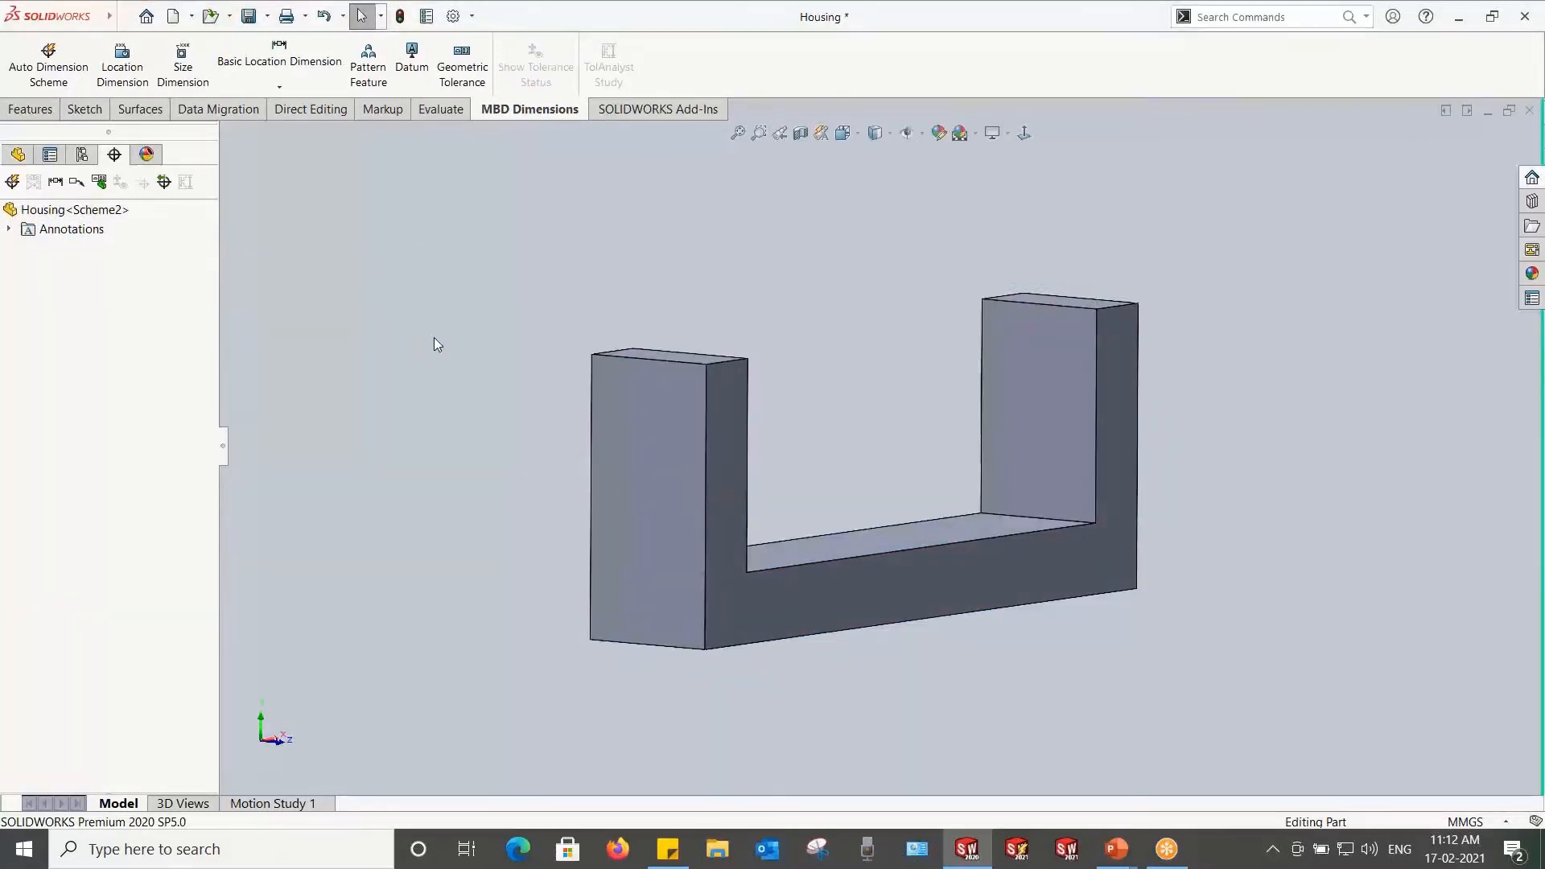
click(13, 183)
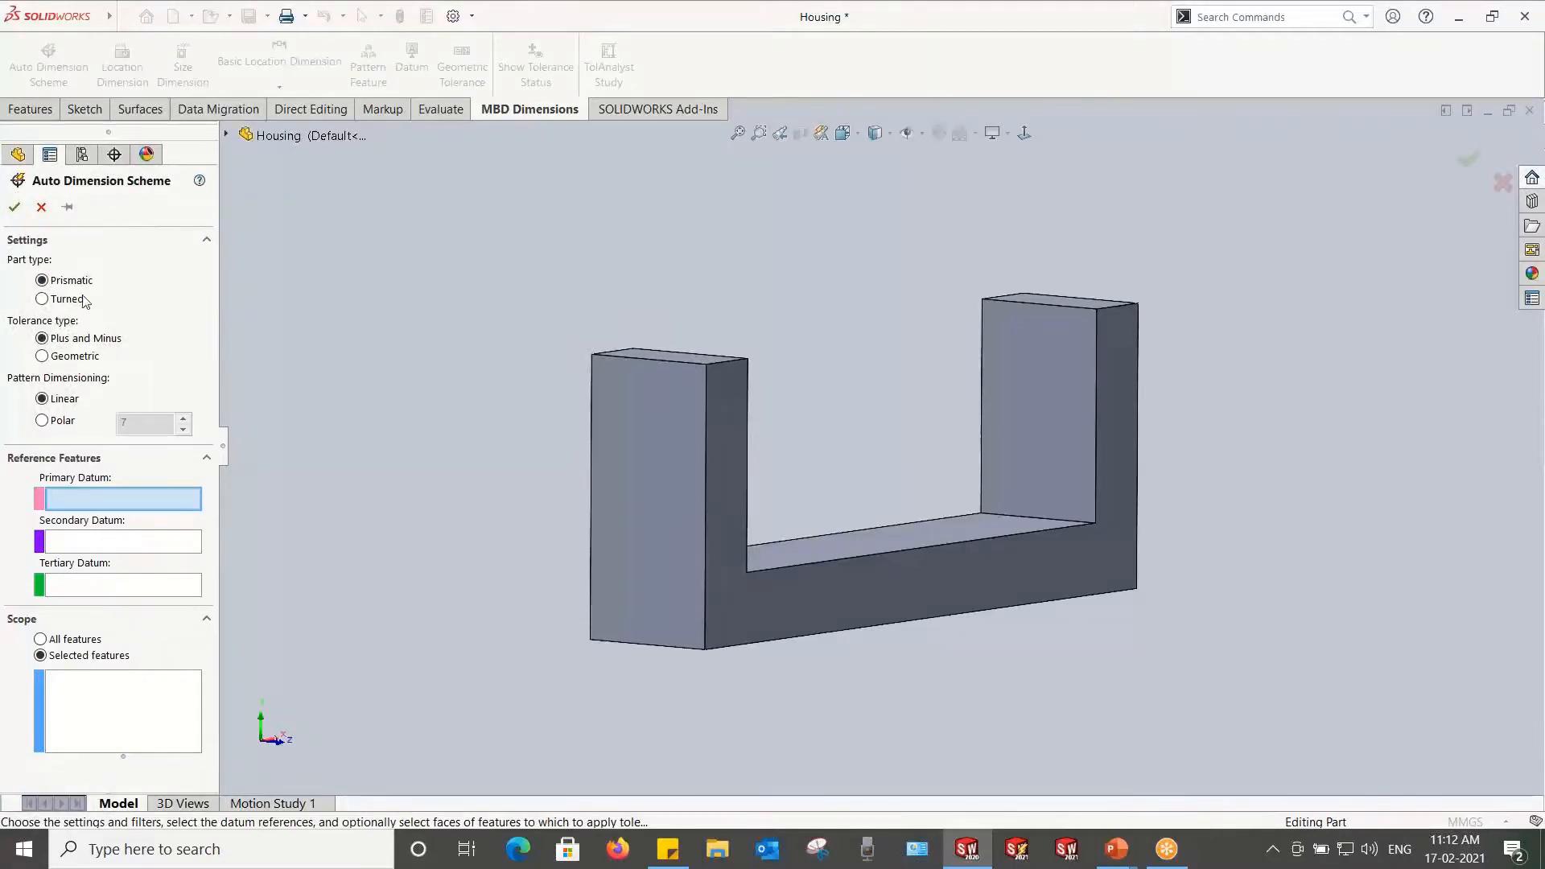
middle_drag(592, 468, 288, 436)
click(42, 211)
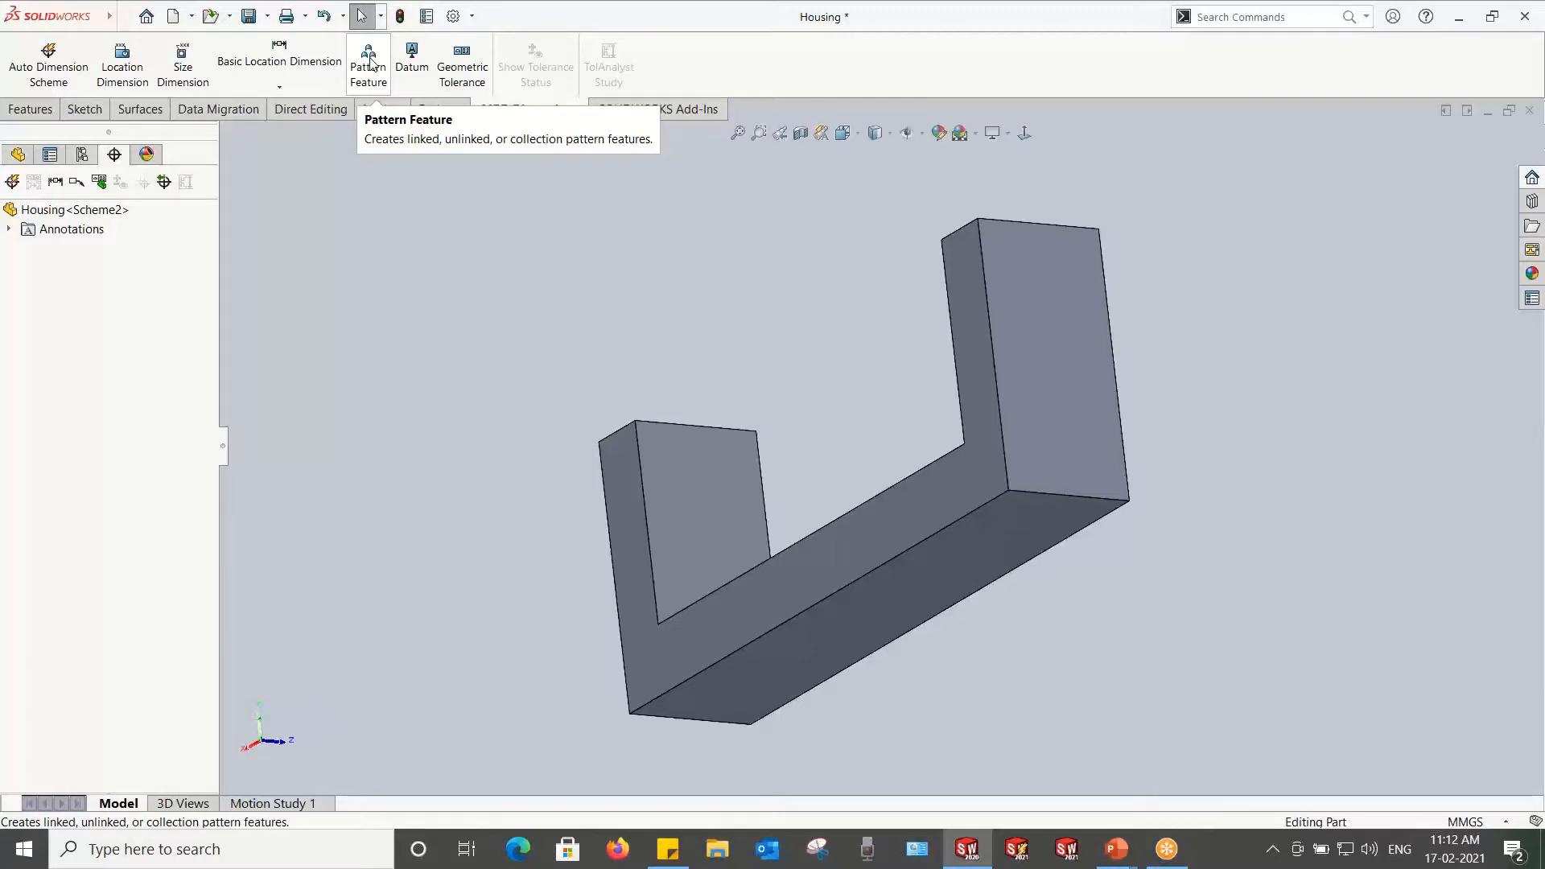
click(473, 65)
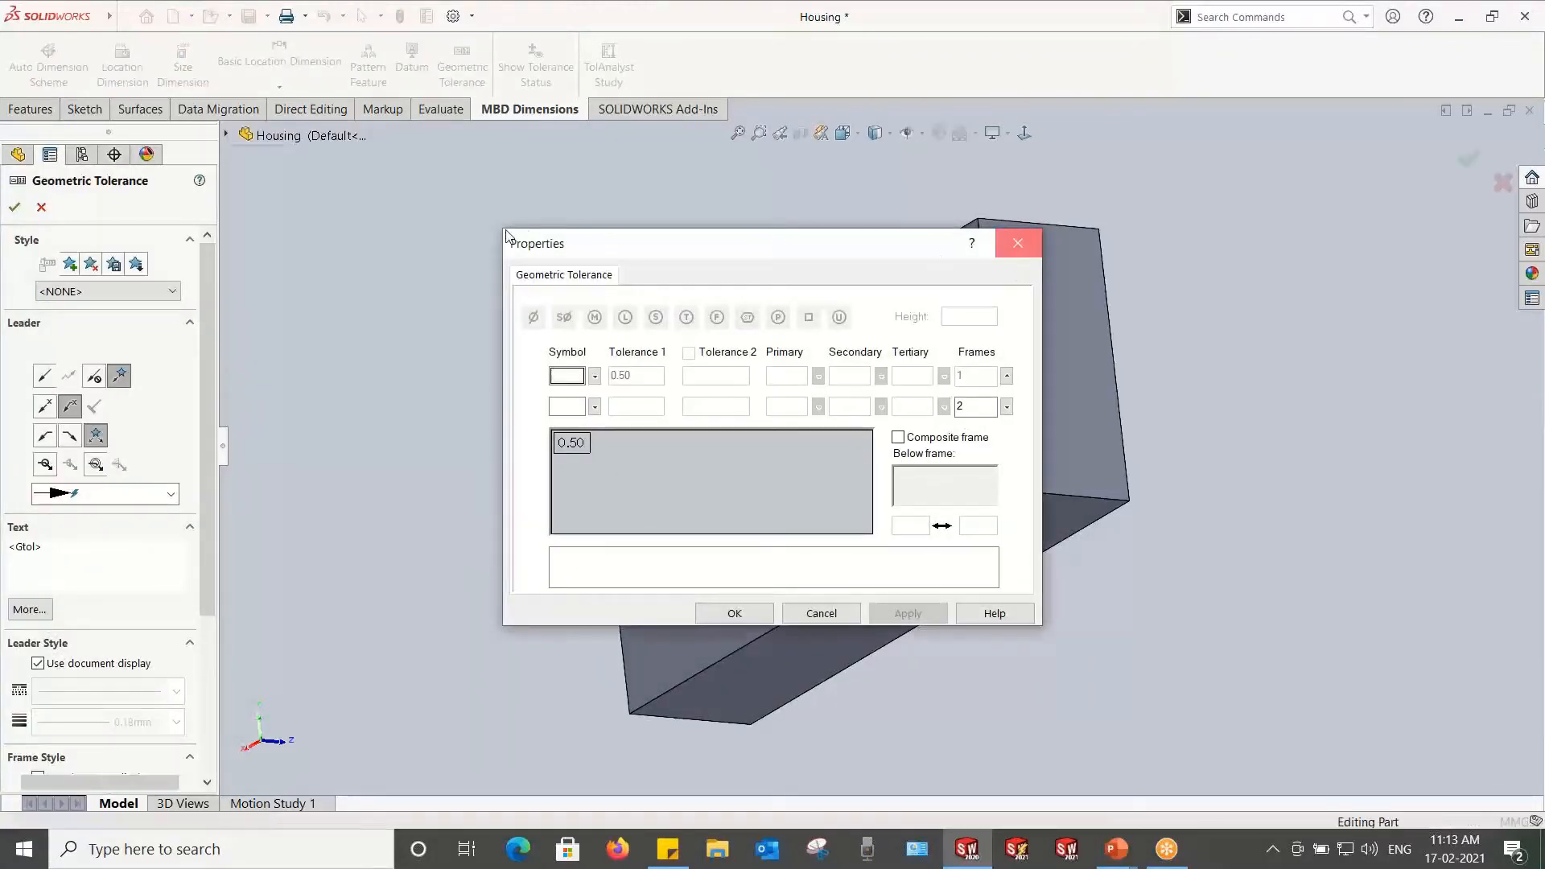
click(1017, 246)
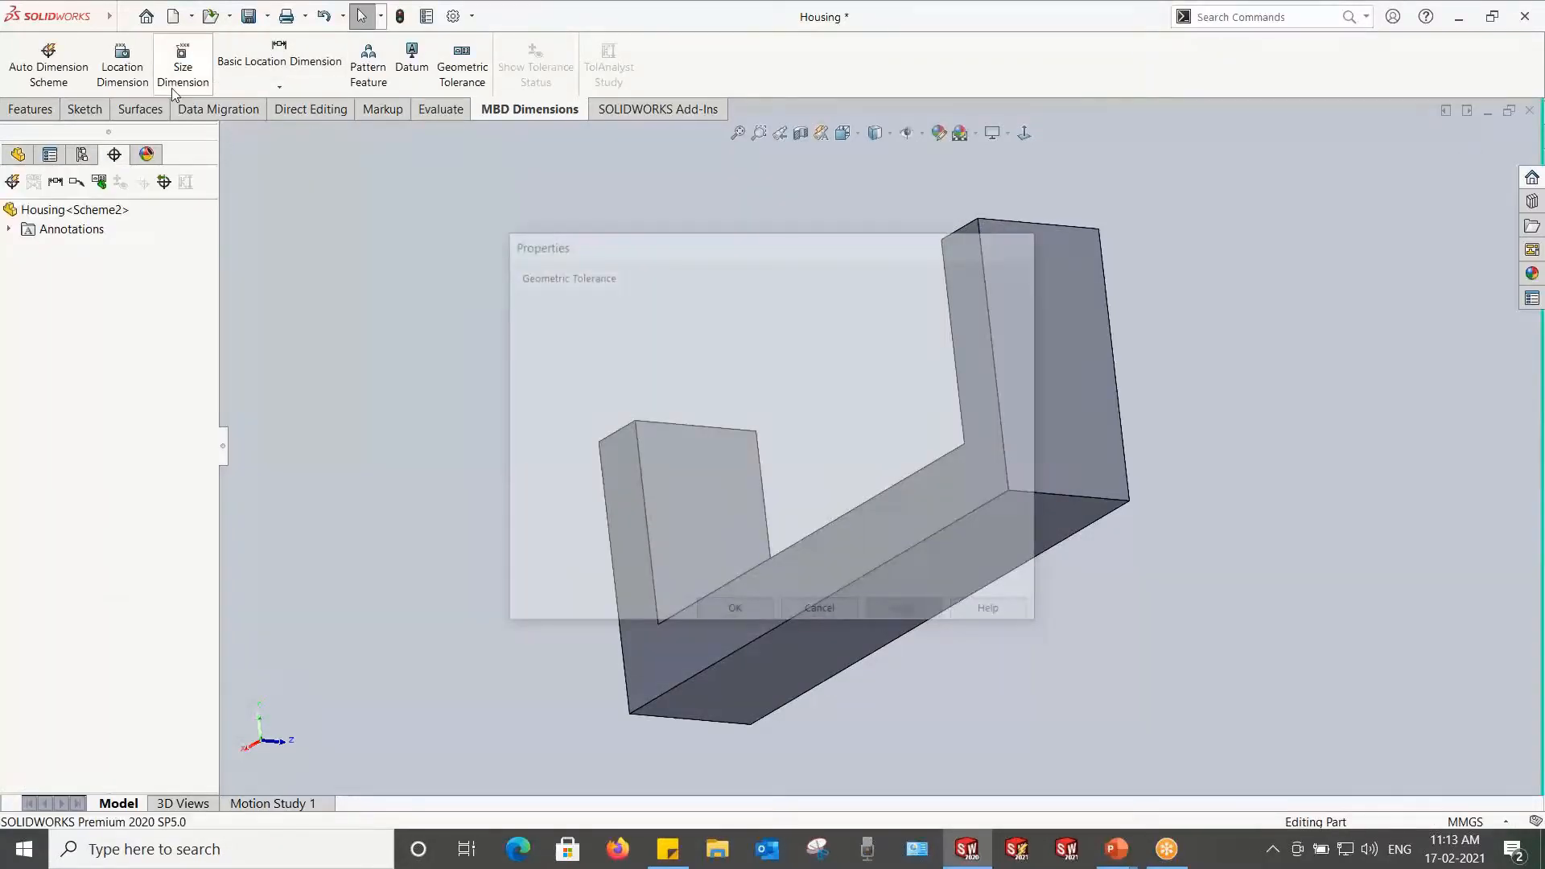
click(49, 64)
click(41, 207)
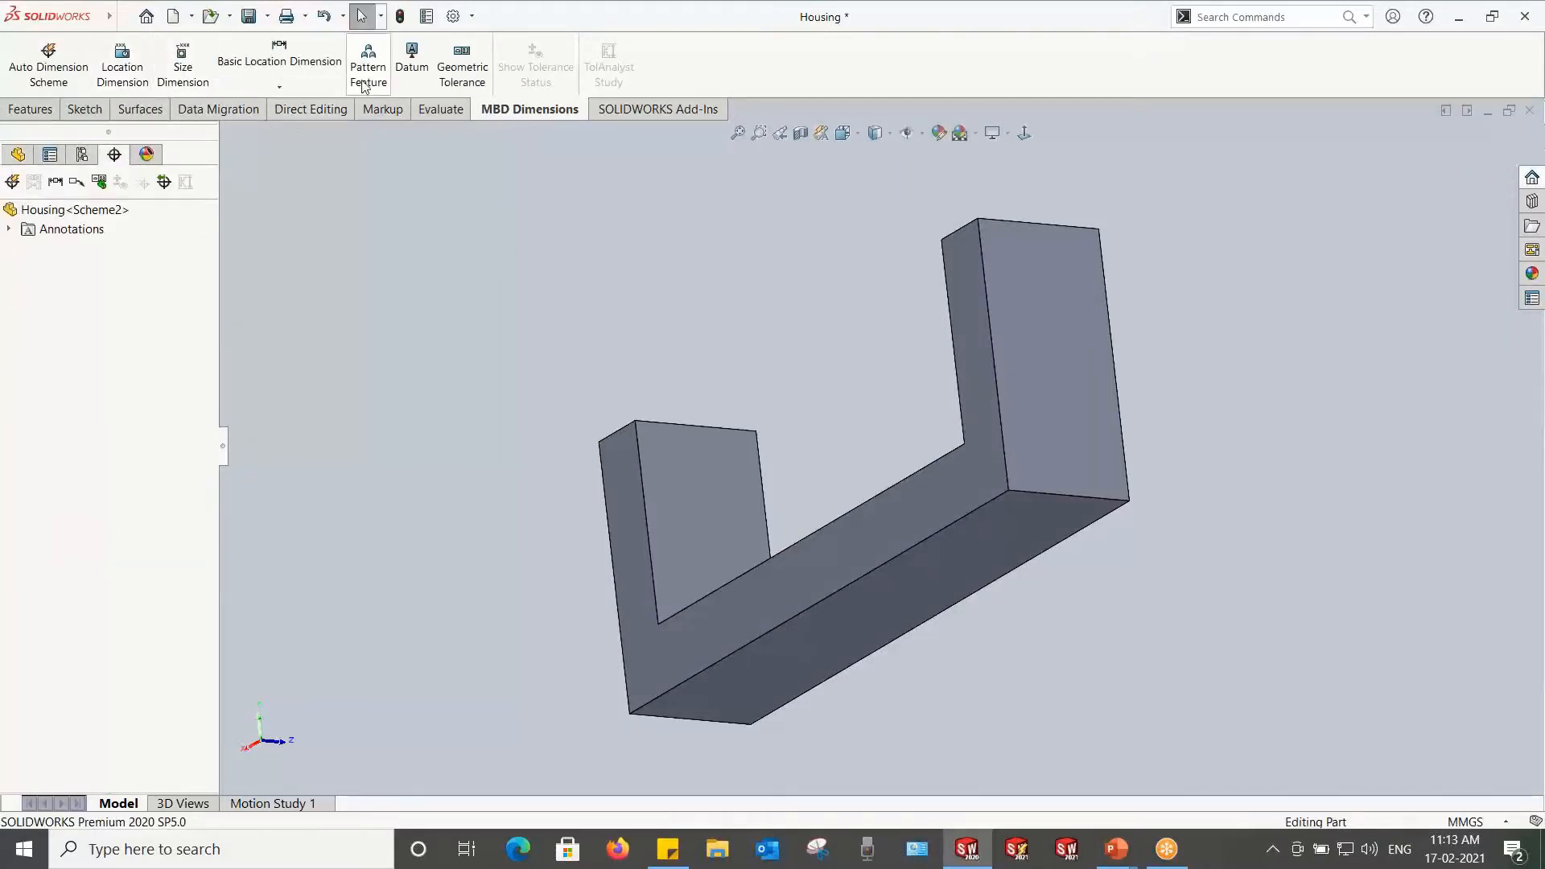
Step: Attach datum A to the U-shaped side face of the housing
click(938, 483)
click(858, 475)
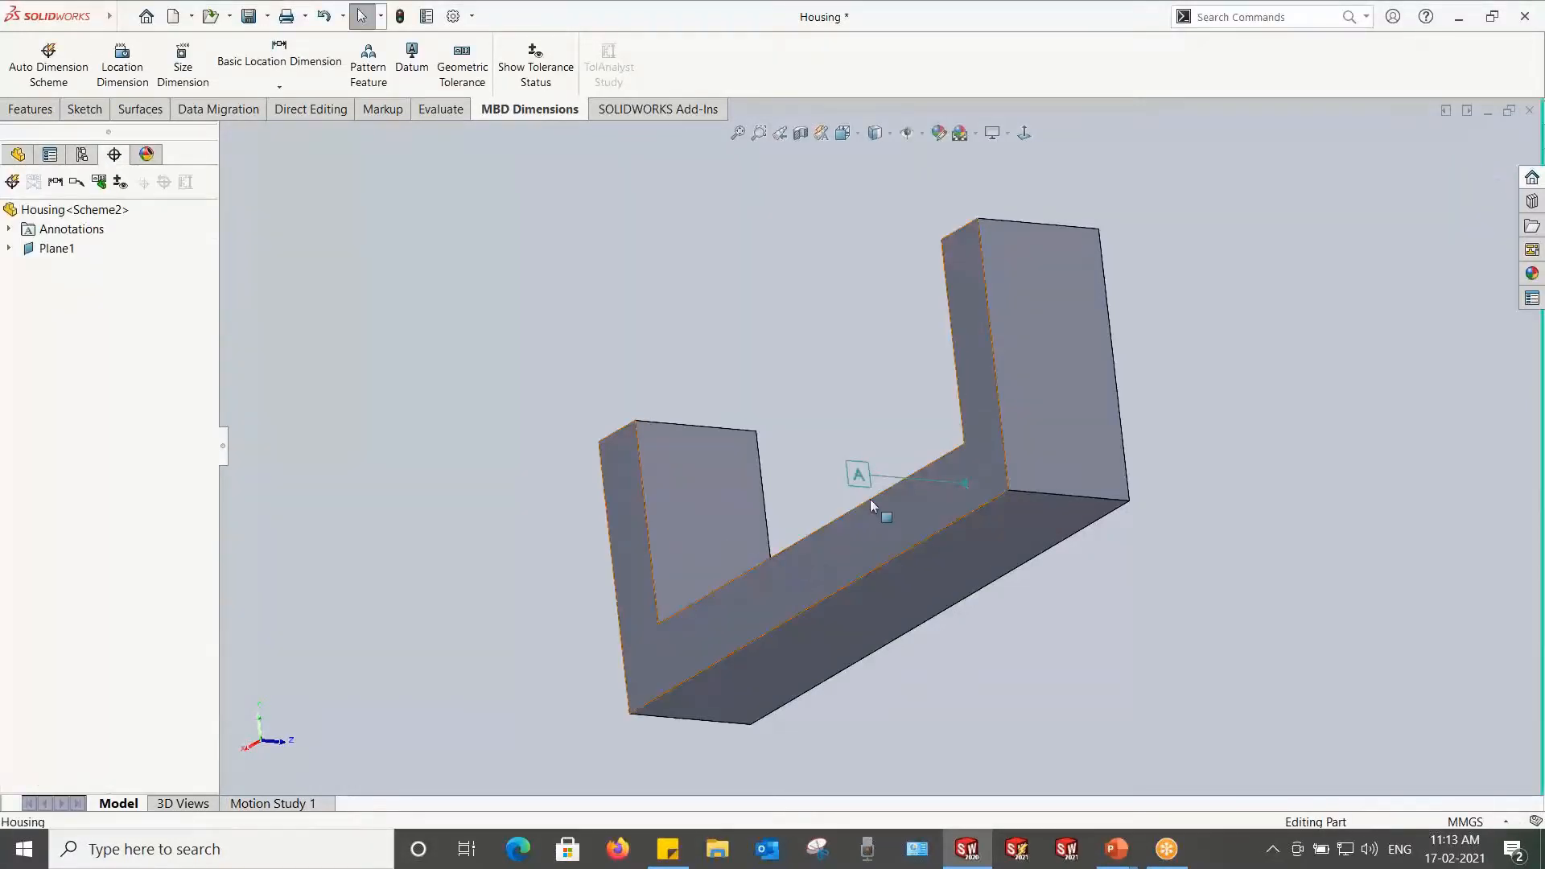
click(823, 557)
click(776, 359)
Step: Add a location dimension between the housing's two opposite U-shaped side faces and place it above one upright
middle_drag(776, 359, 447, 193)
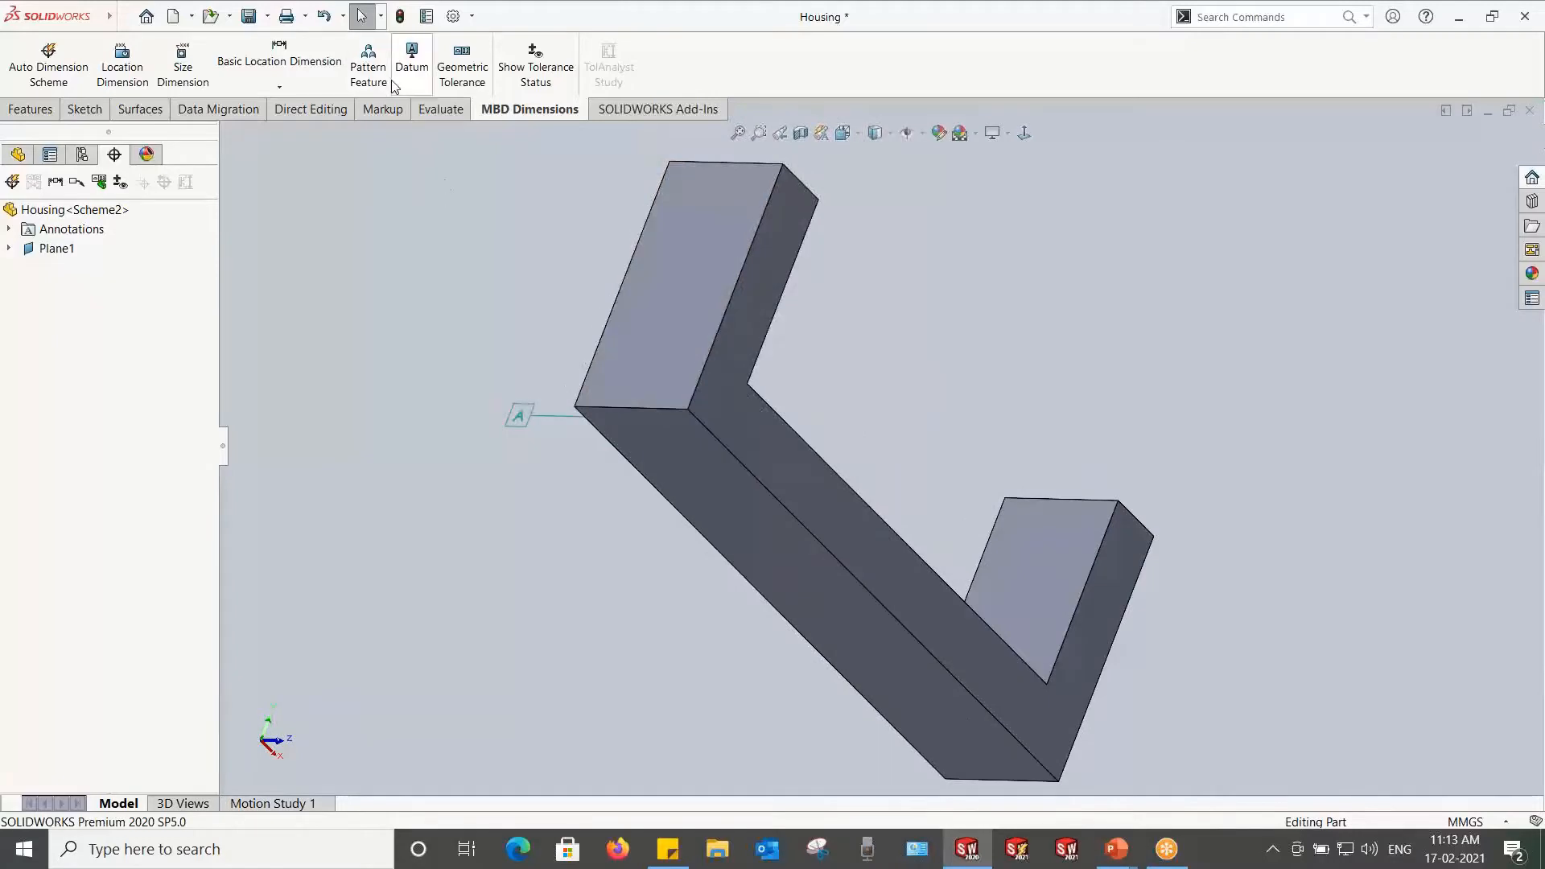
click(122, 63)
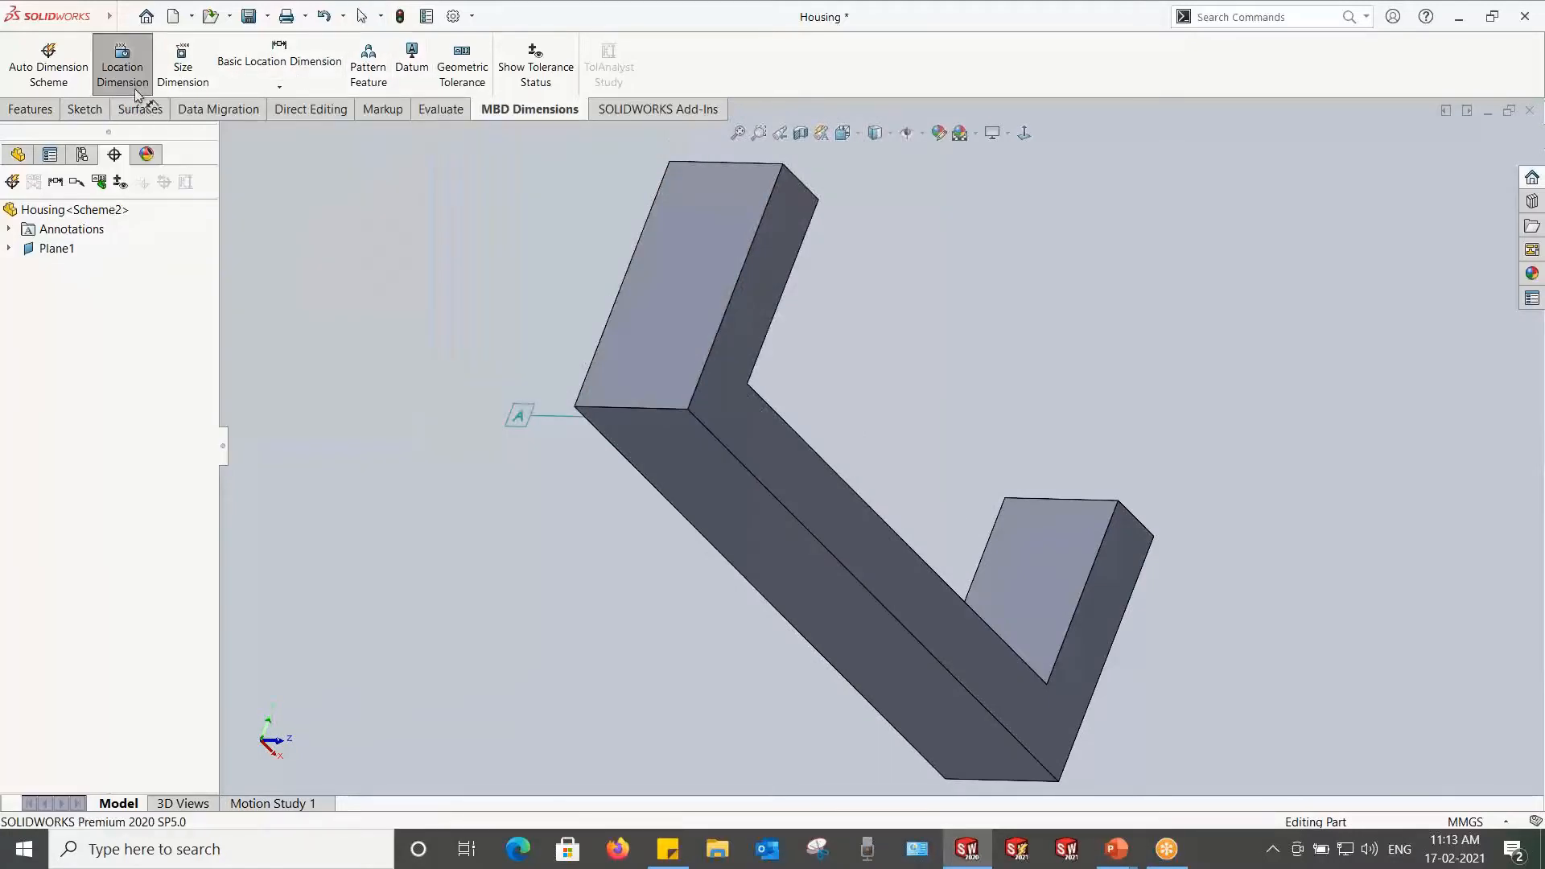
click(748, 438)
middle_drag(665, 535, 929, 460)
click(930, 459)
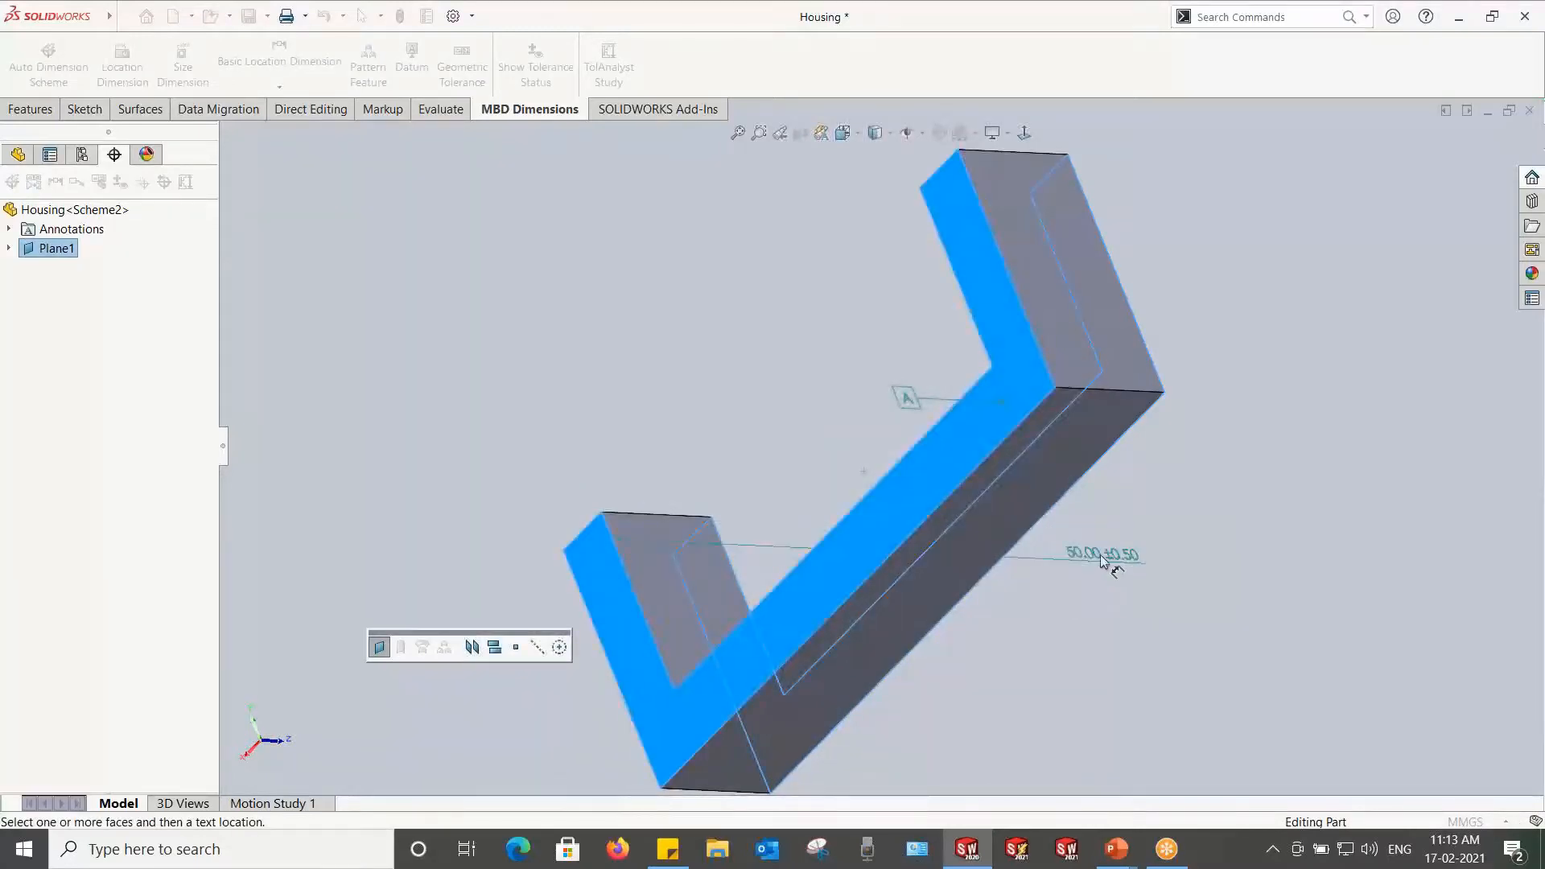
click(692, 297)
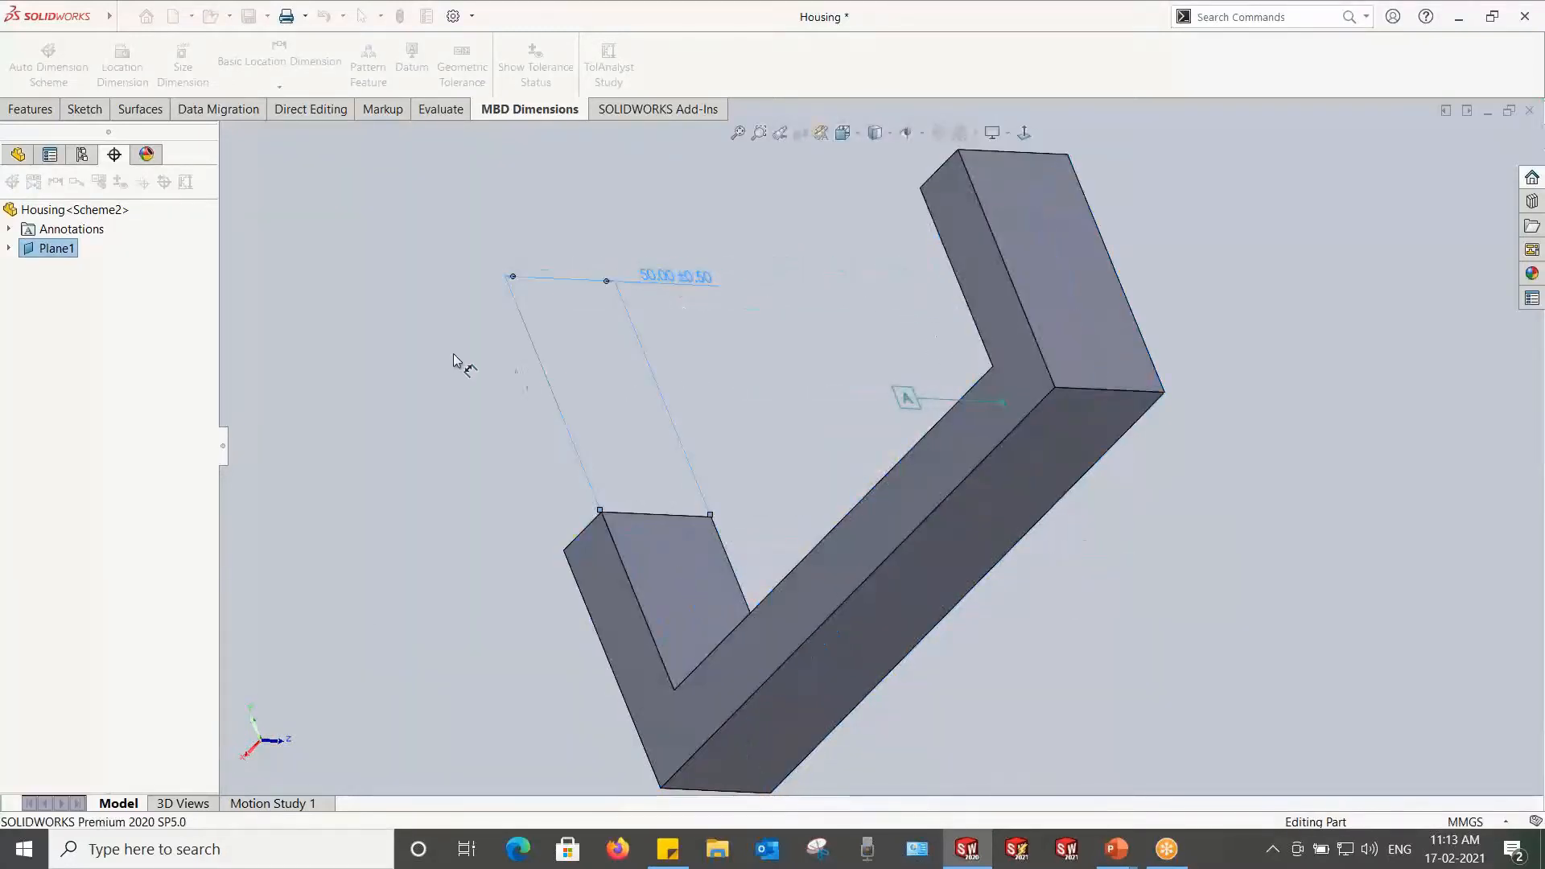
click(424, 354)
Step: Show the tolerance status and examine which housing faces are fully constrained from several angles
scroll(491, 375, up, 1)
middle_drag(491, 375, 356, 425)
scroll(355, 425, up, 1)
click(533, 70)
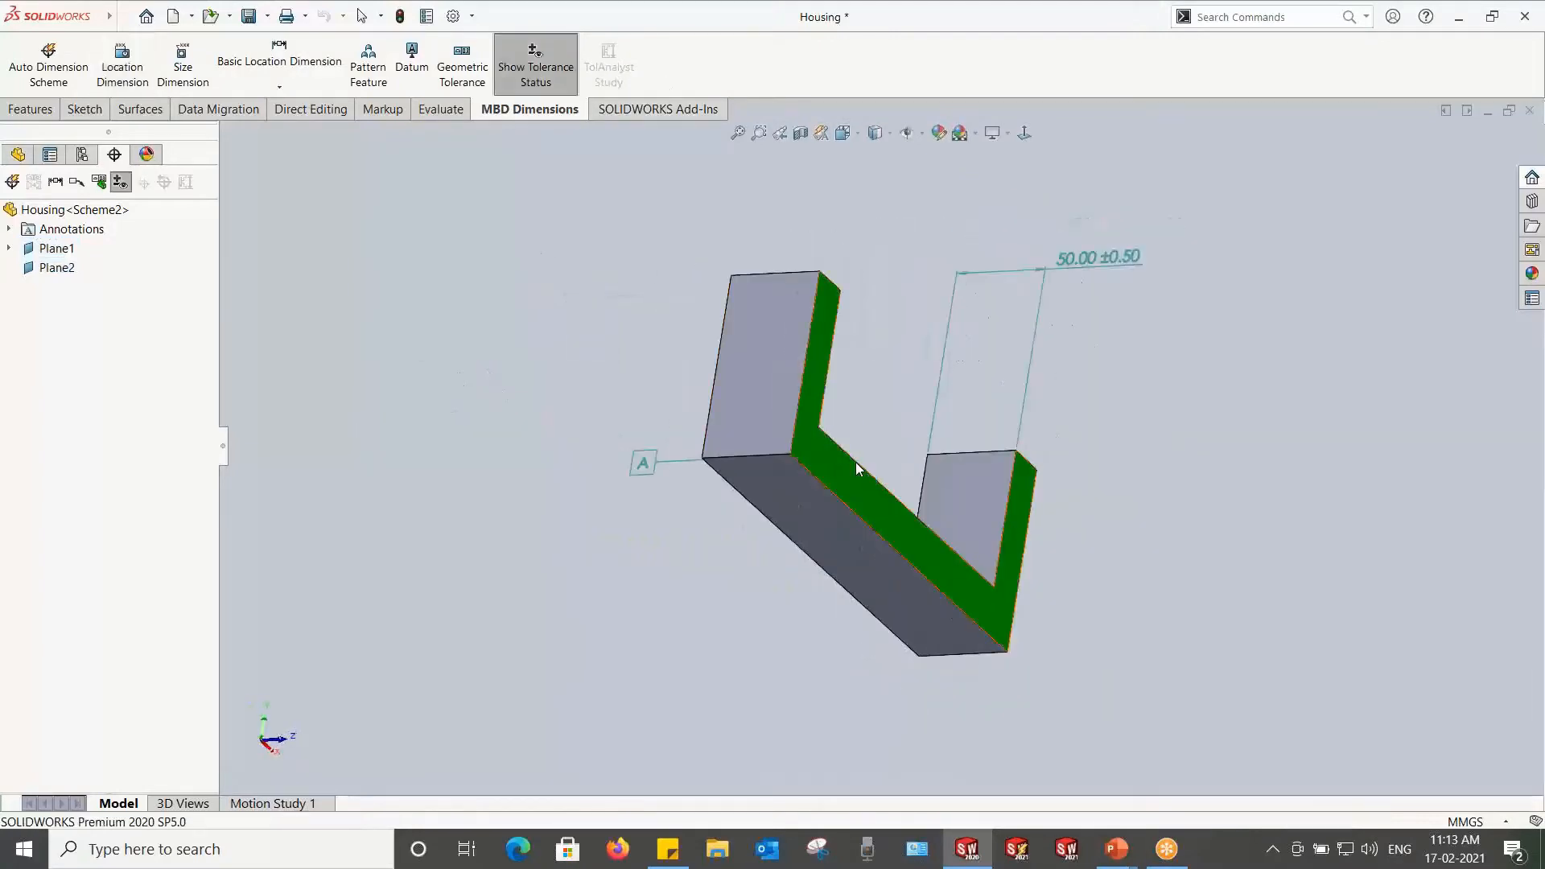
middle_drag(865, 455, 815, 530)
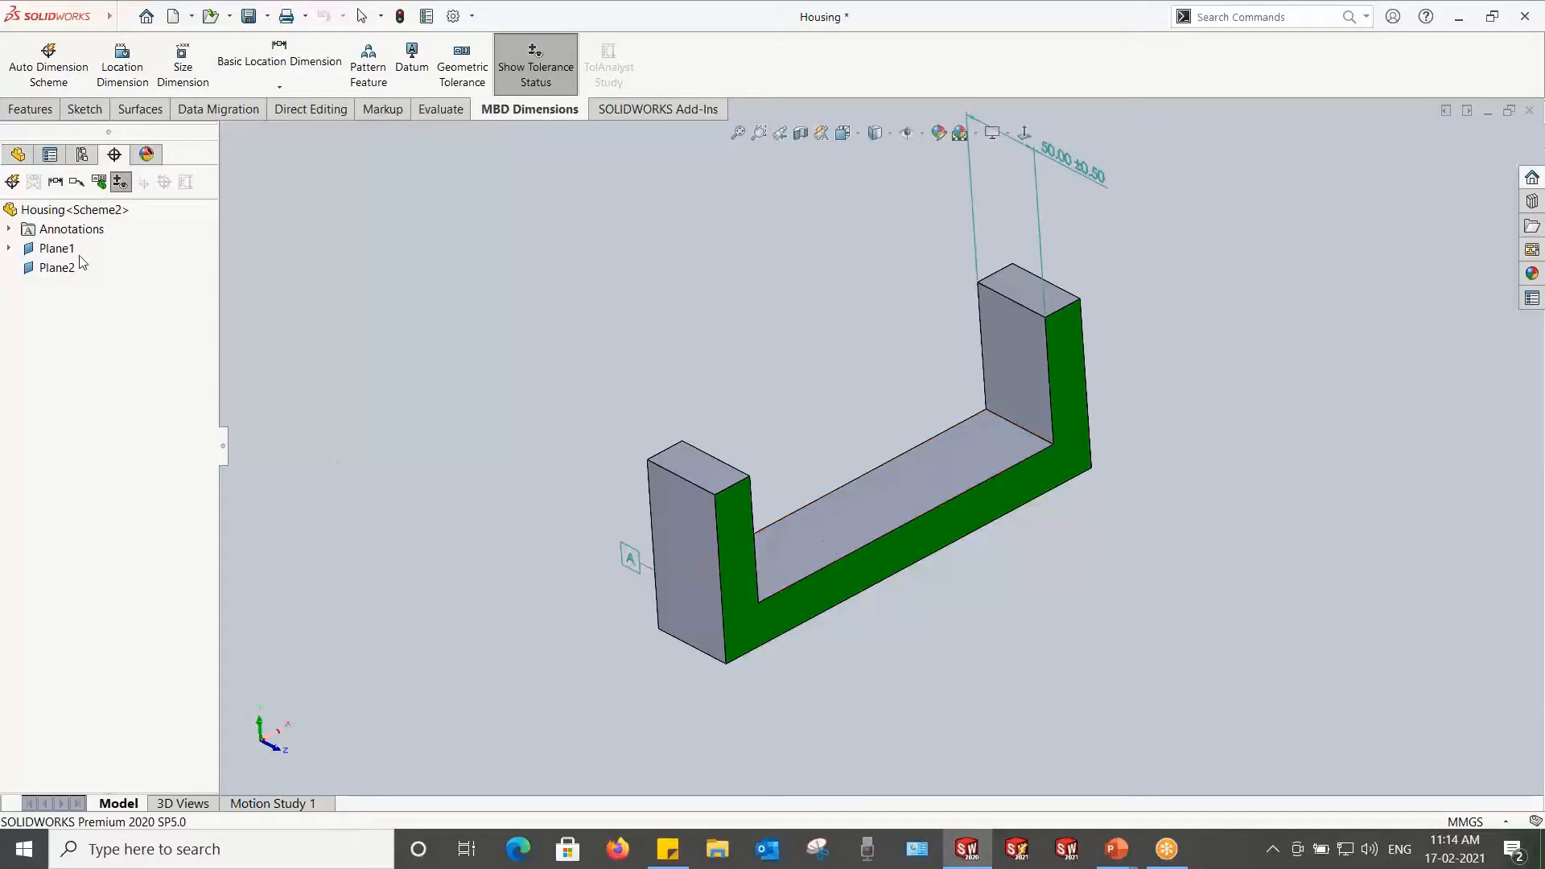
Step: Delete the features Plane1 and Plane2 with their datum and location dimension from the housing's scheme
click(56, 250)
ctrl+click(57, 269)
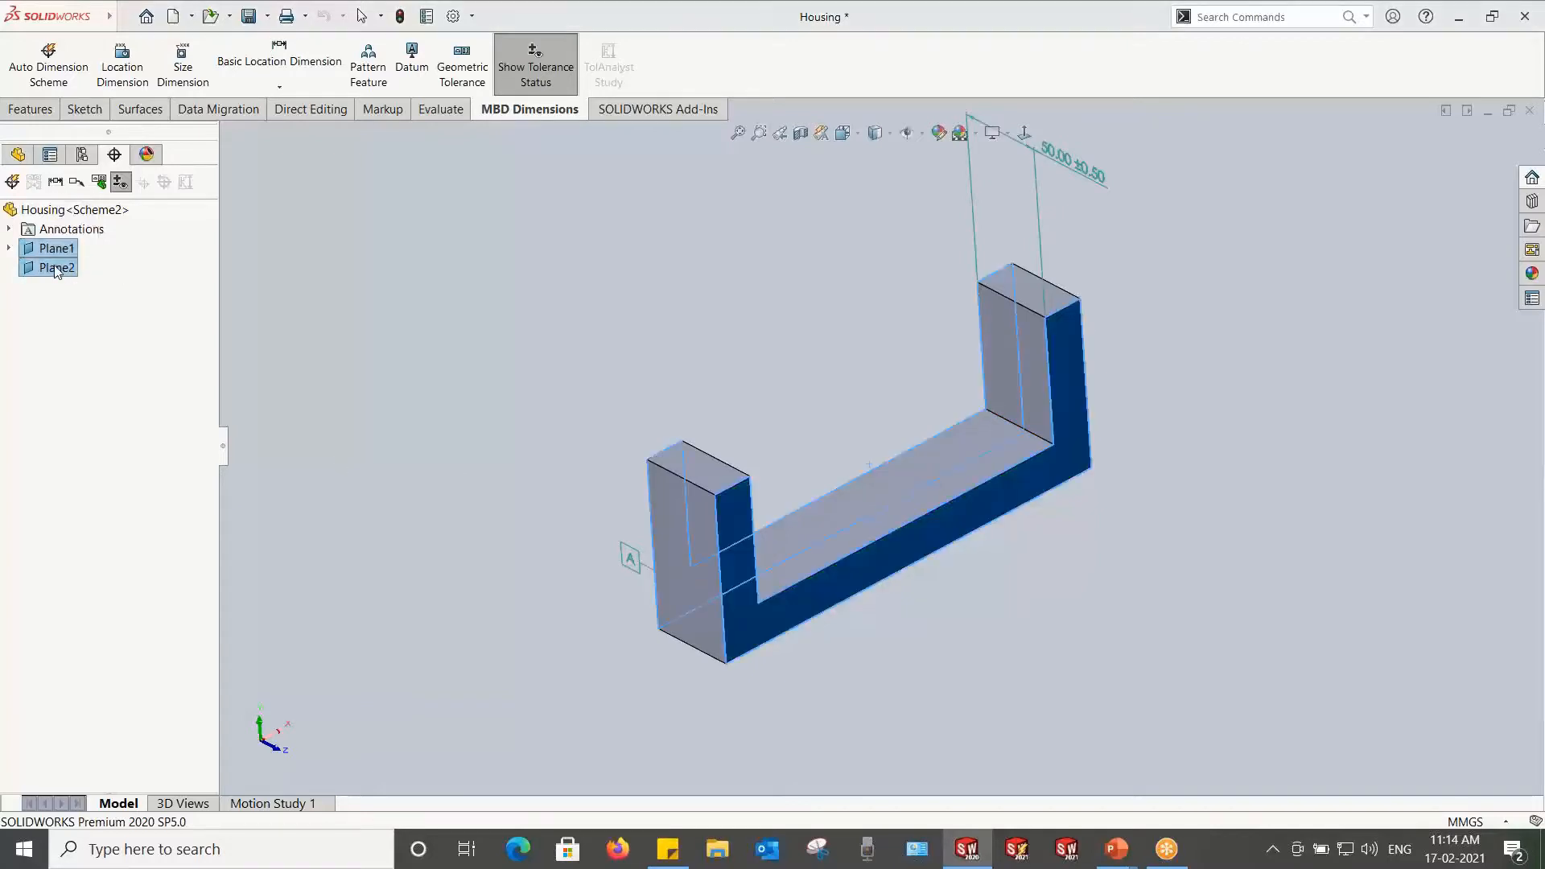
key(Delete)
key(Return)
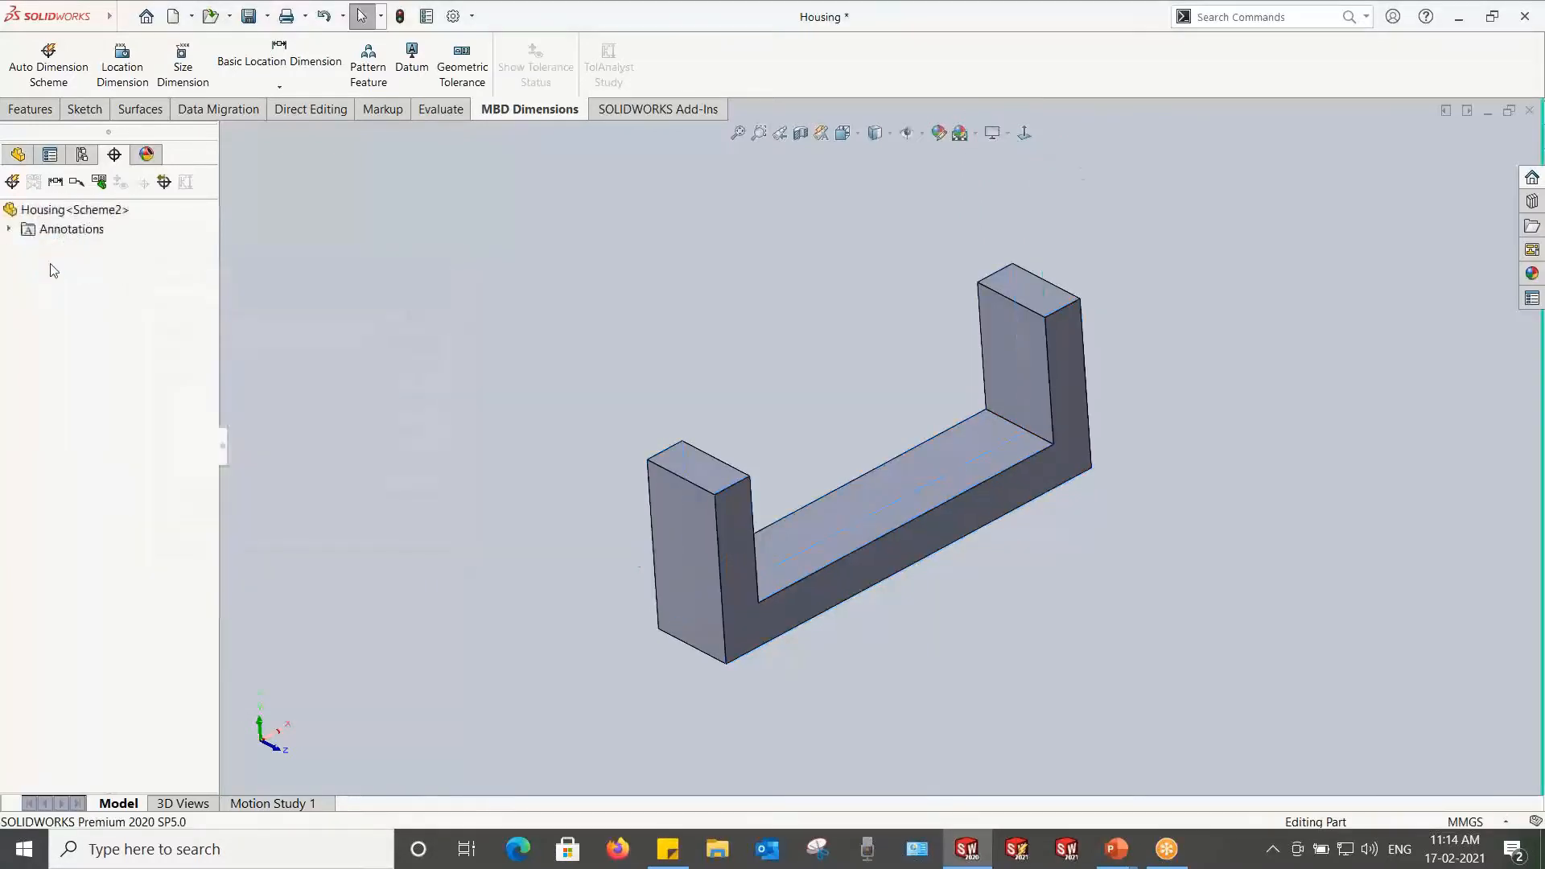
Step: Open the recent part file Hole.SLDPRT
middle_drag(625, 338, 795, 277)
scroll(858, 415, down, 3)
middle_drag(858, 415, 878, 528)
click(147, 16)
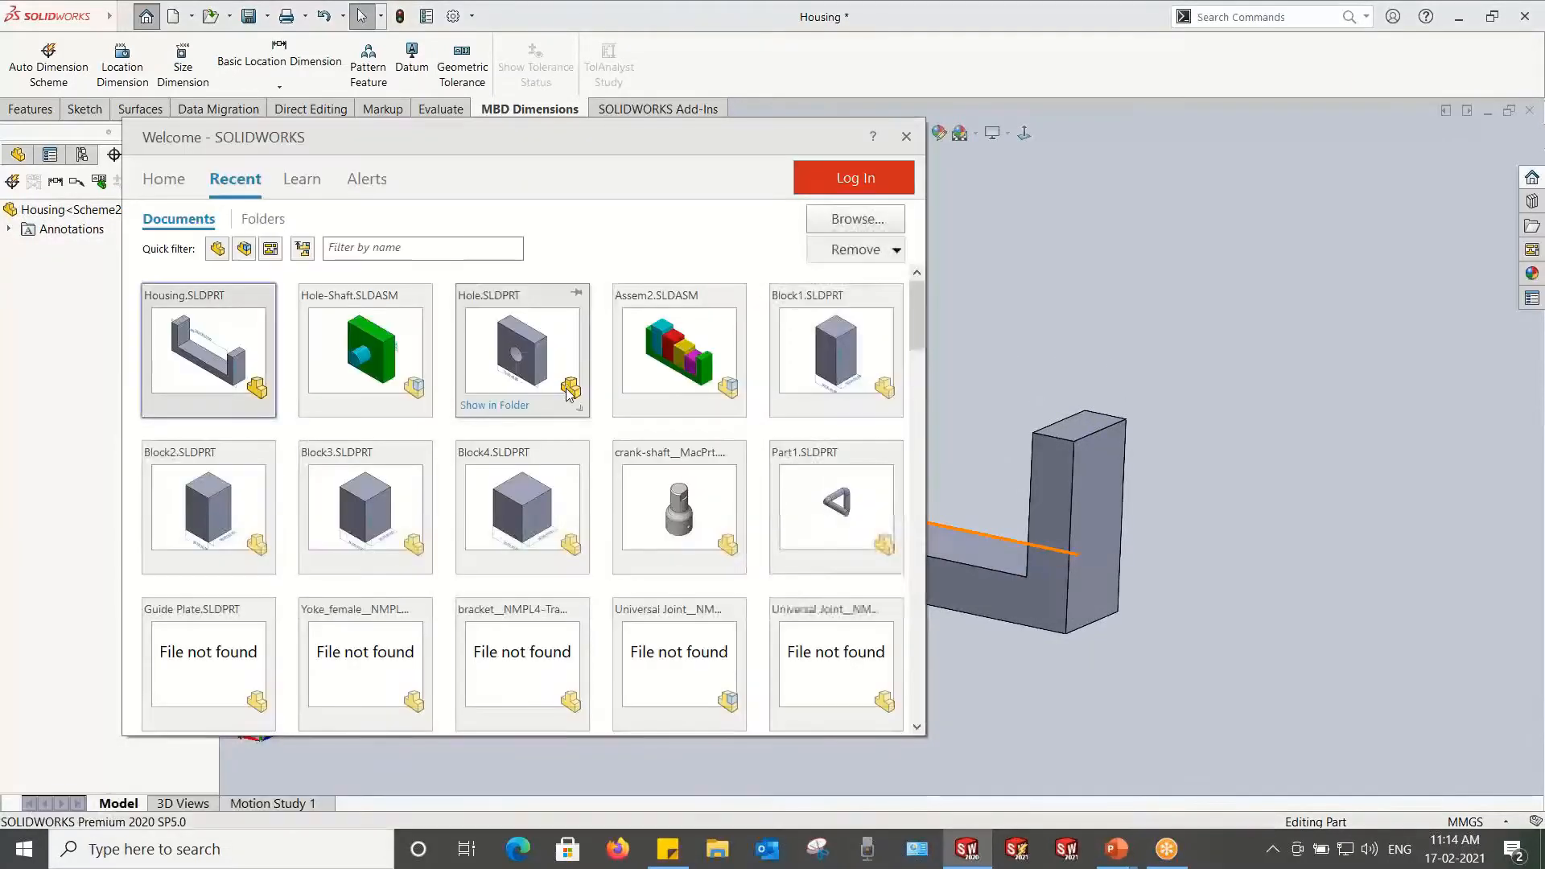
click(525, 348)
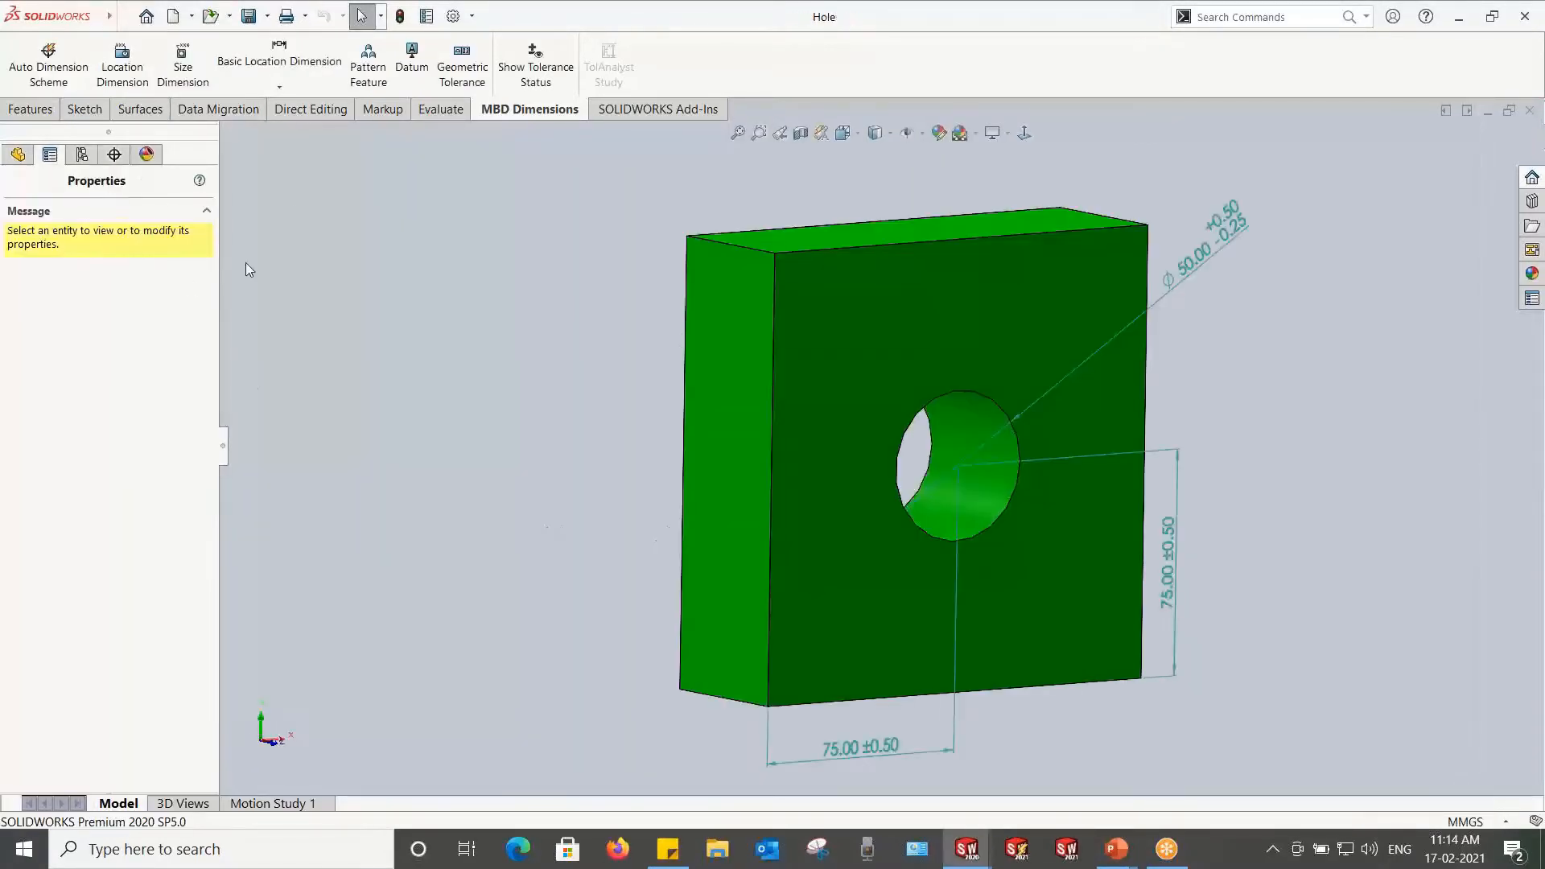
Step: Delete the features Plane2, Plane3 and Simple Hole1 with all their dimensions from the Hole part's dimension scheme
click(114, 155)
click(67, 249)
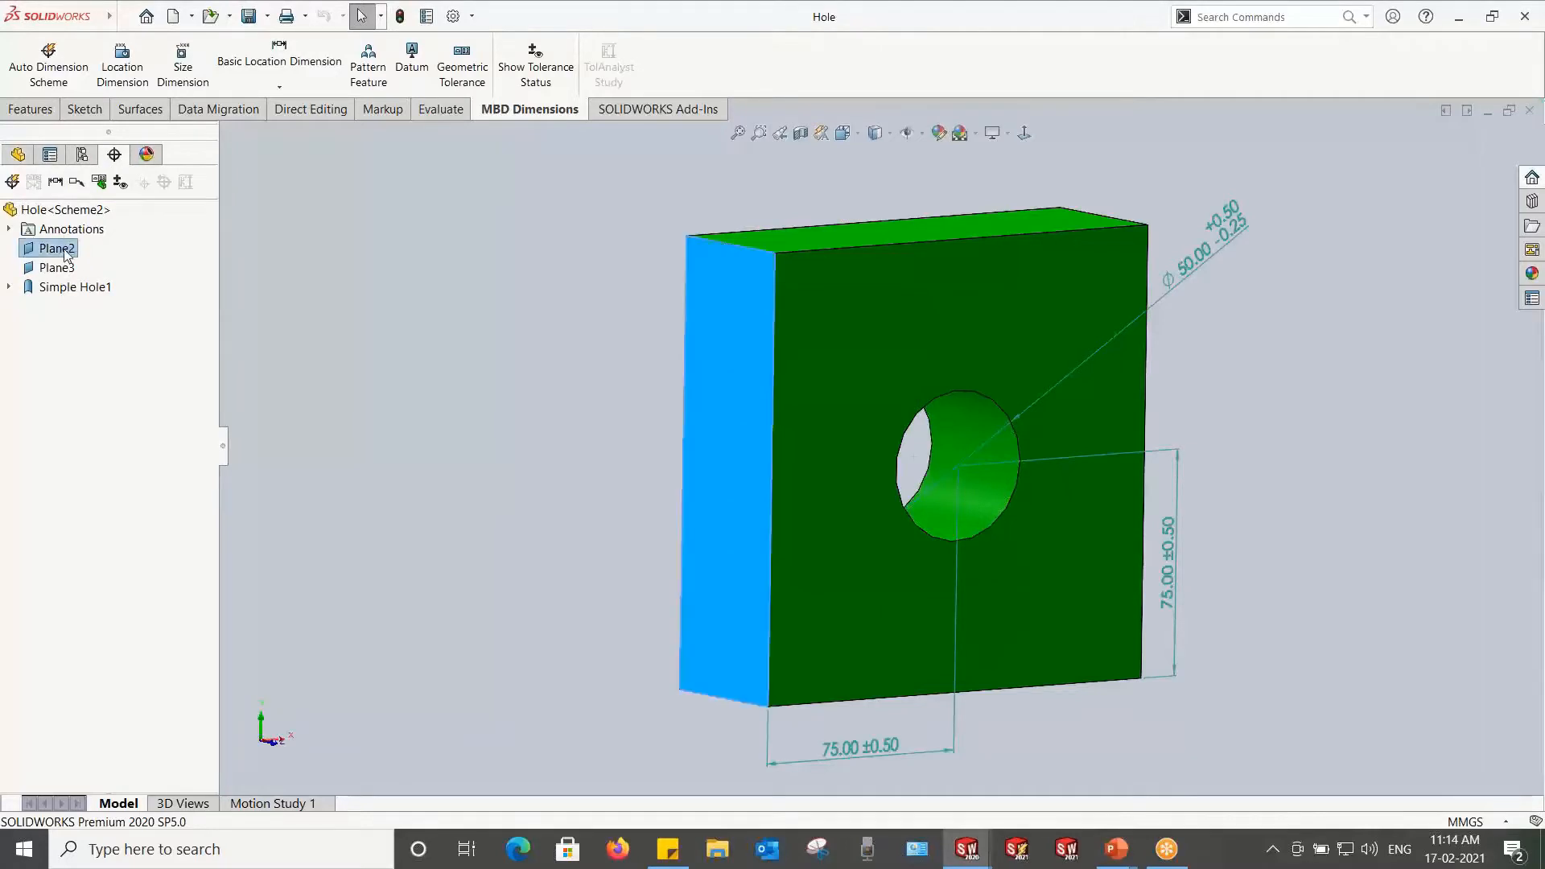
shift+click(67, 288)
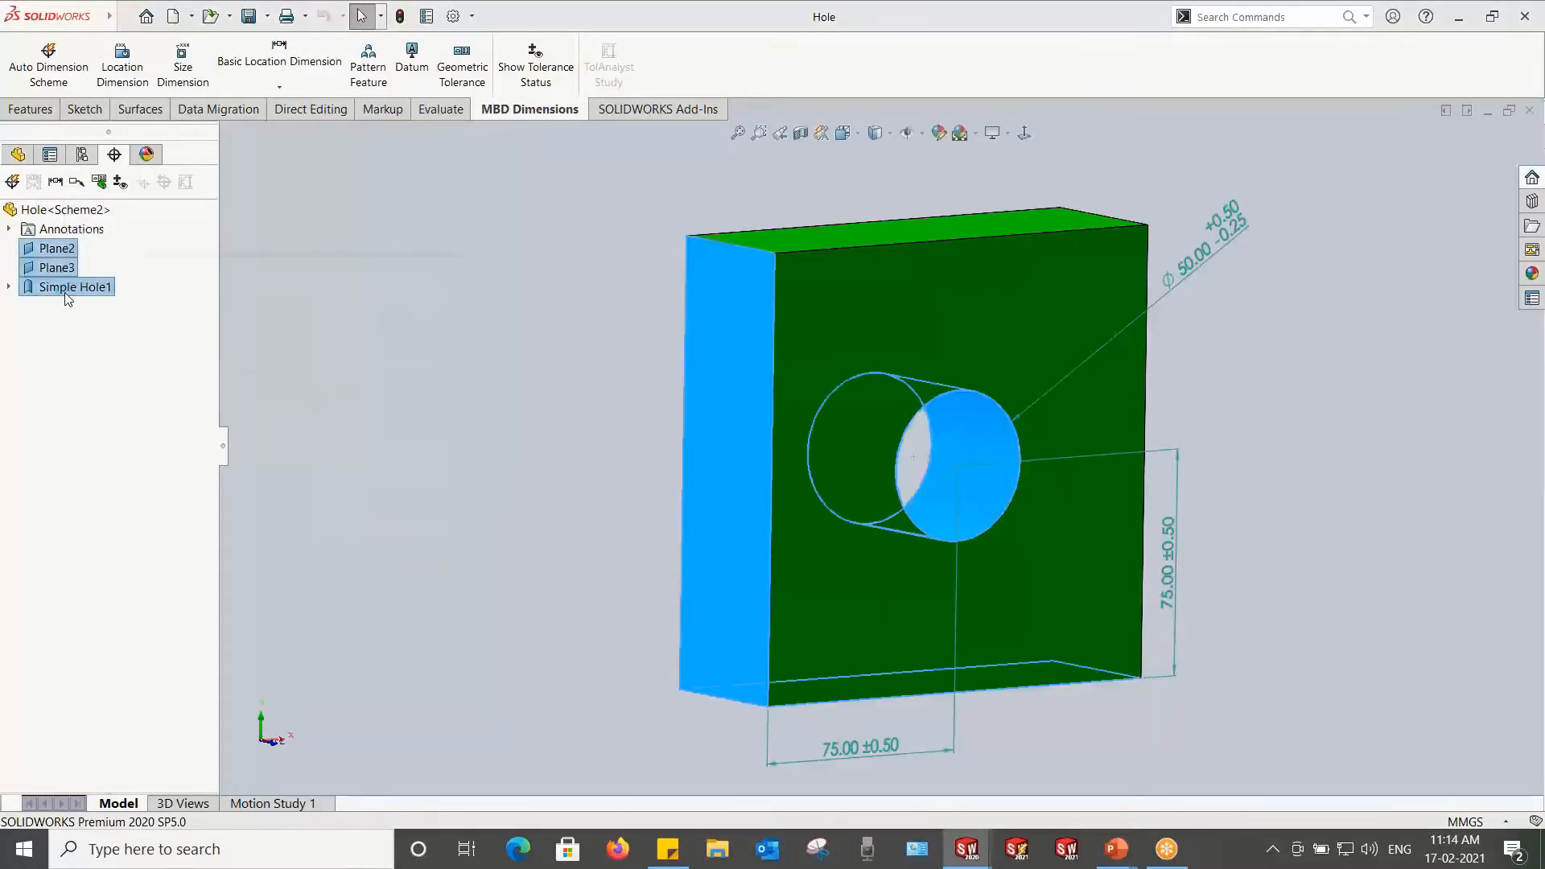
key(Delete)
key(Return)
key(Return)
key(Return)
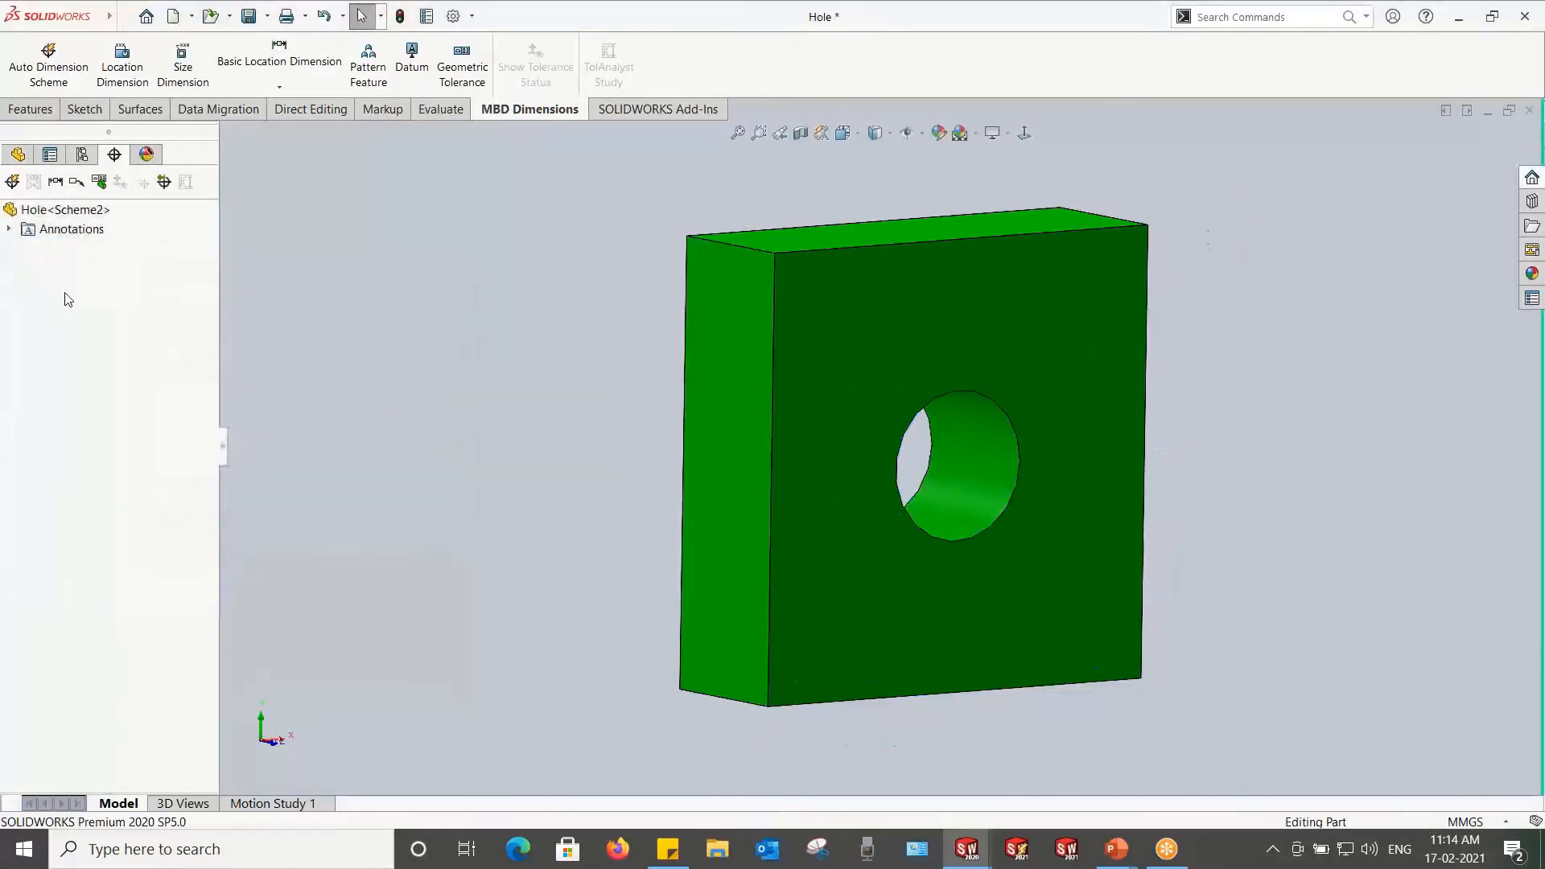
Step: Add a new display state to the Hole part's Default configuration
click(146, 154)
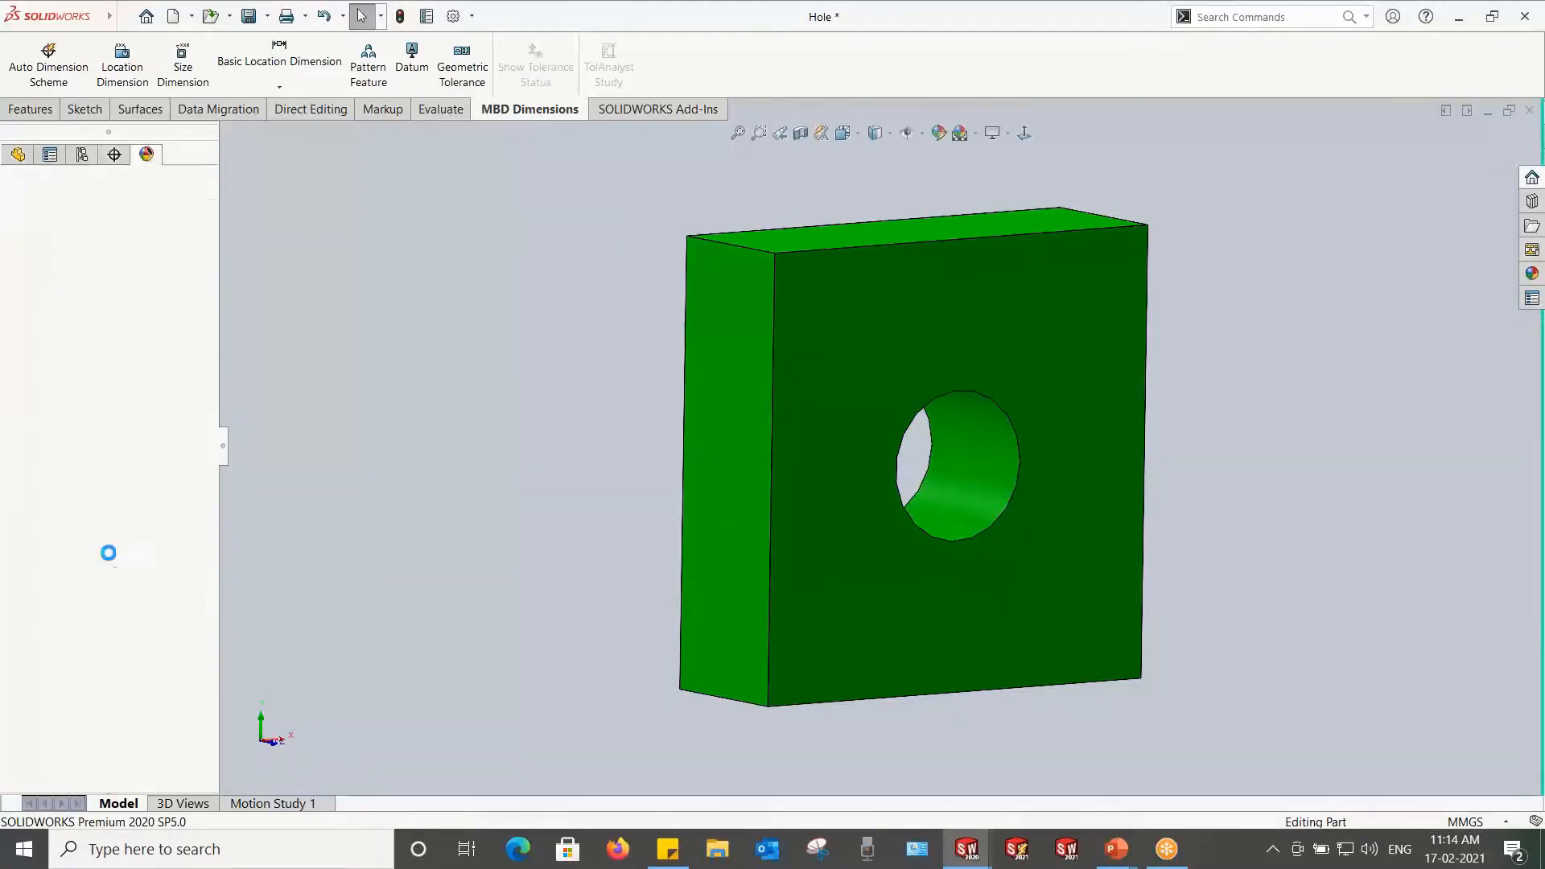
click(82, 155)
right_click(83, 756)
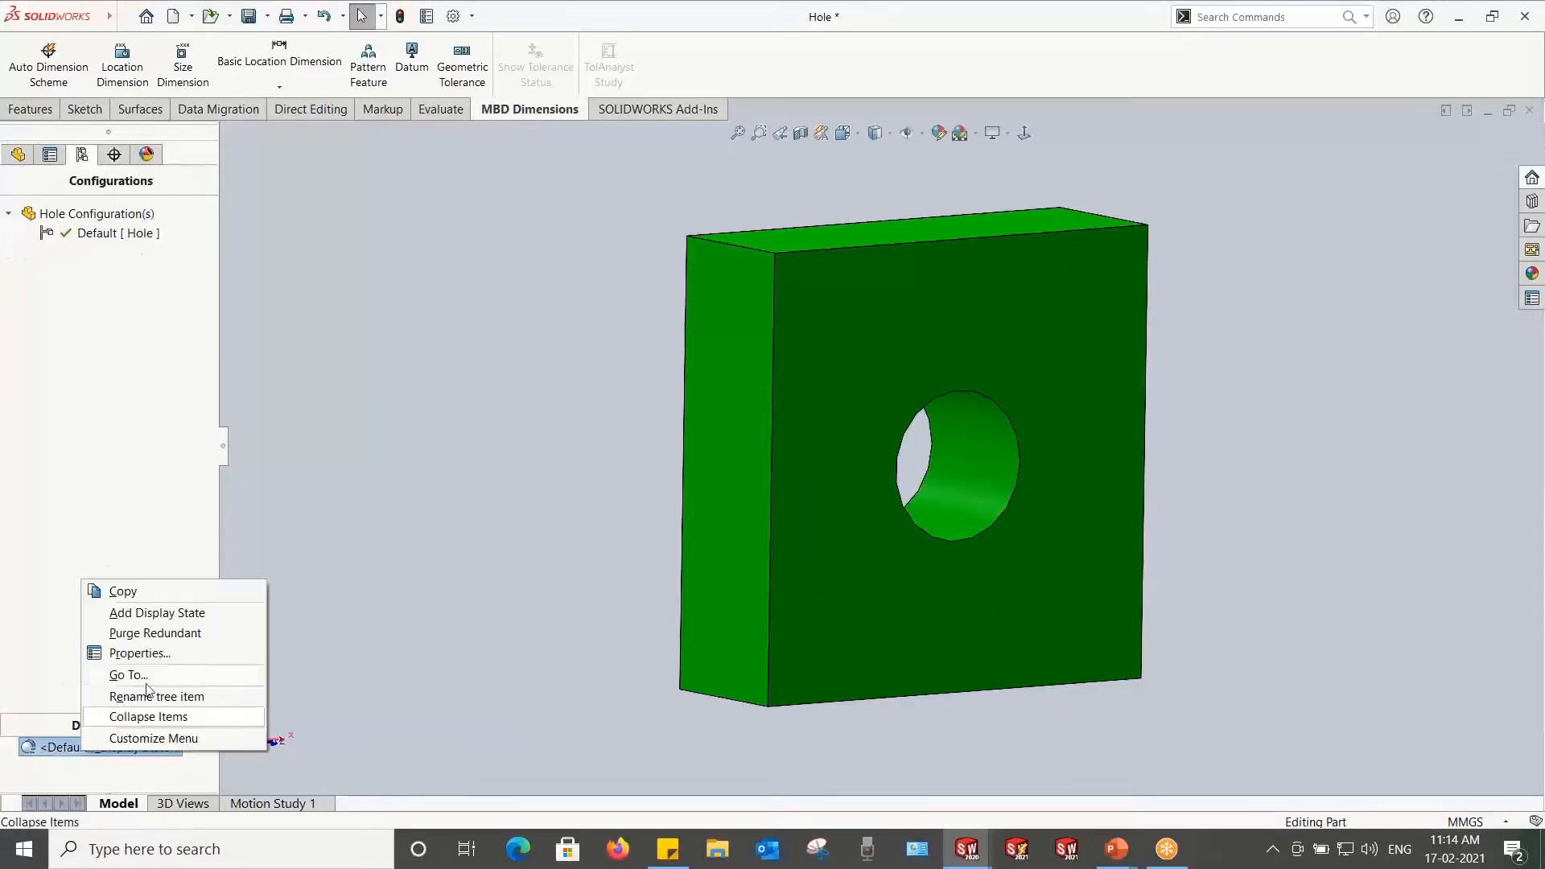
click(153, 611)
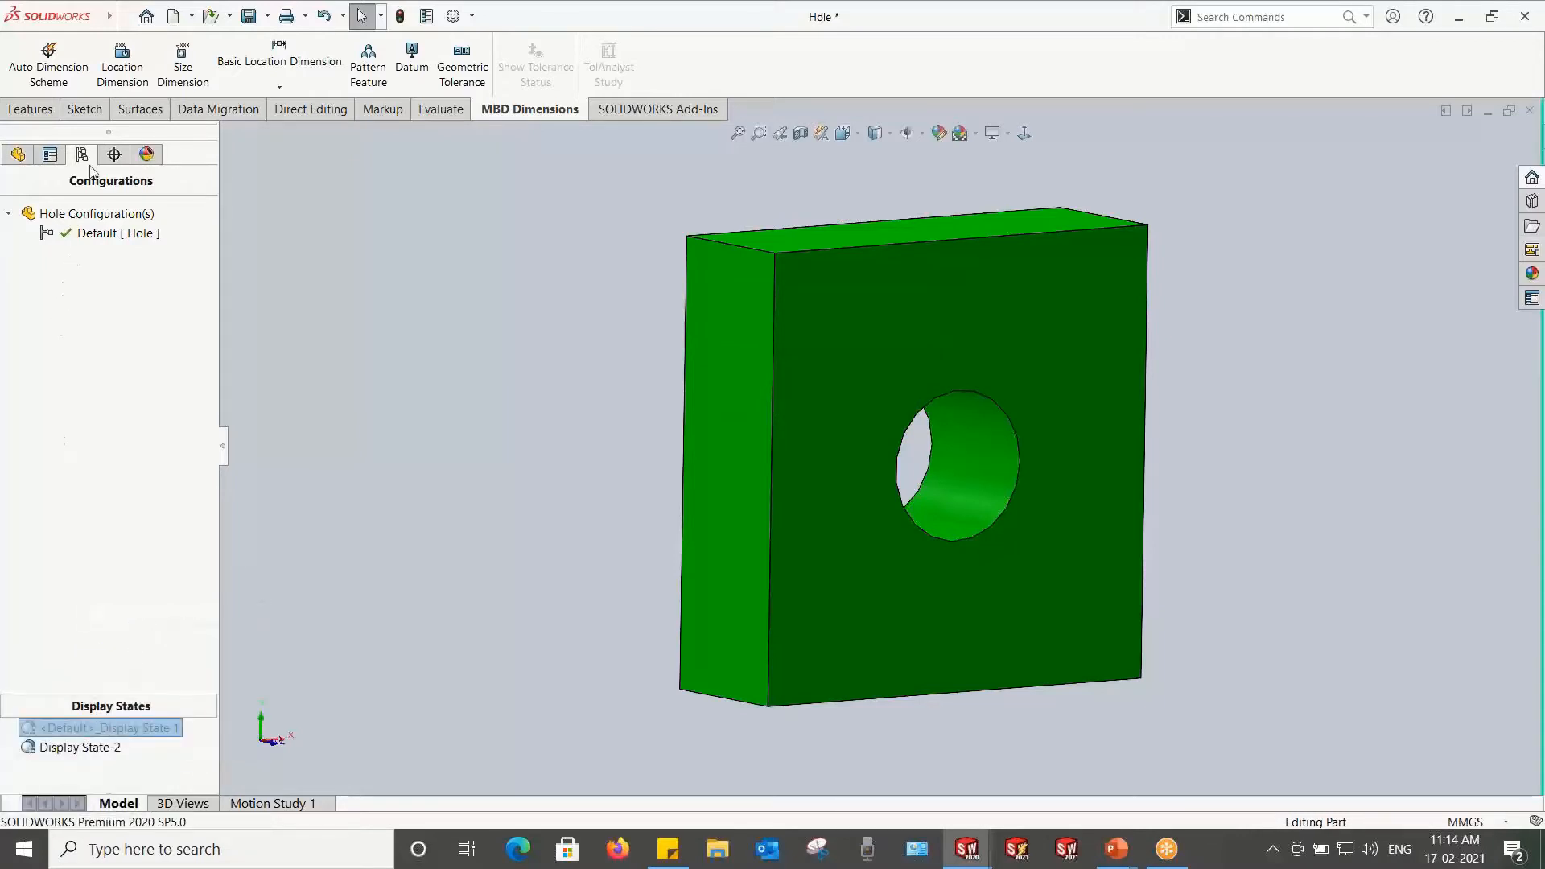
Step: Remove the green color appearance from the Hole part and return to the feature tree
click(147, 154)
right_click(42, 260)
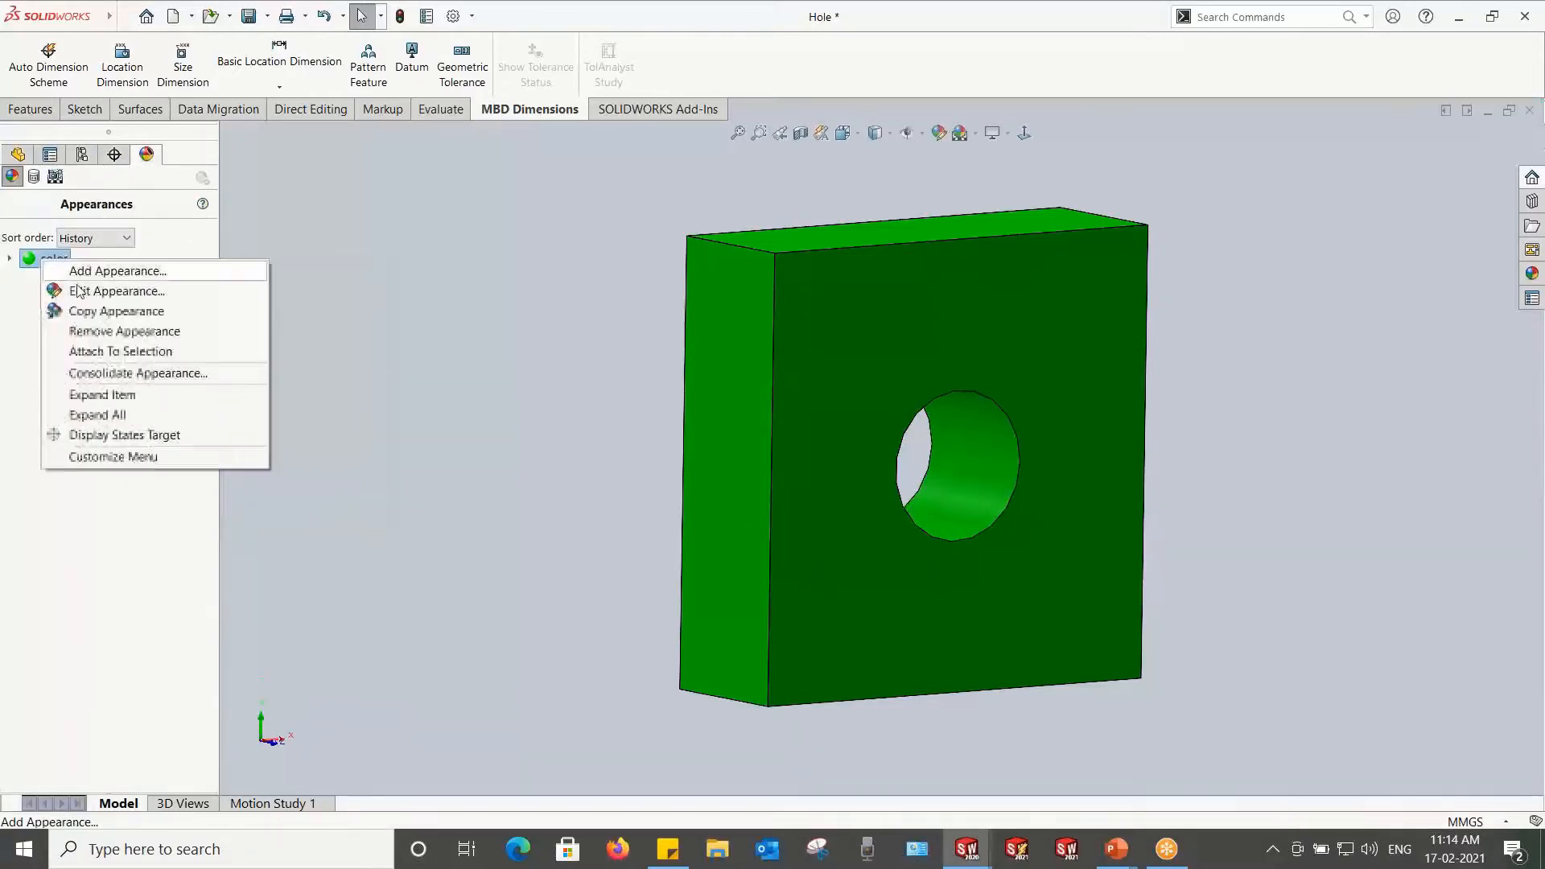
click(86, 332)
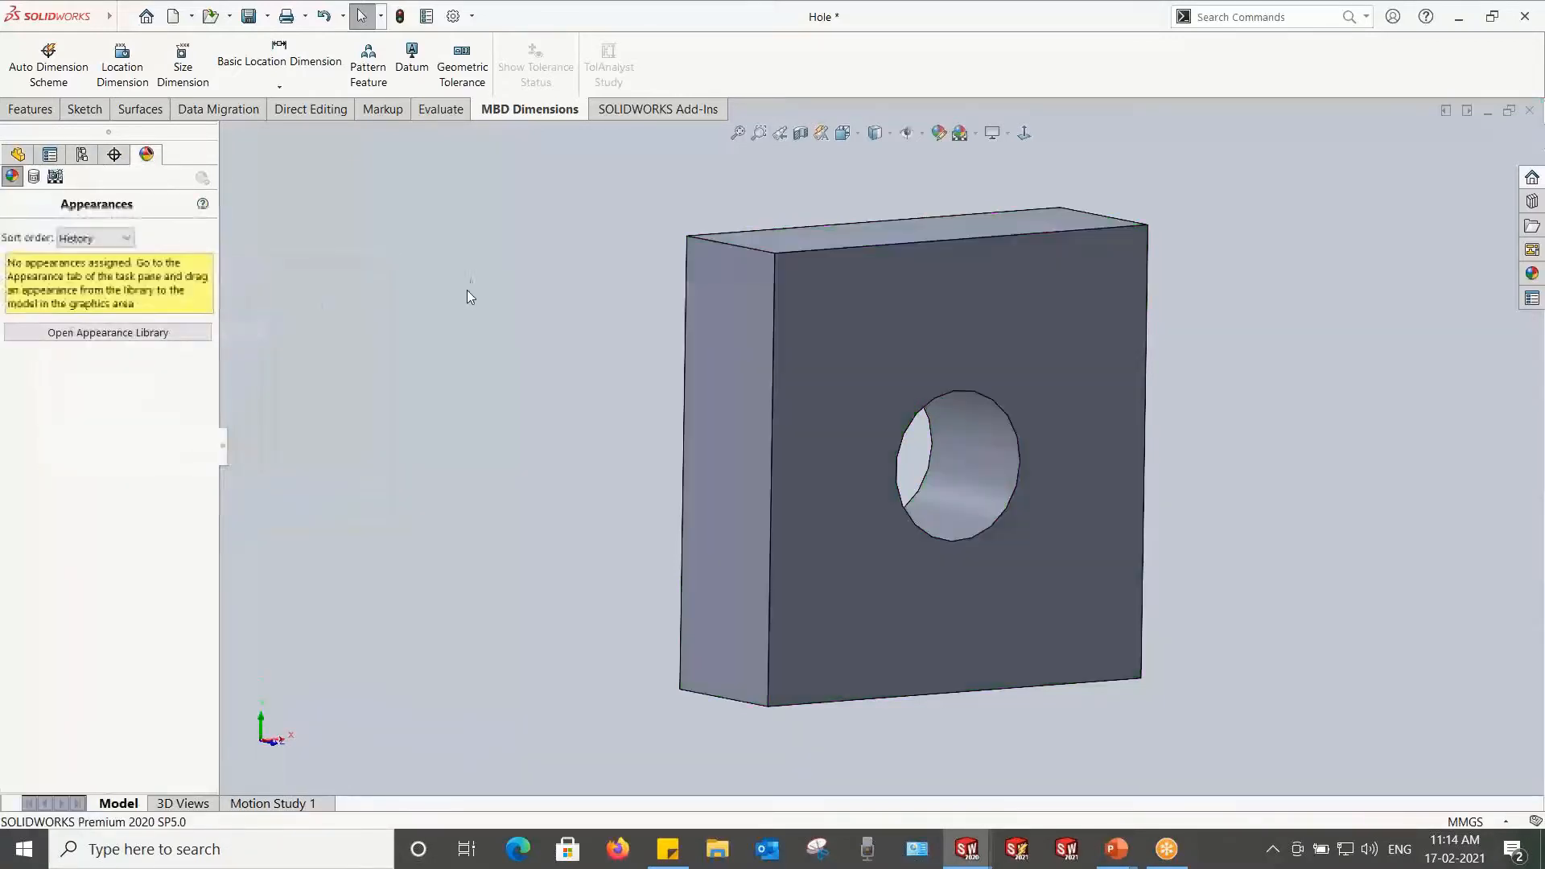
click(17, 155)
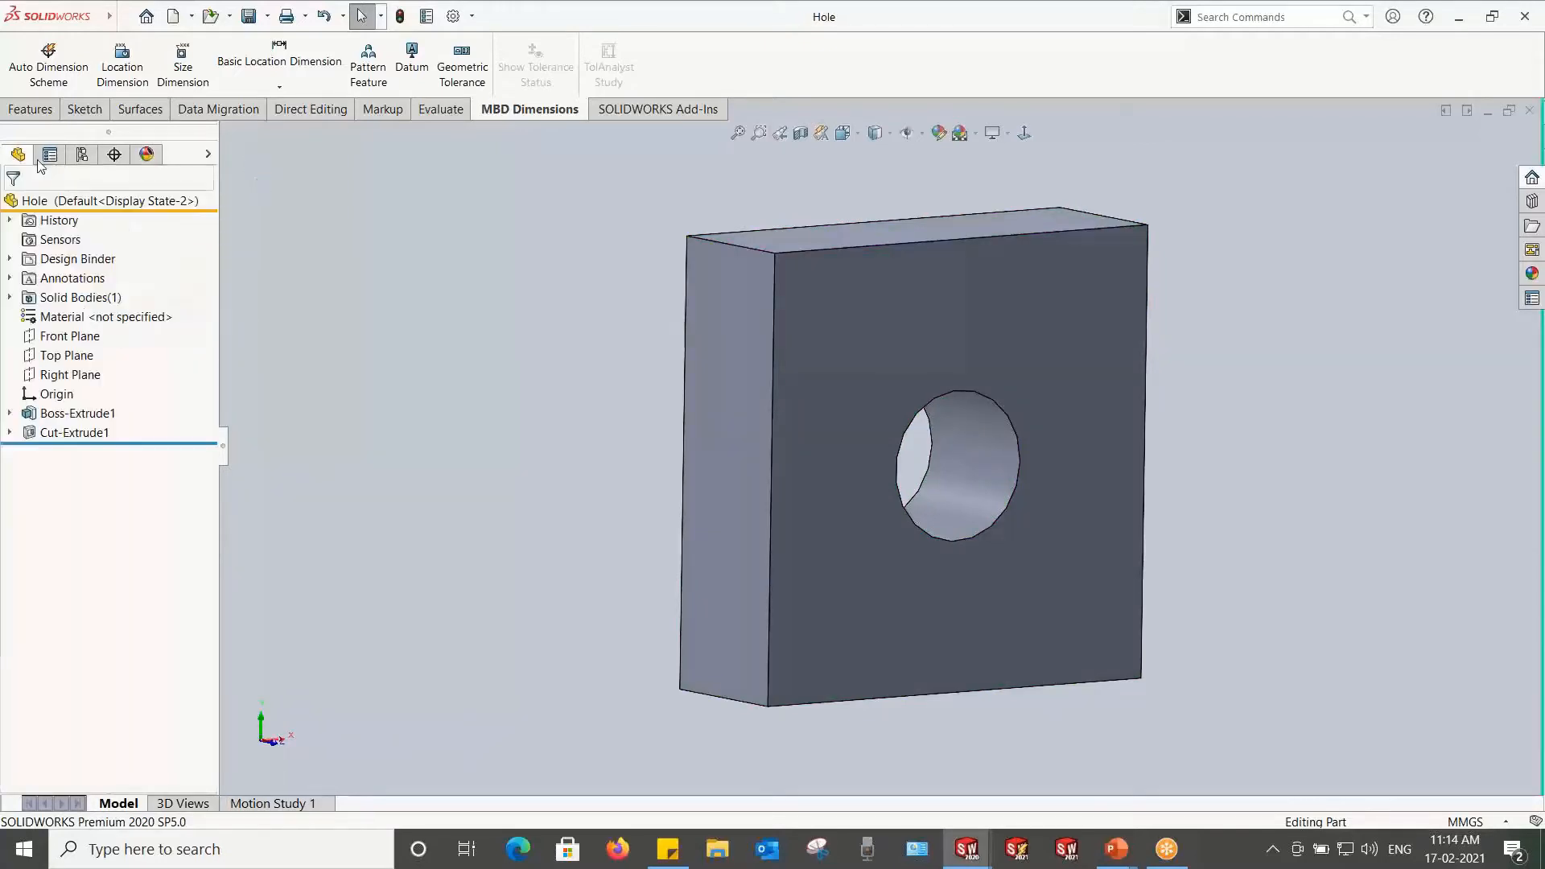
Step: Add a size dimension for the hole's diameter and place it outside the block's upper corner
middle_drag(804, 461, 810, 417)
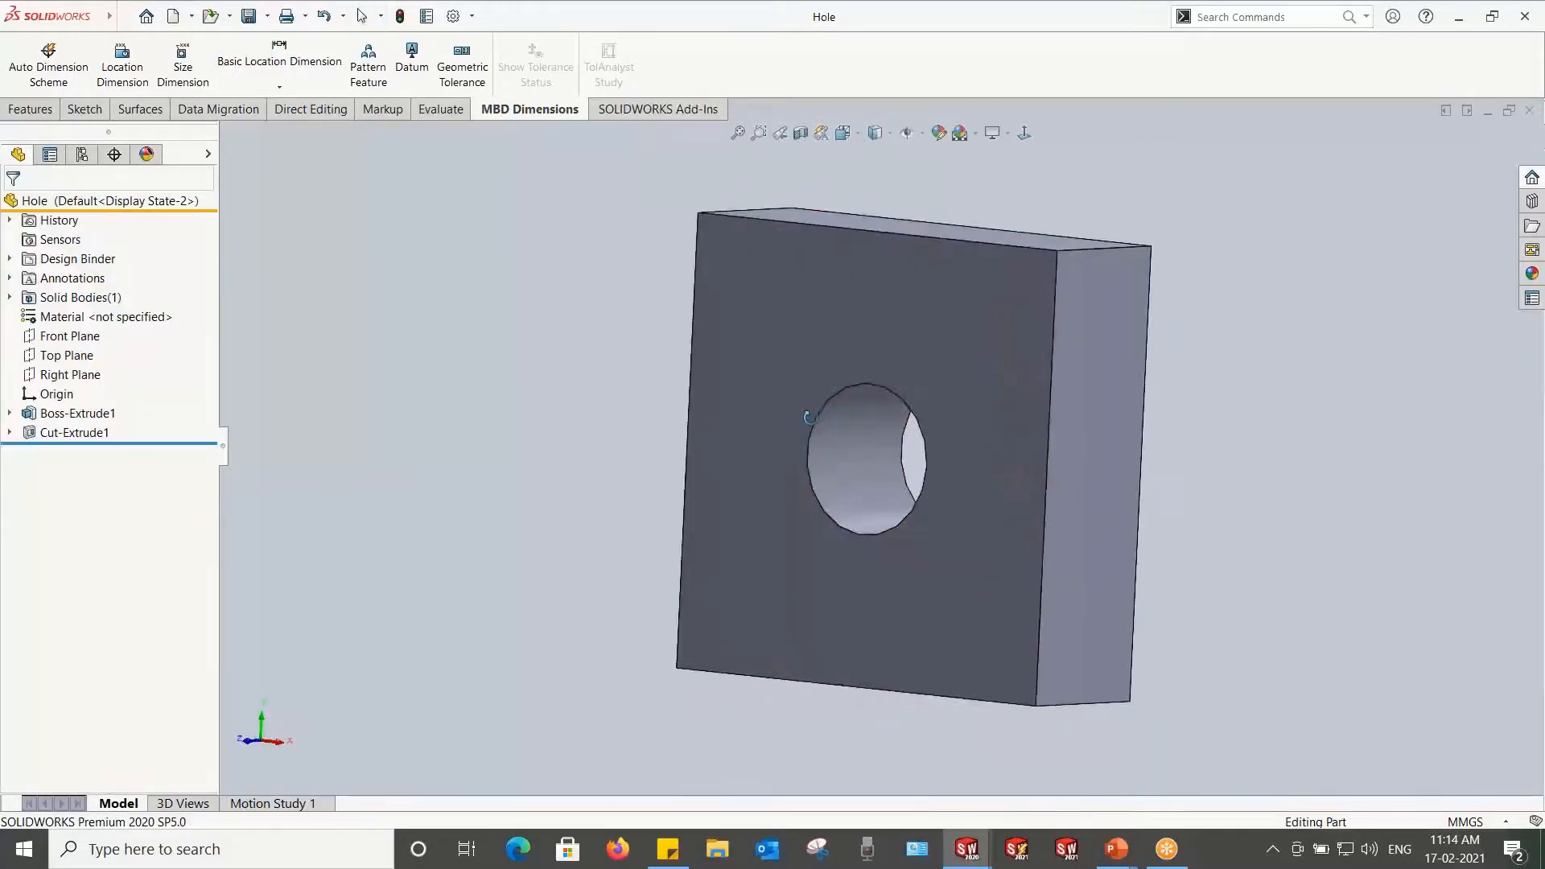
click(180, 70)
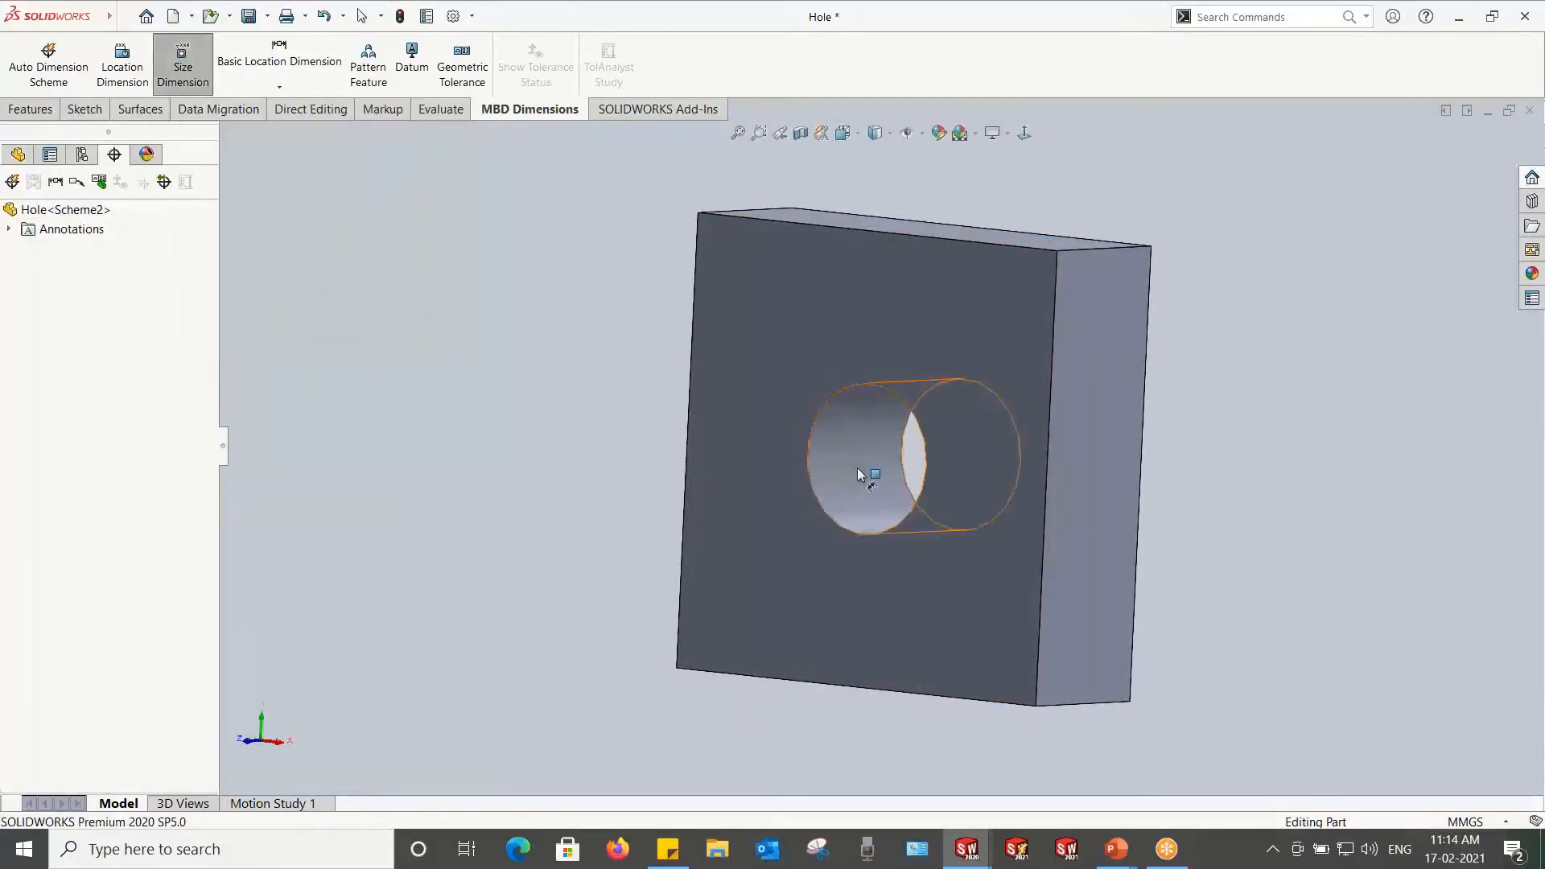
click(874, 422)
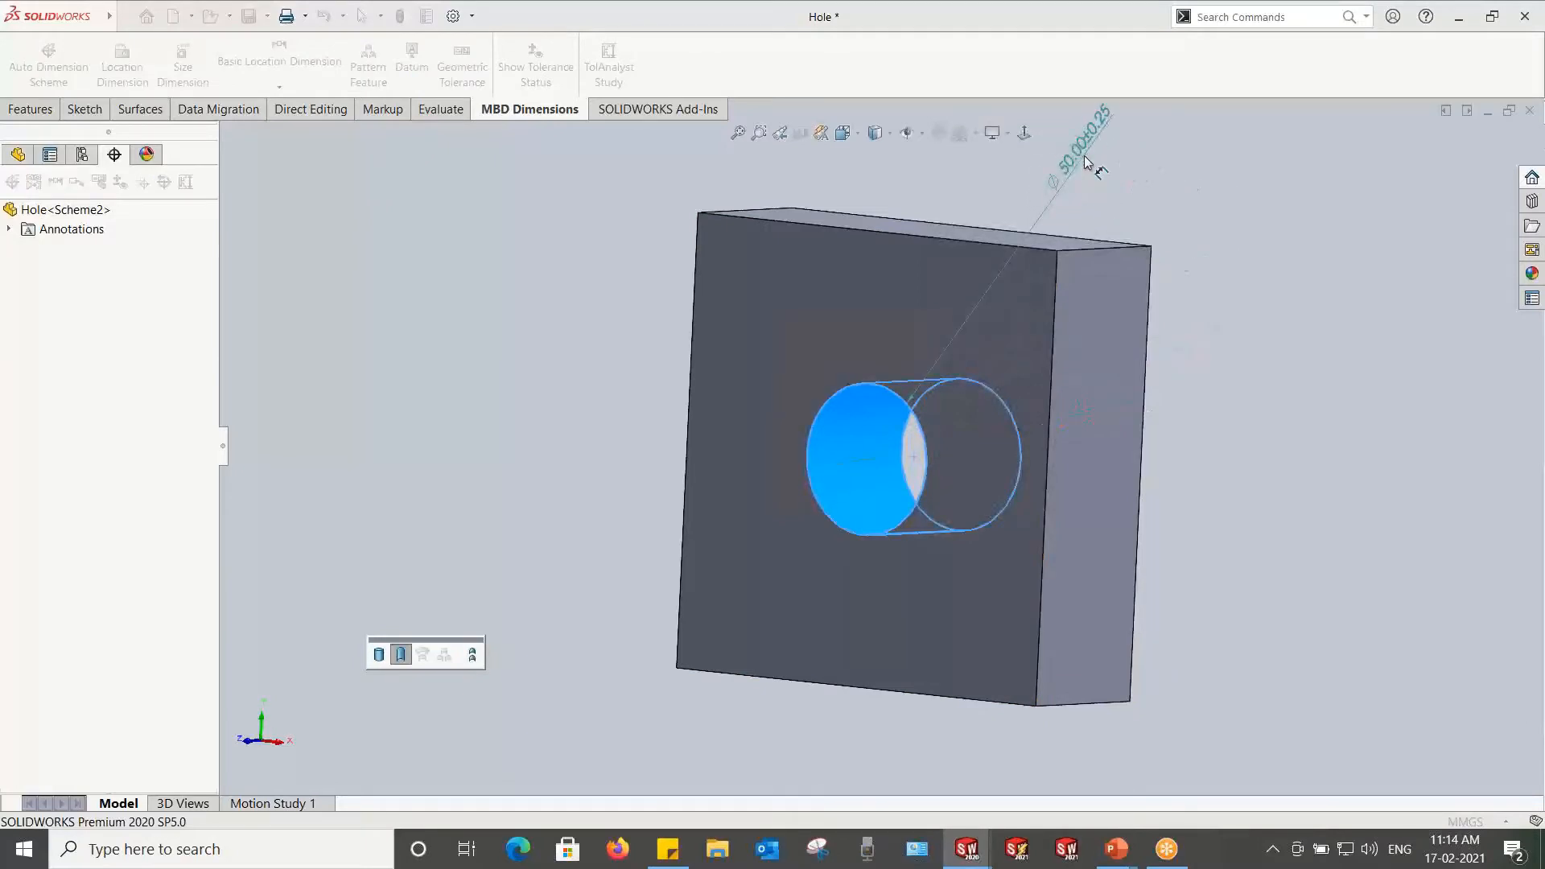
click(1089, 163)
middle_drag(1133, 248, 1220, 260)
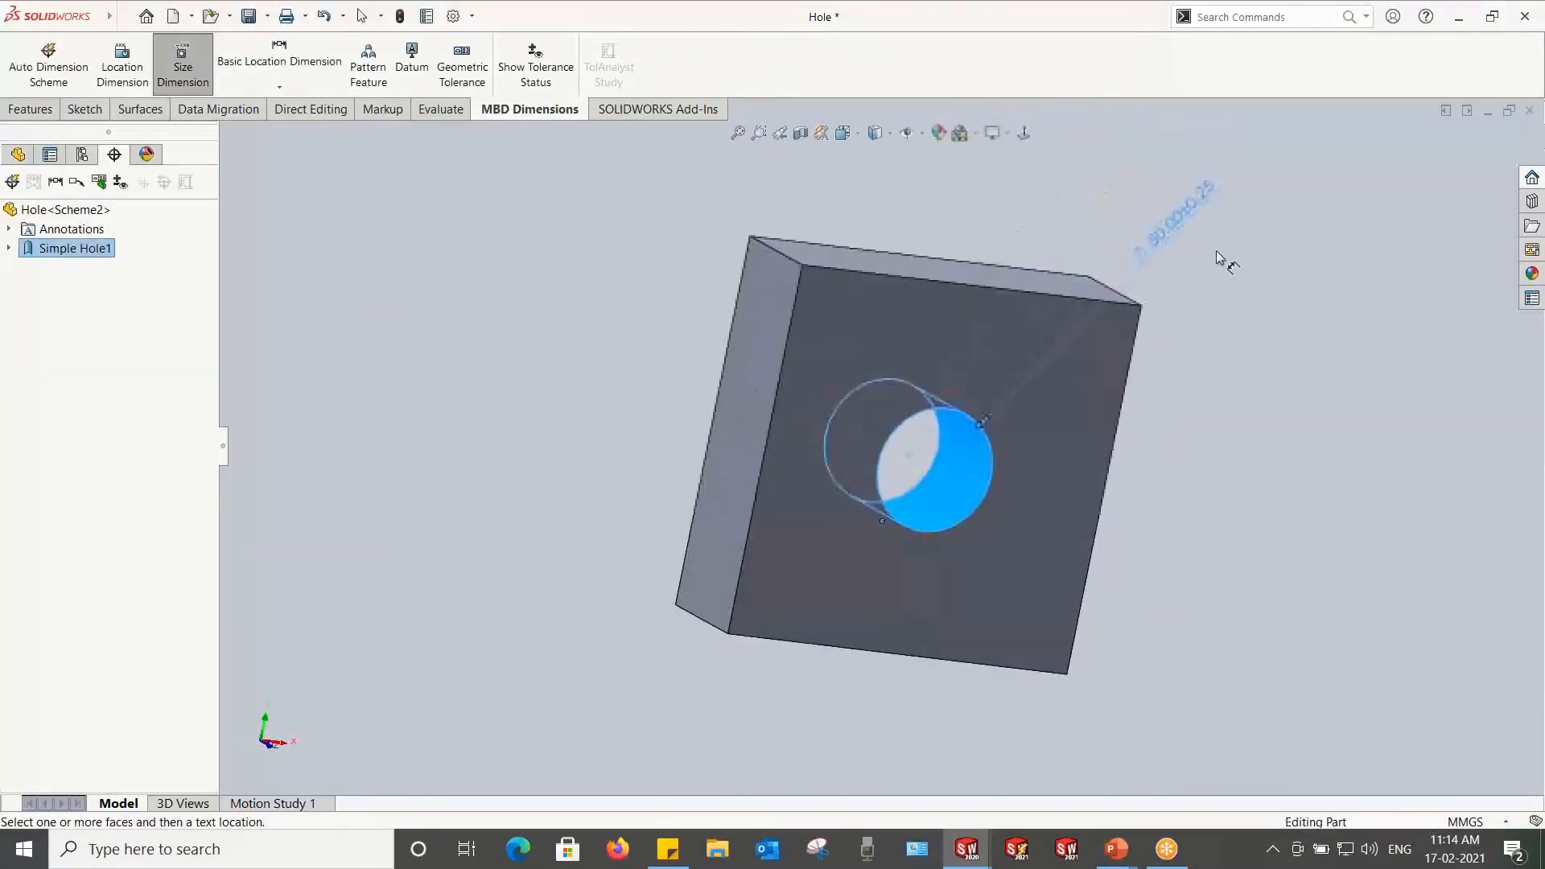
click(1203, 298)
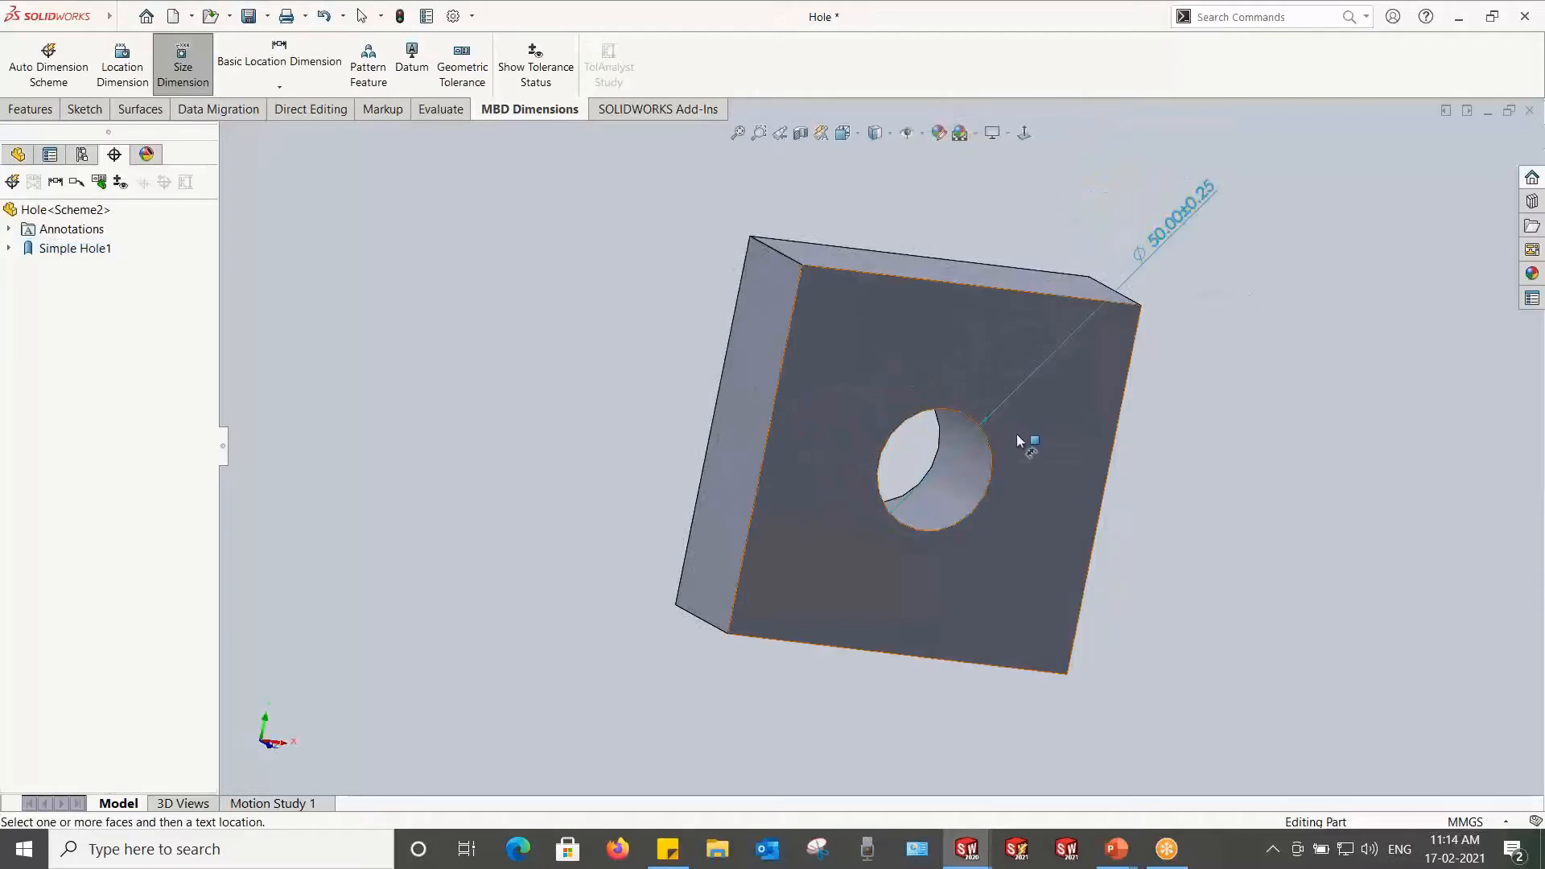
Step: Delete the hole's diameter dimension and remove the Simple Hole1 feature from the Hole part's dimension scheme
click(535, 66)
middle_drag(902, 483, 1016, 355)
click(1166, 234)
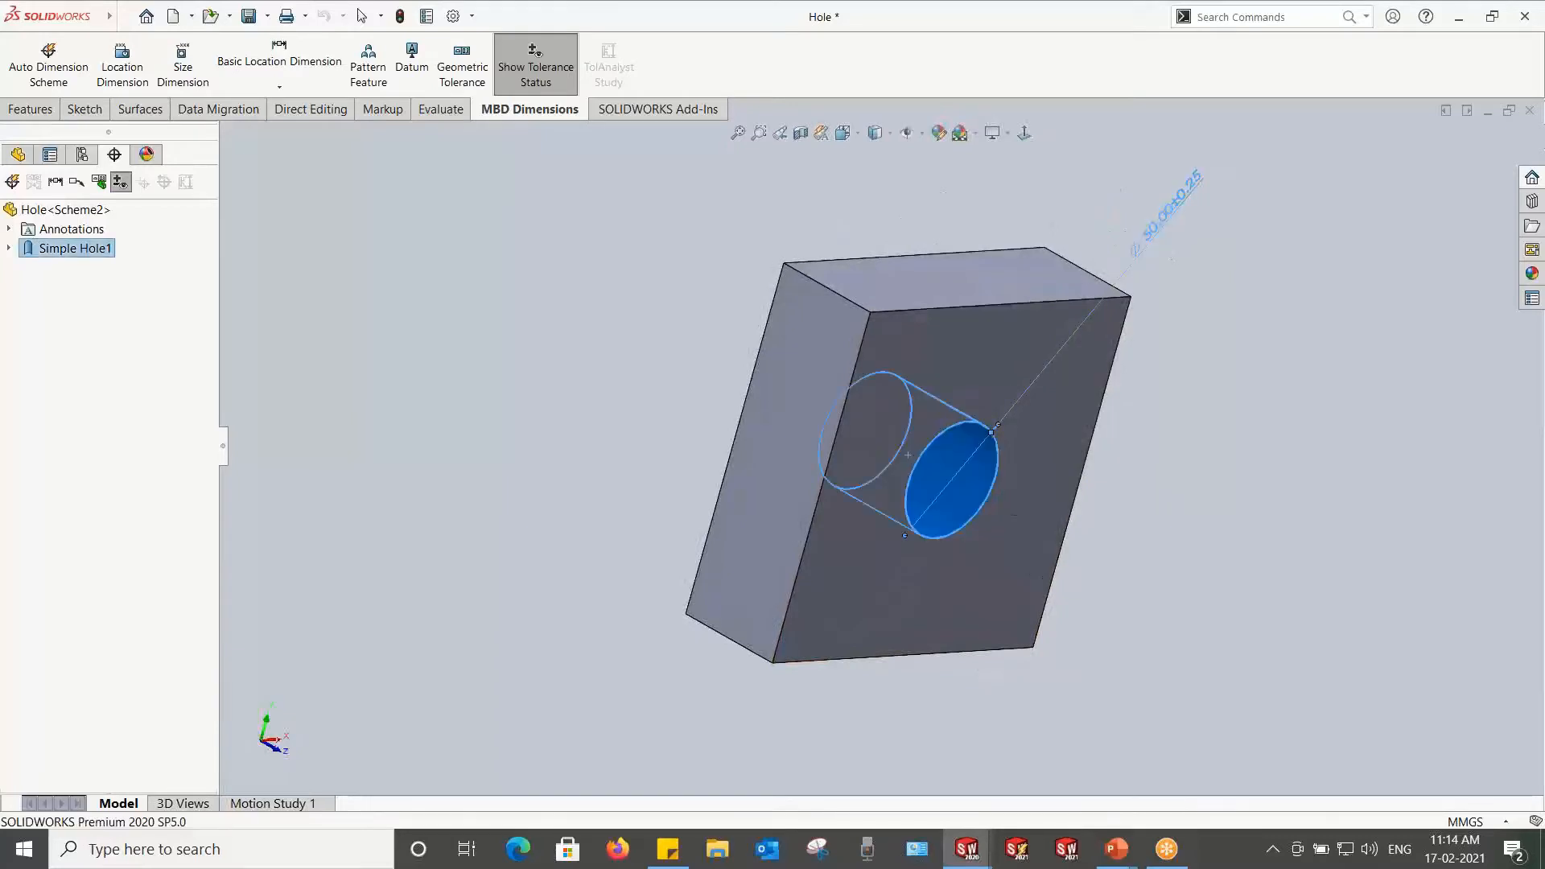
key(Delete)
middle_drag(969, 534, 761, 418)
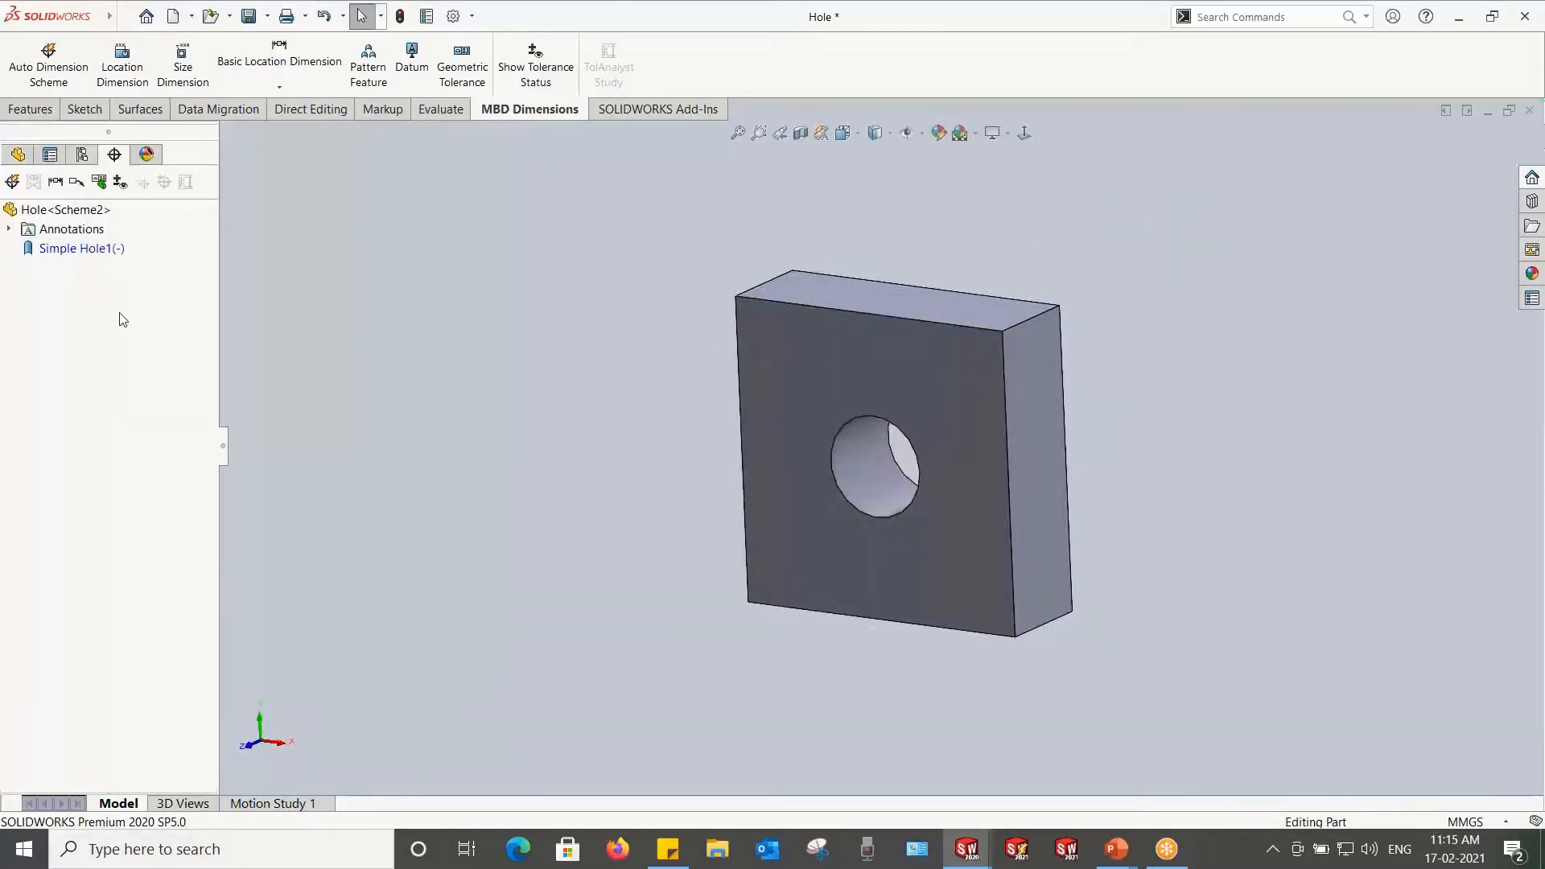
click(44, 253)
key(Delete)
key(Return)
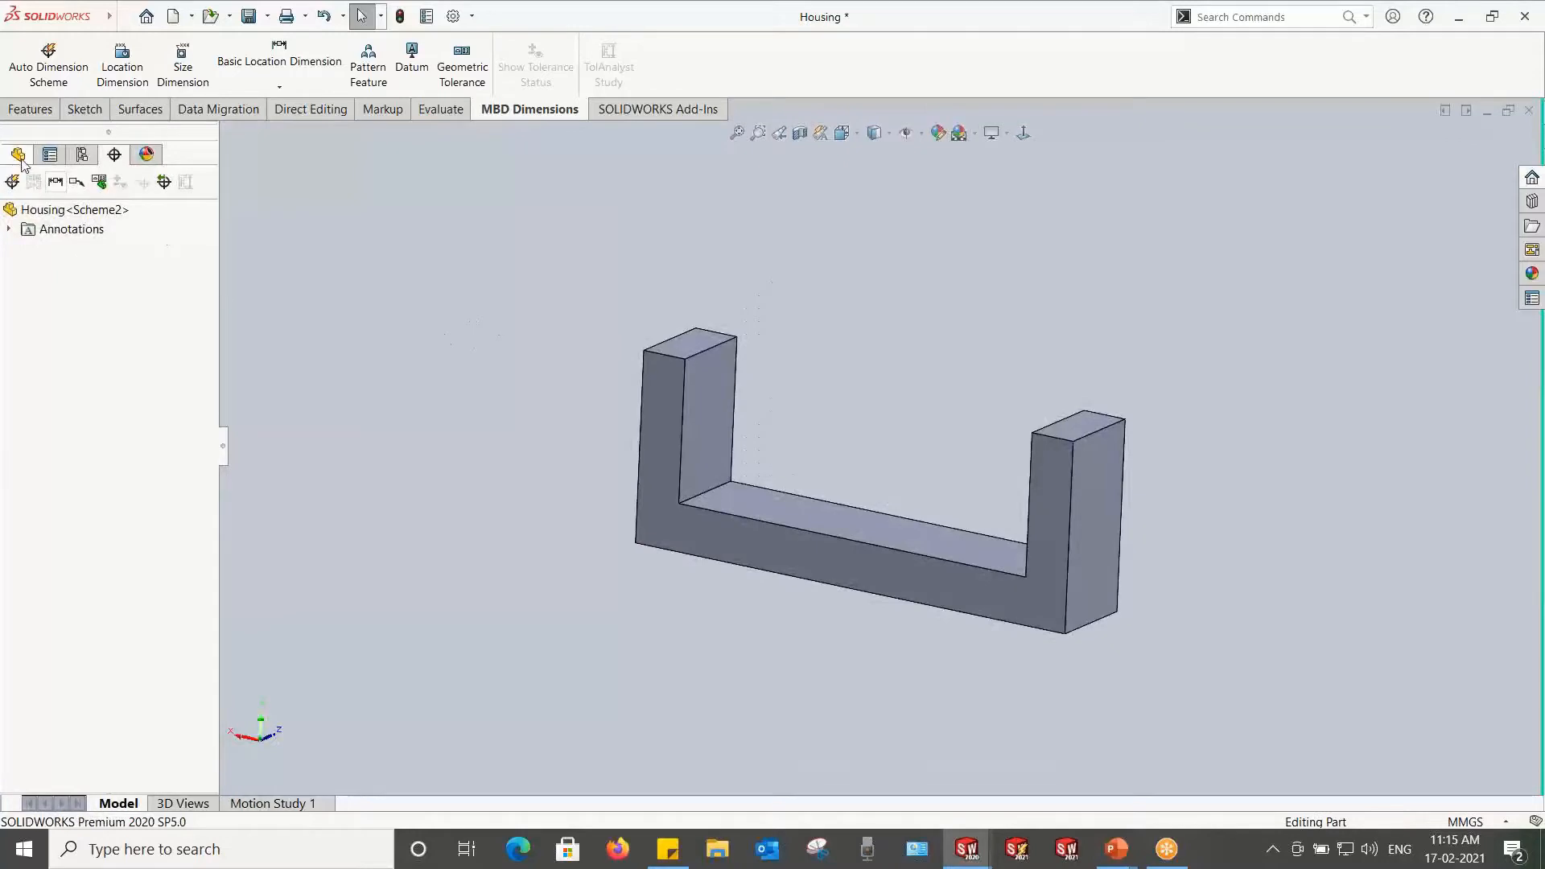
Step: Start an auto dimension scheme for Housing with the U-shaped face as primary datum, an arm's outer end face as secondary and the underside as tertiary
click(18, 156)
click(114, 156)
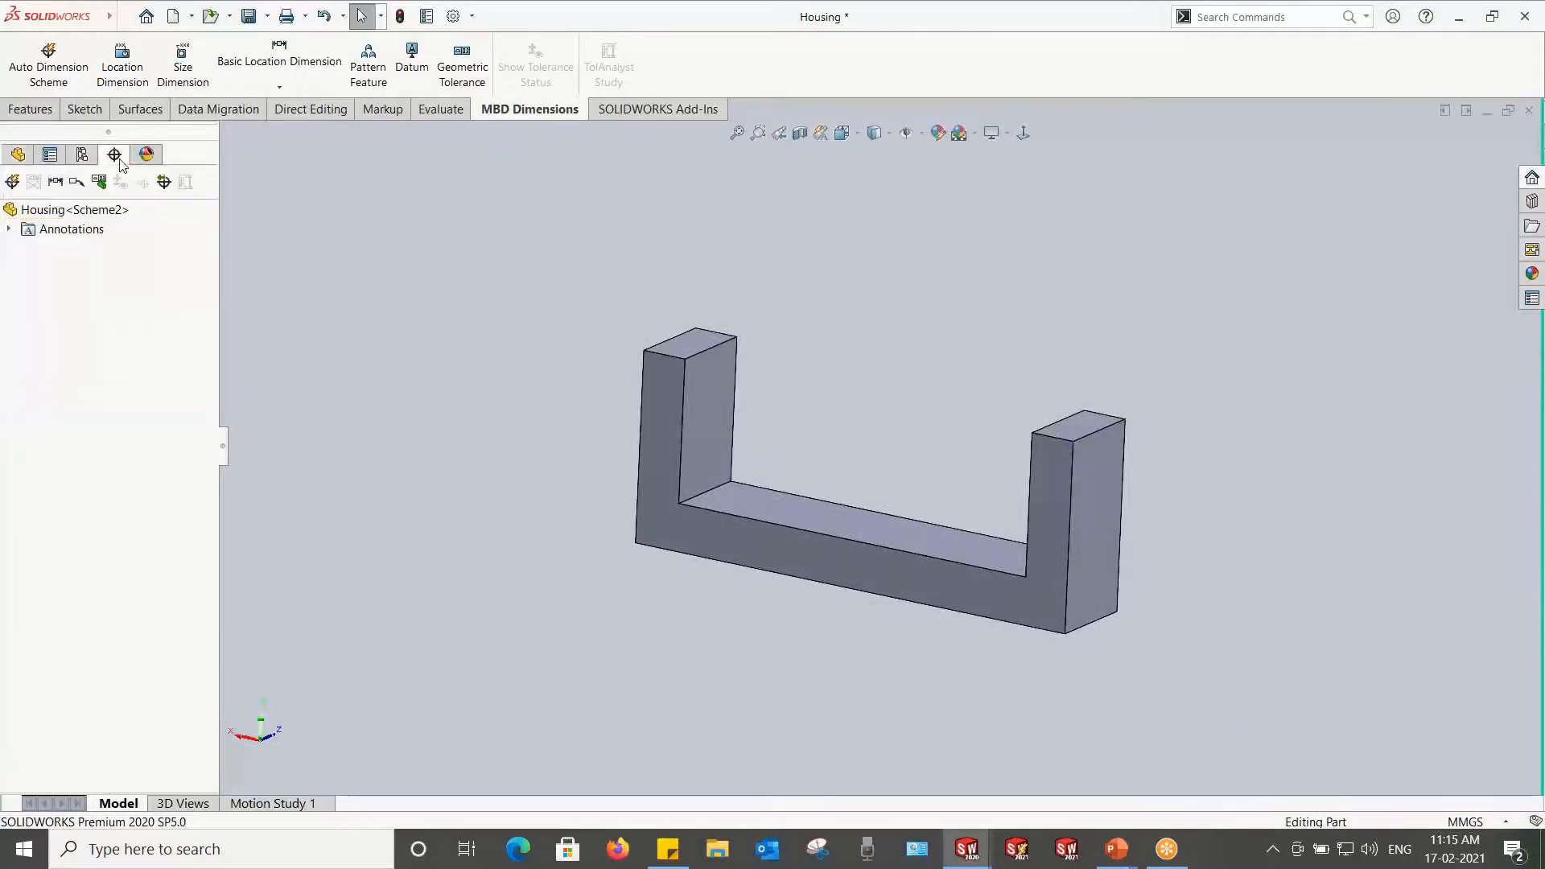
click(12, 182)
scroll(982, 649, down, 5)
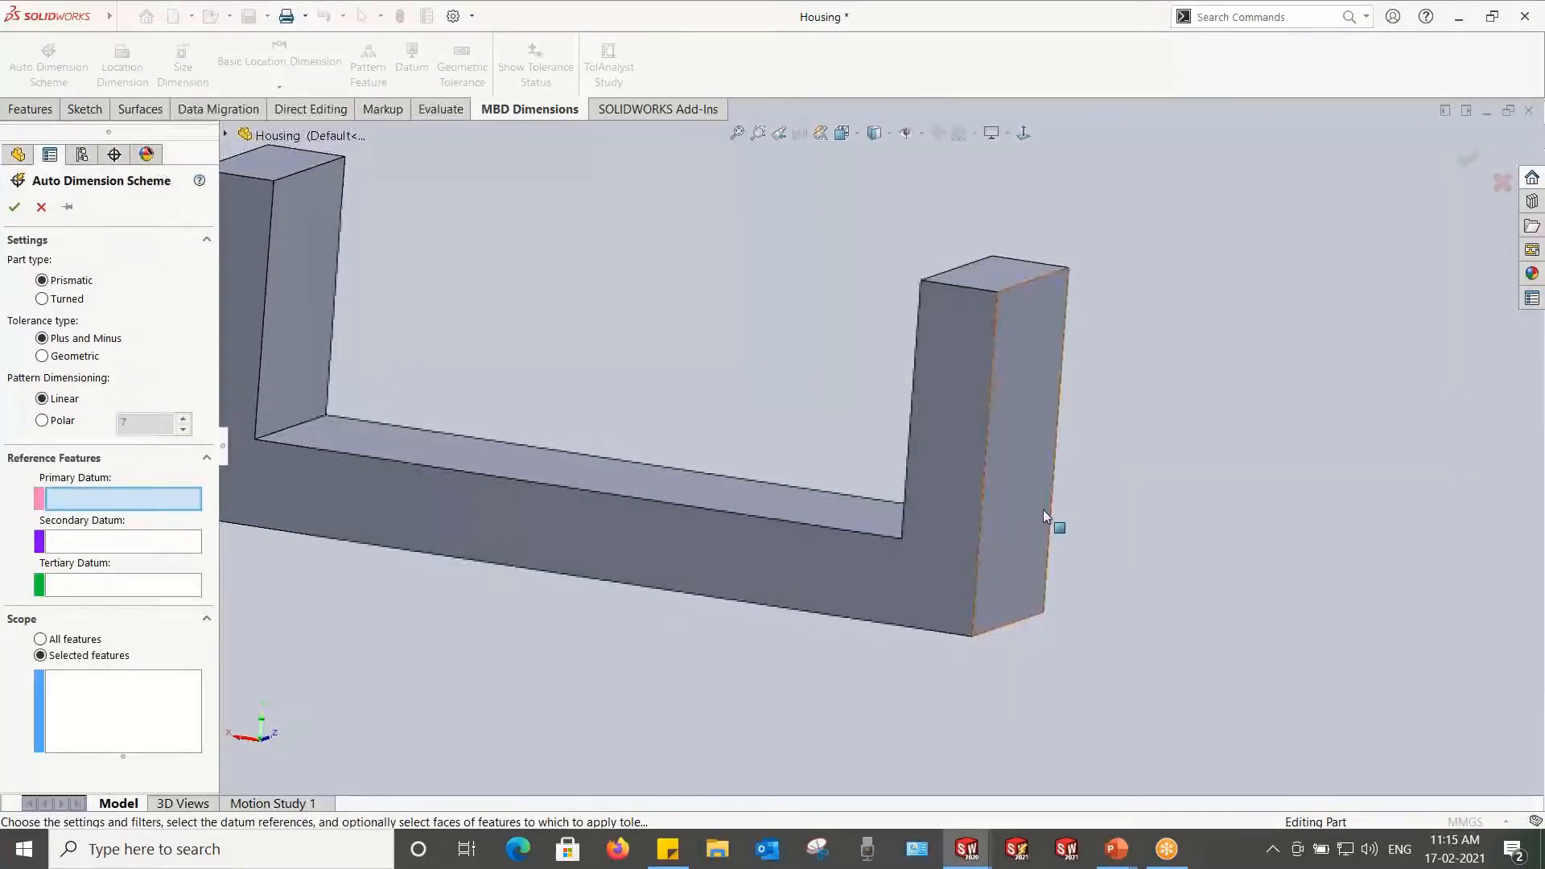
scroll(1044, 509, up, 4)
middle_drag(1044, 509, 970, 500)
scroll(798, 481, down, 2)
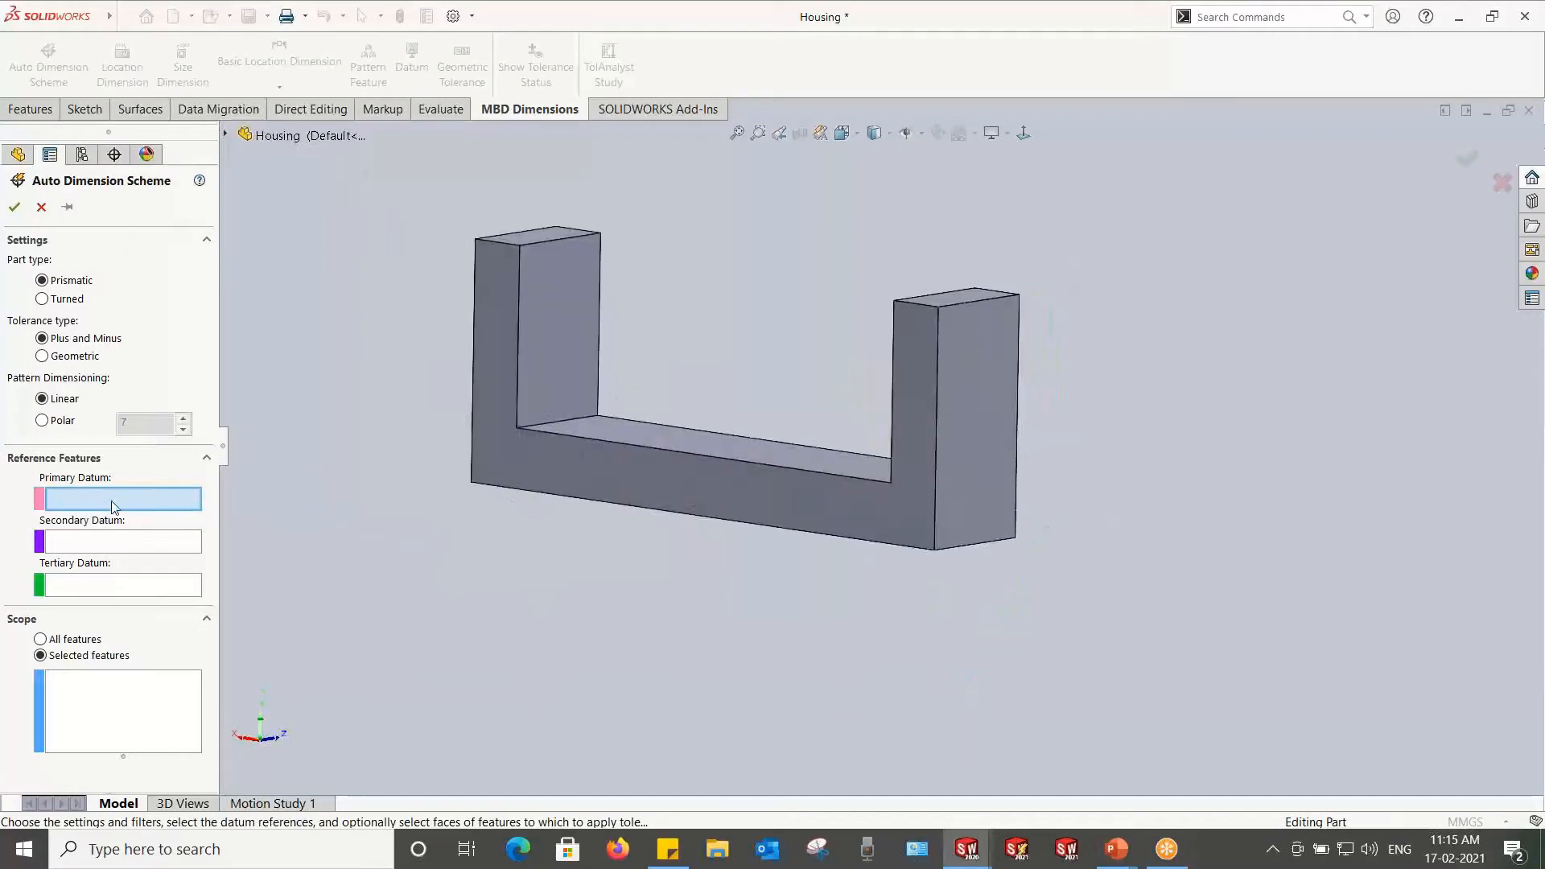
click(858, 507)
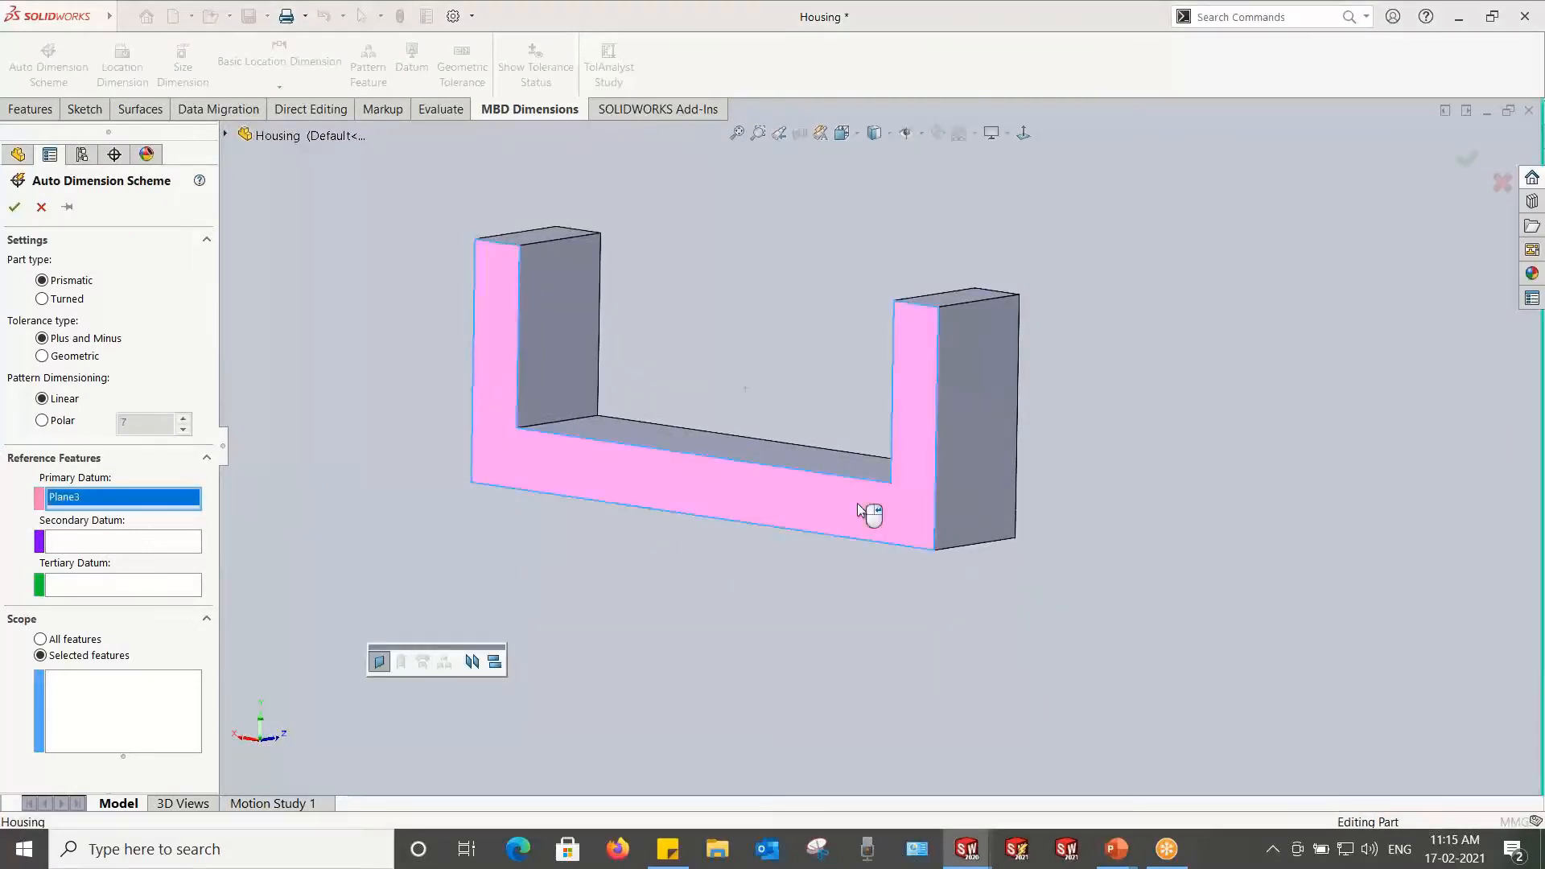
click(970, 487)
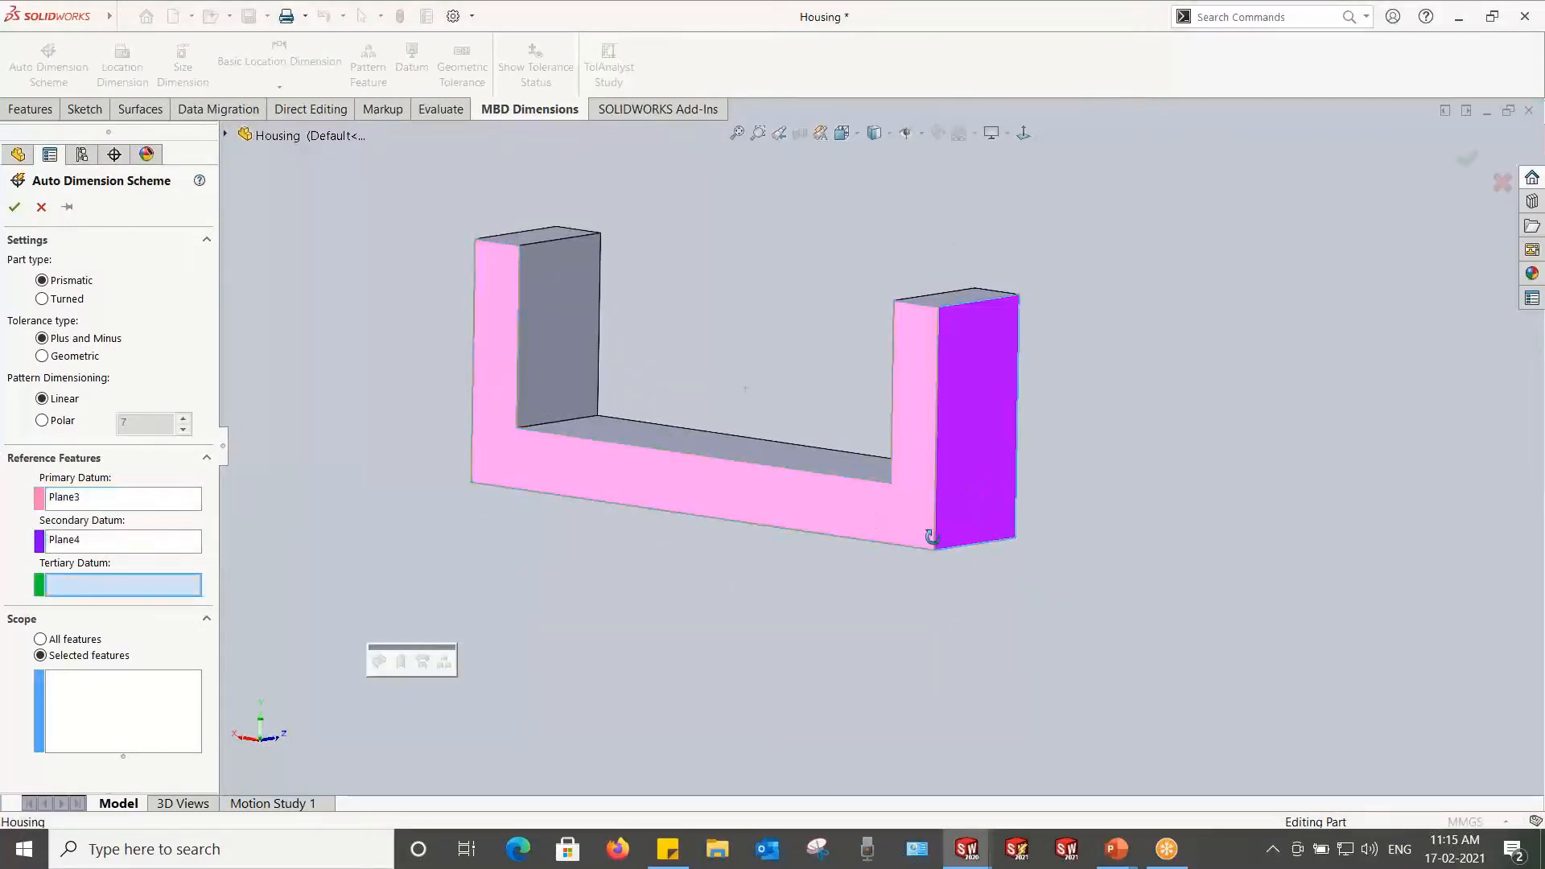
middle_drag(934, 537, 924, 104)
click(883, 346)
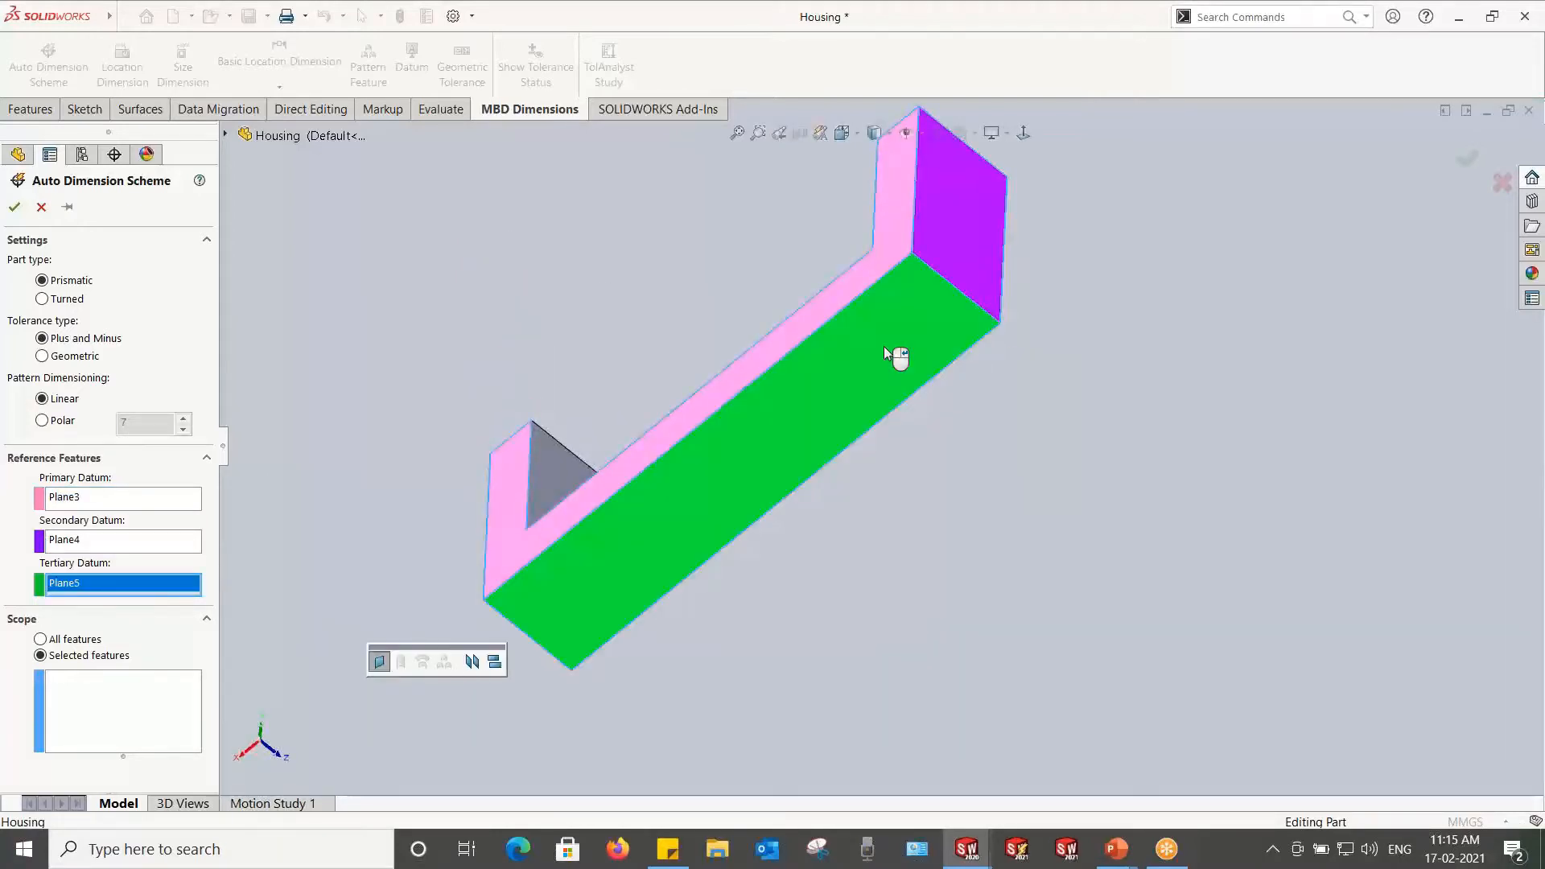
right_click(884, 346)
Step: Examine the feature filters offered for the all-features scope and return the scope to selected features
middle_drag(844, 363, 555, 475)
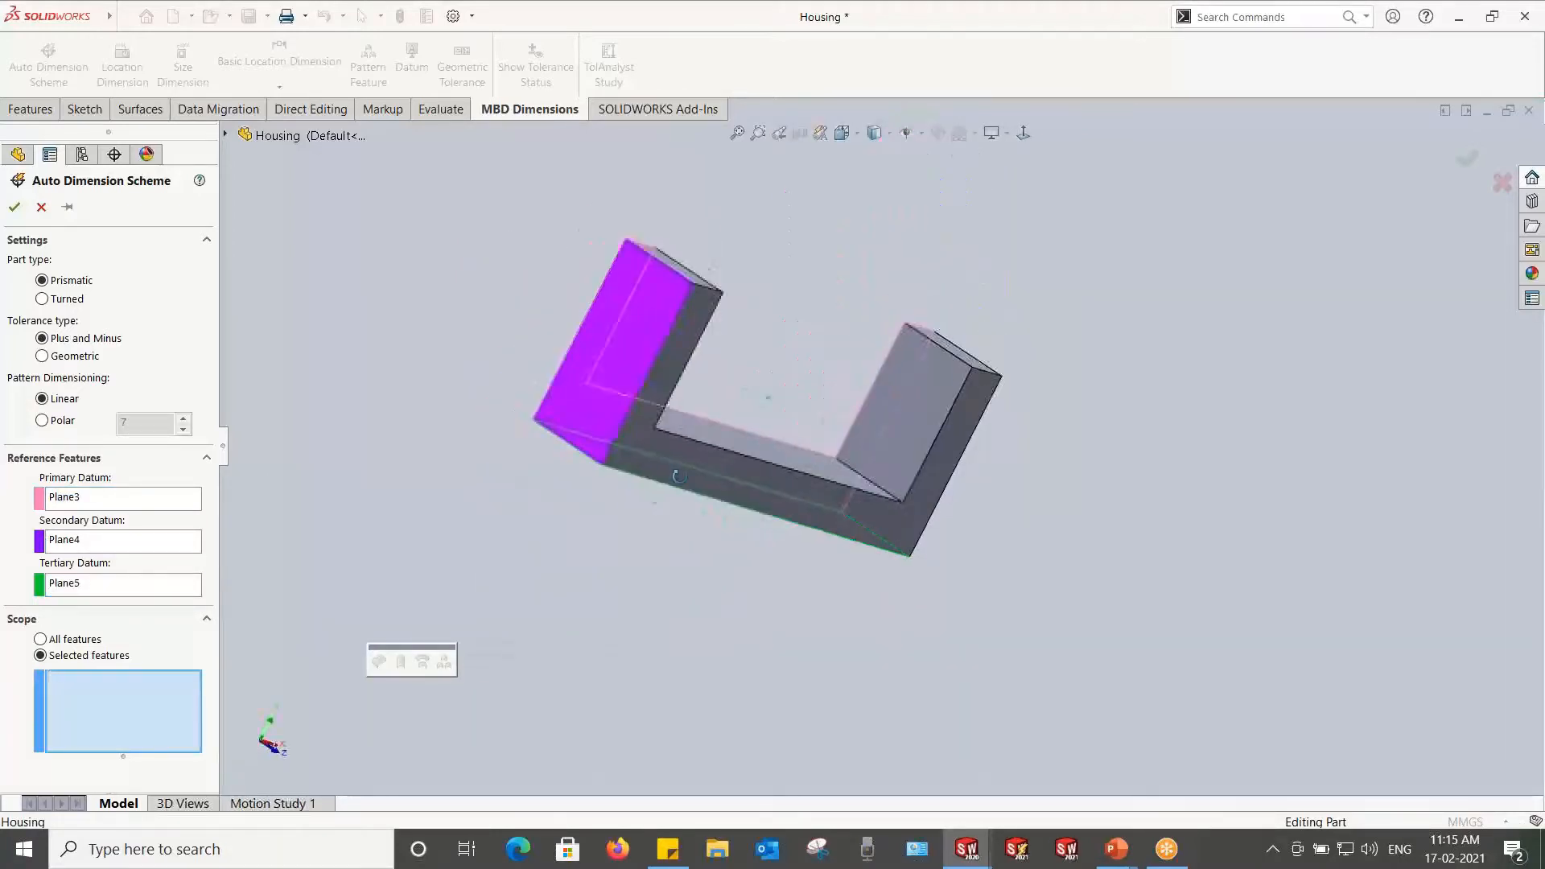
click(42, 640)
drag(208, 568, 224, 716)
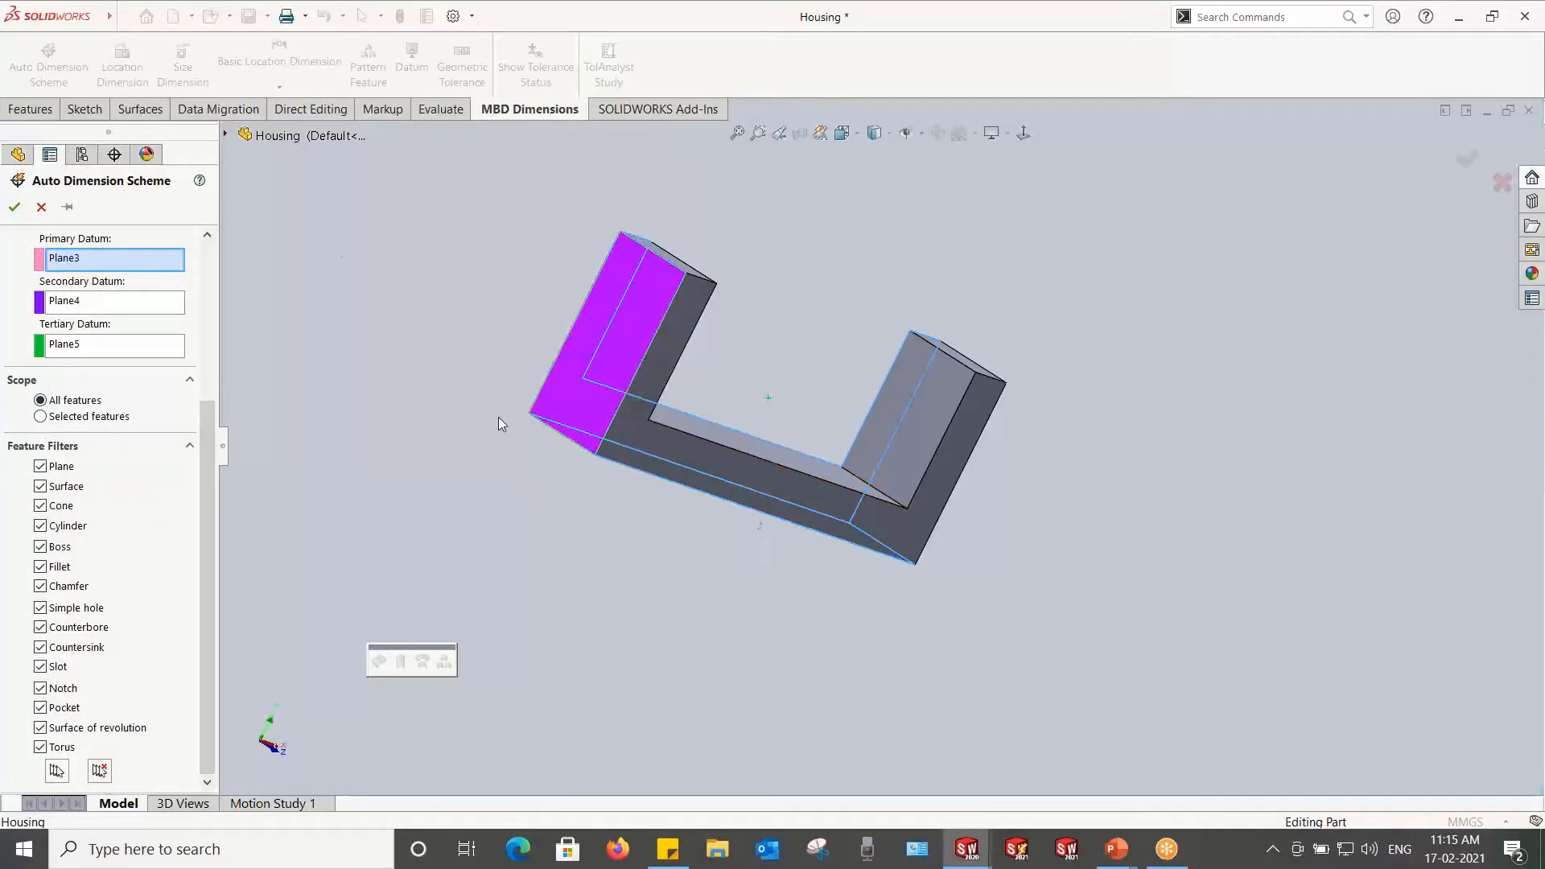
click(41, 418)
Step: Add the inner faces of both upright arms to the scheme's scope as individual planes instead of as a notch
middle_drag(441, 582, 451, 479)
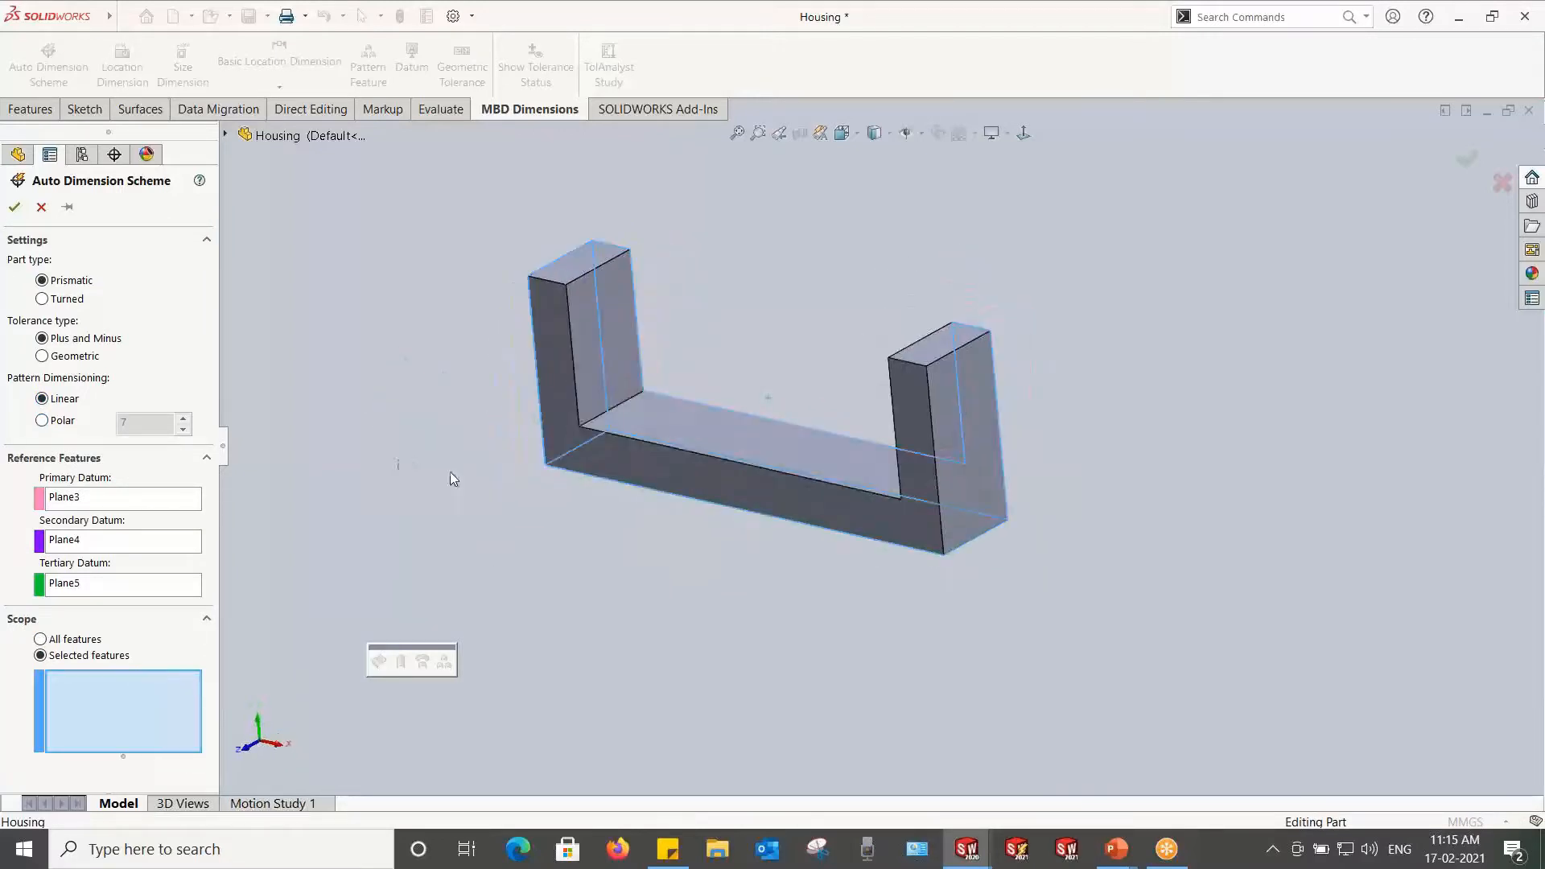
click(619, 339)
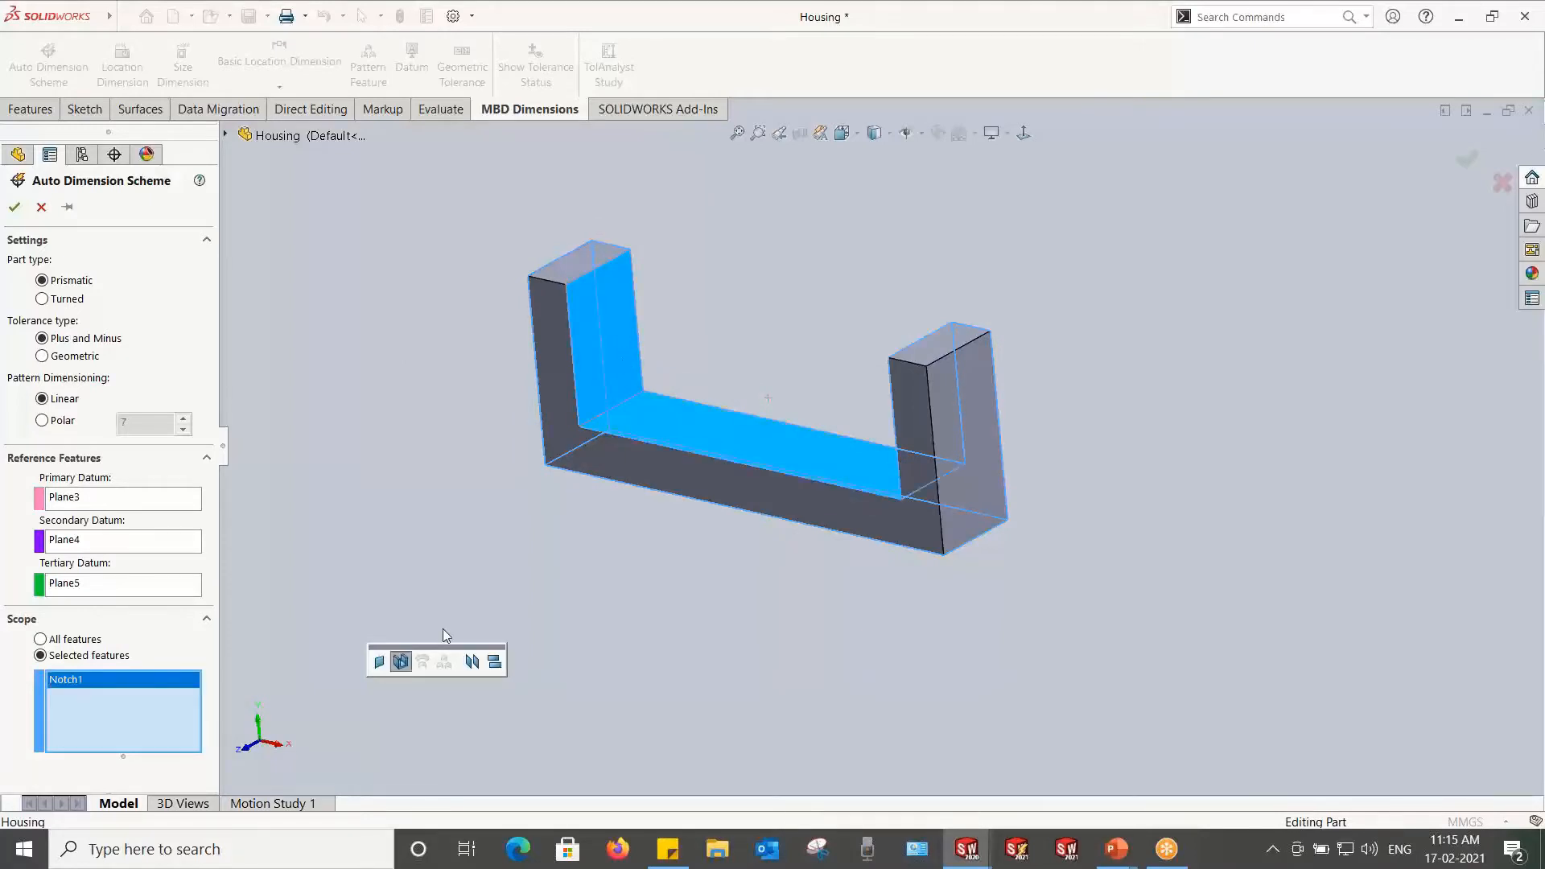
click(380, 667)
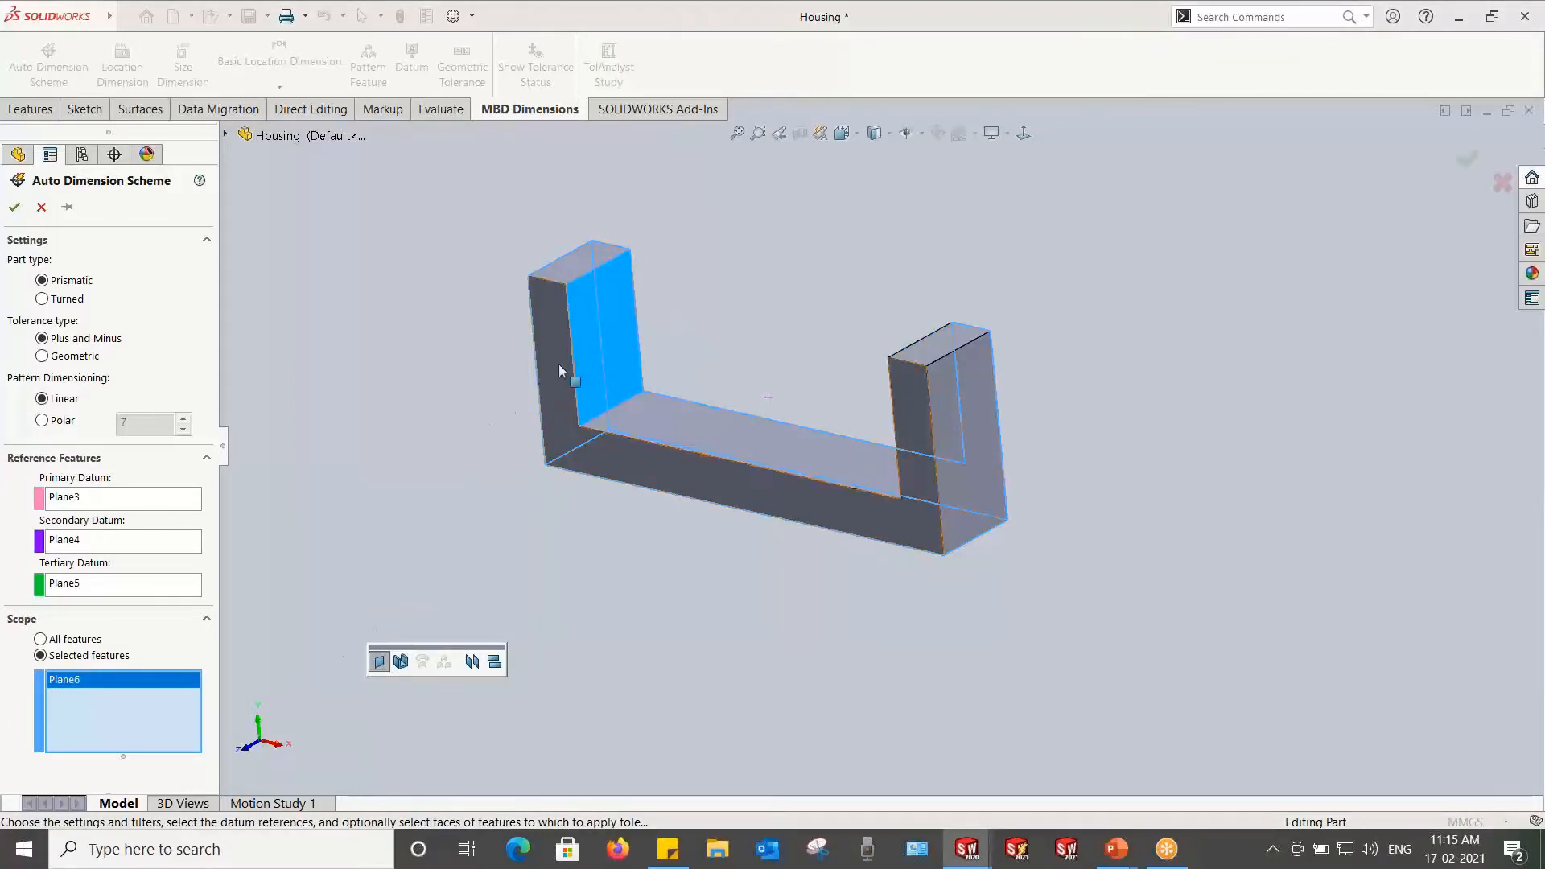
middle_drag(693, 290, 858, 322)
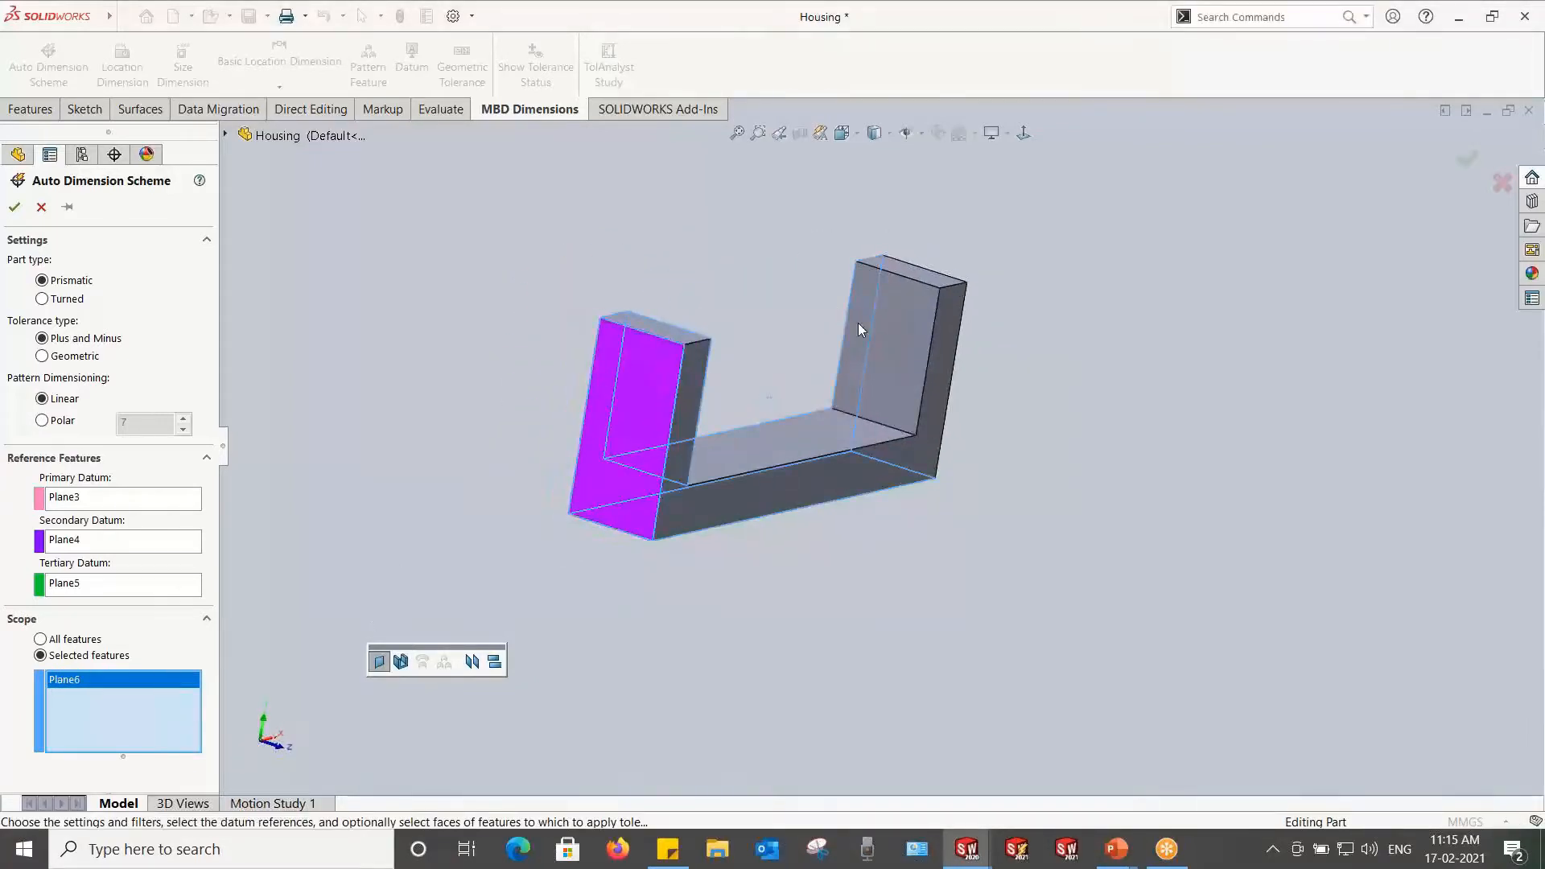
click(887, 349)
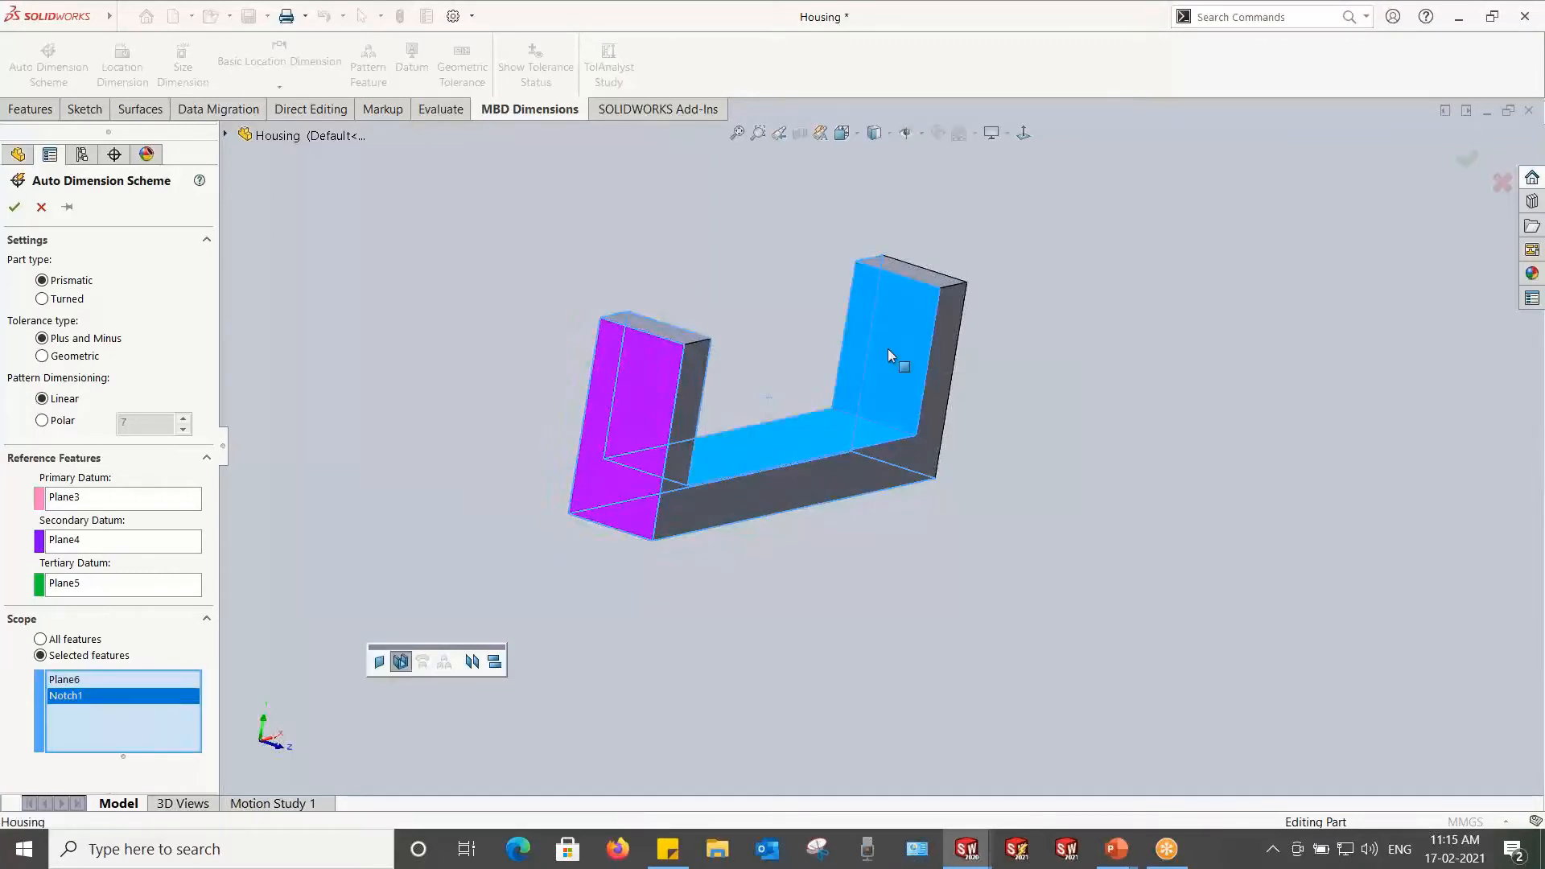
click(380, 662)
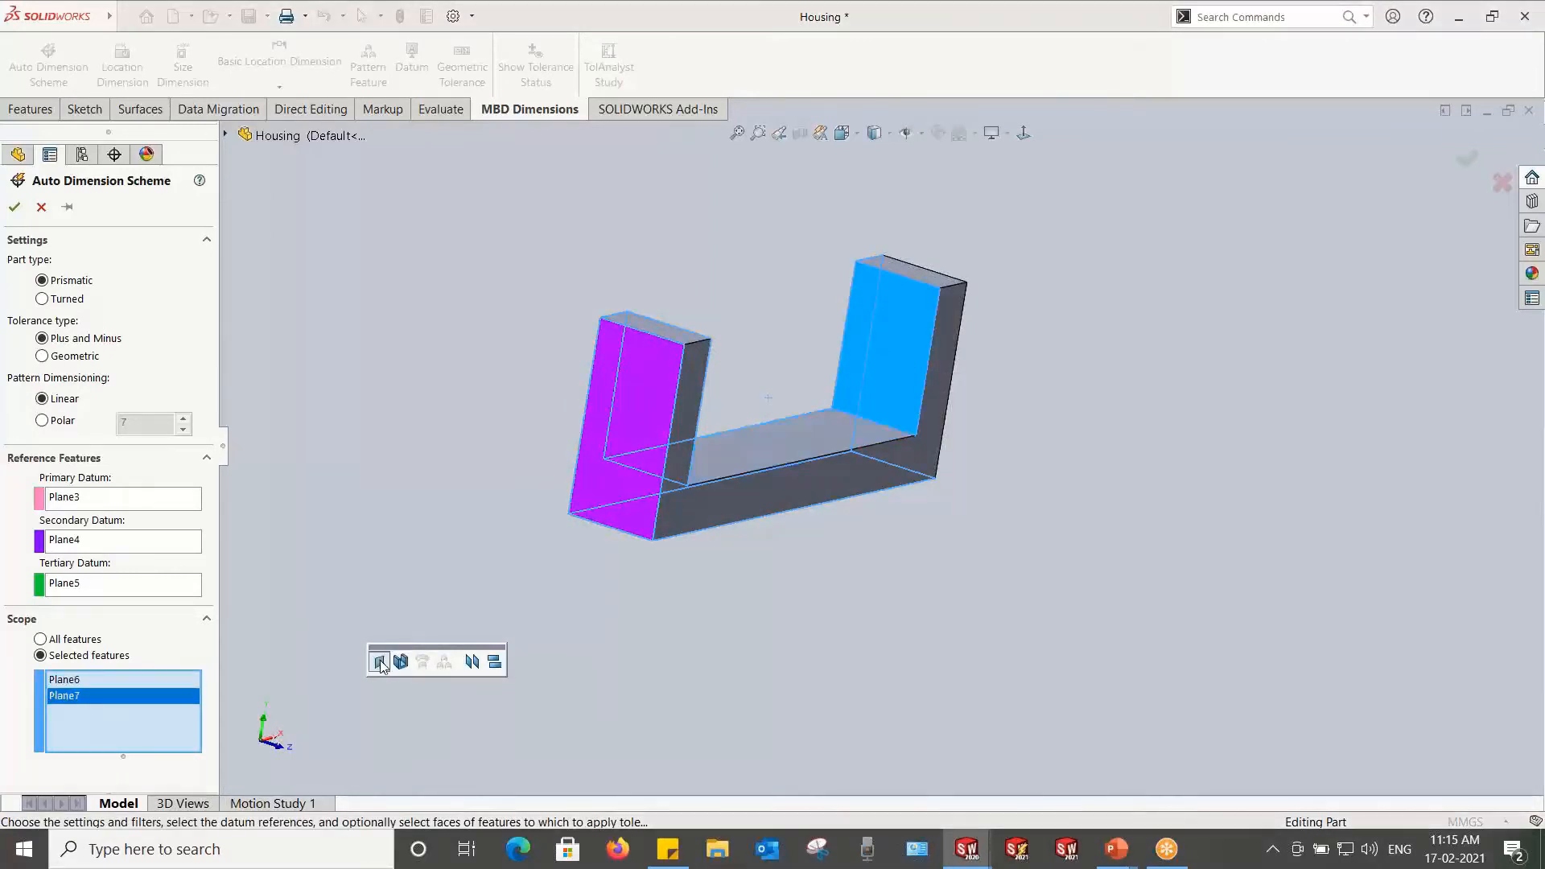
Step: Add the outer end face opposite the secondary datum and the channel's floor face as planes to the scope, and generate the dimension scheme
middle_drag(795, 475, 691, 419)
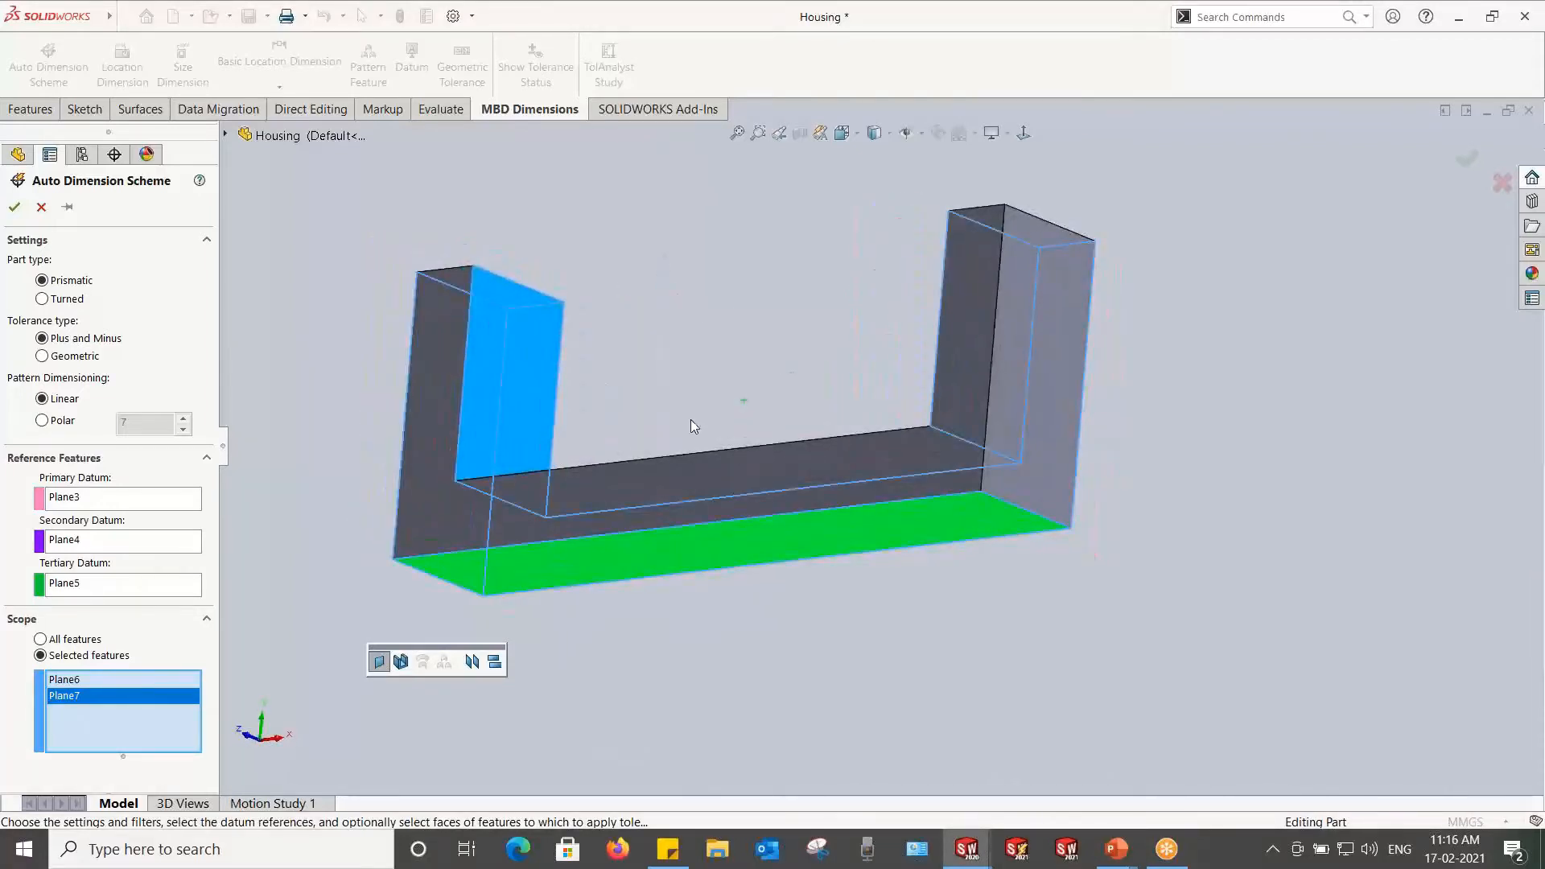
click(1041, 326)
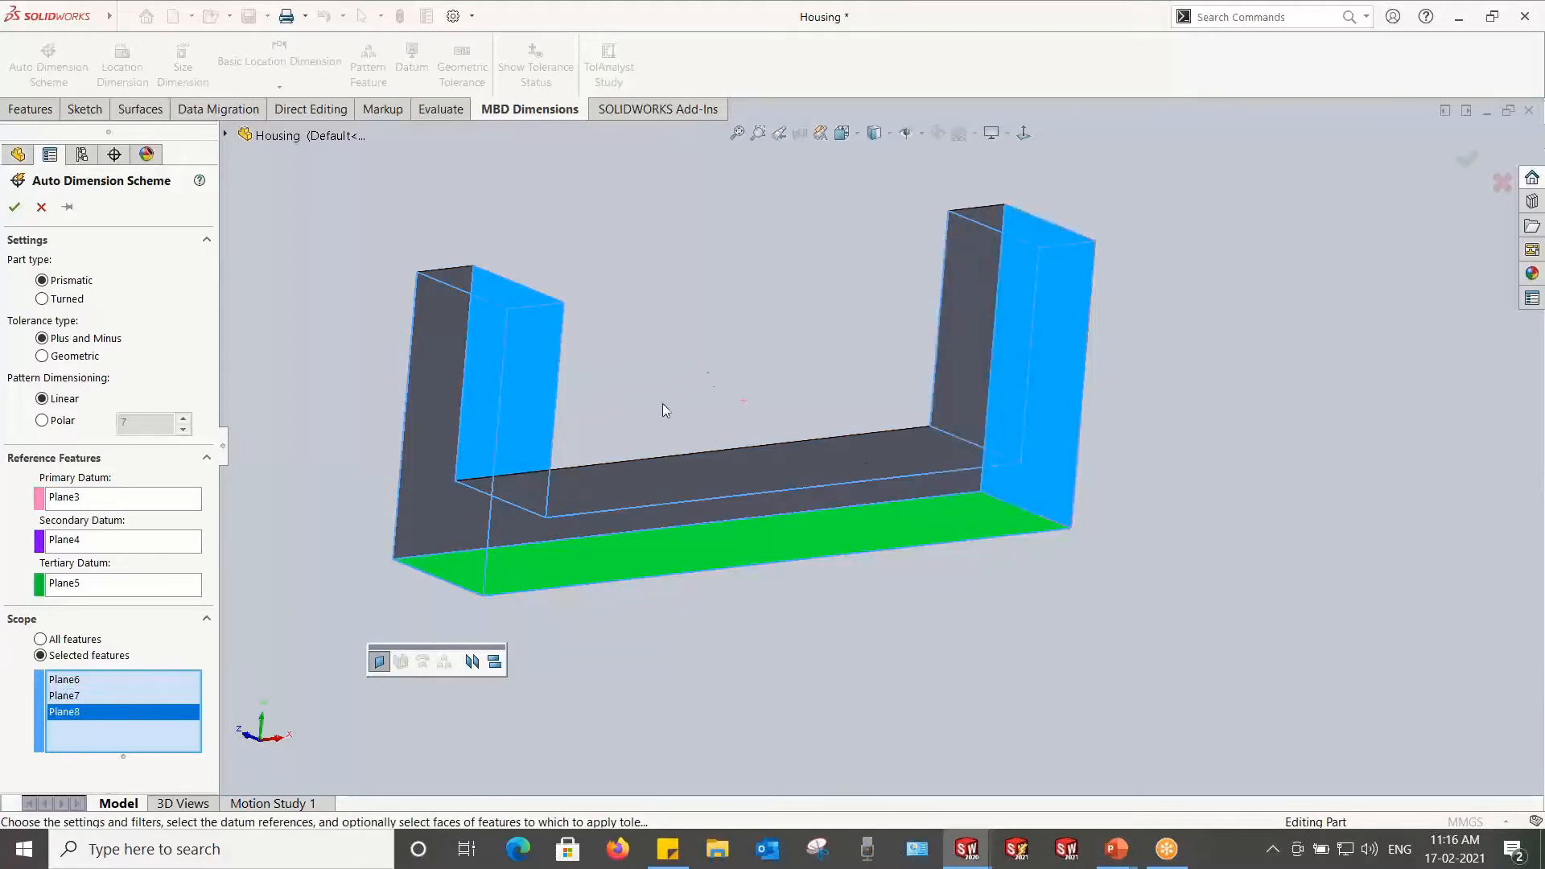
middle_drag(545, 528, 655, 497)
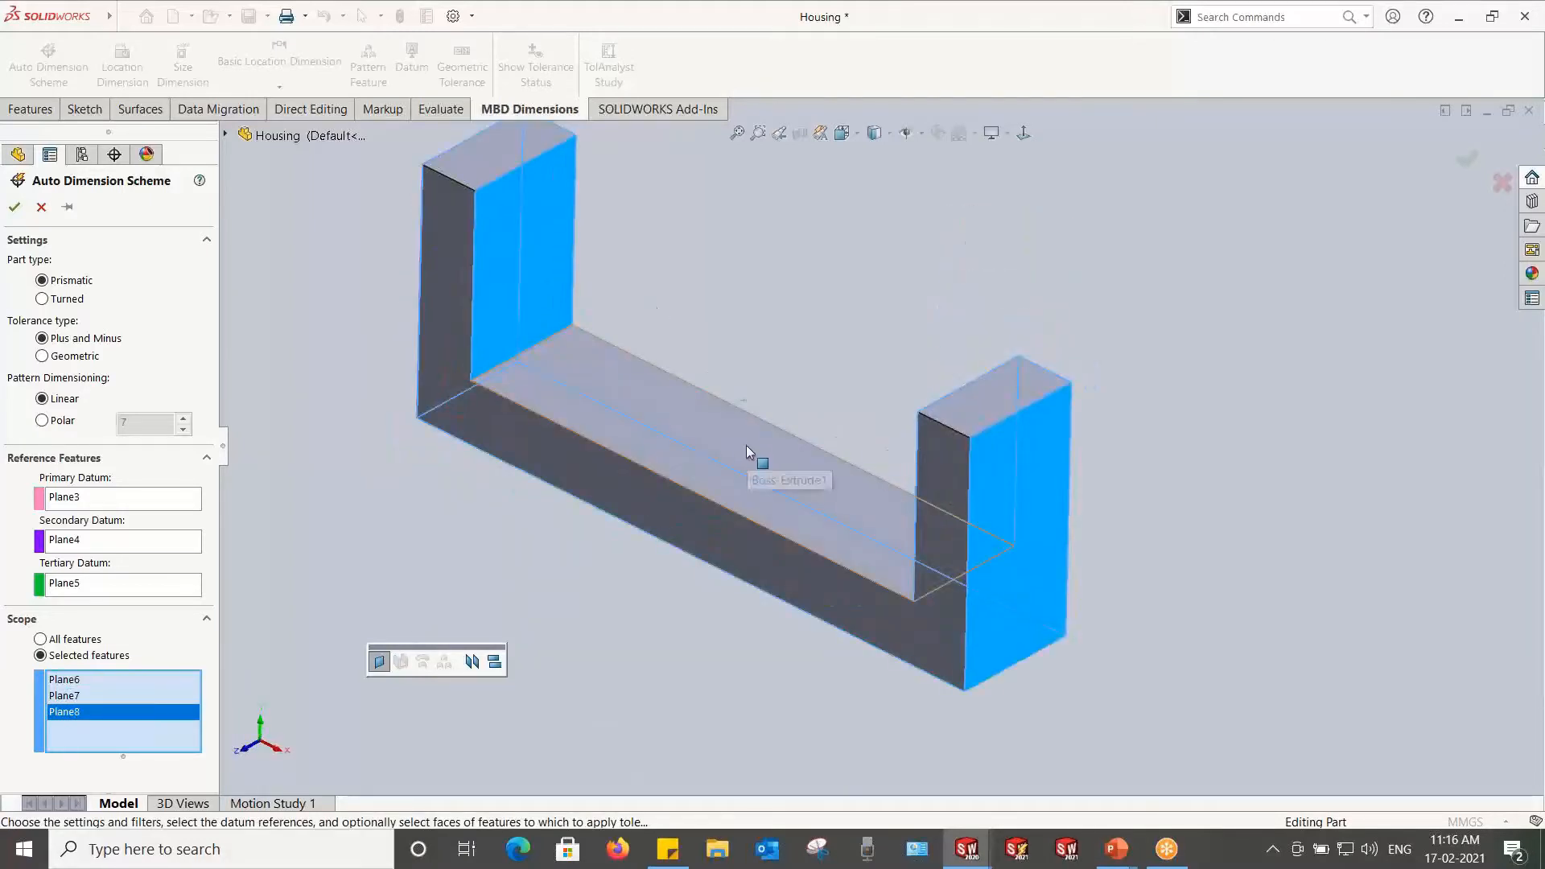
click(747, 441)
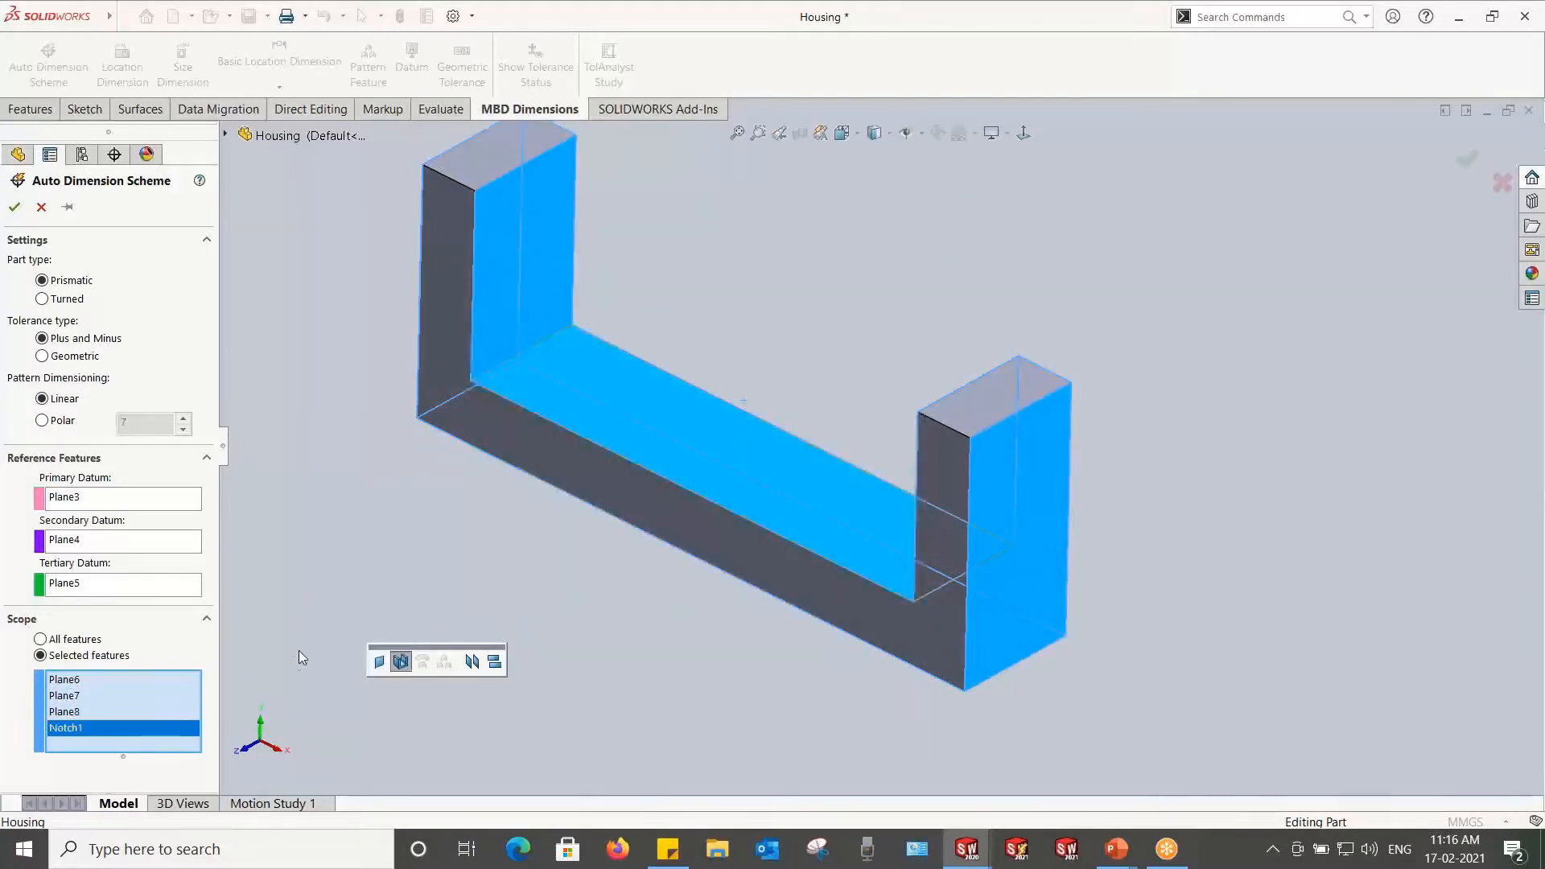
click(379, 662)
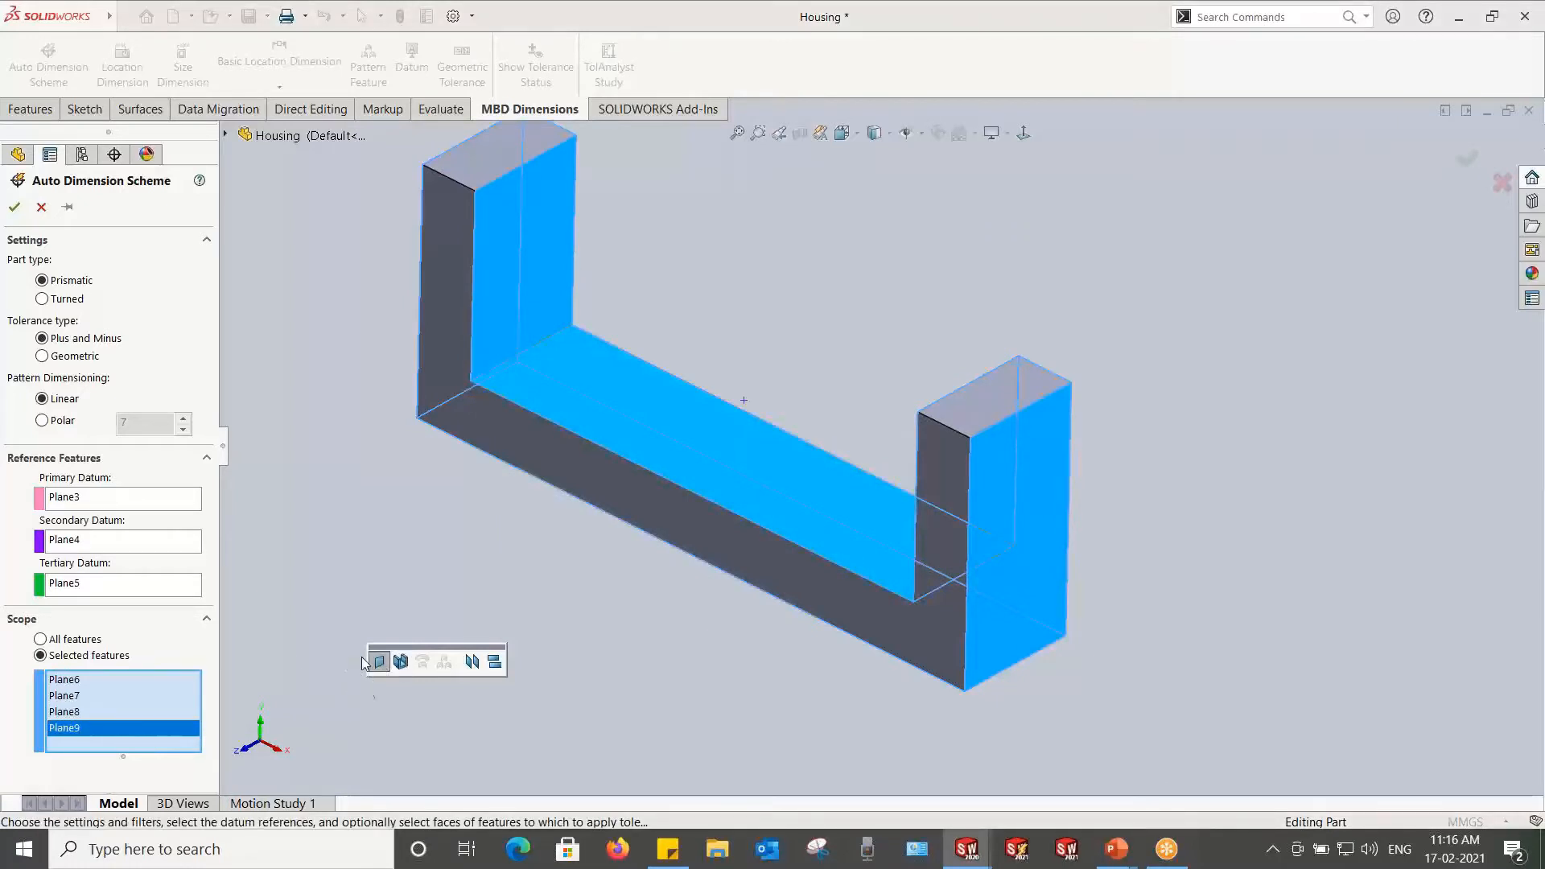
click(14, 207)
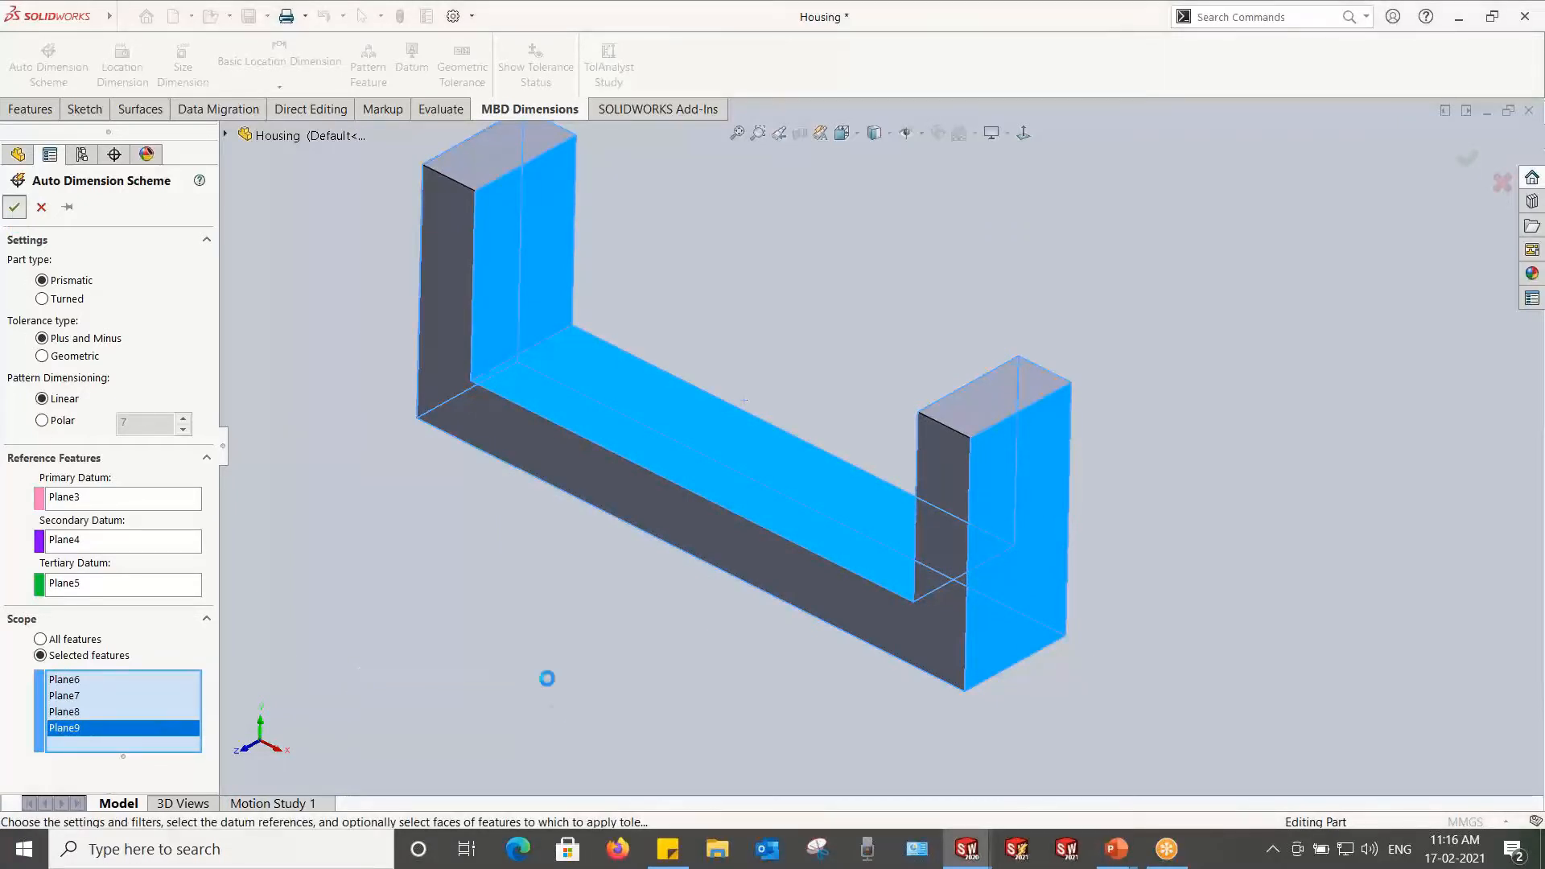
Step: Arrange the 226, 24, 25 and 250 mm dimensions clear of the Housing's outline, working from the front view
middle_drag(522, 590, 658, 644)
scroll(814, 421, up, 3)
scroll(814, 422, down, 2)
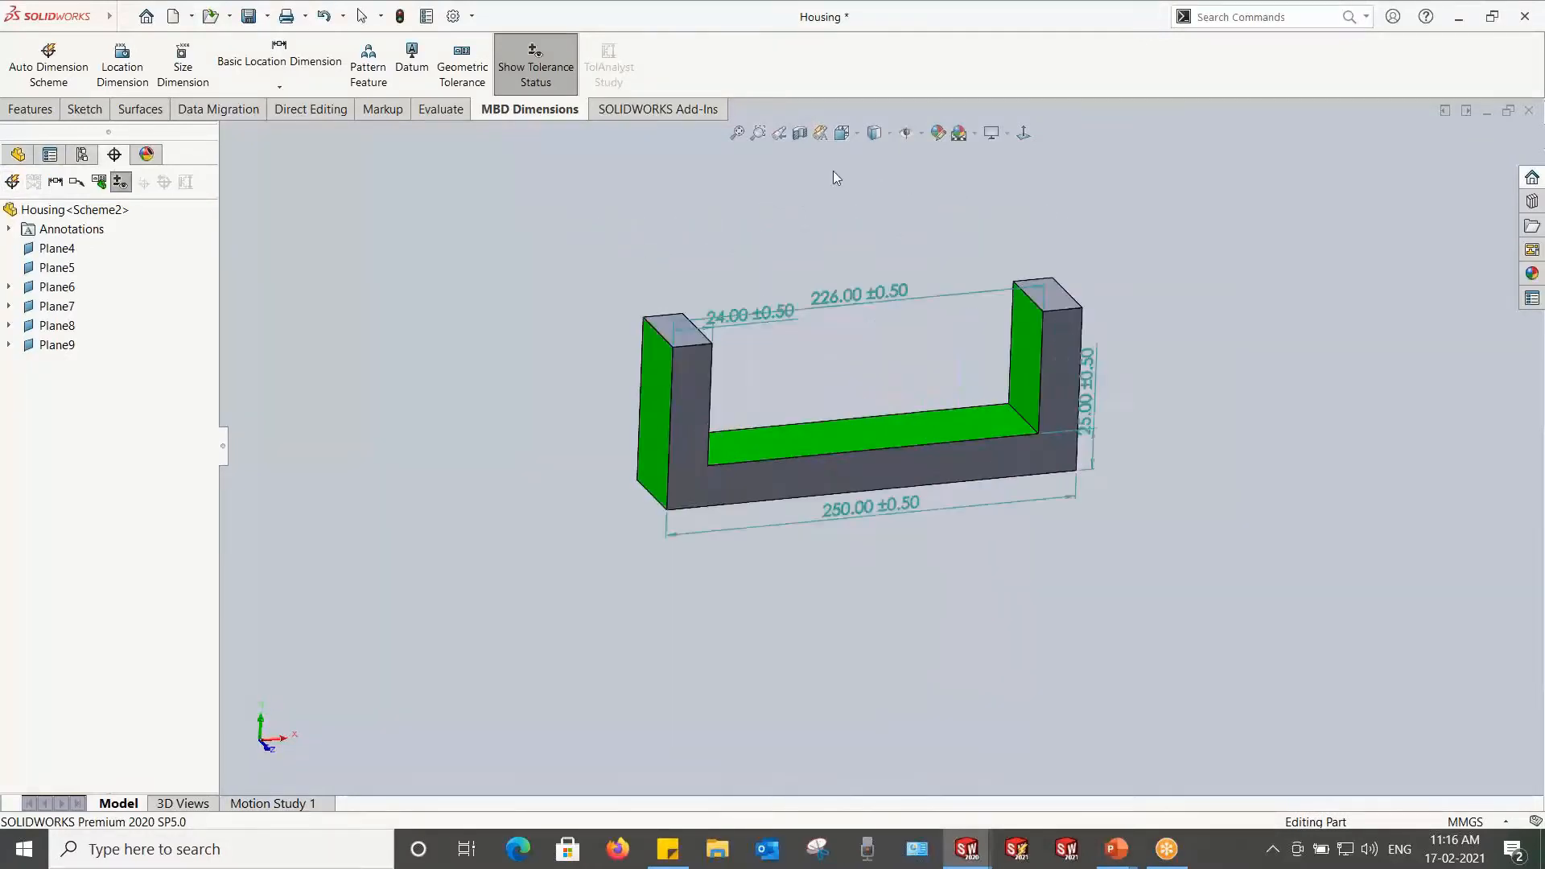
click(1023, 134)
drag(837, 265, 851, 202)
drag(724, 279, 581, 273)
drag(1091, 396, 1154, 347)
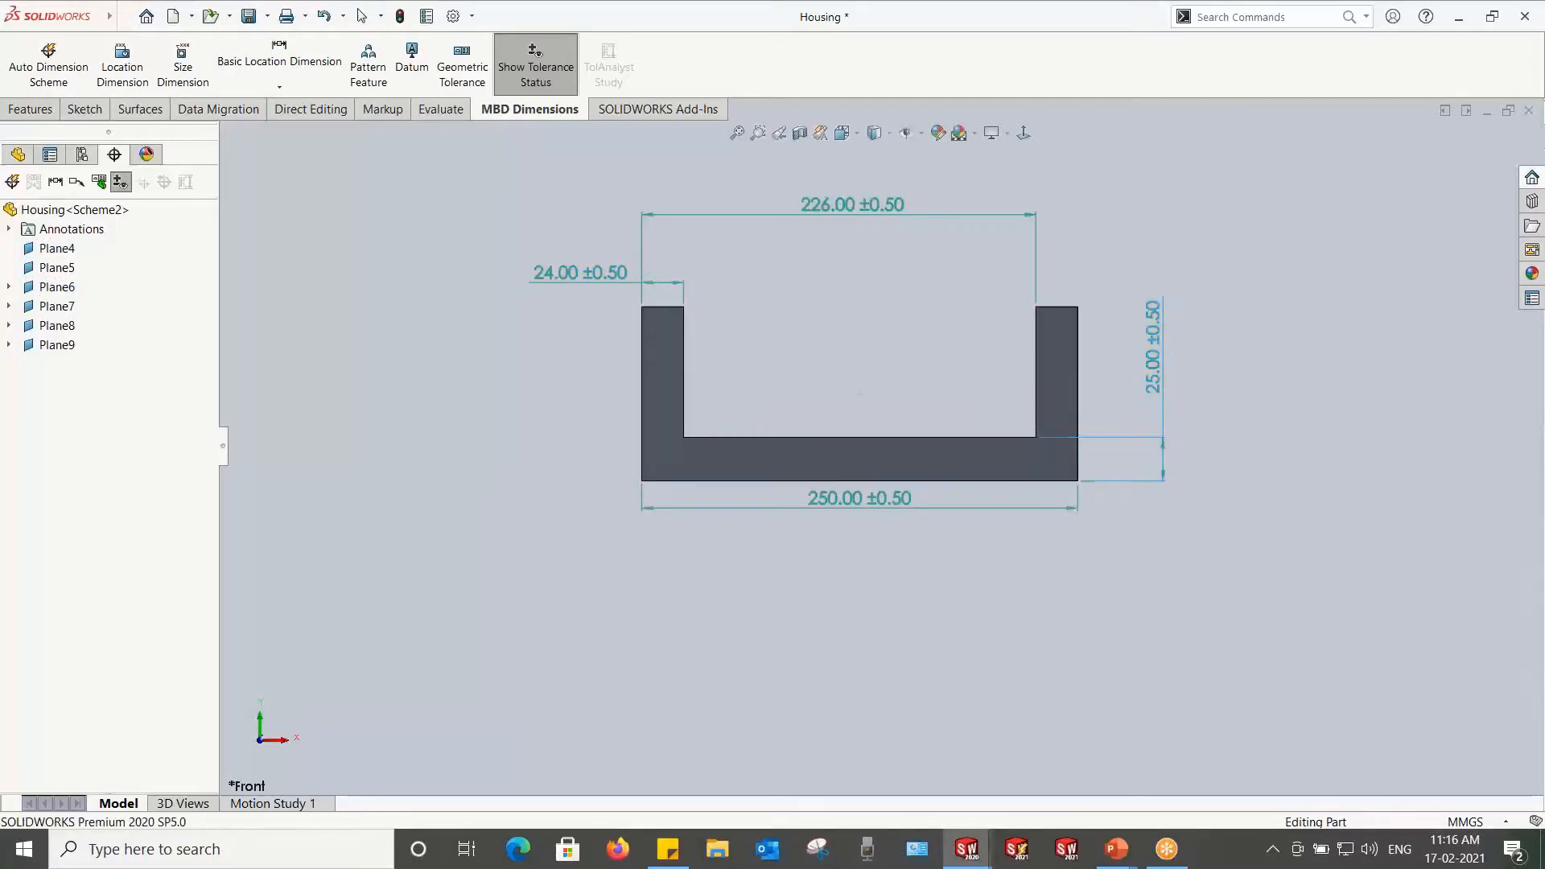
drag(857, 499, 856, 522)
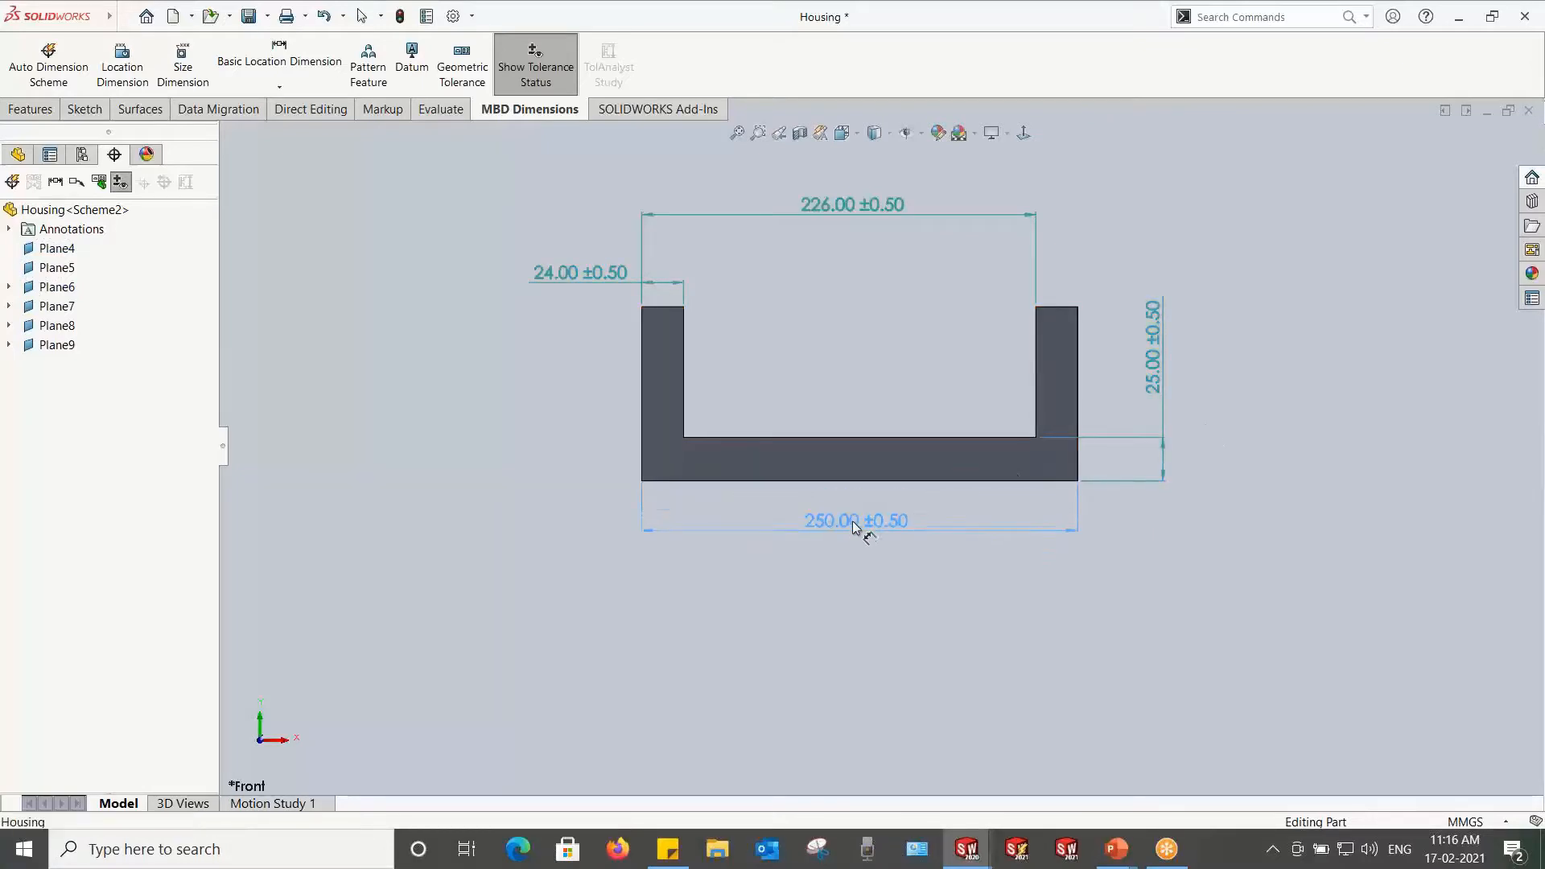
click(809, 606)
scroll(809, 605, up, 2)
middle_drag(805, 605, 873, 669)
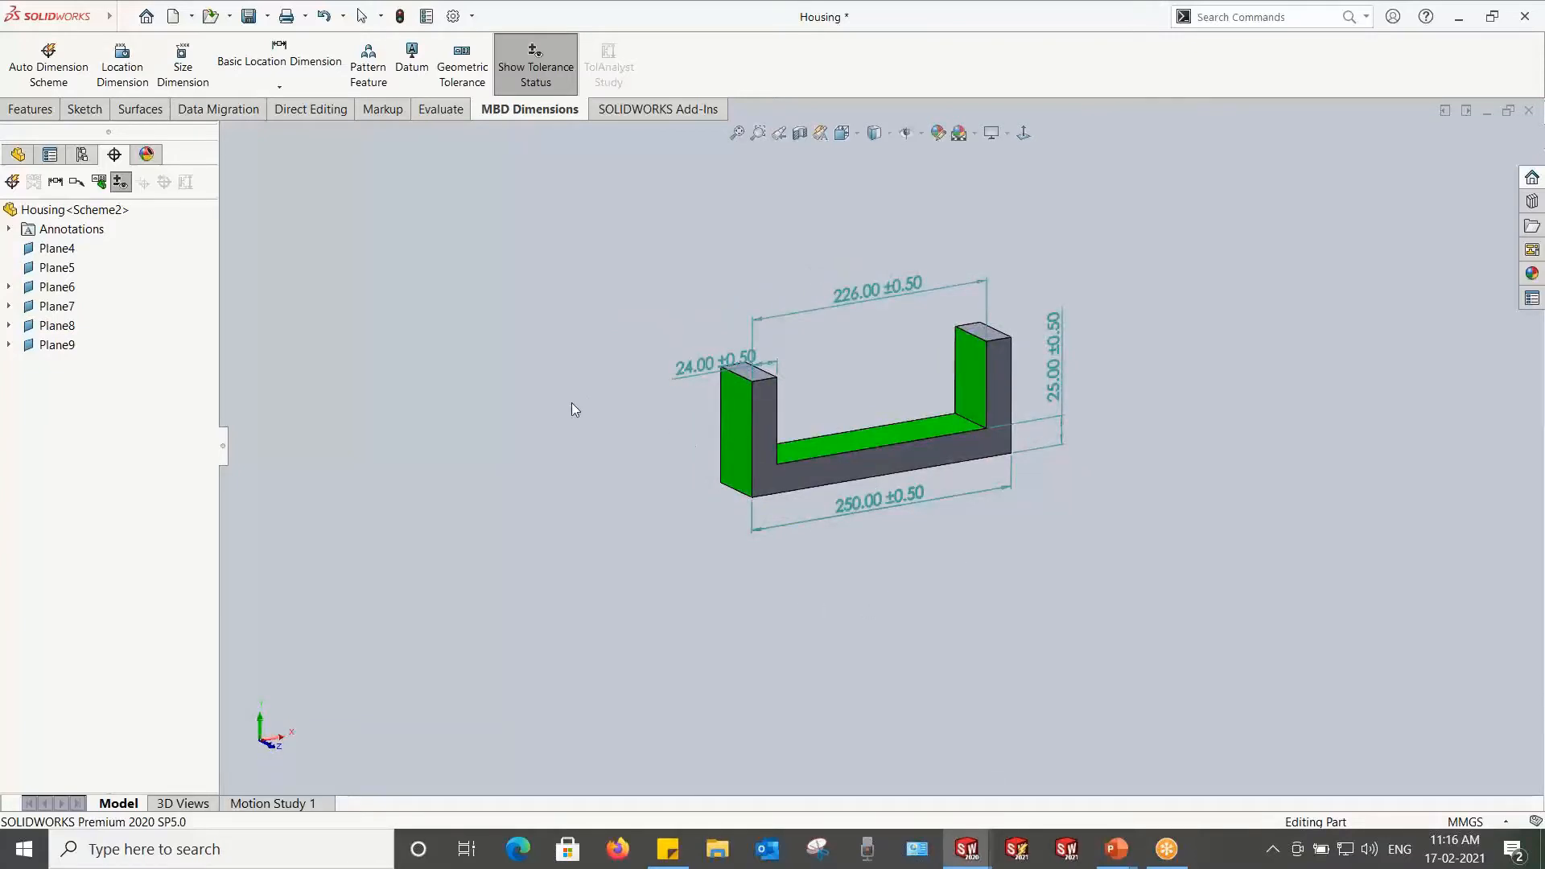
drag(686, 369, 659, 338)
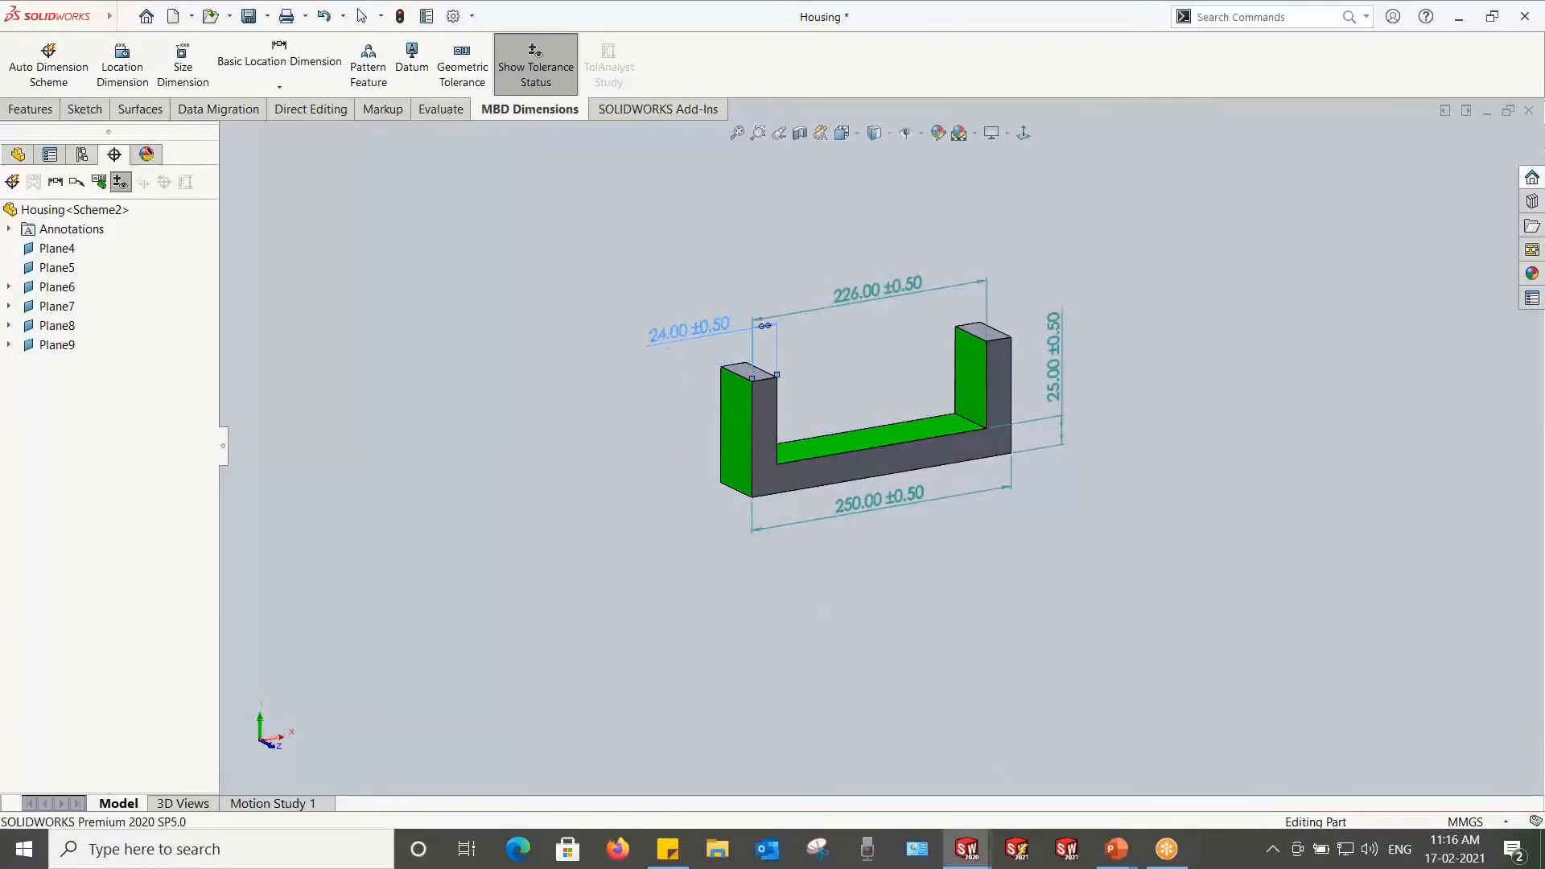
Step: Examine the tolerance type and value in the properties of the 24 mm arm thickness dimension
click(49, 154)
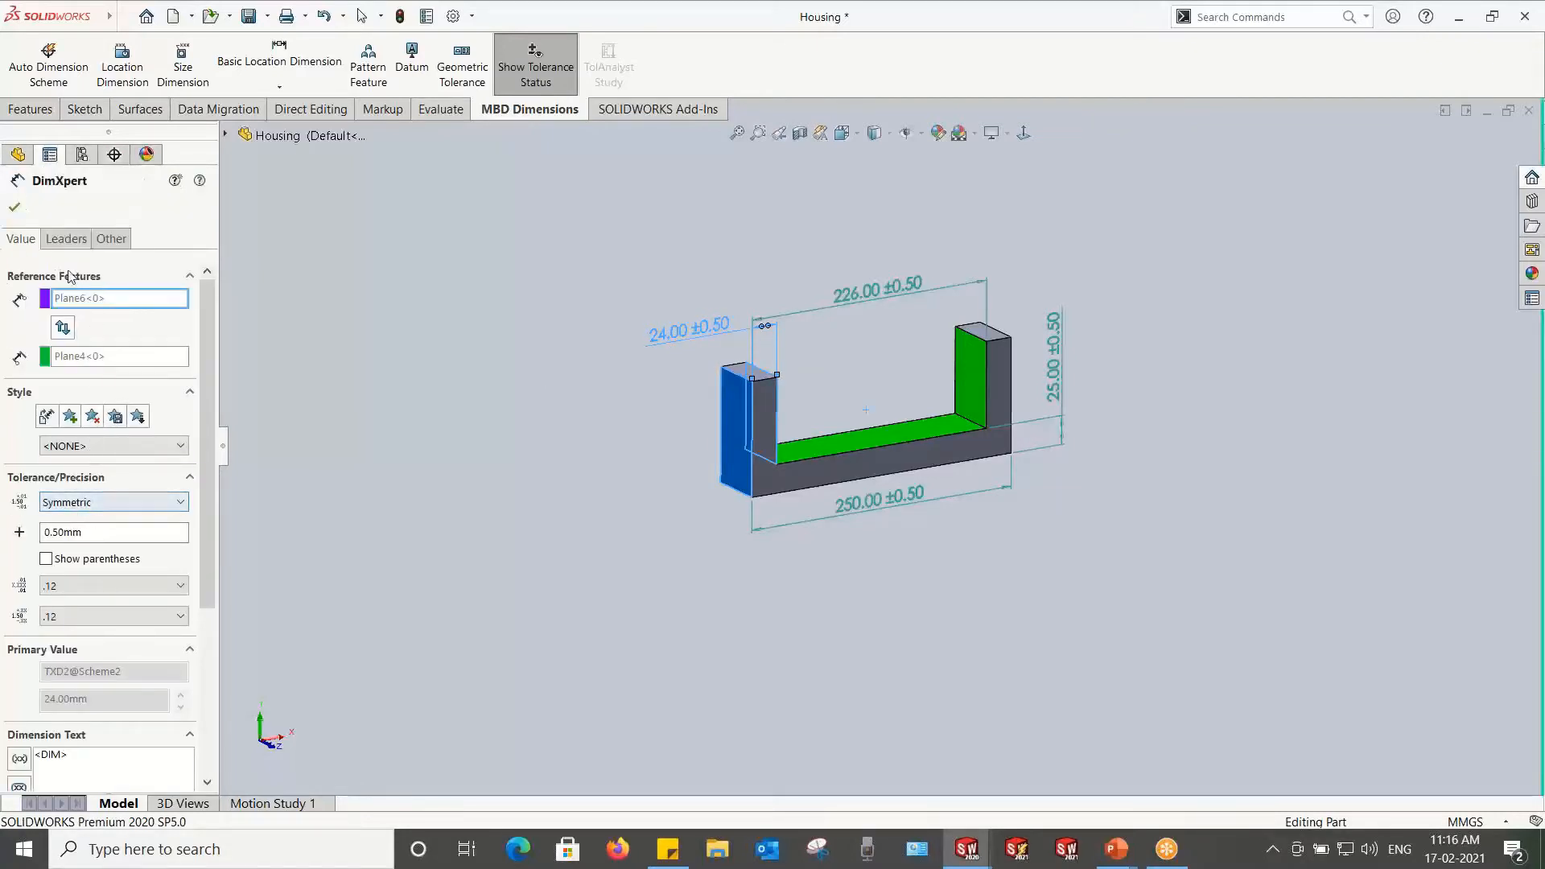
click(110, 503)
click(110, 502)
double_click(63, 532)
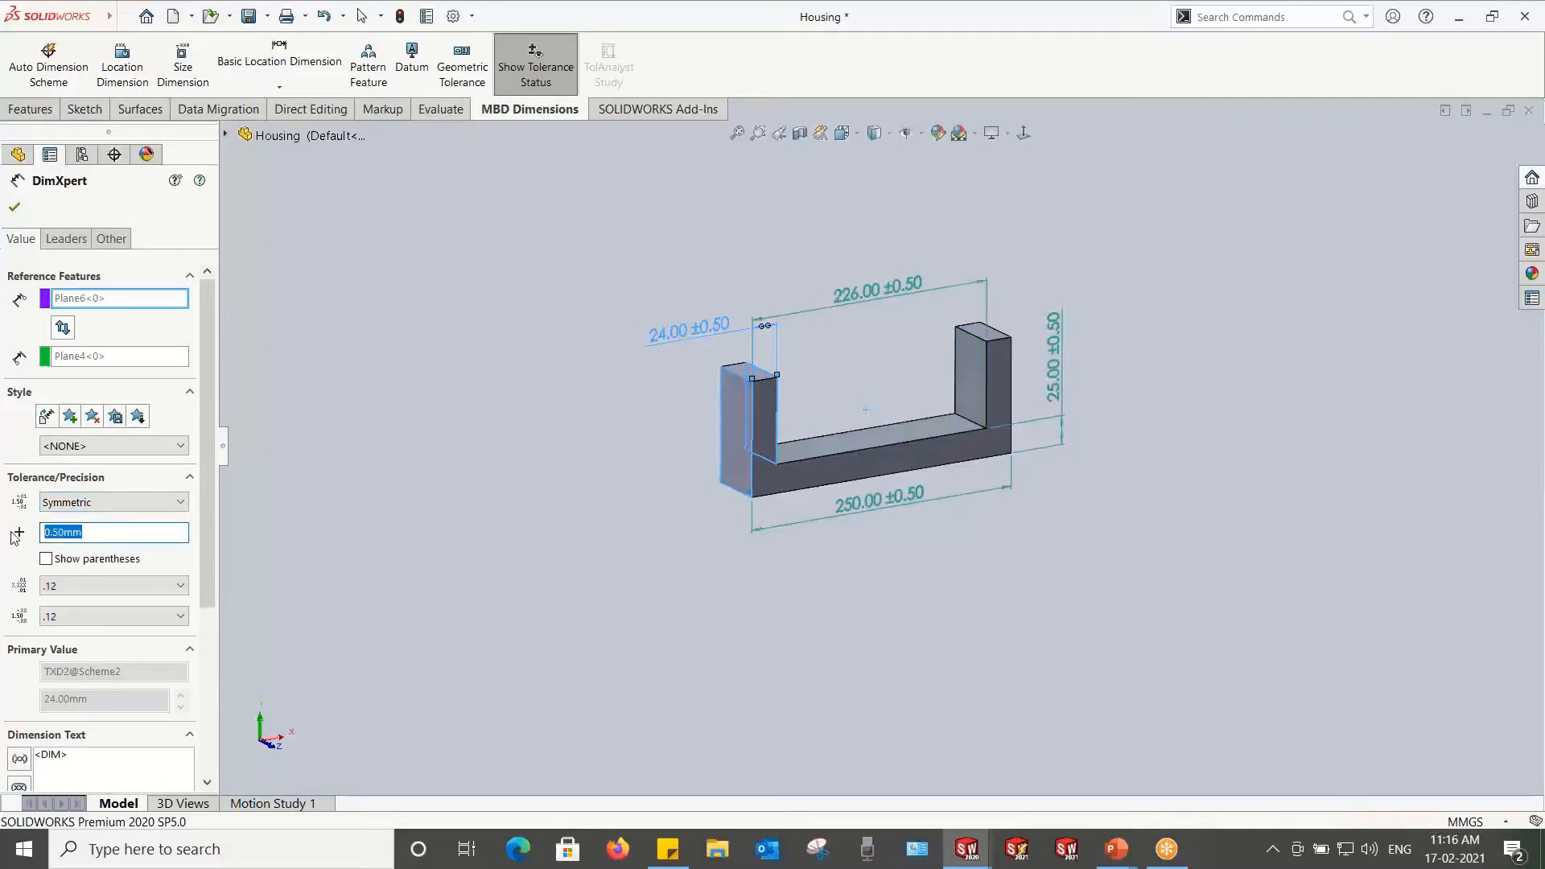
click(364, 464)
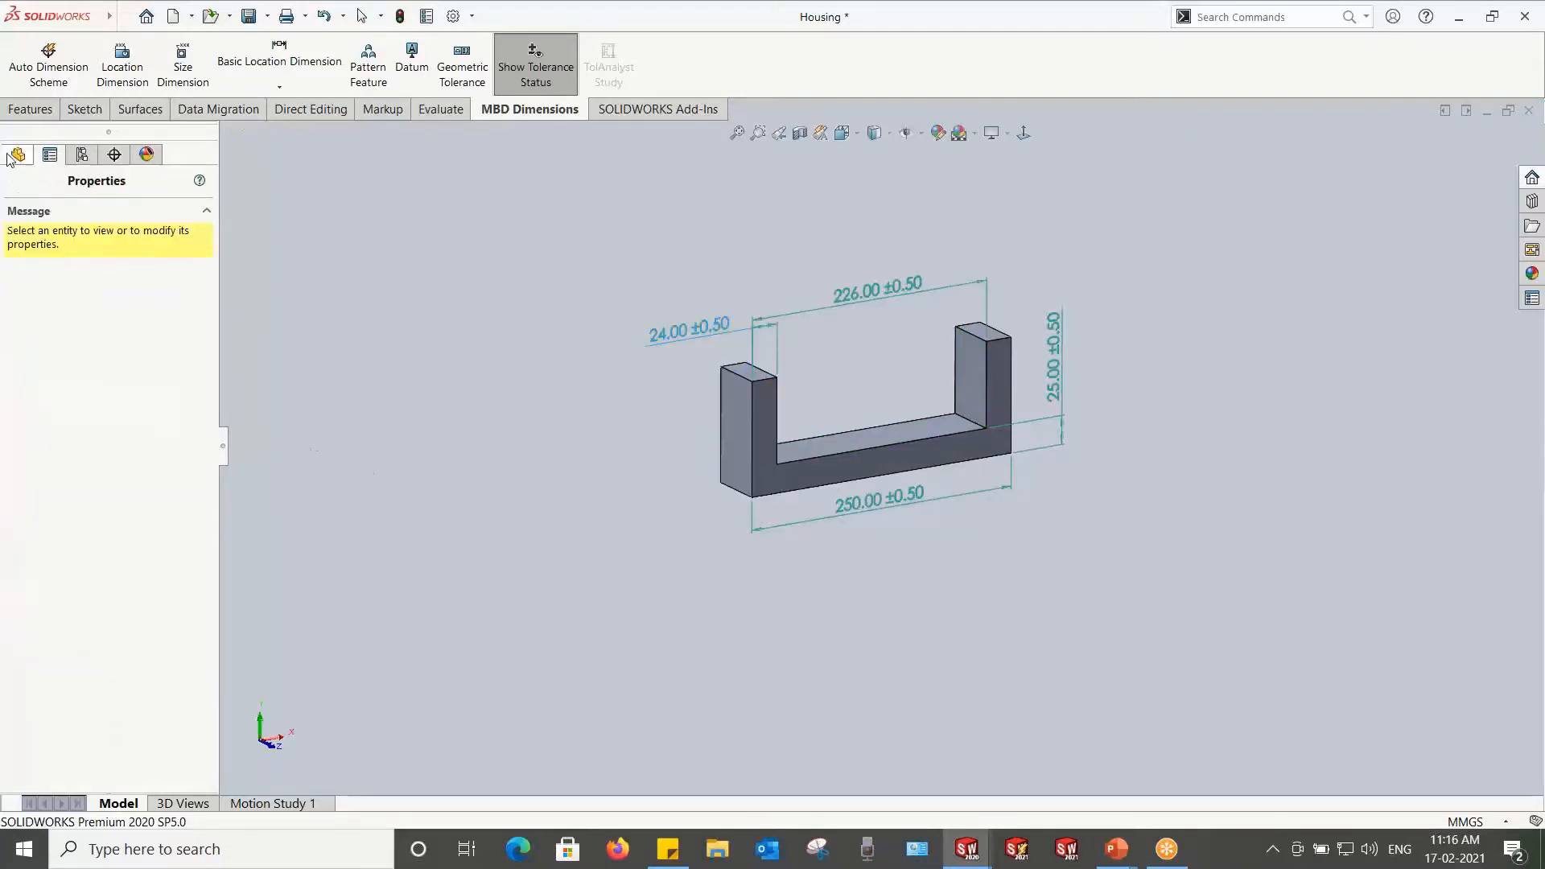
Step: Open the document's DimXpert size dimension settings to examine the default tolerances
click(454, 16)
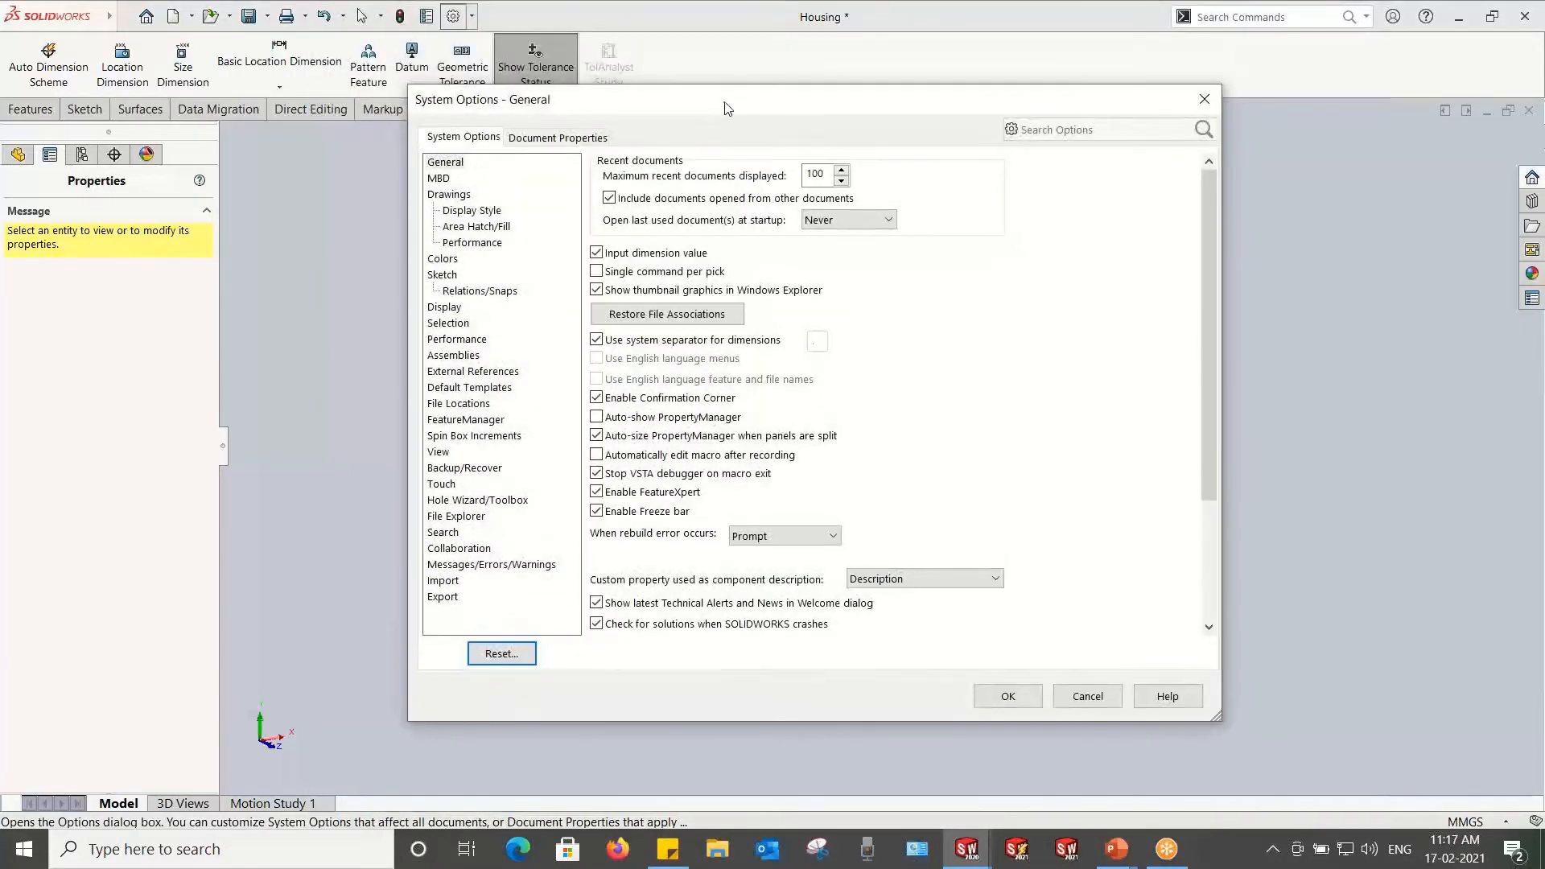
click(559, 136)
click(463, 243)
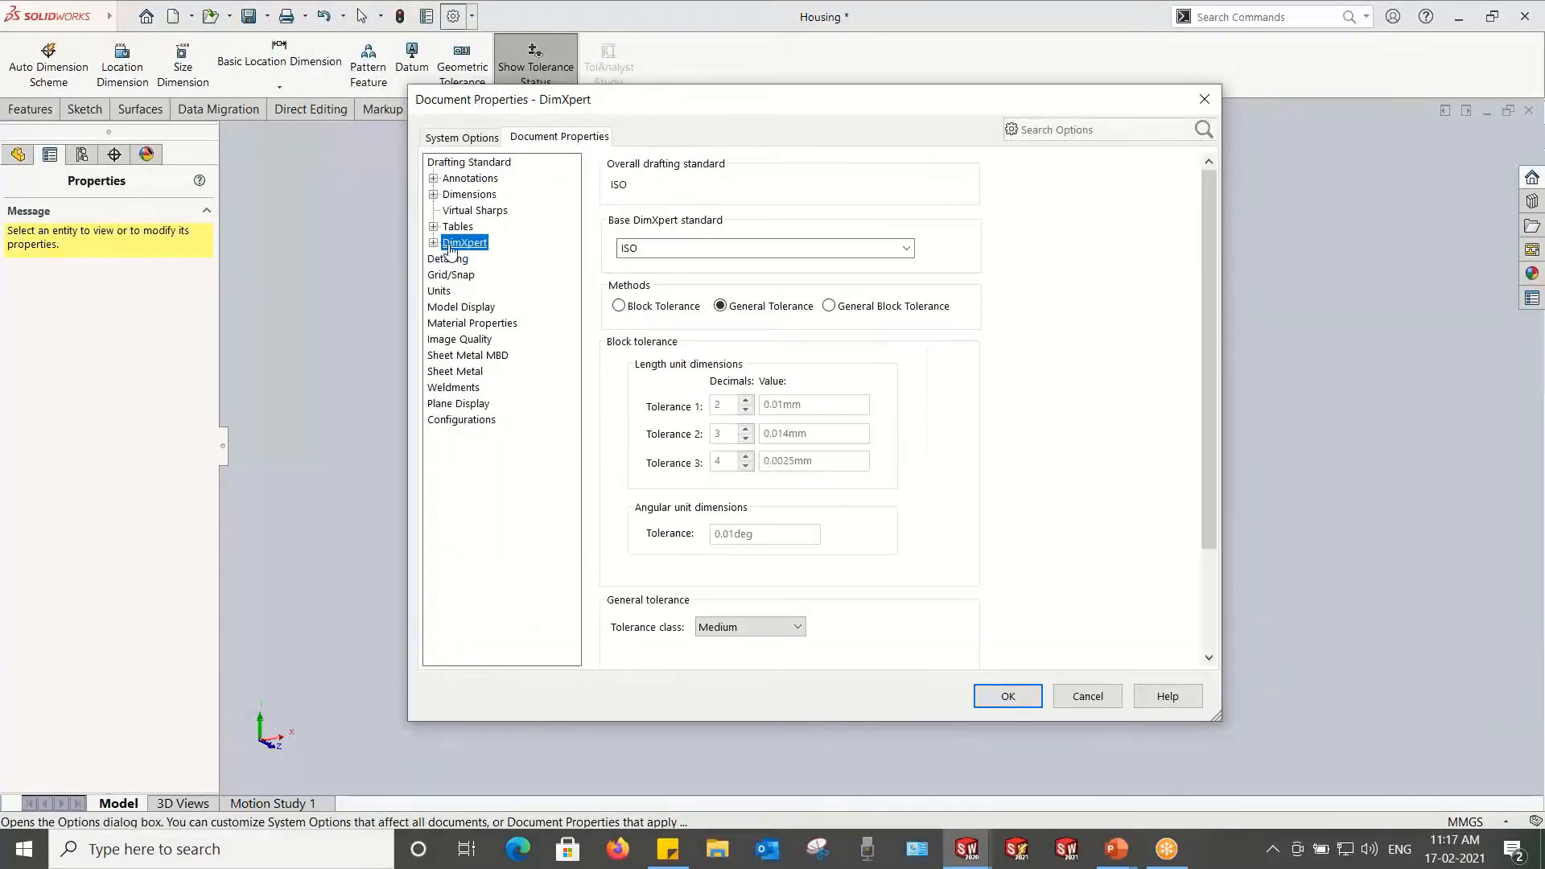
click(433, 243)
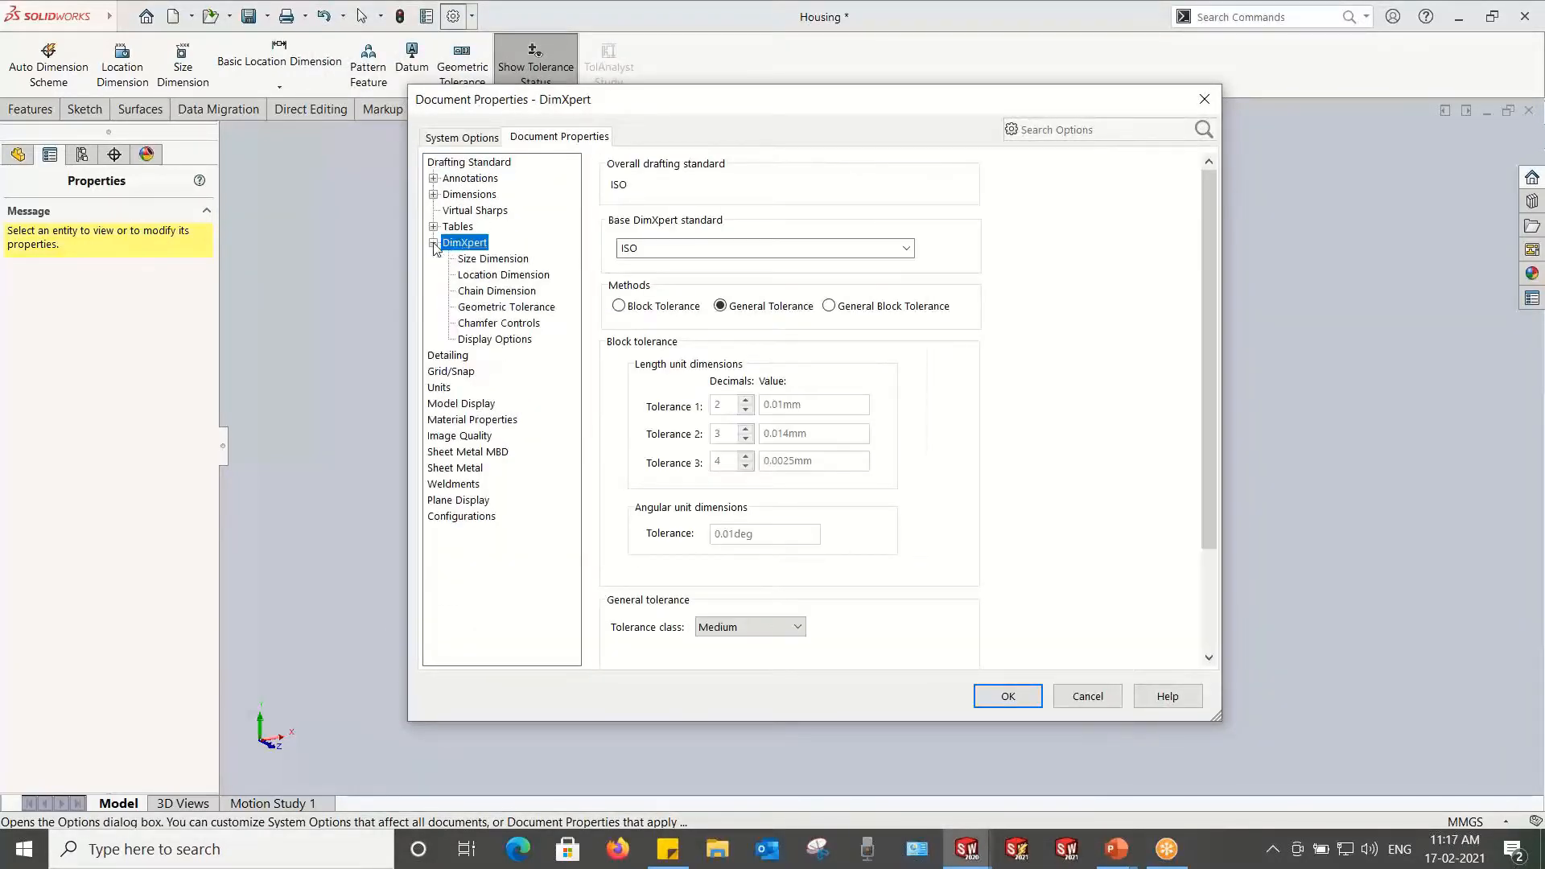
click(491, 260)
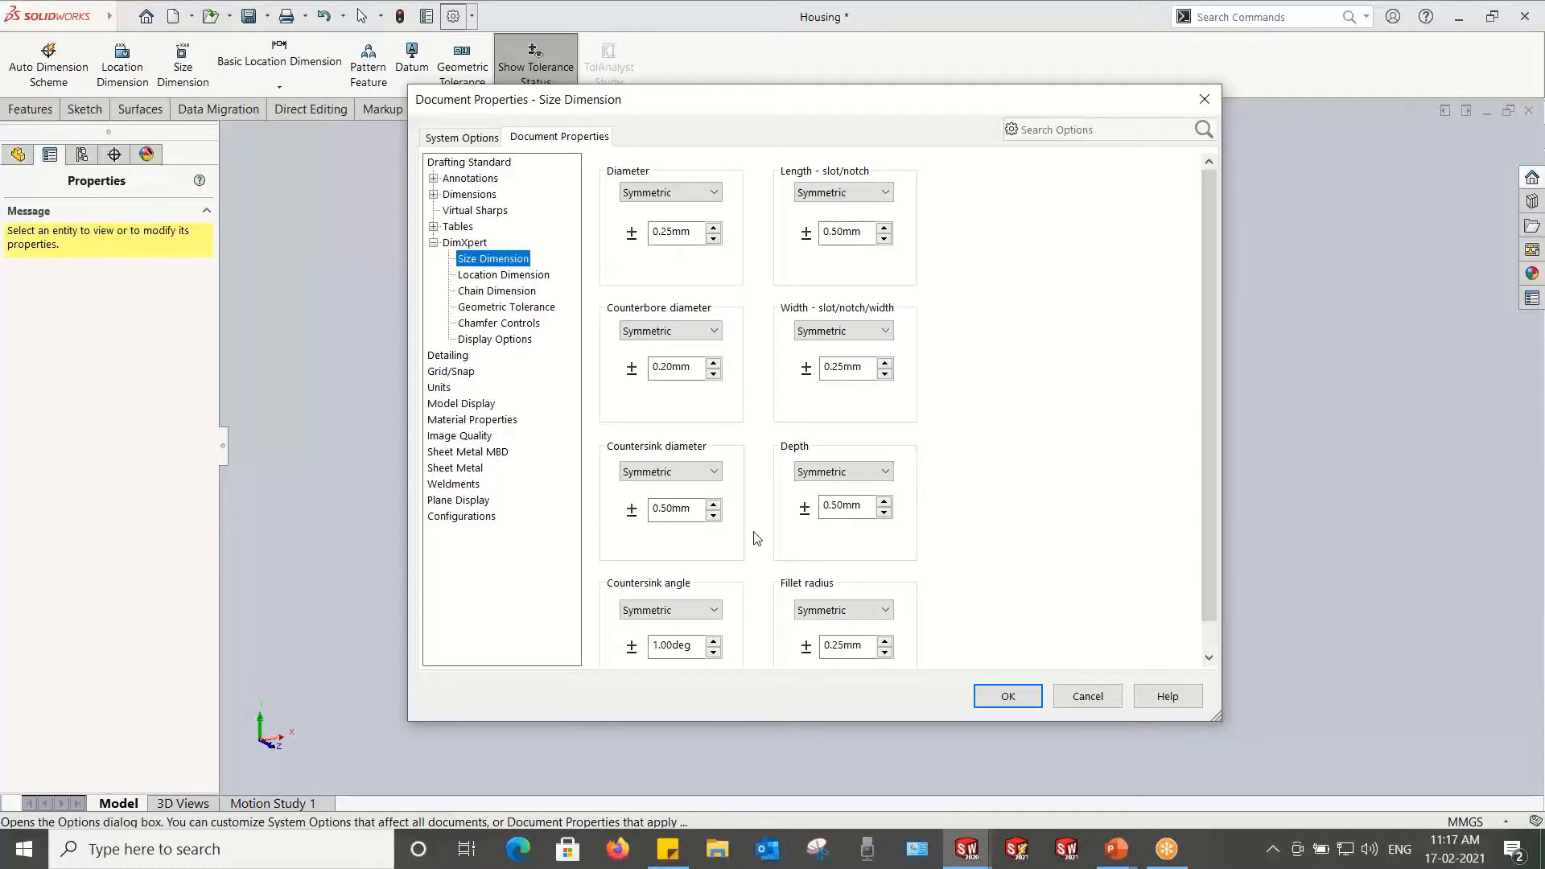
Step: Examine the DimXpert defaults for location dimensions, geometric tolerances, chamfer controls and display options, and leave the document properties without changes
click(481, 275)
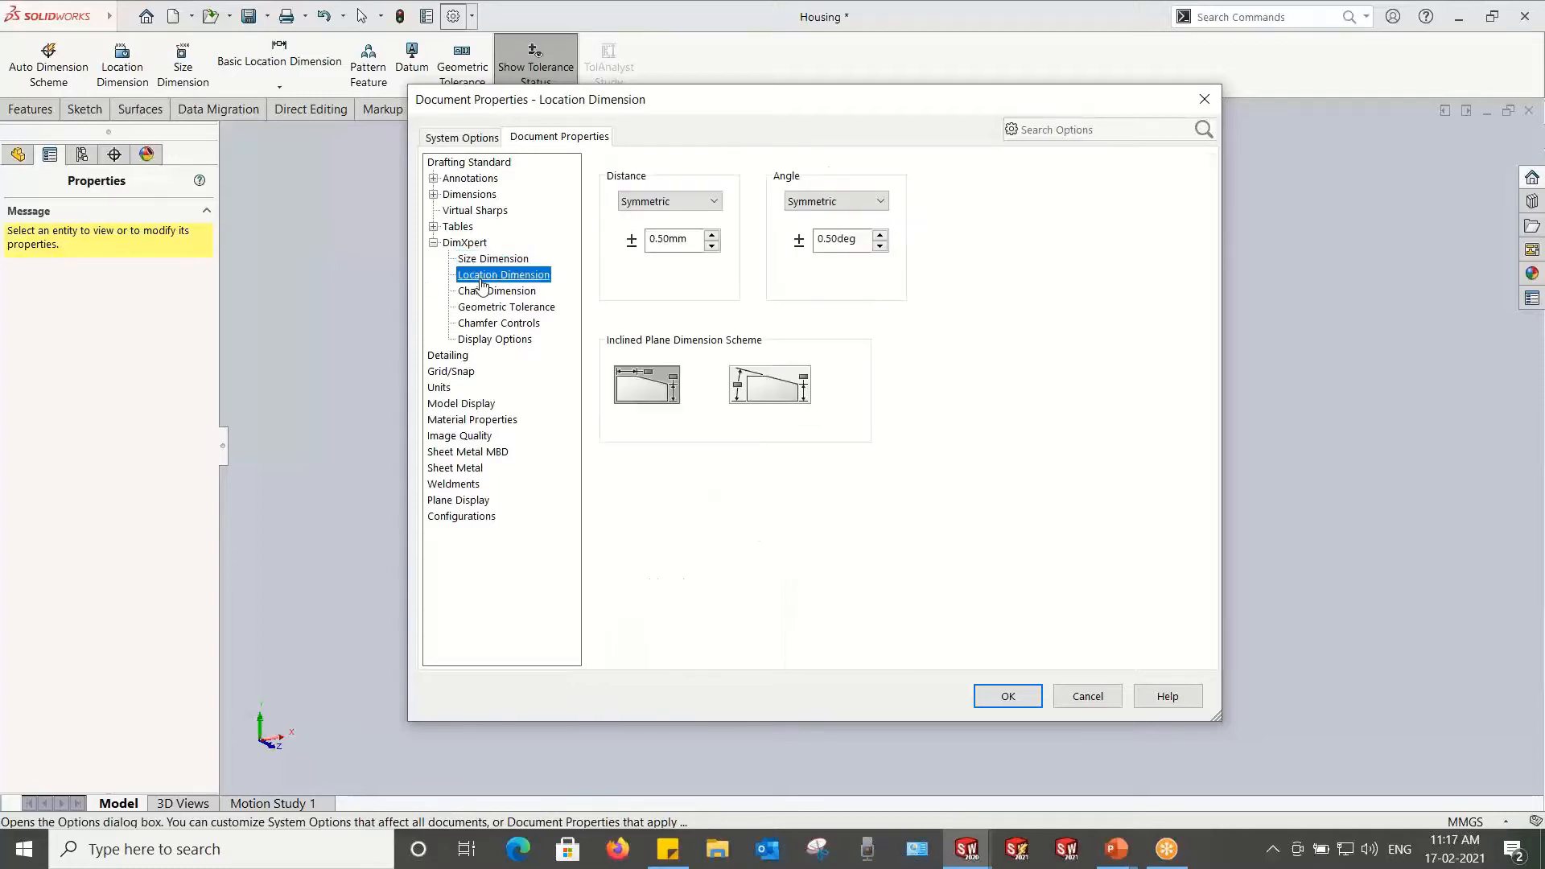
click(483, 306)
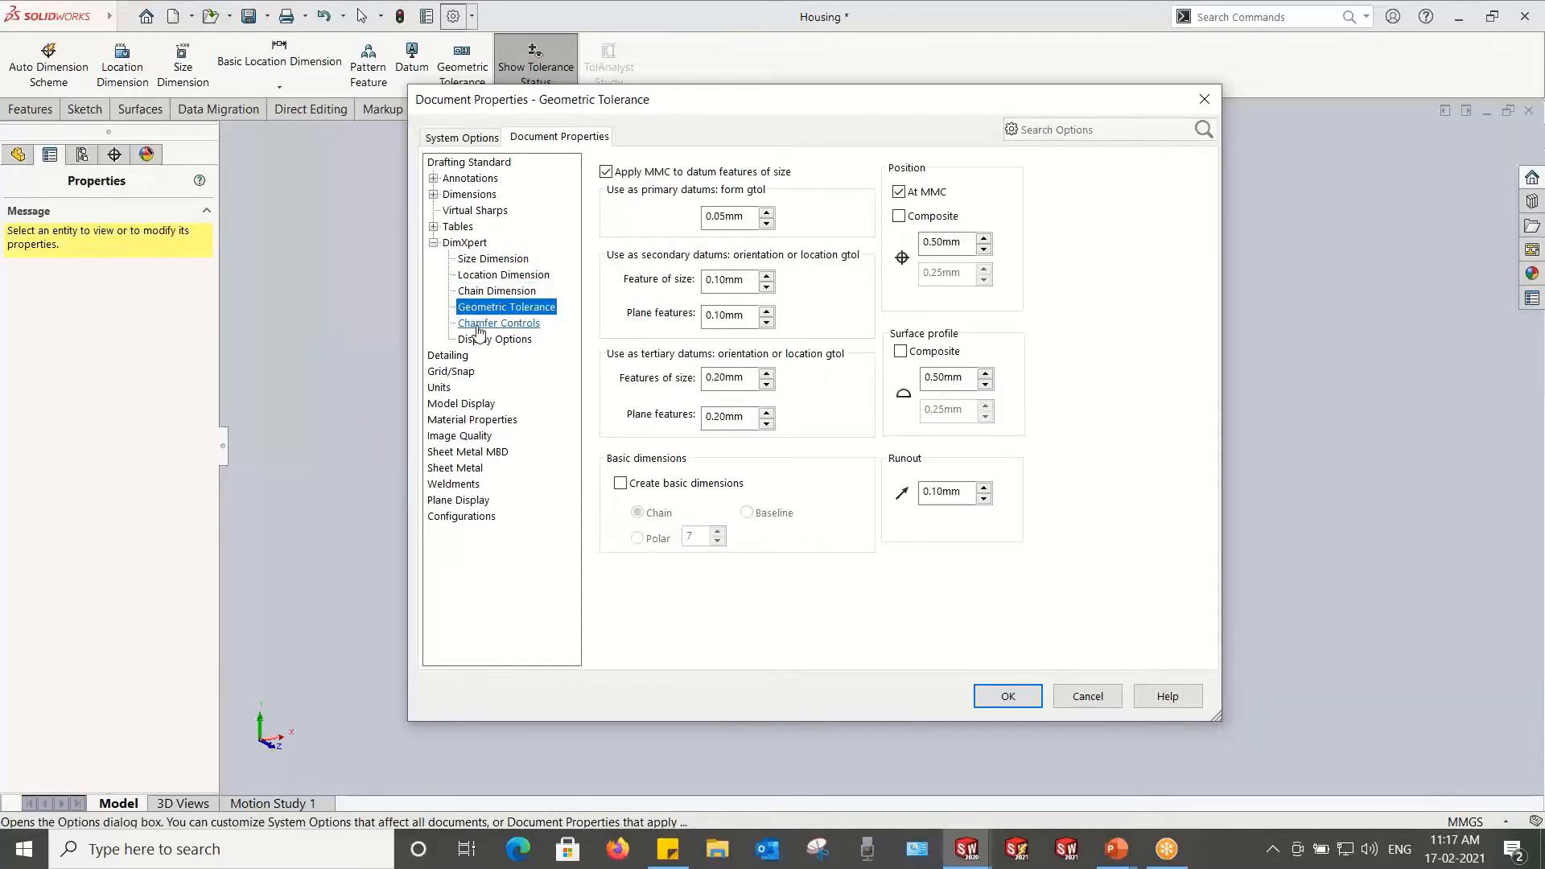
click(491, 323)
click(494, 339)
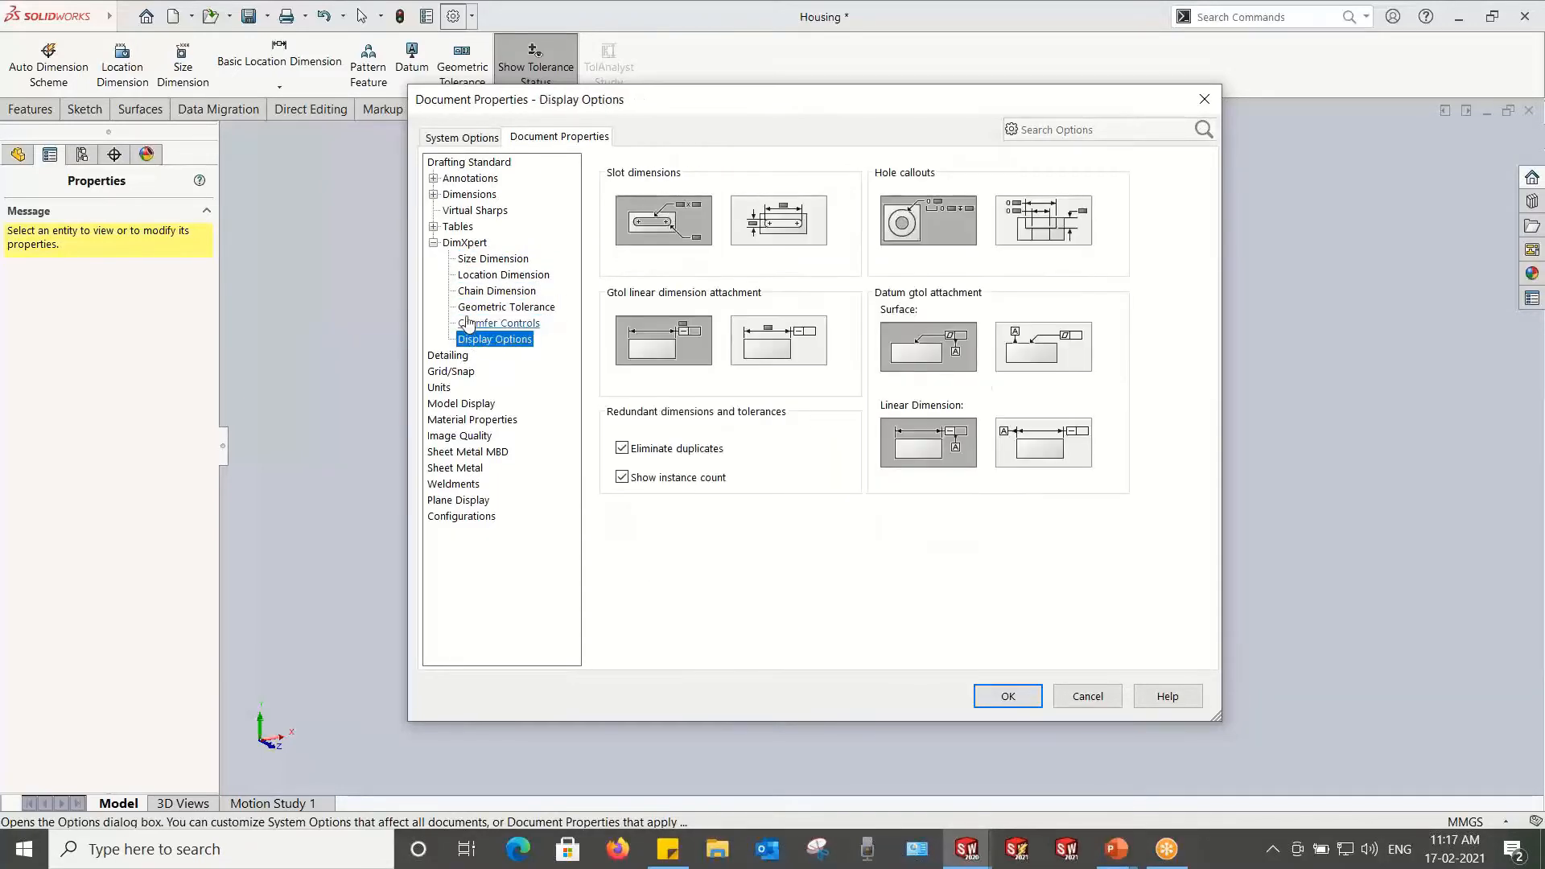
double_click(464, 242)
click(1205, 100)
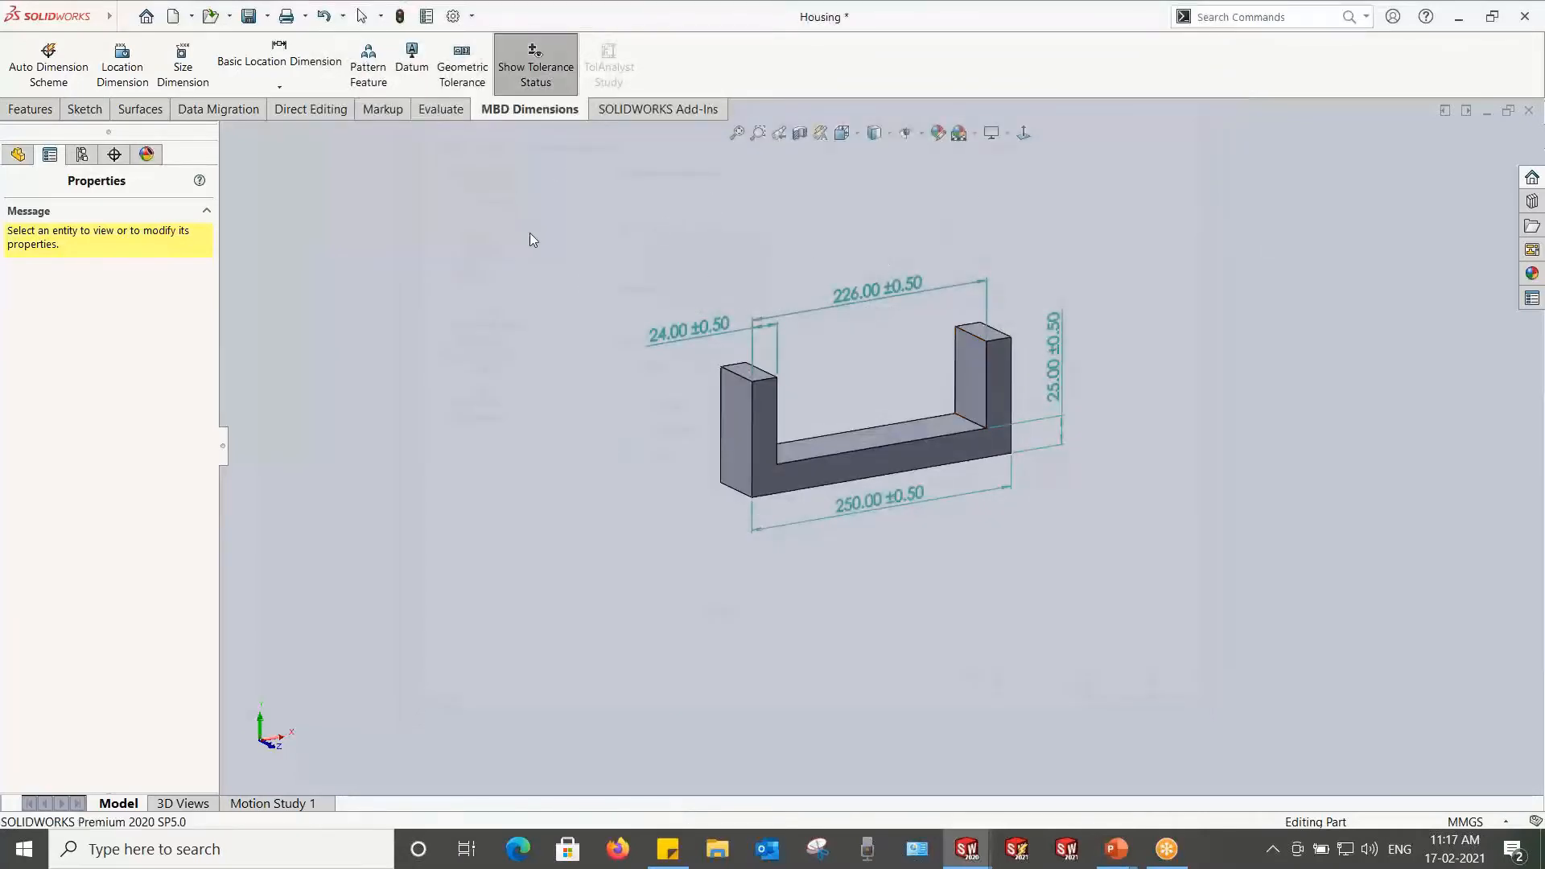
Step: Return to the Housing's feature tree and save the part
click(17, 155)
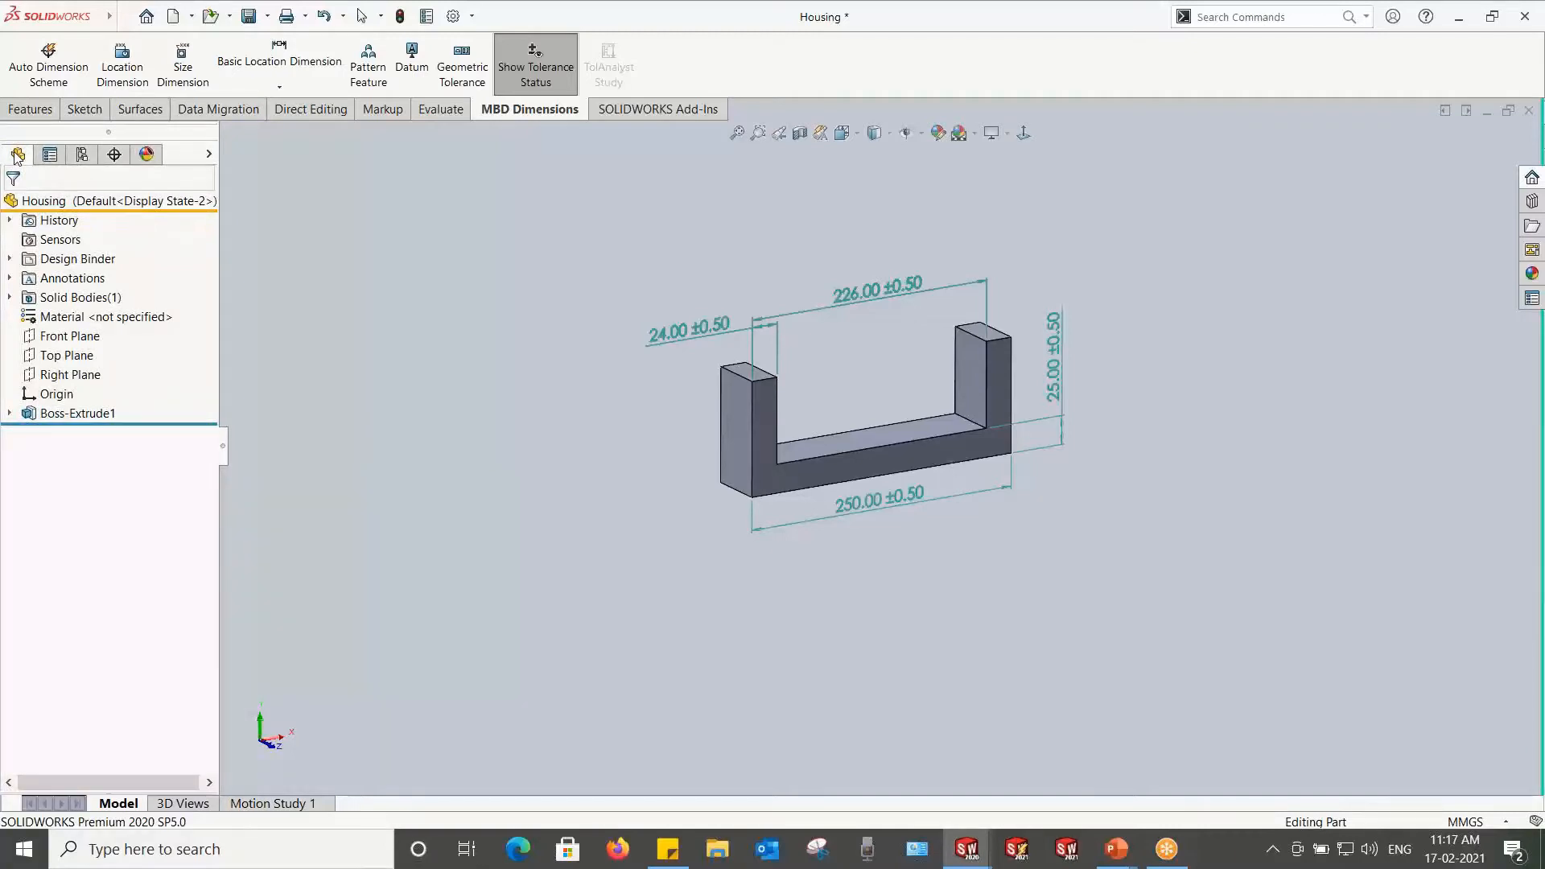
middle_drag(579, 393, 476, 439)
click(248, 16)
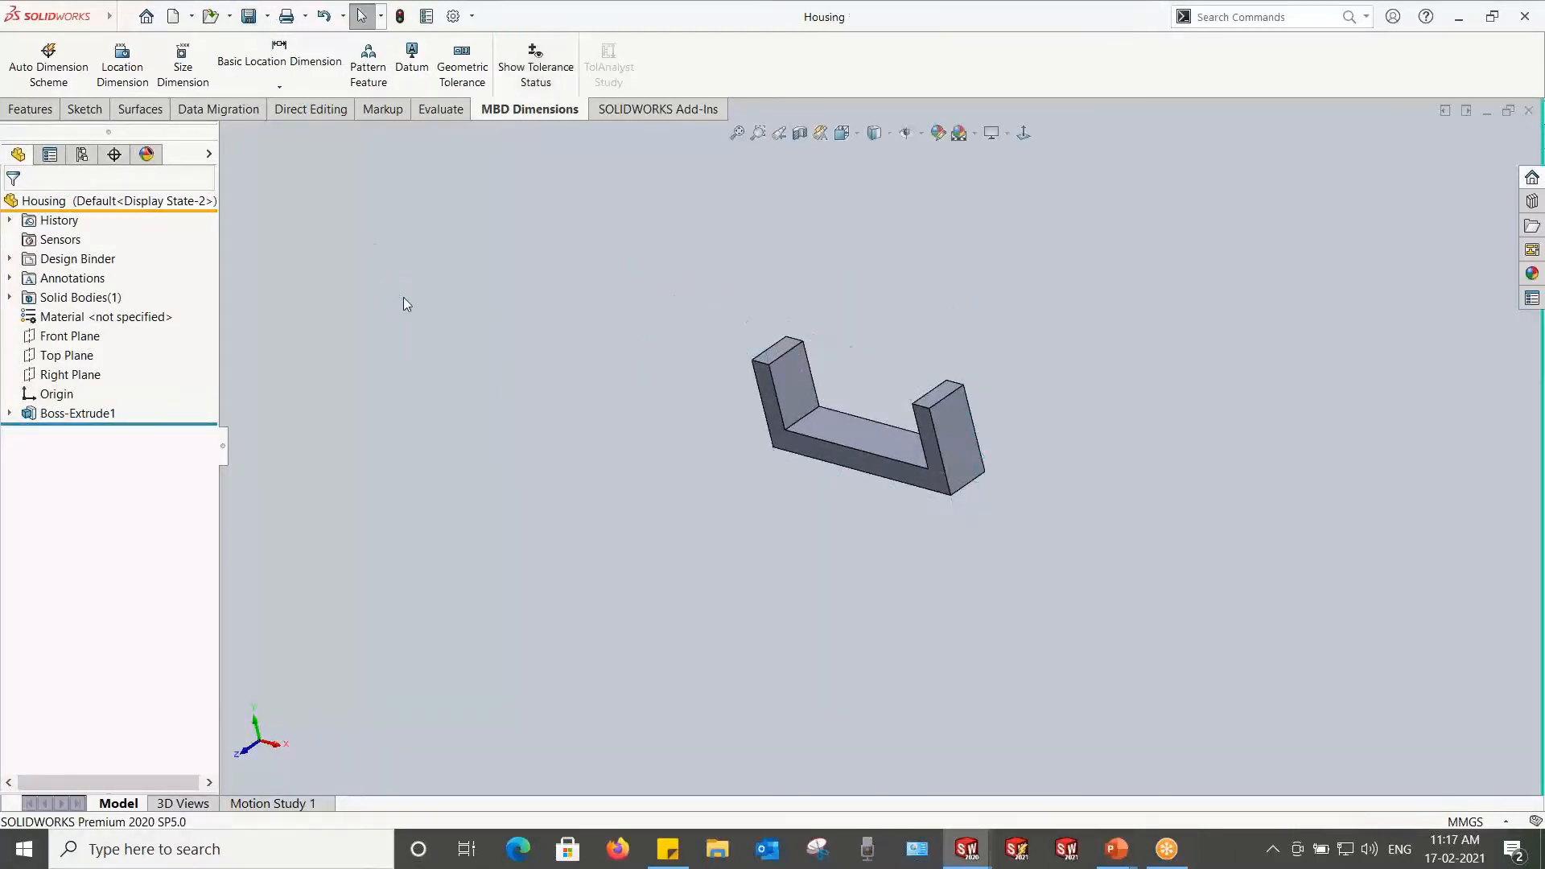
Step: Open the Block1 part from the recent documents
scroll(949, 346, down, 2)
scroll(994, 329, down, 2)
middle_drag(993, 329, 972, 301)
scroll(970, 303, up, 1)
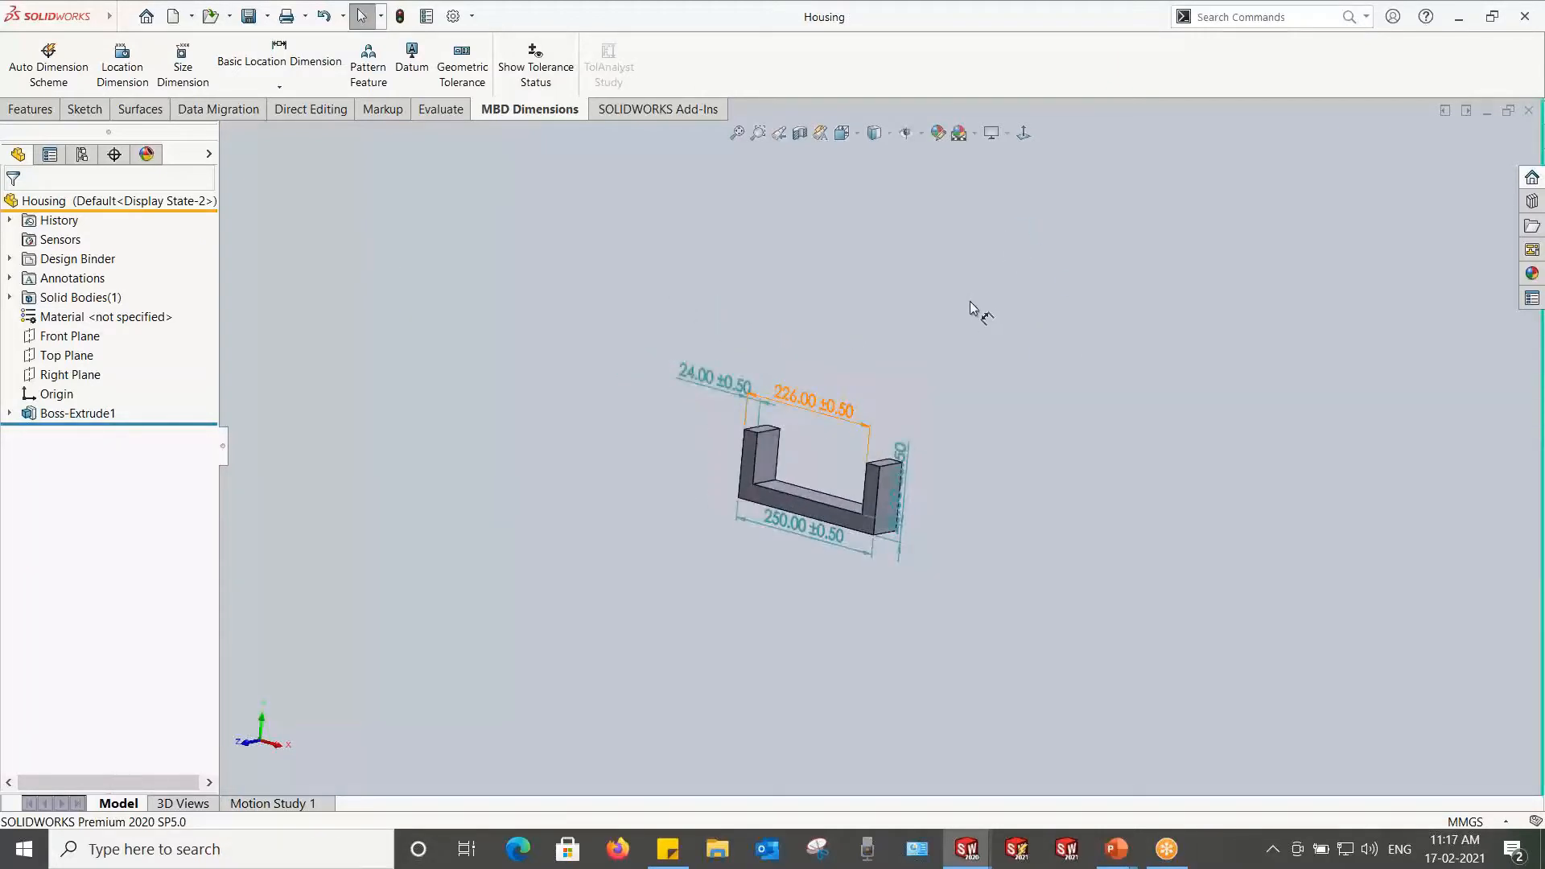
key(r)
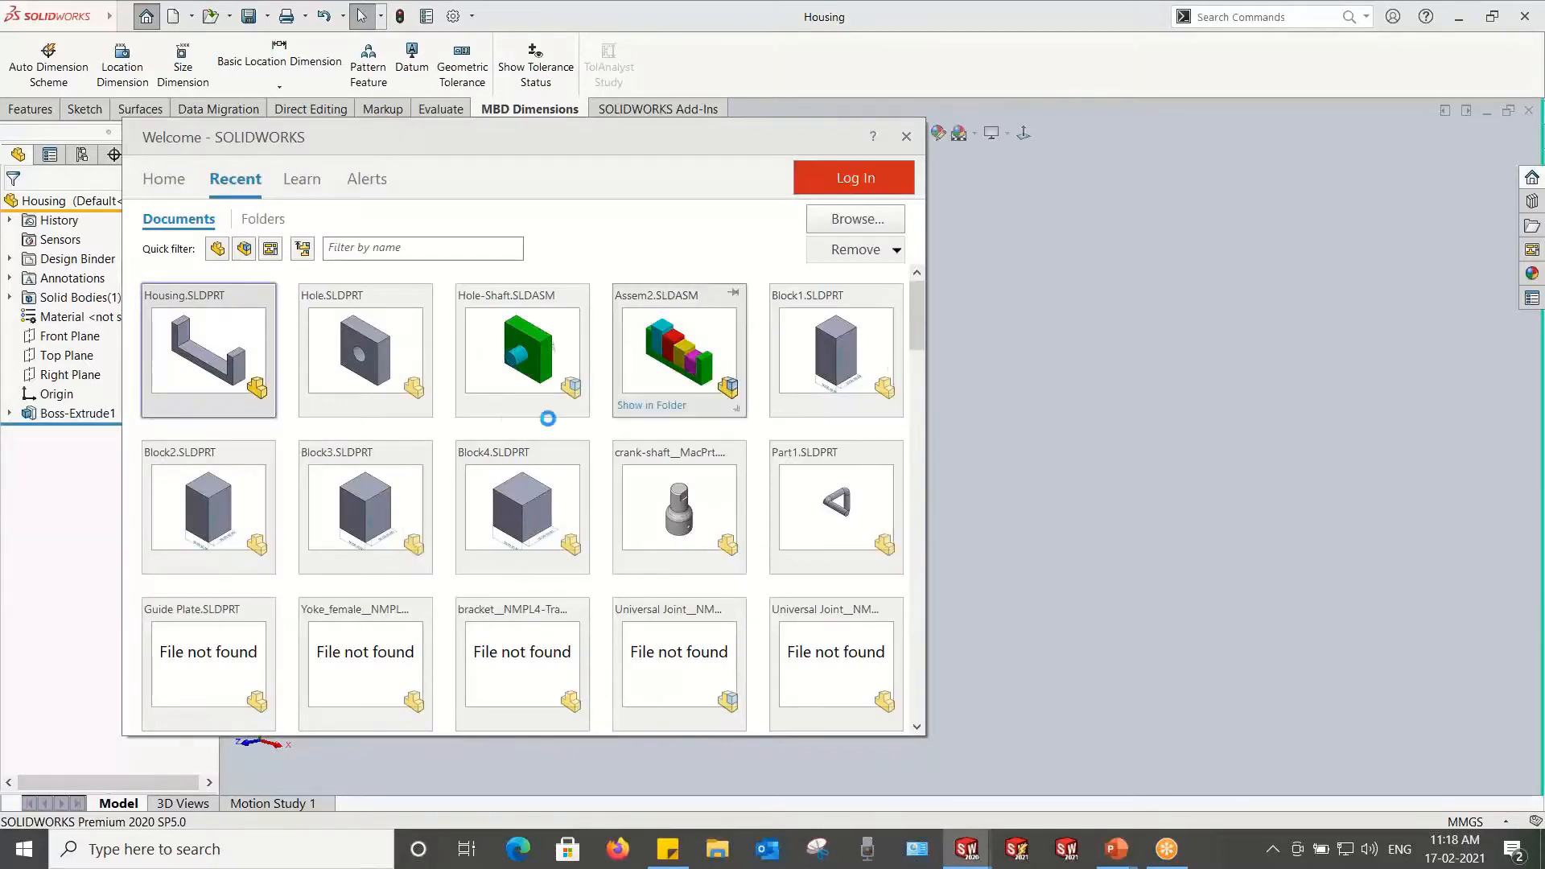
click(849, 349)
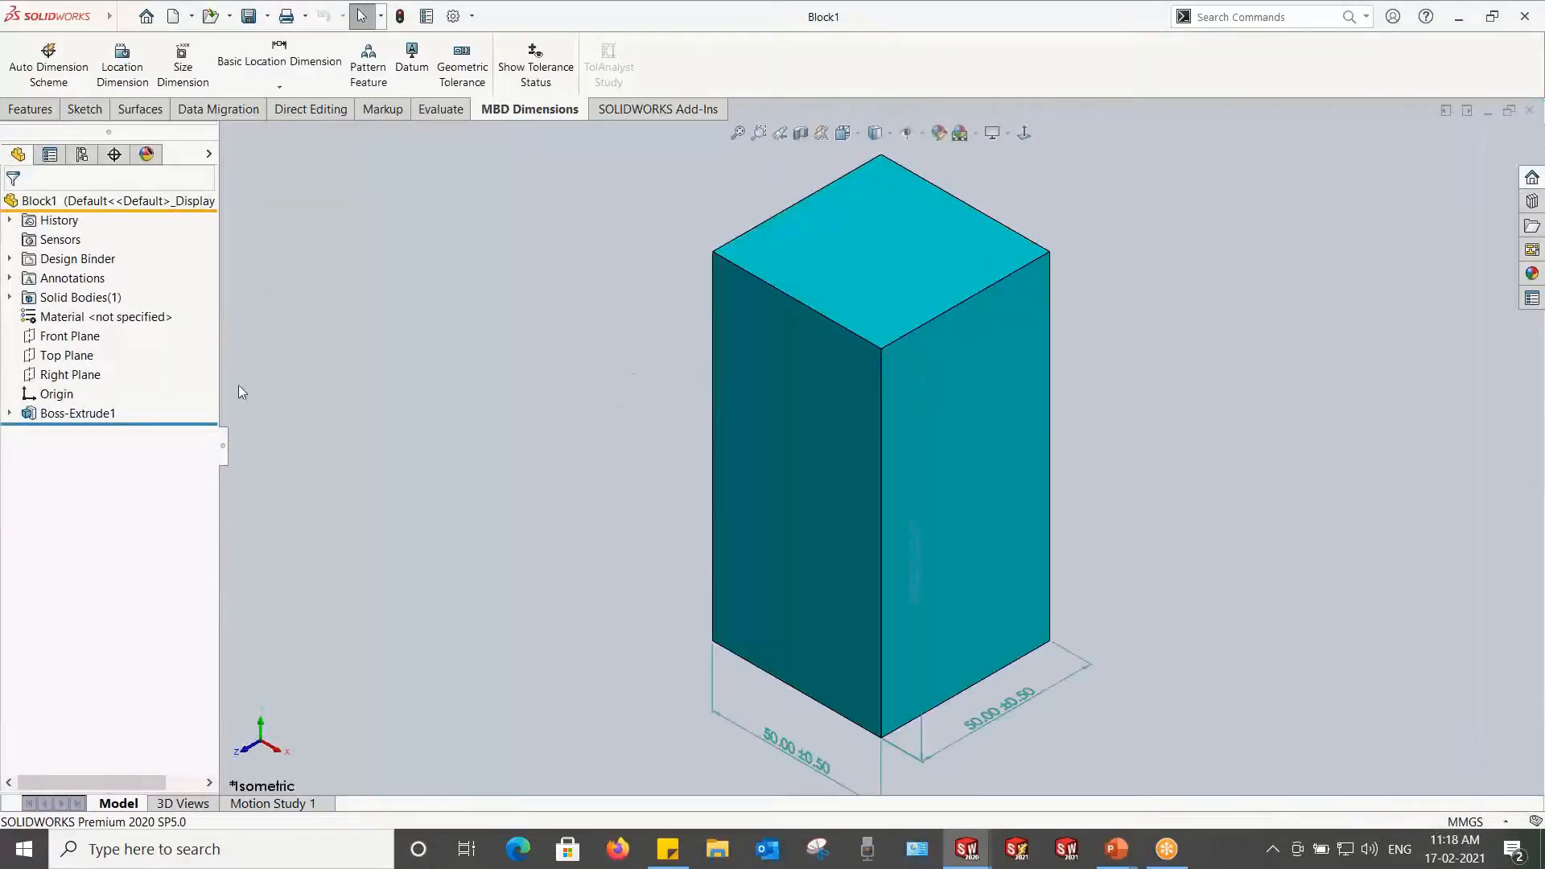
Step: Add a new display state to Block1 and remove the part's color appearance in it
click(82, 154)
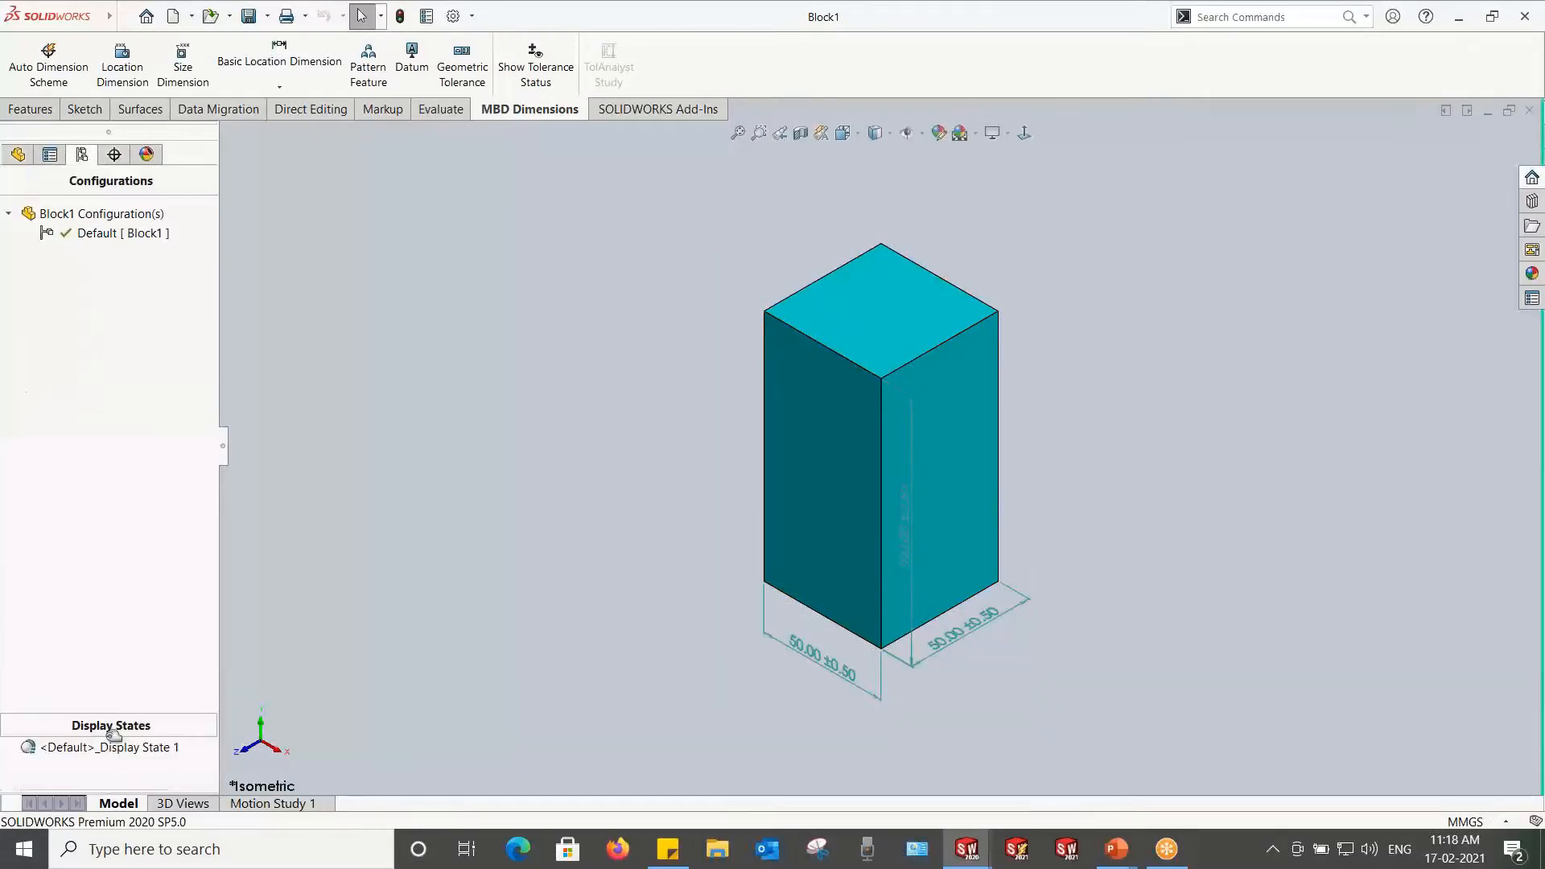
right_click(104, 750)
click(153, 601)
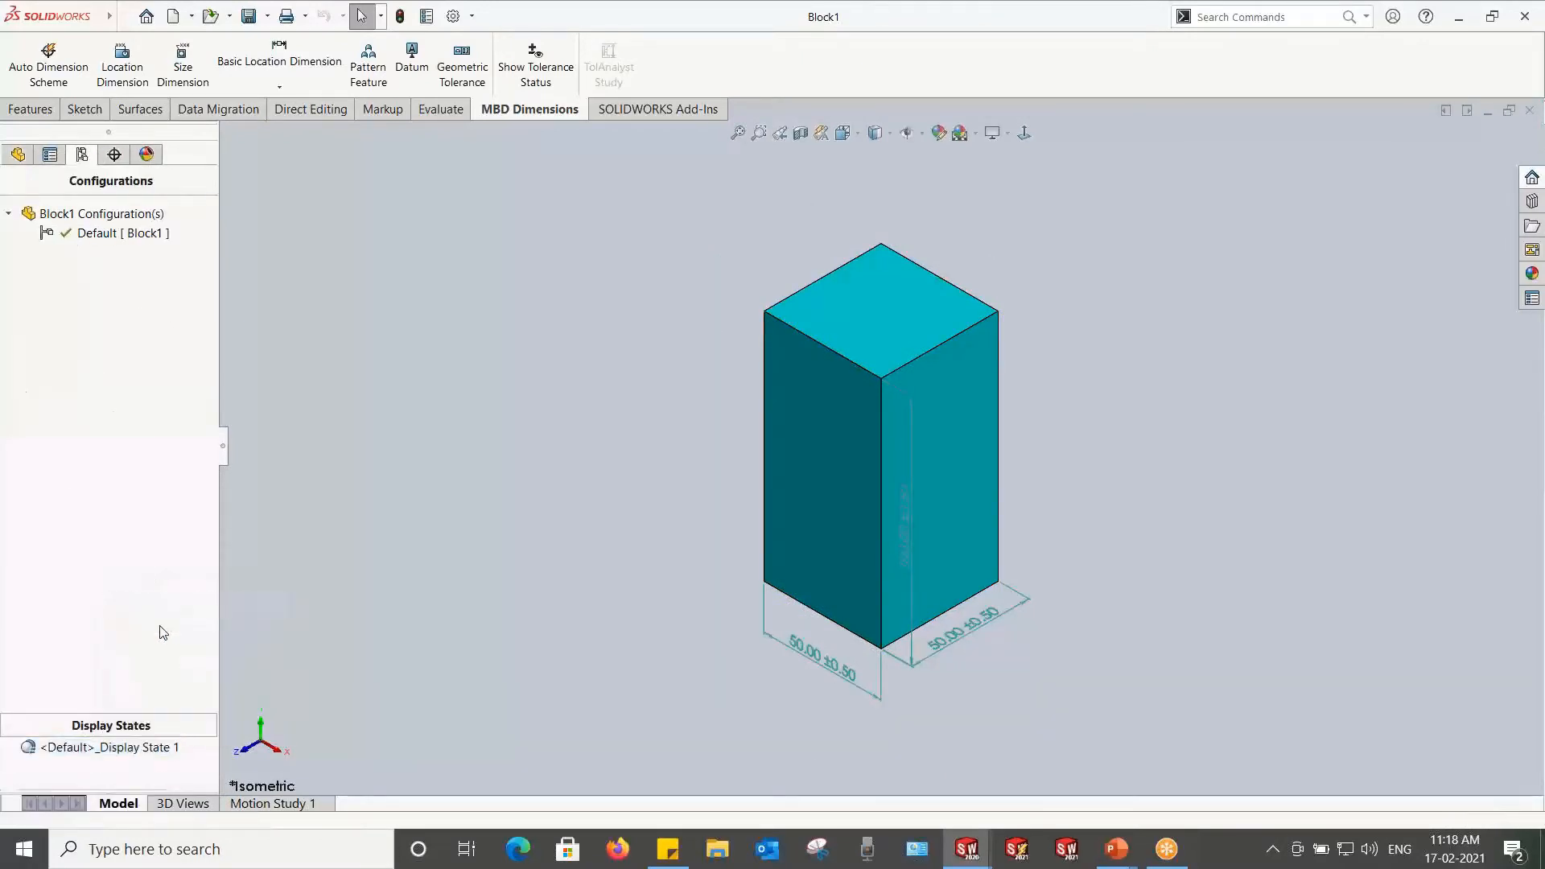
click(146, 154)
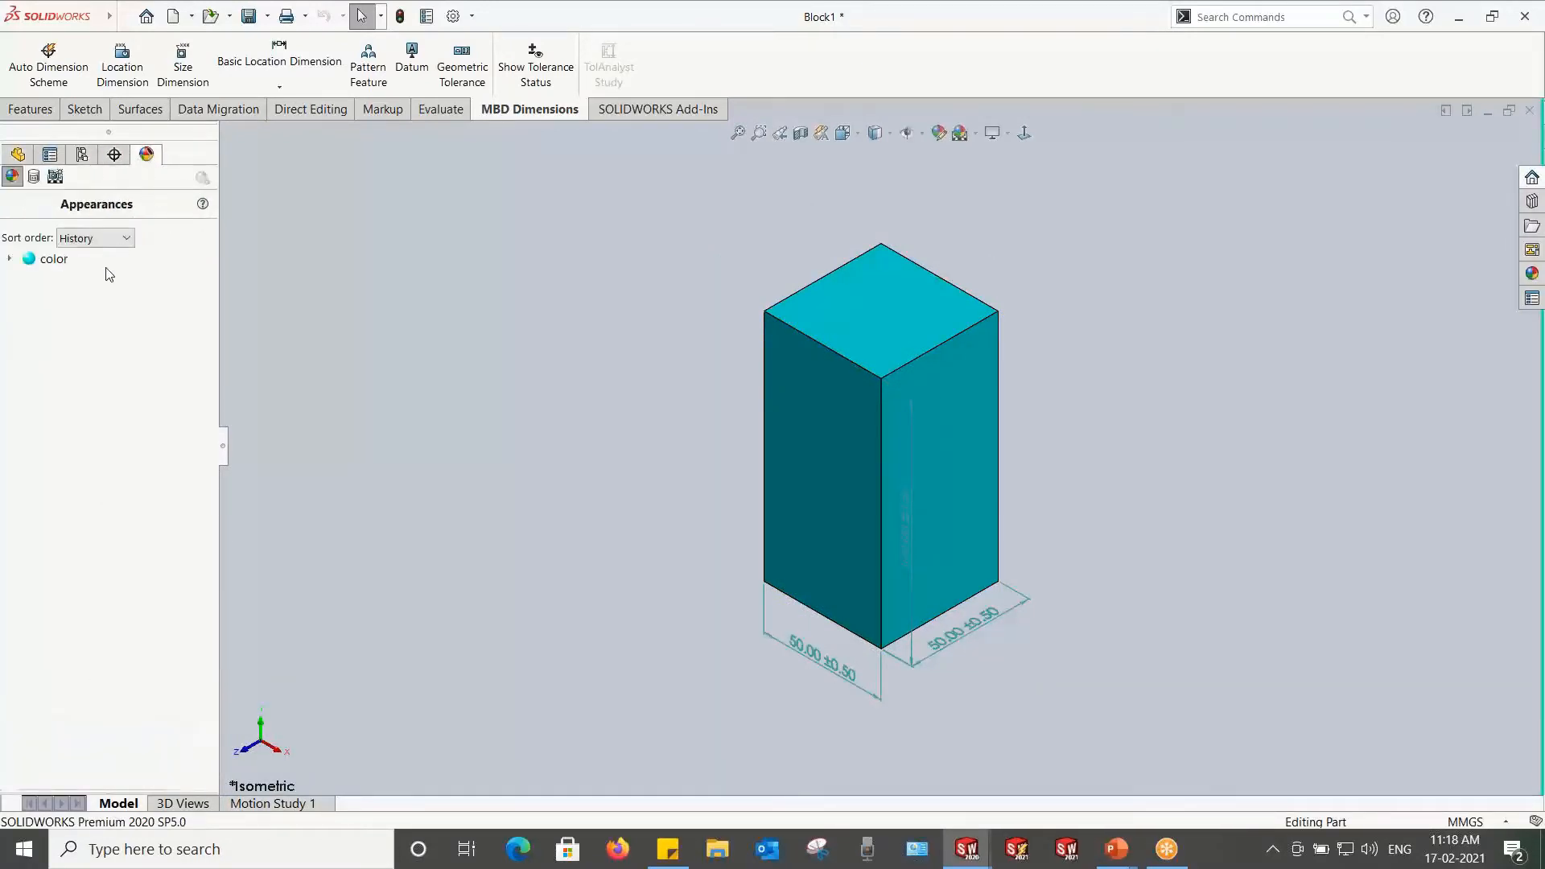
right_click(49, 270)
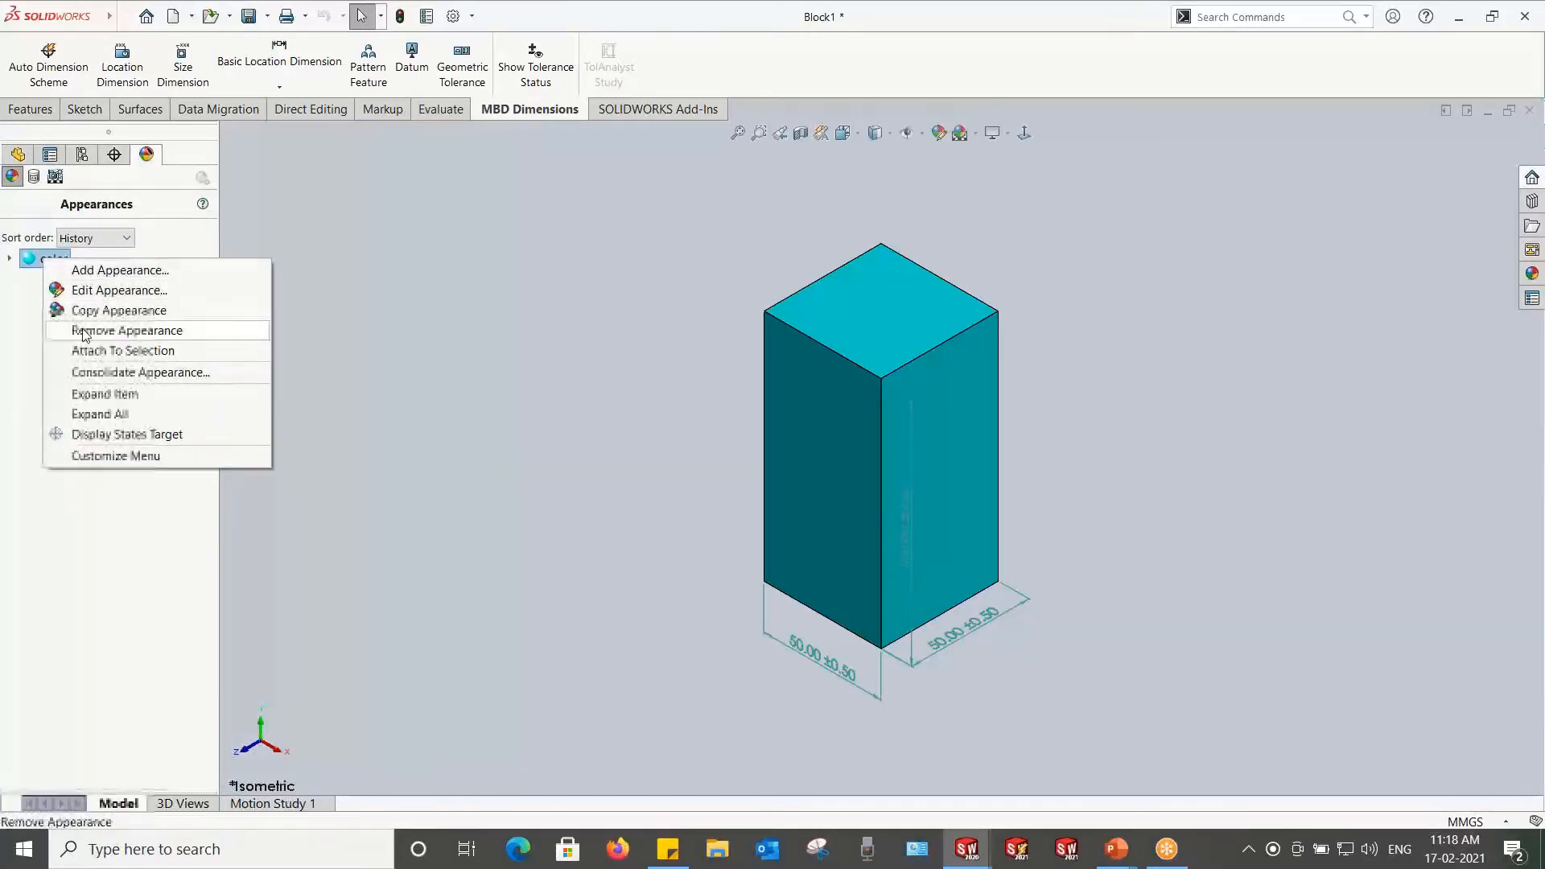
click(85, 330)
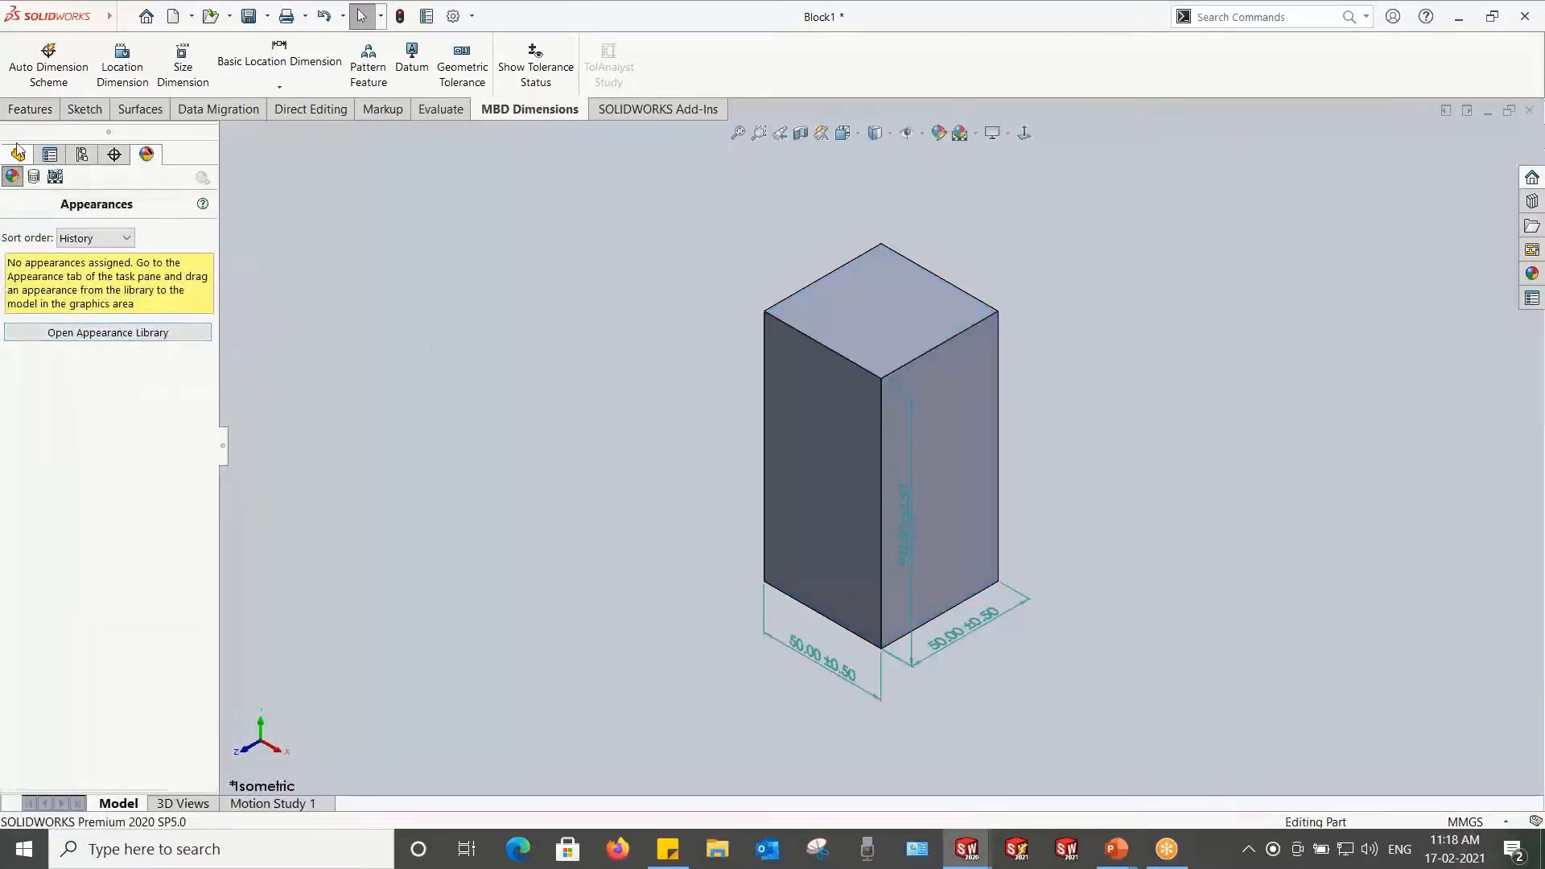
Step: Reactivate <Default>_Display State 1 of Block1
middle_drag(649, 456, 616, 487)
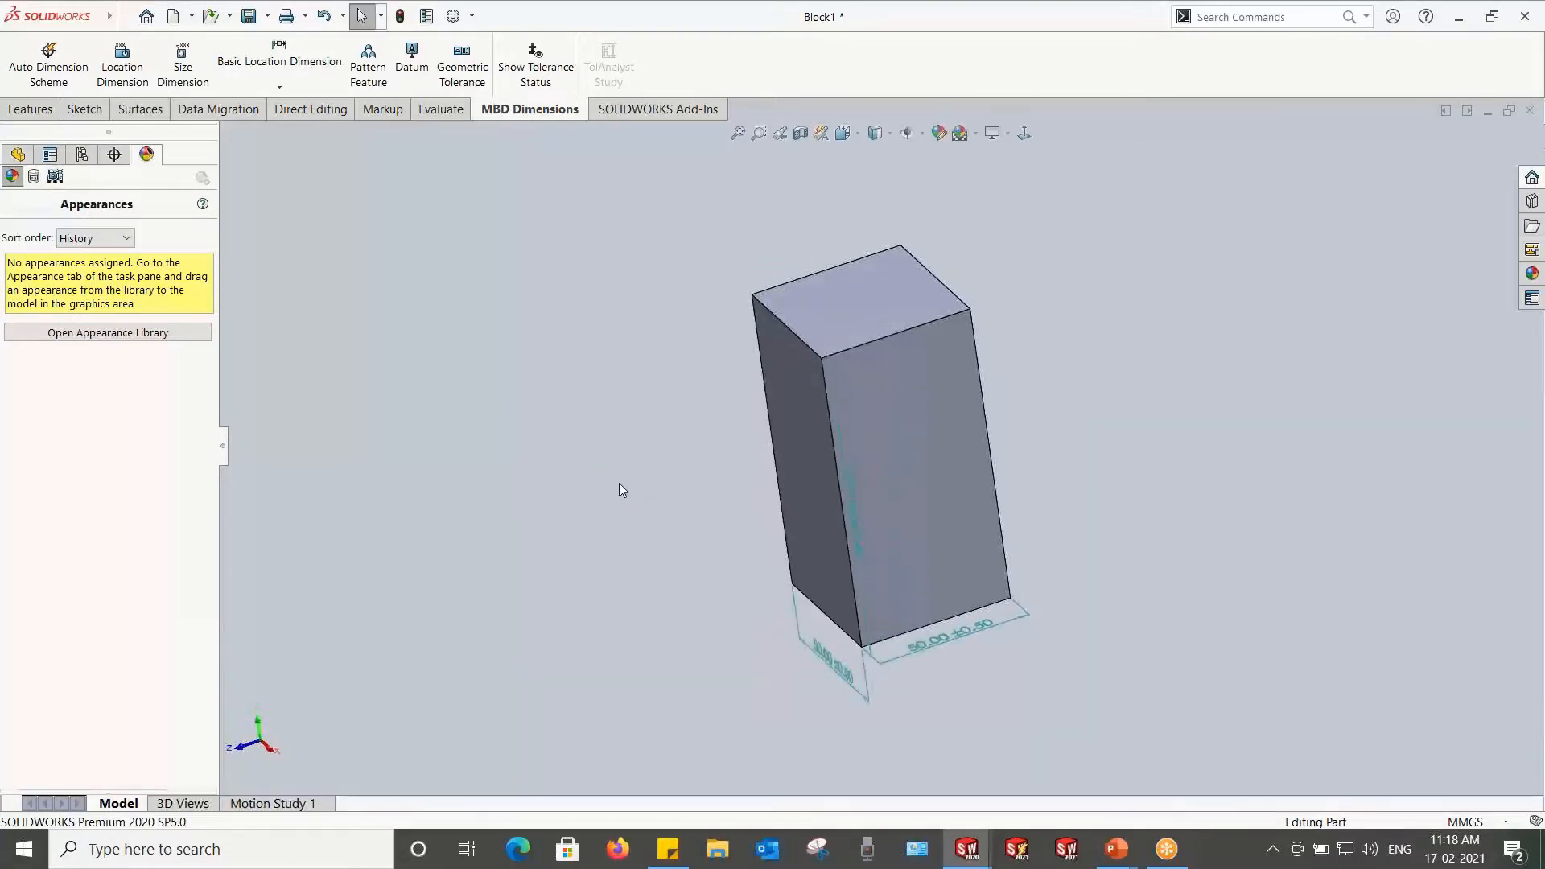
click(18, 154)
click(76, 155)
double_click(101, 728)
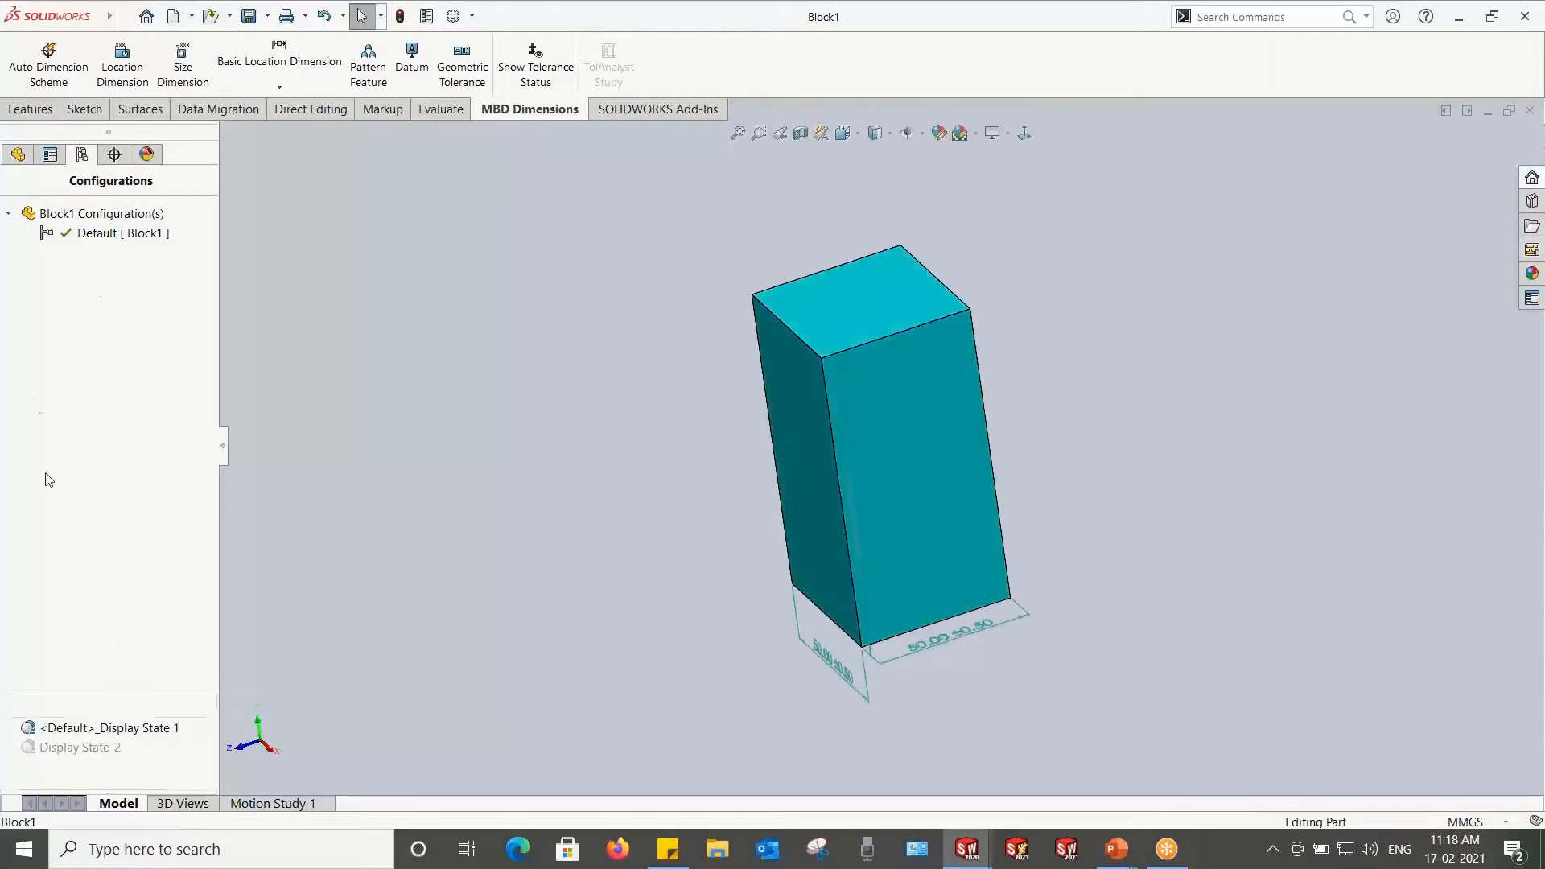
Step: Save the Block1 part and close it
click(19, 155)
key(ctrl+s)
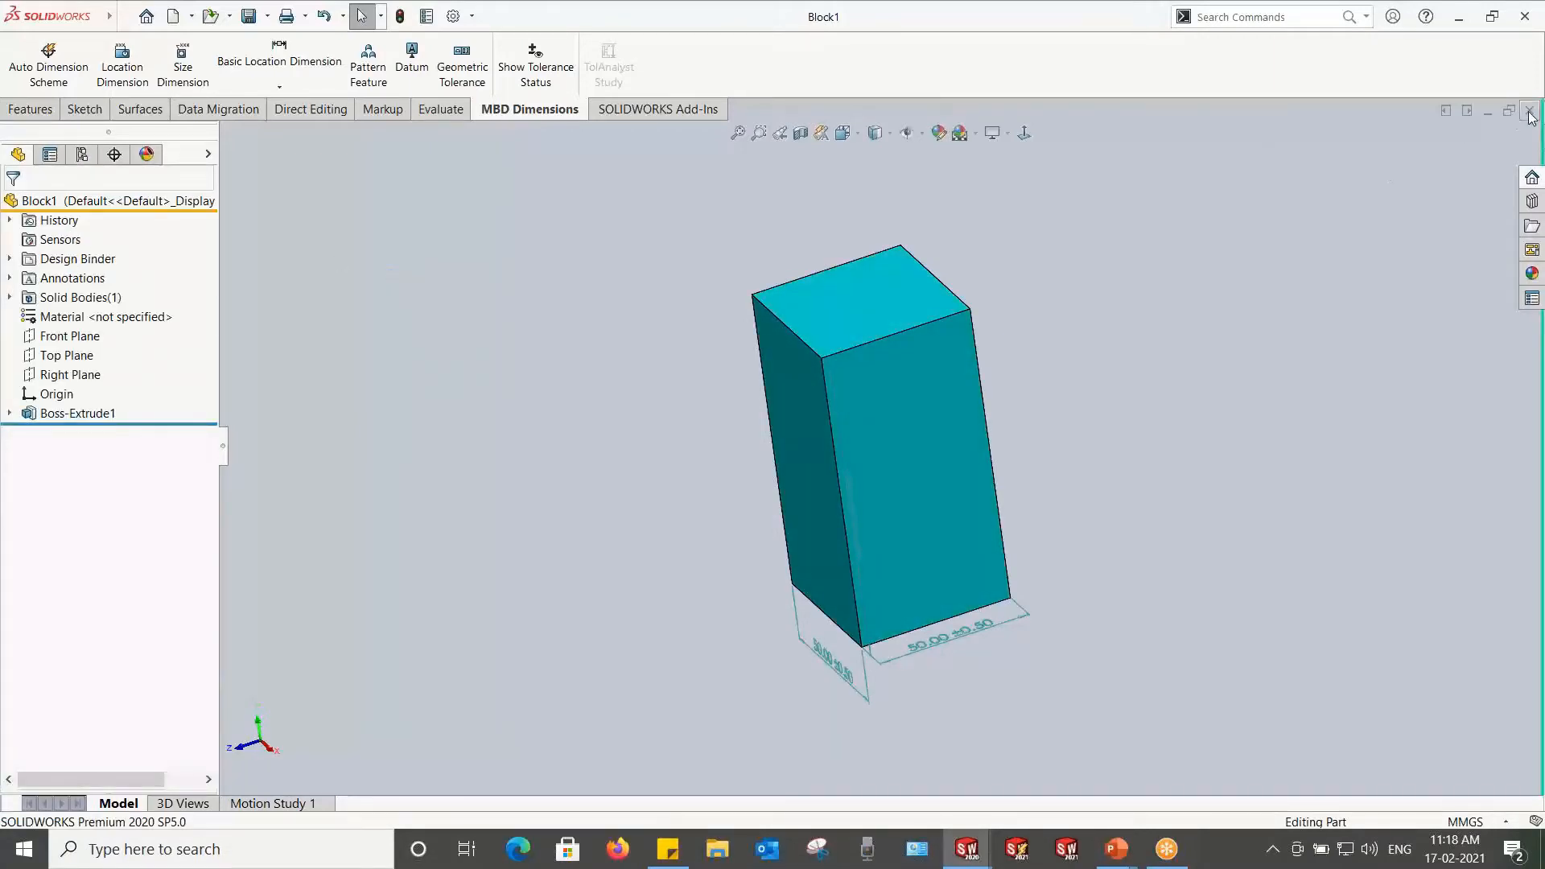
click(1531, 114)
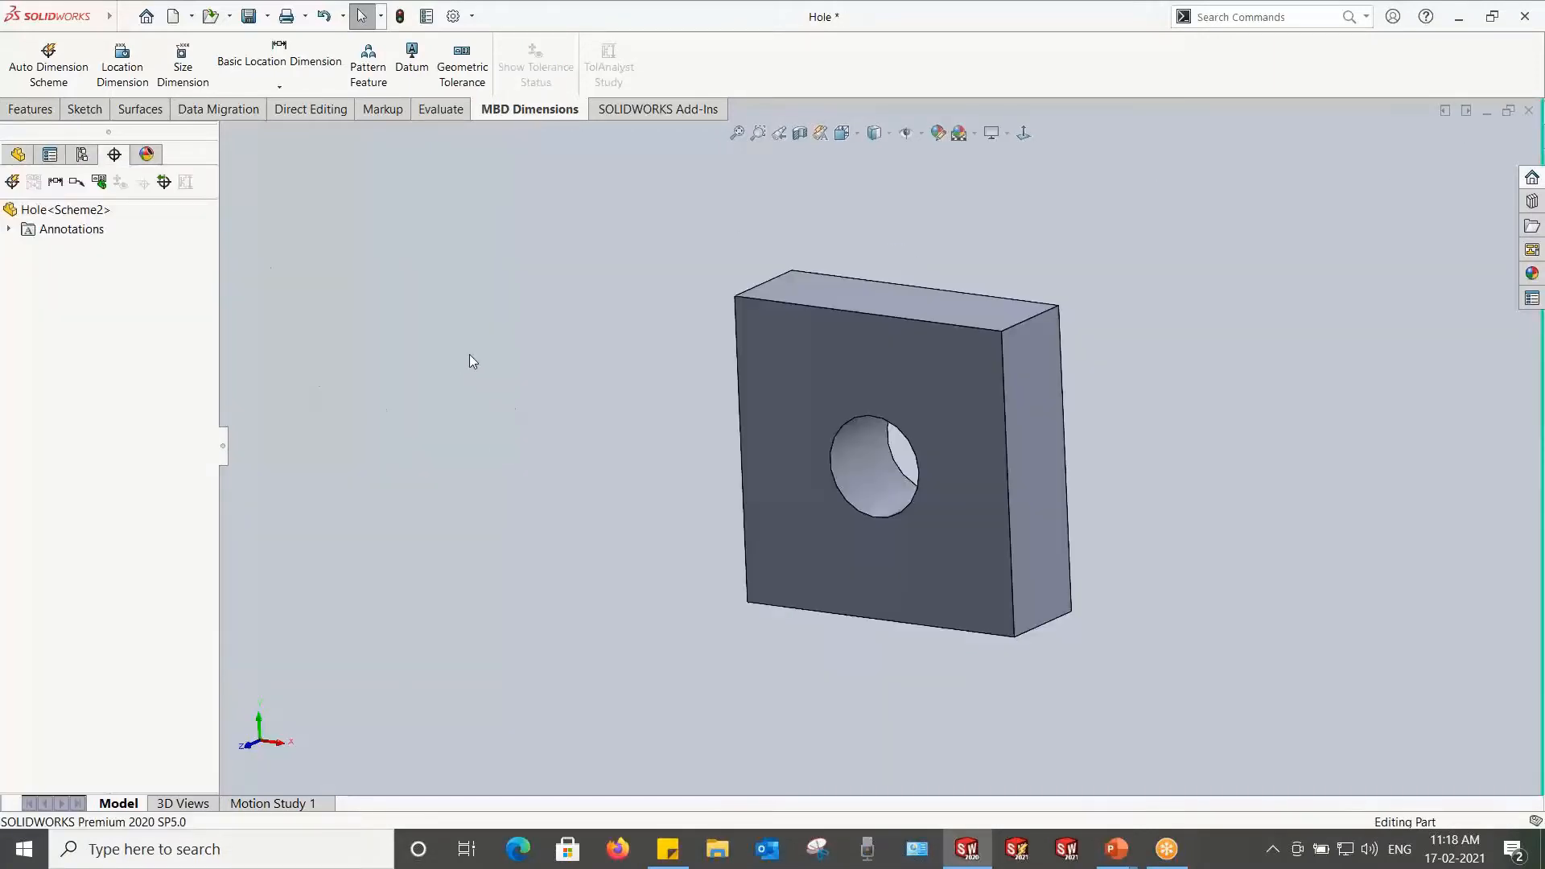
Step: Start an auto dimension scheme for the Hole part with its rear face, adjacent side face and bottom face as primary, secondary and tertiary datums
click(12, 182)
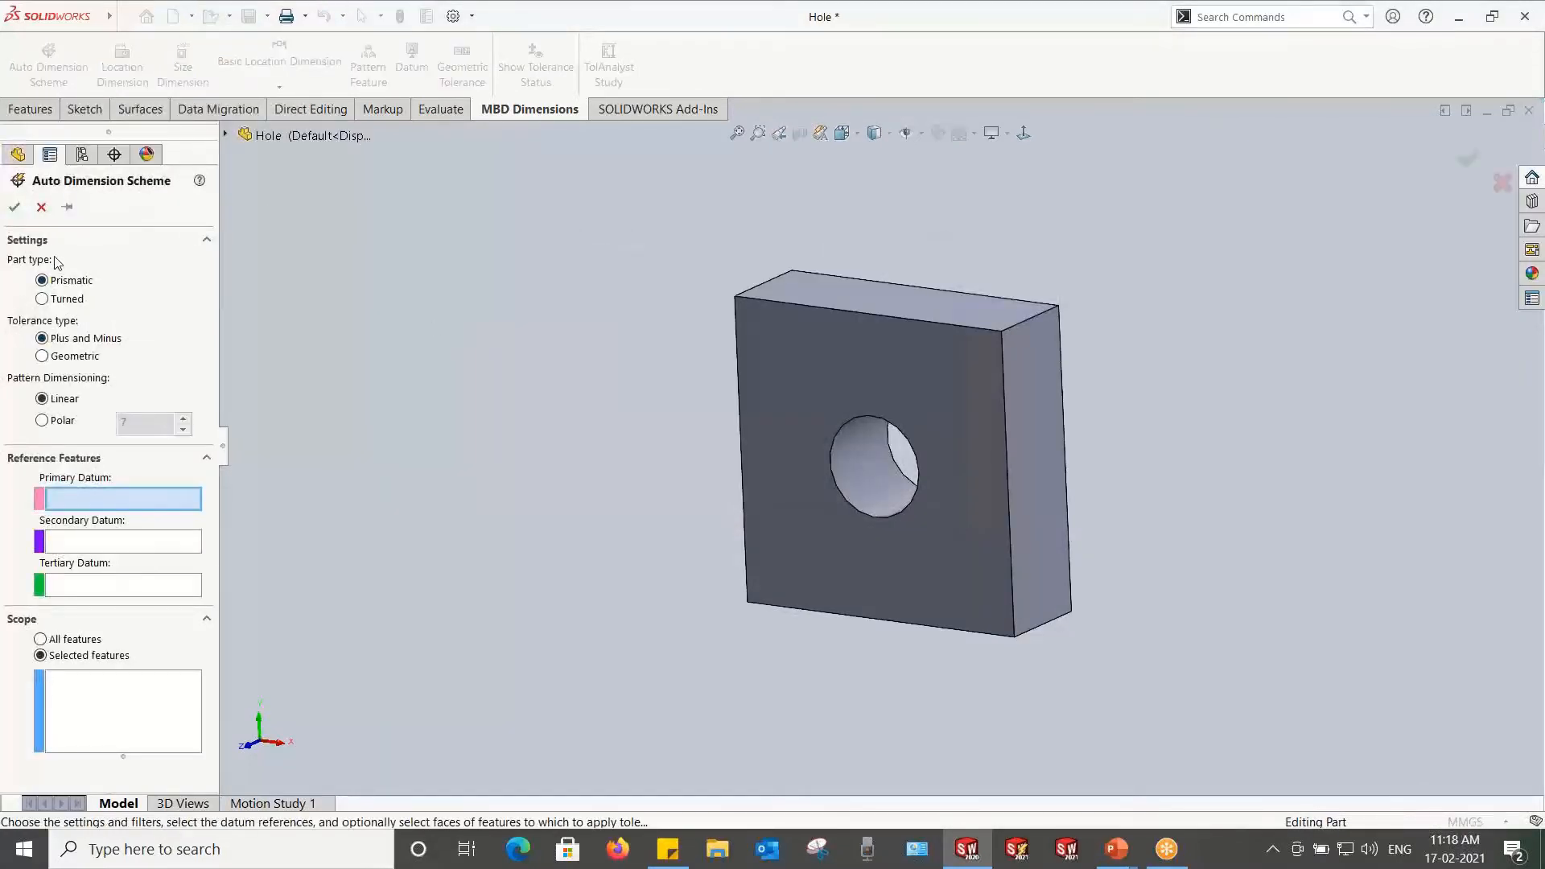
middle_drag(724, 354, 919, 379)
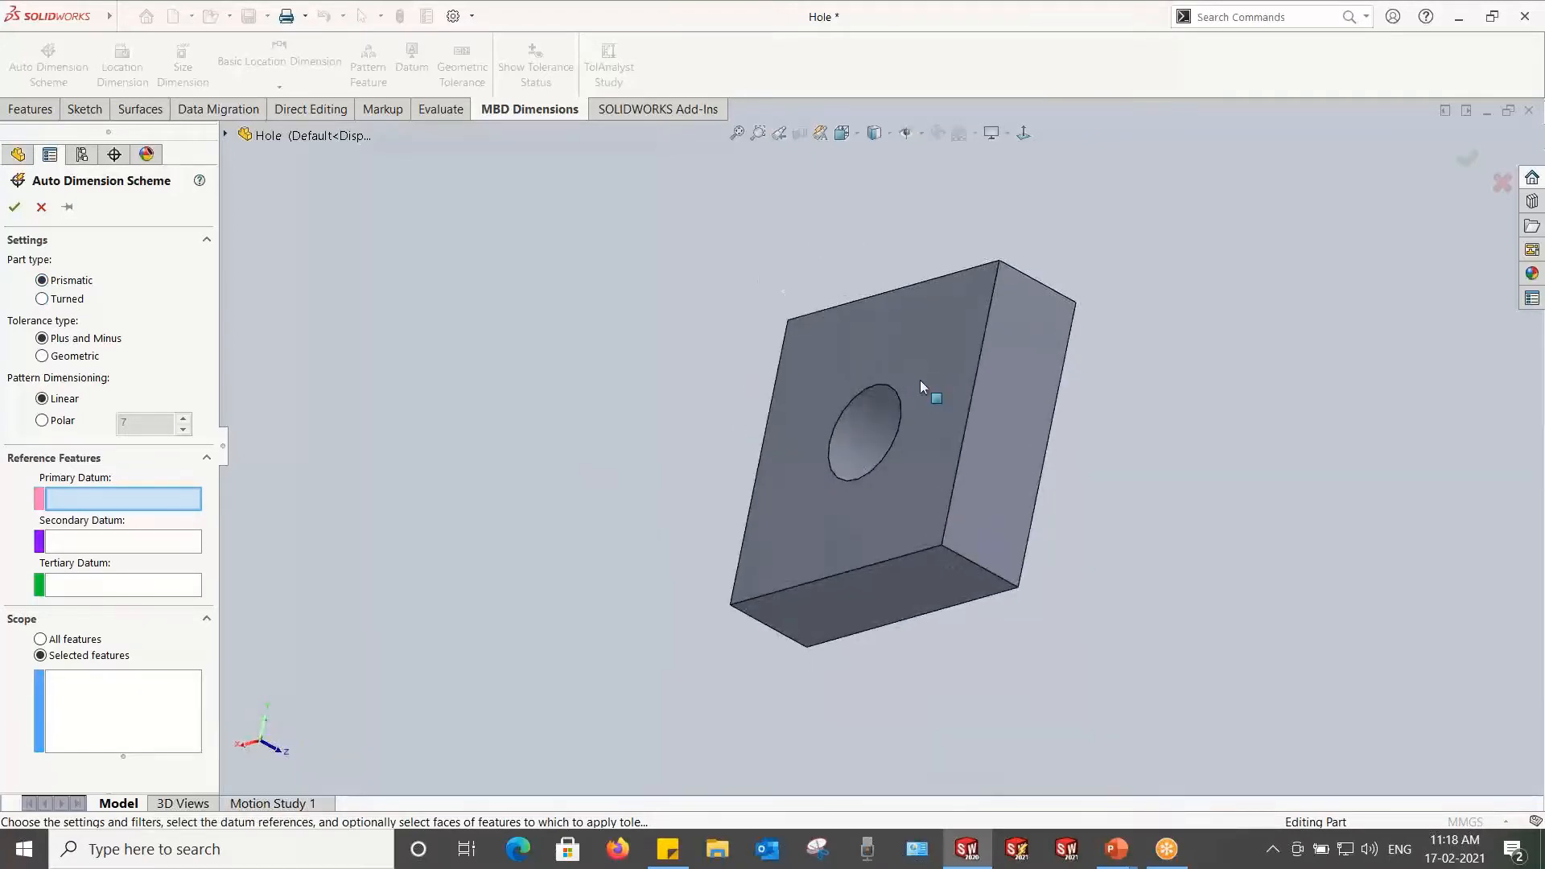
click(873, 525)
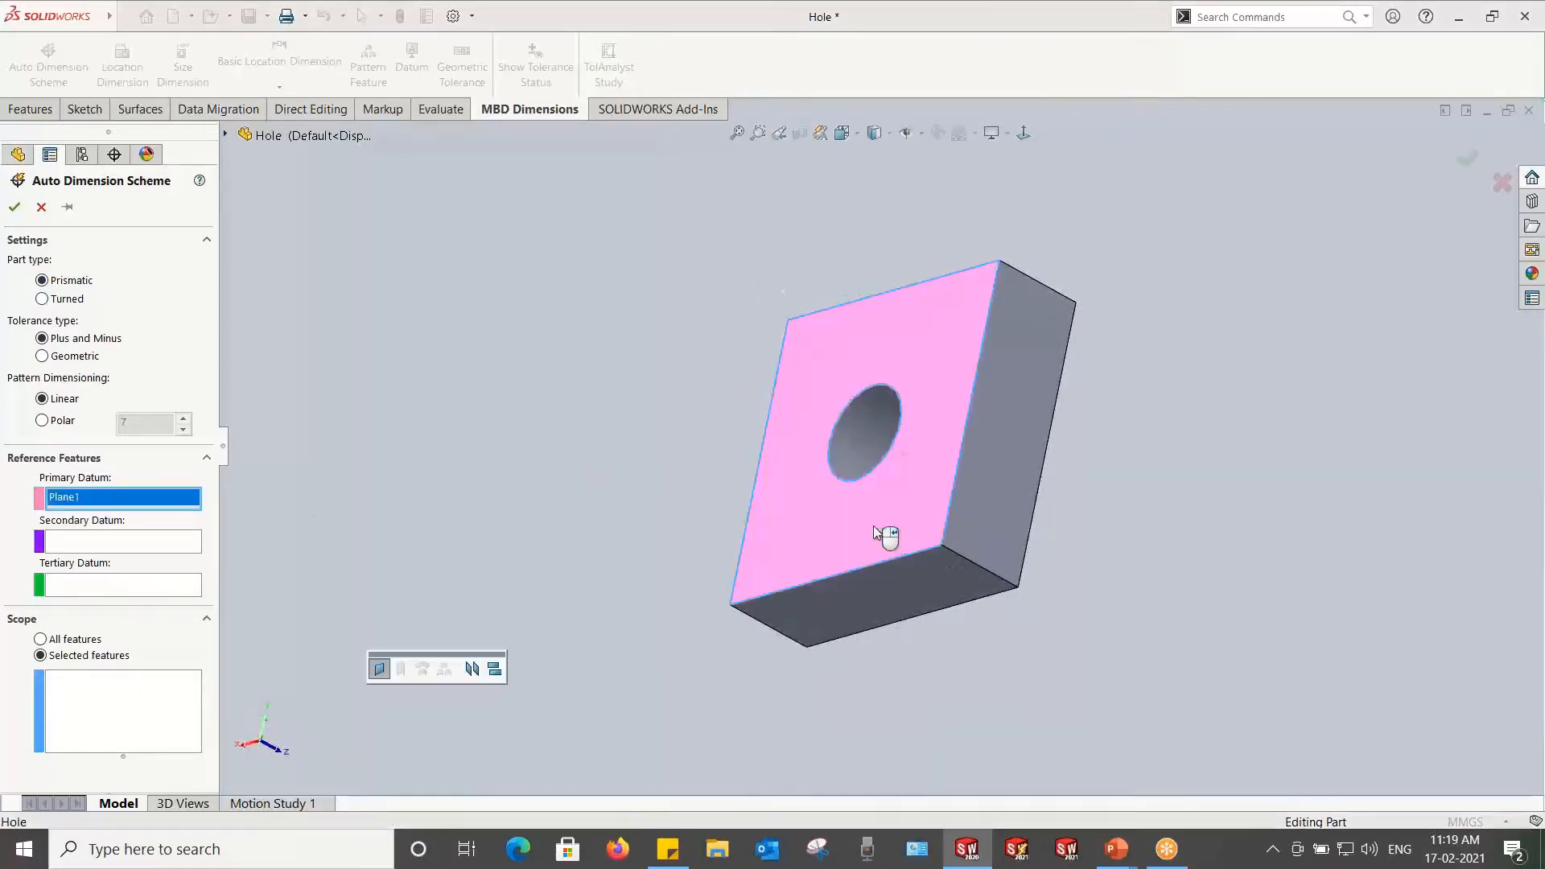
click(995, 497)
click(933, 581)
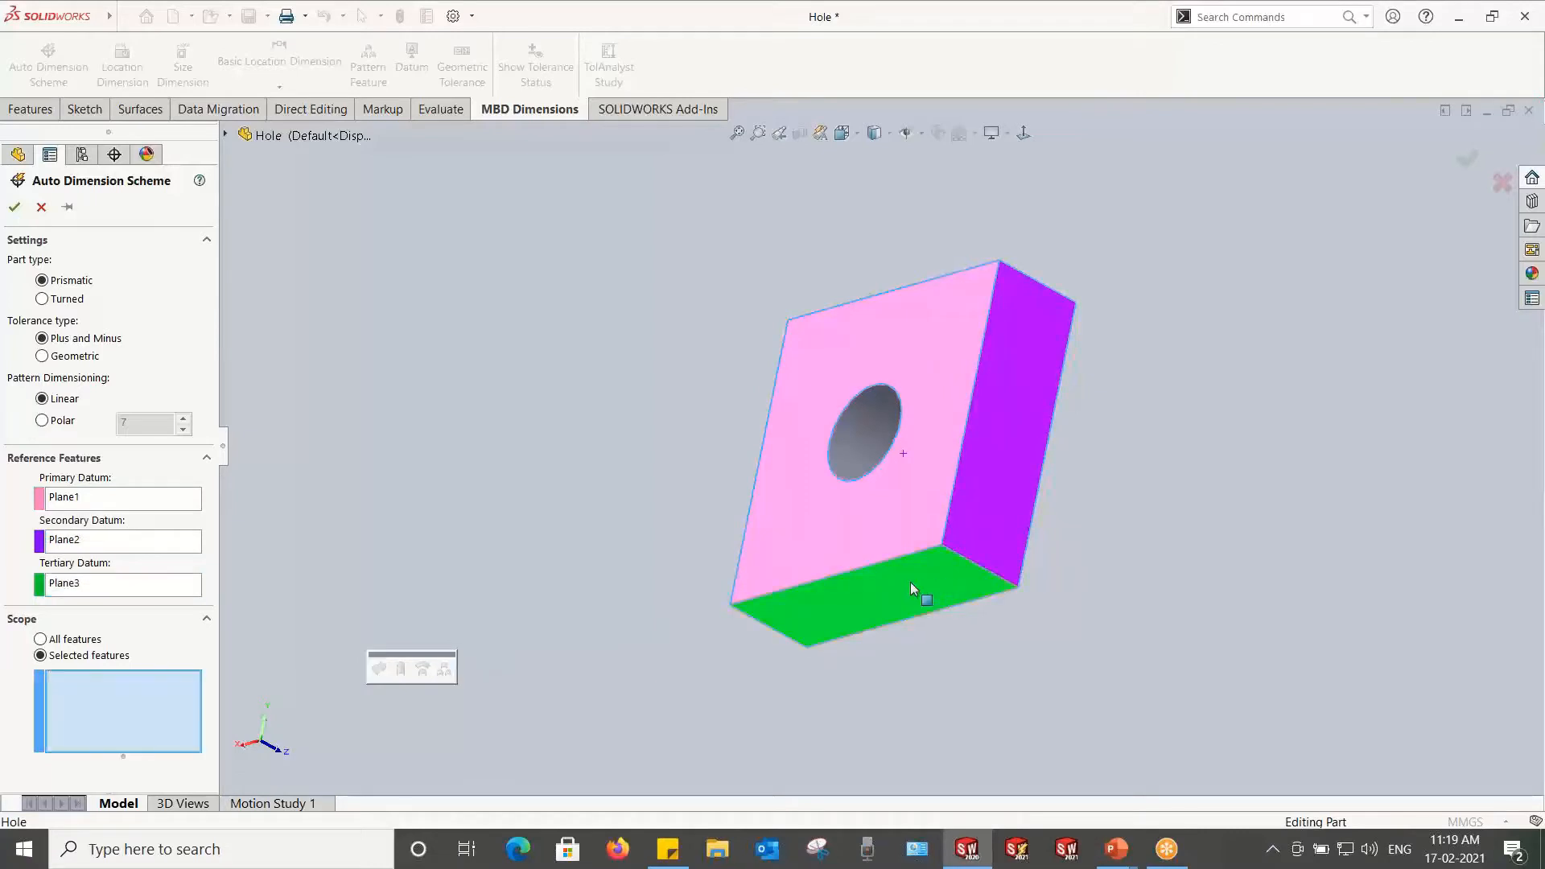
Step: Add the through hole as a simple hole to the scope and generate the plus and minus dimension scheme
middle_drag(753, 344, 480, 403)
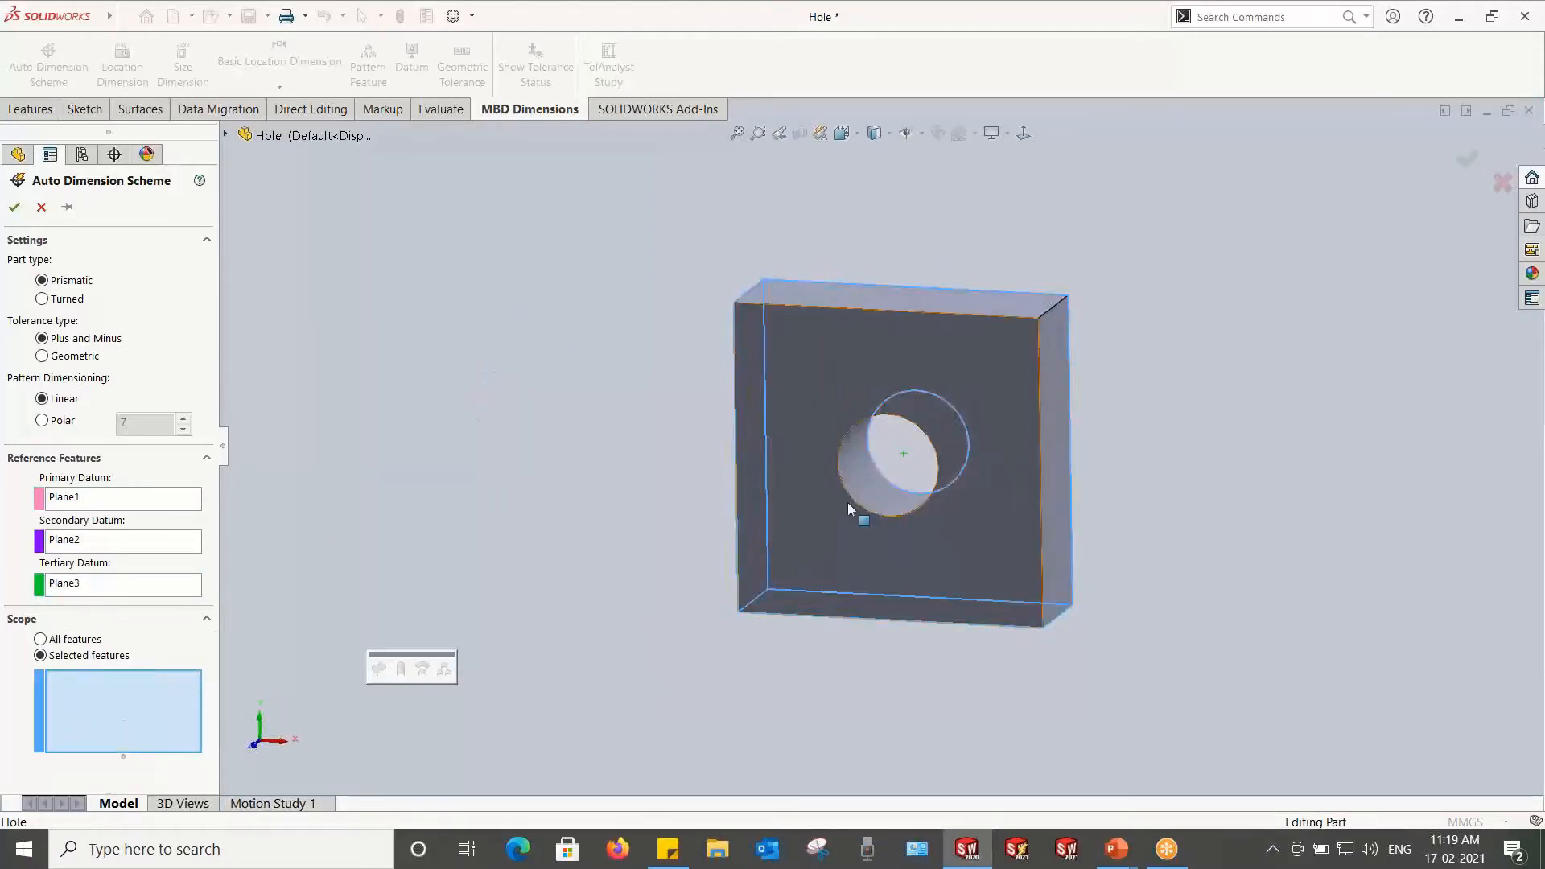
click(871, 473)
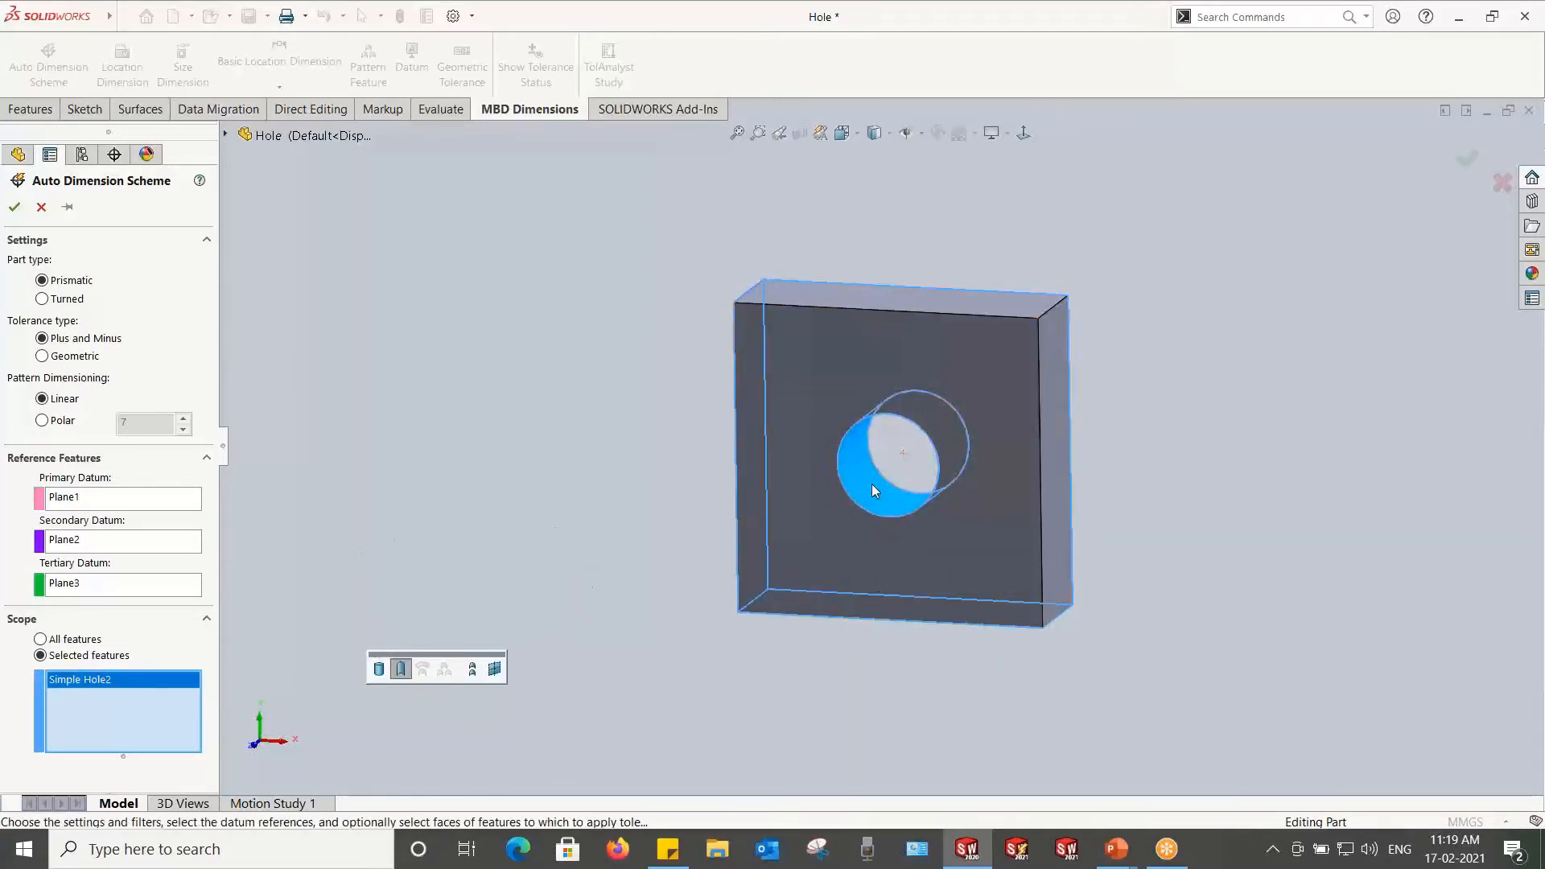
click(15, 206)
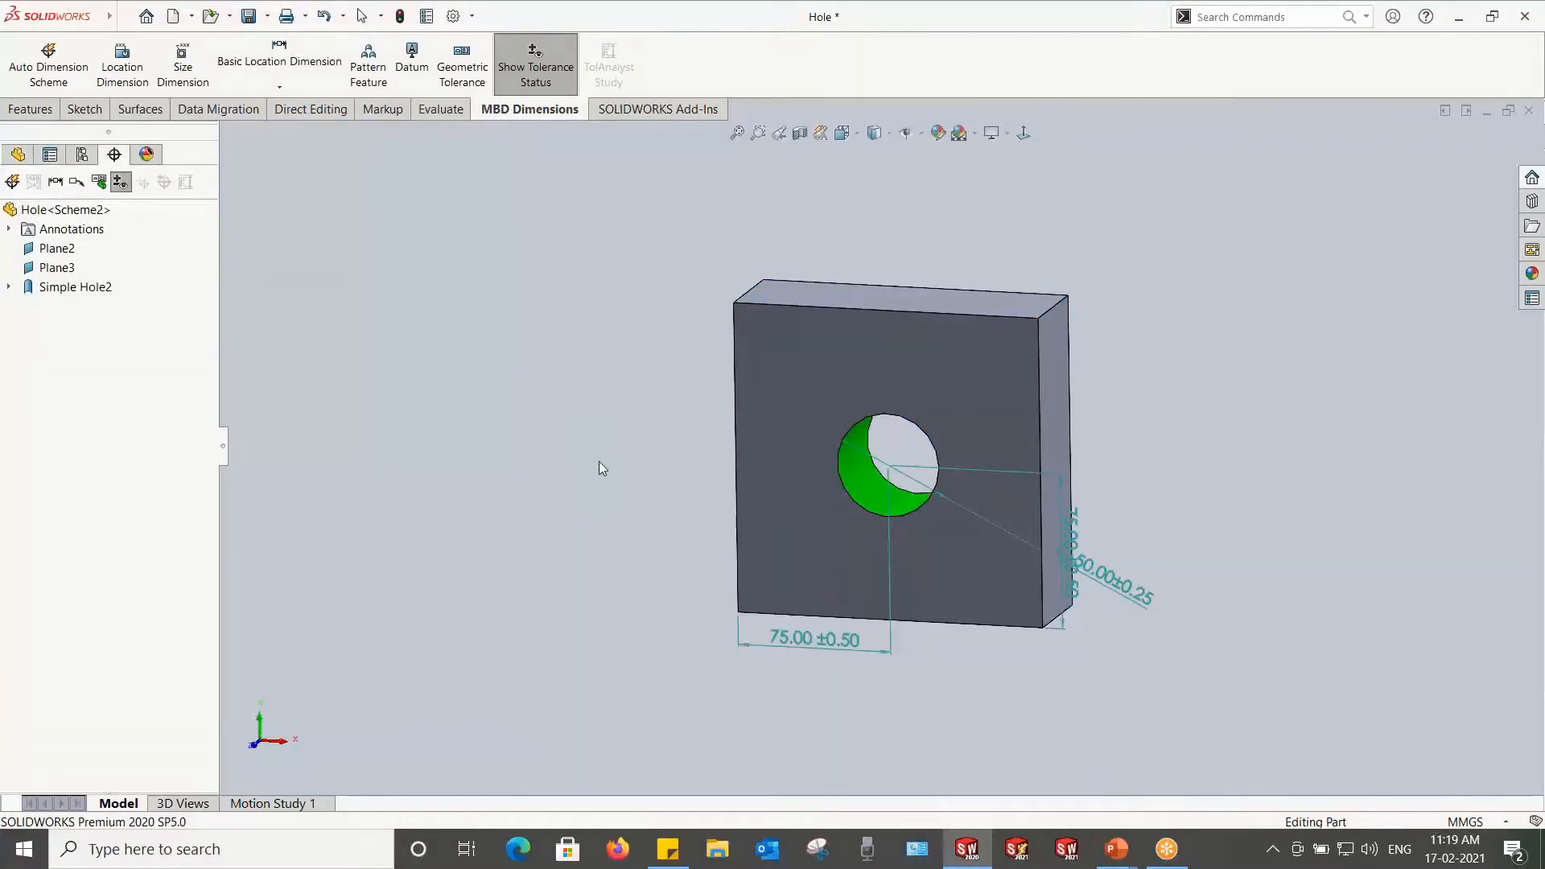
Step: Place the hole's diameter dimension clear above the plate's upper corner and save the Hole part
drag(1106, 591, 1105, 220)
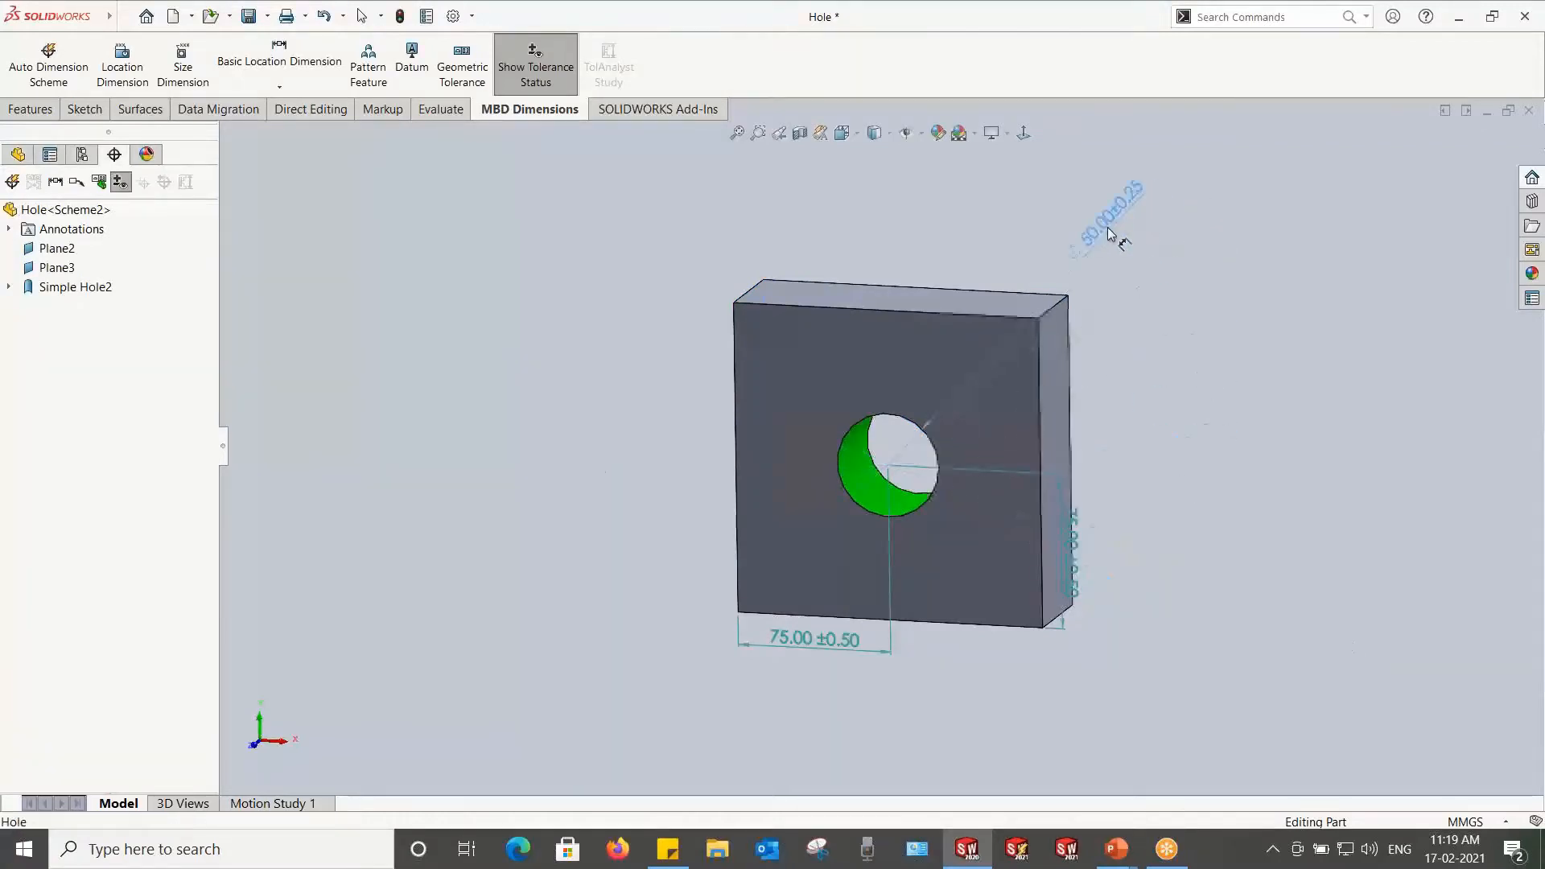
click(1161, 292)
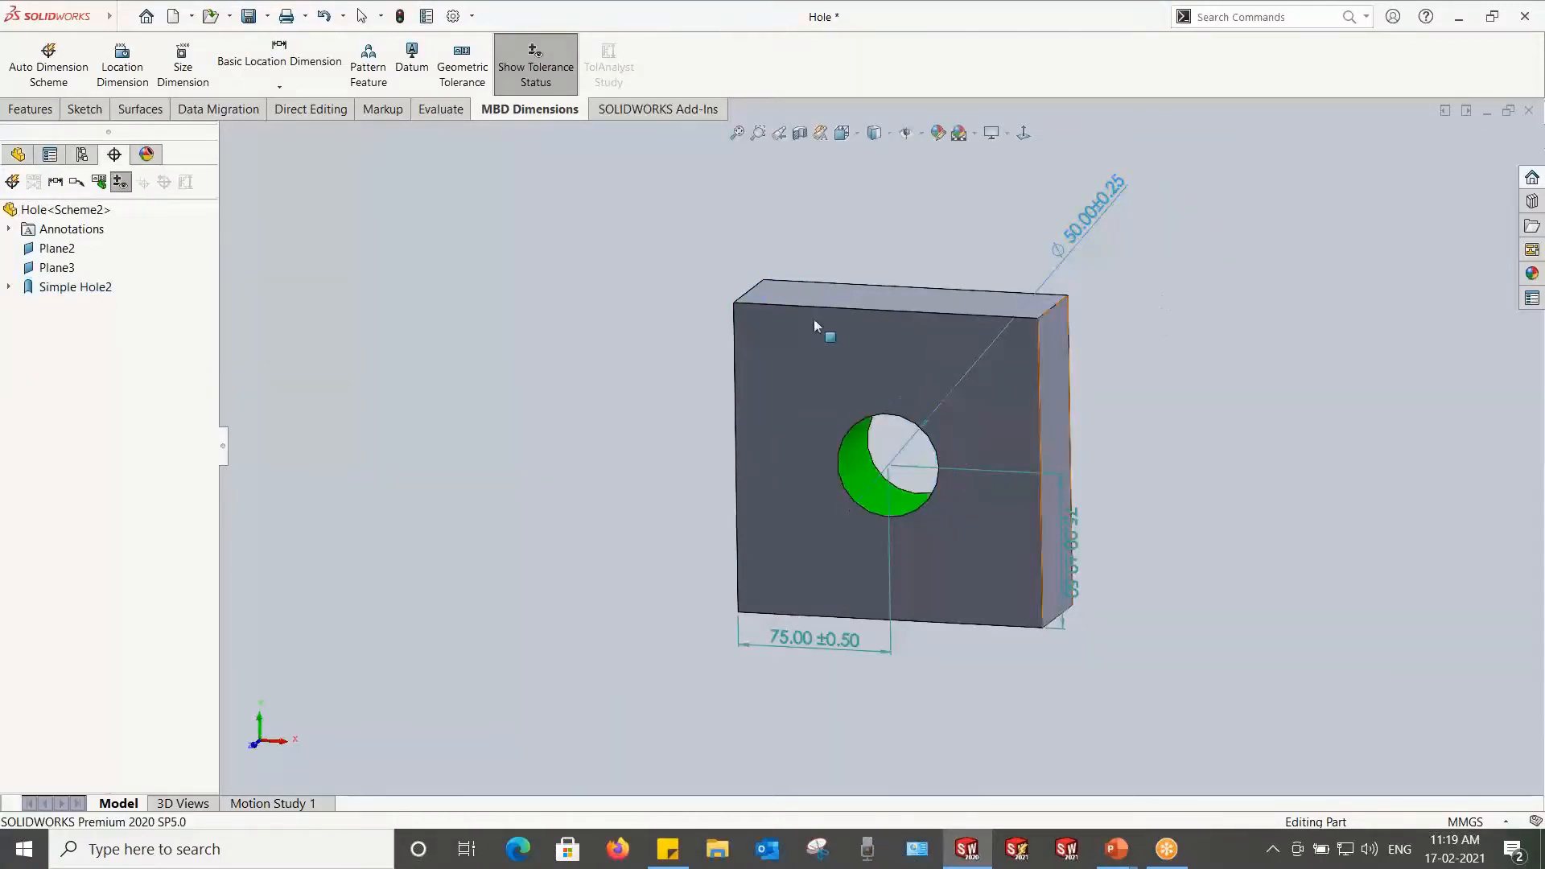
click(249, 16)
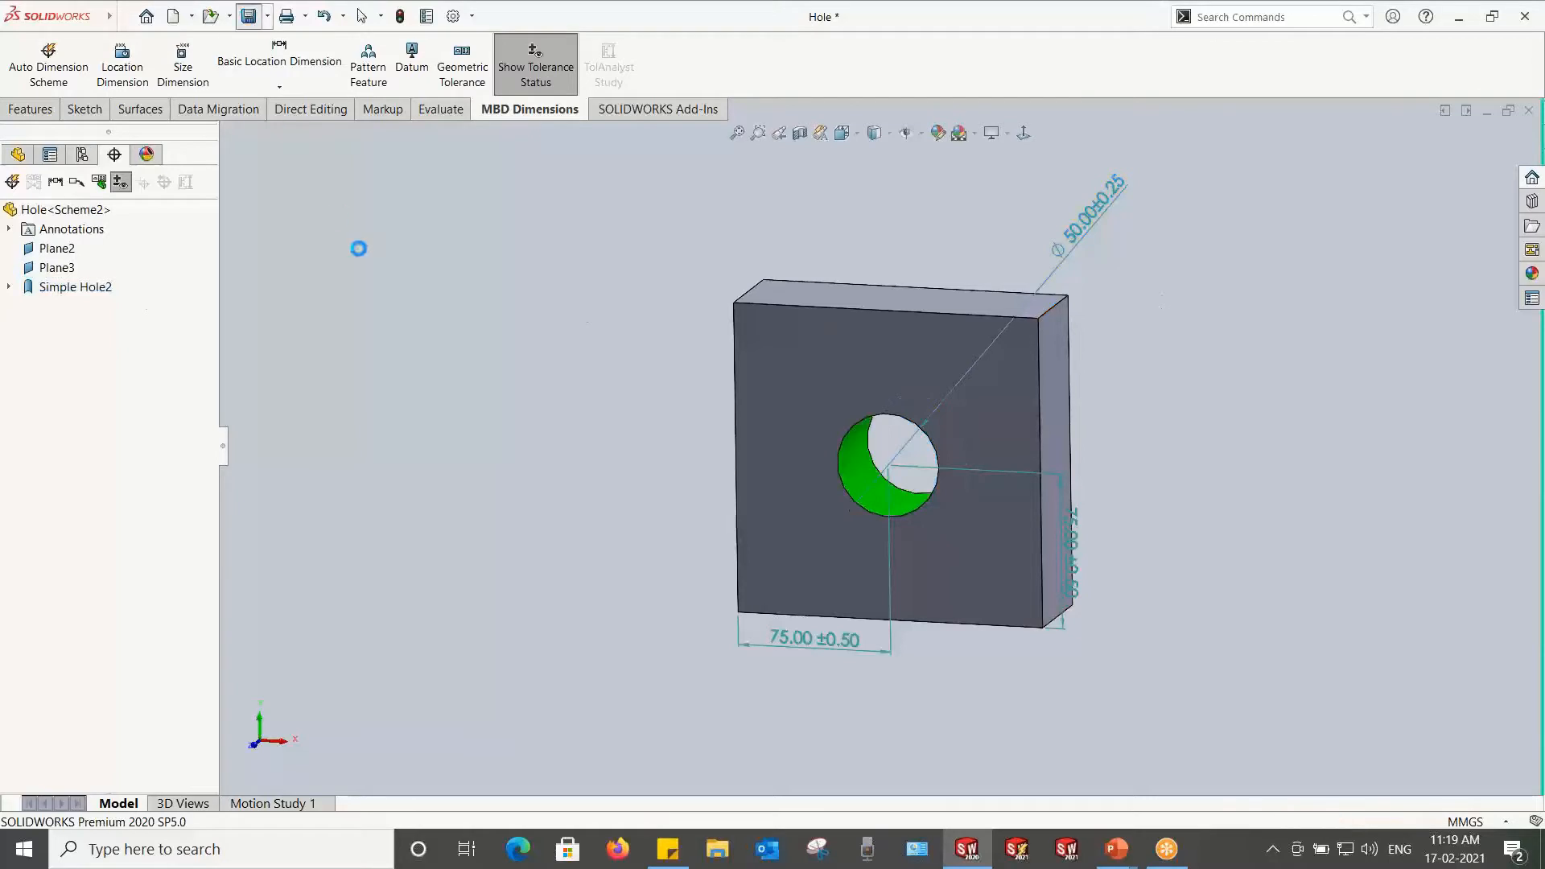
Step: Close the Hole part and open the Hole-Shaft assembly from the recent documents
key(ctrl+w)
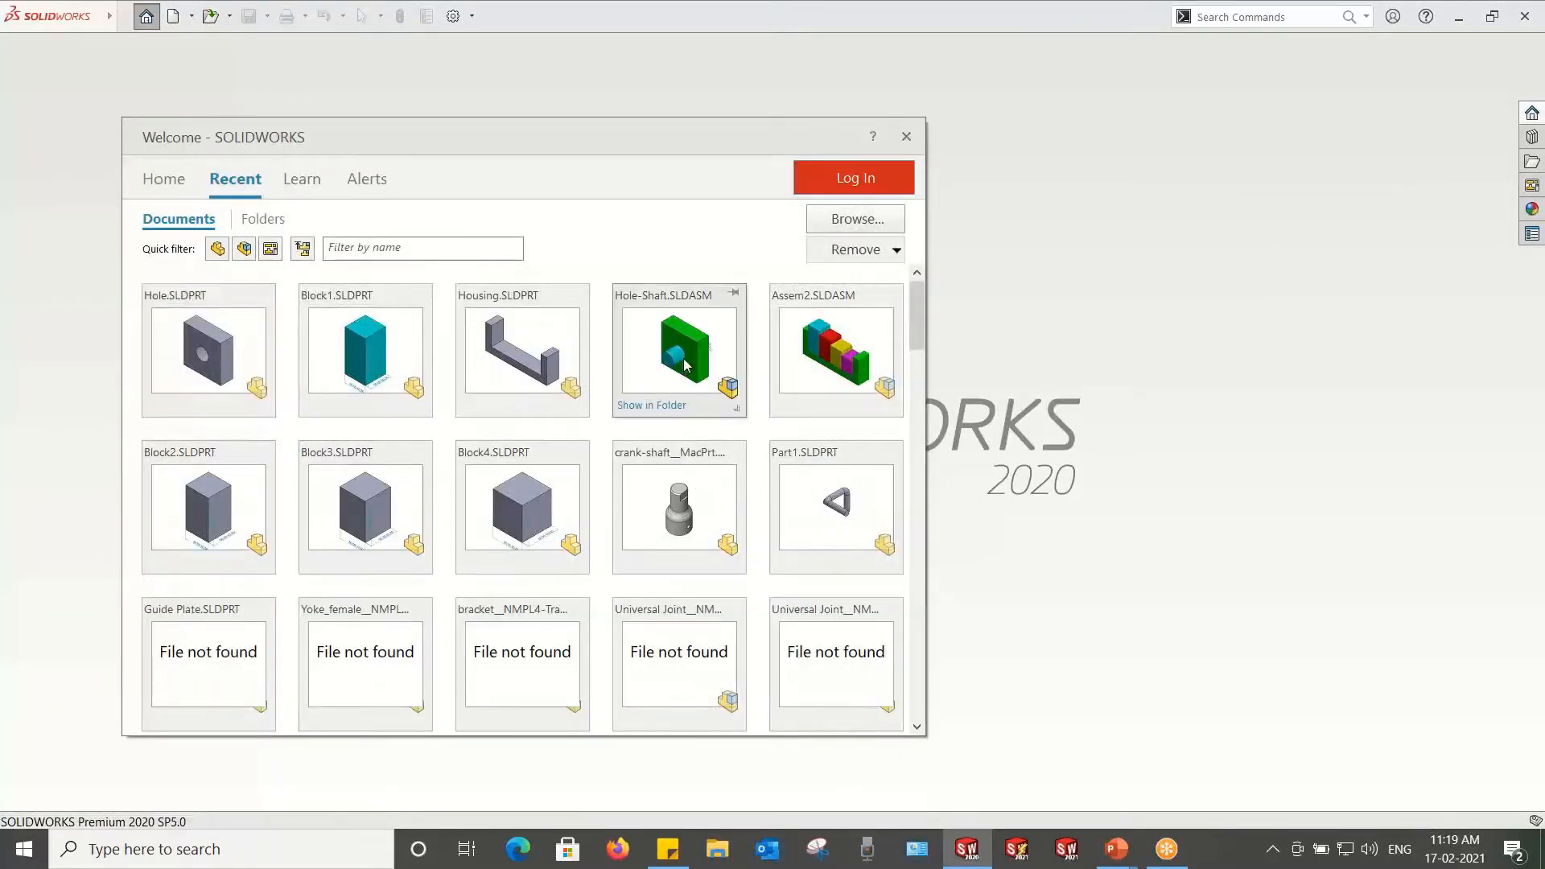
click(685, 359)
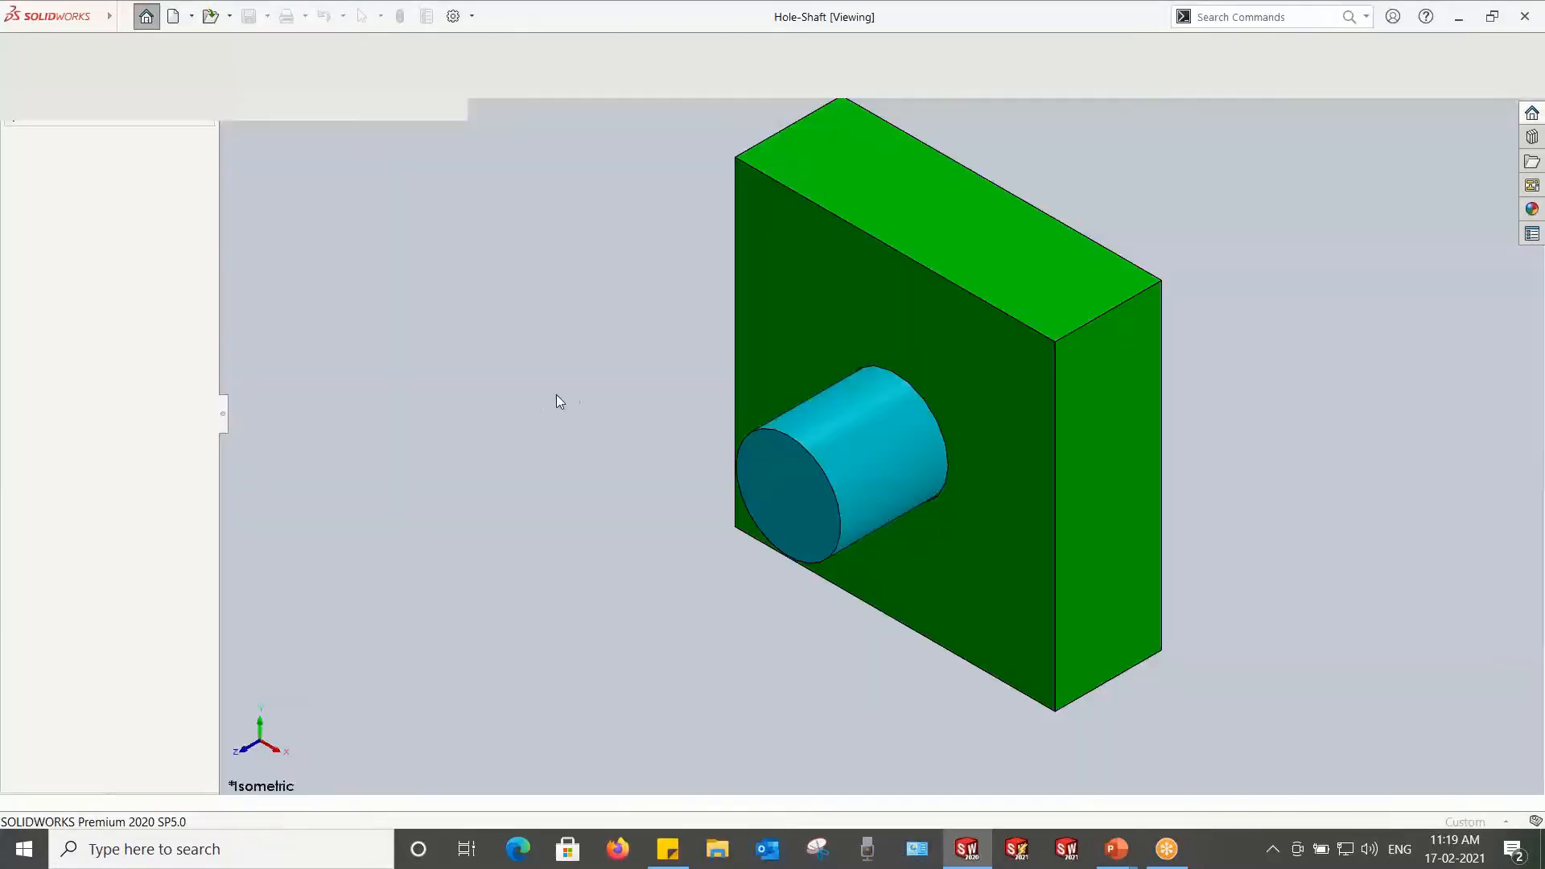
click(781, 445)
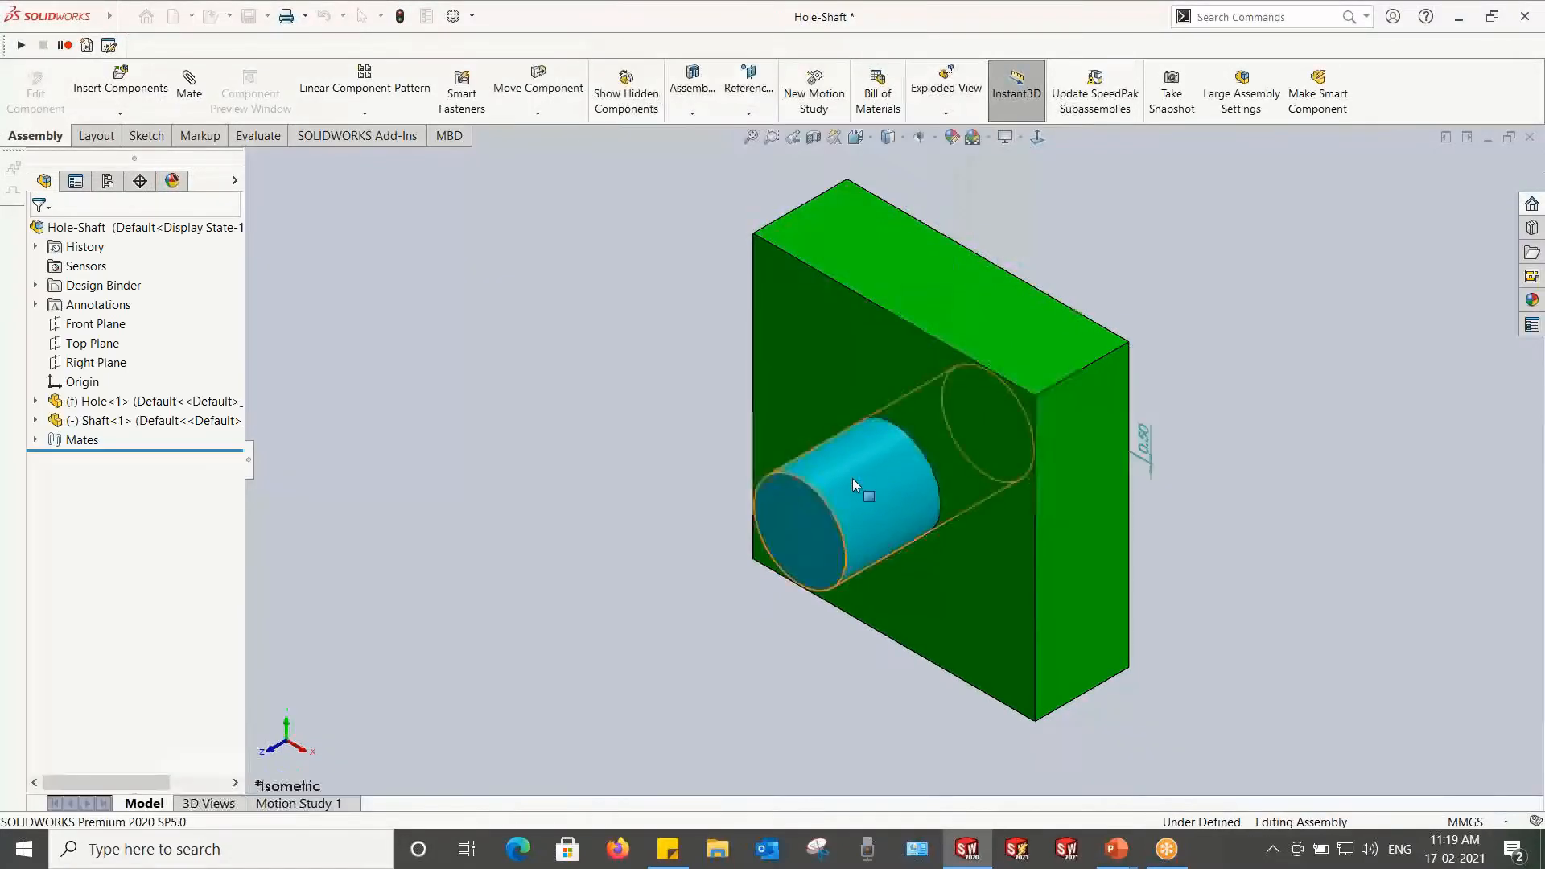
Step: Open the Shaft part from the assembly in its own window and add a new display state to it
right_click(853, 478)
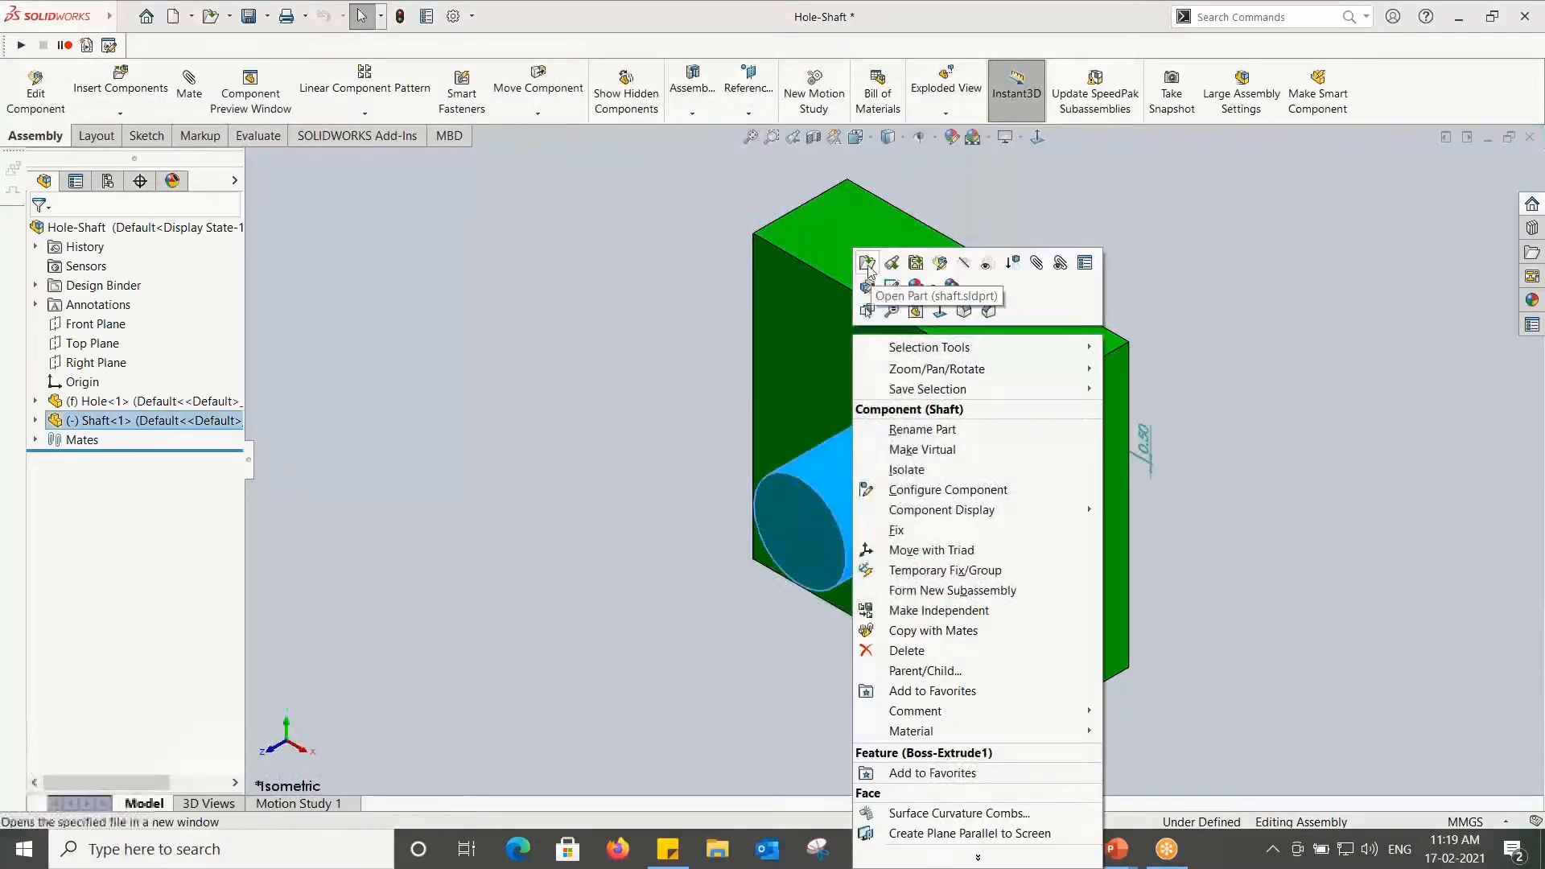
click(867, 264)
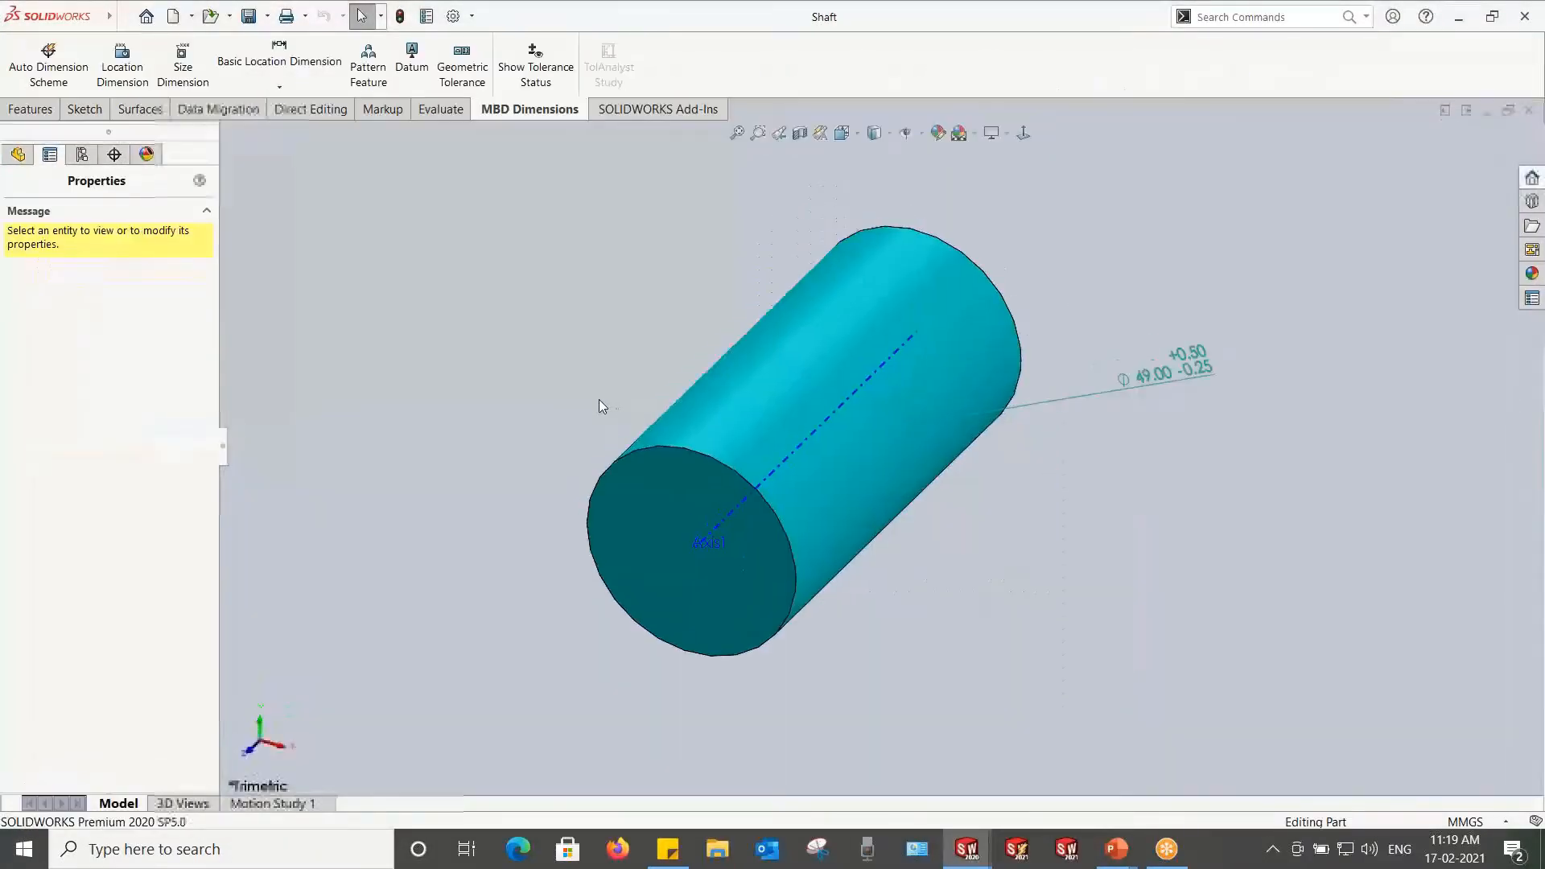
click(81, 157)
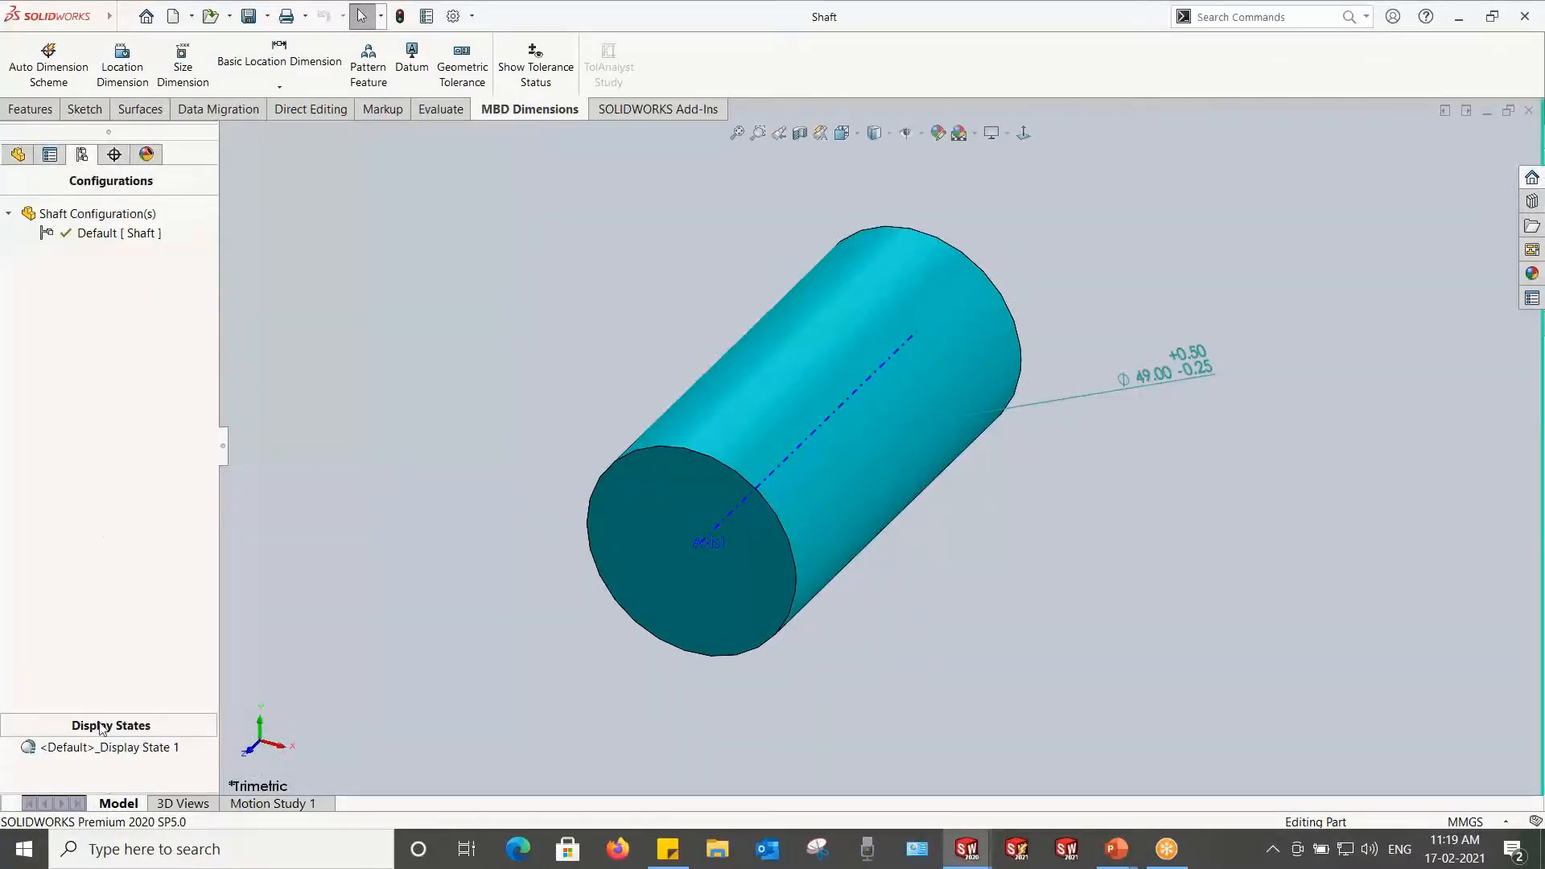
right_click(107, 757)
click(161, 614)
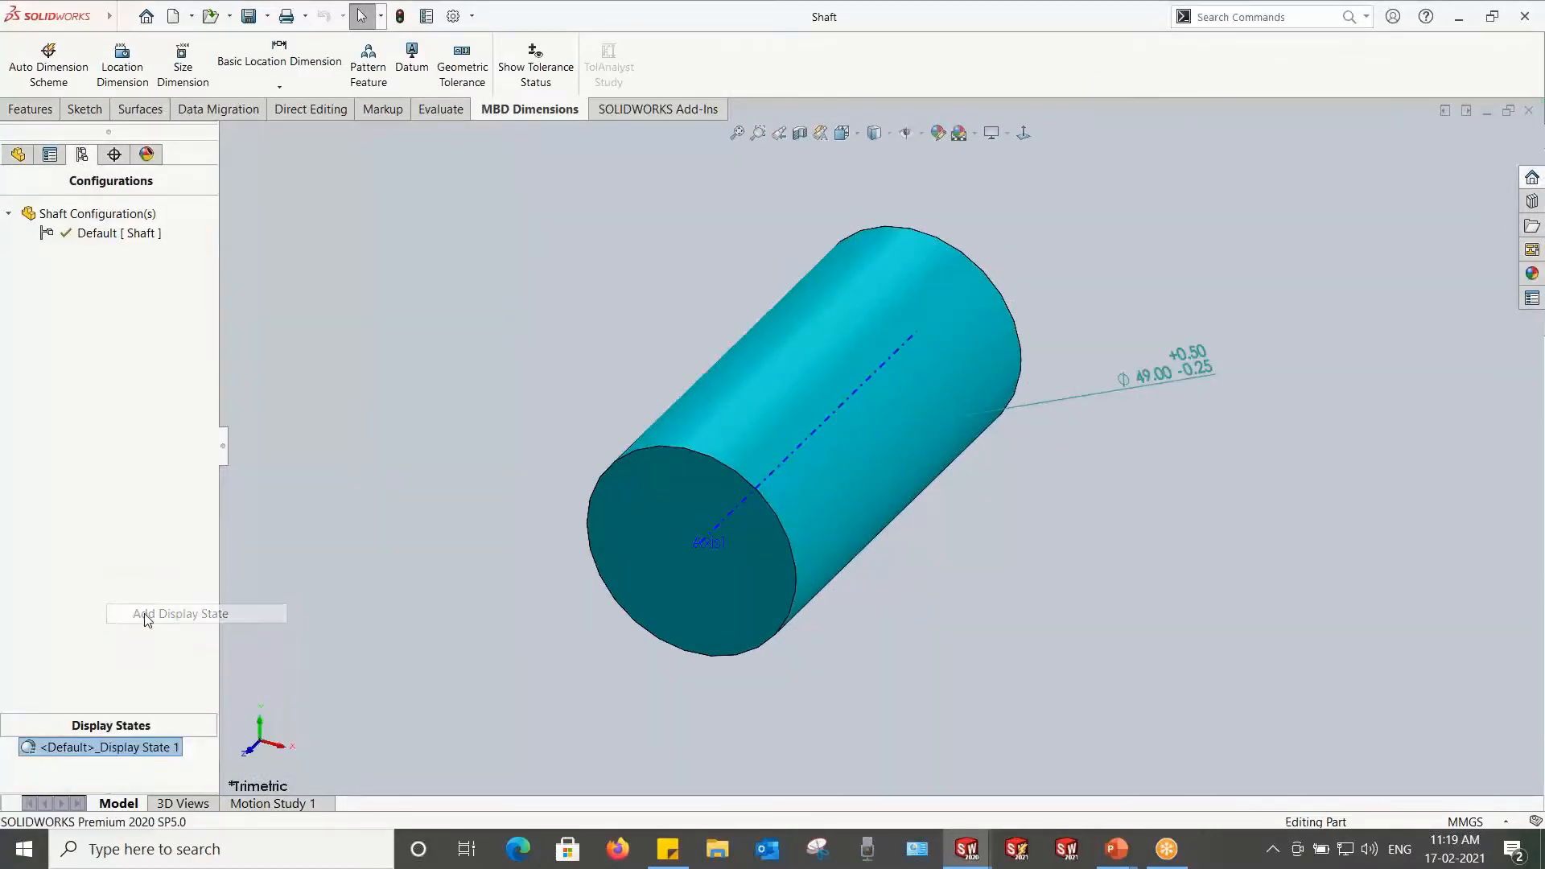
Step: Remove the color appearance from the Shaft part in the new display state
click(146, 154)
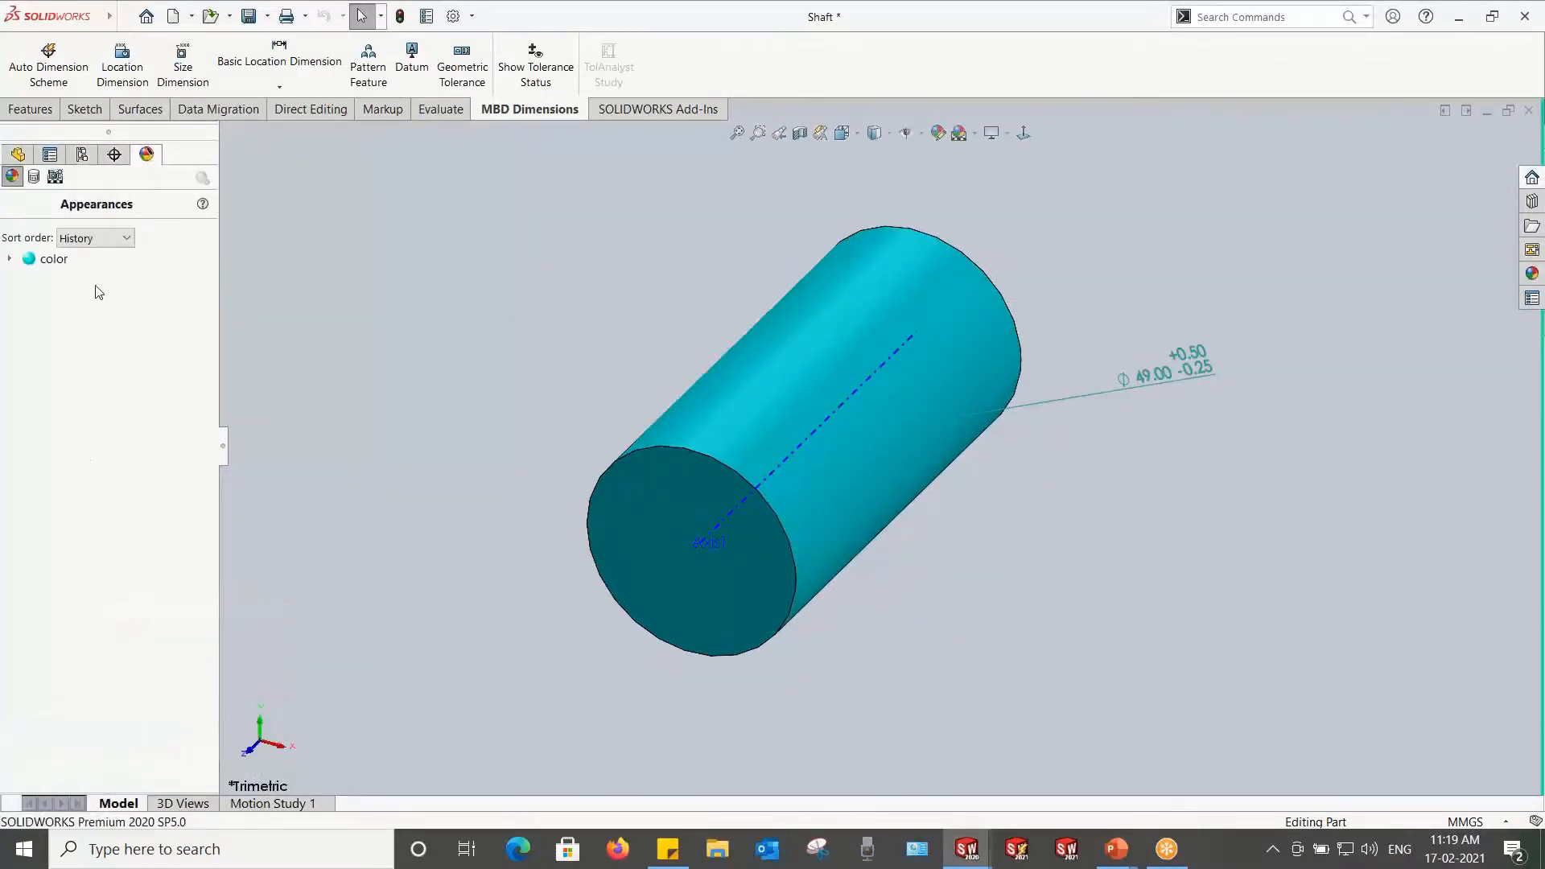
right_click(53, 260)
click(120, 337)
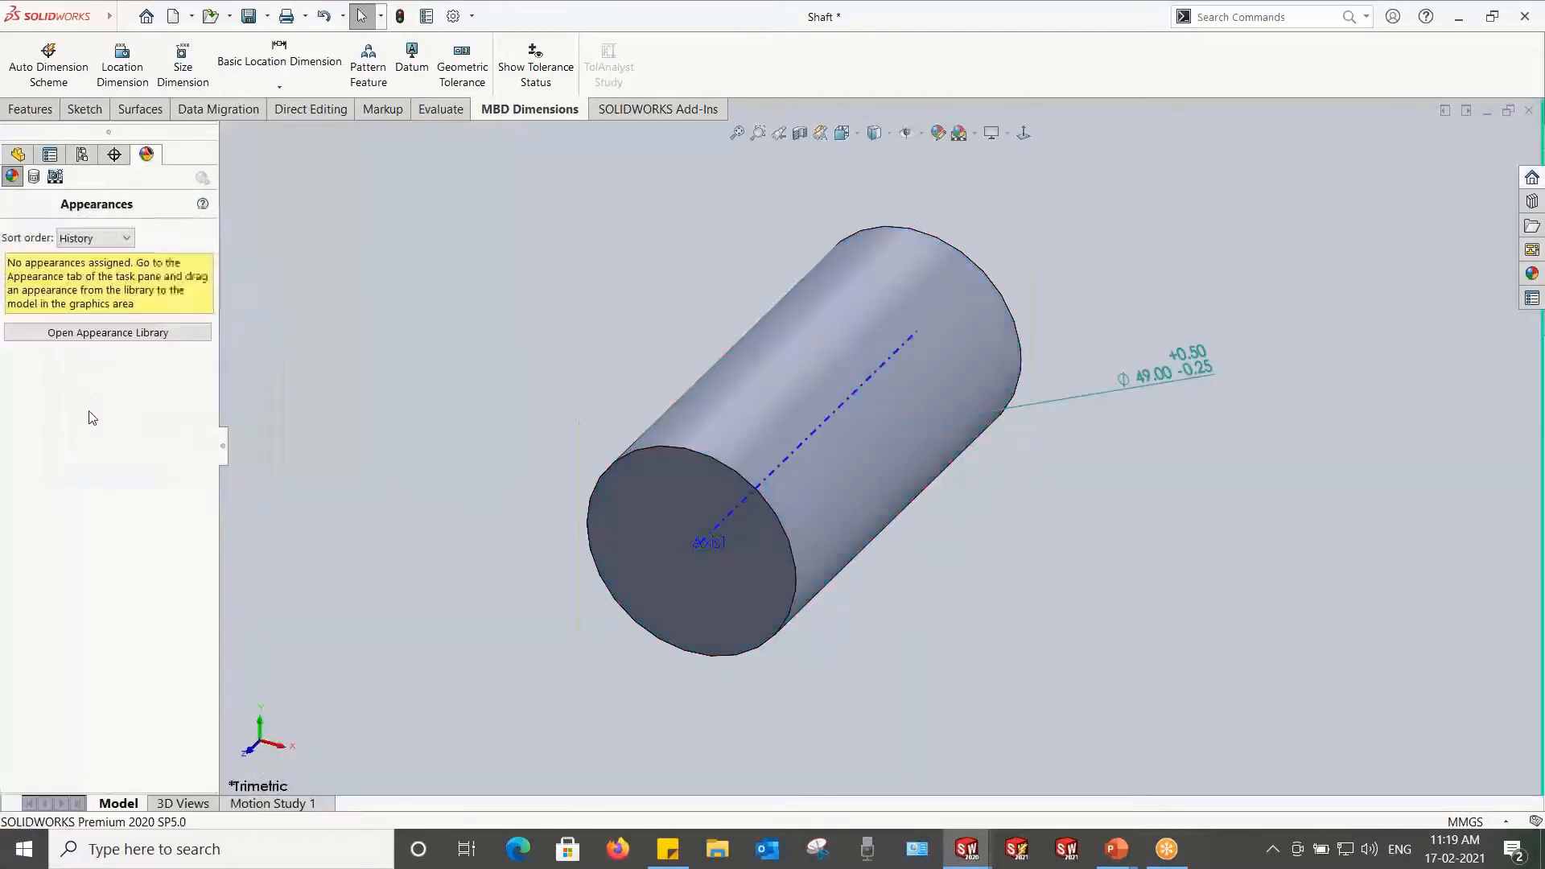
Step: Delete the existing Boss2 feature and its diameter dimension from the Shaft's dimension scheme
click(113, 153)
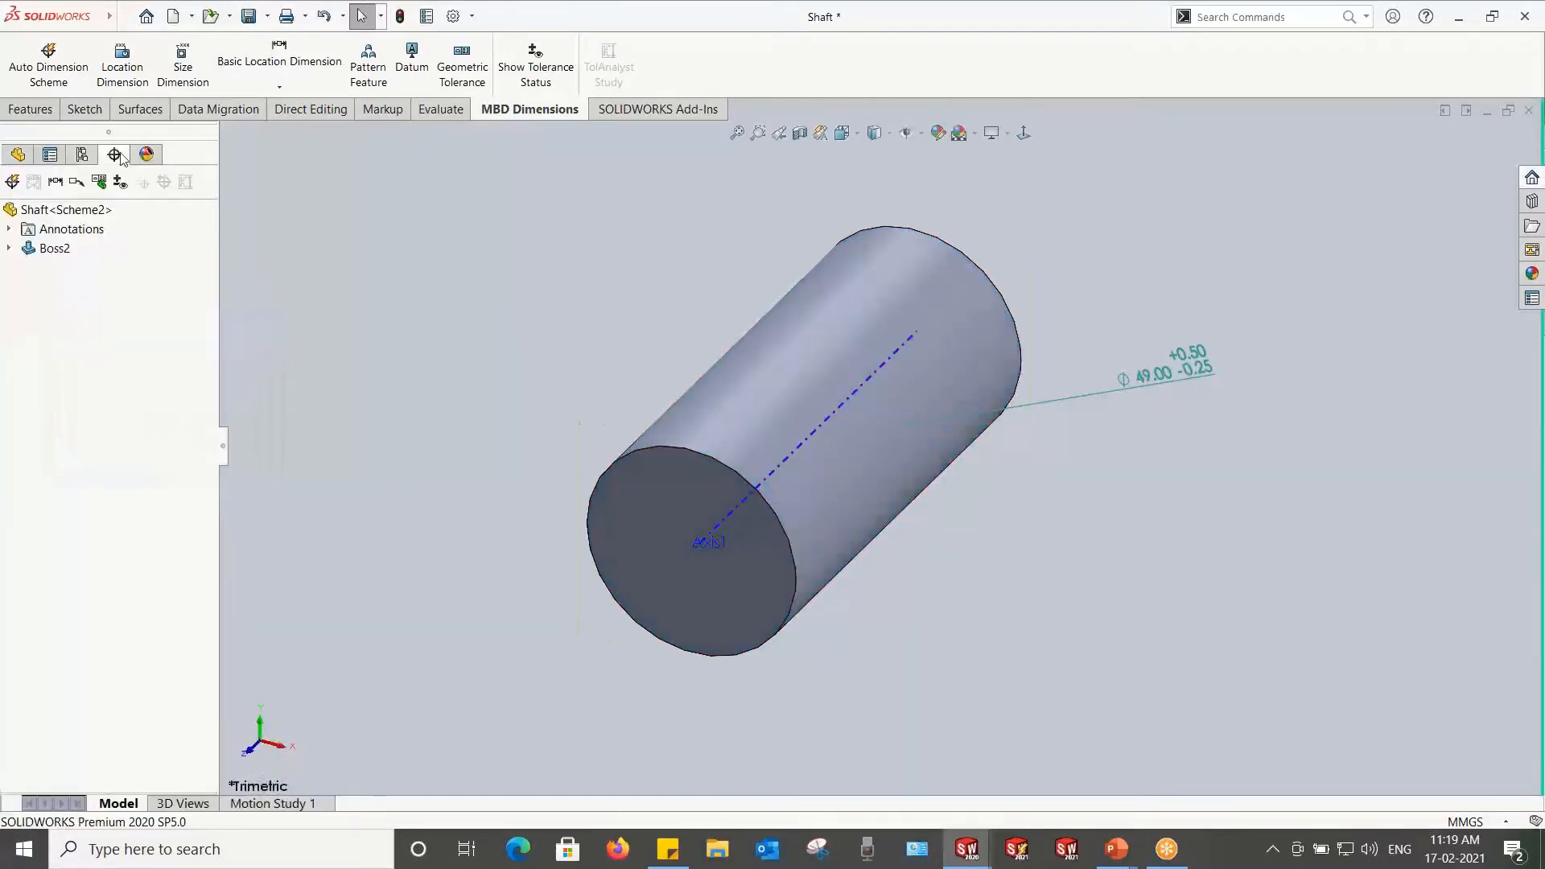
click(36, 250)
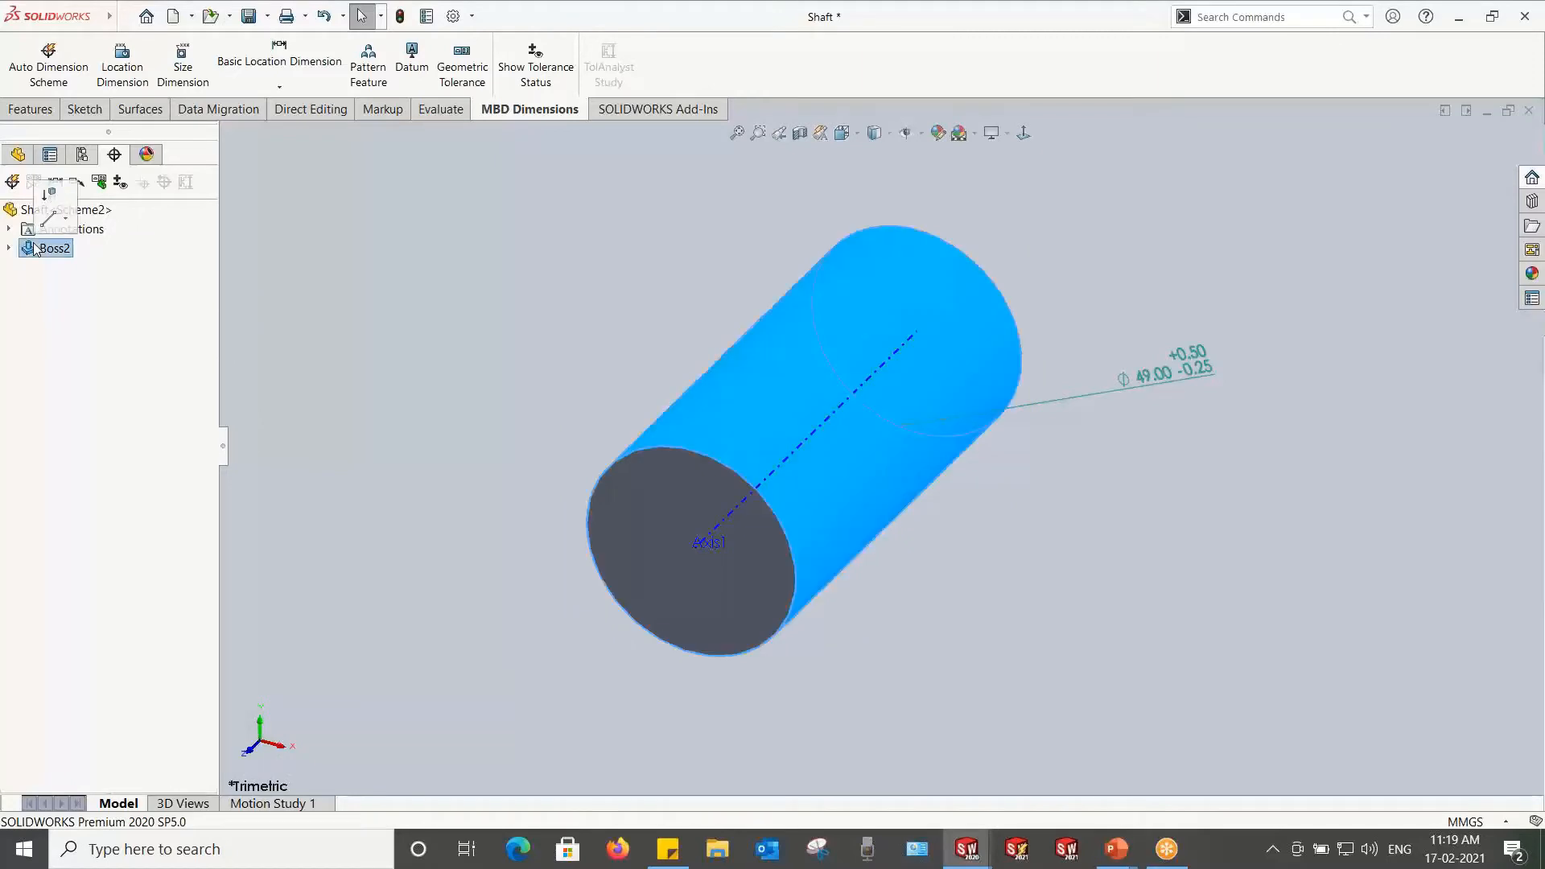
key(Delete)
key(Return)
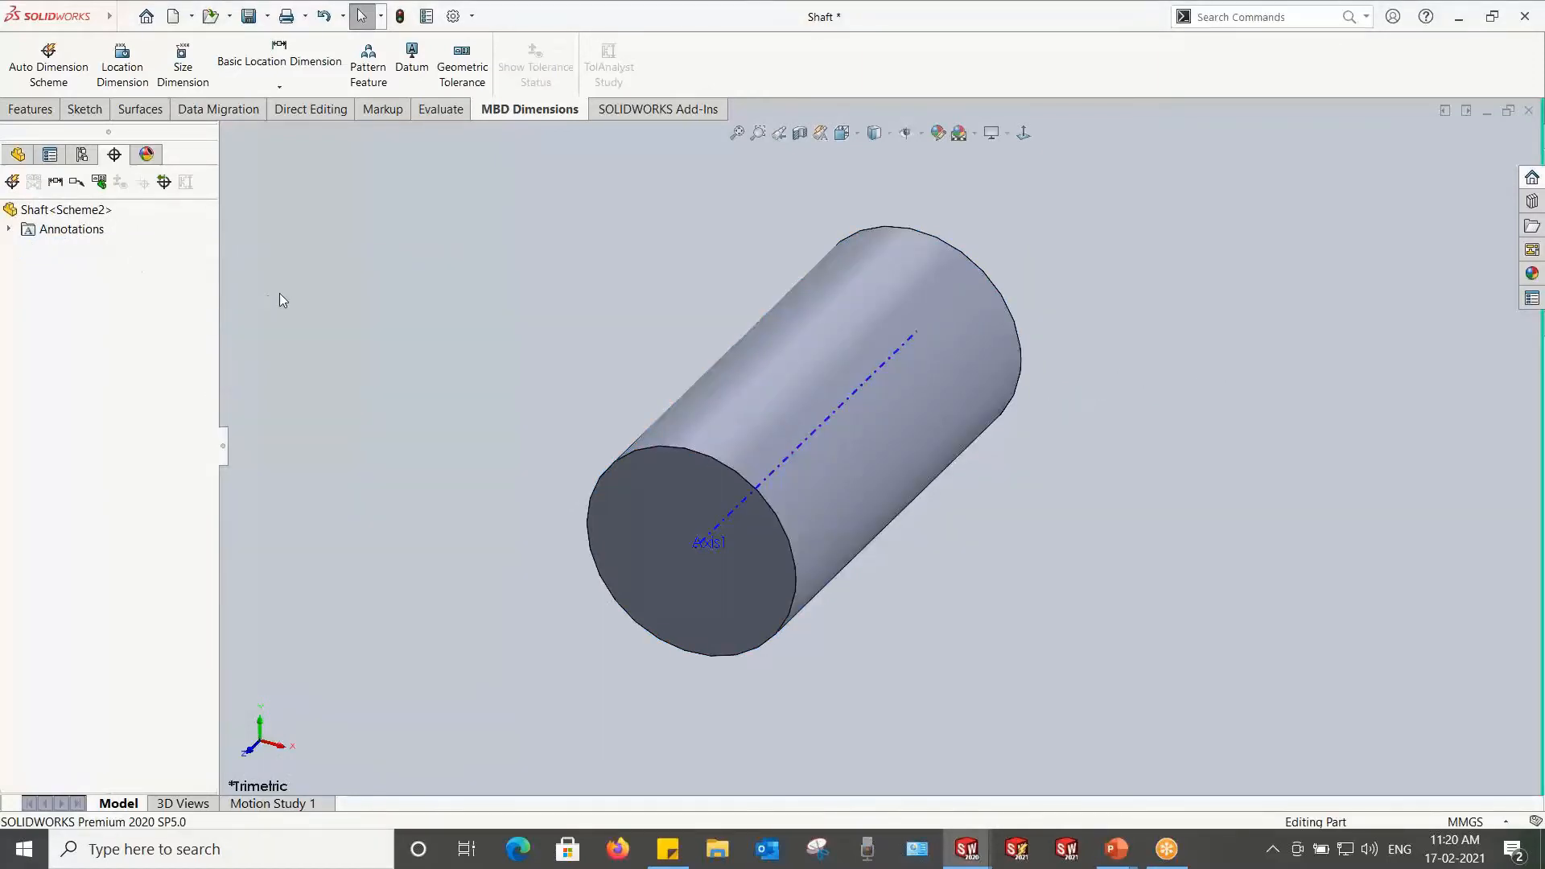
Step: Generate a Turned, Plus and Minus auto dimension scheme with the shaft axis as primary datum and the cylindrical face as scope
click(12, 183)
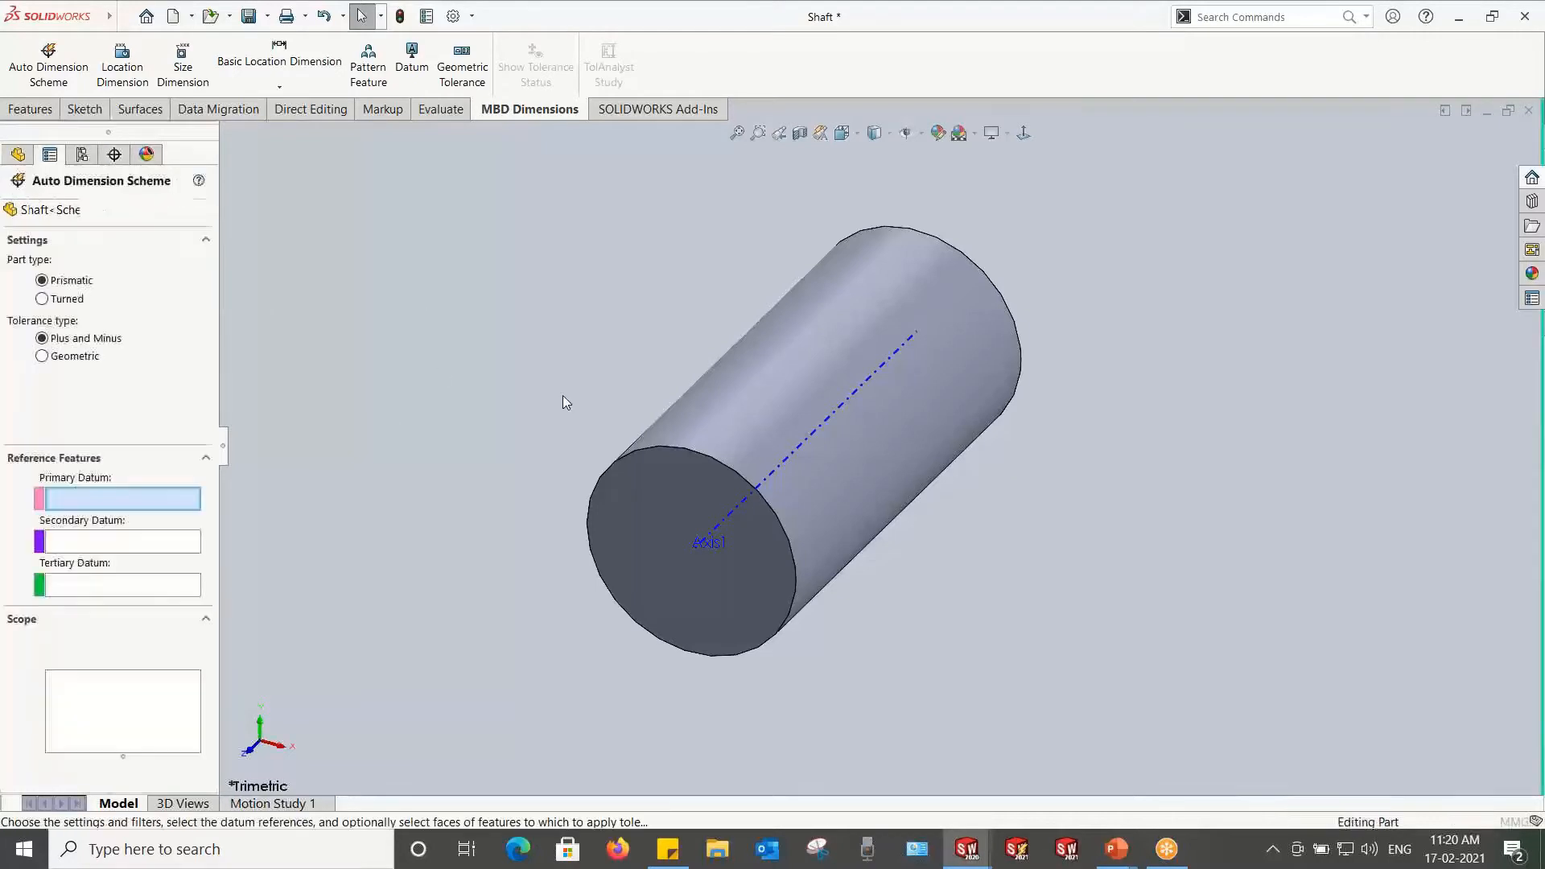
click(802, 445)
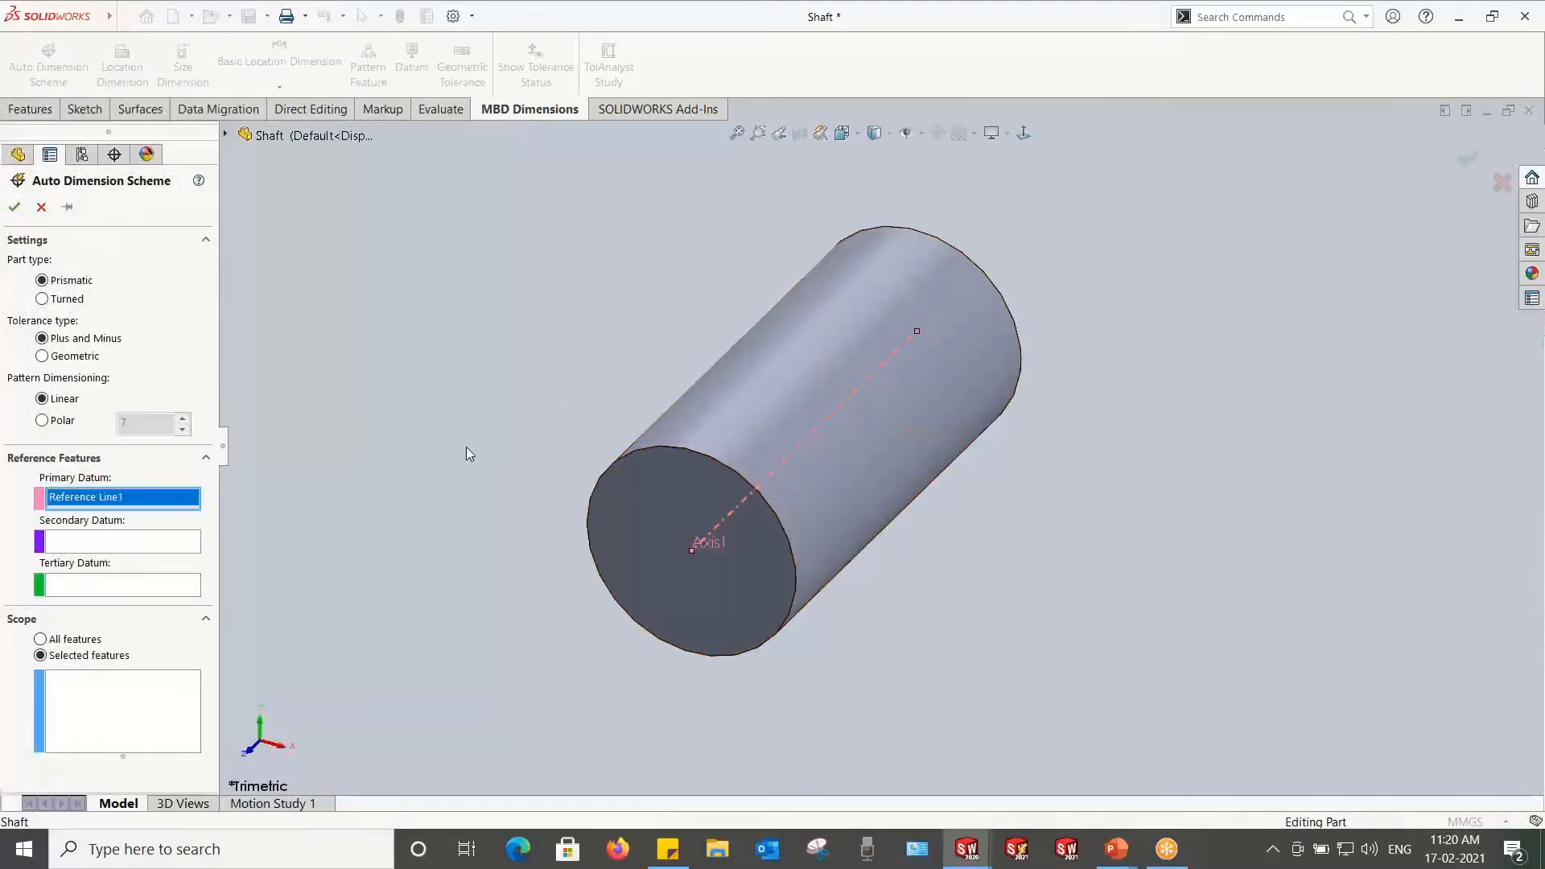
click(41, 298)
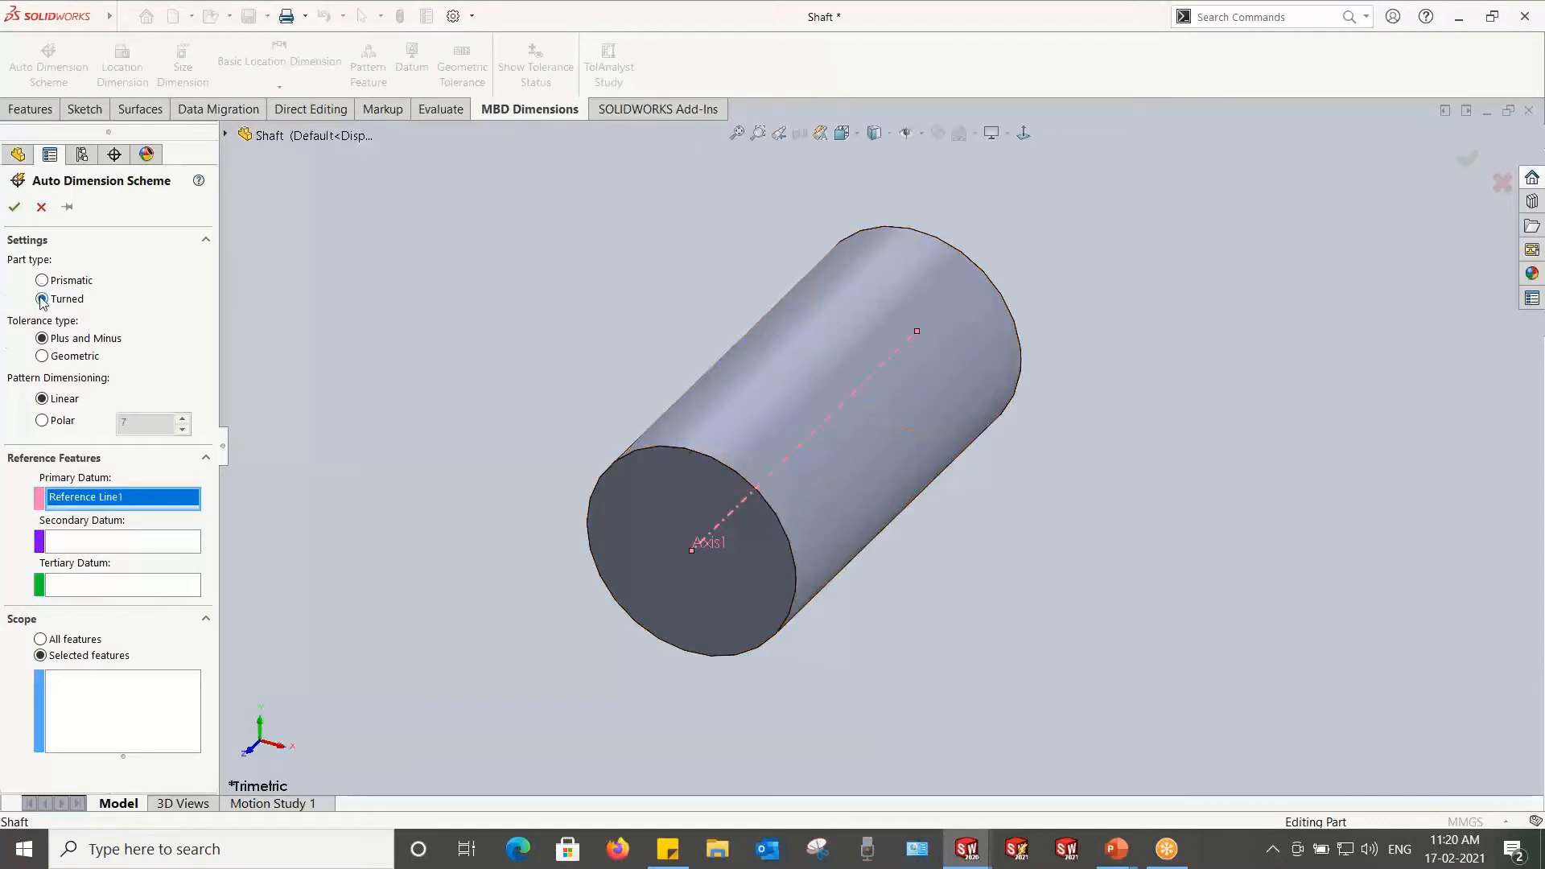
click(41, 356)
click(42, 339)
click(103, 702)
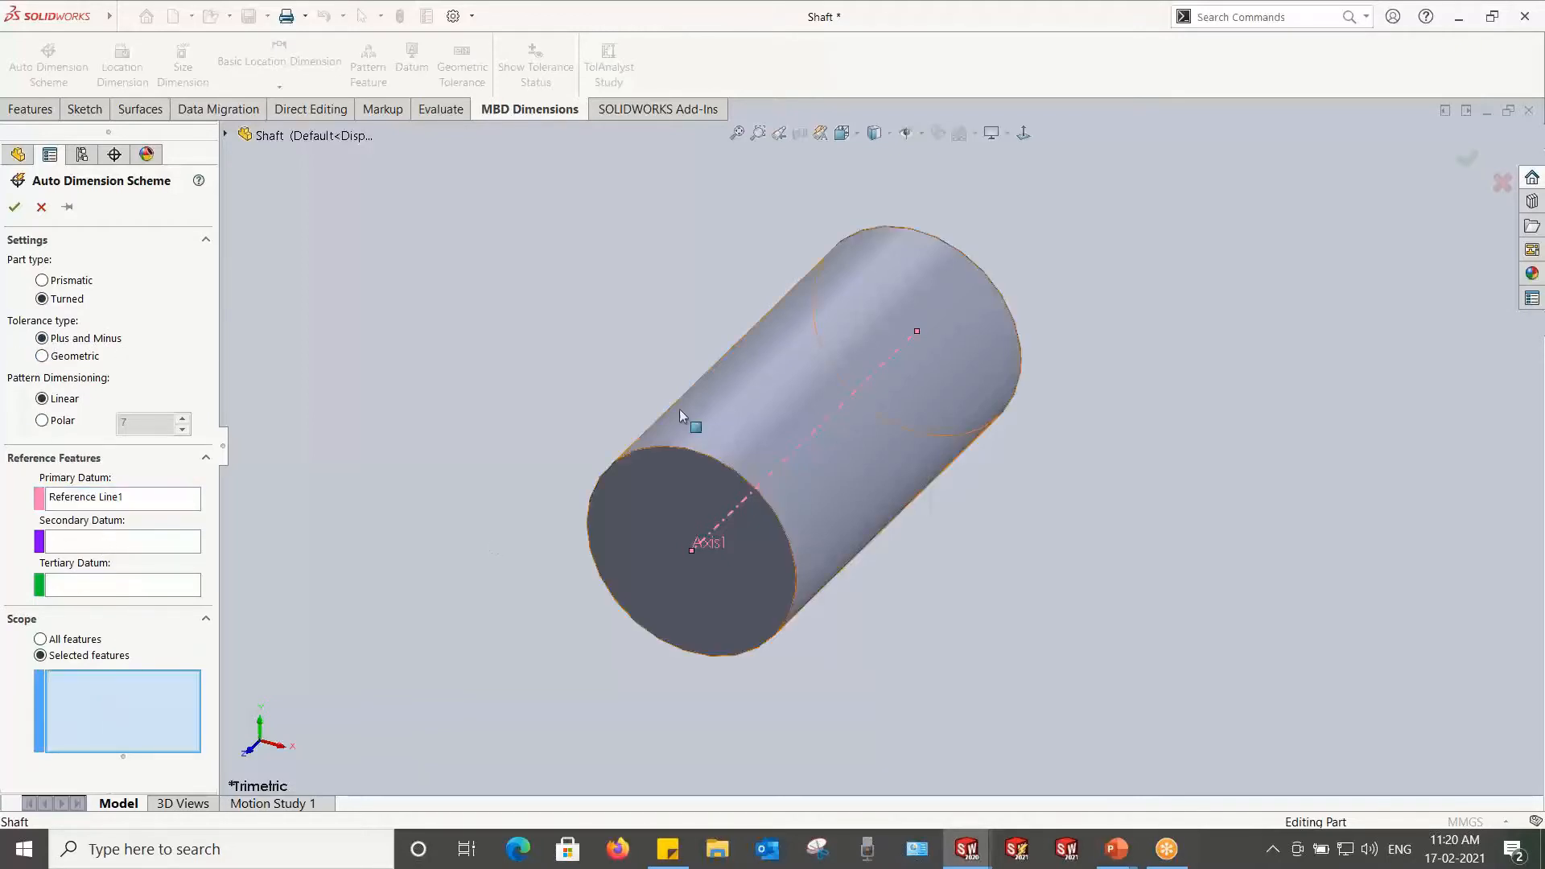
click(813, 395)
click(15, 207)
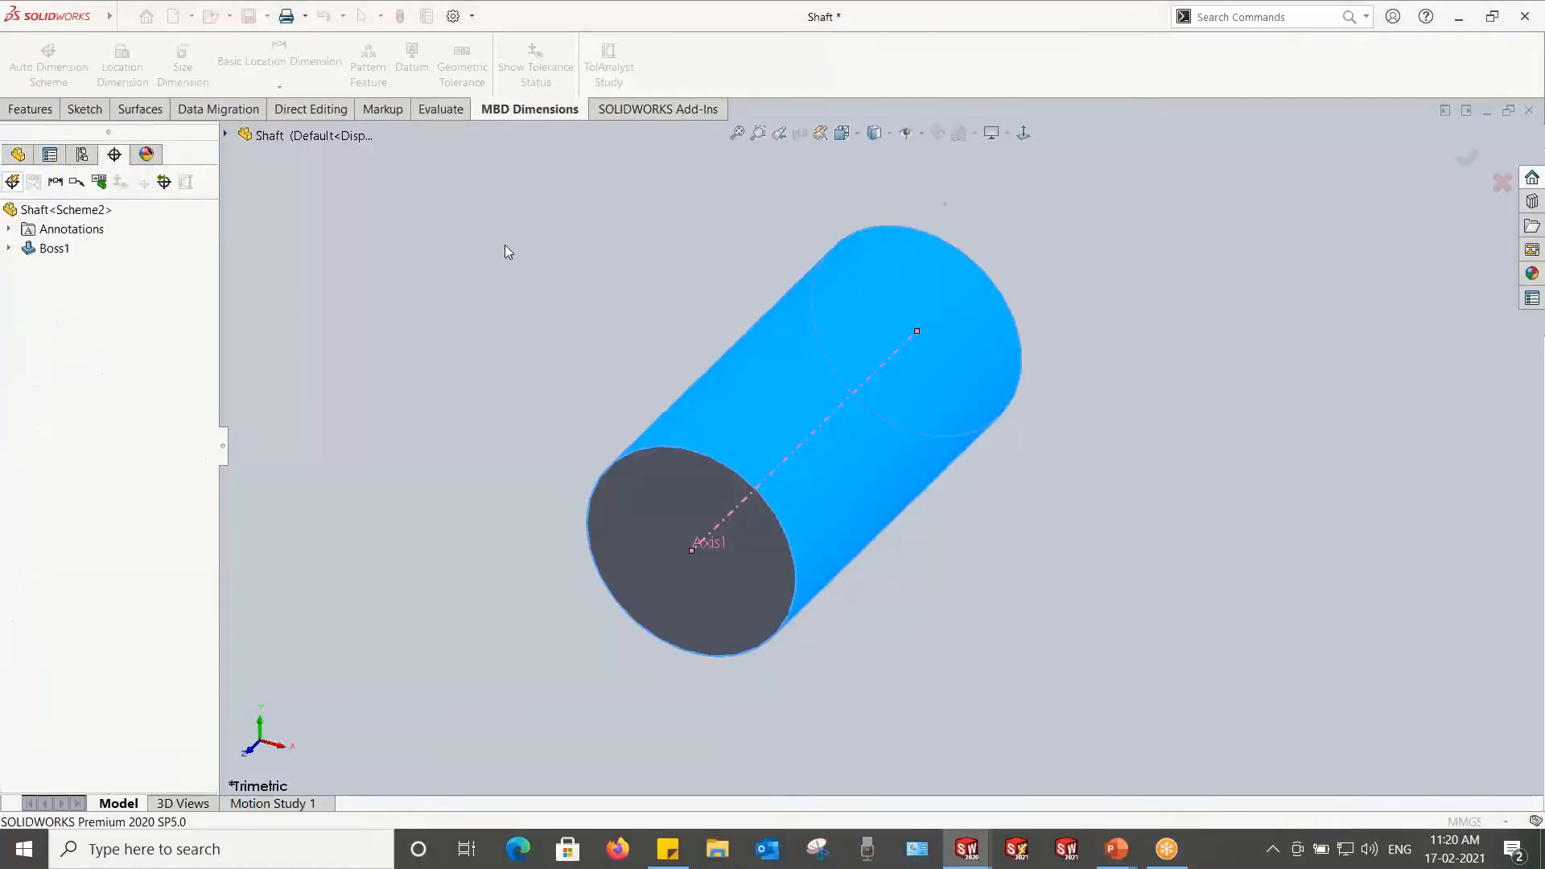
Step: Place the shaft's new diameter dimension clear of the model, below the far end of the cylinder
middle_drag(552, 321, 462, 241)
scroll(483, 248, up, 1)
drag(1047, 342, 1134, 542)
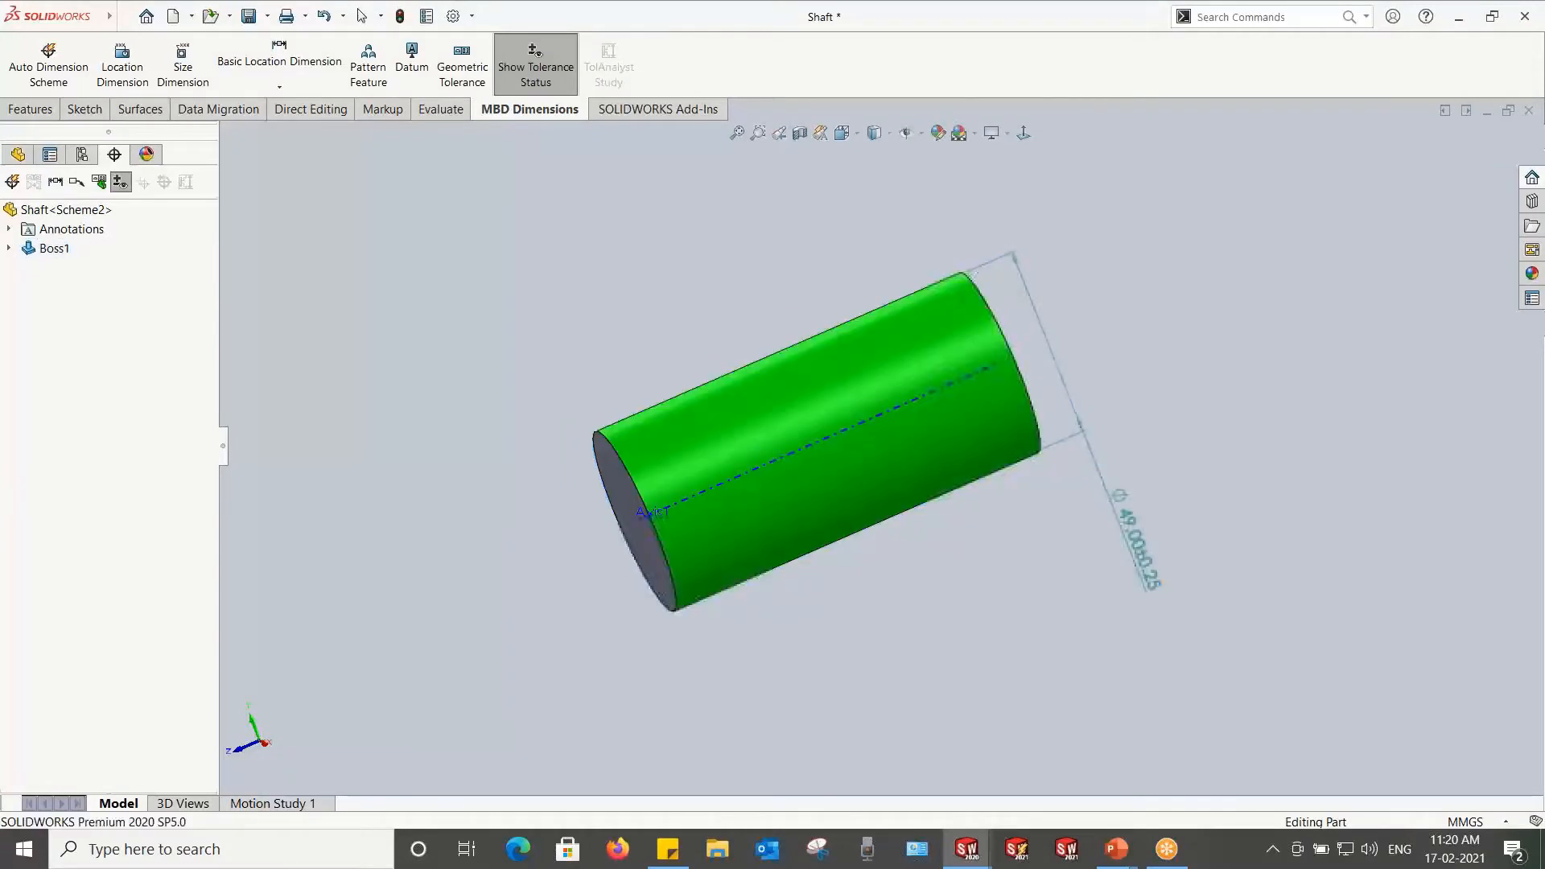
Step: Save the Shaft part and close it to return to the Hole-Shaft assembly
click(249, 16)
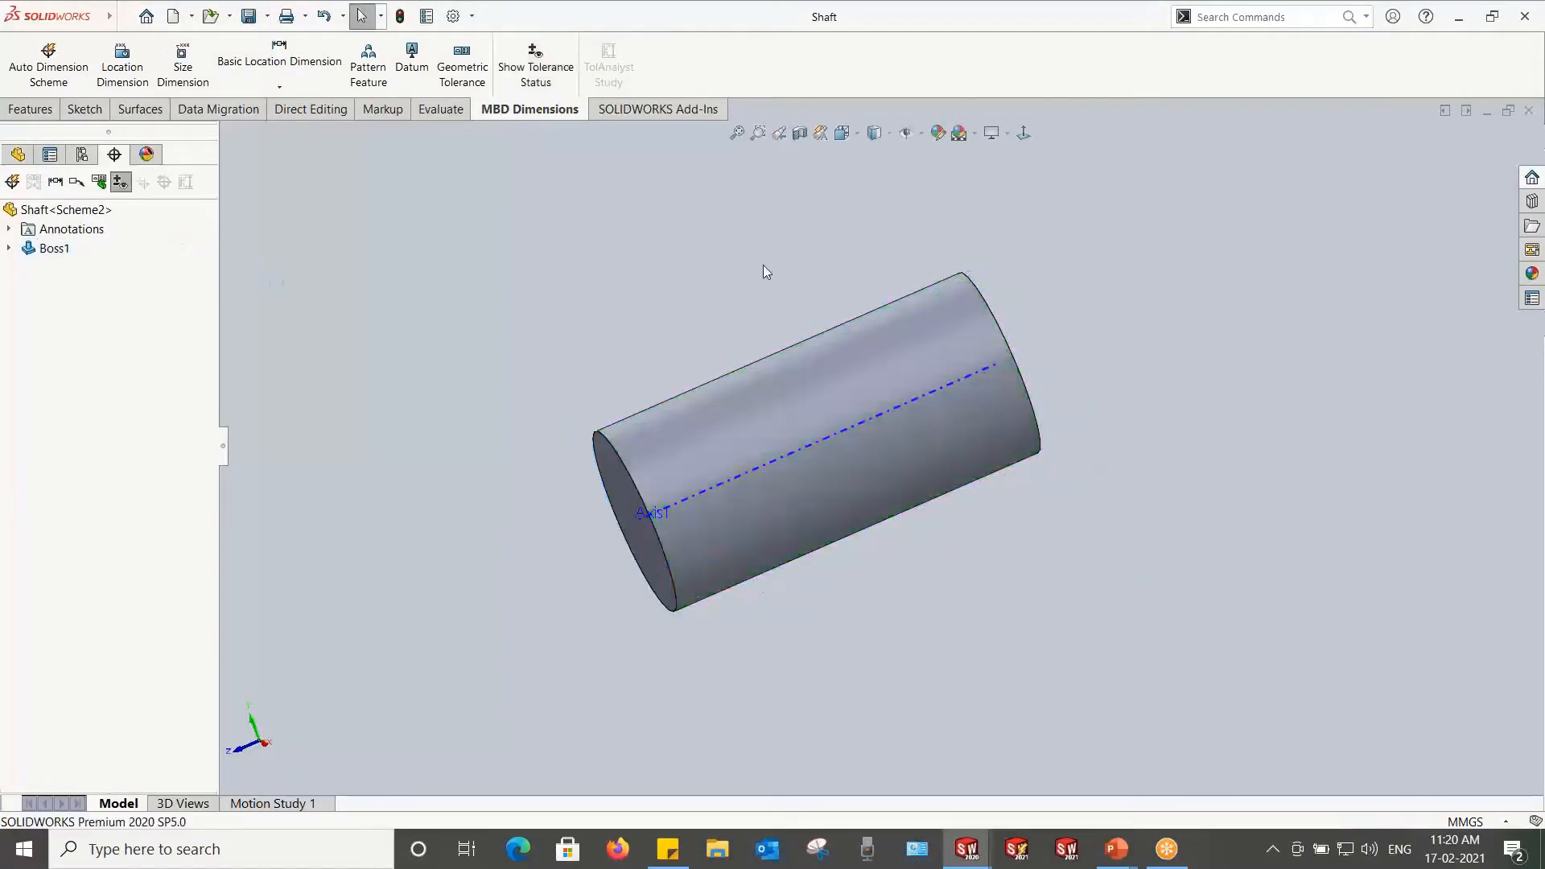
middle_drag(718, 262, 788, 312)
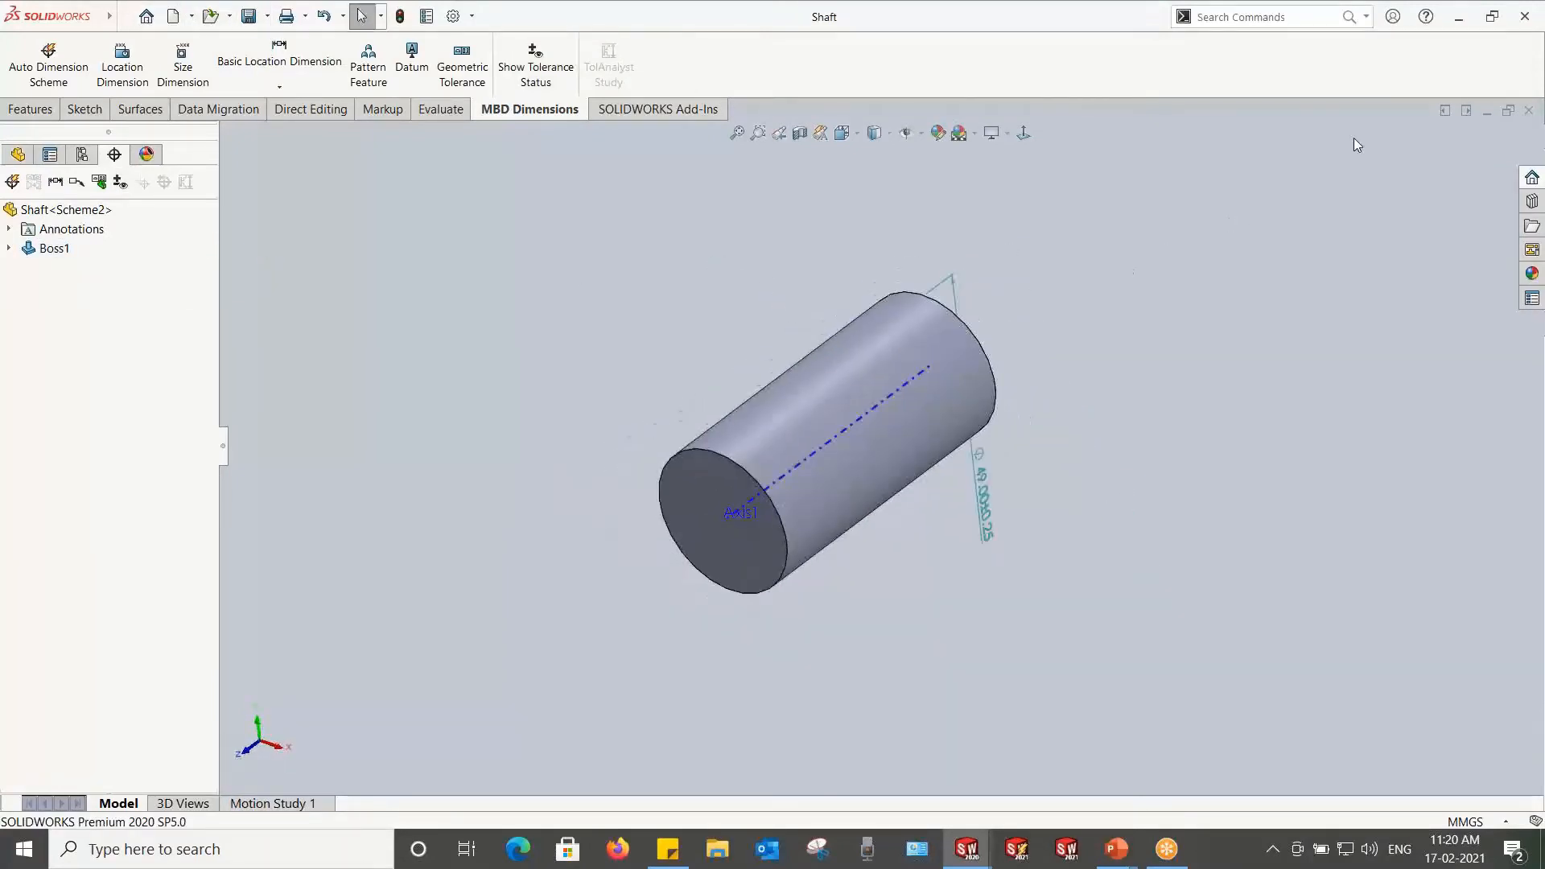
click(1530, 111)
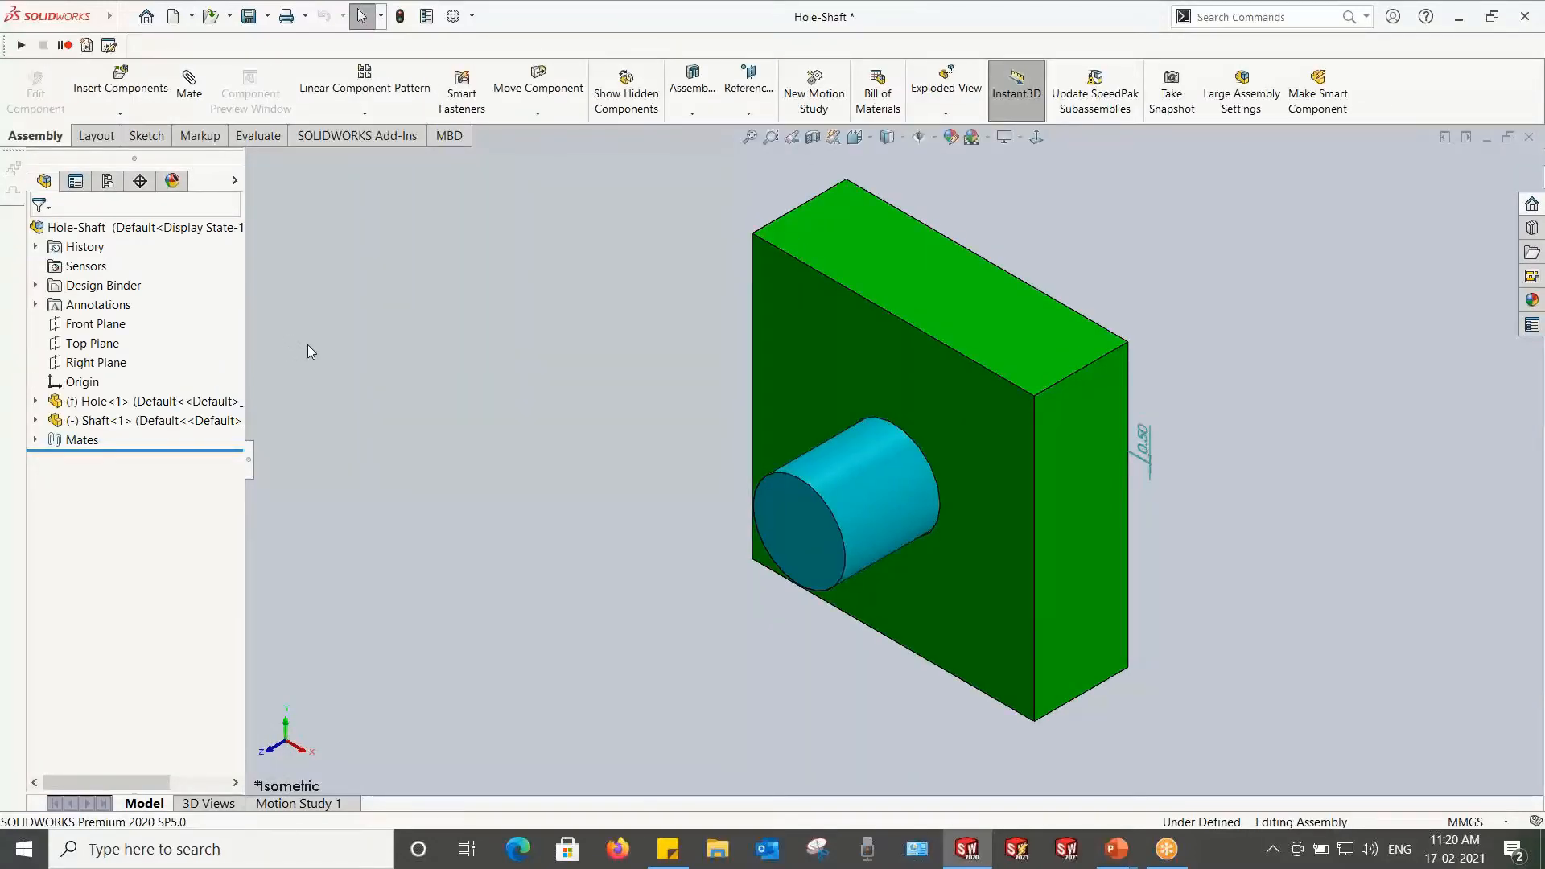
key(alt+Tab)
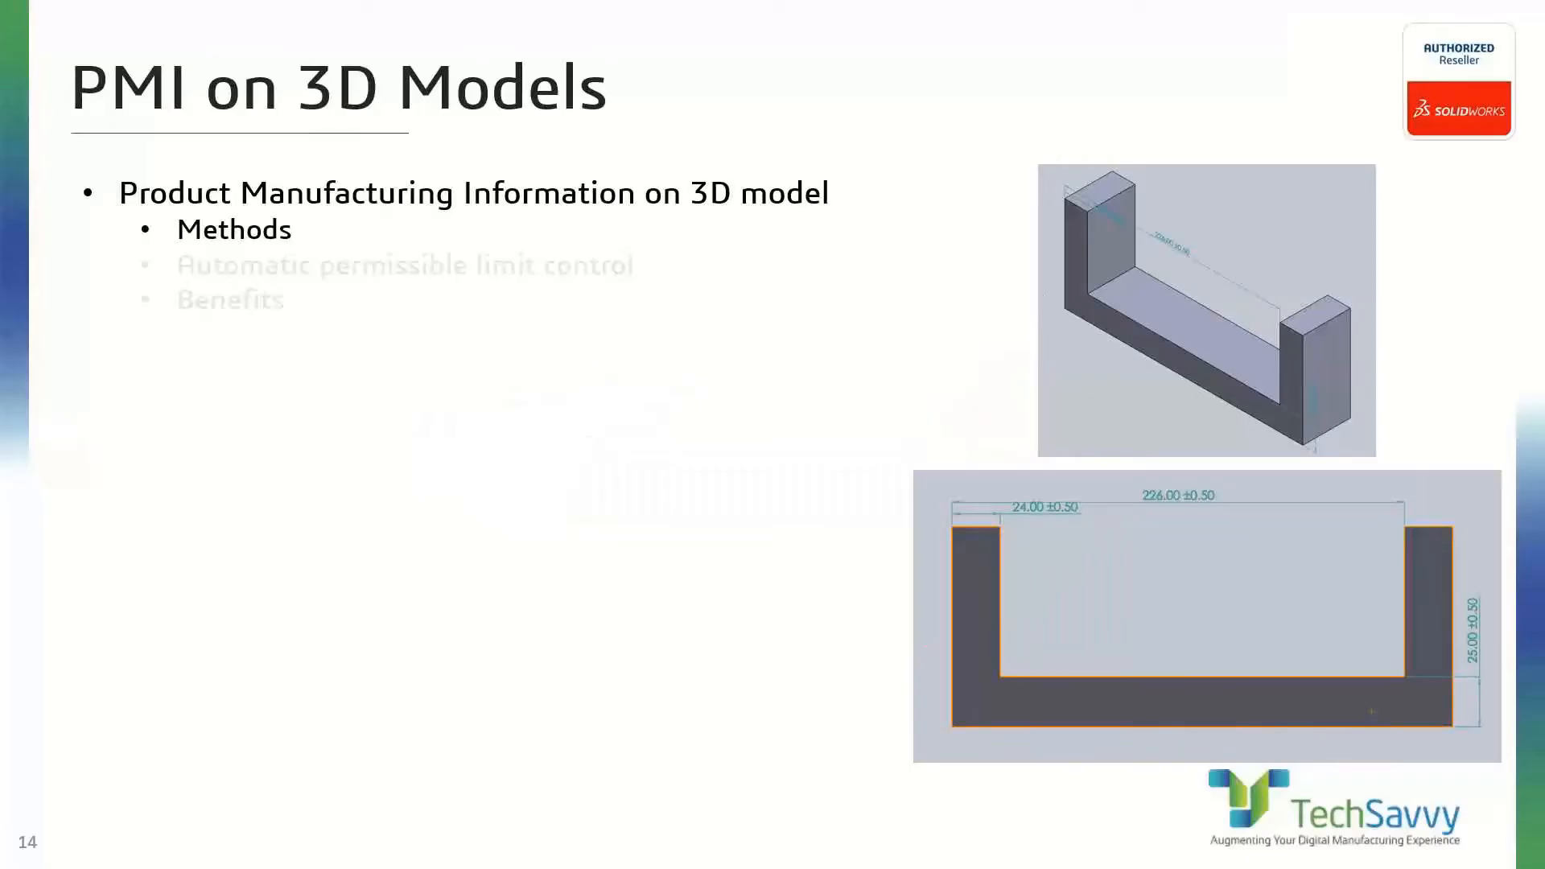
key(Right)
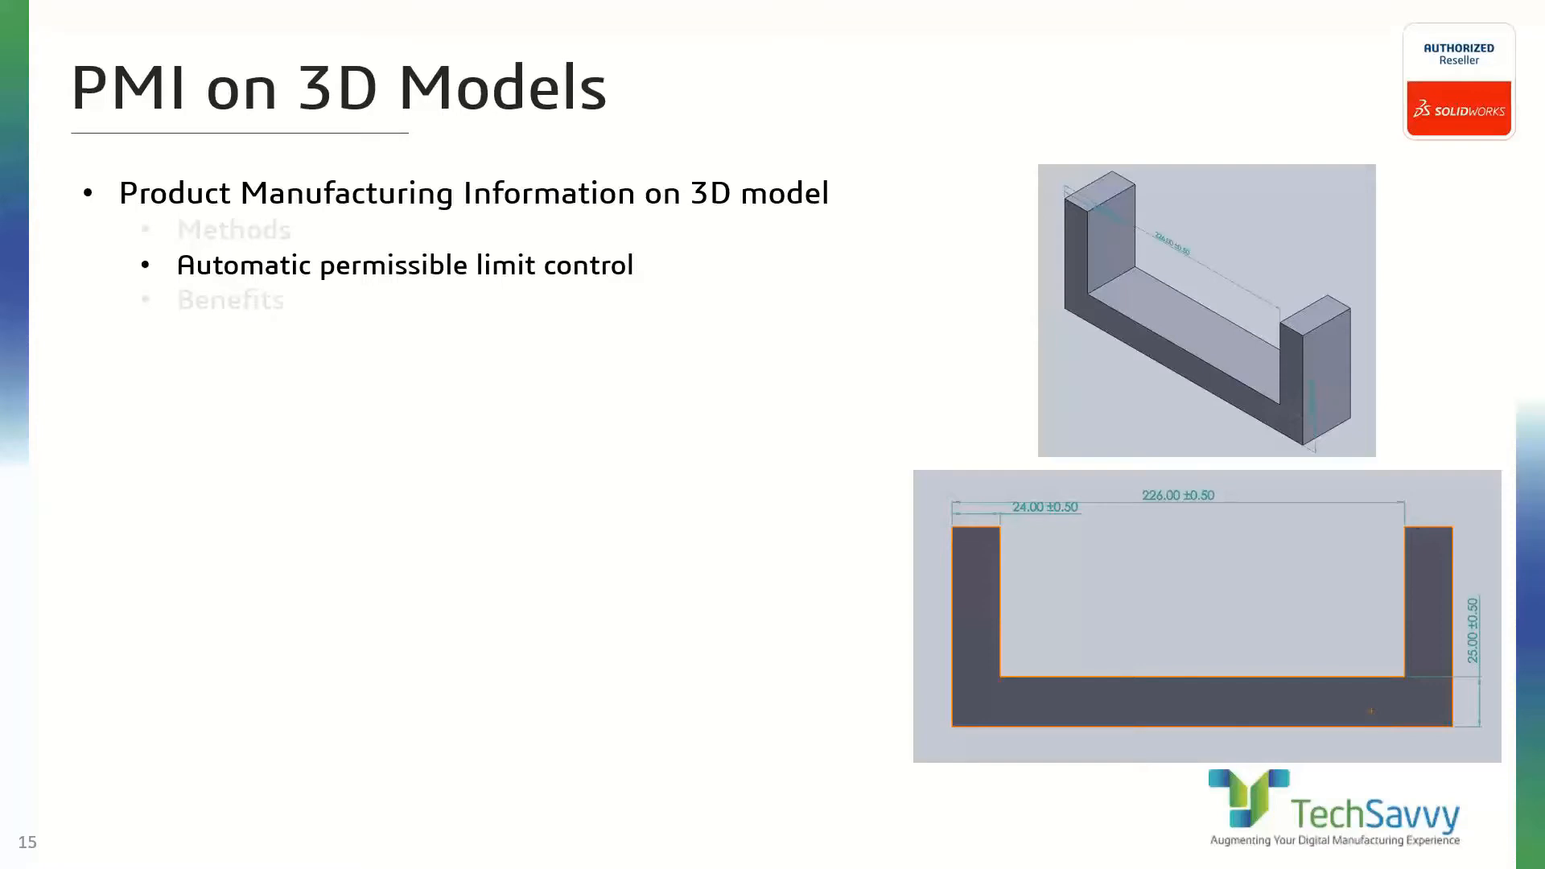
key(alt+Tab)
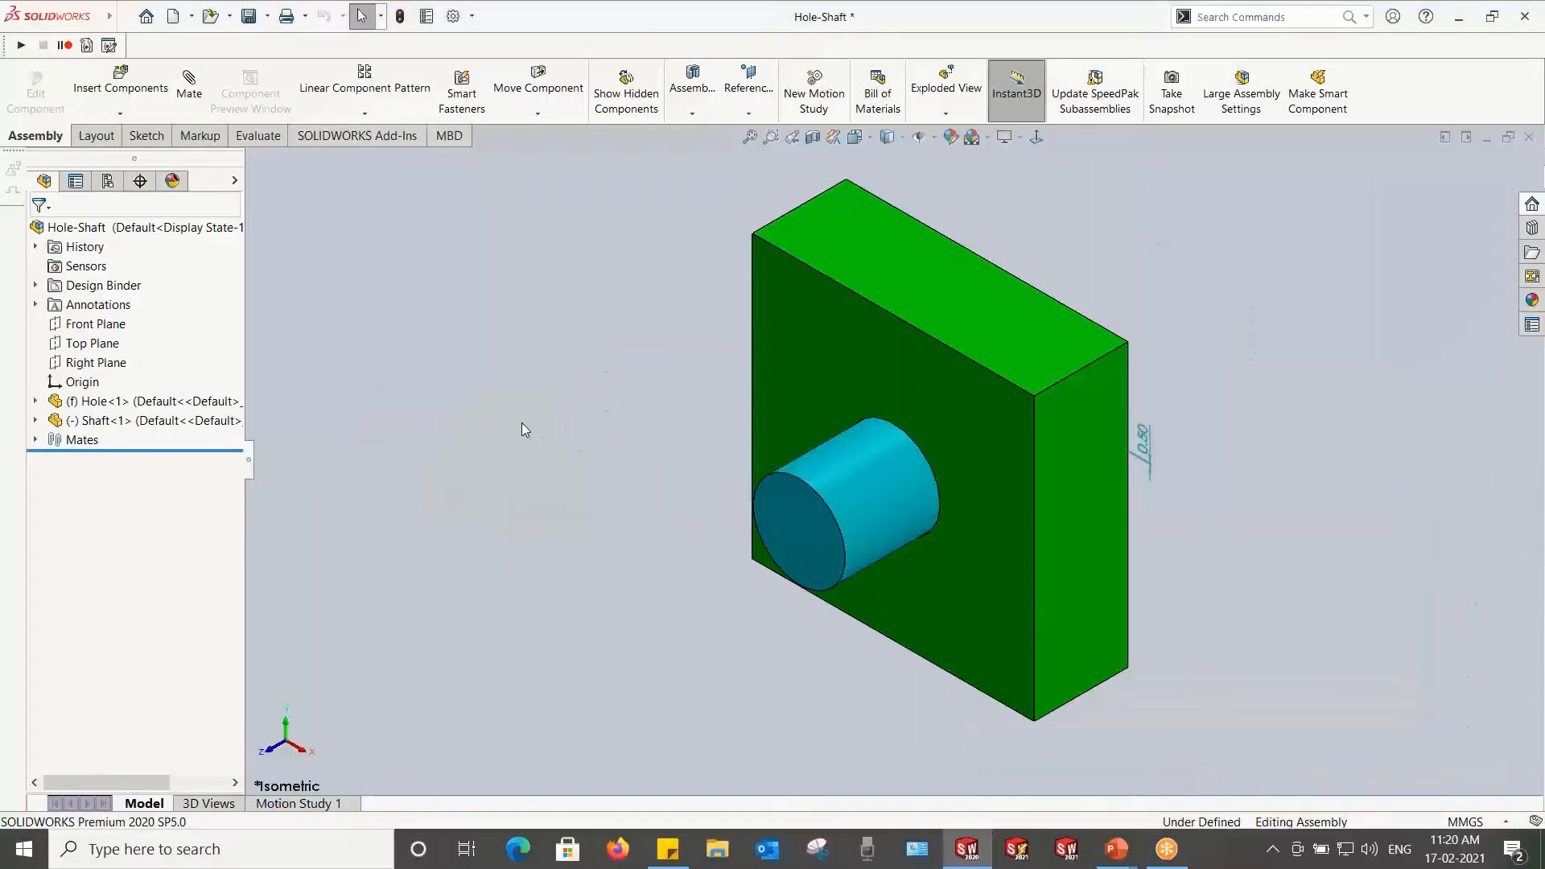
Step: Close the Hole-Shaft assembly, saving all modified documents, and open the Shaft part on its own
click(1529, 137)
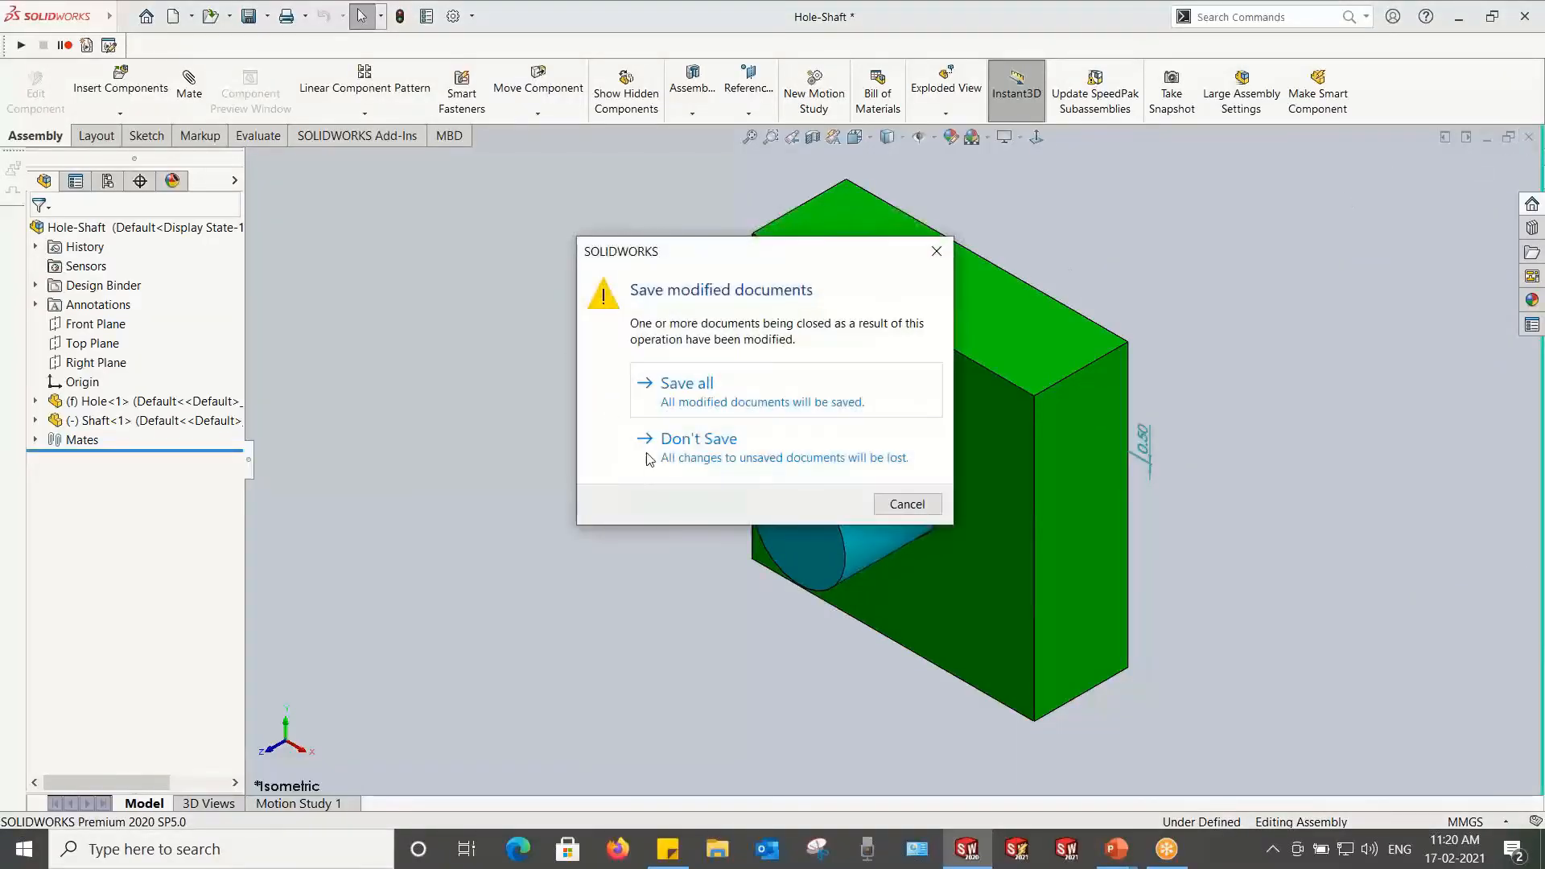
click(670, 392)
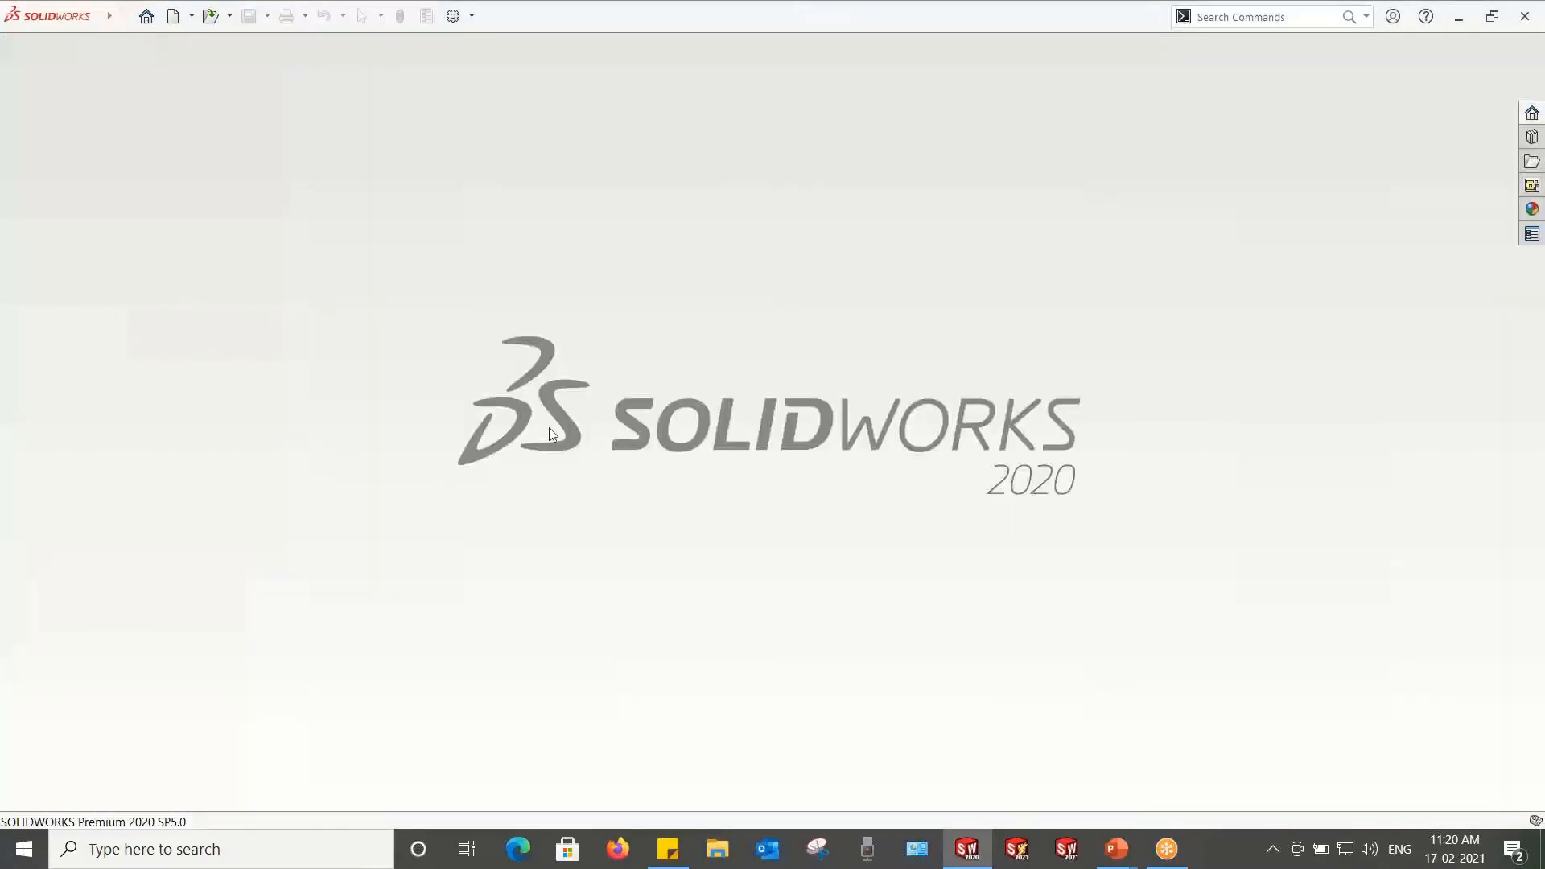
click(368, 339)
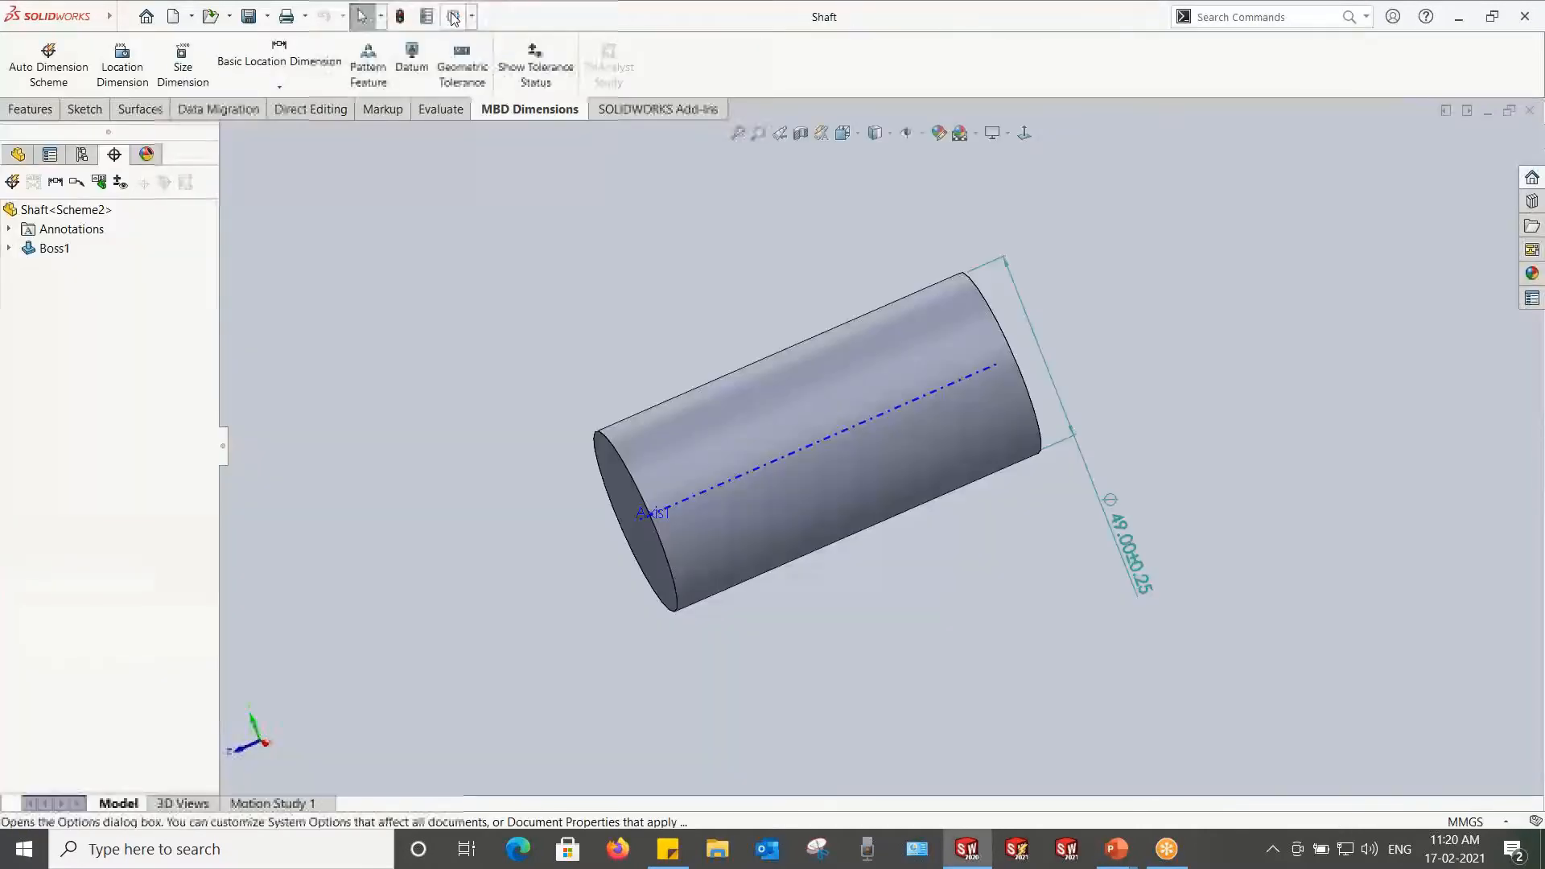
Step: Review the Shaft's DimXpert document properties, from size, location and chain dimensions to chamfer controls and display options, and close the part
click(455, 18)
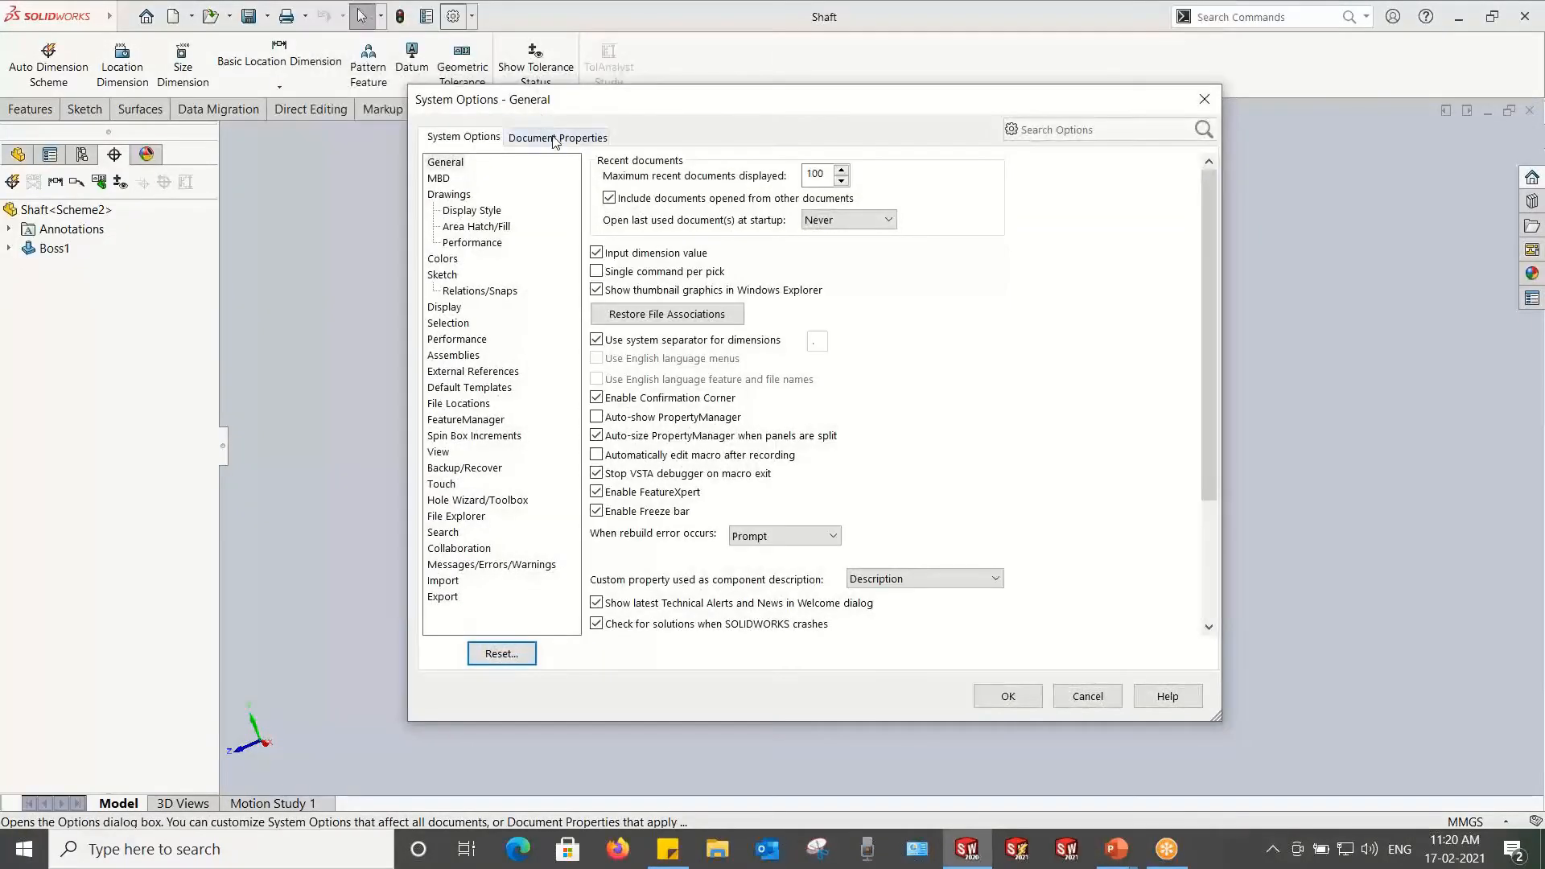
click(554, 140)
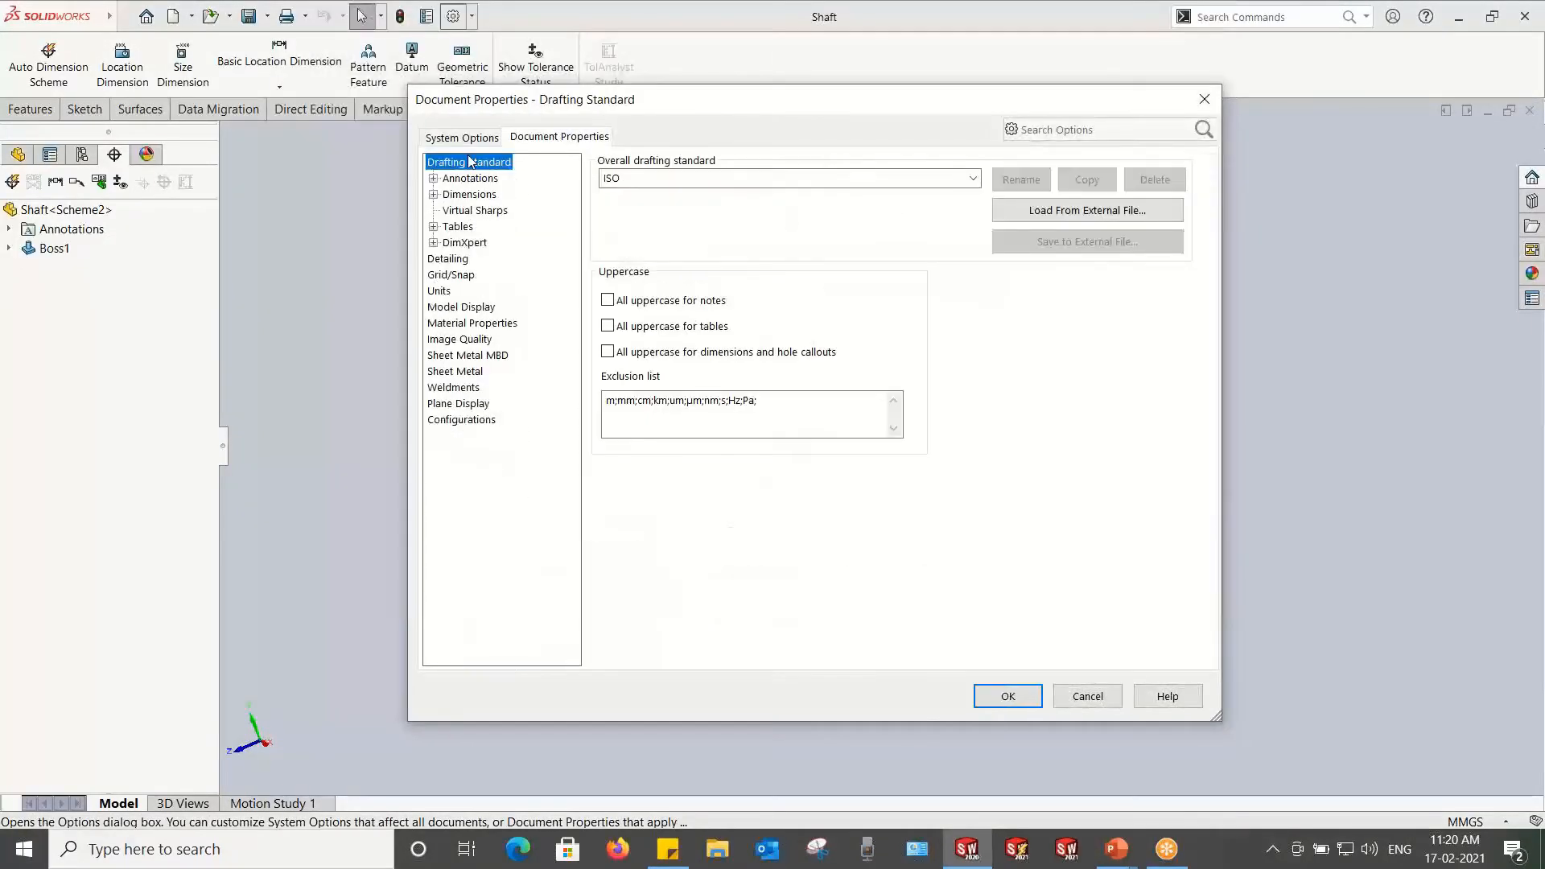
click(434, 243)
click(477, 261)
click(479, 277)
click(487, 293)
click(490, 308)
click(491, 324)
click(491, 340)
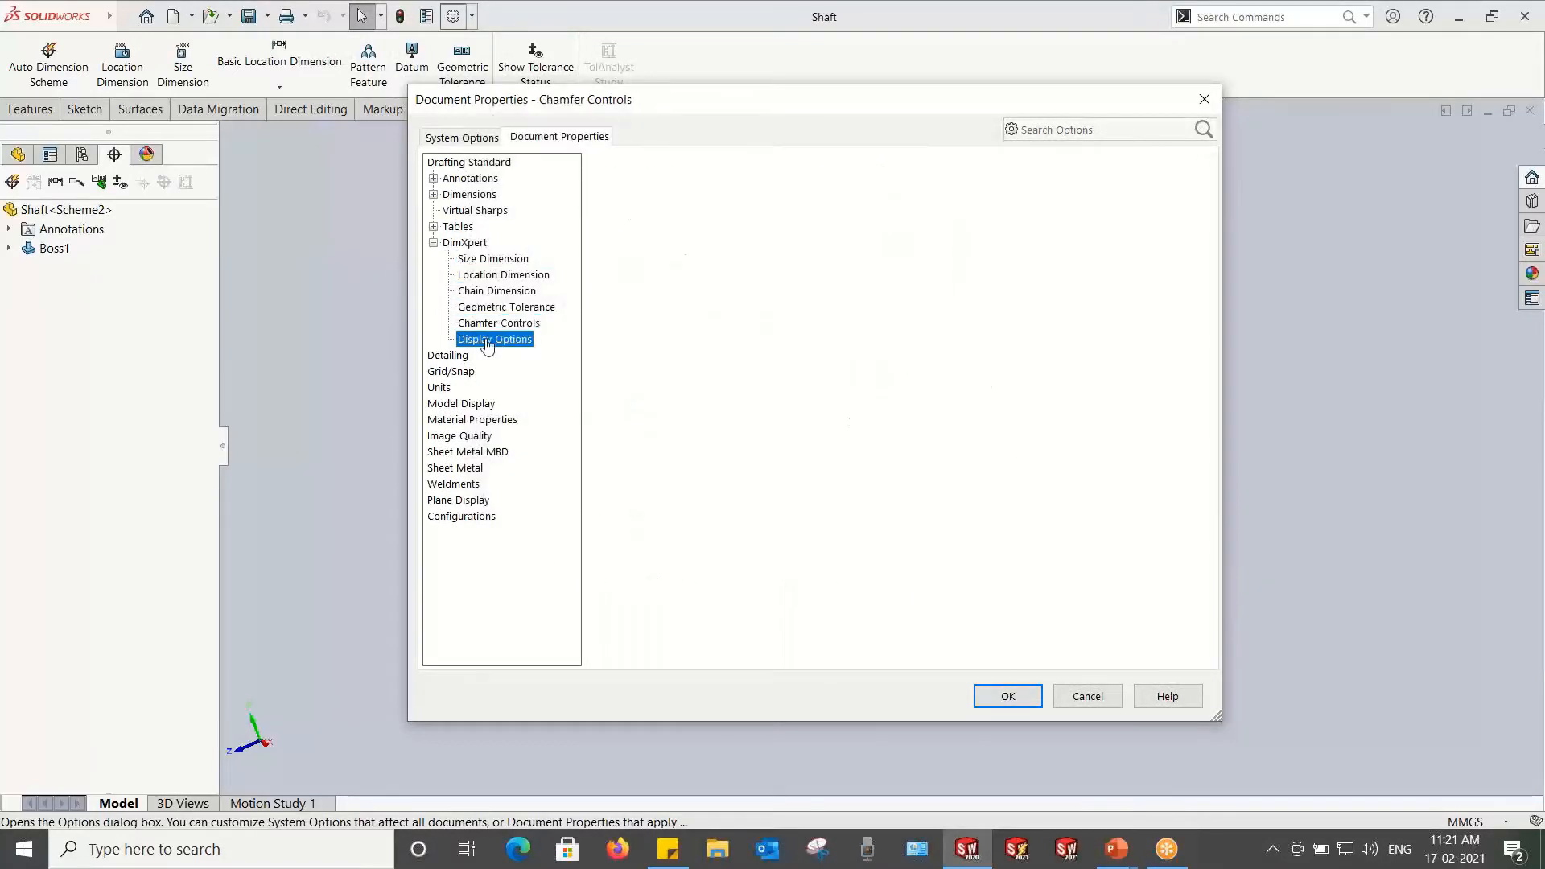
click(1204, 99)
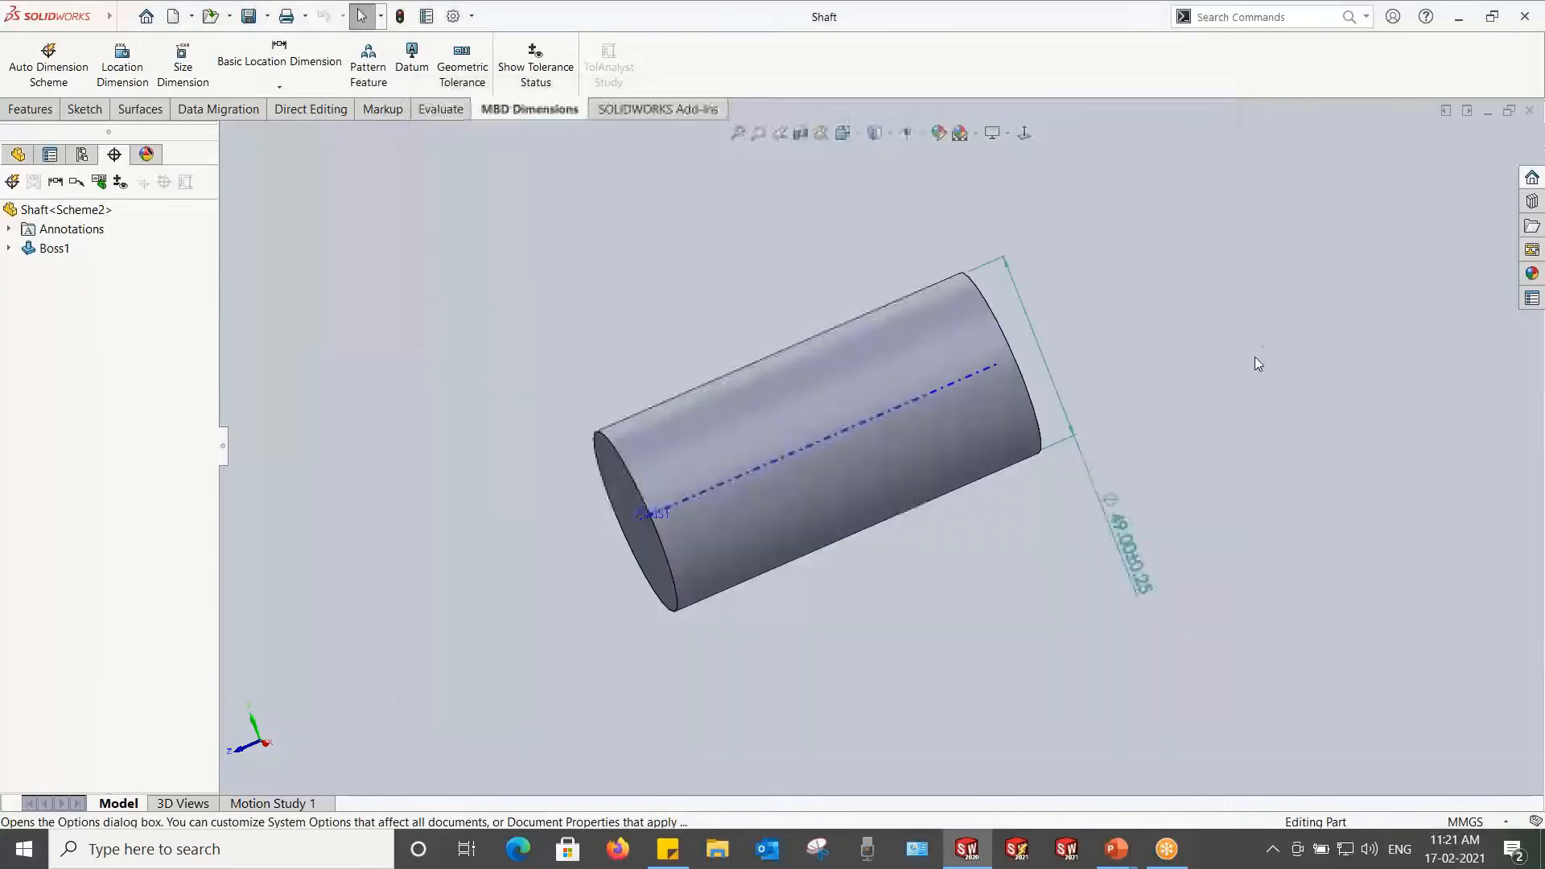
click(1530, 110)
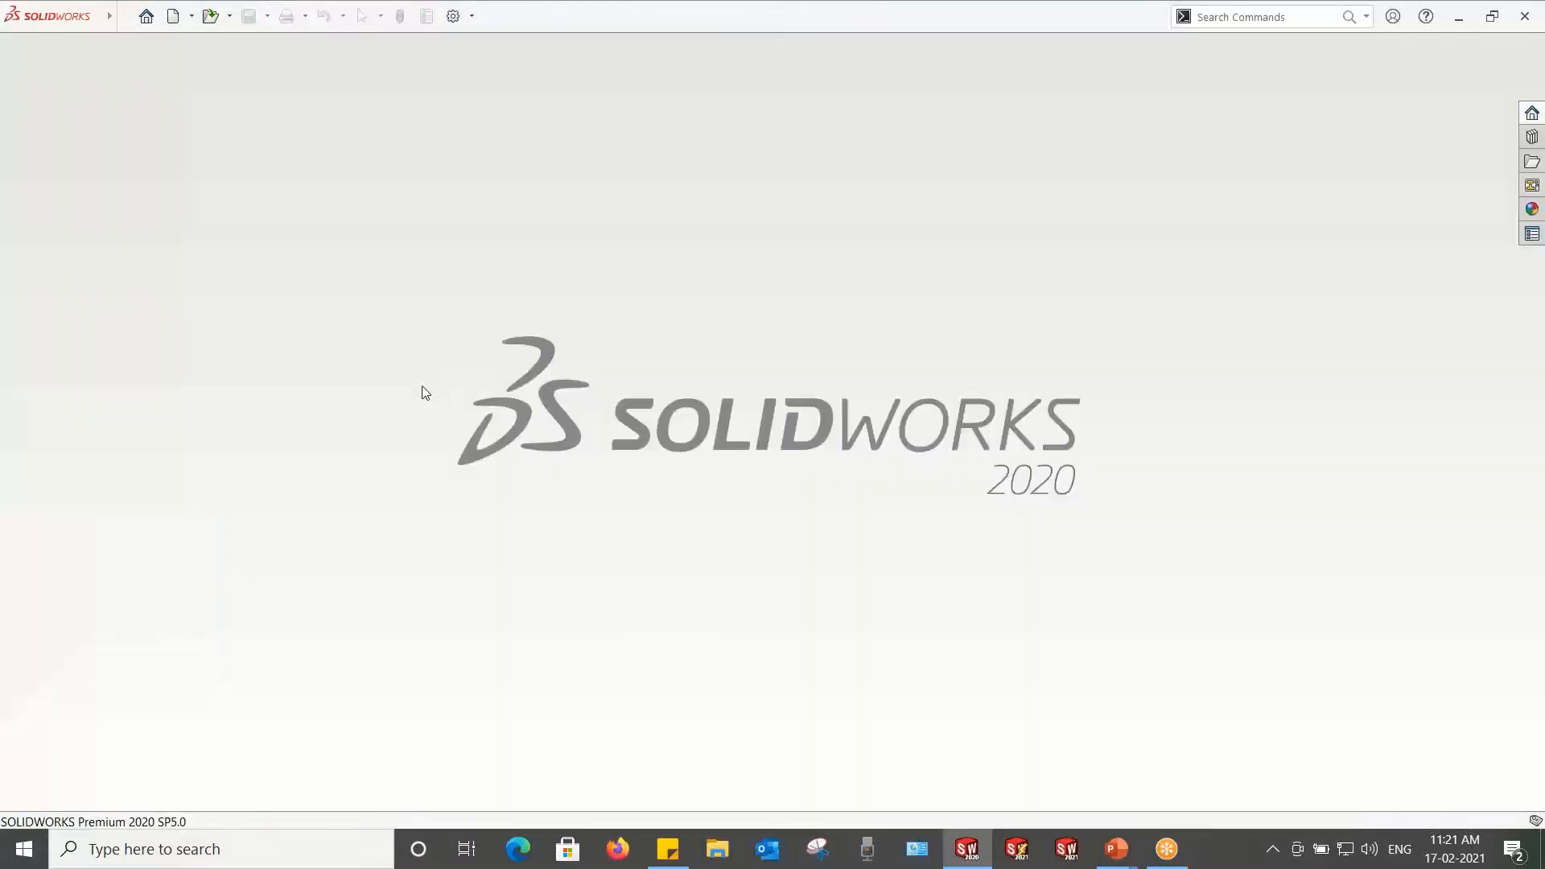
key(alt+Tab)
key(Right)
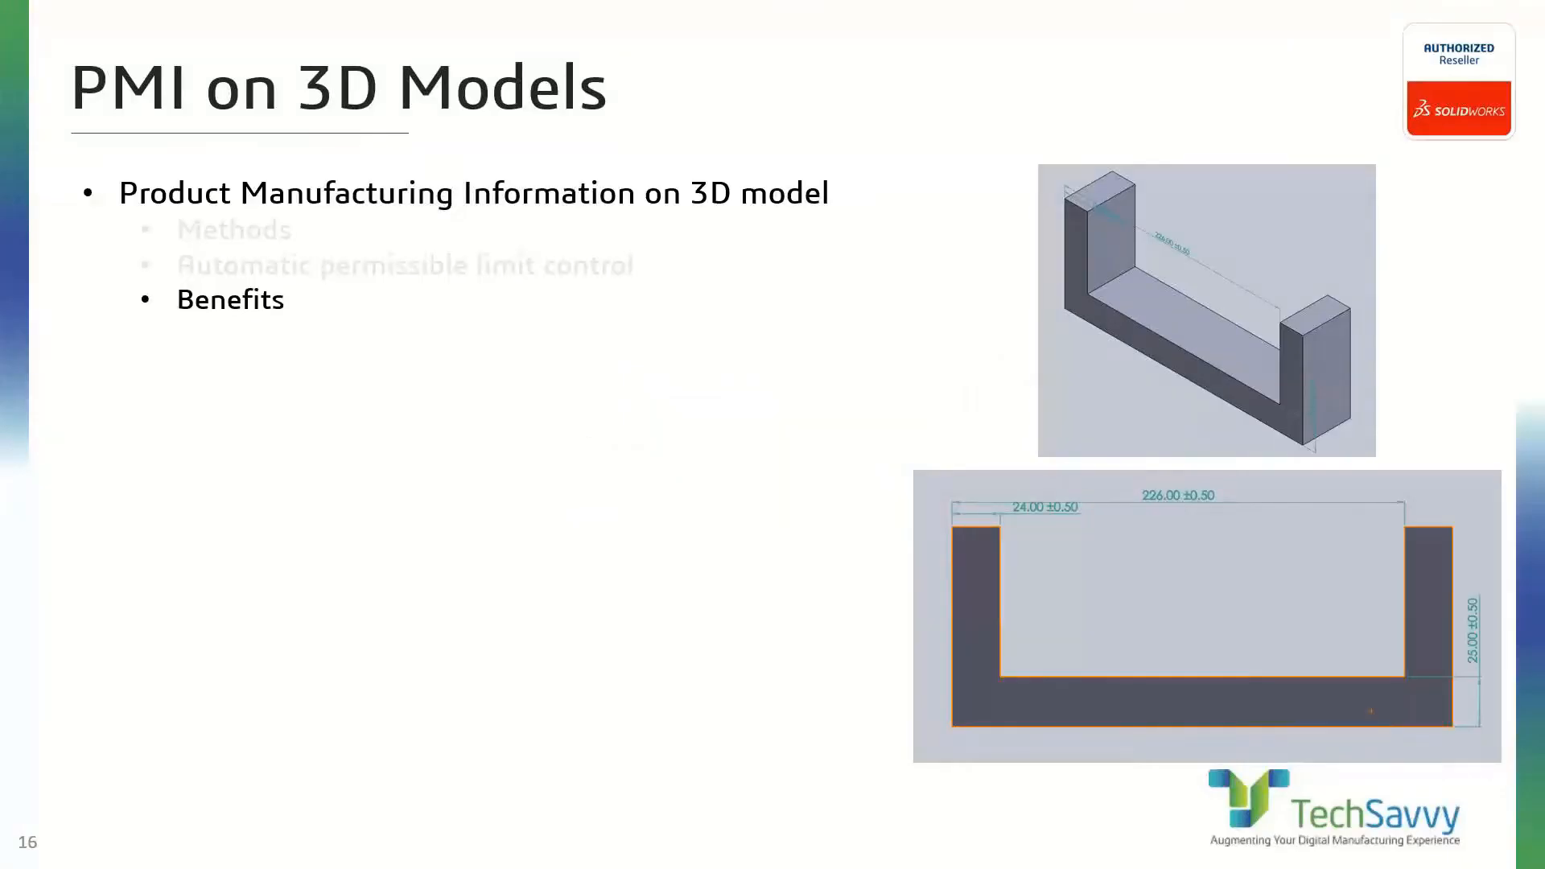
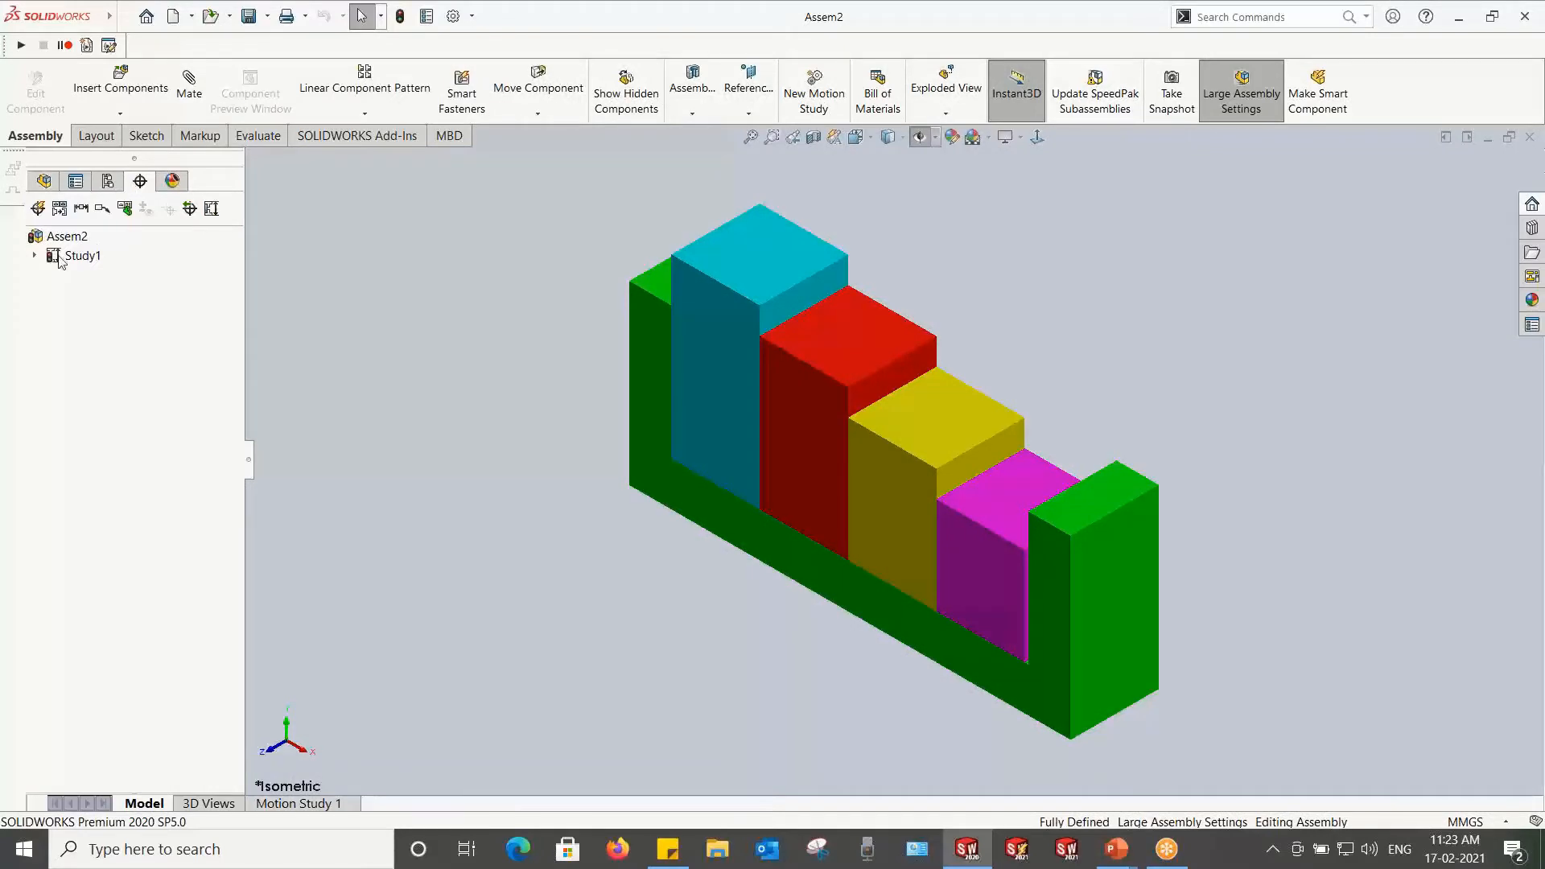
Step: Delete the existing tolerance study Study1 with its dependent items from the Assem2 assembly
click(61, 257)
key(Delete)
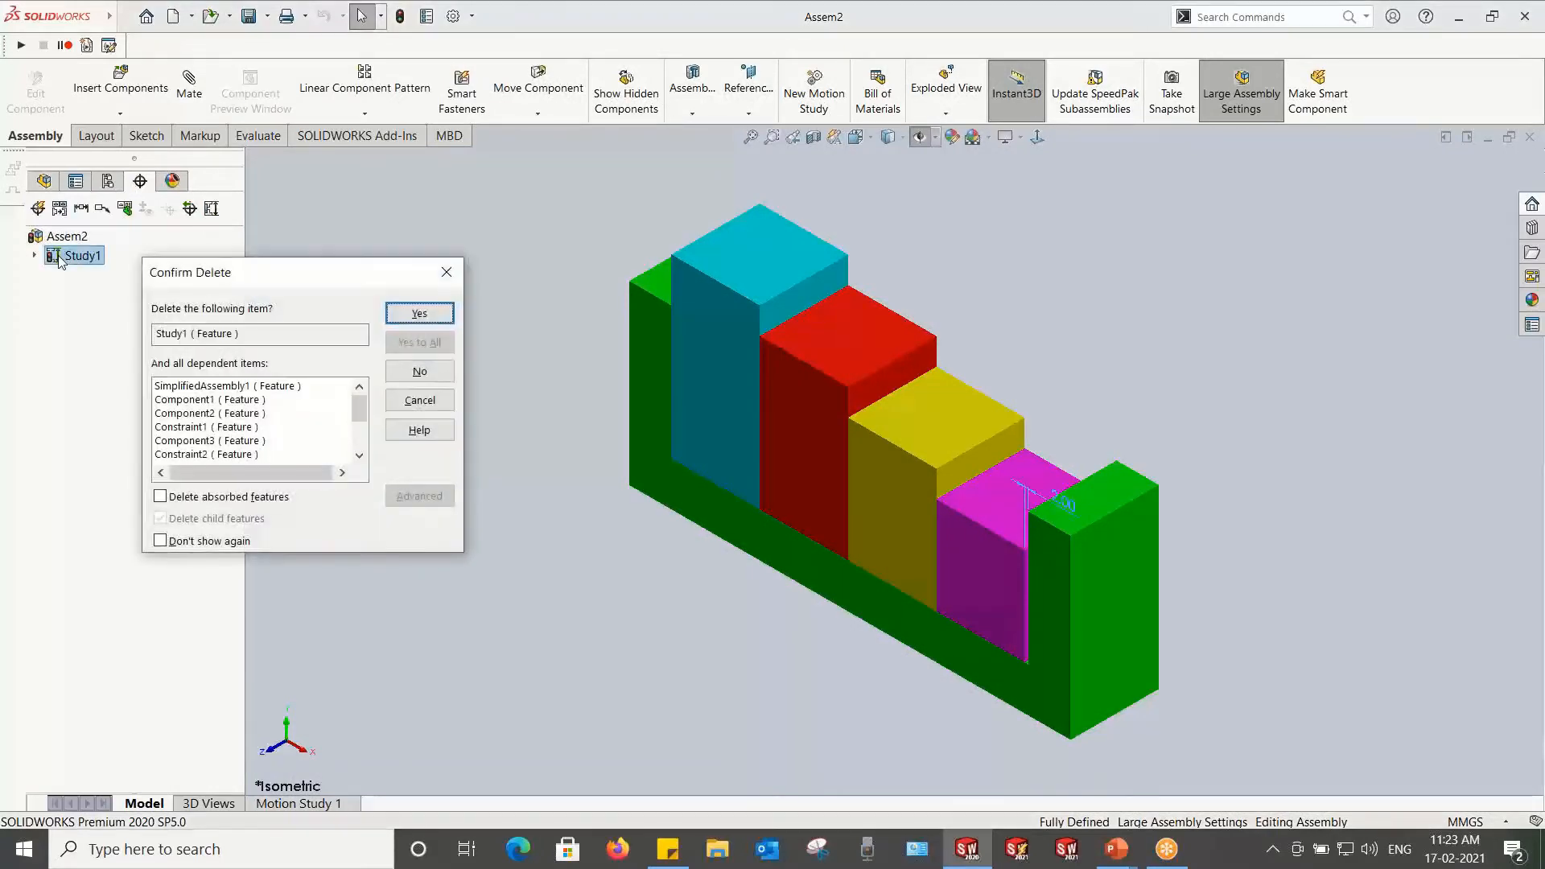
key(Return)
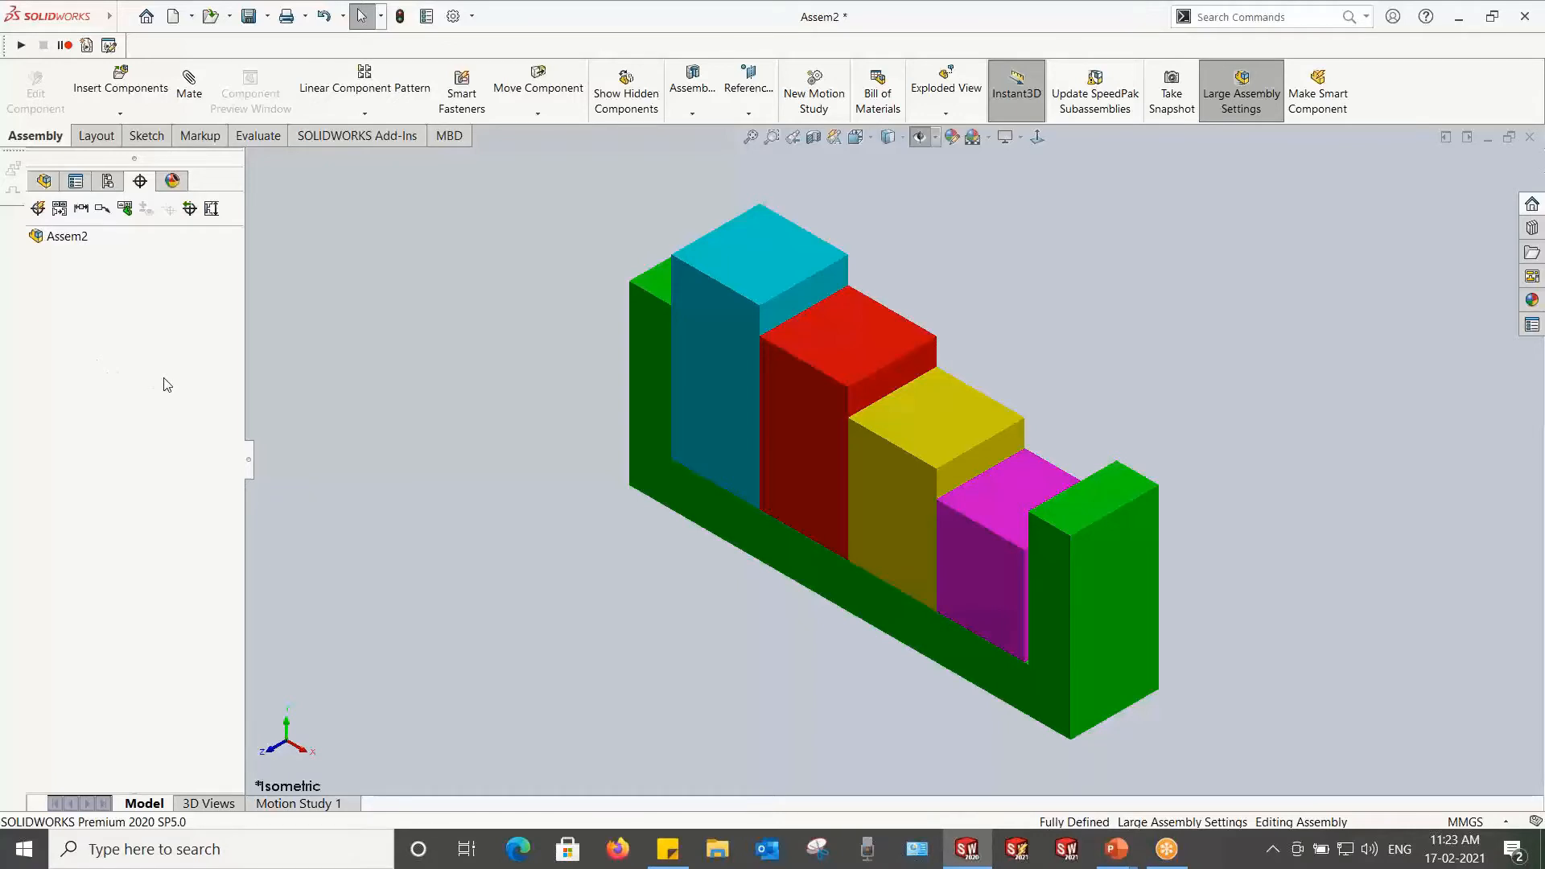
Step: Set all lightweight components of the Assem2 assembly to resolved
click(44, 182)
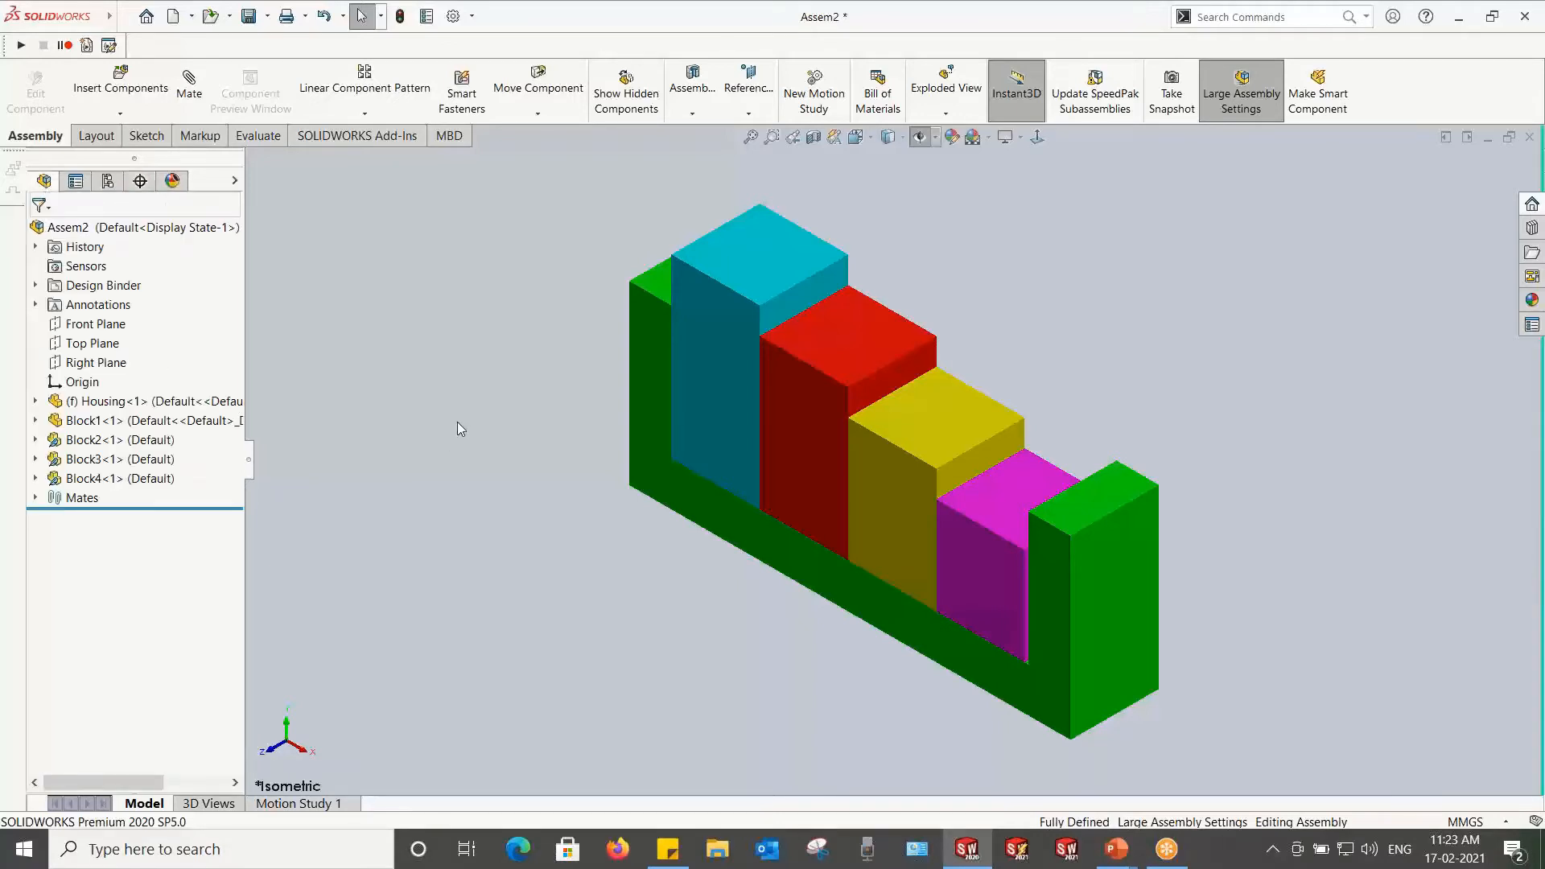
right_click(120, 231)
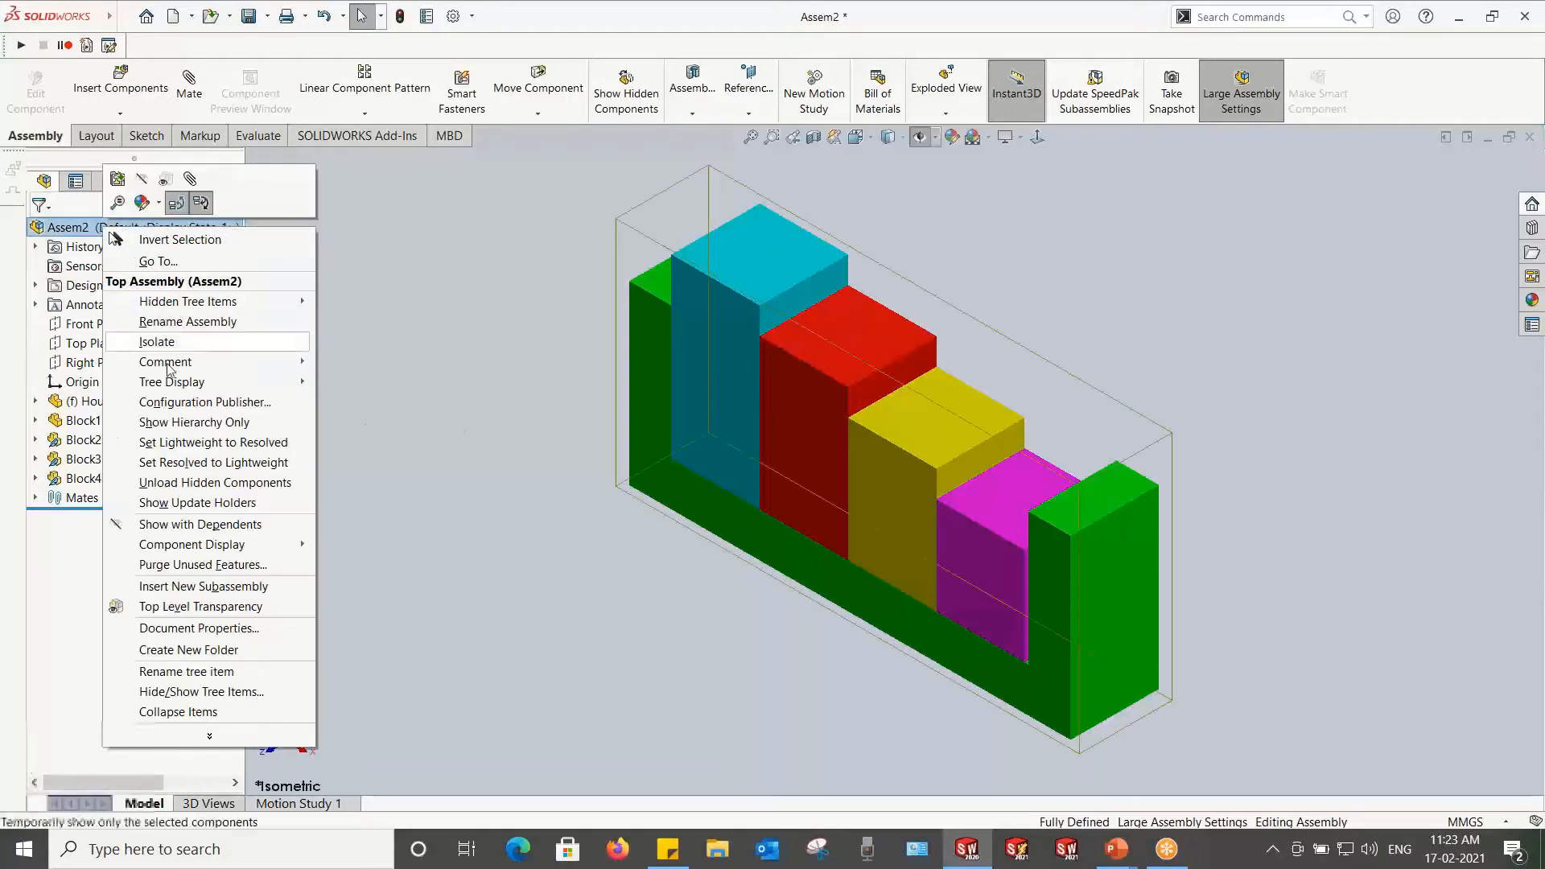
click(180, 447)
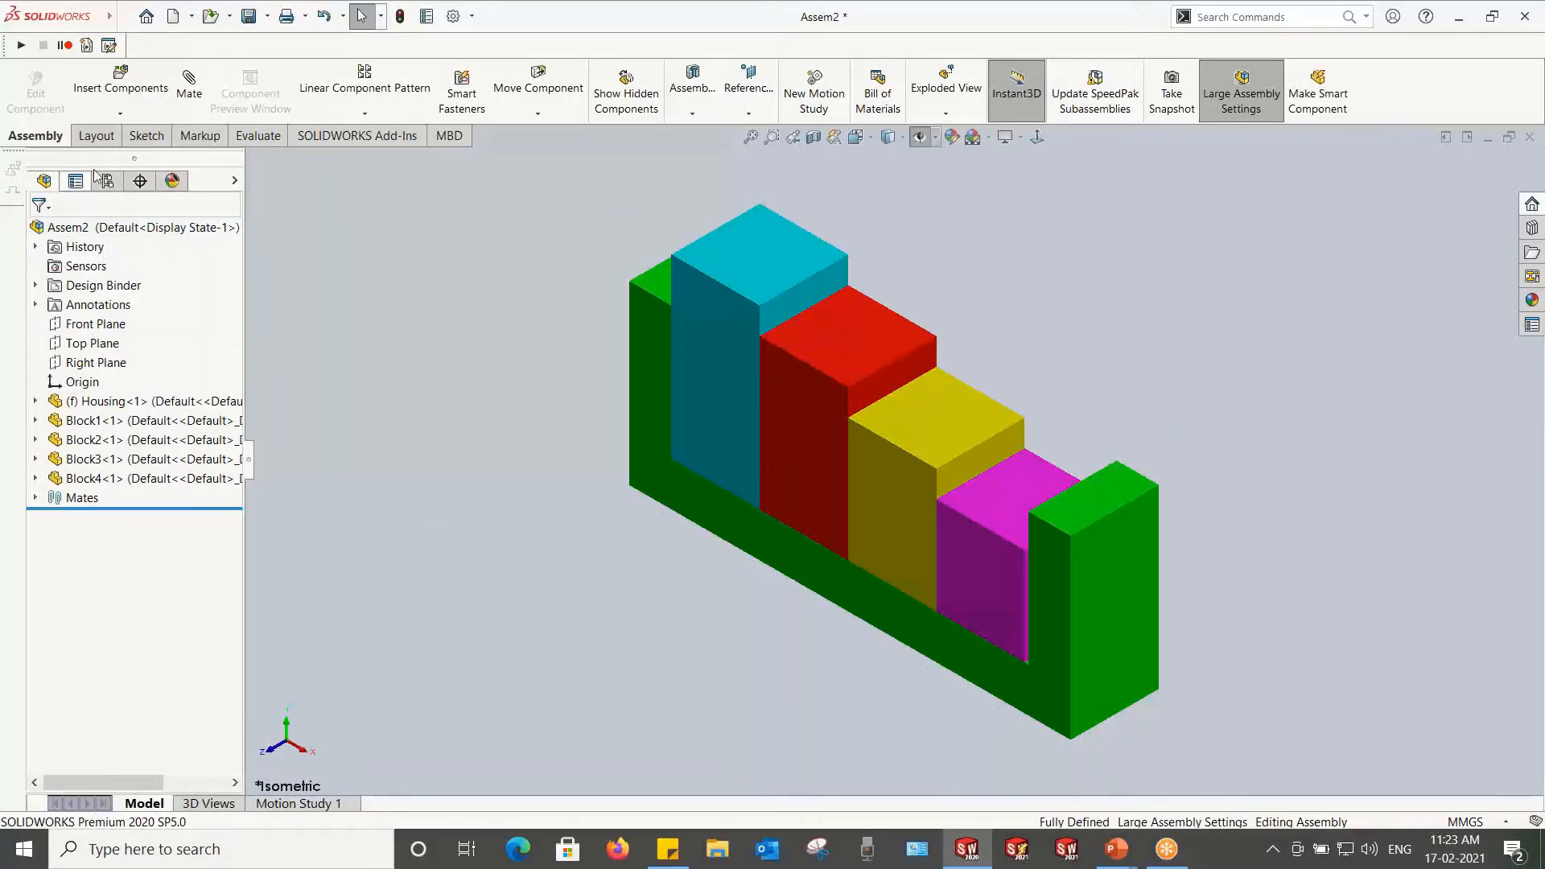
Step: Show the assembly's DimXpert tree and load the TolAnalyst add-in
click(139, 181)
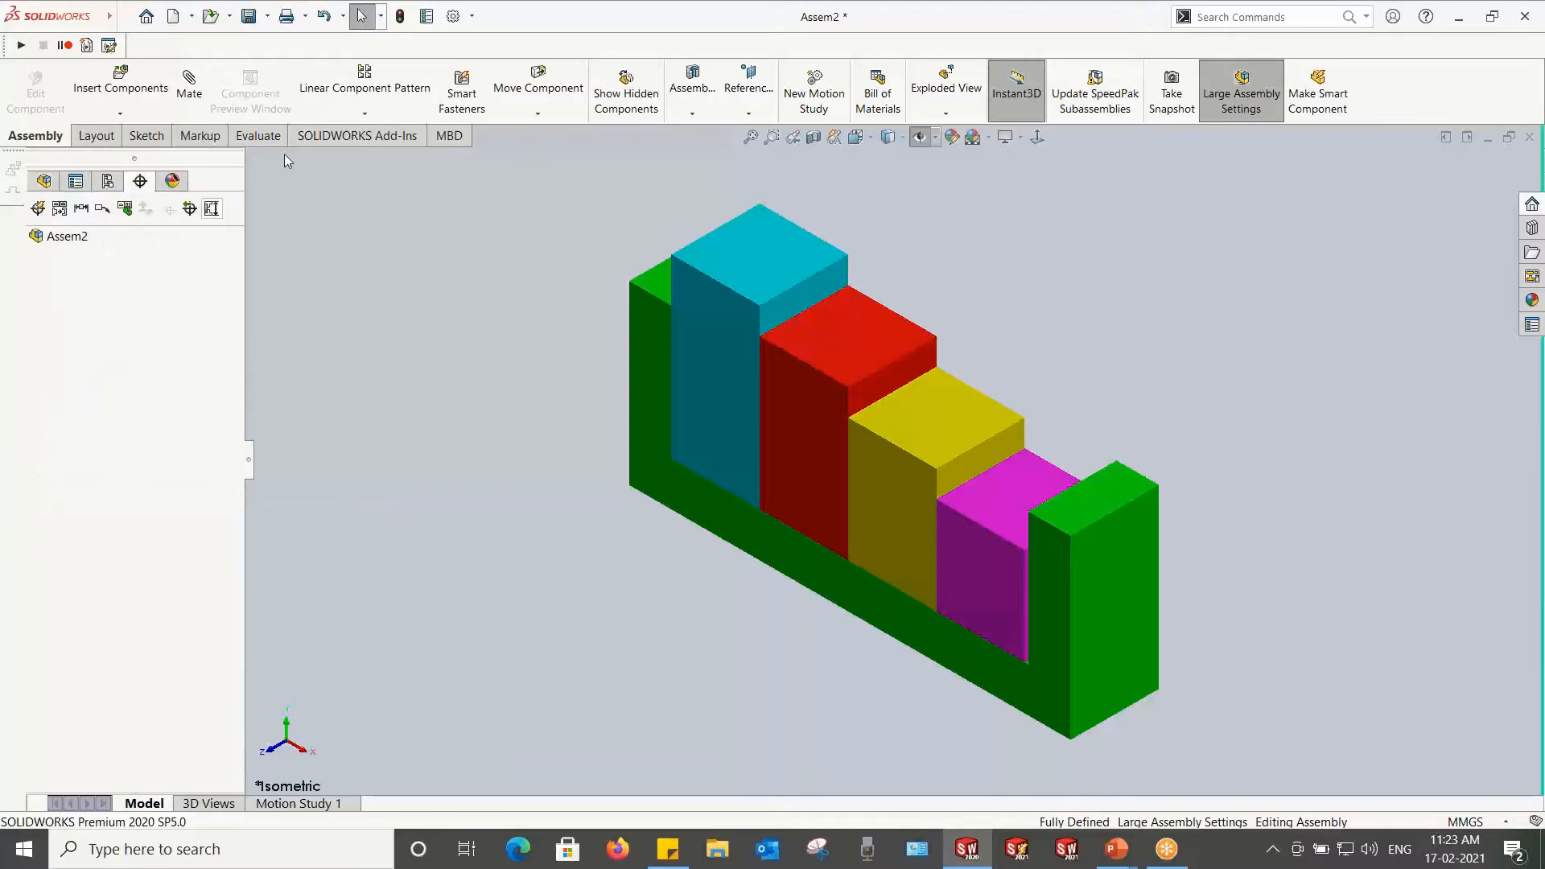
click(336, 136)
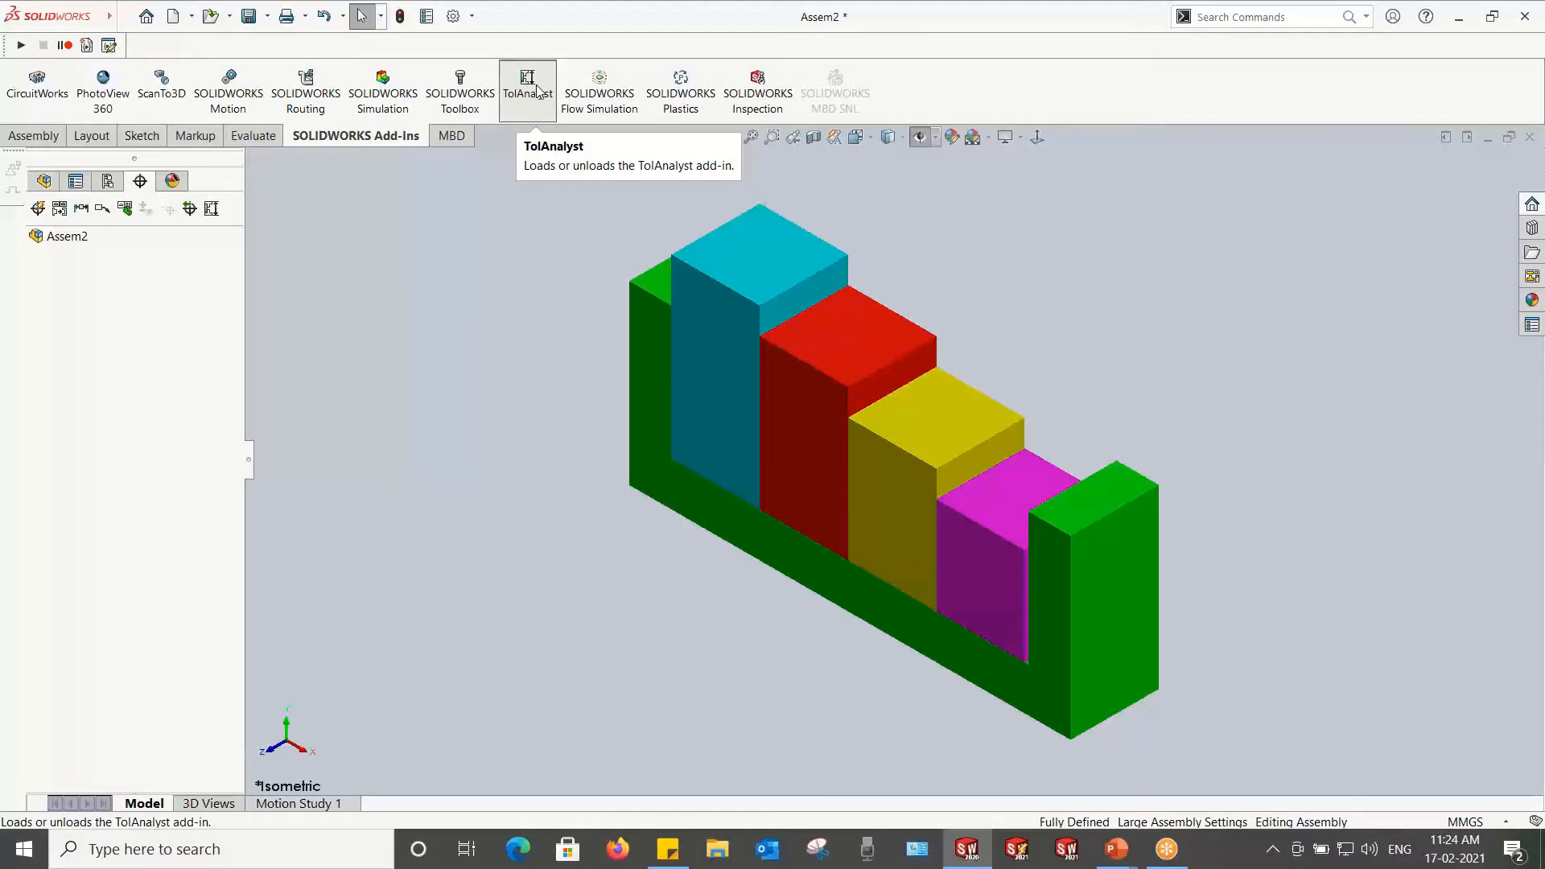
click(496, 95)
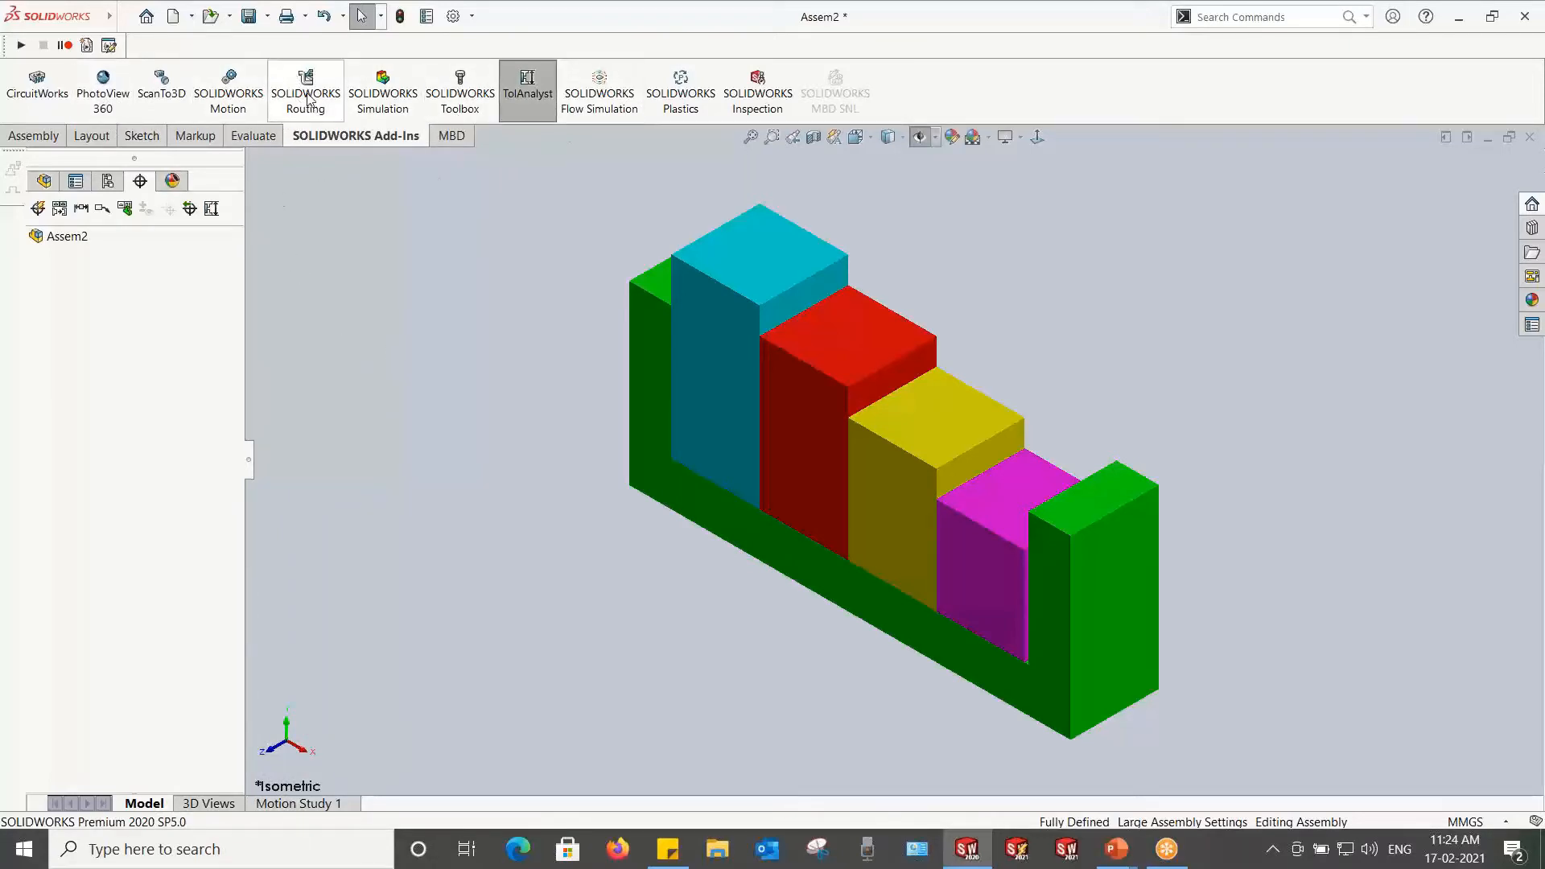
click(211, 210)
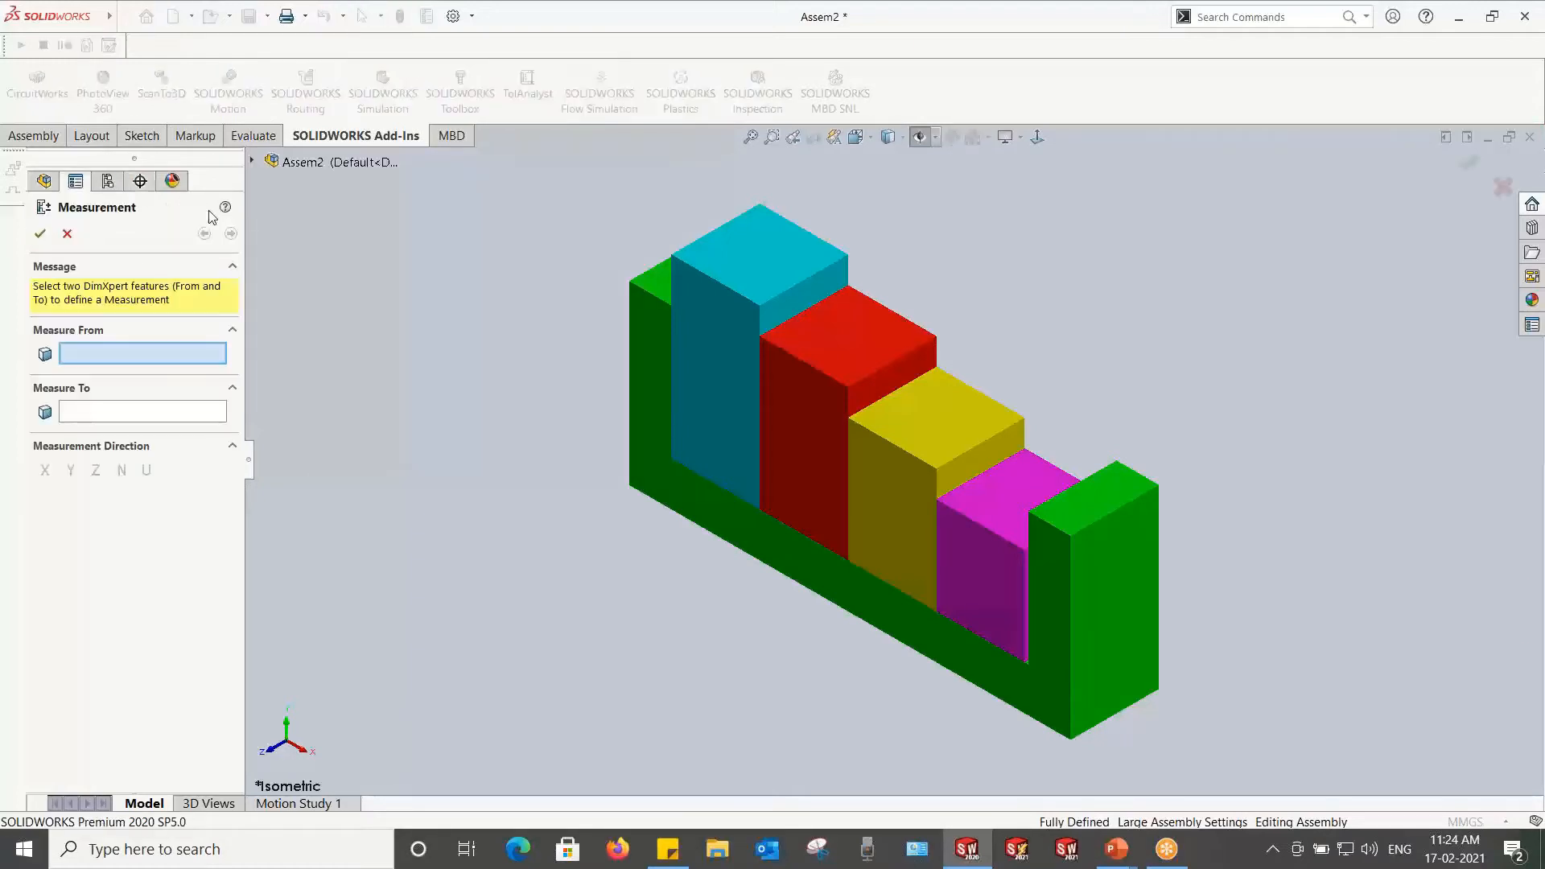
scroll(958, 606, down, 8)
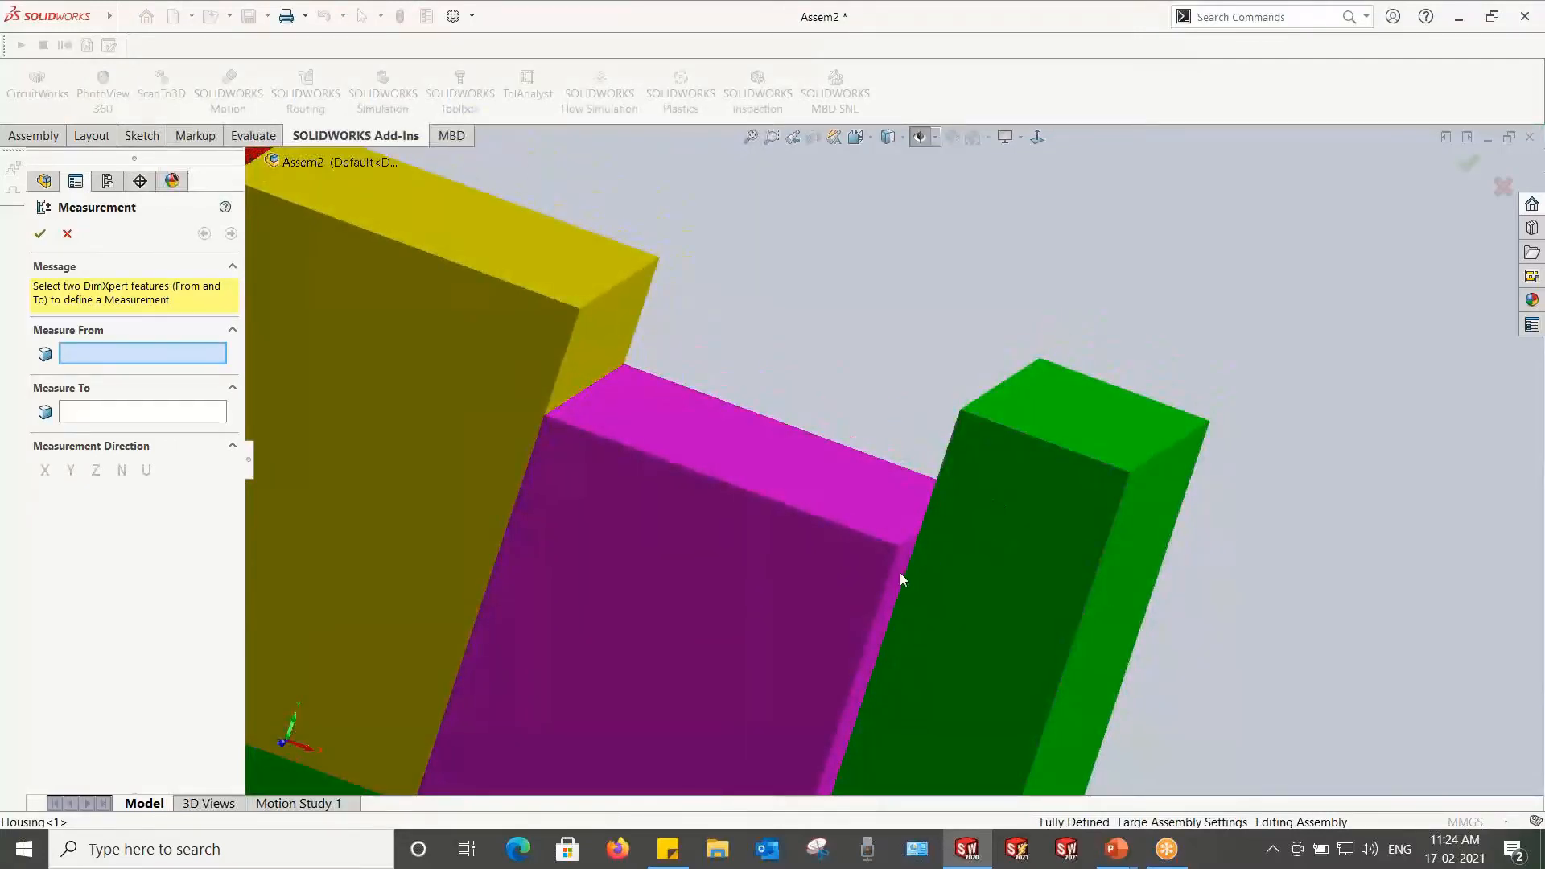
scroll(901, 579, up, 10)
click(1038, 136)
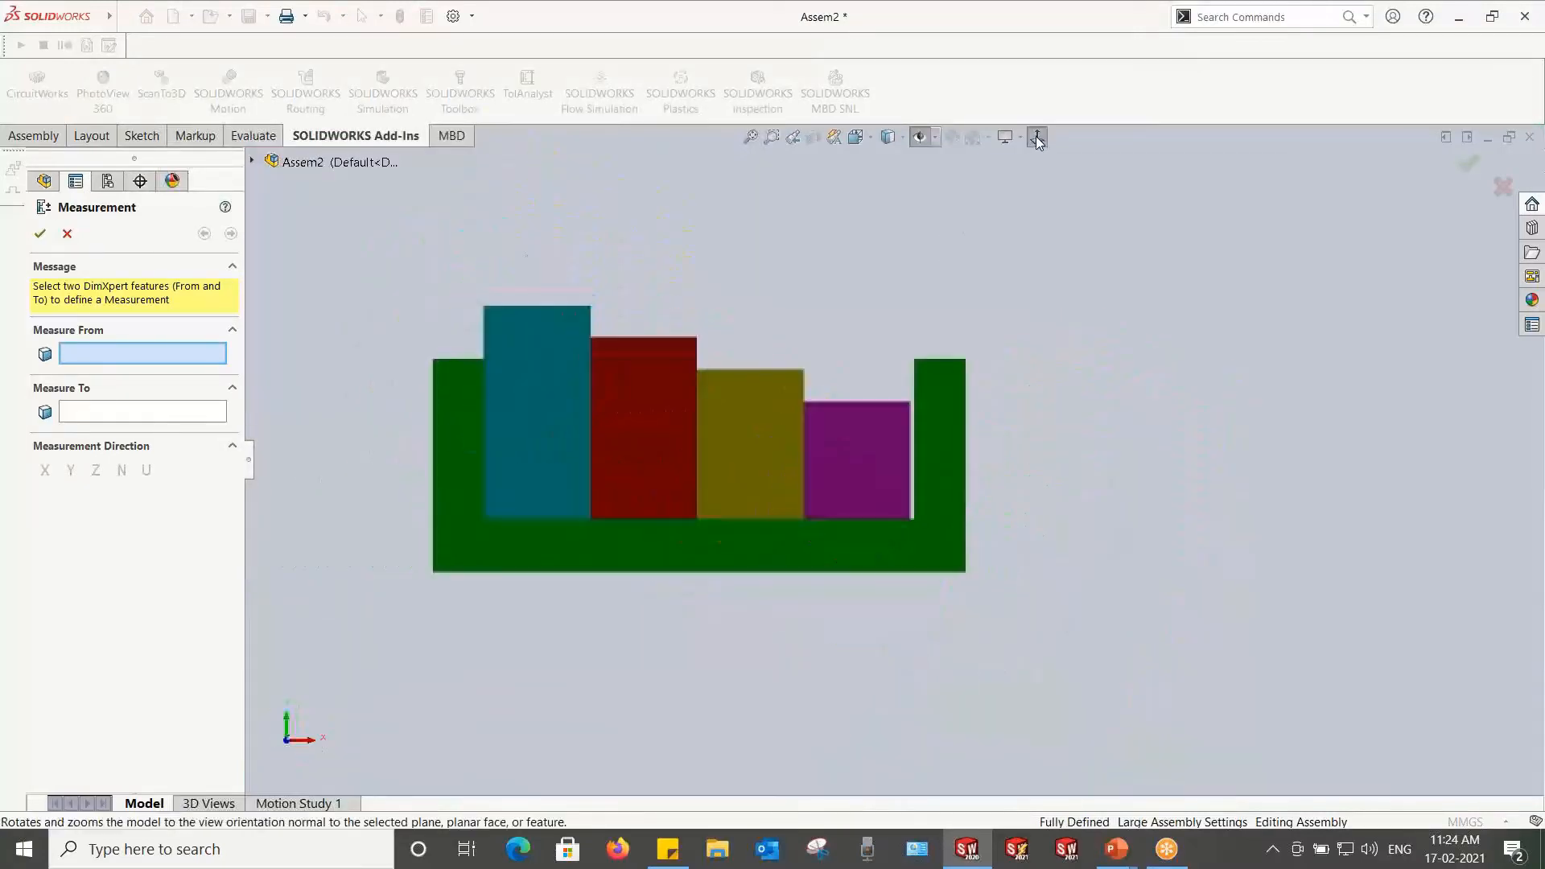
scroll(917, 442, down, 6)
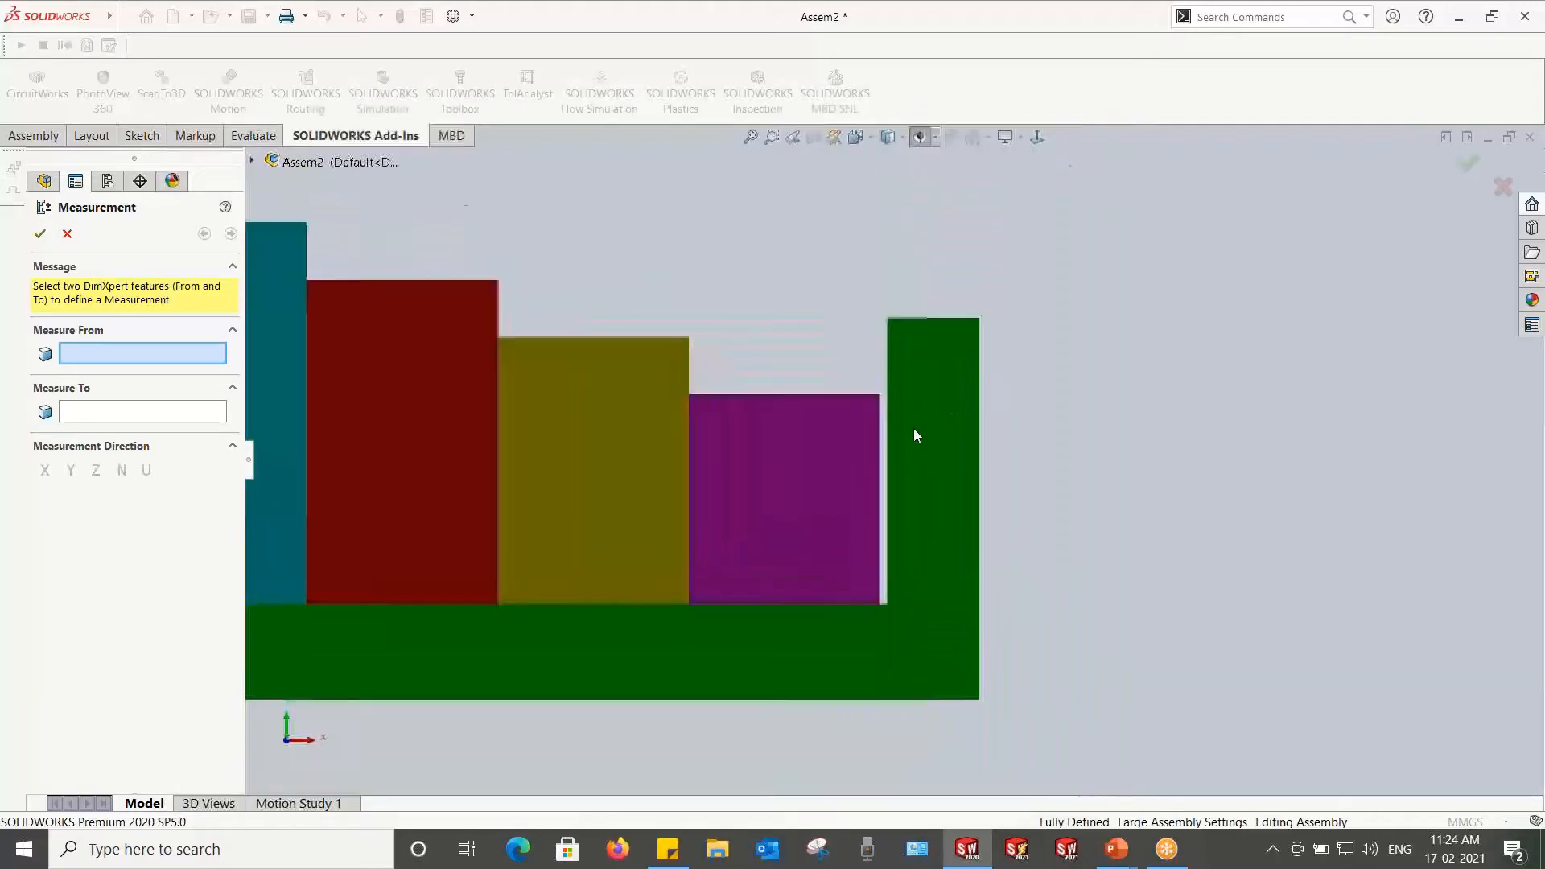
scroll(902, 439, up, 4)
click(67, 233)
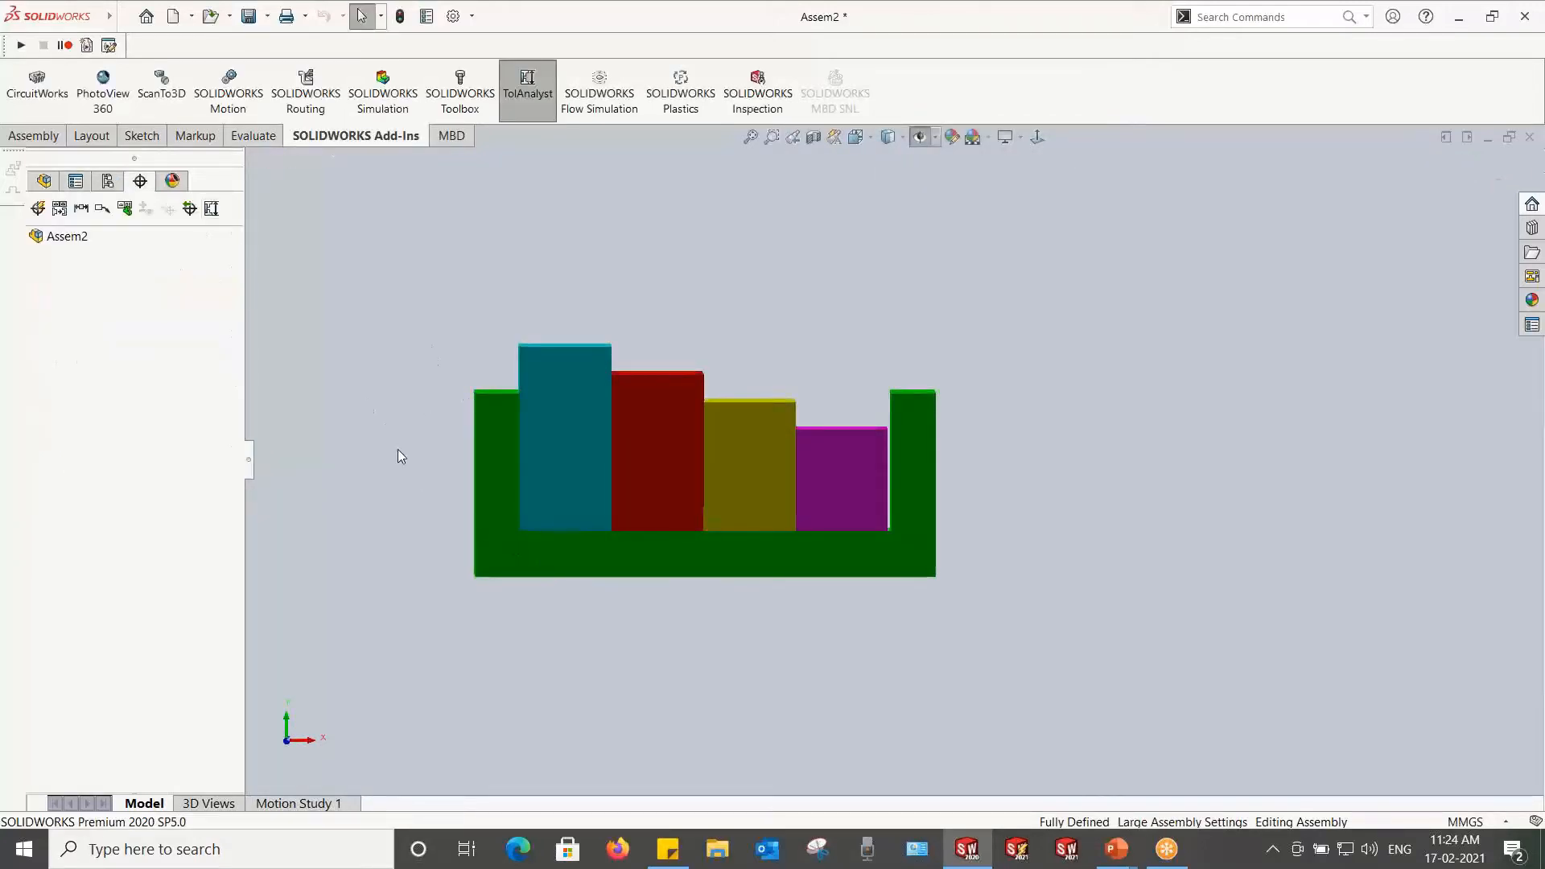
Step: Open the Housing part from the assembly and measure the distance between the inner faces of its two upright walls
middle_drag(396, 455, 548, 543)
right_click(593, 545)
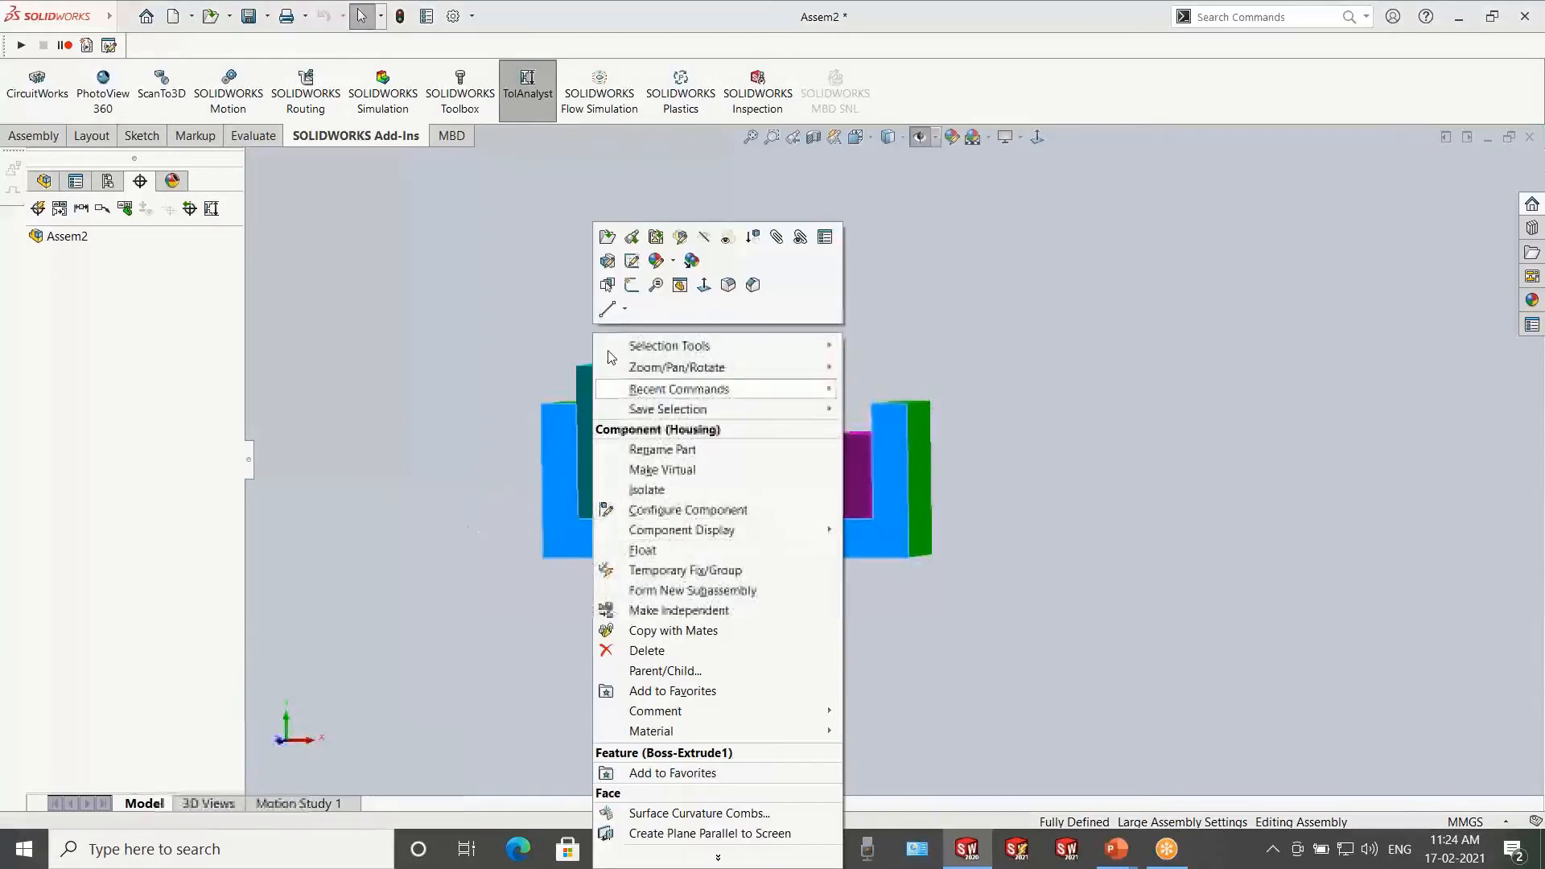
key(Escape)
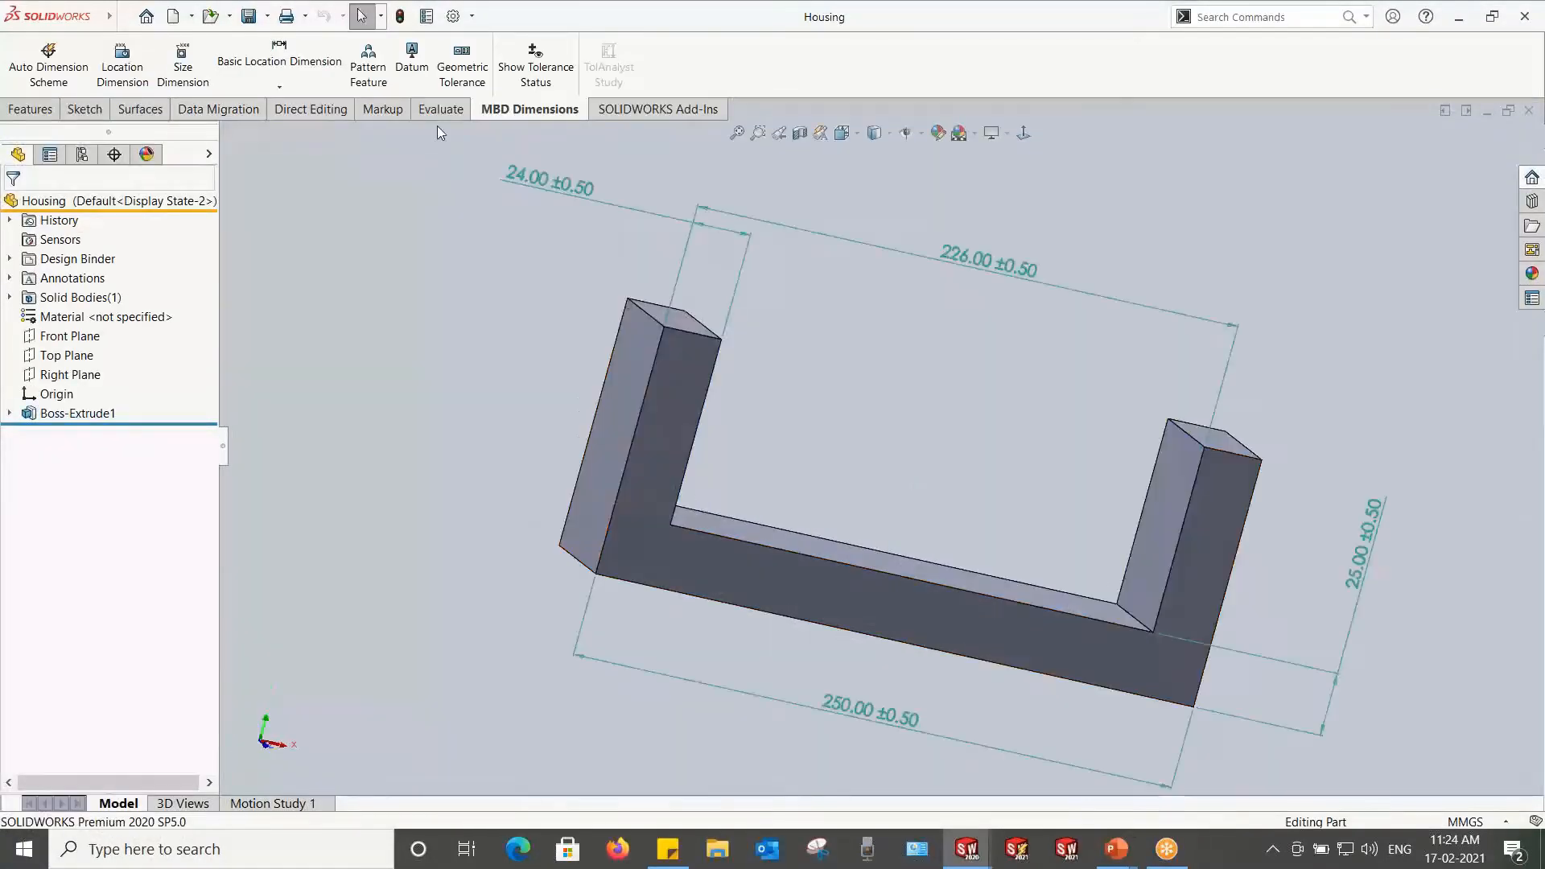
click(440, 110)
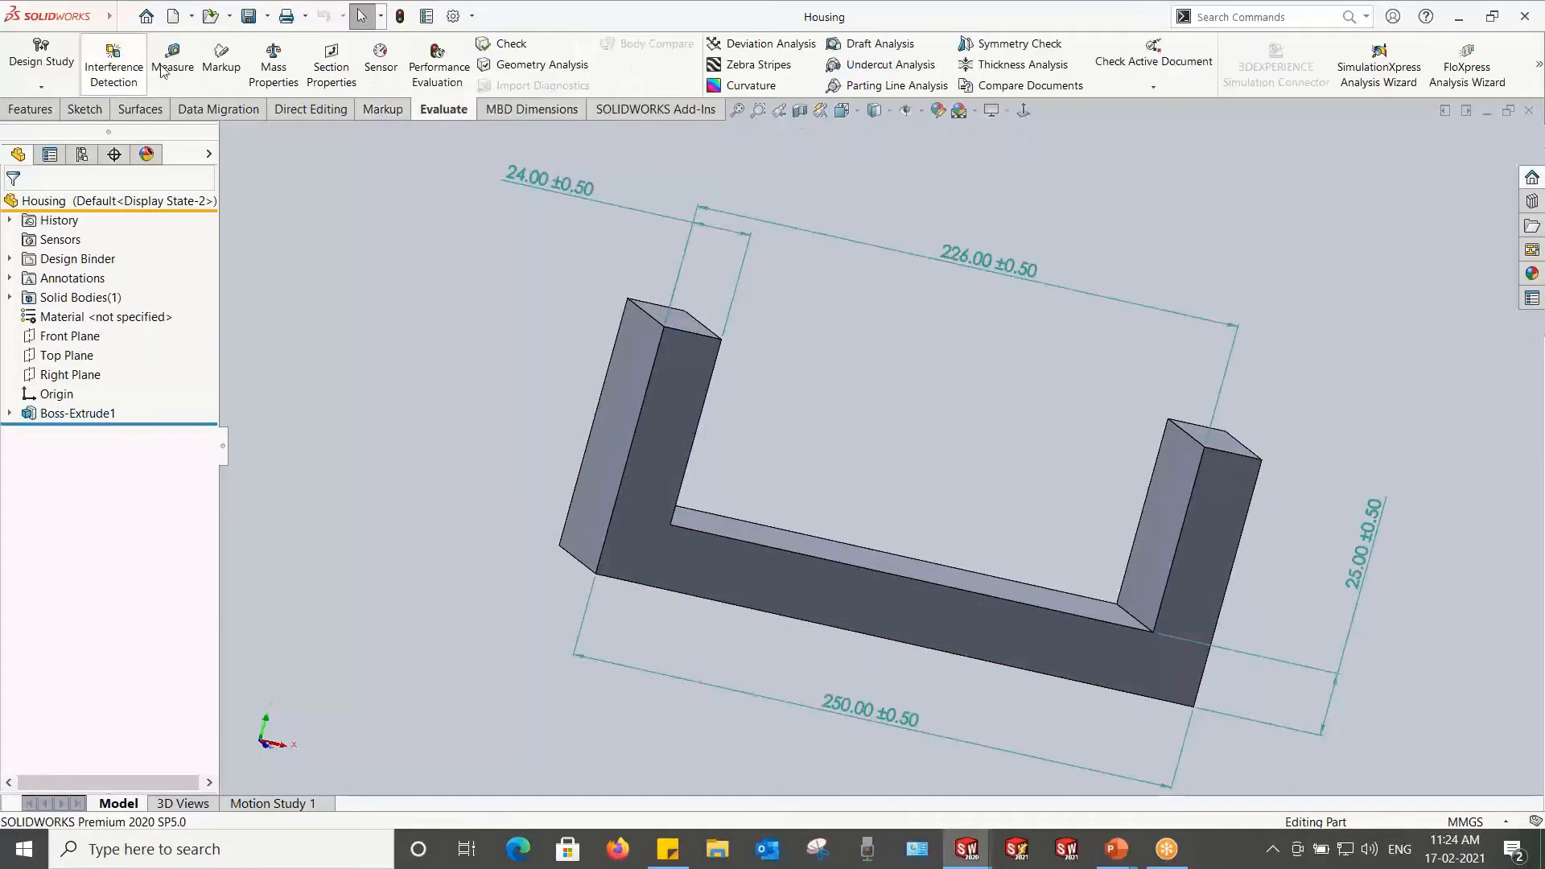
click(172, 61)
click(689, 399)
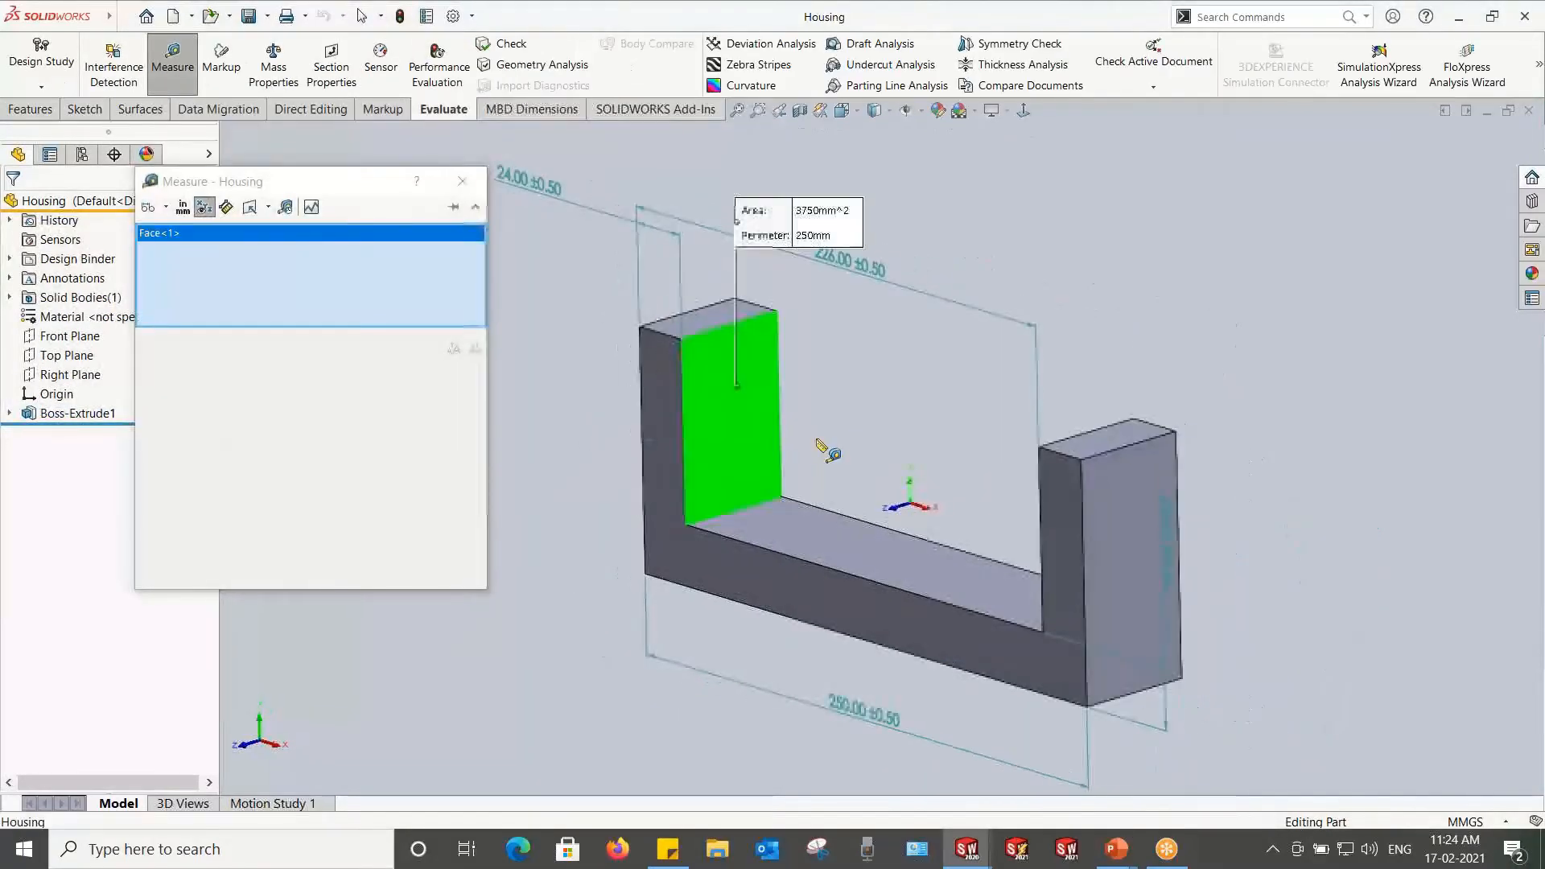
middle_drag(1047, 463, 1078, 471)
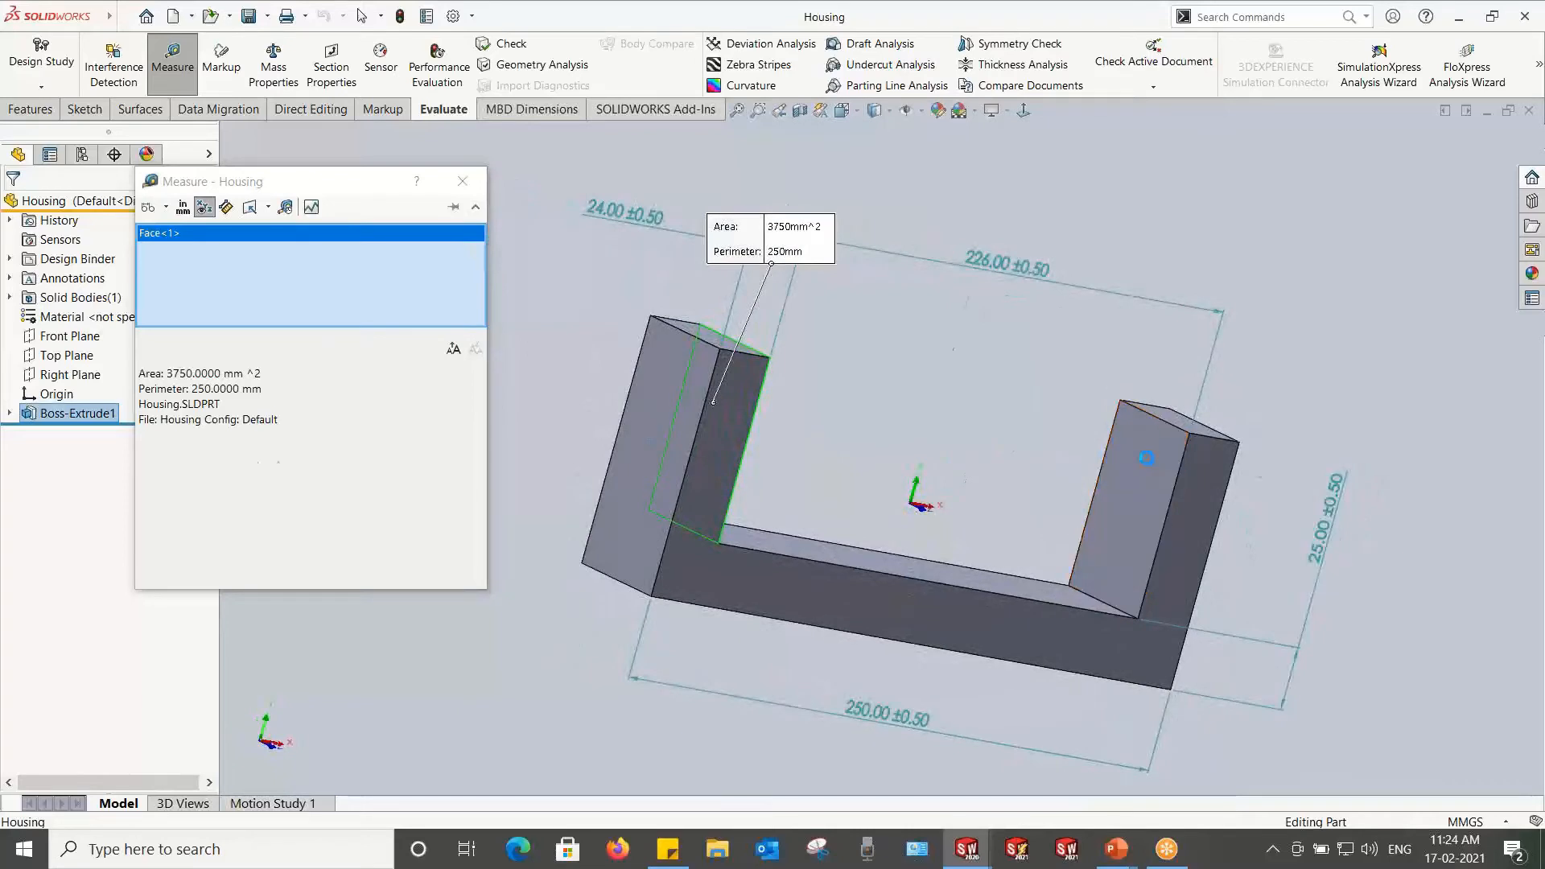
click(1147, 457)
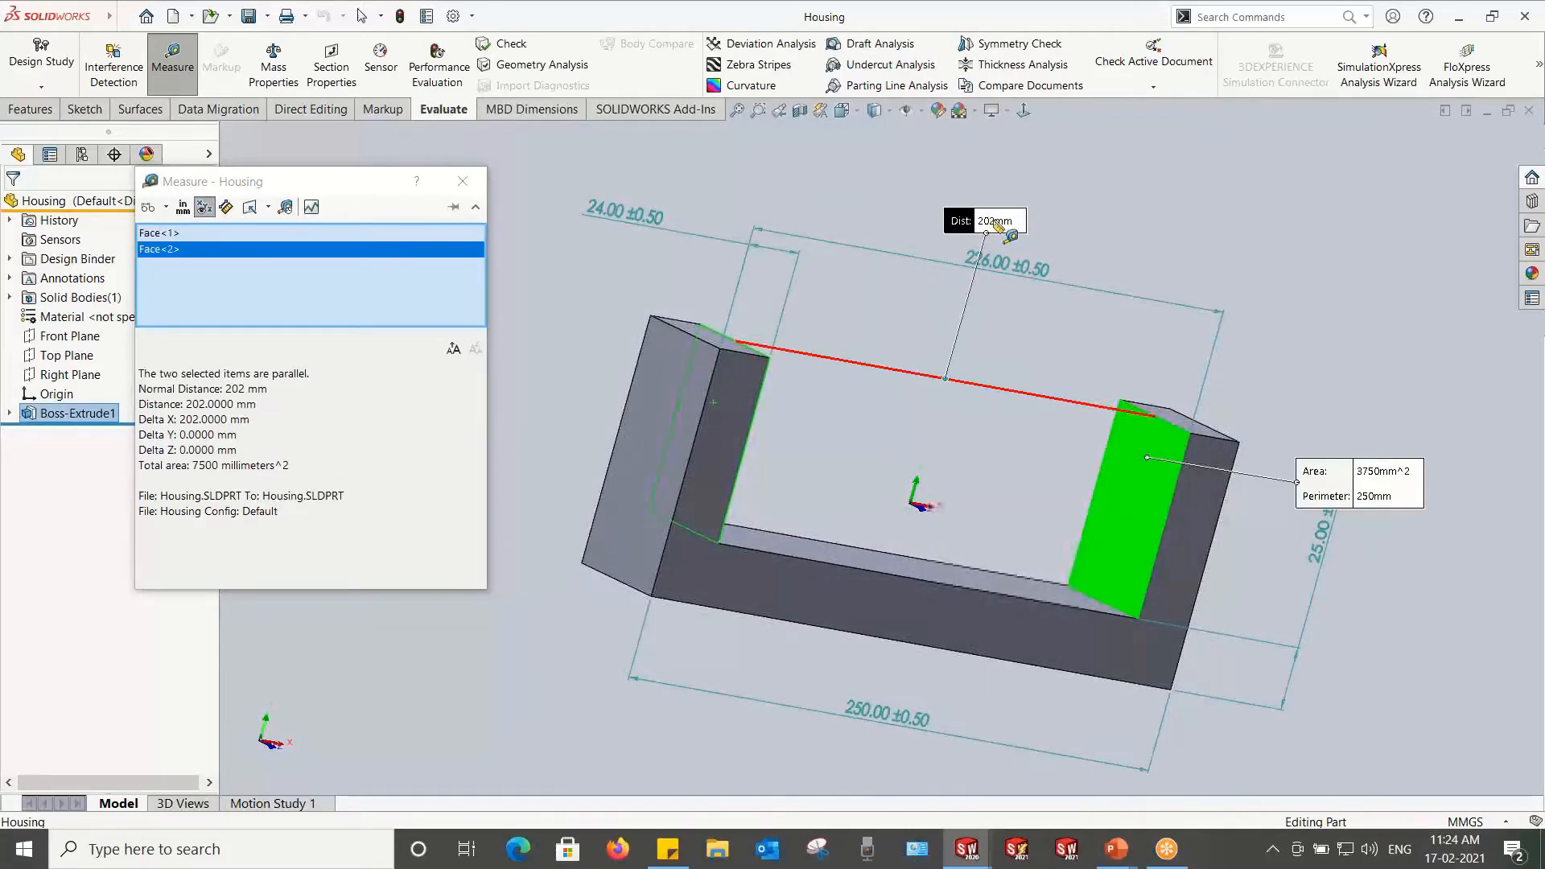
click(464, 180)
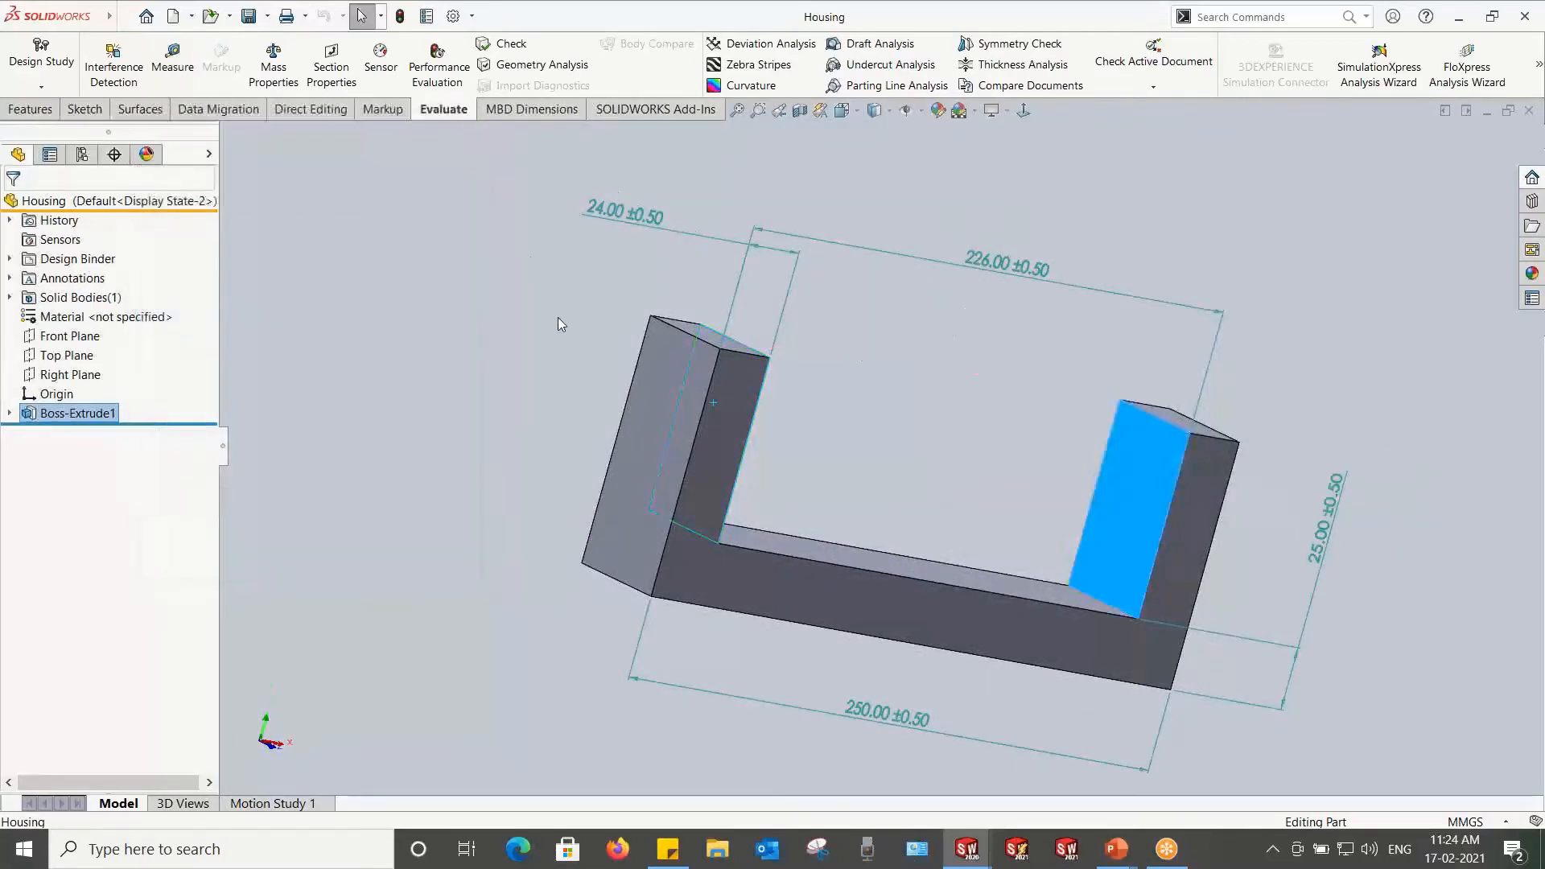
click(548, 343)
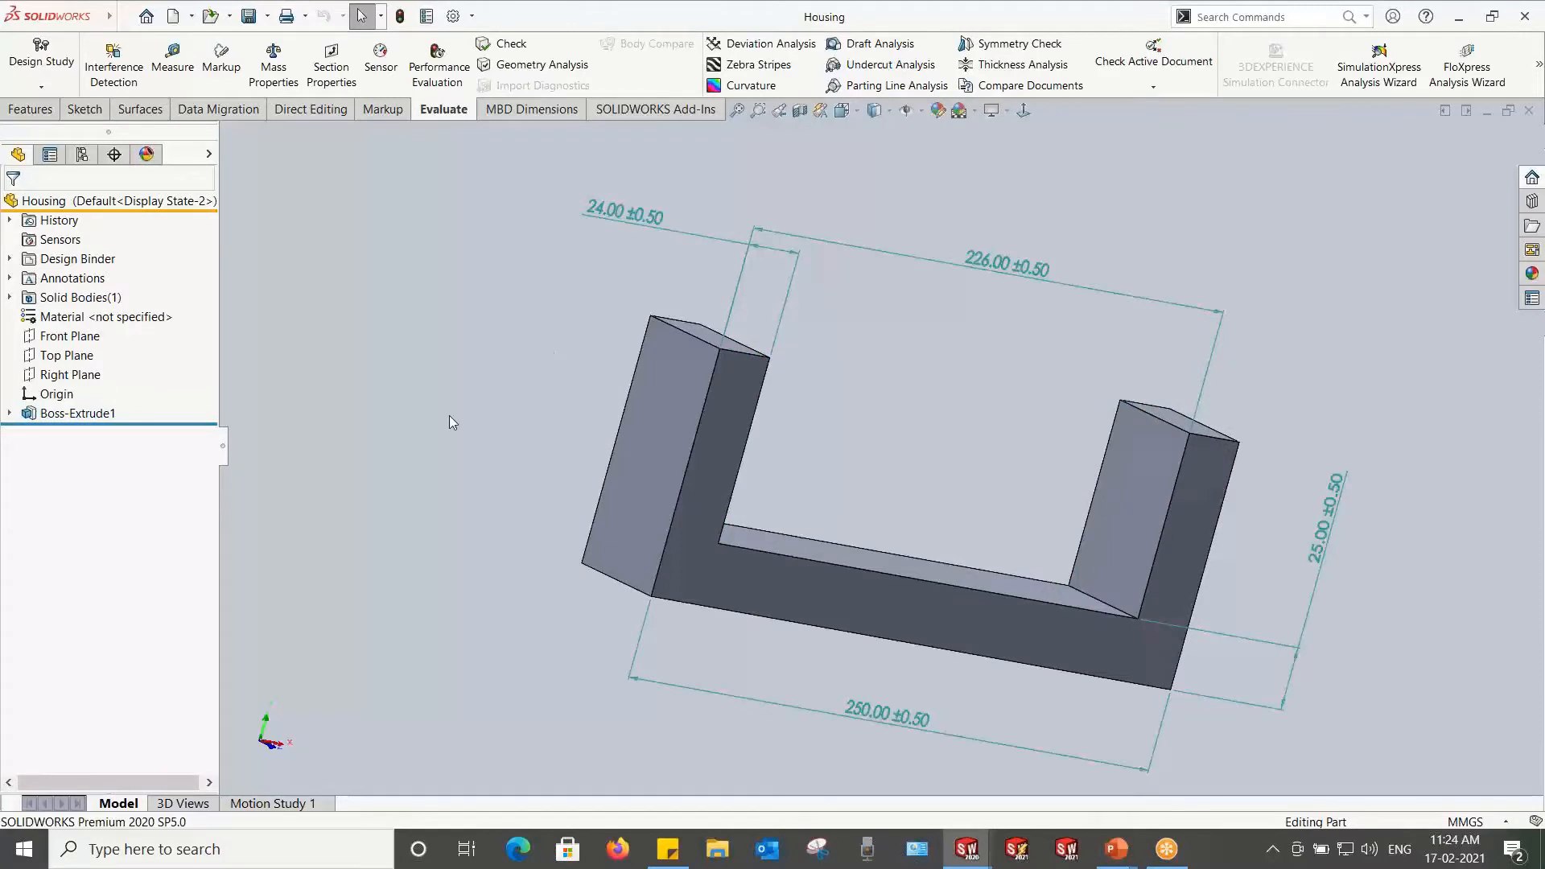
Step: Return to the Assem2 assembly and measure the cyan block's width between its two opposite side faces
key(alt+Tab)
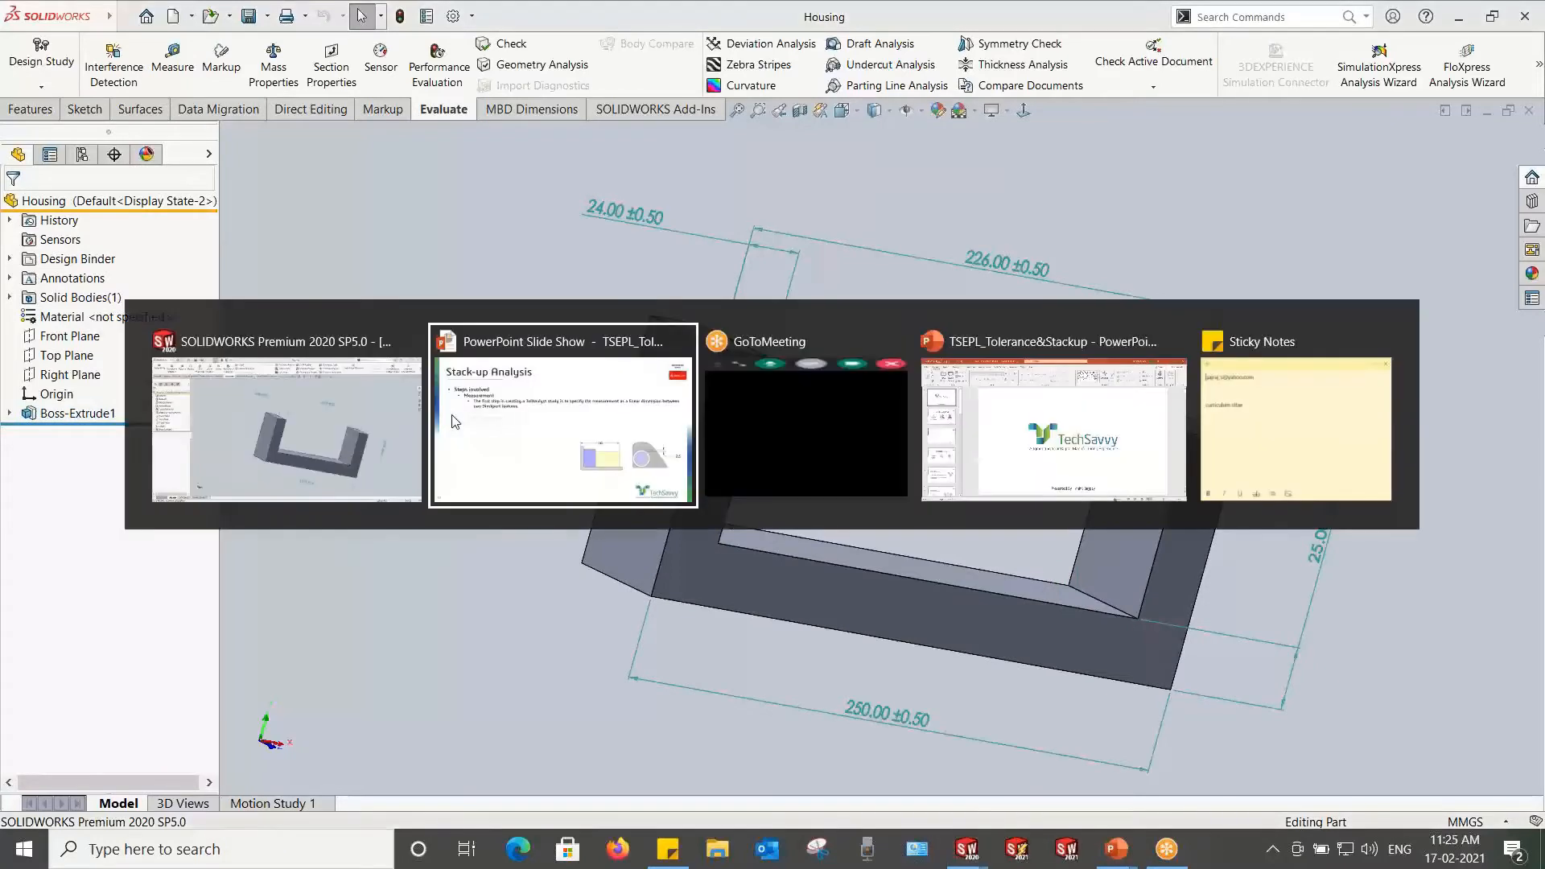
click(353, 426)
key(ctrl+Tab)
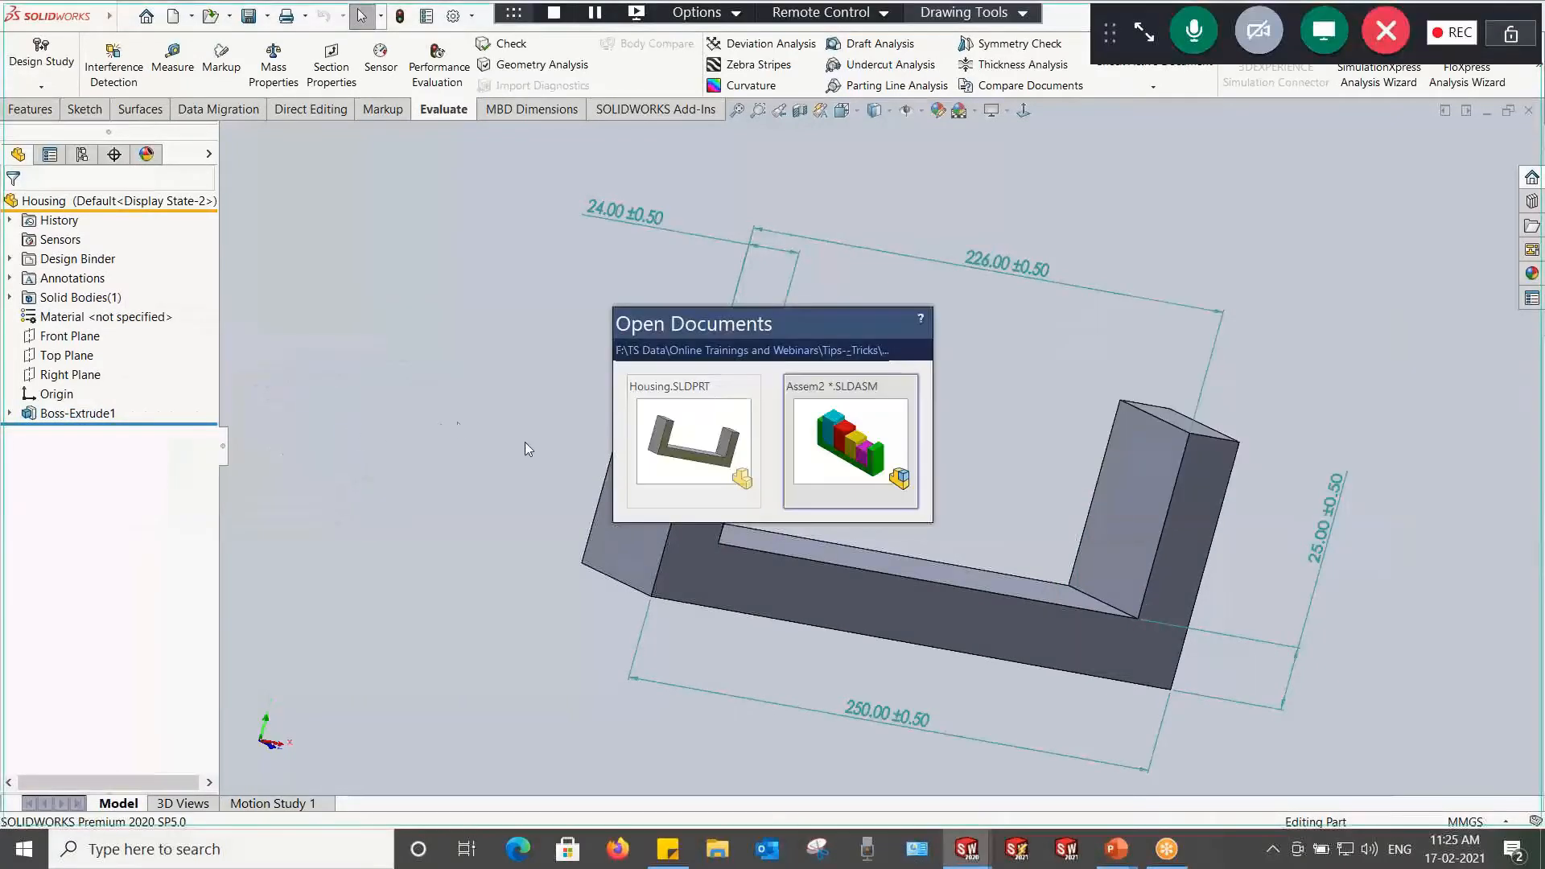
click(847, 453)
scroll(656, 383, down, 5)
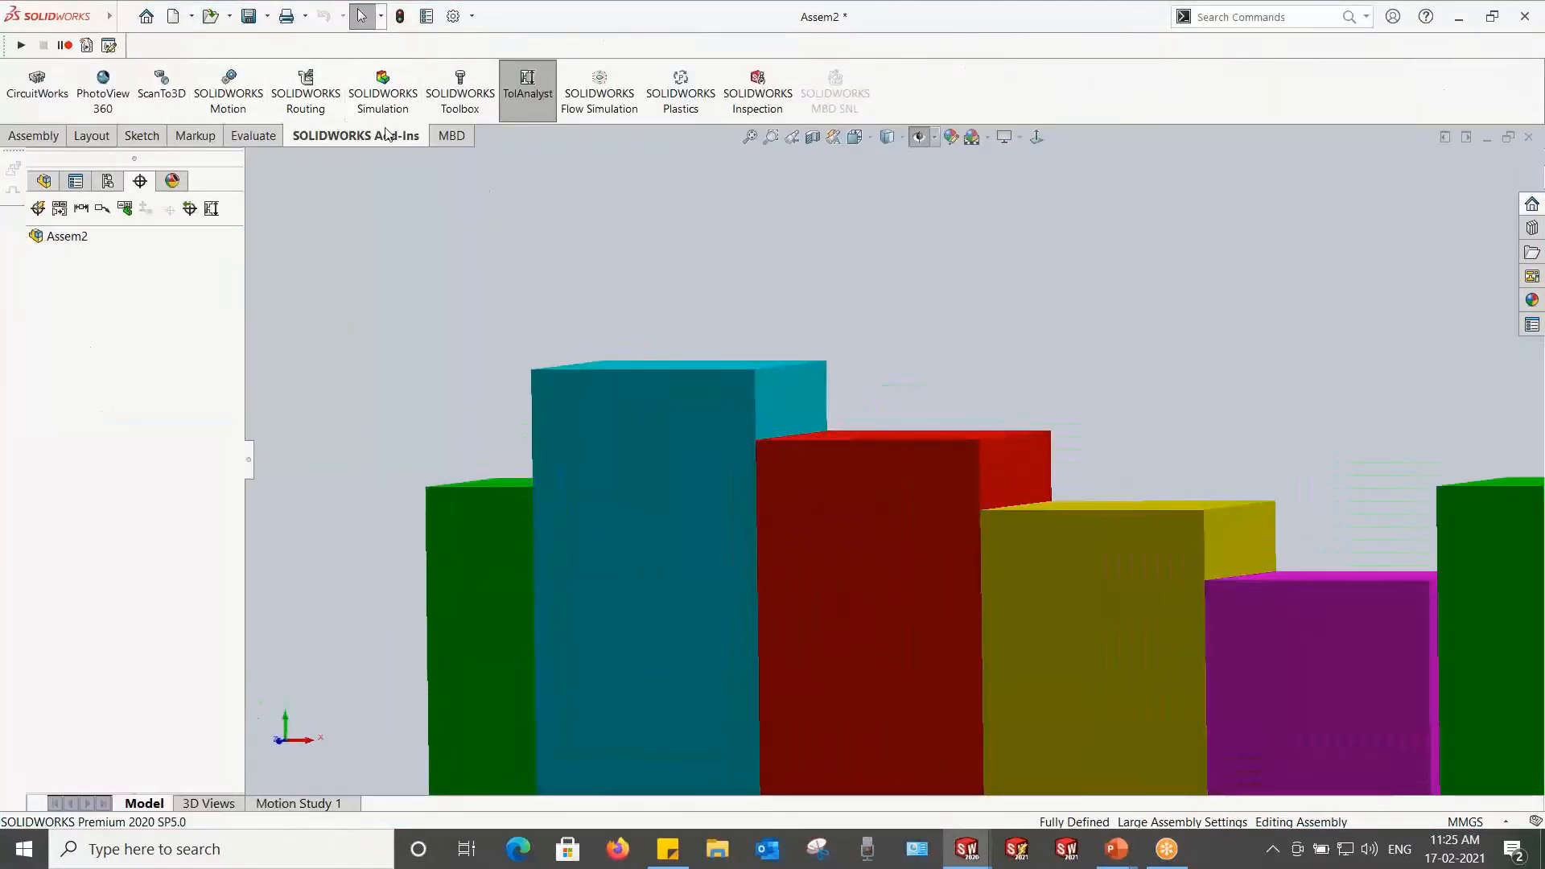
click(256, 136)
click(291, 84)
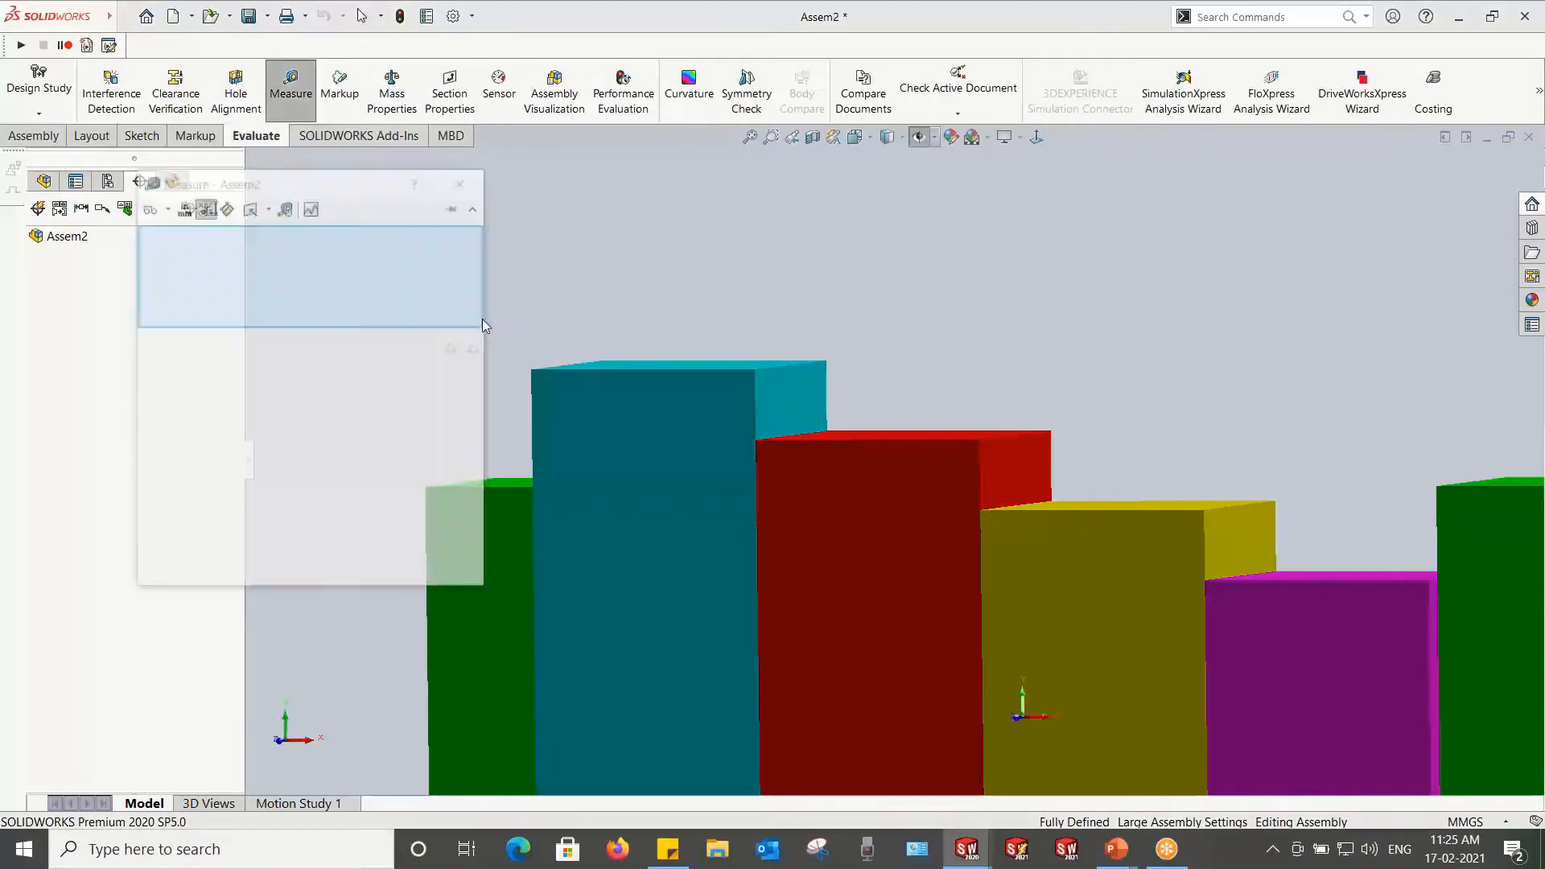
middle_drag(631, 355, 676, 407)
click(643, 420)
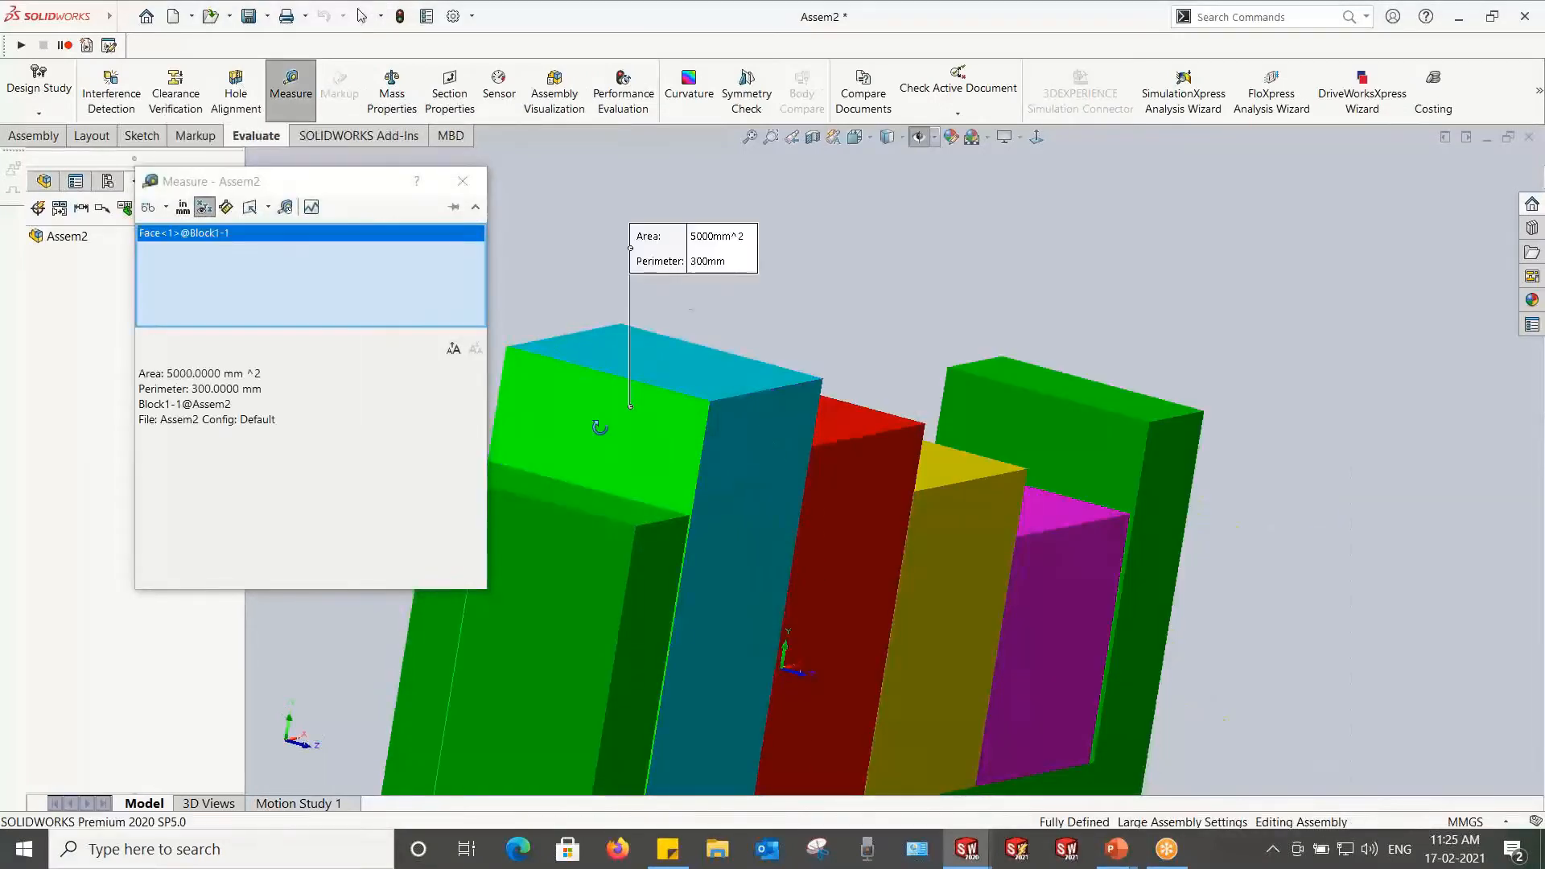
key(ctrl+1)
click(889, 418)
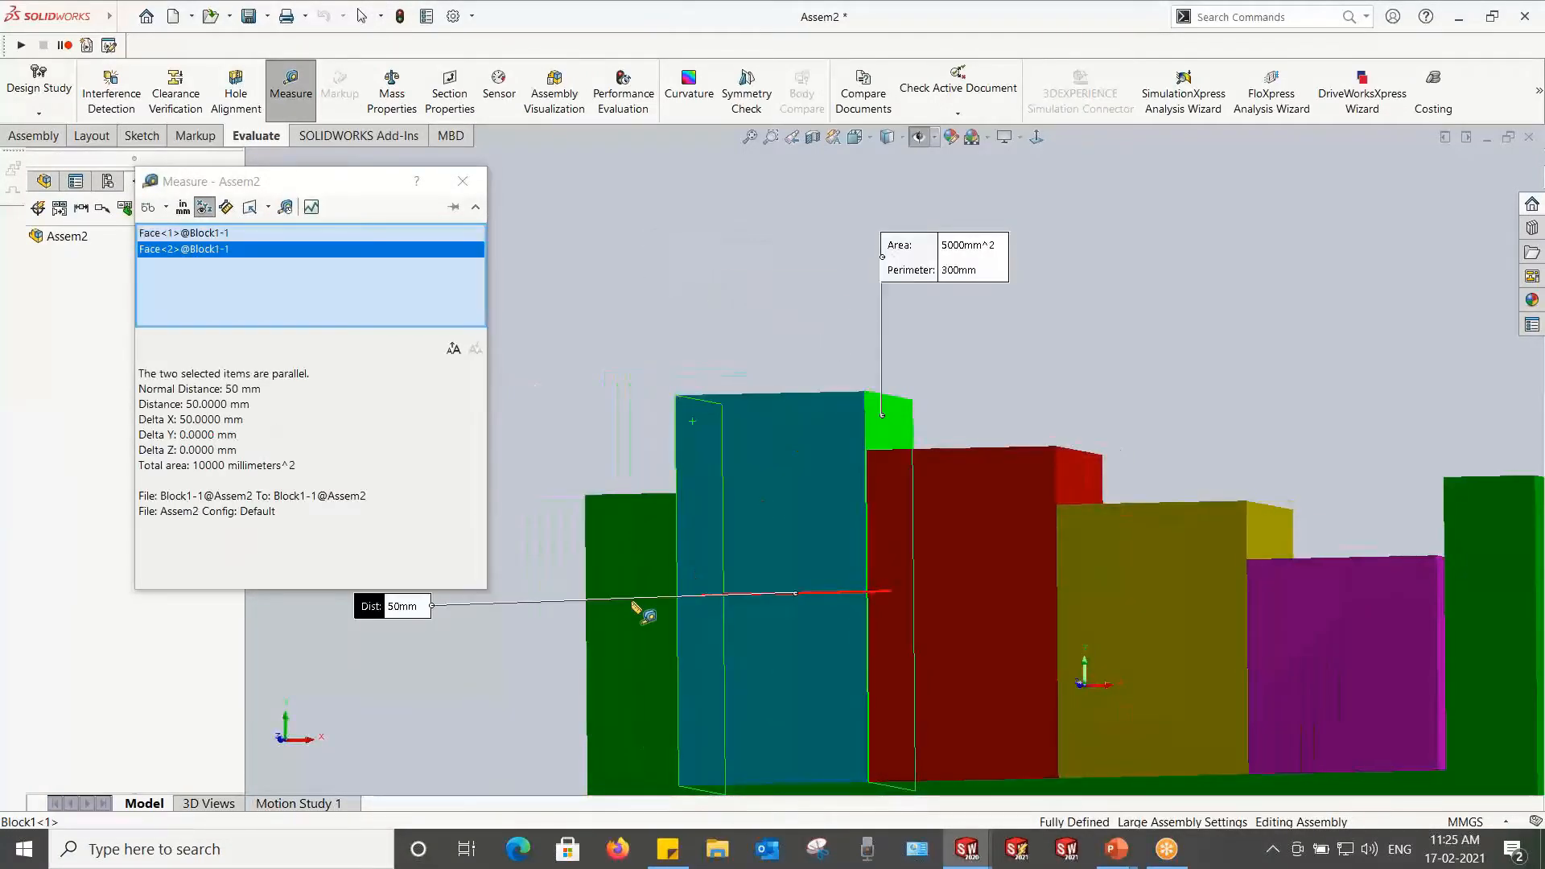
click(1011, 395)
Step: Measure the widths of the red and yellow blocks between the matching side faces of neighbouring blocks
scroll(1045, 461, down, 1)
scroll(1047, 467, down, 2)
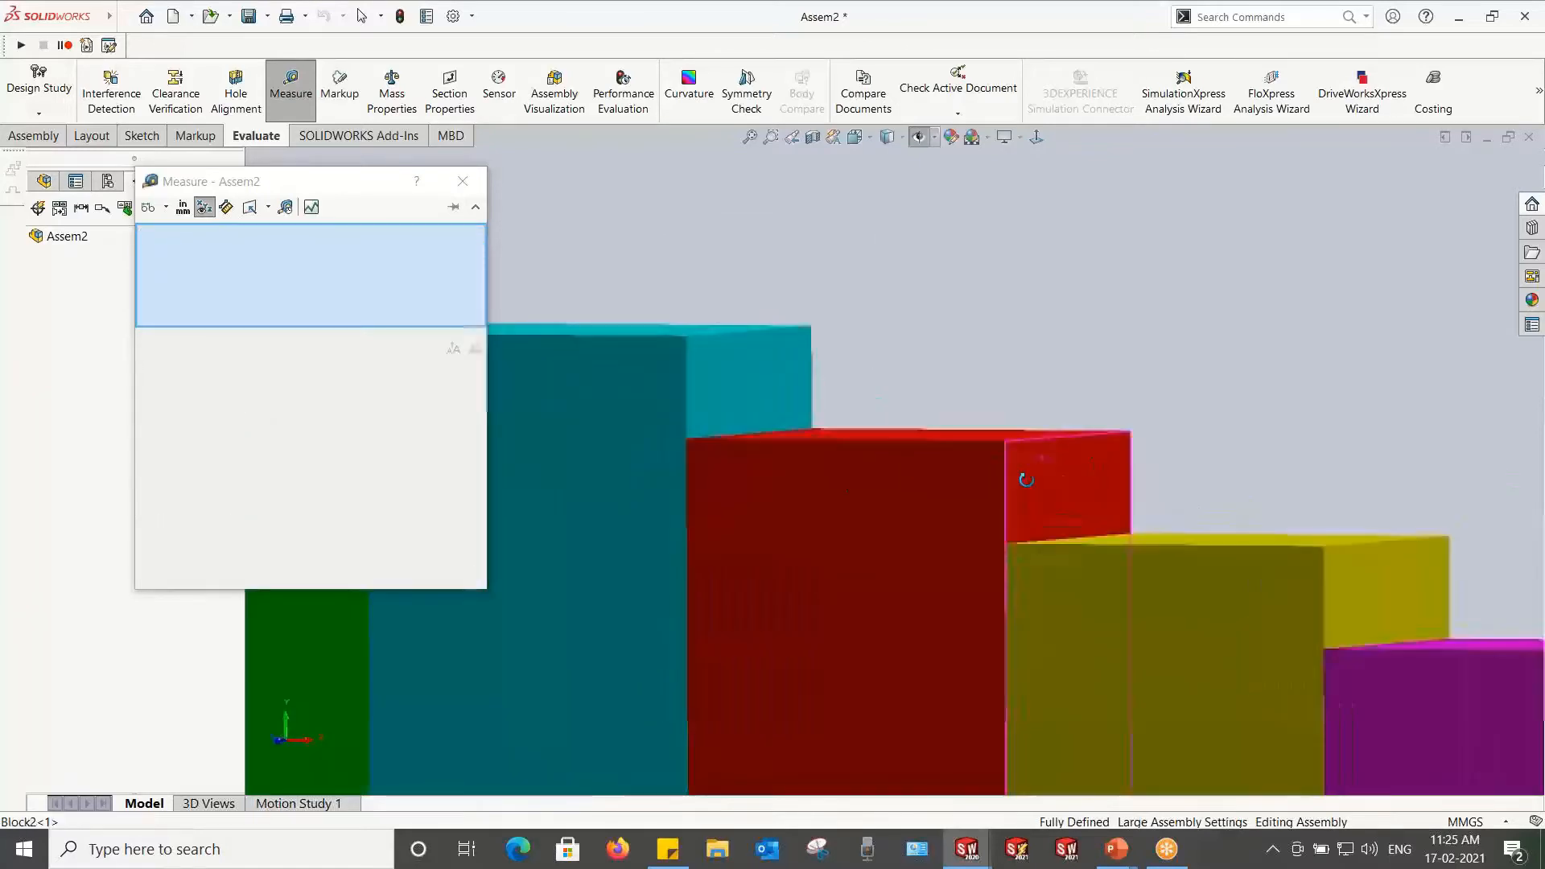
click(1032, 483)
click(792, 396)
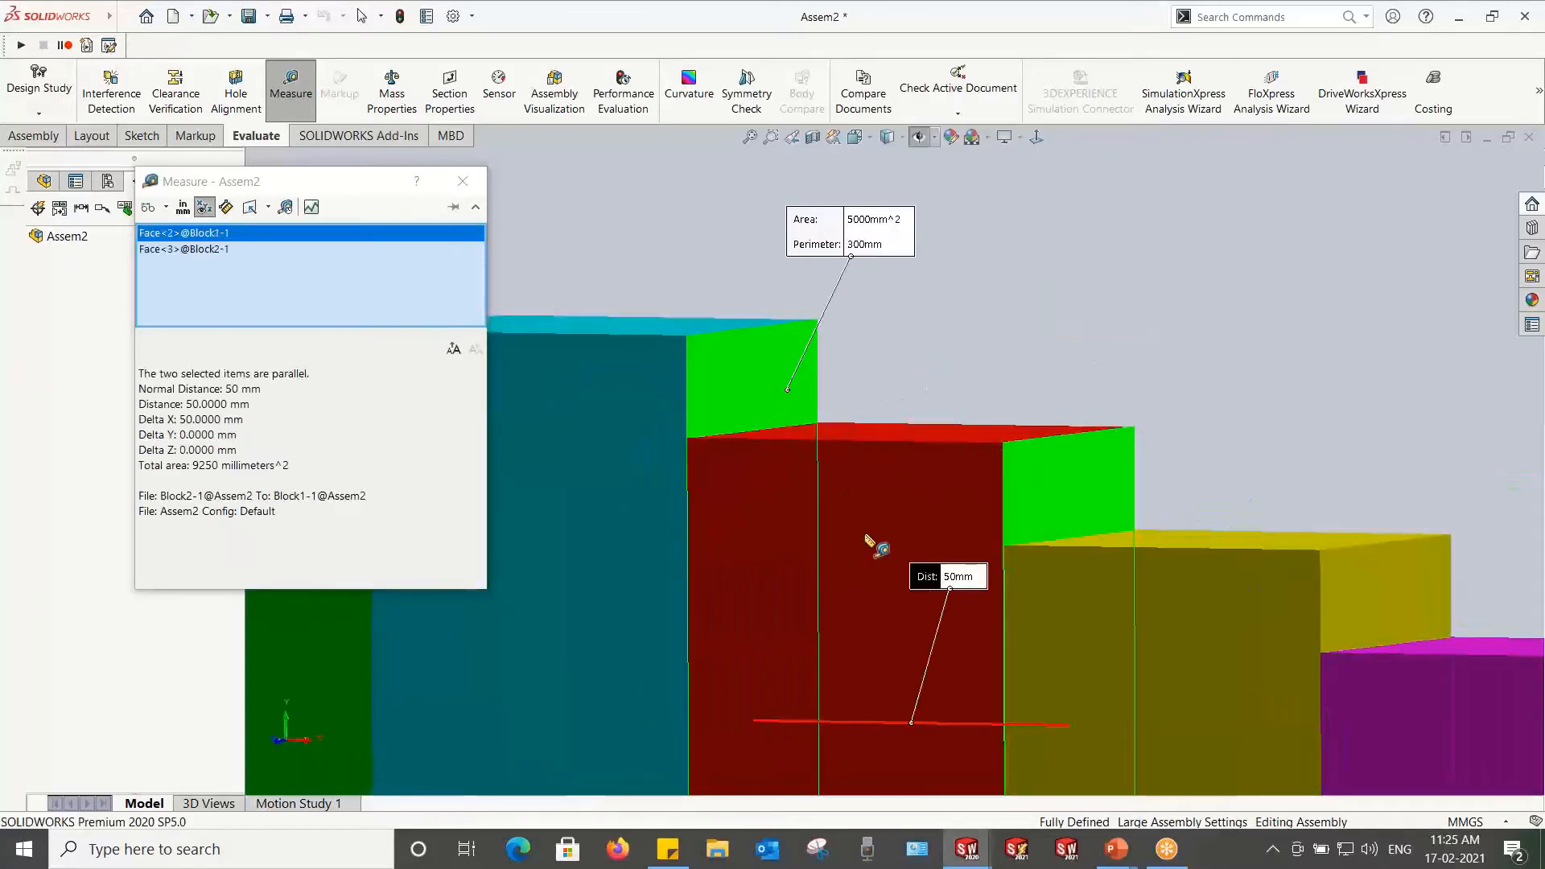
click(1039, 261)
click(1085, 471)
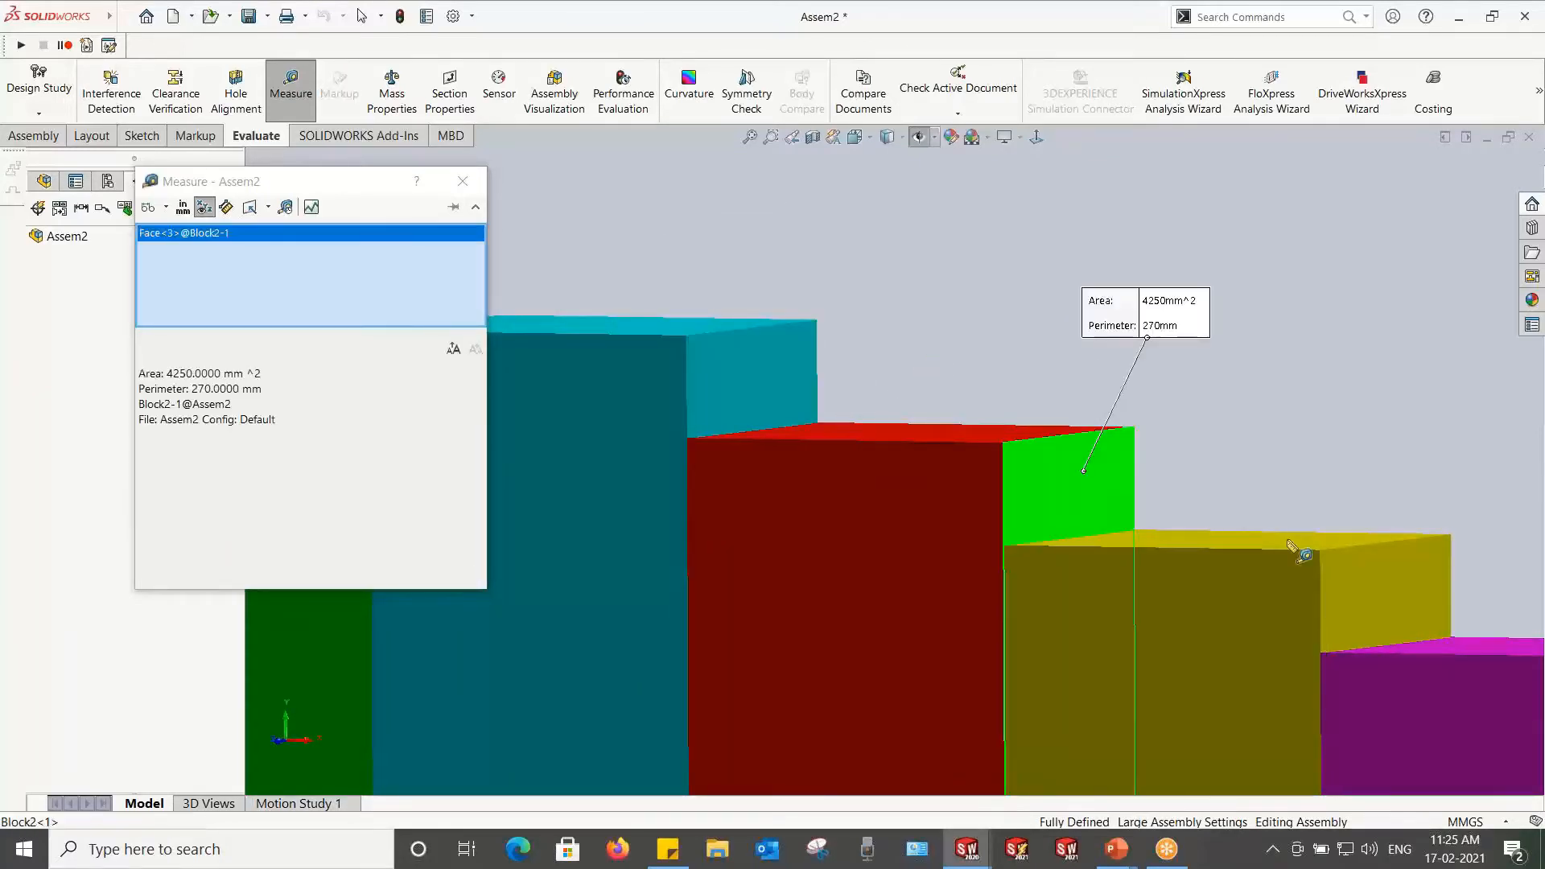
click(1371, 586)
scroll(1239, 463, up, 3)
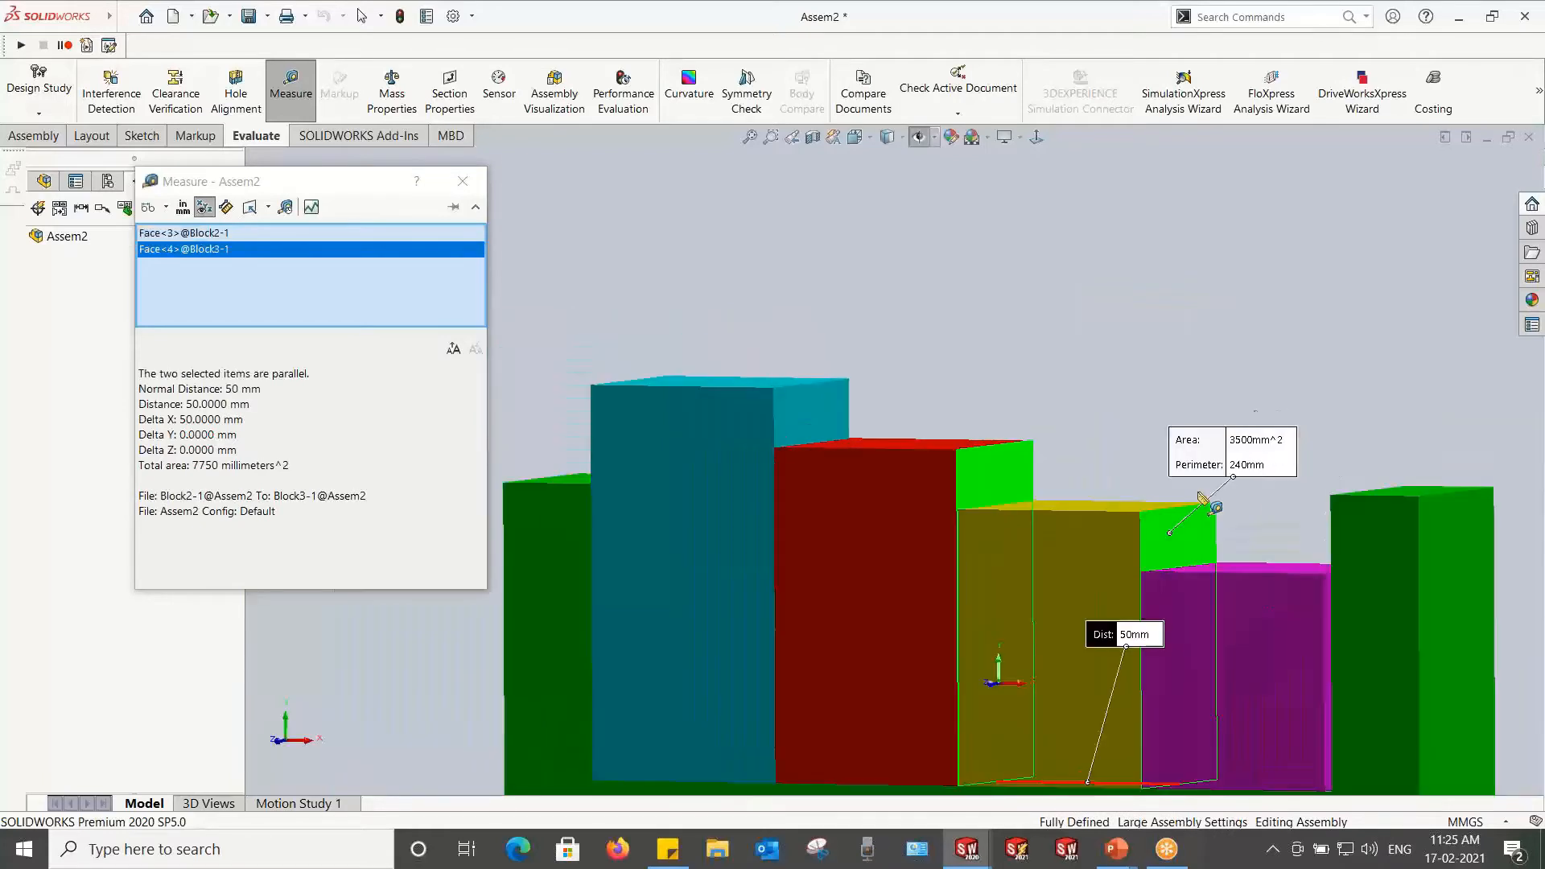
click(1110, 402)
Step: Measure the magenta block's width from the yellow block's side face to its own, and close the Measure tool
click(1163, 533)
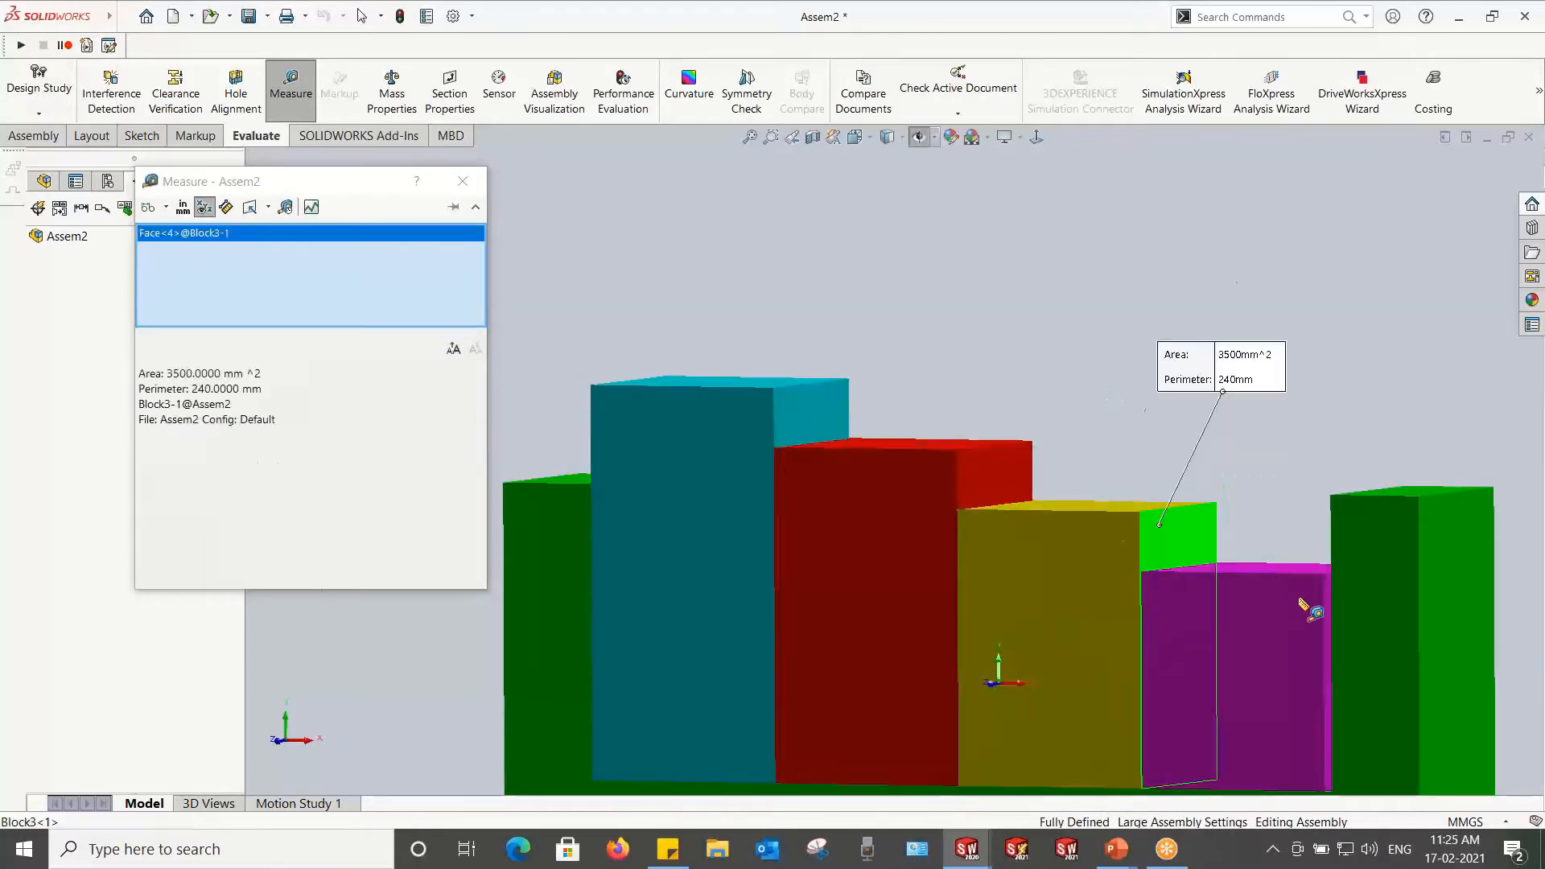
scroll(1312, 603, down, 3)
click(1252, 539)
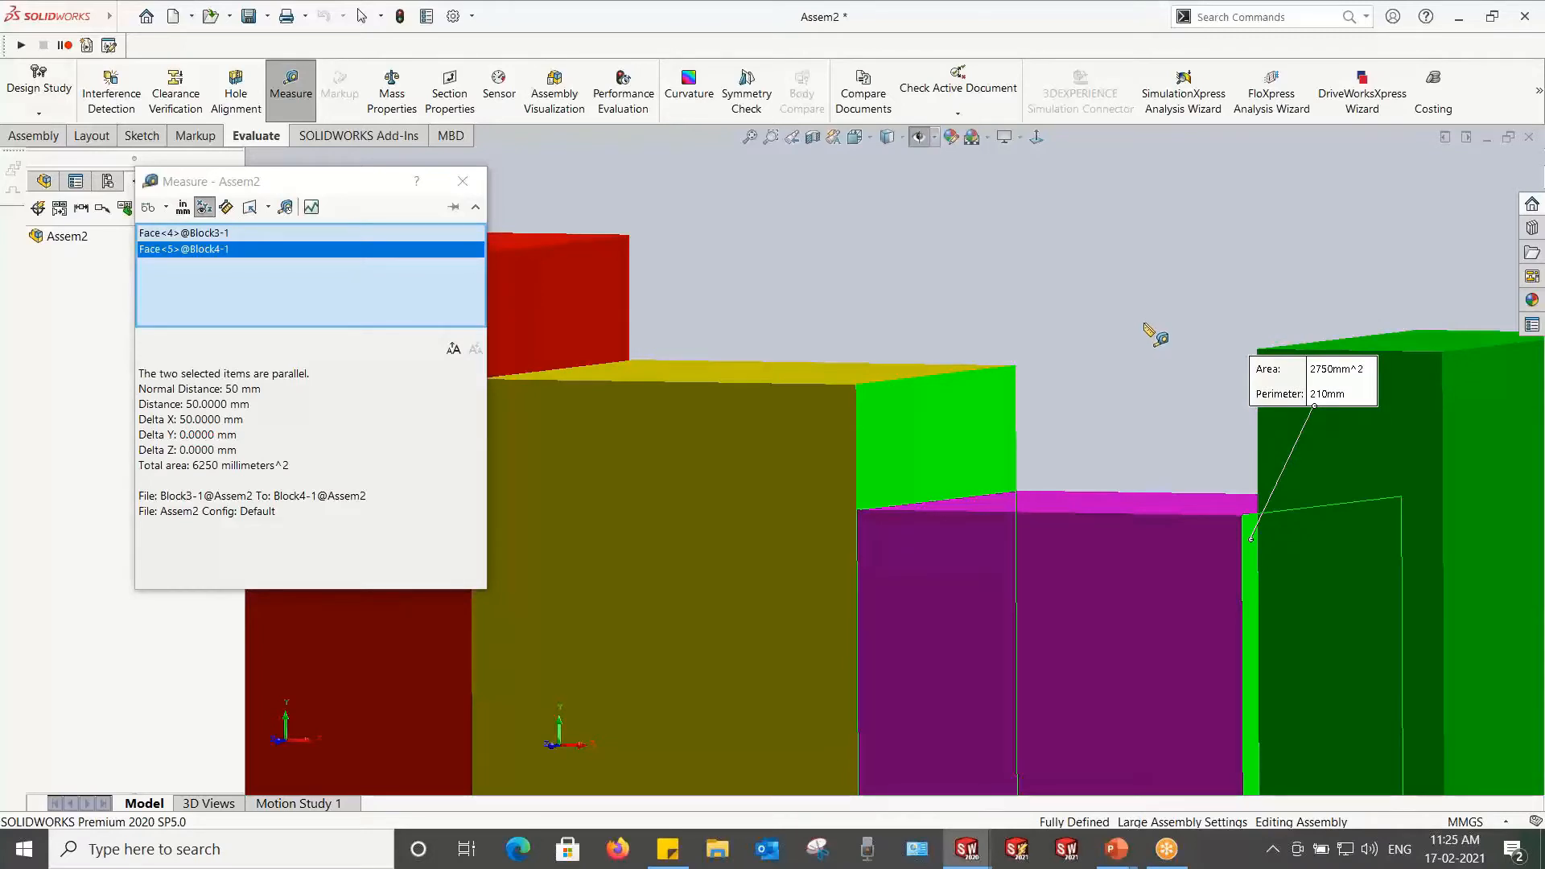
scroll(1157, 336, up, 5)
click(749, 345)
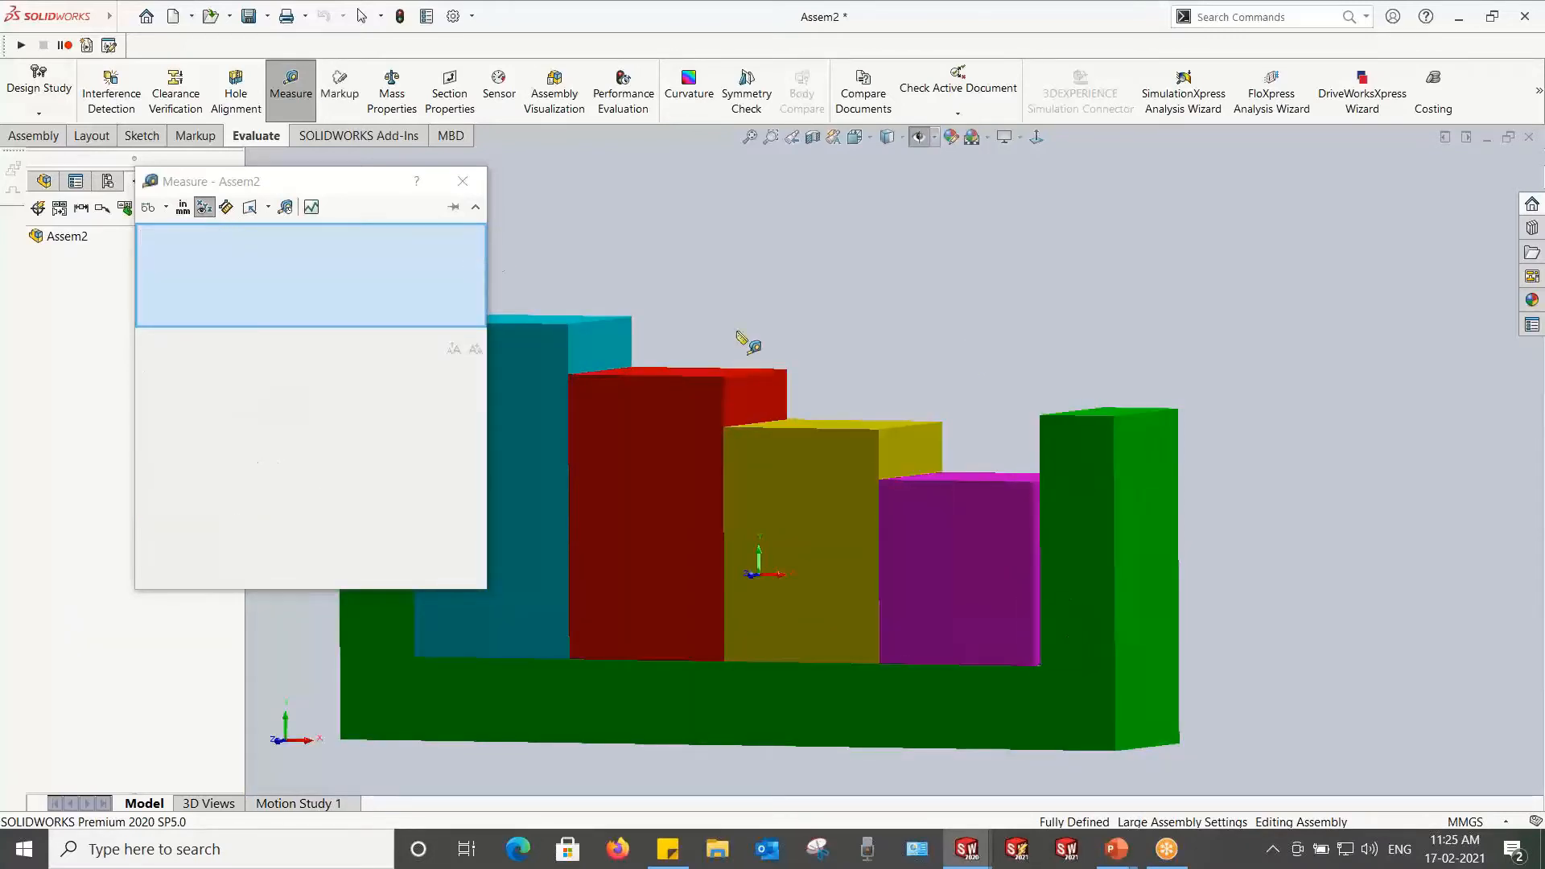
click(463, 182)
Step: Open the cyan Block1 part from the assembly, examine its toleranced width, depth and height dimensions, and close the part
scroll(742, 516, up, 3)
middle_drag(742, 515, 930, 515)
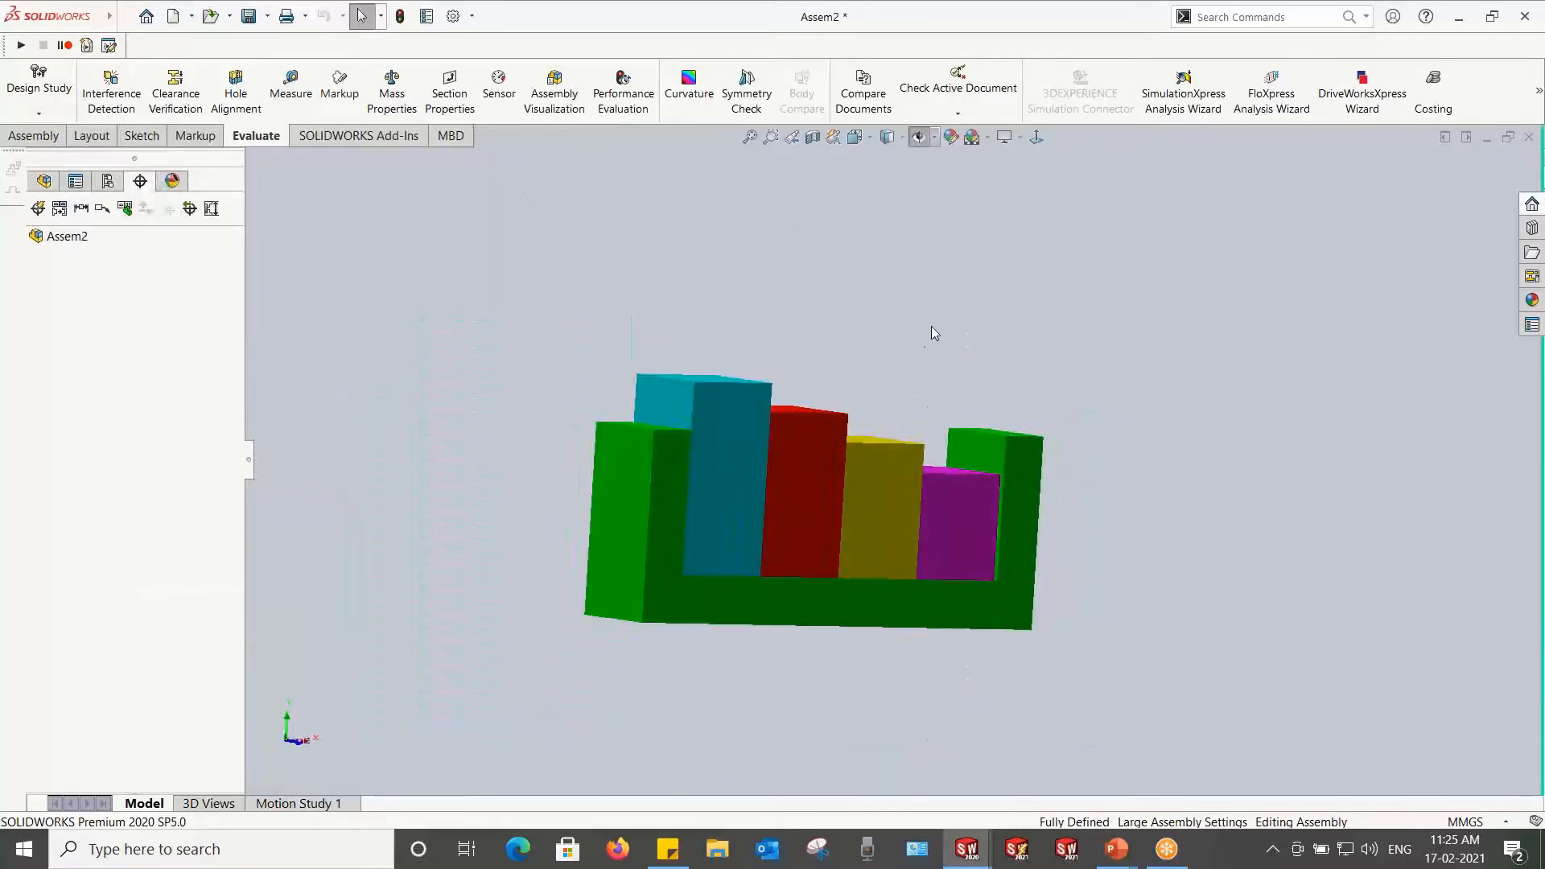
right_click(709, 426)
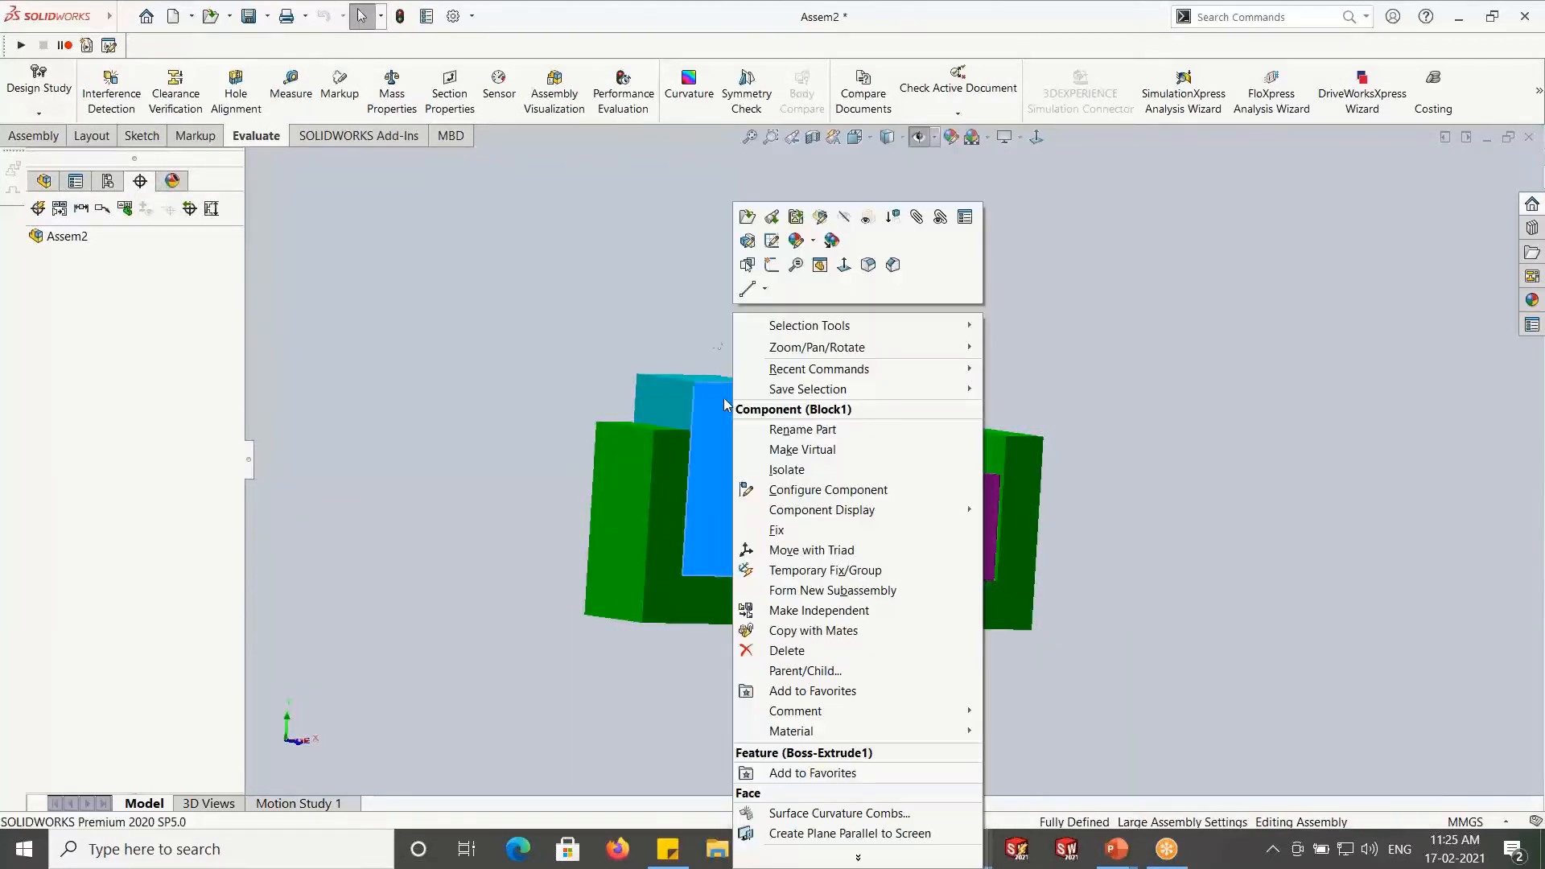
click(734, 231)
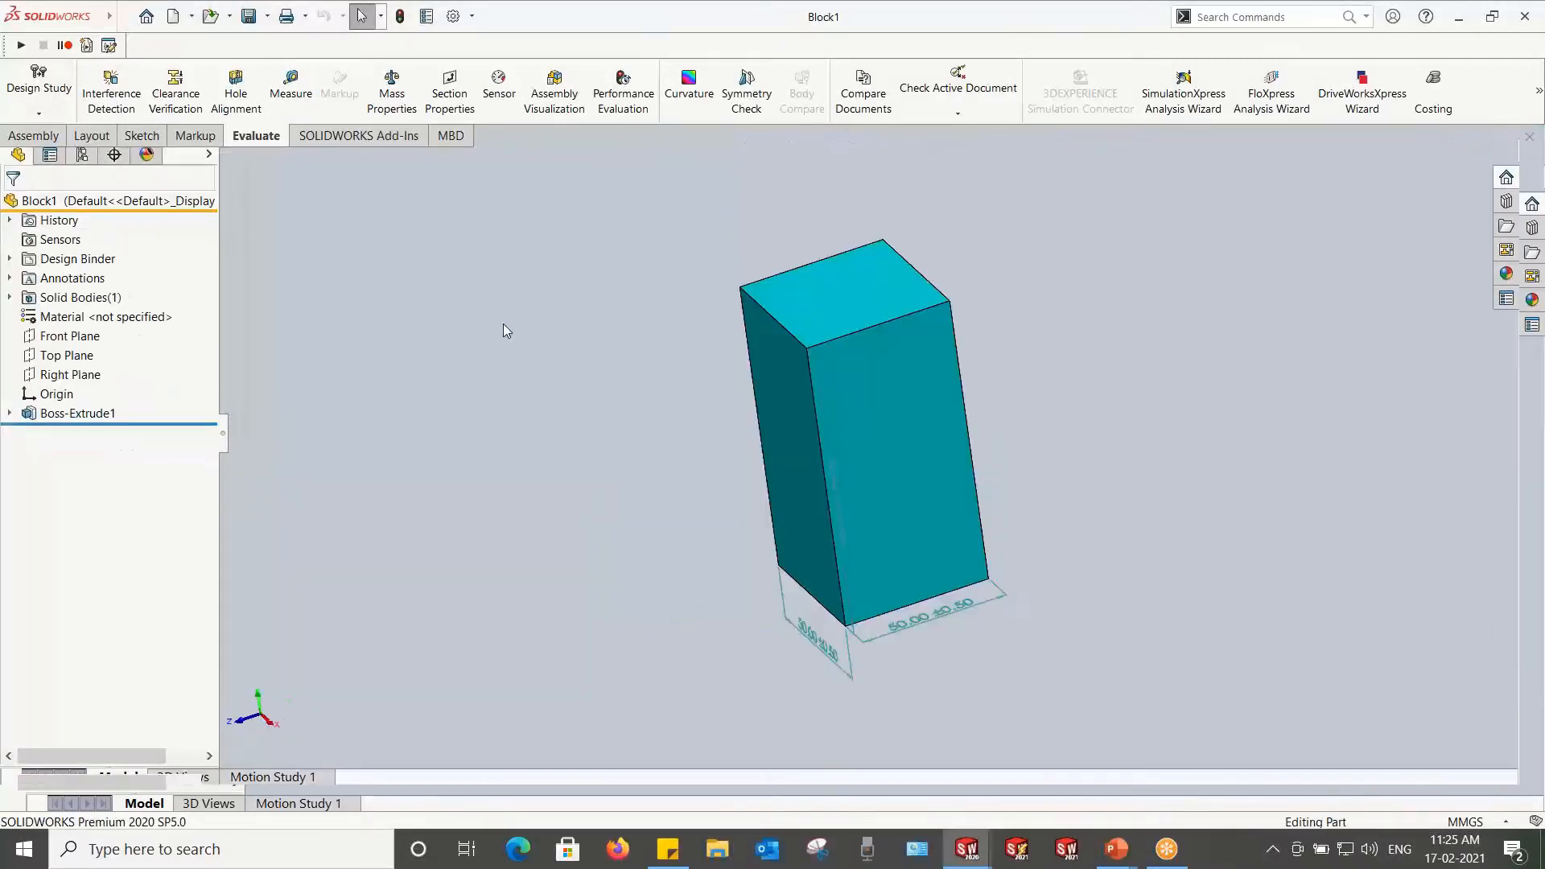
scroll(932, 654, down, 3)
middle_drag(923, 604, 1018, 564)
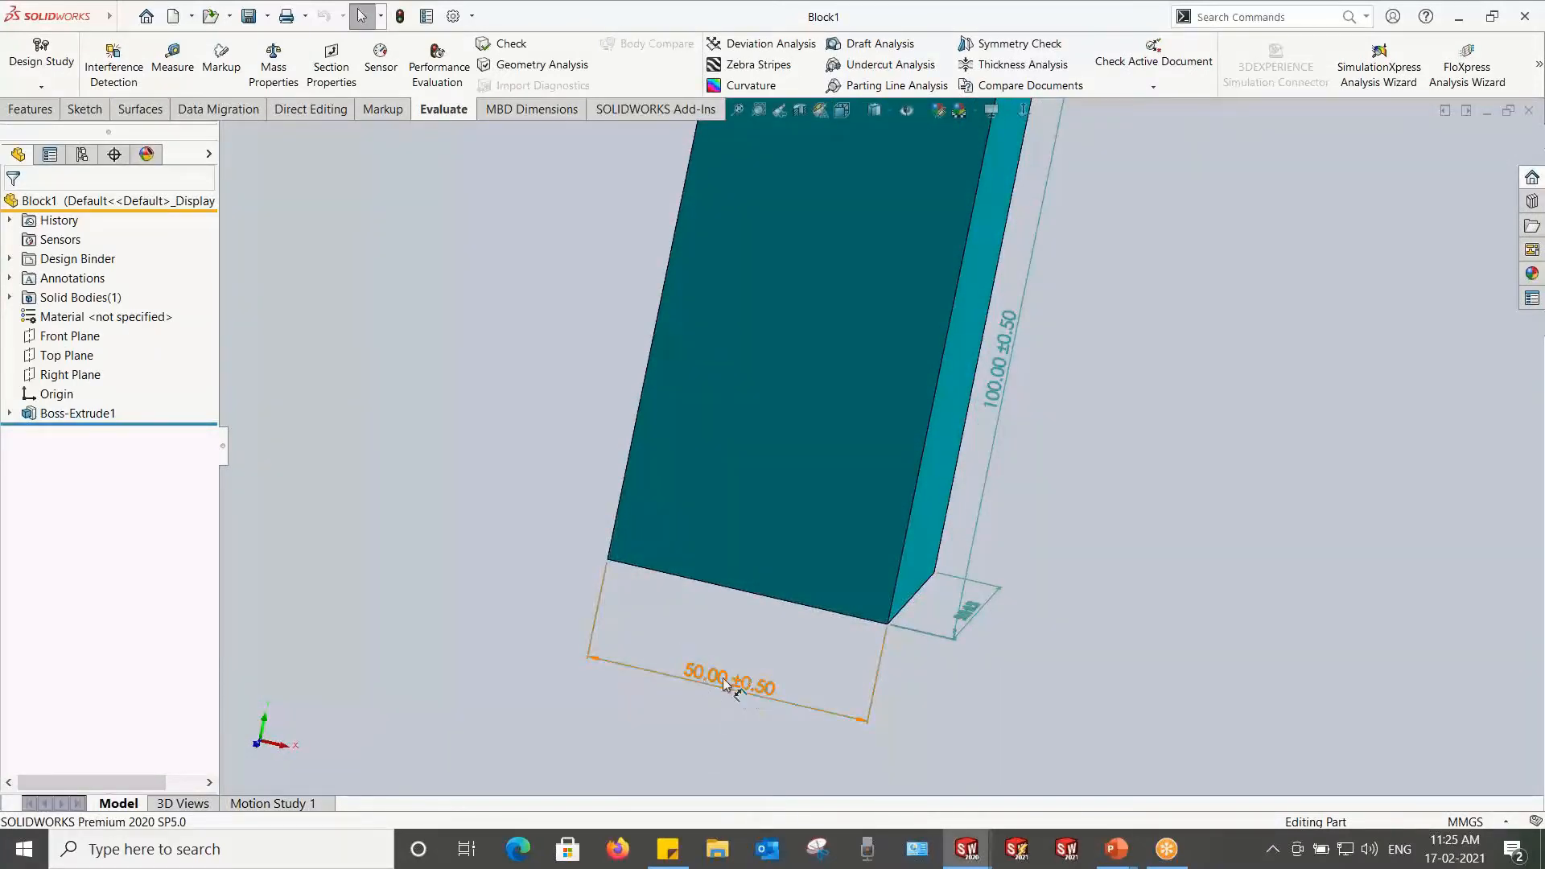
middle_drag(741, 690, 741, 621)
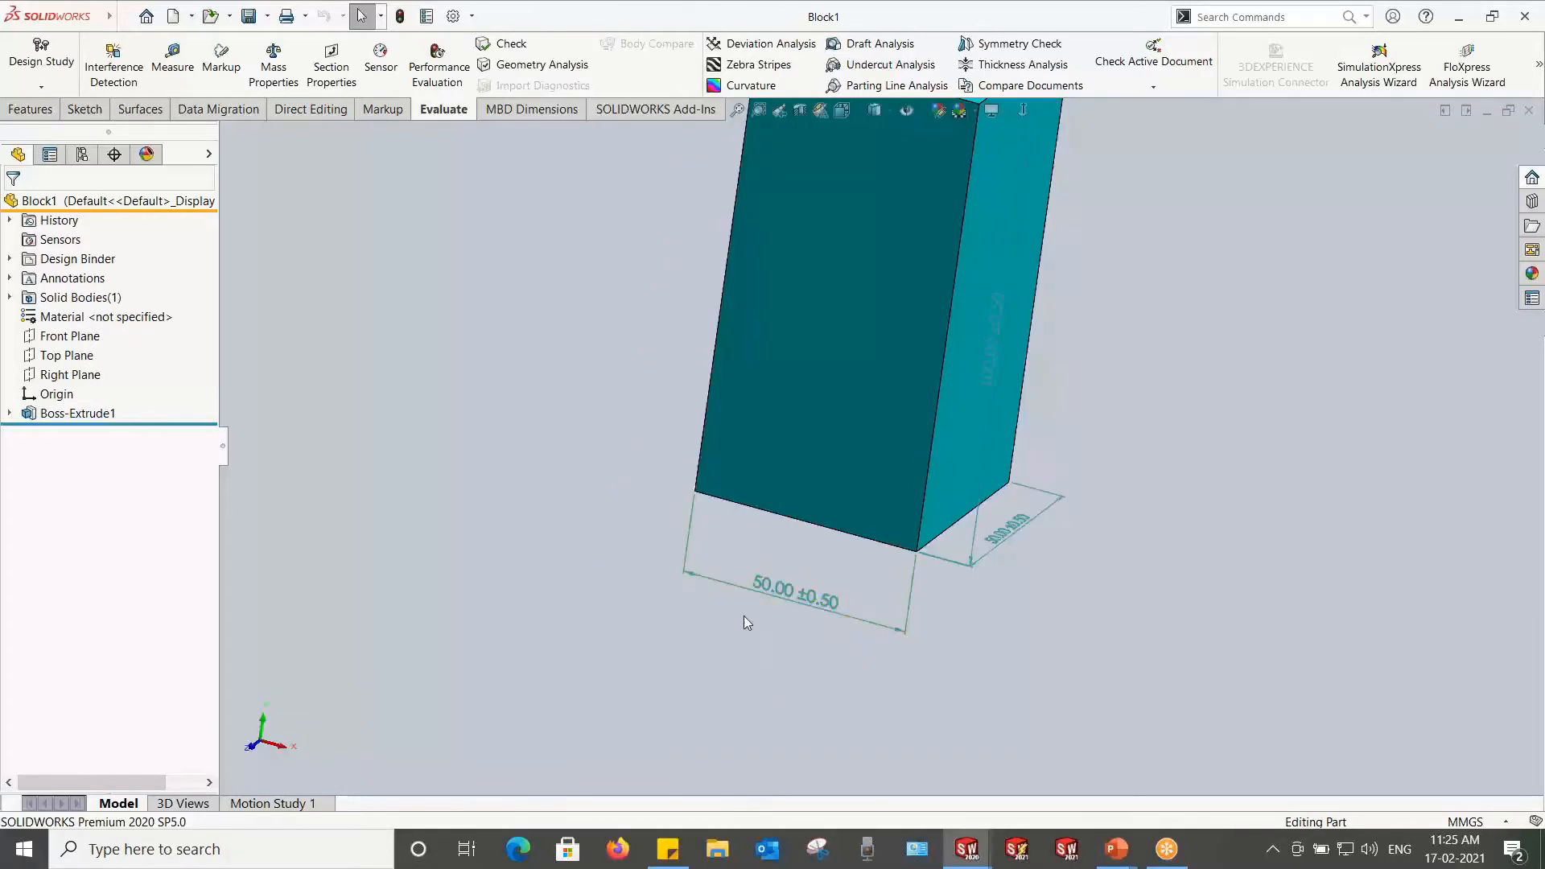
click(1529, 109)
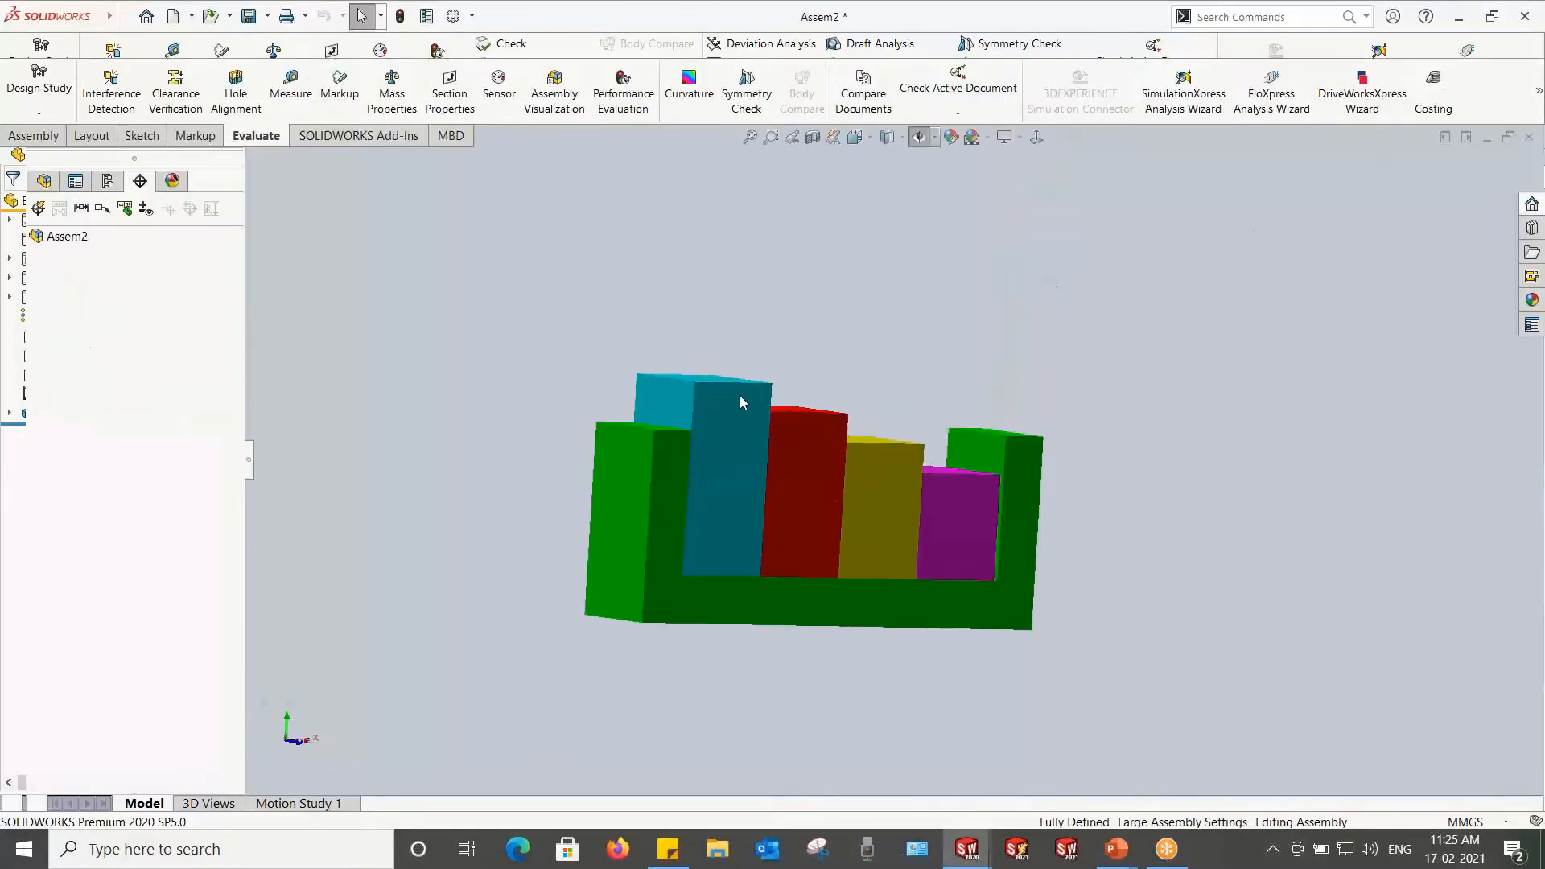
Step: Start a TolAnalyst study and define its measurement from the magenta block's outer side face to the facing inner wall of the housing
scroll(1017, 469, down, 3)
middle_drag(1016, 469, 929, 485)
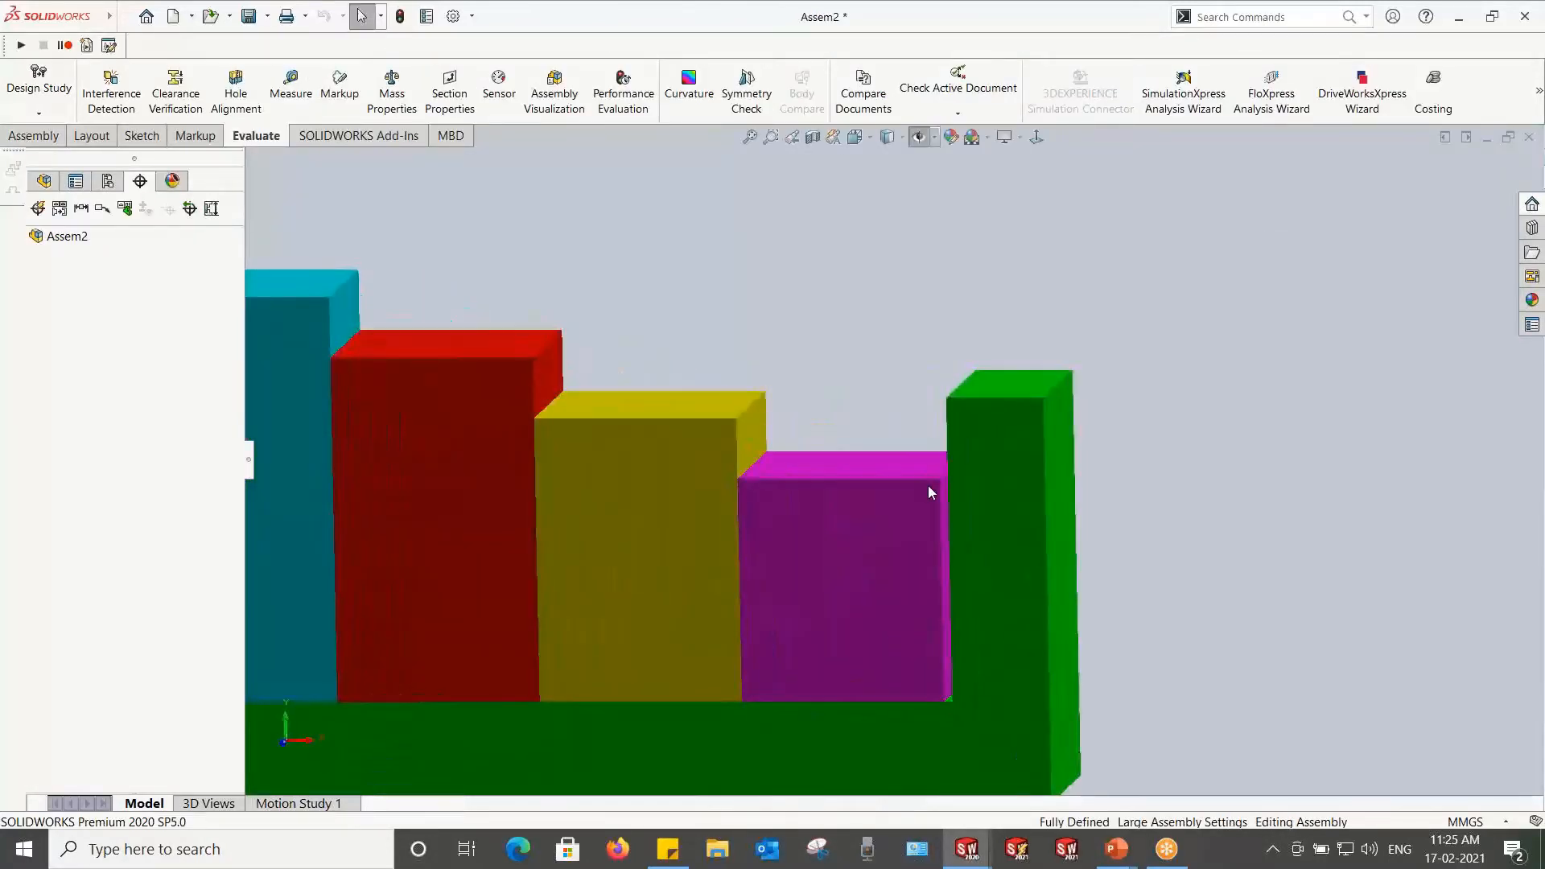
scroll(929, 481, up, 3)
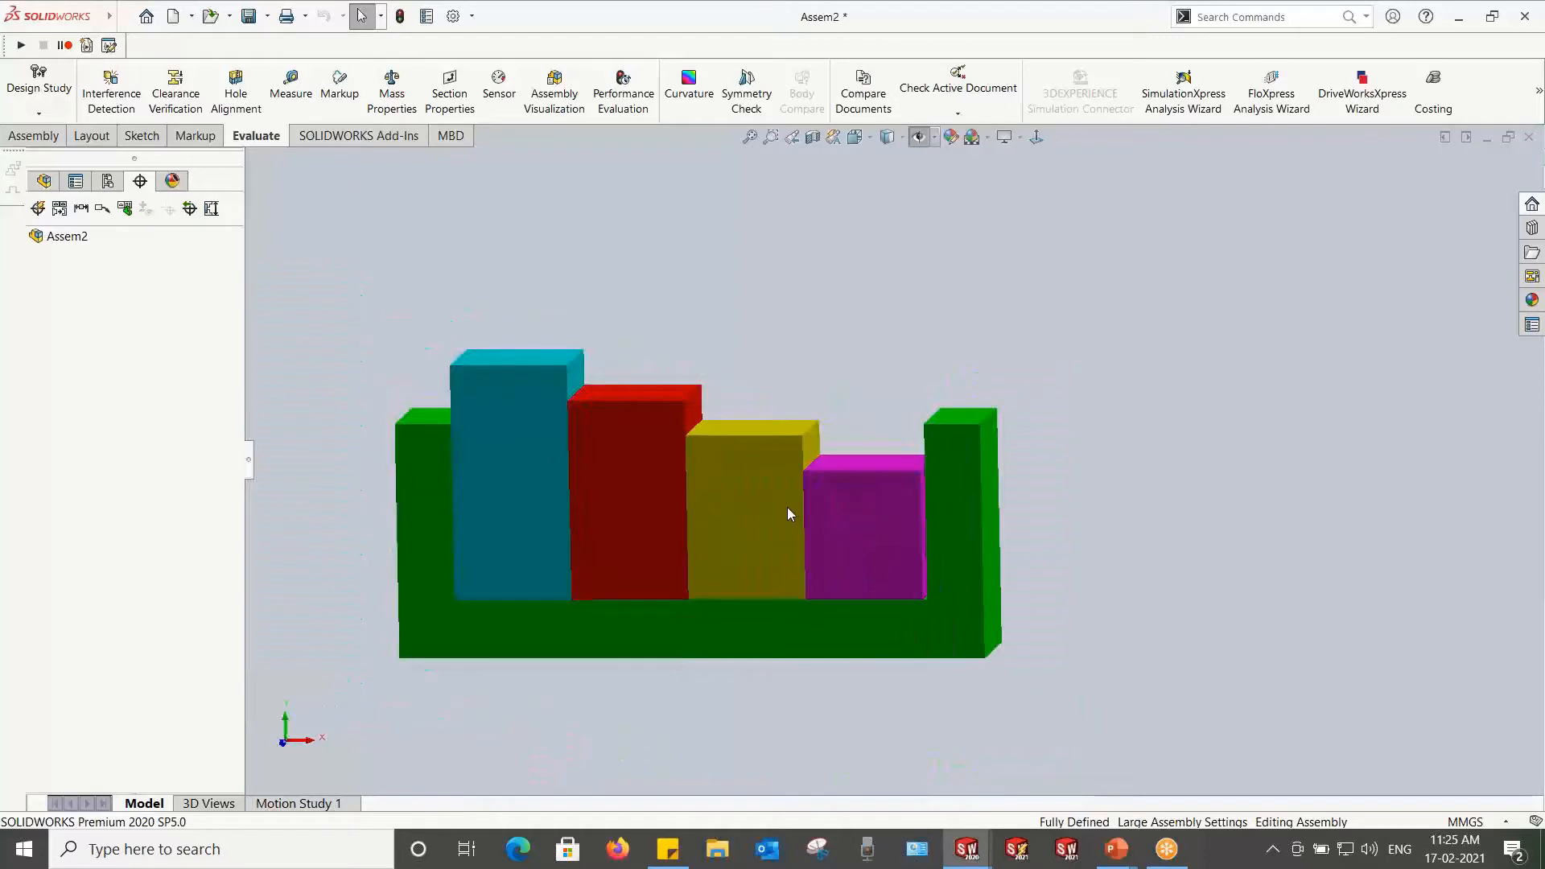
click(211, 209)
scroll(950, 497, down, 1)
scroll(950, 497, down, 5)
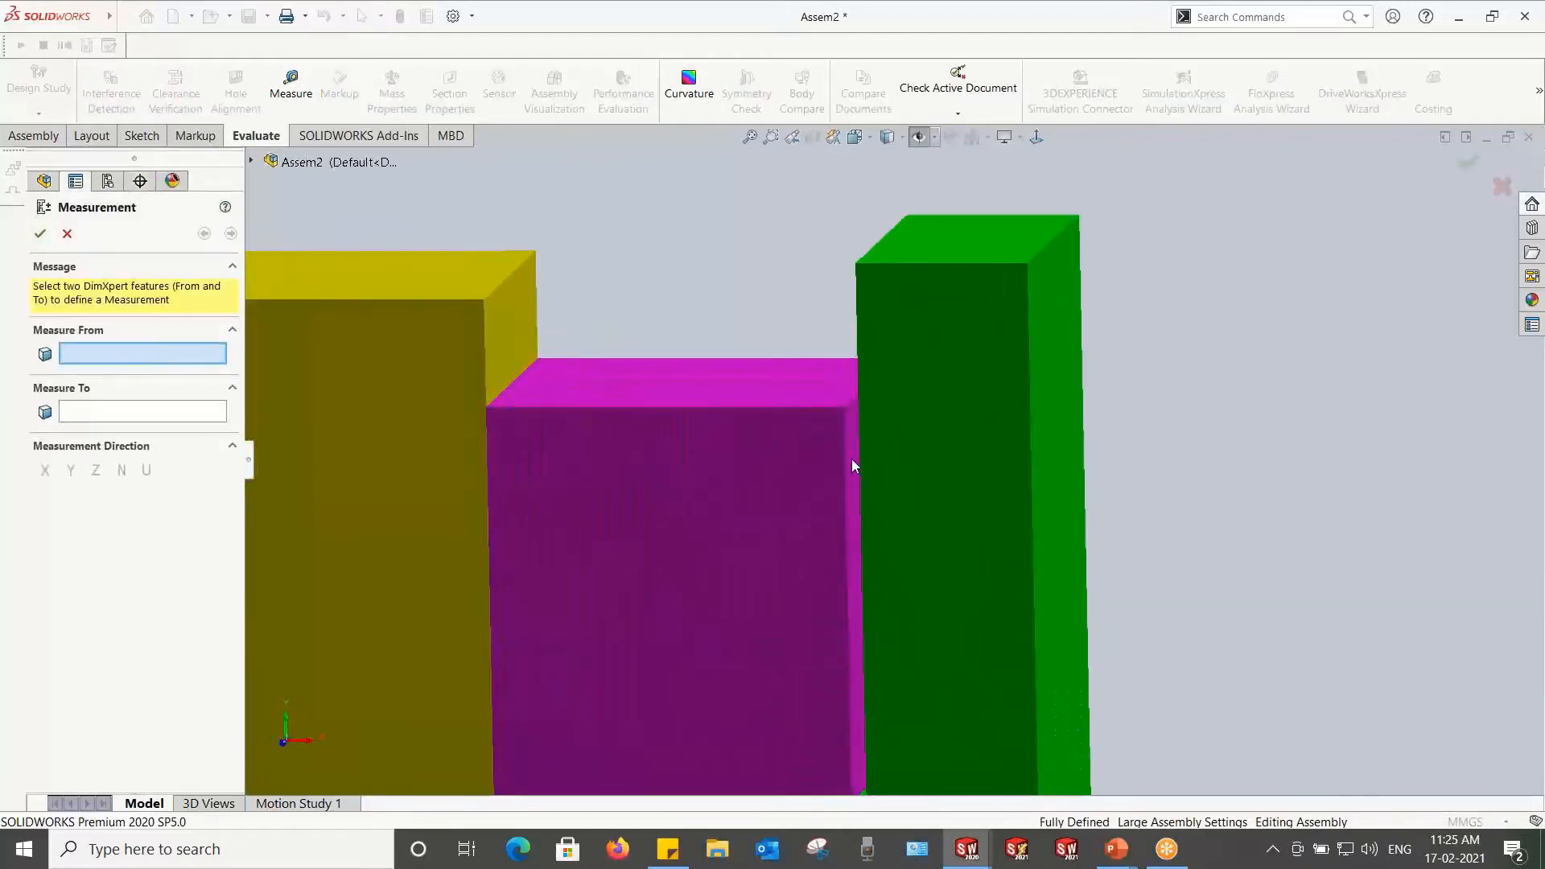
click(854, 442)
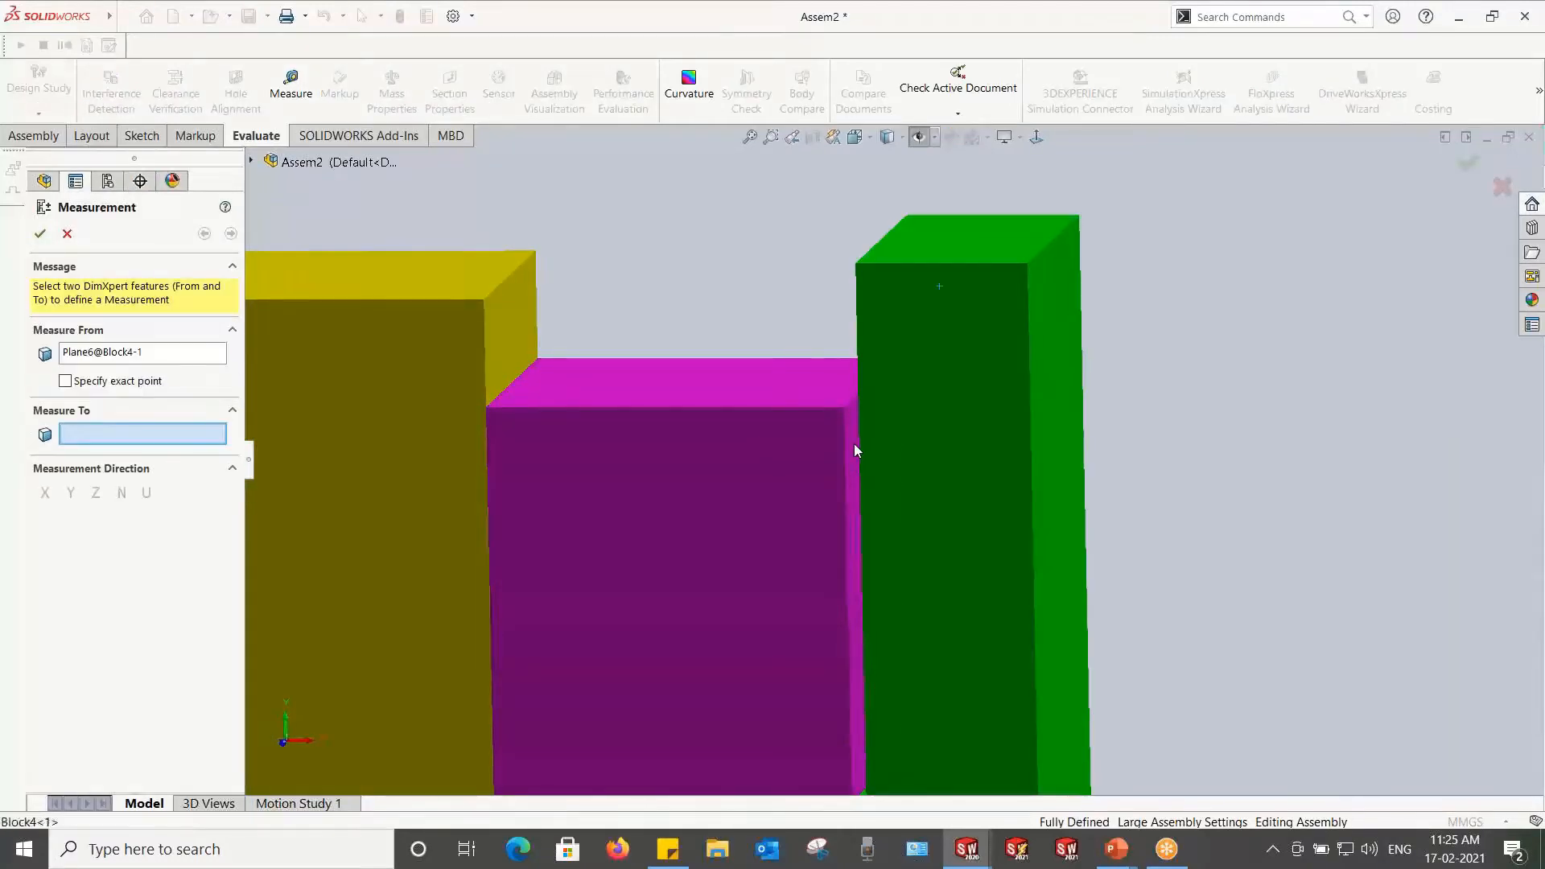
scroll(853, 442, up, 2)
middle_drag(853, 443, 868, 404)
click(856, 383)
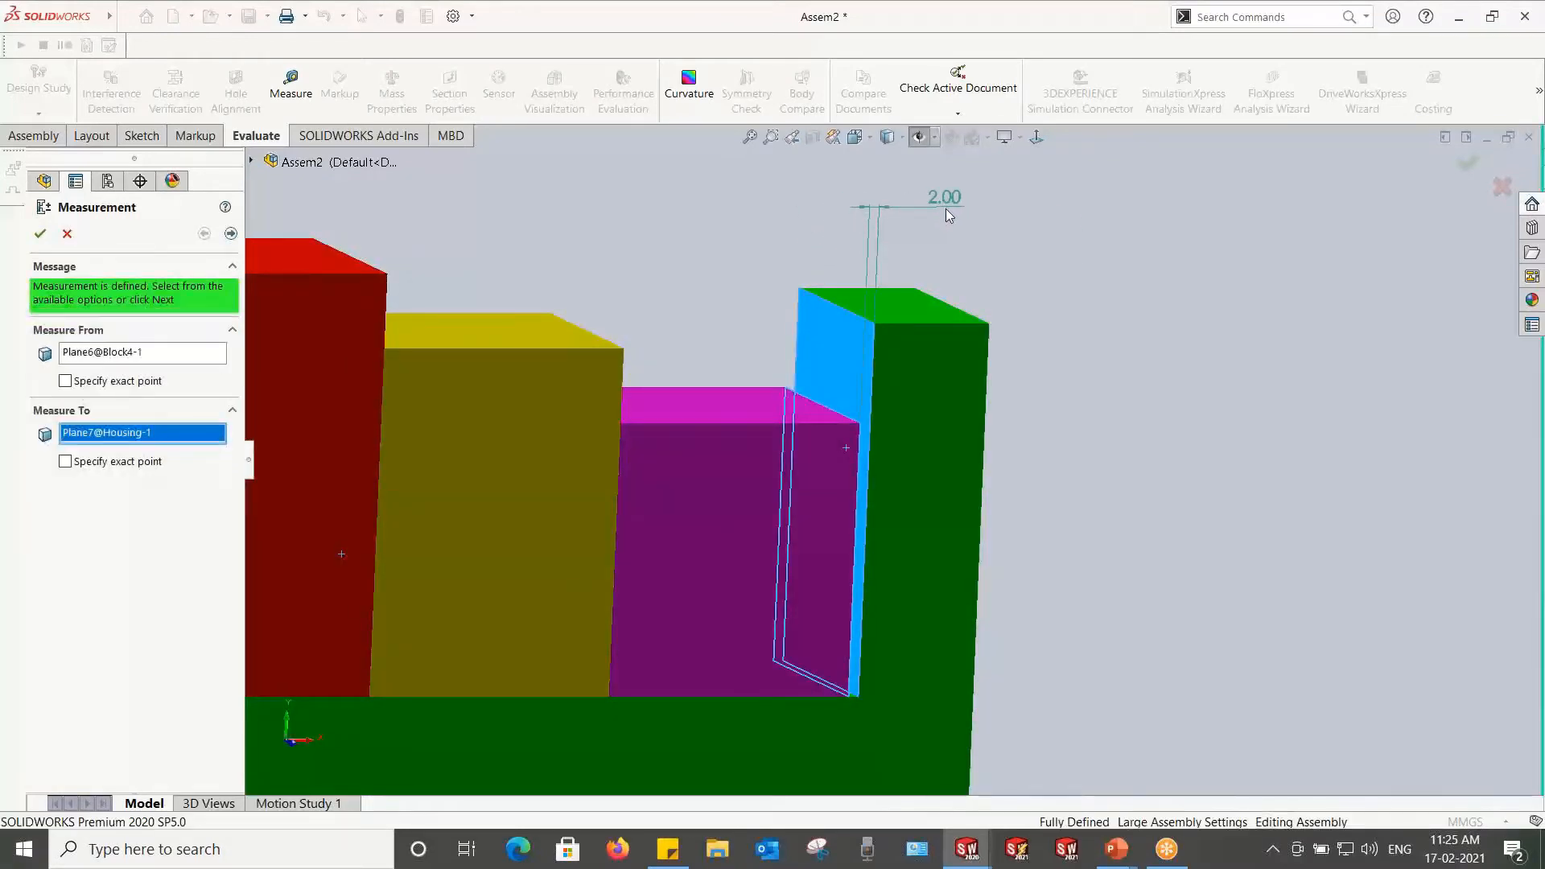
Step: Examine the defined gap measurement between the magenta block and the housing wall, up close and across the whole assembly
scroll(977, 500, up, 5)
scroll(827, 480, down, 3)
scroll(827, 480, up, 3)
middle_drag(827, 480, 798, 444)
scroll(924, 461, down, 5)
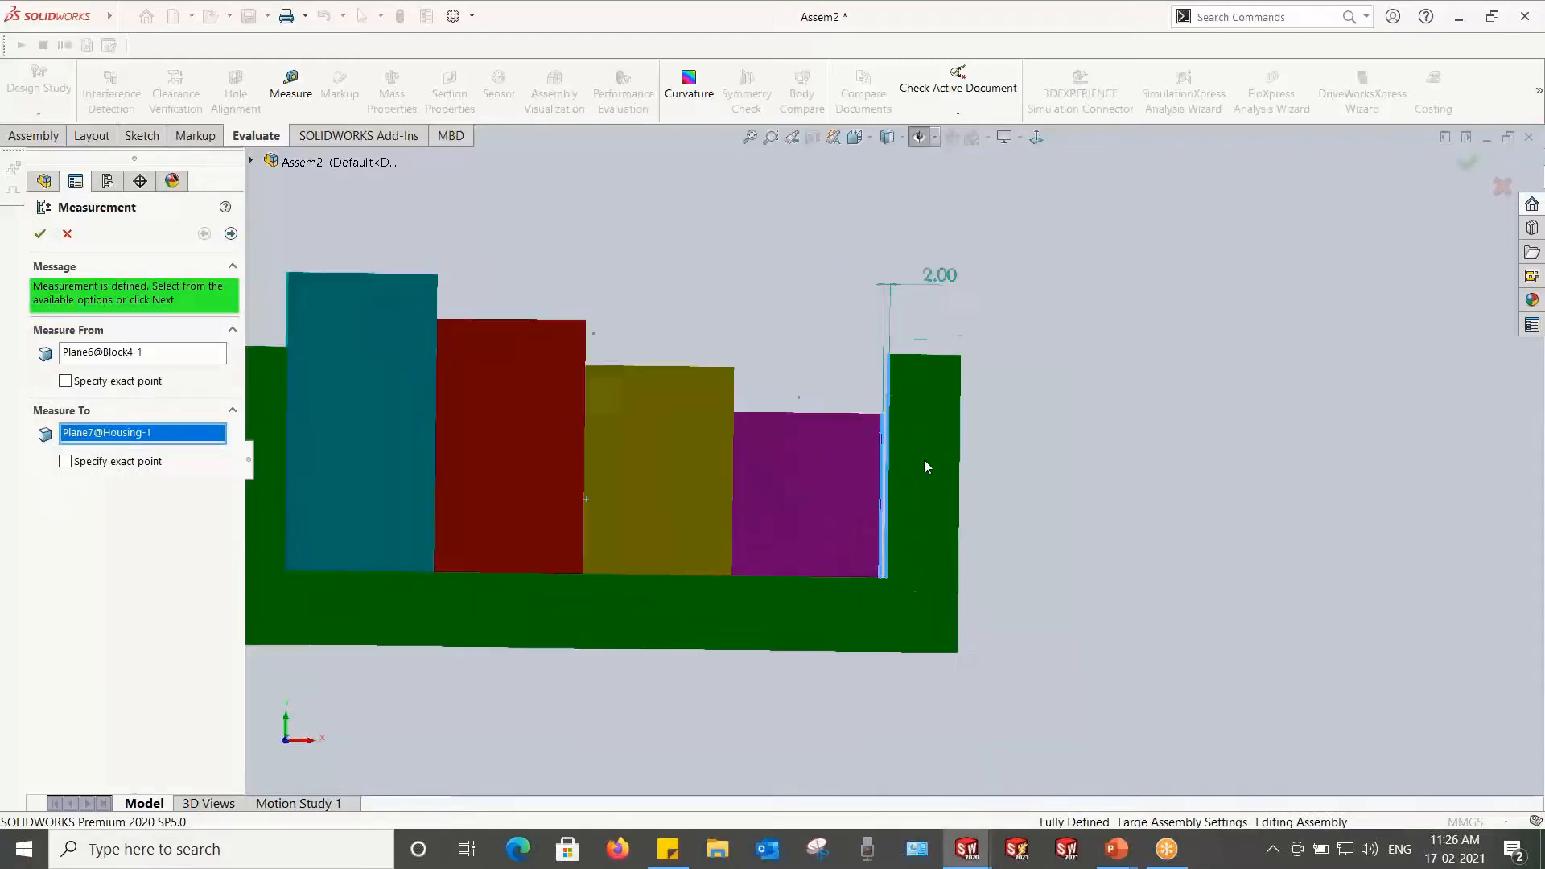
scroll(819, 446, up, 3)
scroll(562, 427, up, 3)
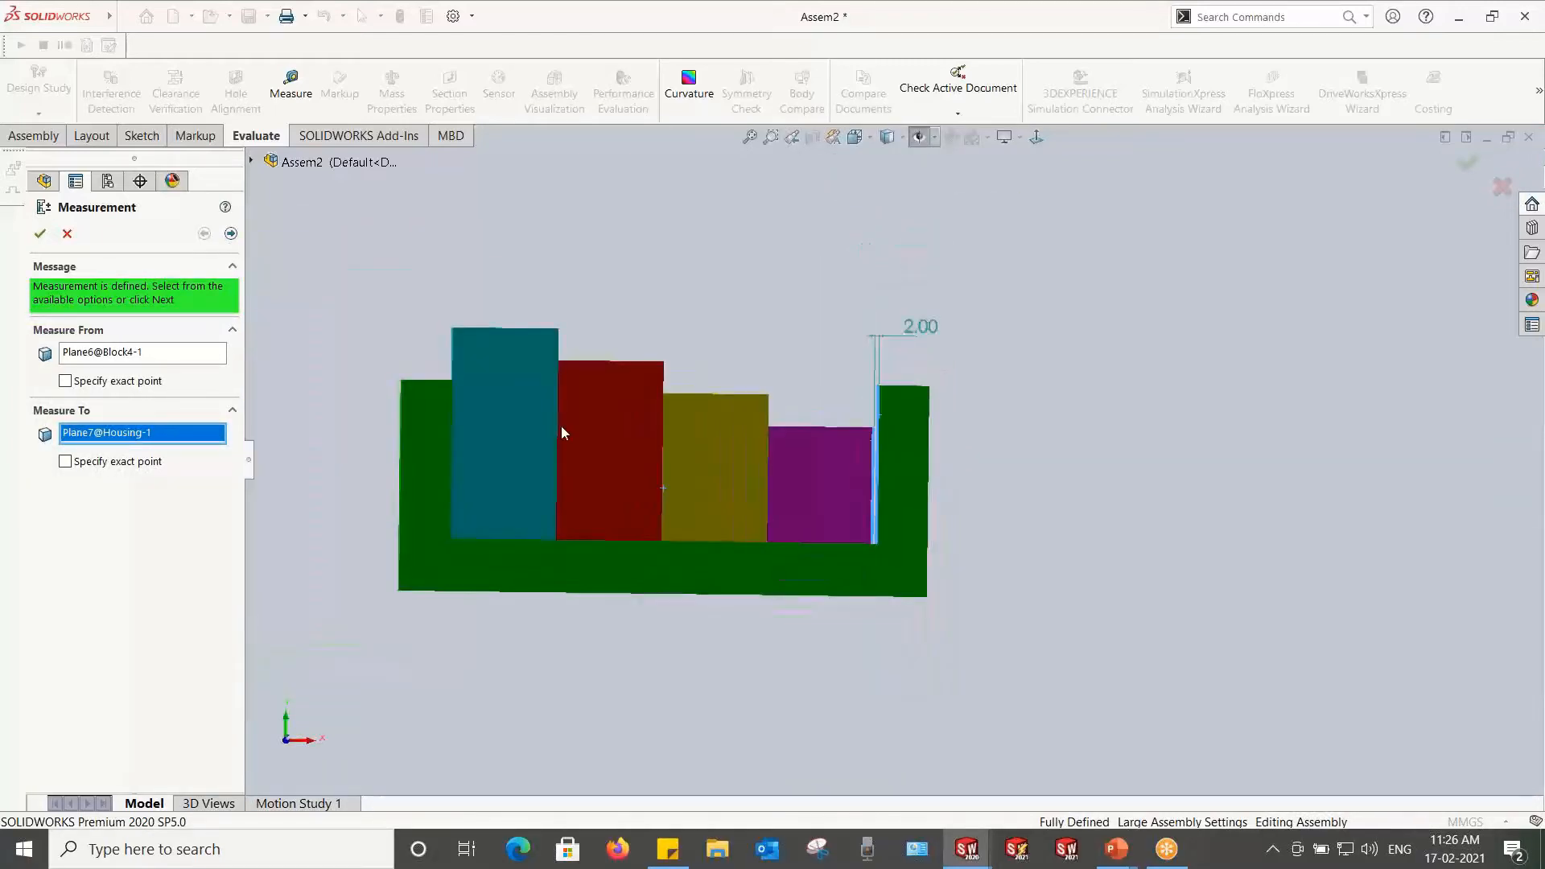
scroll(877, 467, down, 5)
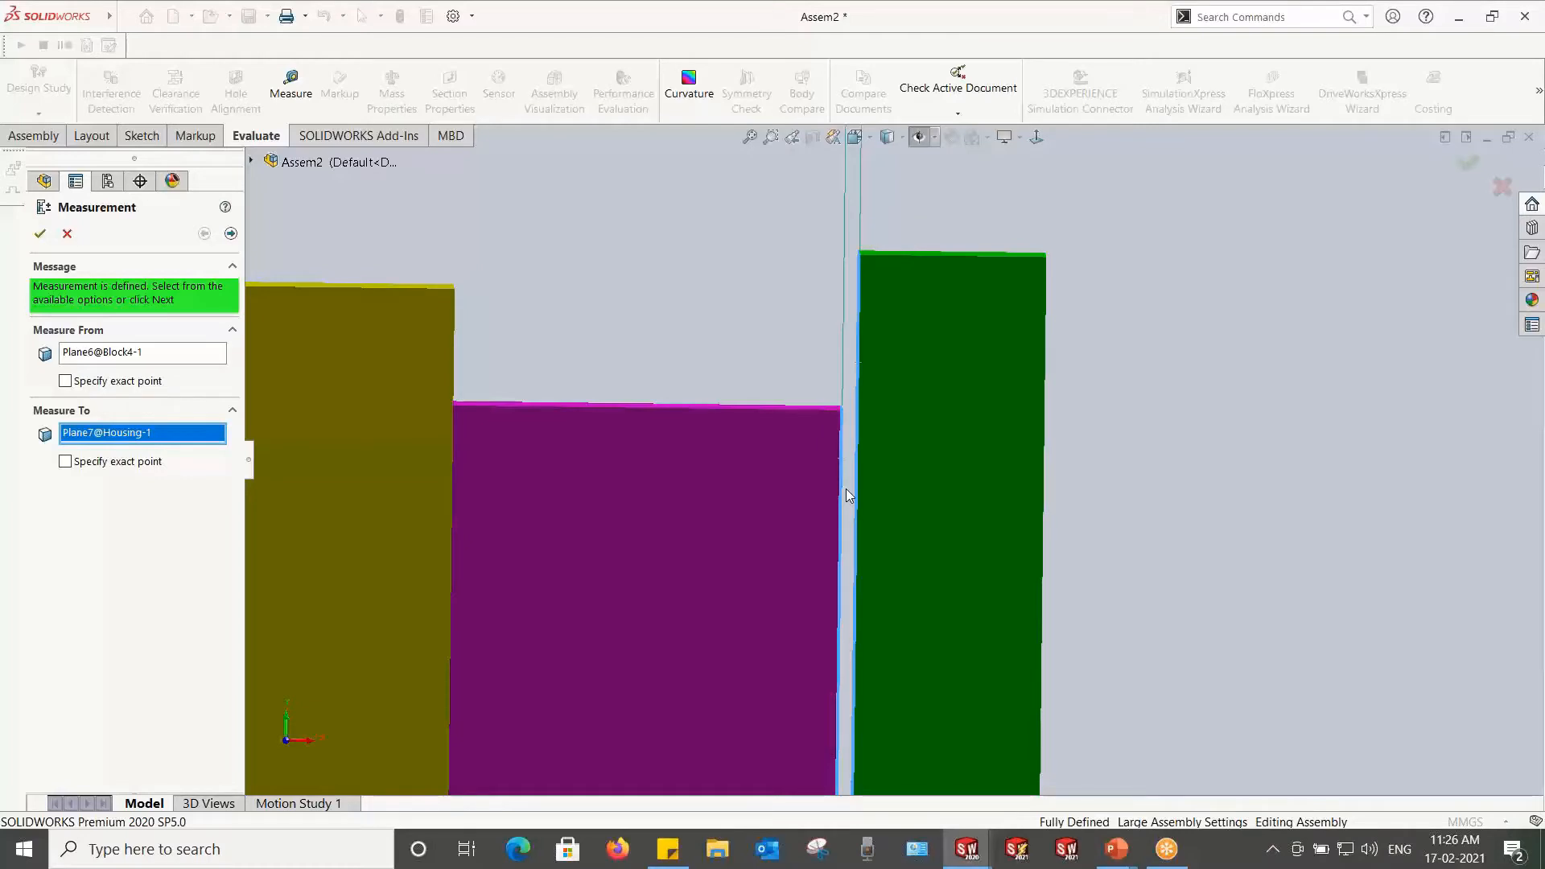
scroll(847, 490, up, 10)
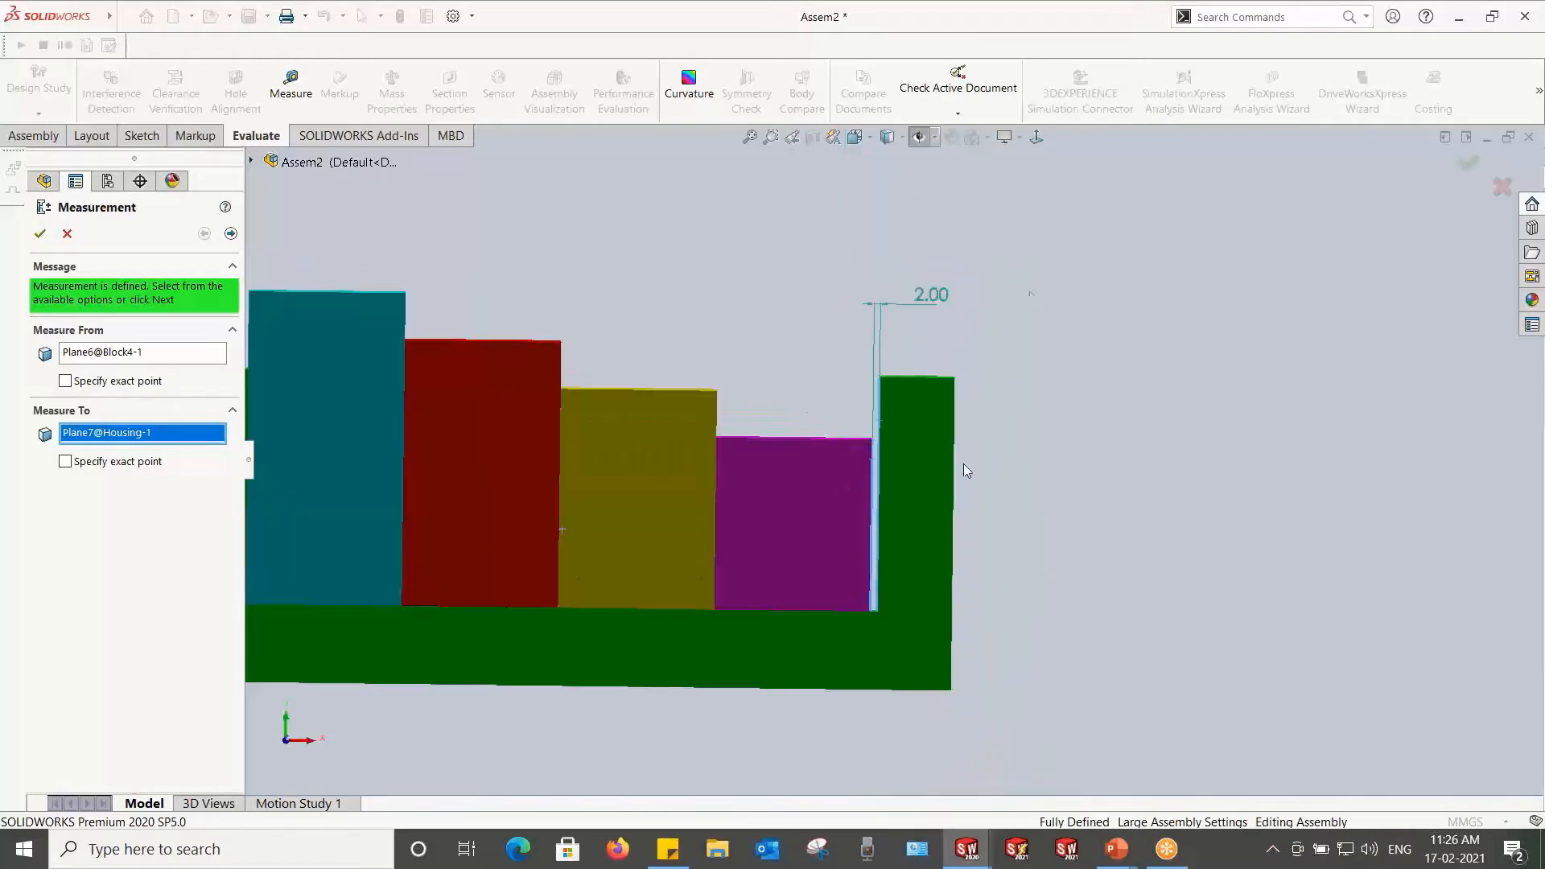
Step: Define the assembly sequence with Housing-1 as the base part, followed by Block1-1, Block2-1, Block3-1 and Block4-1
click(231, 233)
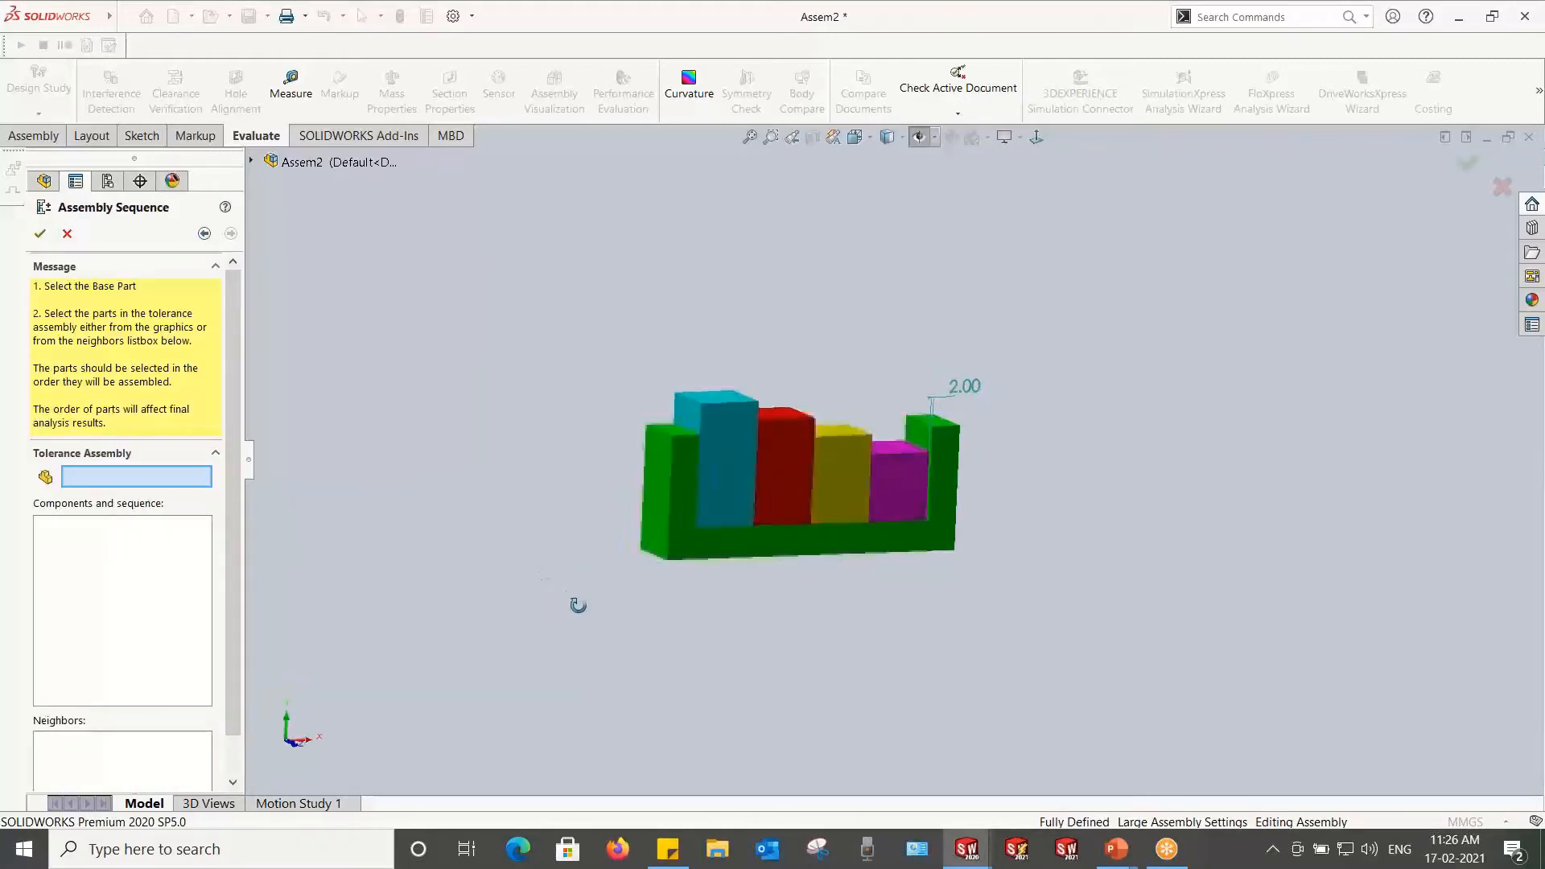
click(697, 544)
click(759, 434)
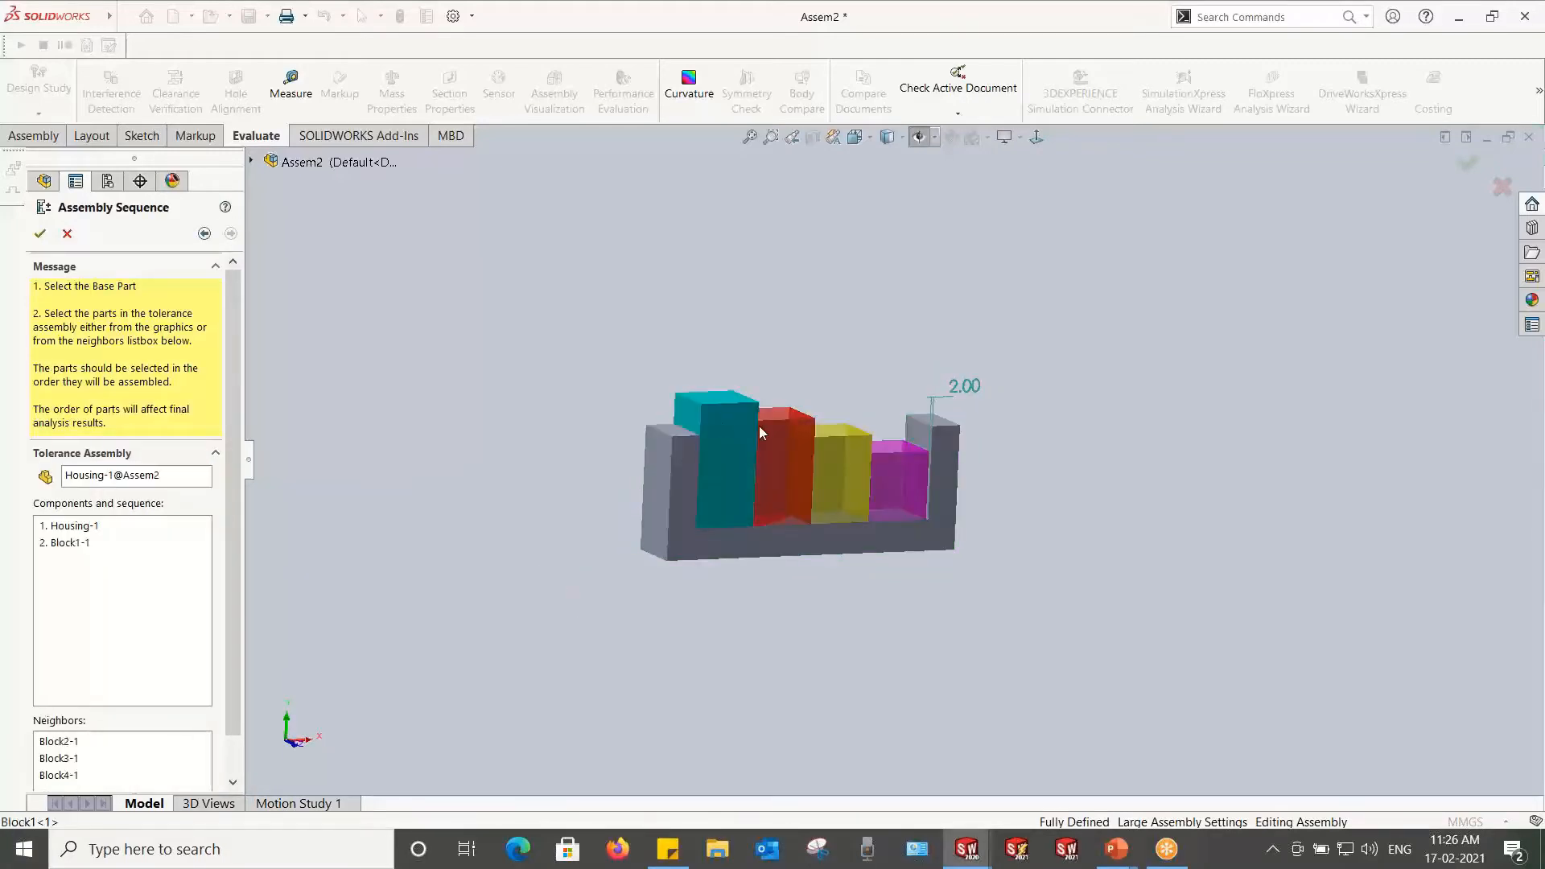
click(843, 466)
click(895, 471)
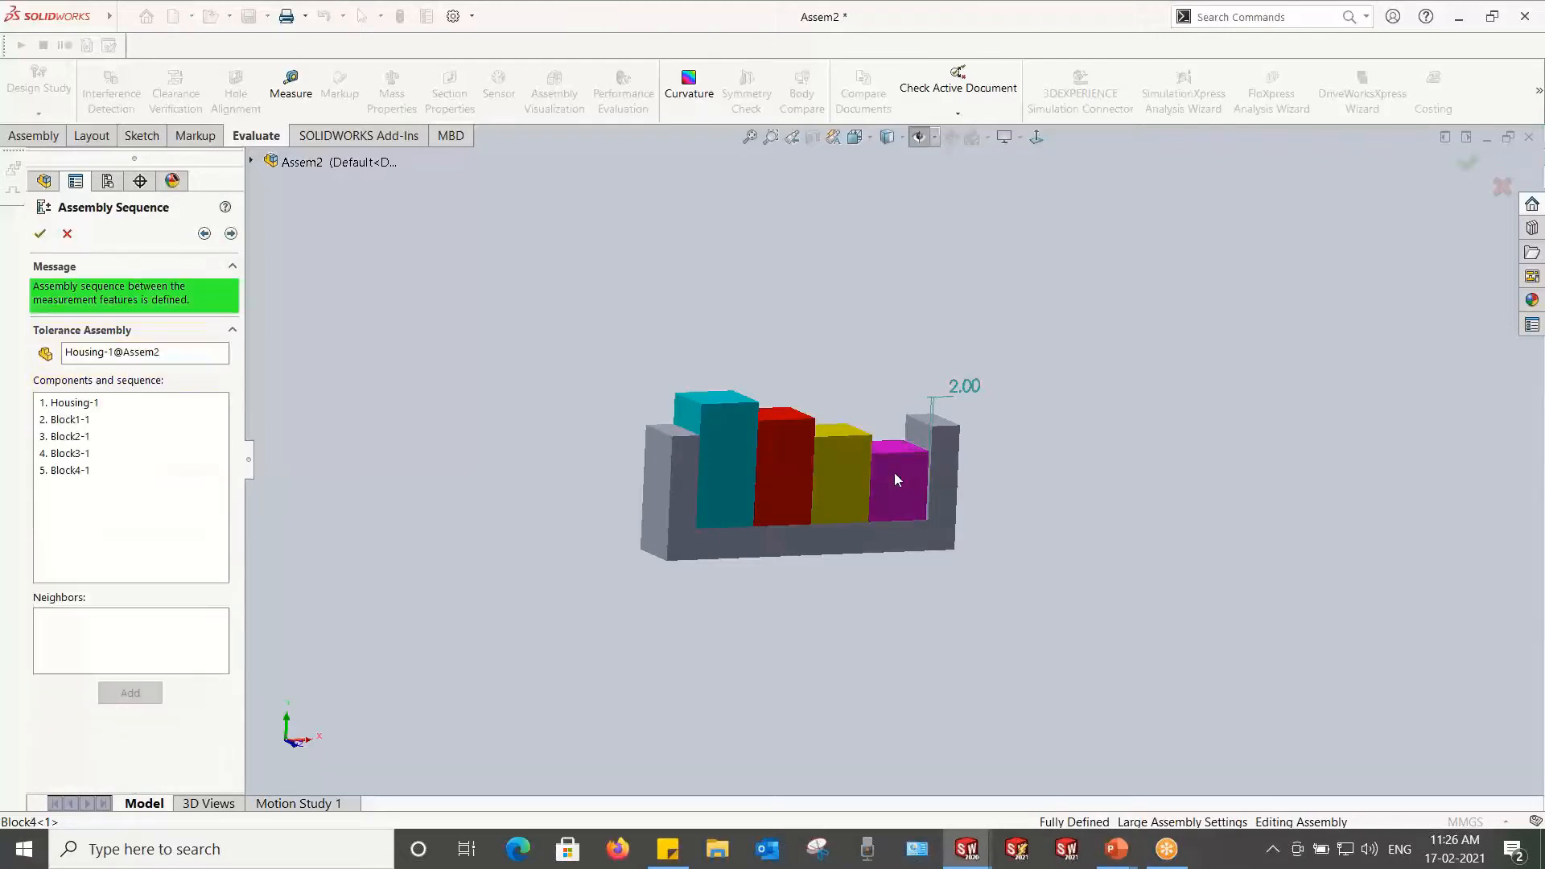
Step: Switch to the PowerPoint slide show and advance to the slide explaining the assembly sequence
scroll(929, 458, down, 5)
middle_drag(926, 459, 888, 420)
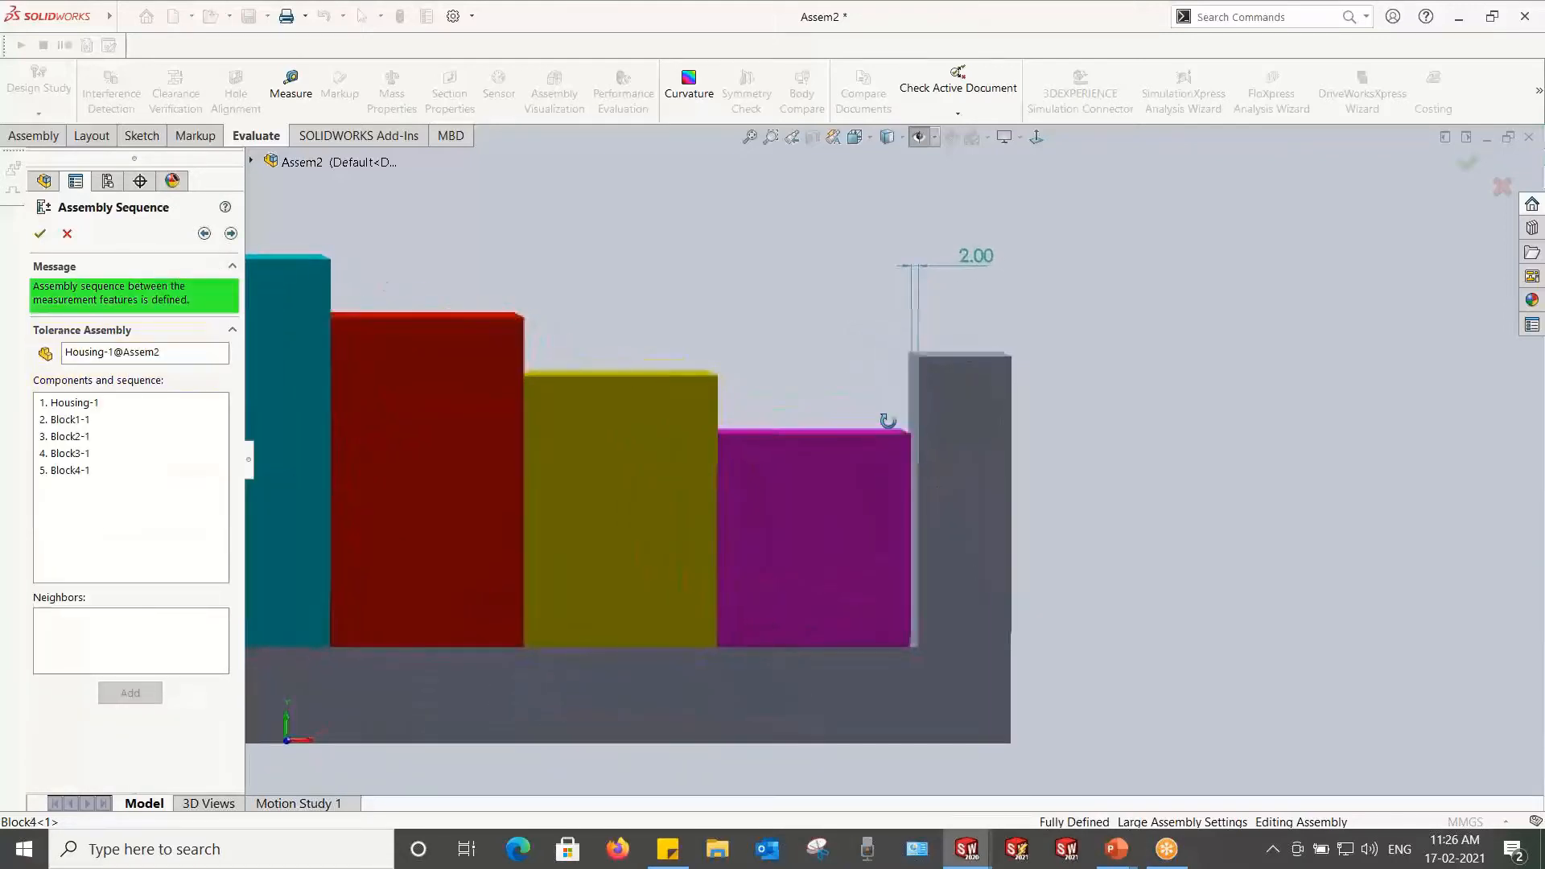
scroll(890, 424, up, 2)
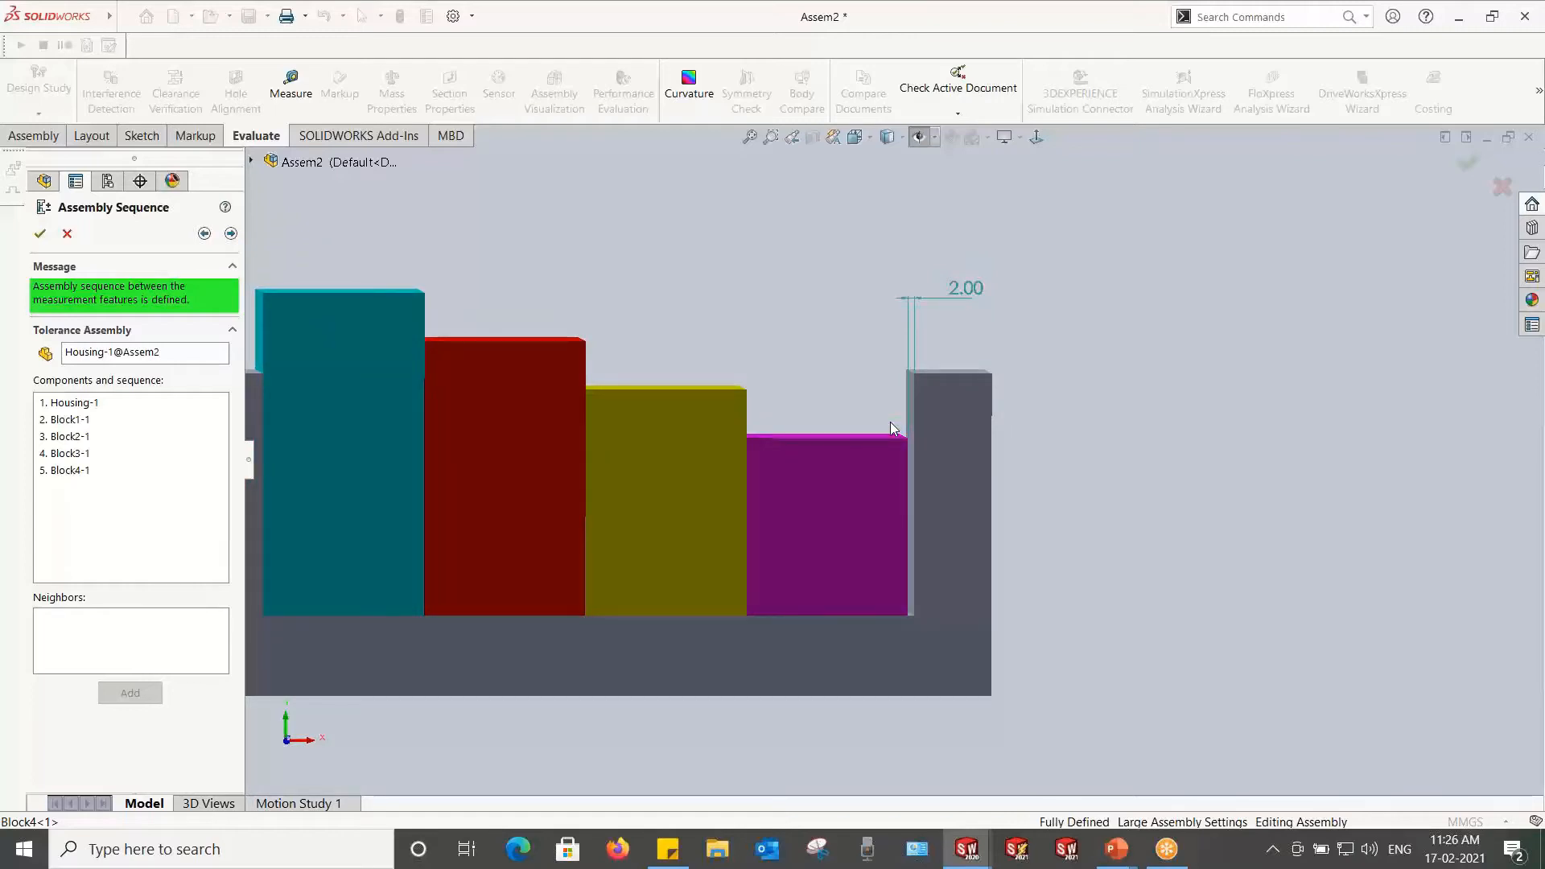
scroll(891, 428, up, 2)
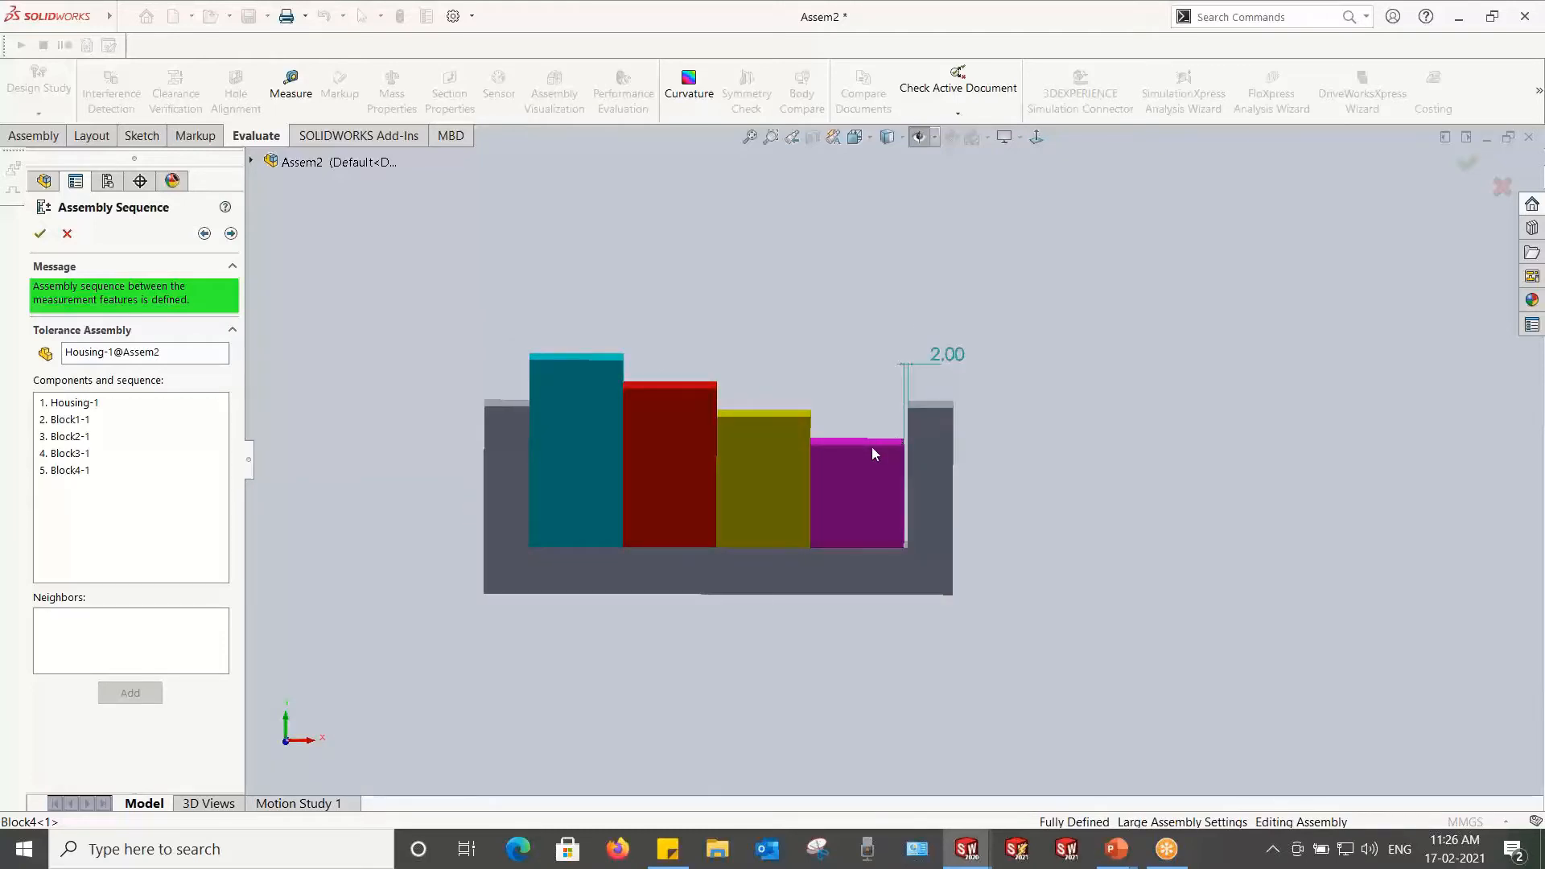
key(alt+Tab)
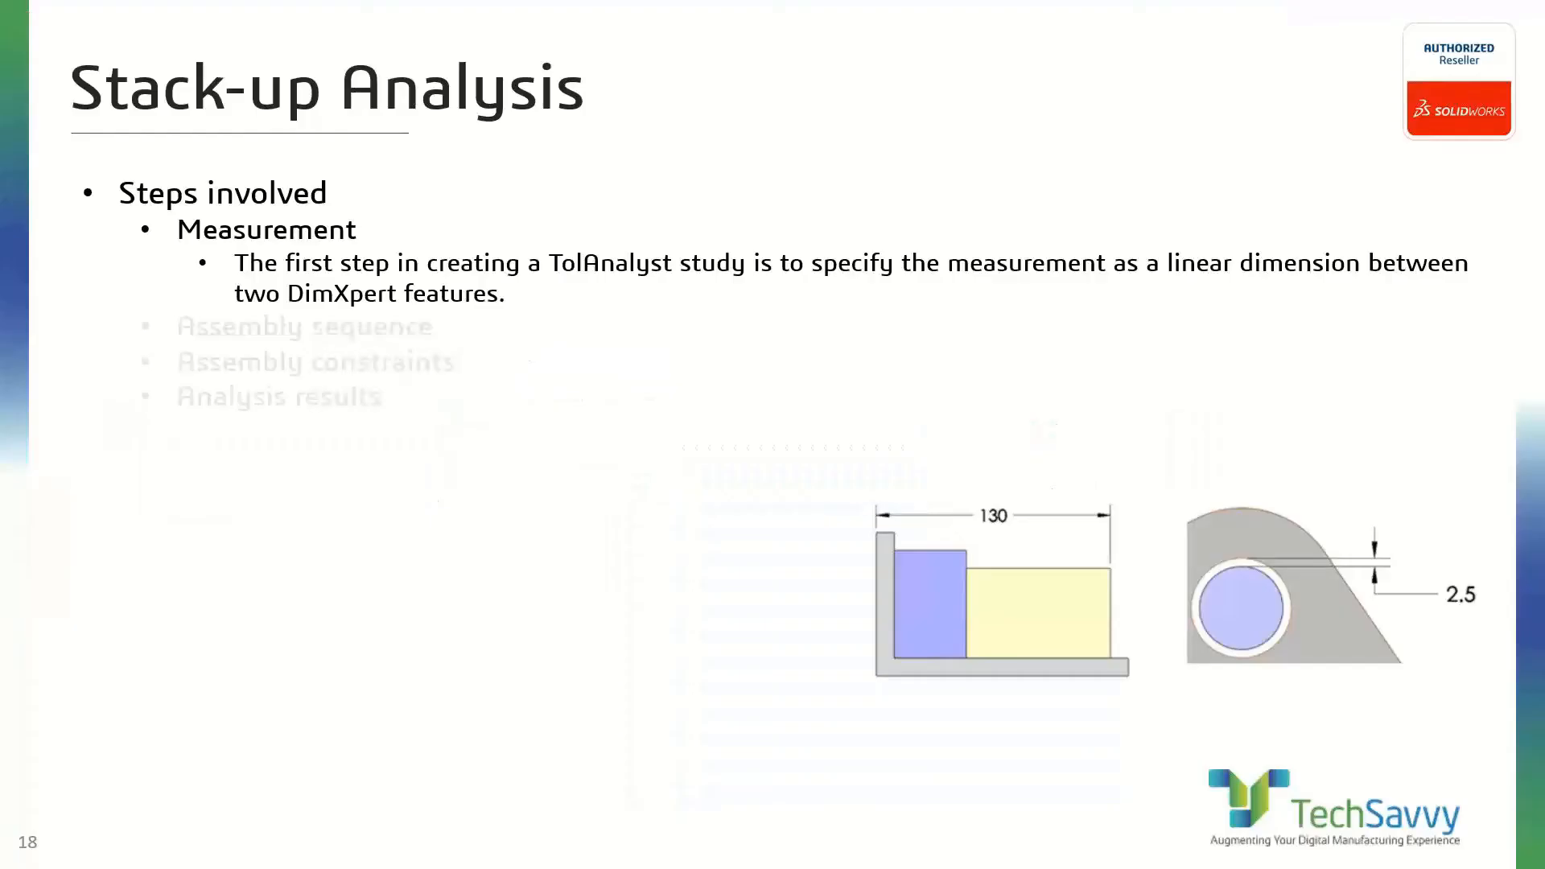
key(Right)
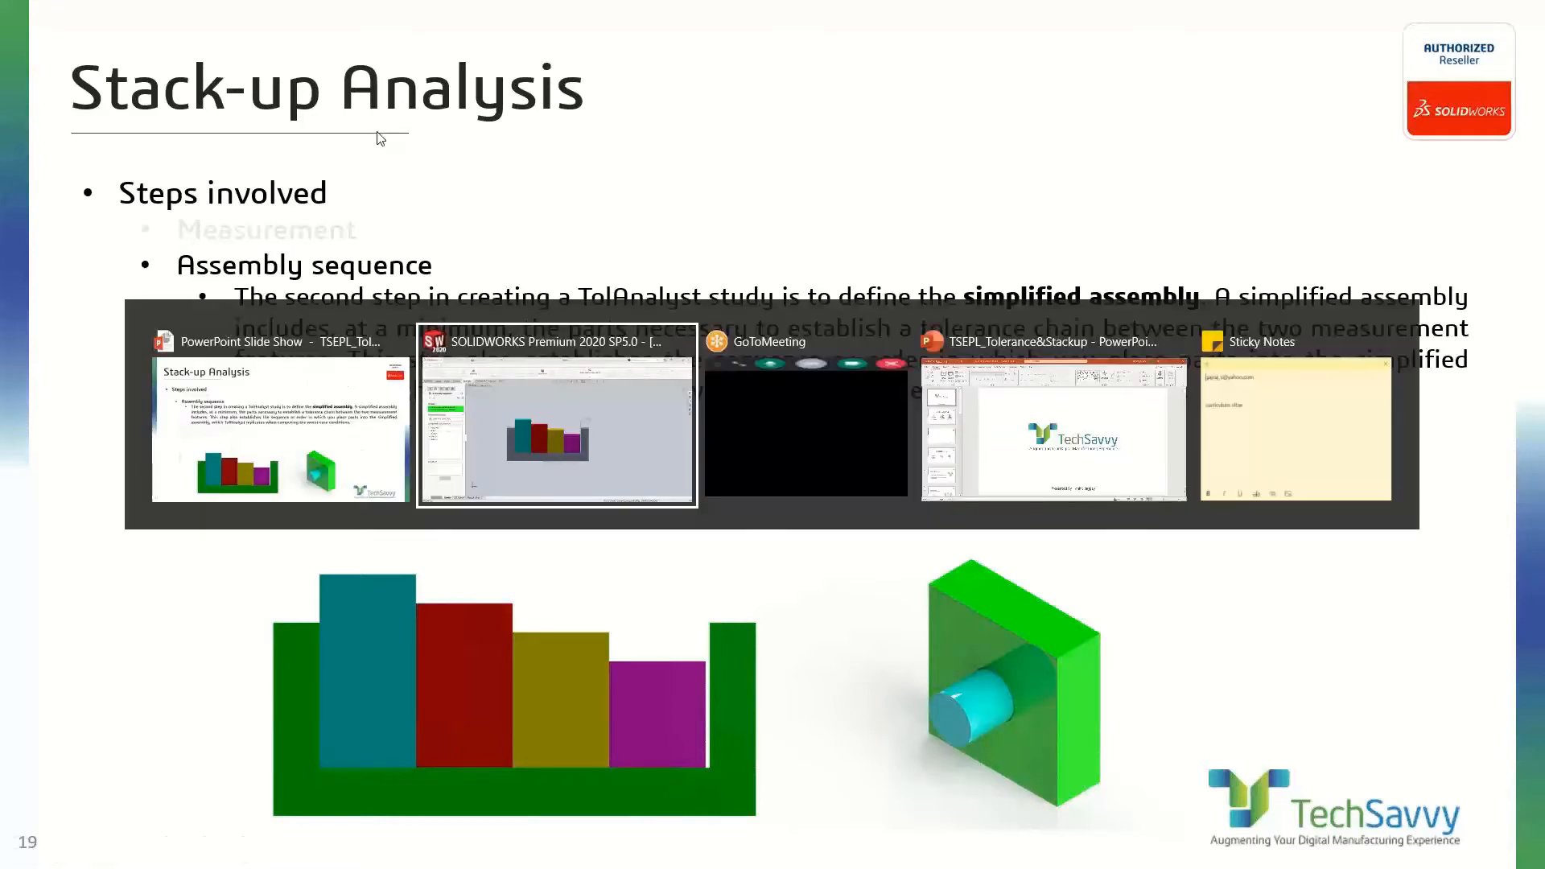
Step: Return to SOLIDWORKS and examine the sequenced blocks and the gap between the magenta block and the housing wall
click(546, 409)
scroll(916, 428, down, 2)
scroll(911, 428, up, 2)
scroll(891, 458, down, 3)
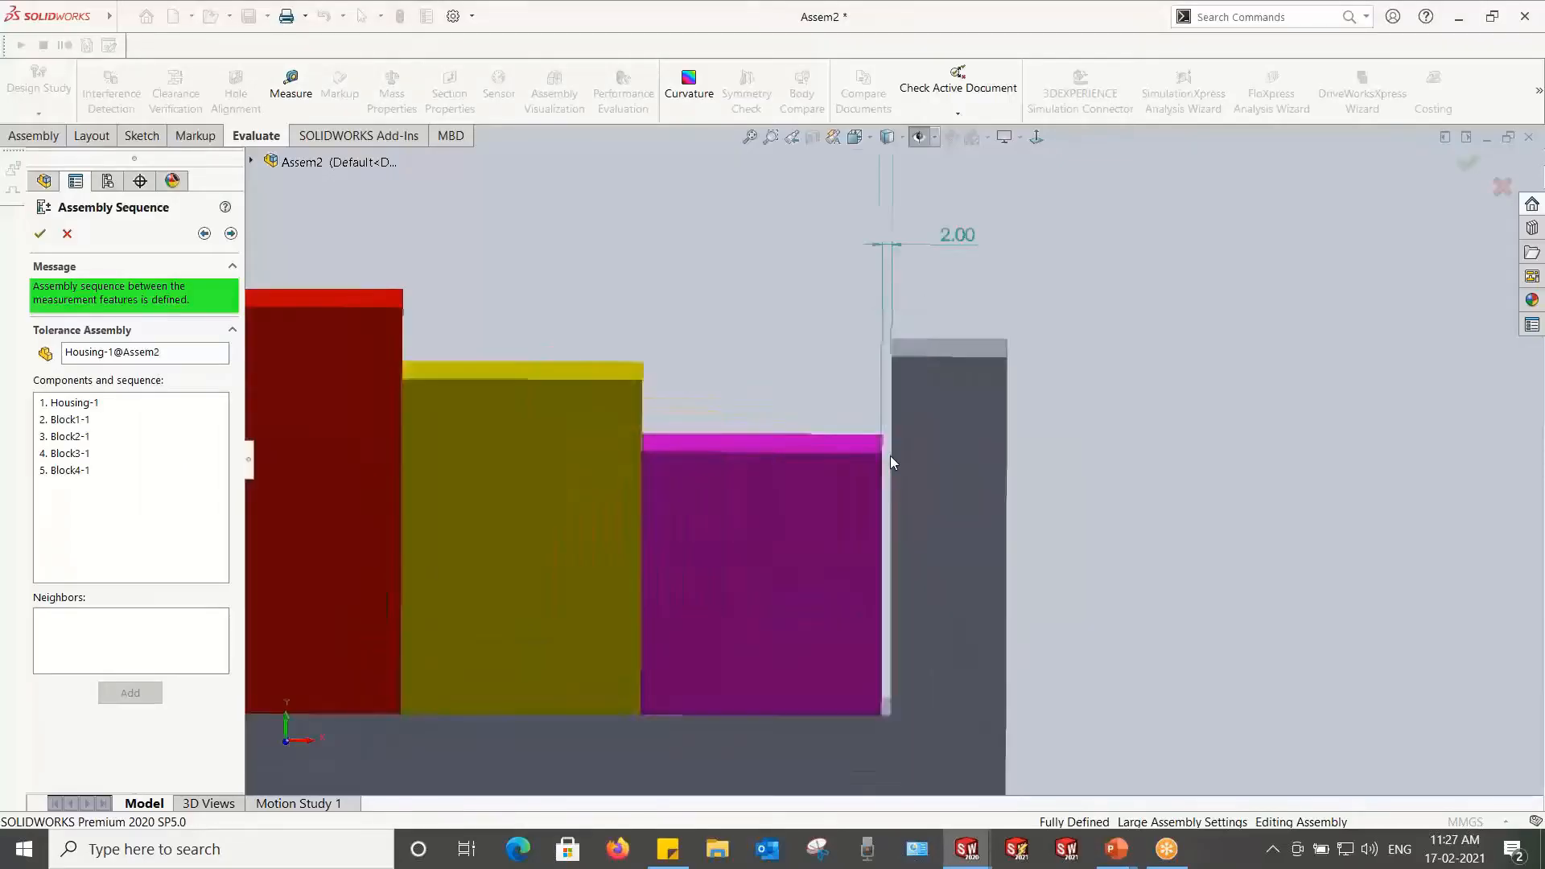
scroll(922, 419, up, 4)
scroll(921, 455, down, 1)
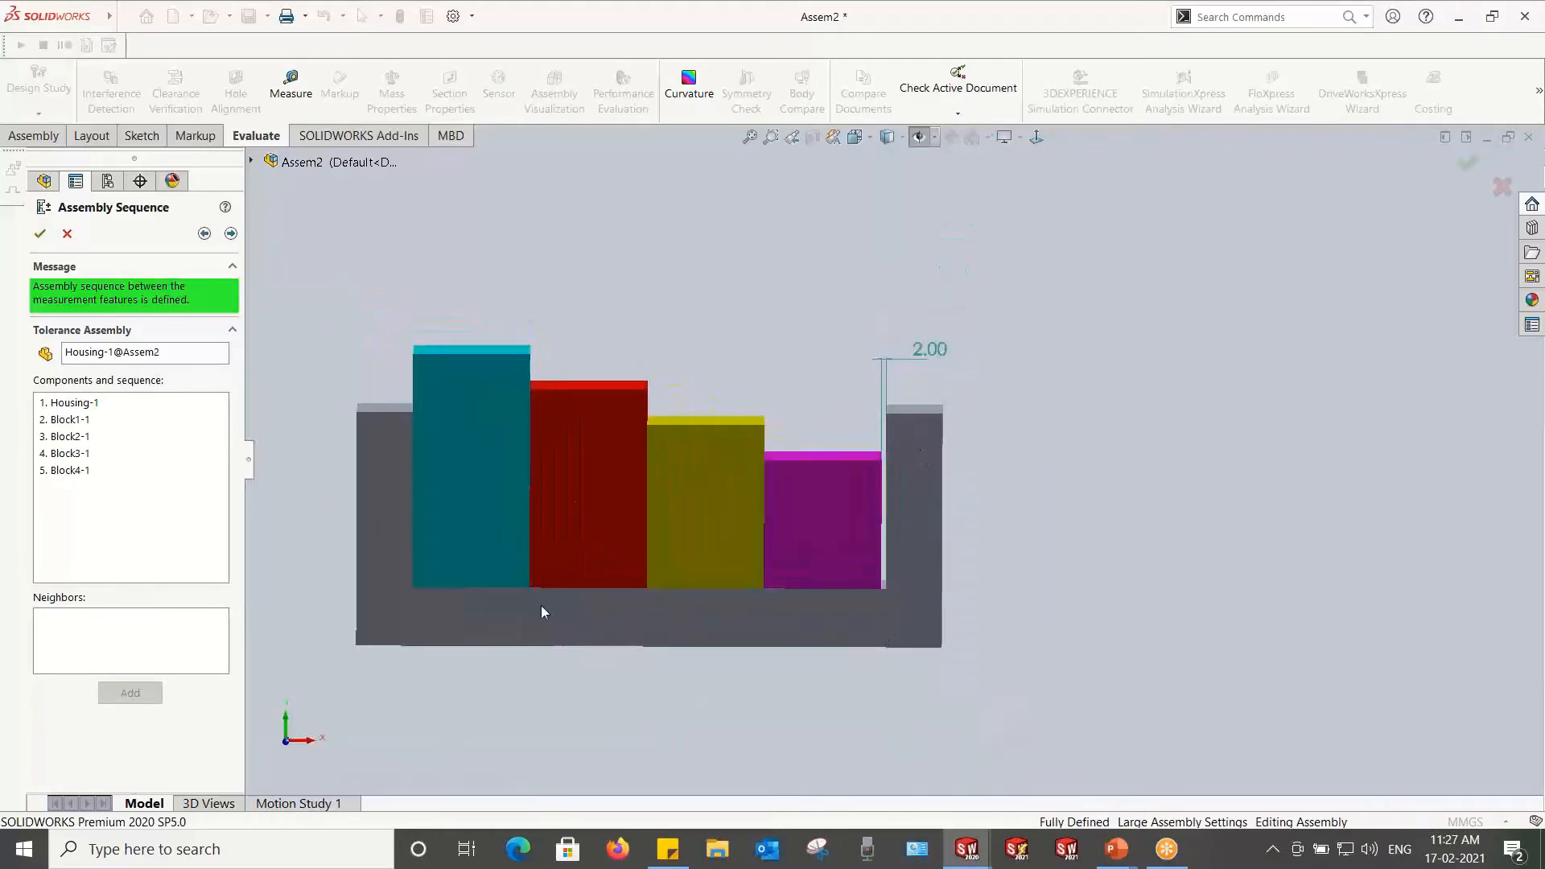
scroll(894, 462, down, 4)
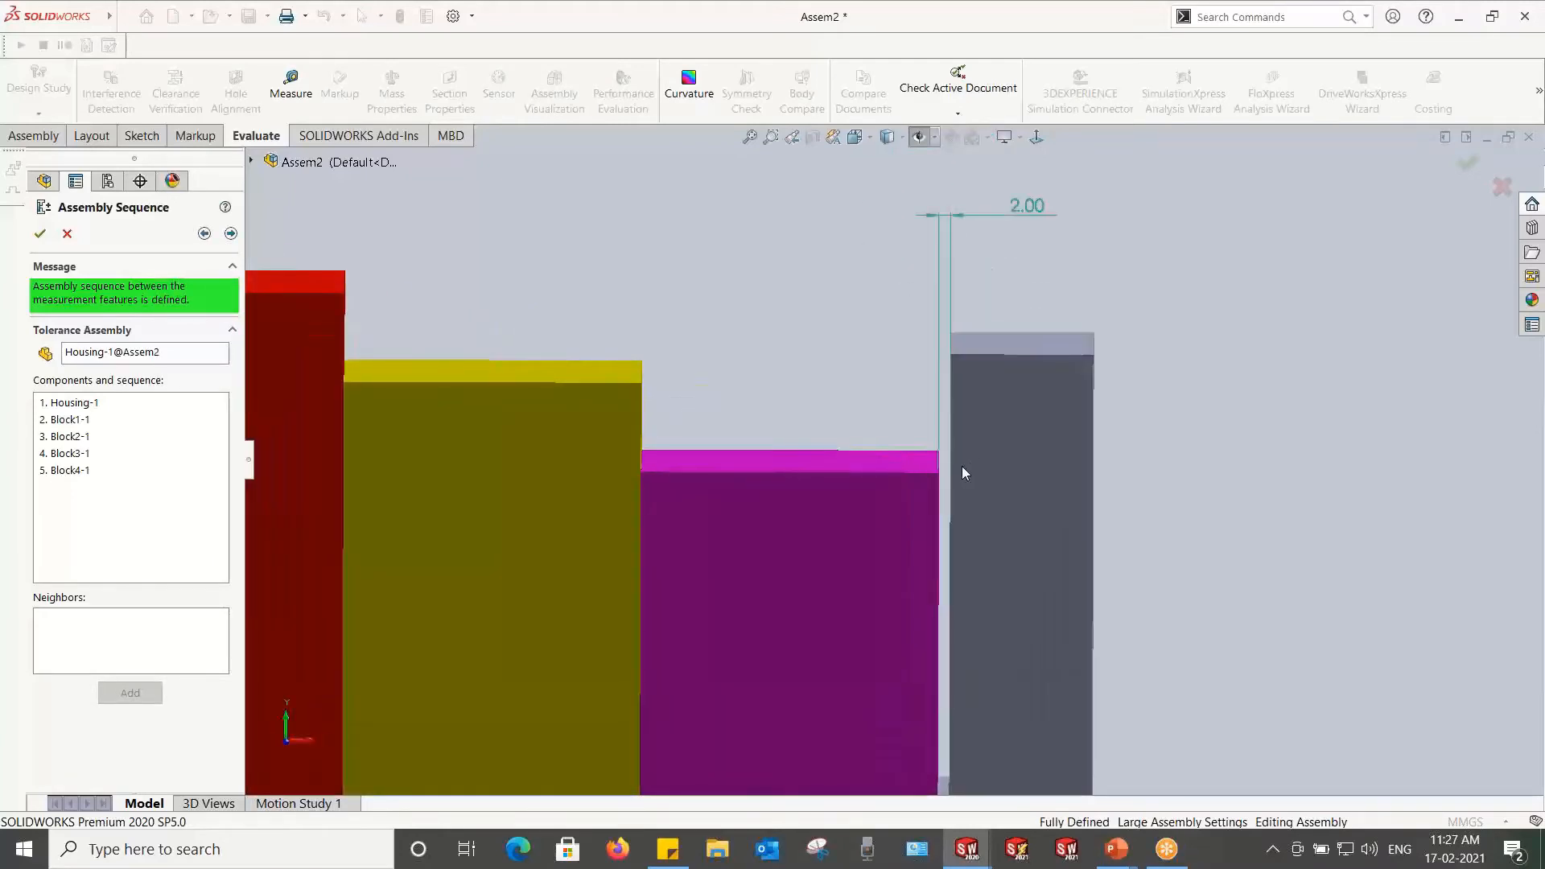
scroll(934, 467, up, 3)
scroll(923, 449, down, 2)
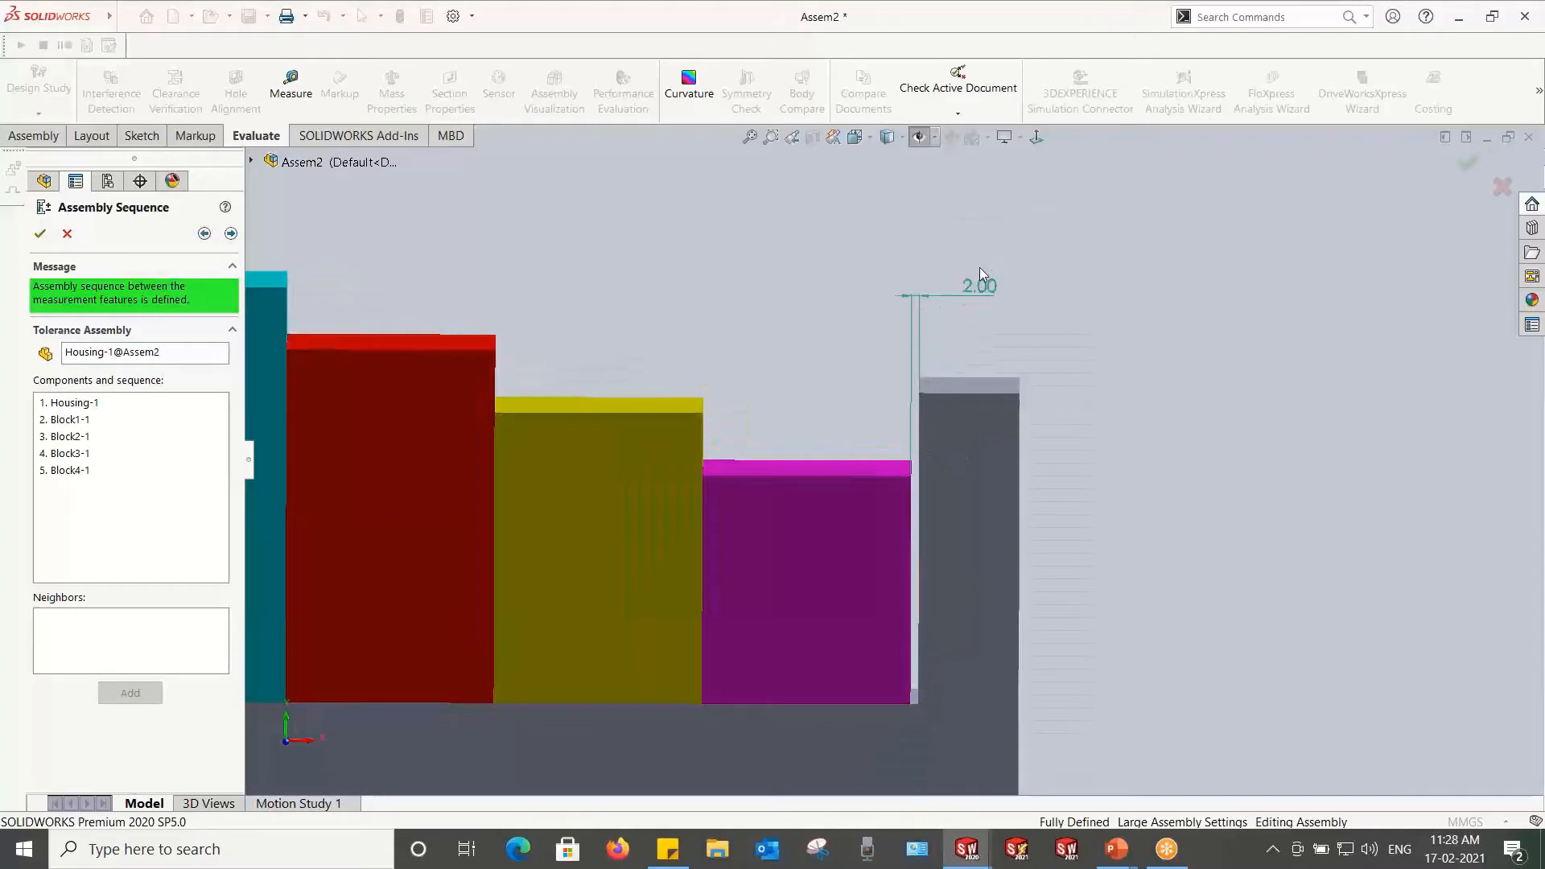
scroll(937, 449, up, 5)
scroll(780, 467, down, 1)
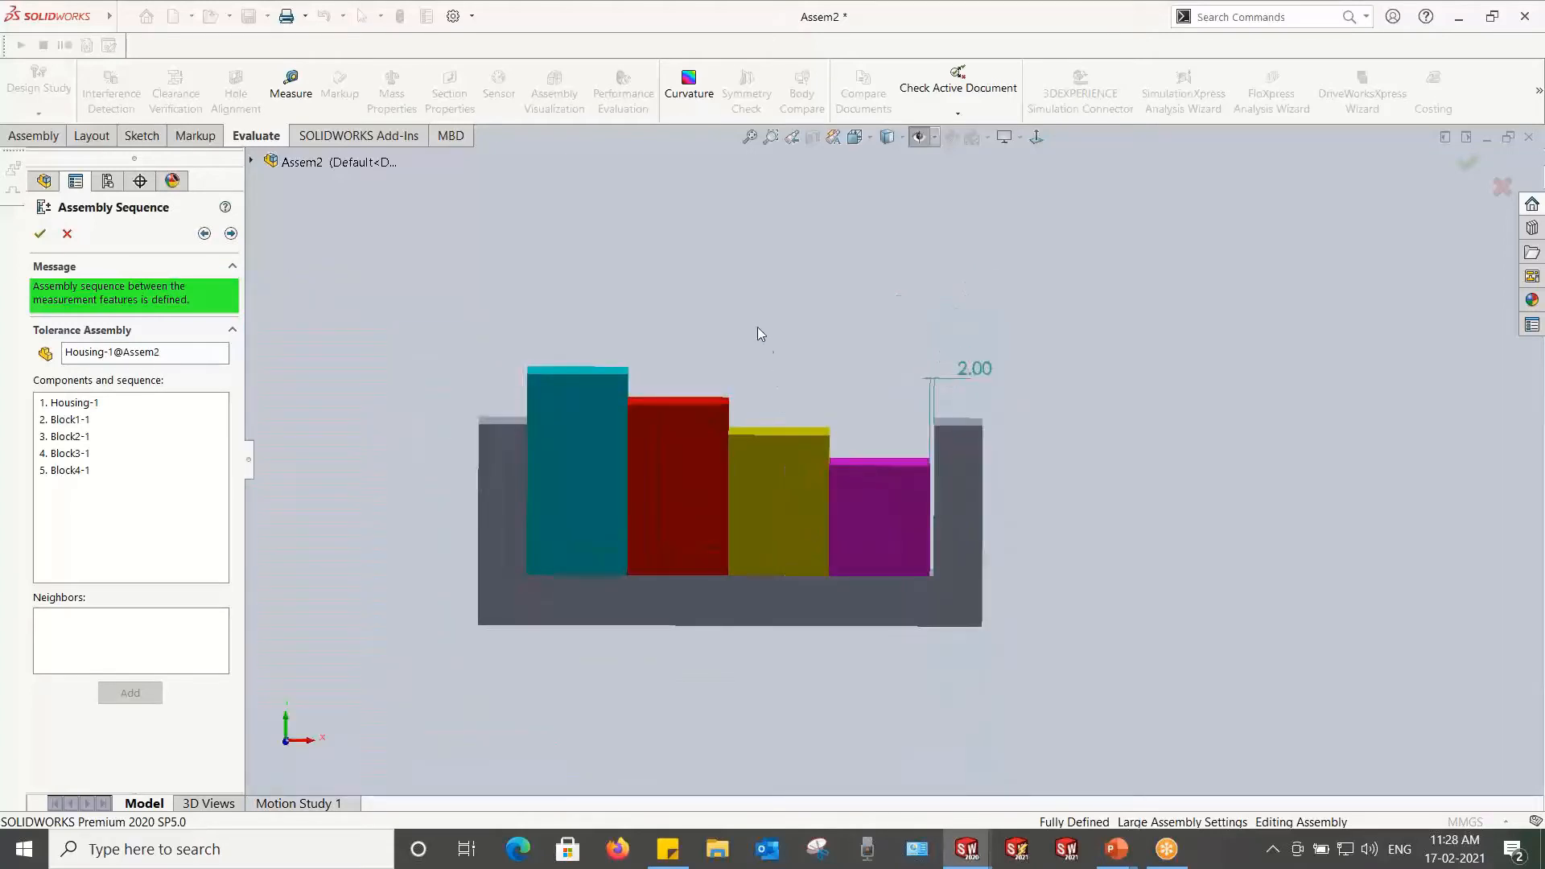
Step: Proceed to the study's assembly constraints and bring up the matching Assembly constraints slide in the PowerPoint slide show
click(231, 234)
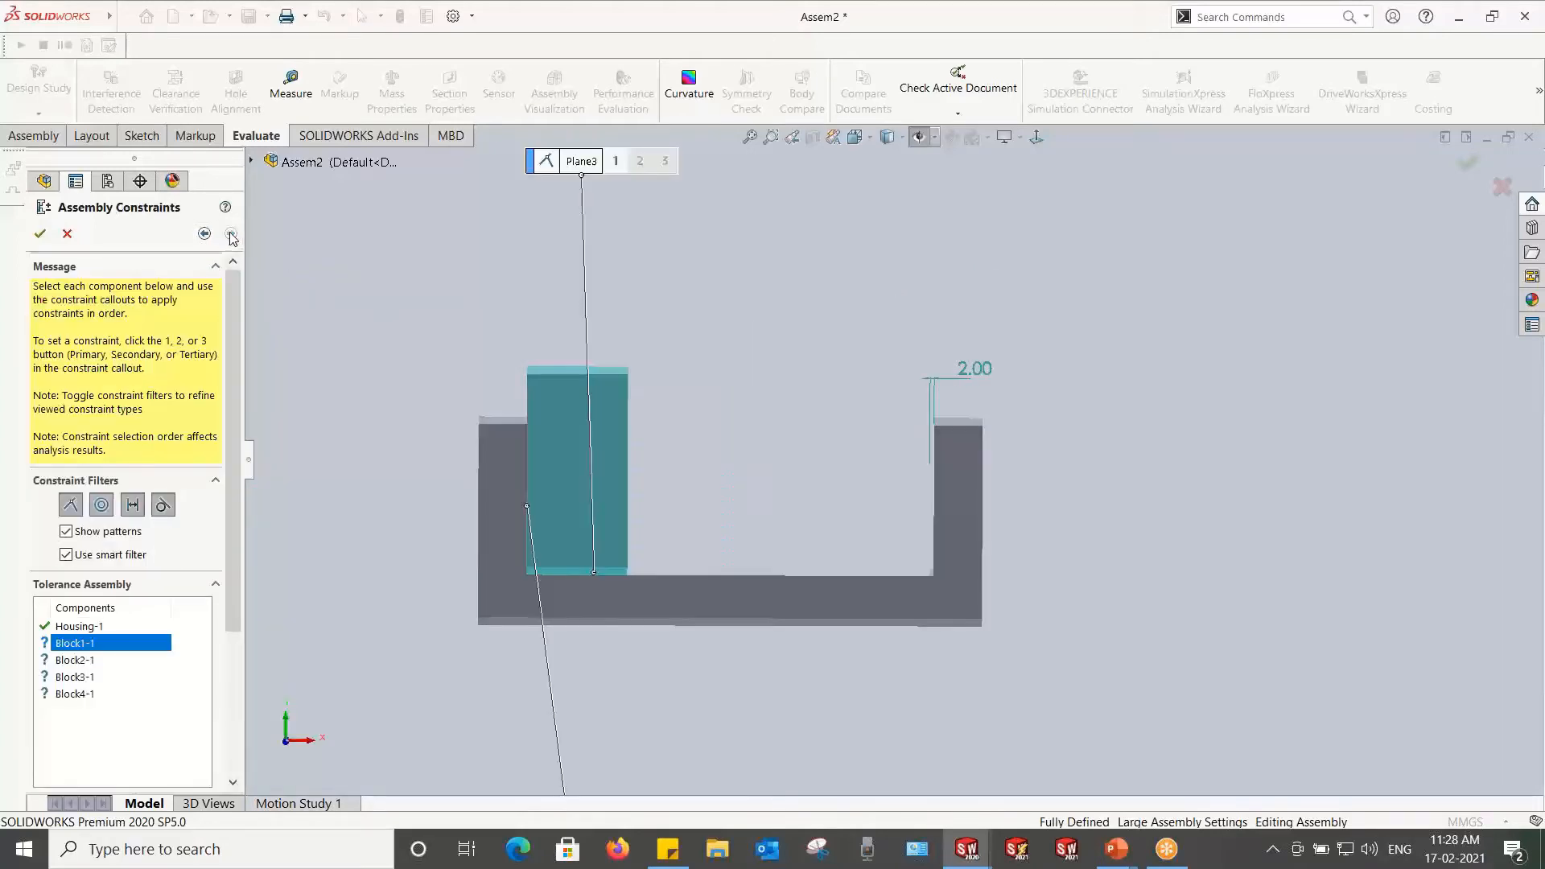
key(alt+Tab)
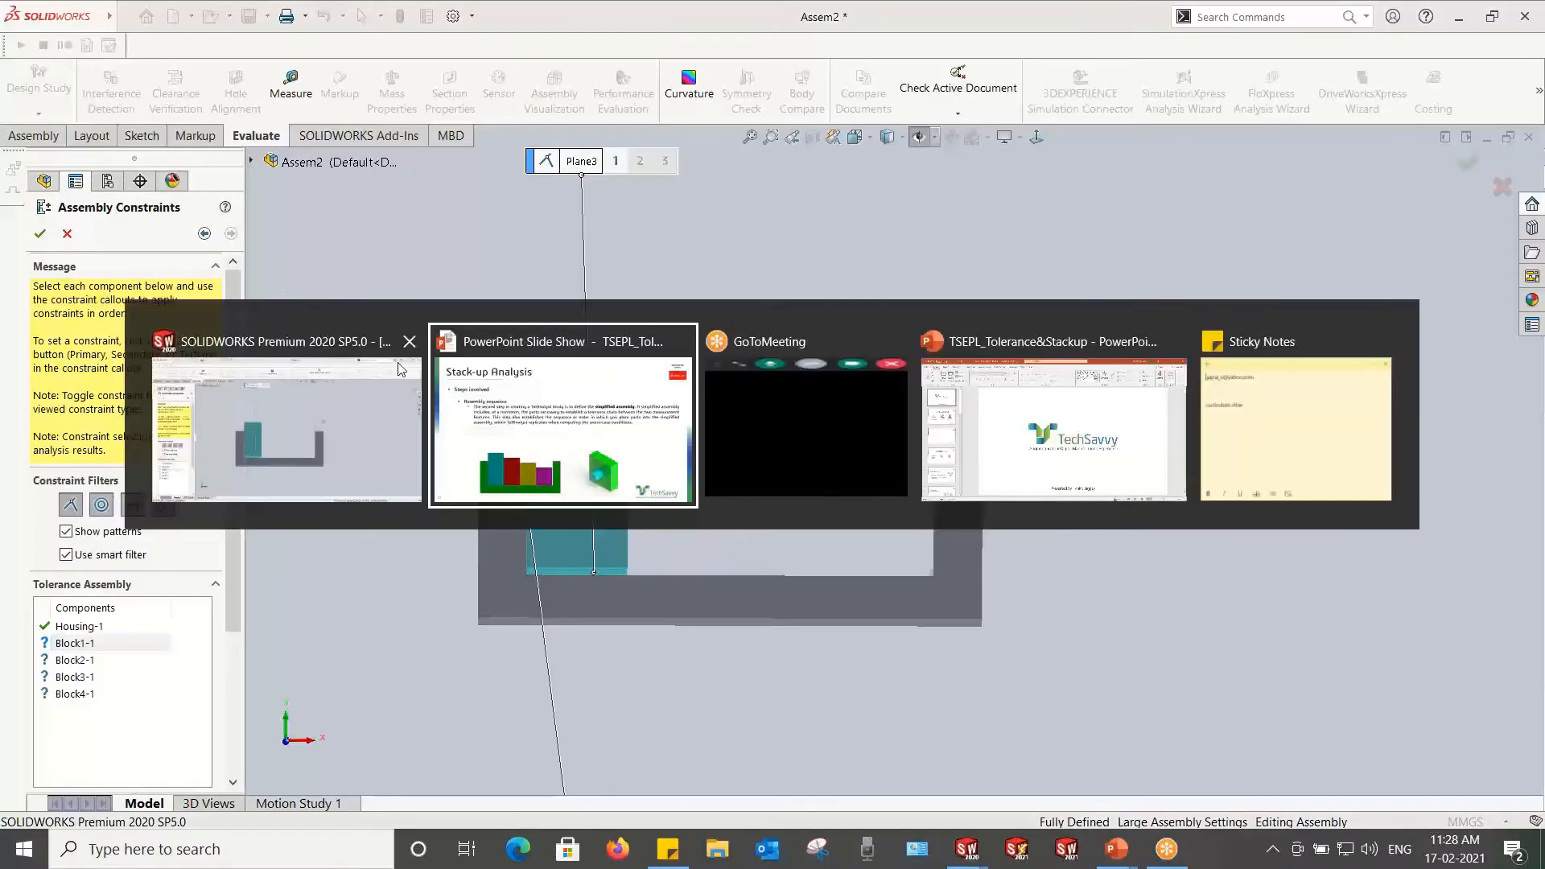
key(Right)
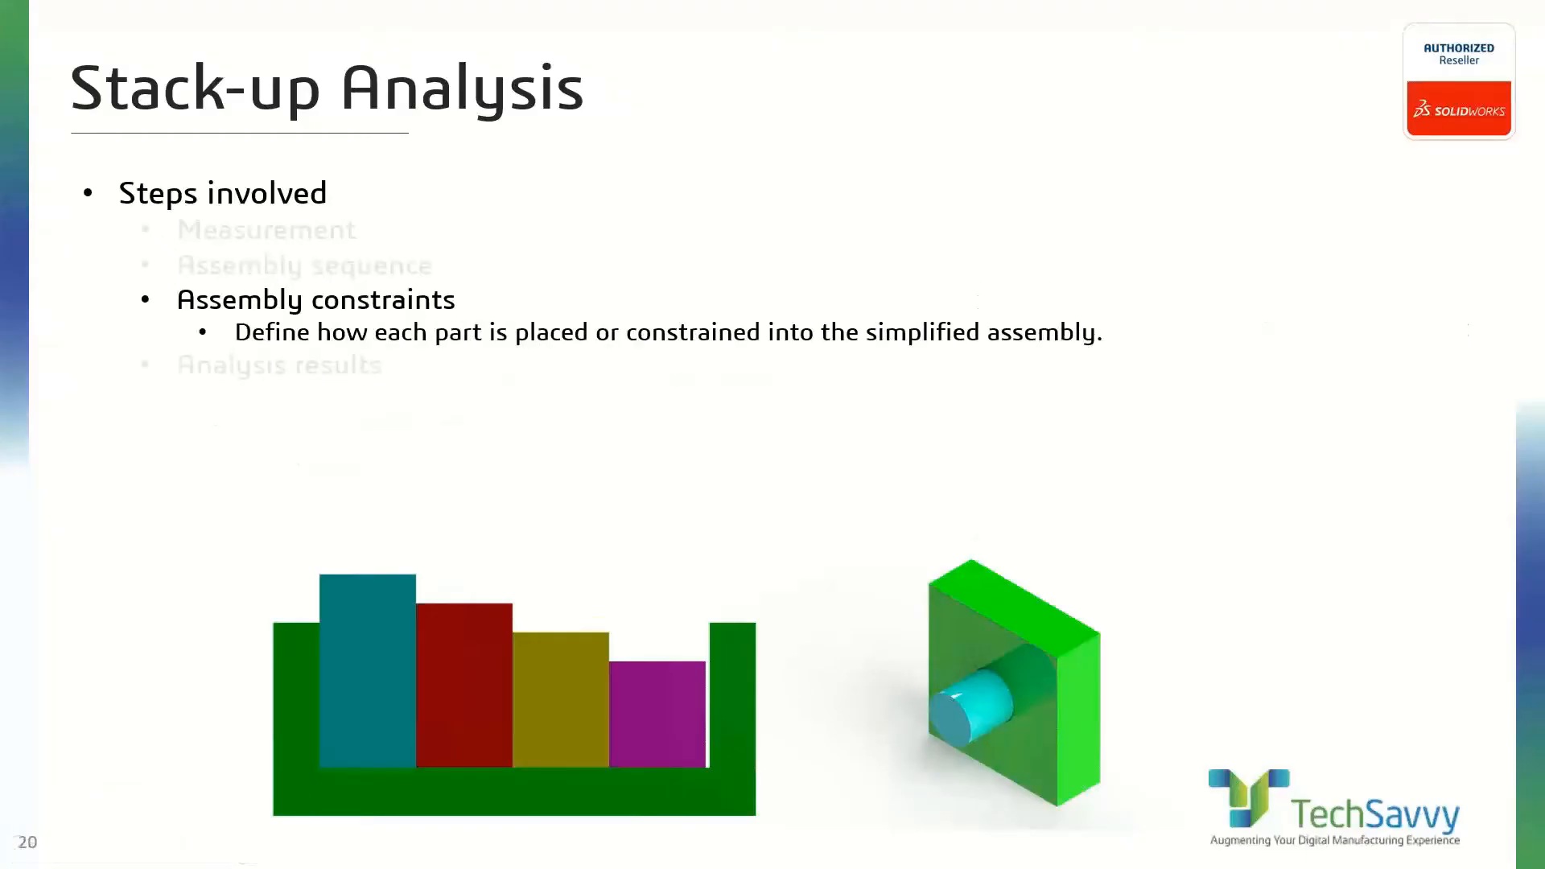
Step: Return to SOLIDWORKS and set Block1-1's Plane2 contact with the housing's side wall as its primary constraint
key(alt+Tab)
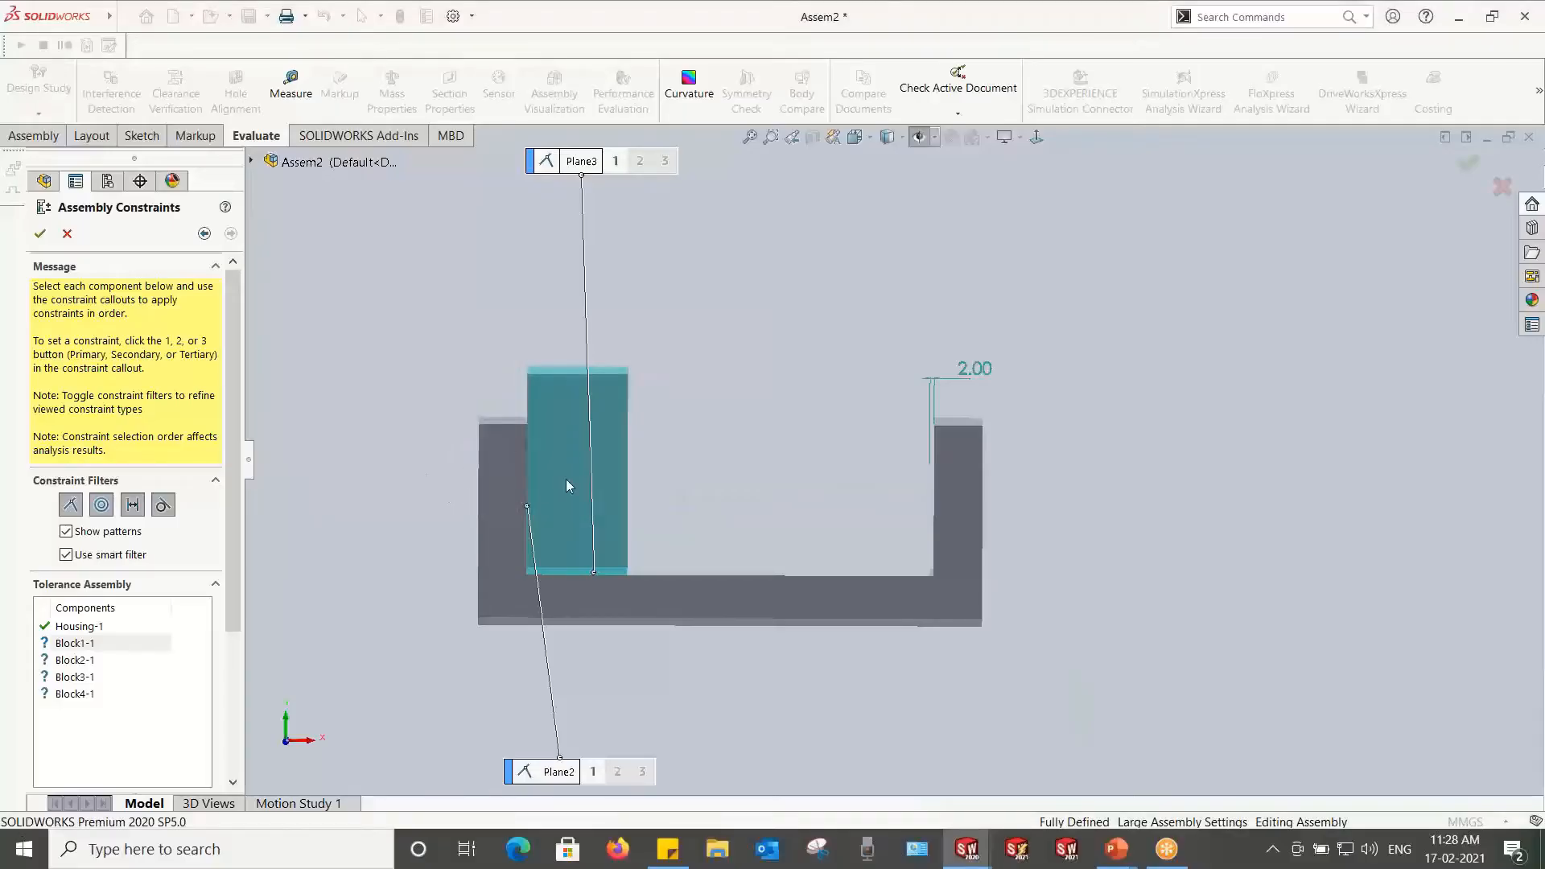
middle_drag(567, 482, 670, 489)
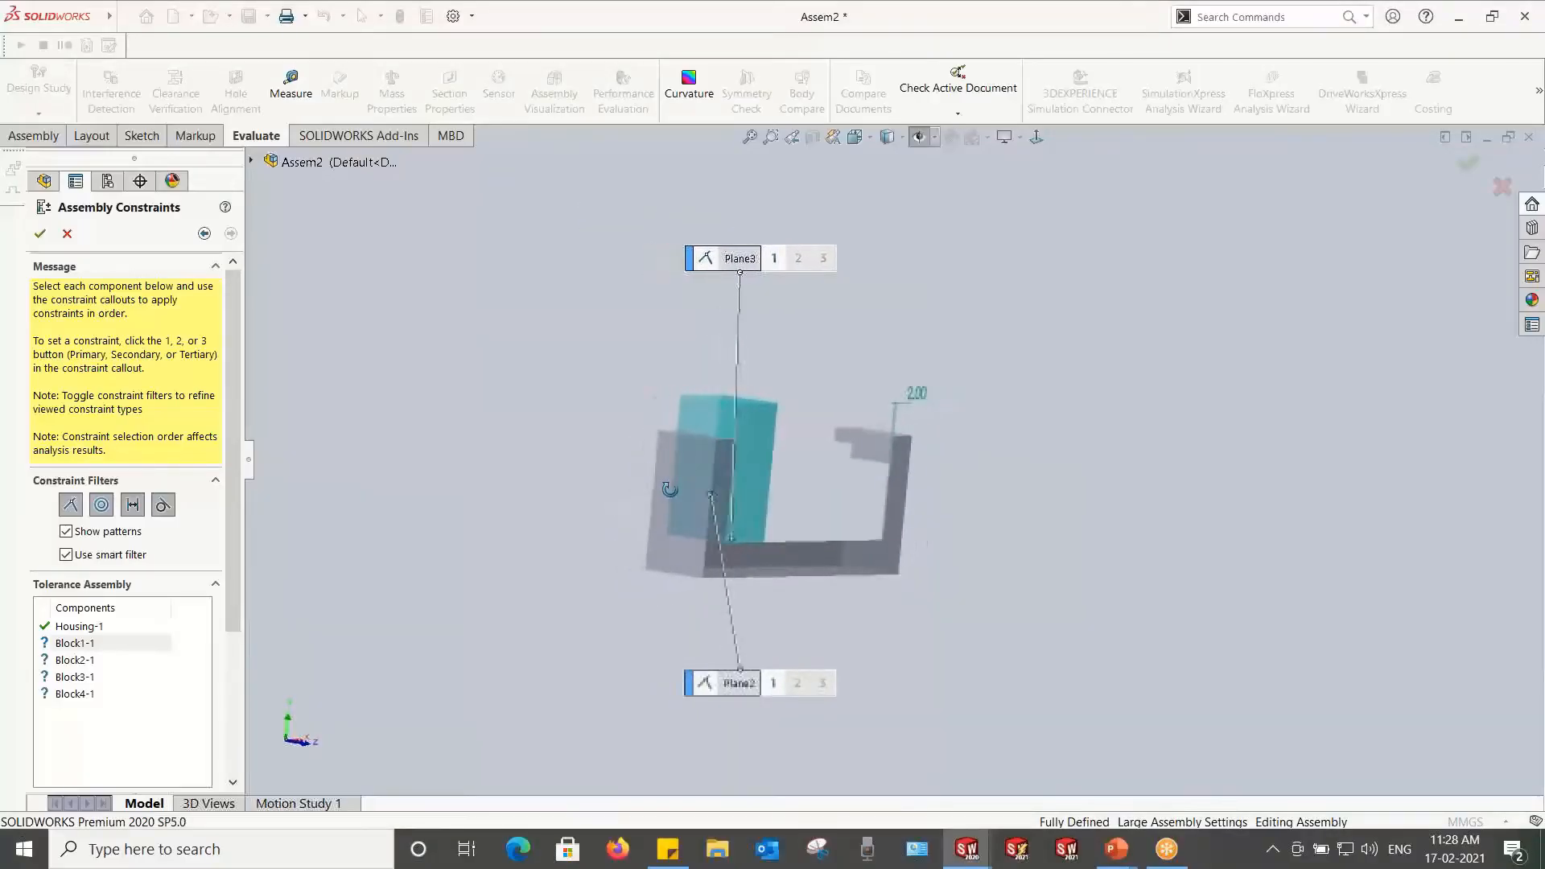
scroll(728, 524, down, 3)
scroll(736, 488, up, 2)
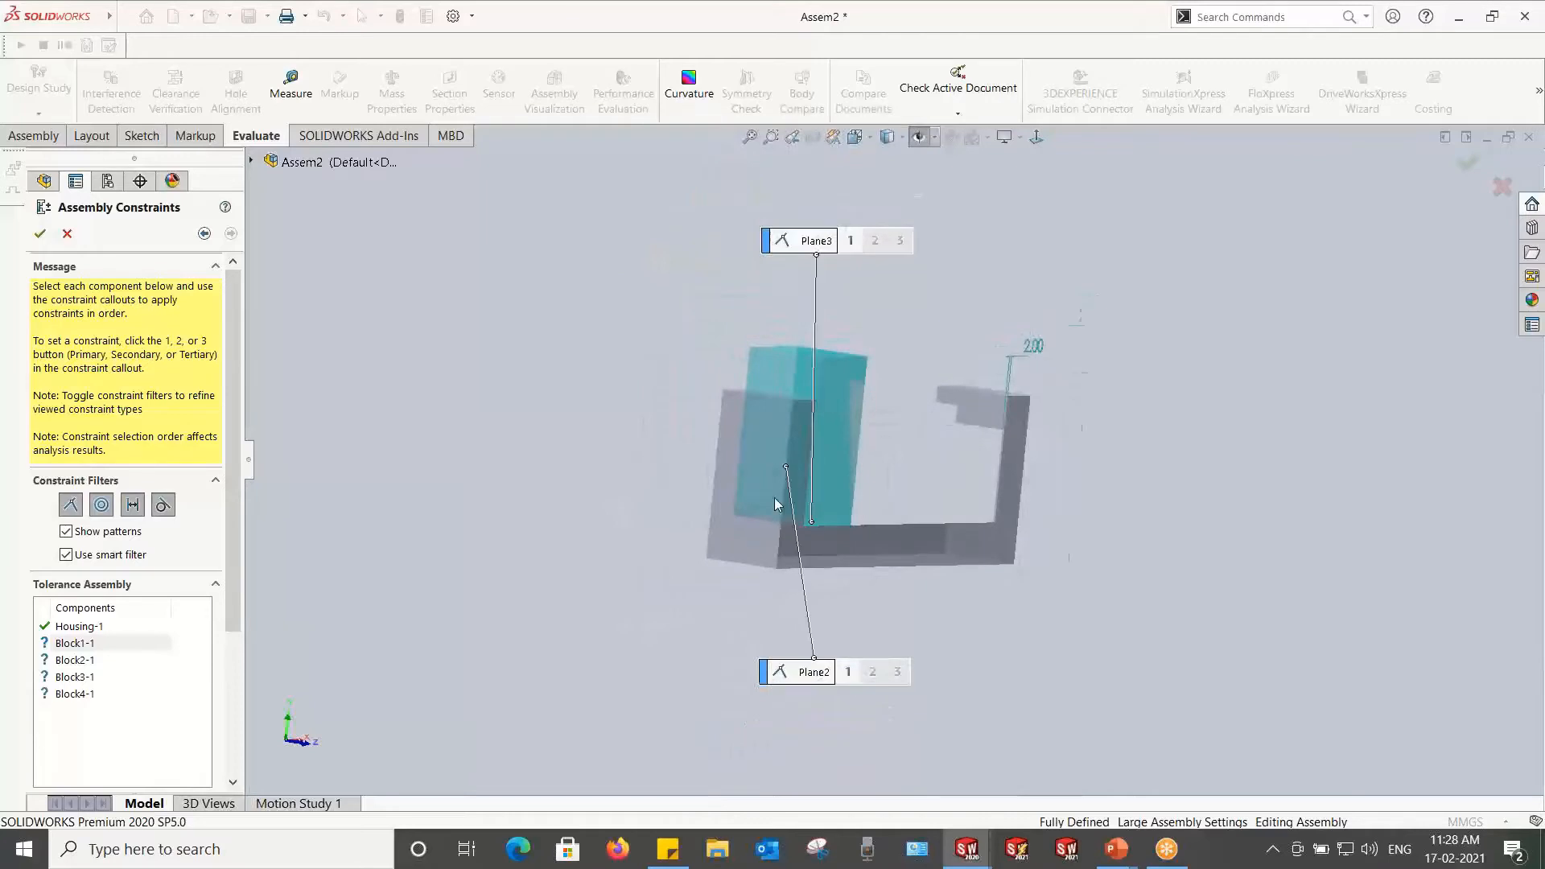
scroll(777, 497, down, 2)
scroll(893, 538, down, 4)
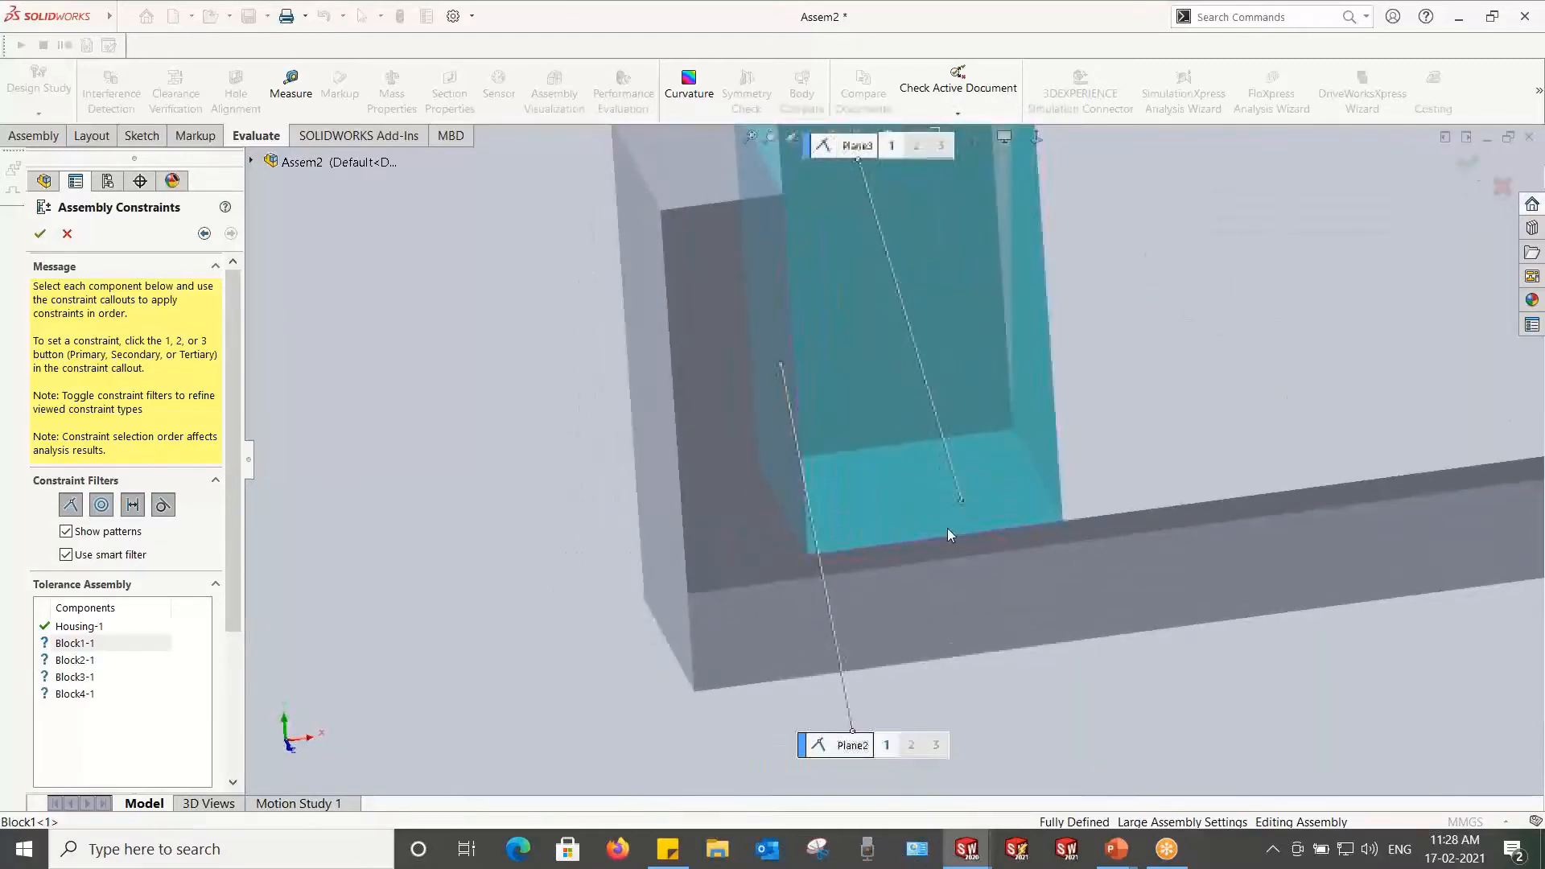
scroll(1056, 494, up, 4)
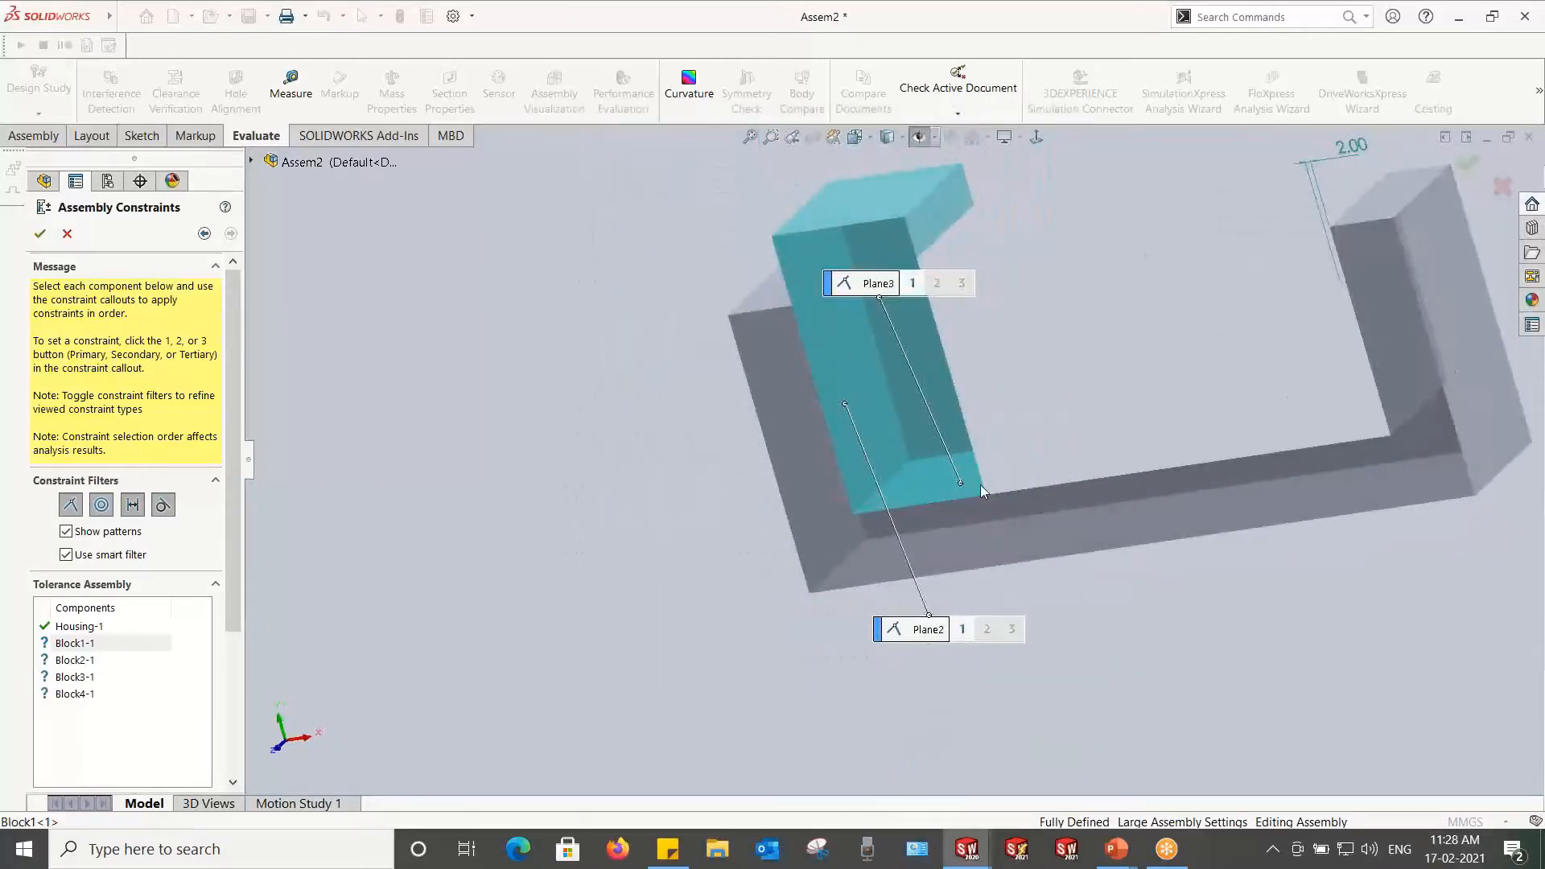
scroll(981, 484, up, 2)
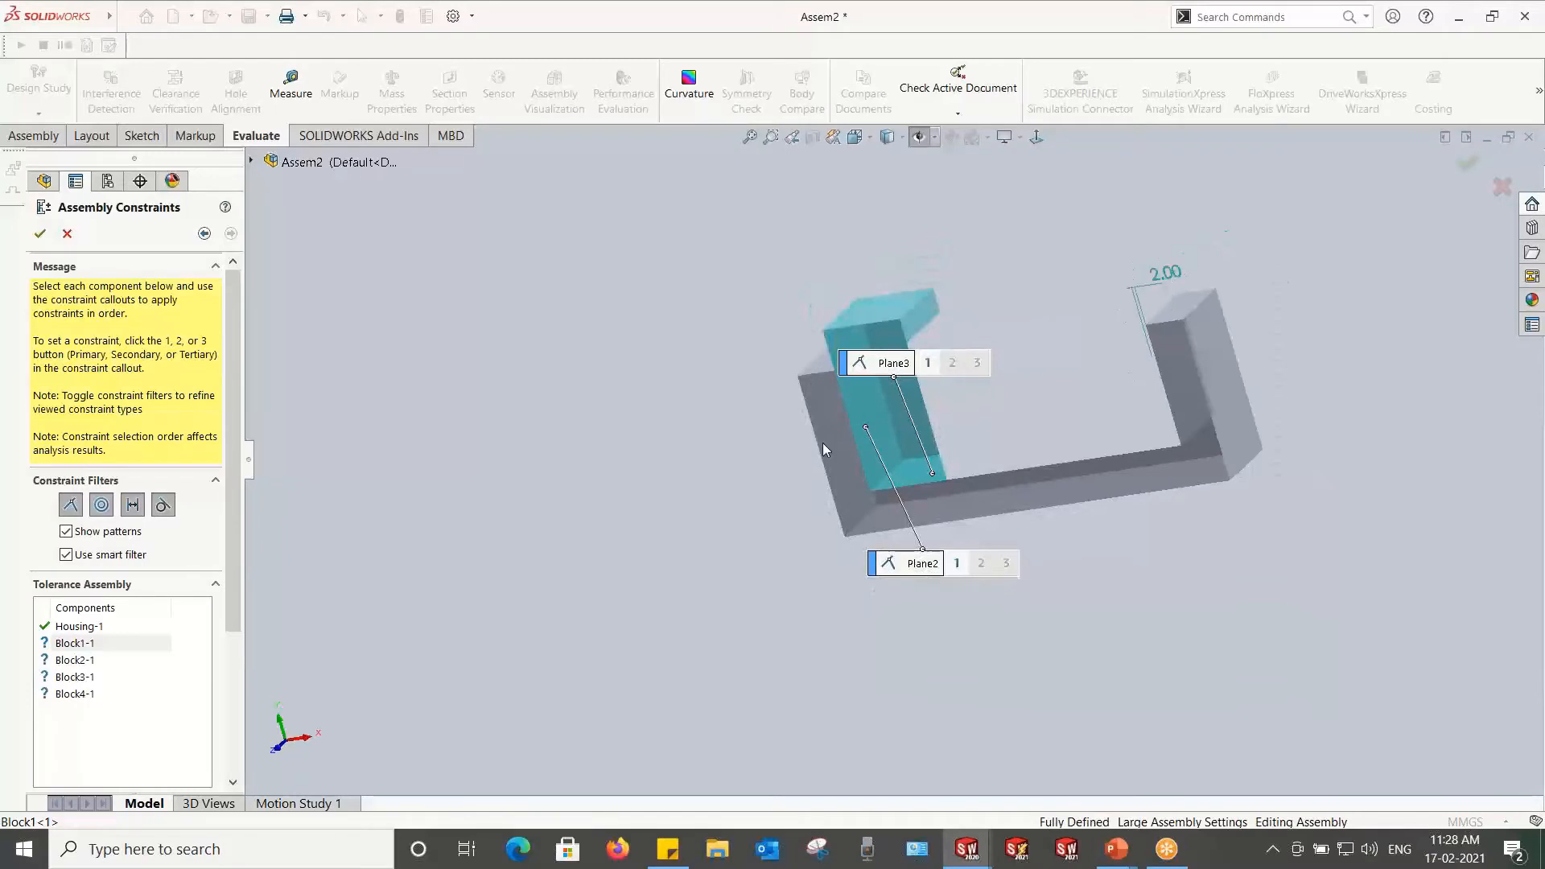
scroll(845, 442, down, 3)
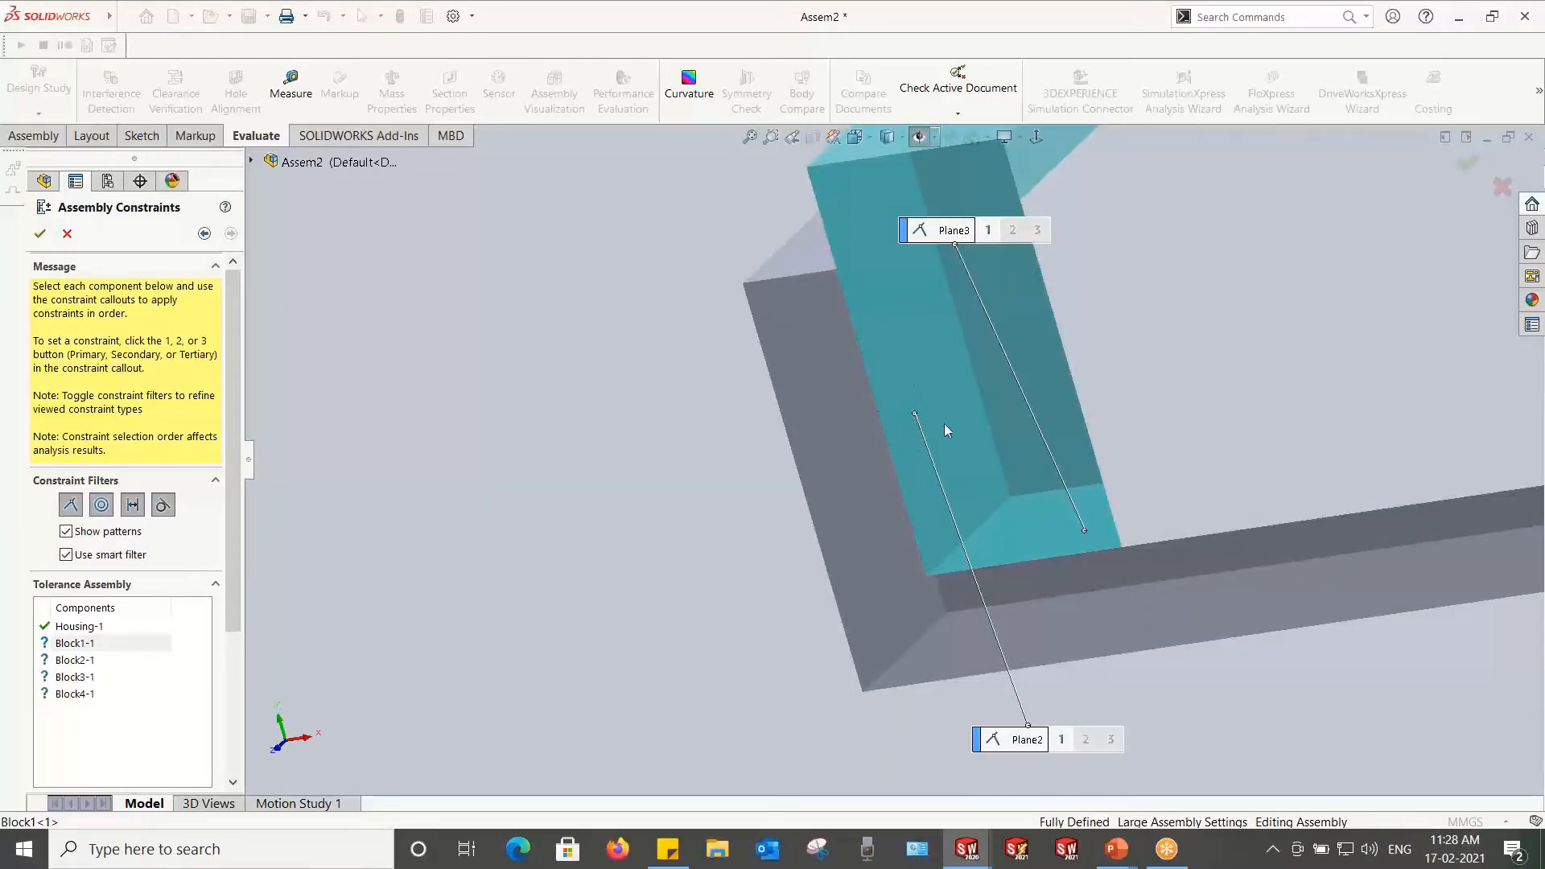
click(1062, 740)
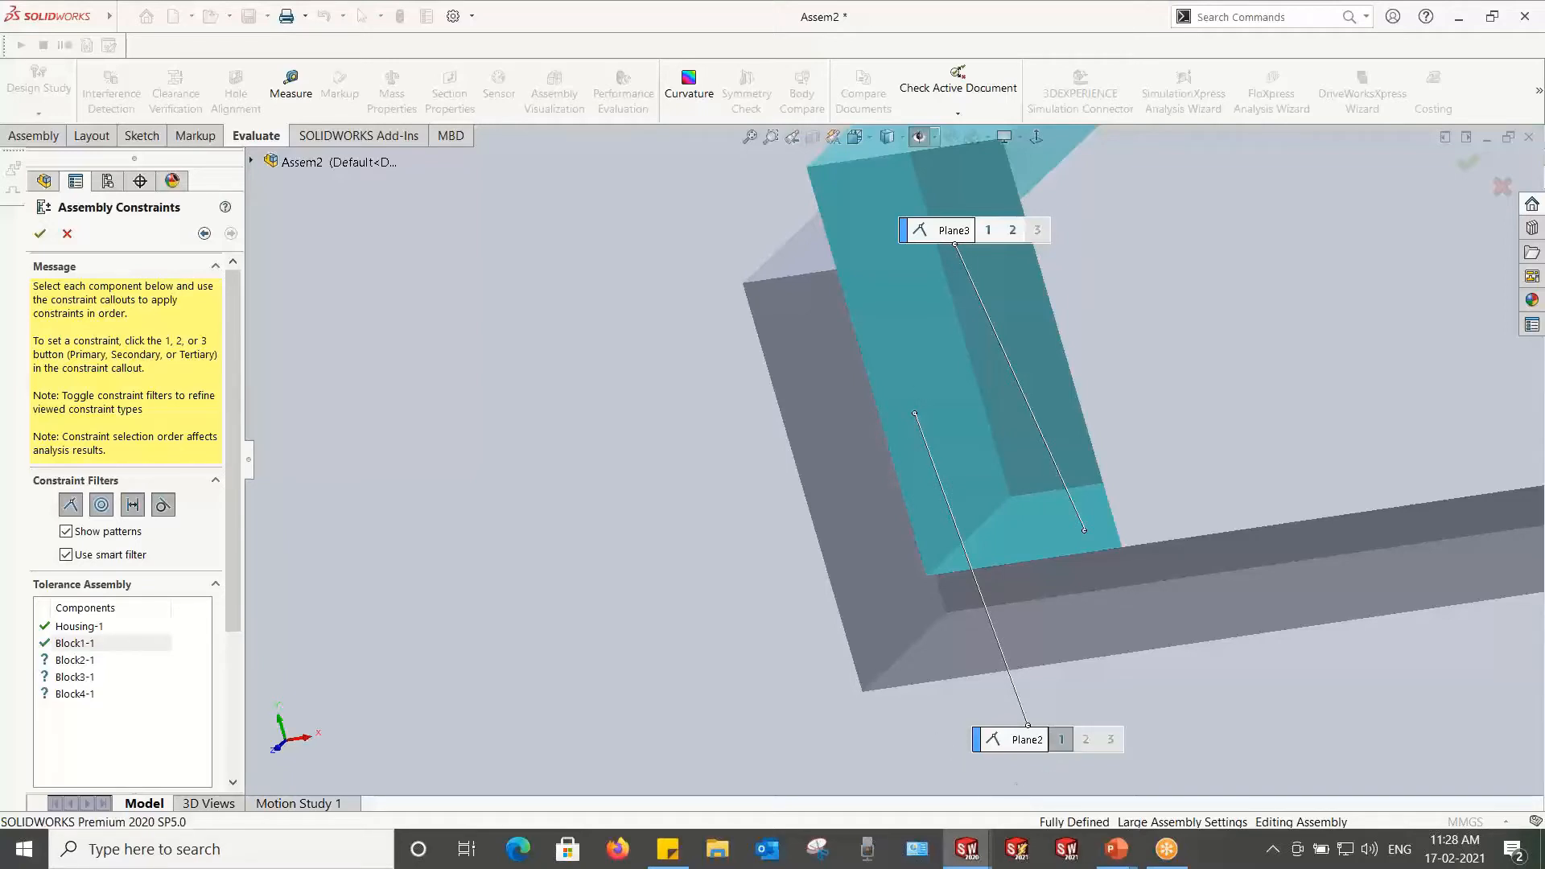
Step: Set Block2-1's Plane2 contact with Block1-1 as its primary constraint, moving the Plane1 and Plane4 callouts clear of the blocks
click(70, 660)
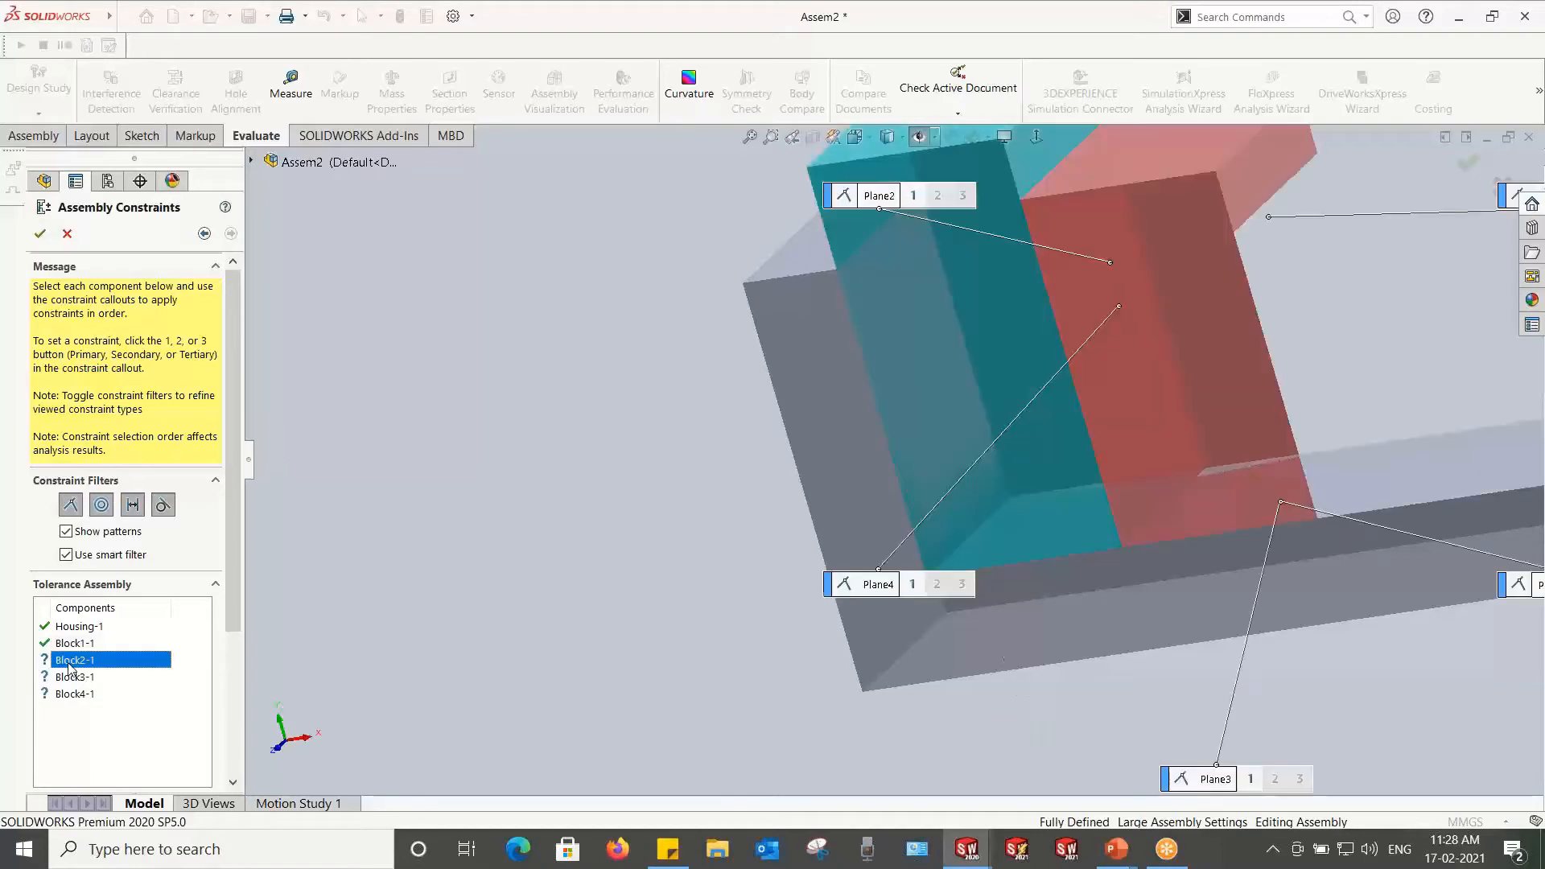
scroll(905, 446, up, 5)
scroll(992, 410, down, 1)
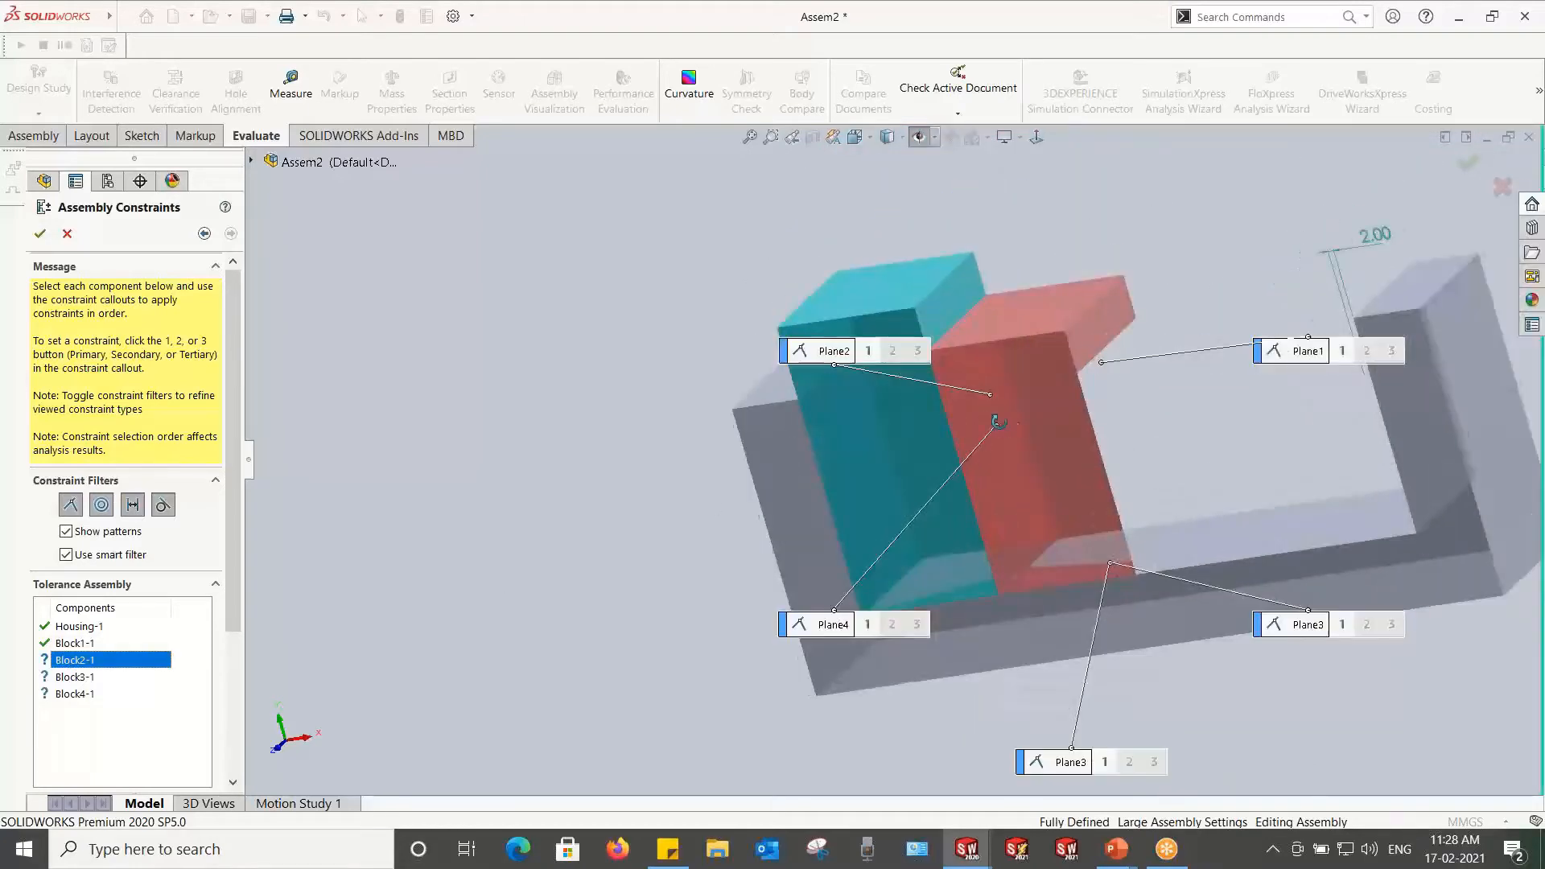
middle_drag(1000, 422, 1091, 419)
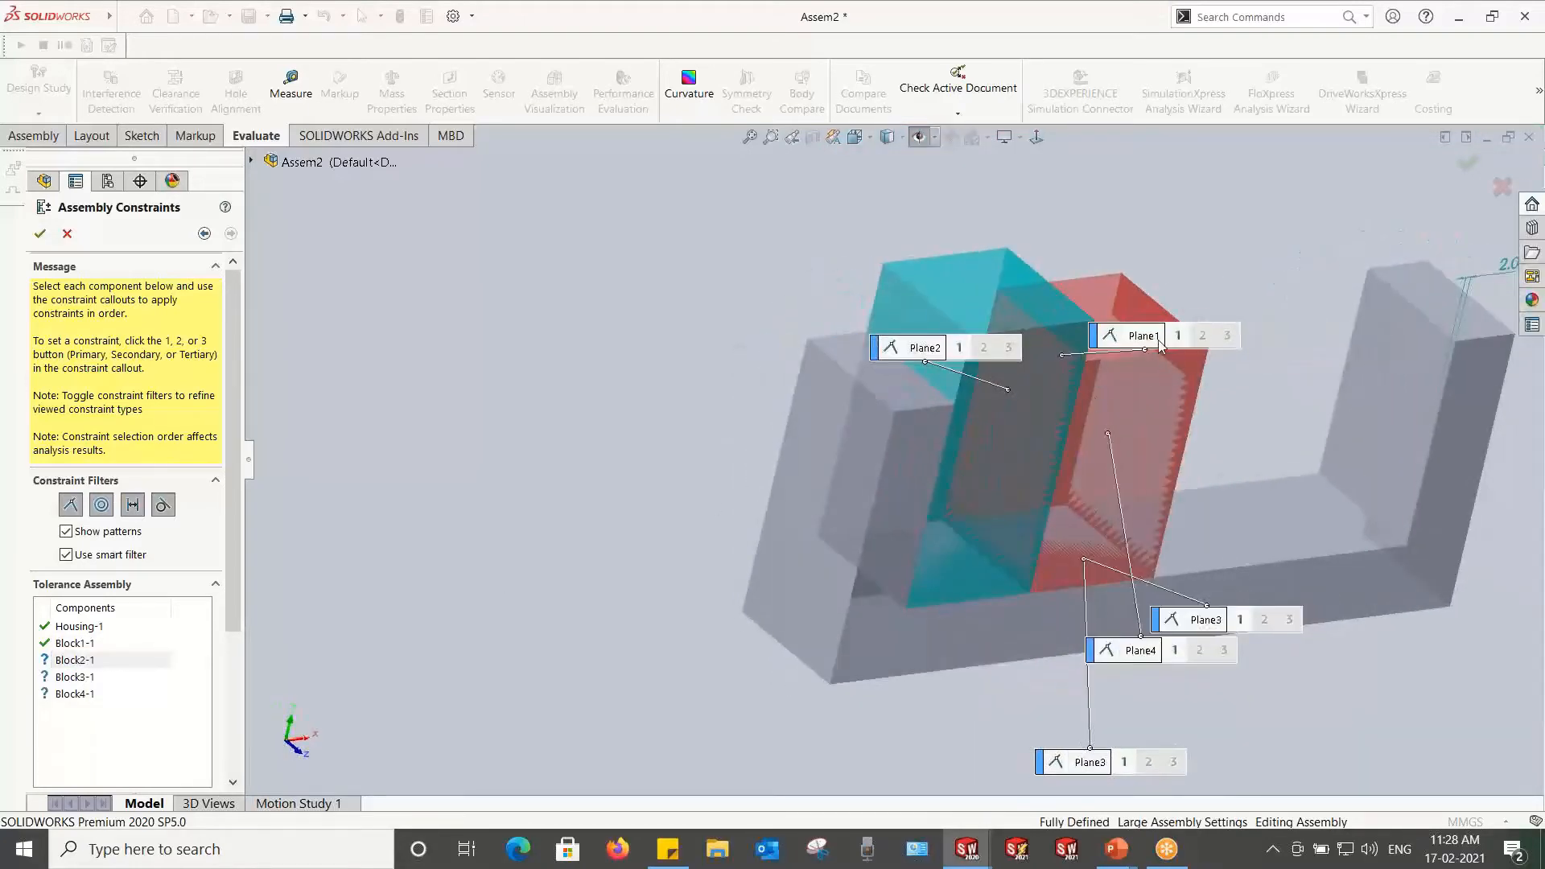
drag(1129, 339, 1024, 158)
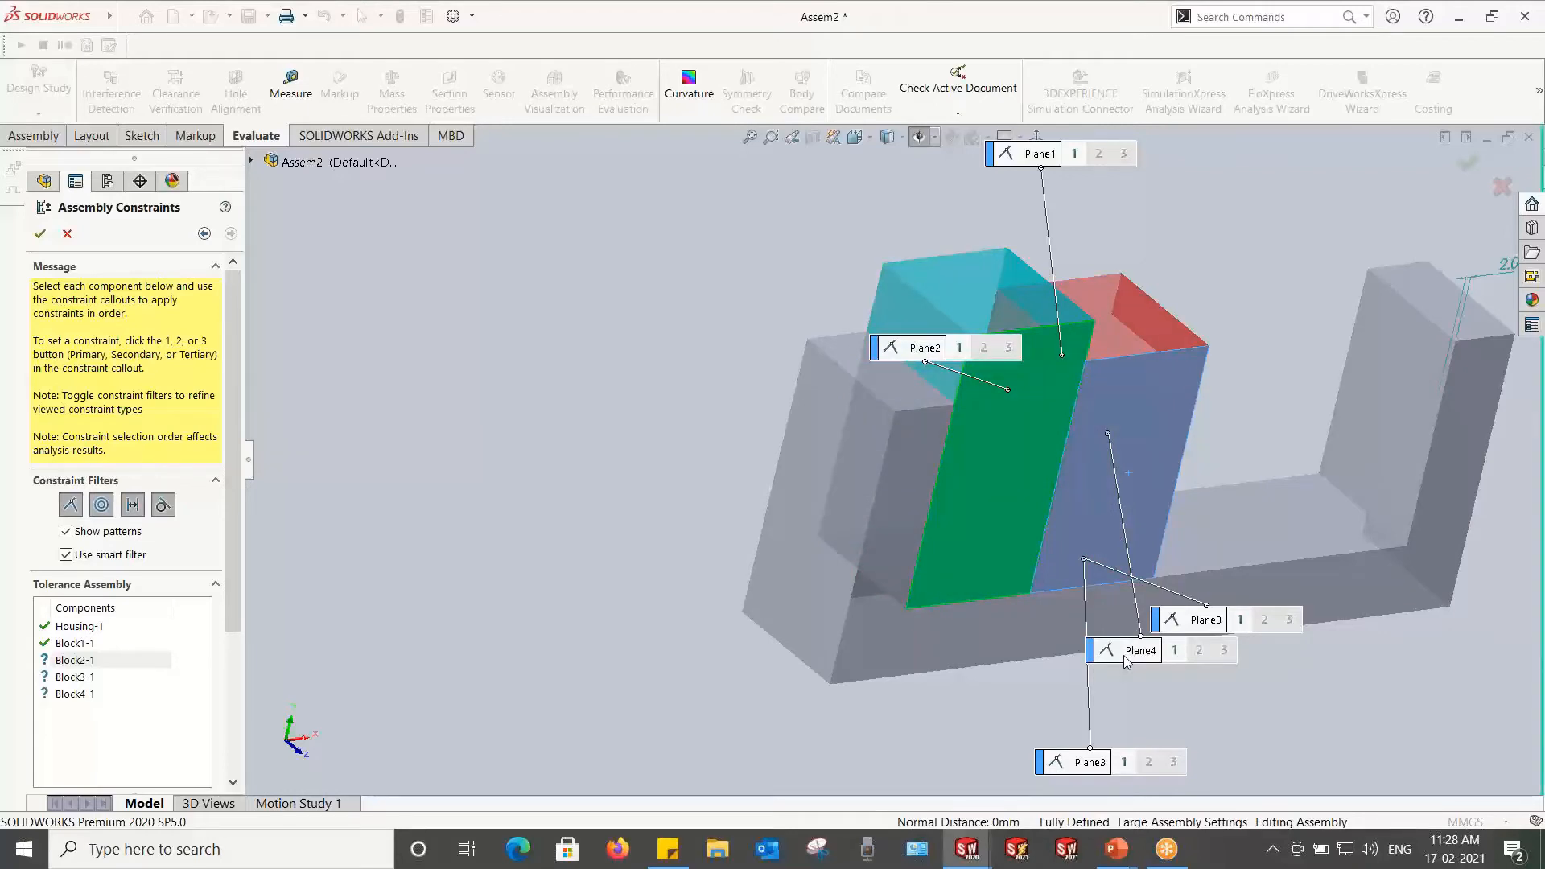
drag(1123, 661, 1281, 763)
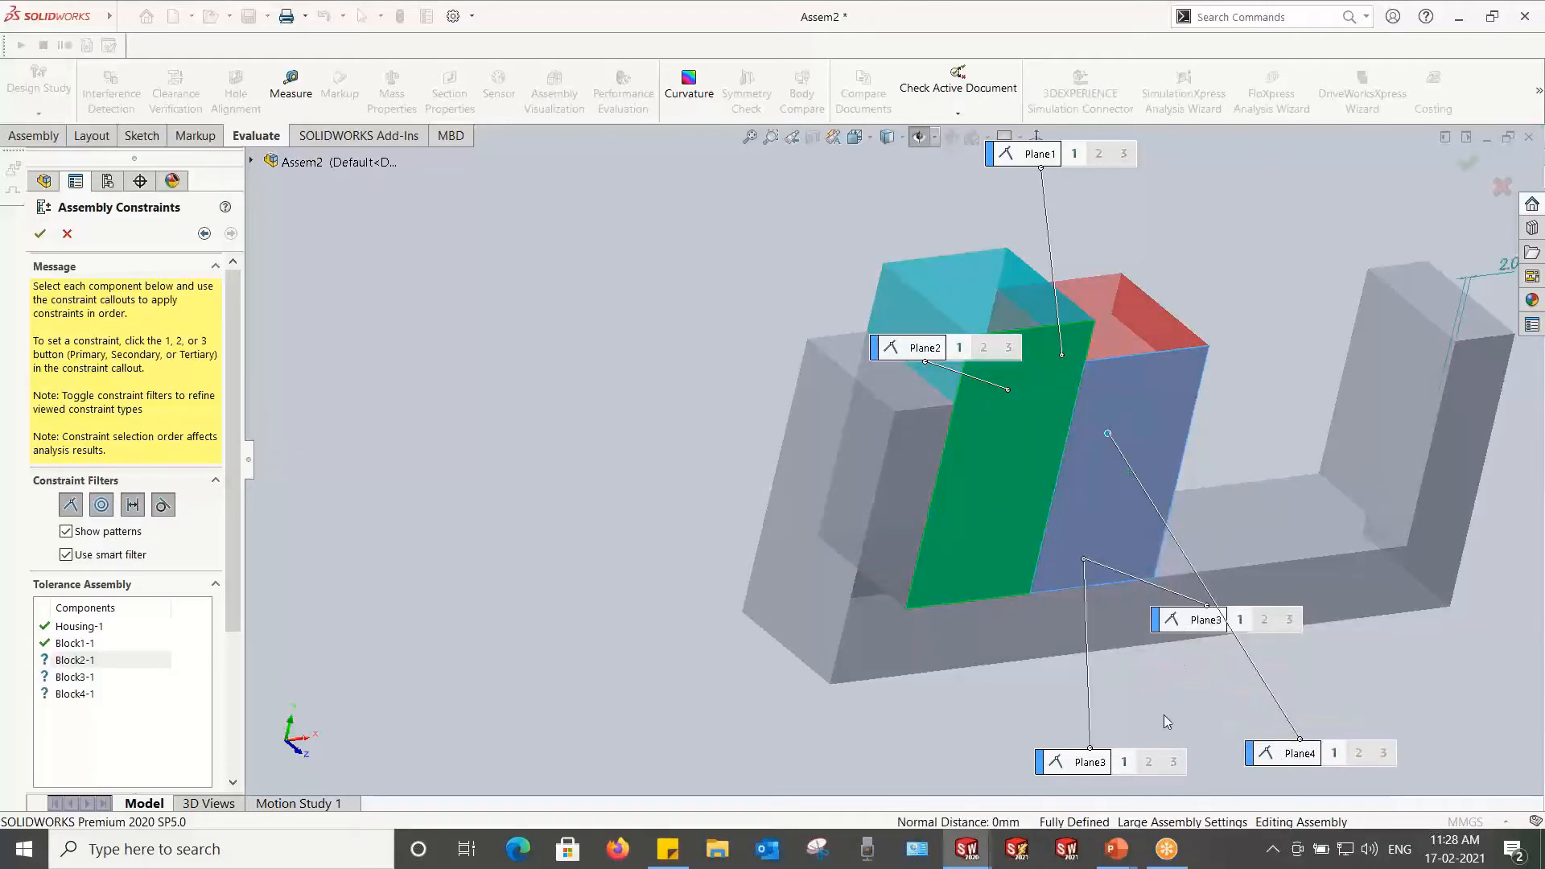
click(959, 348)
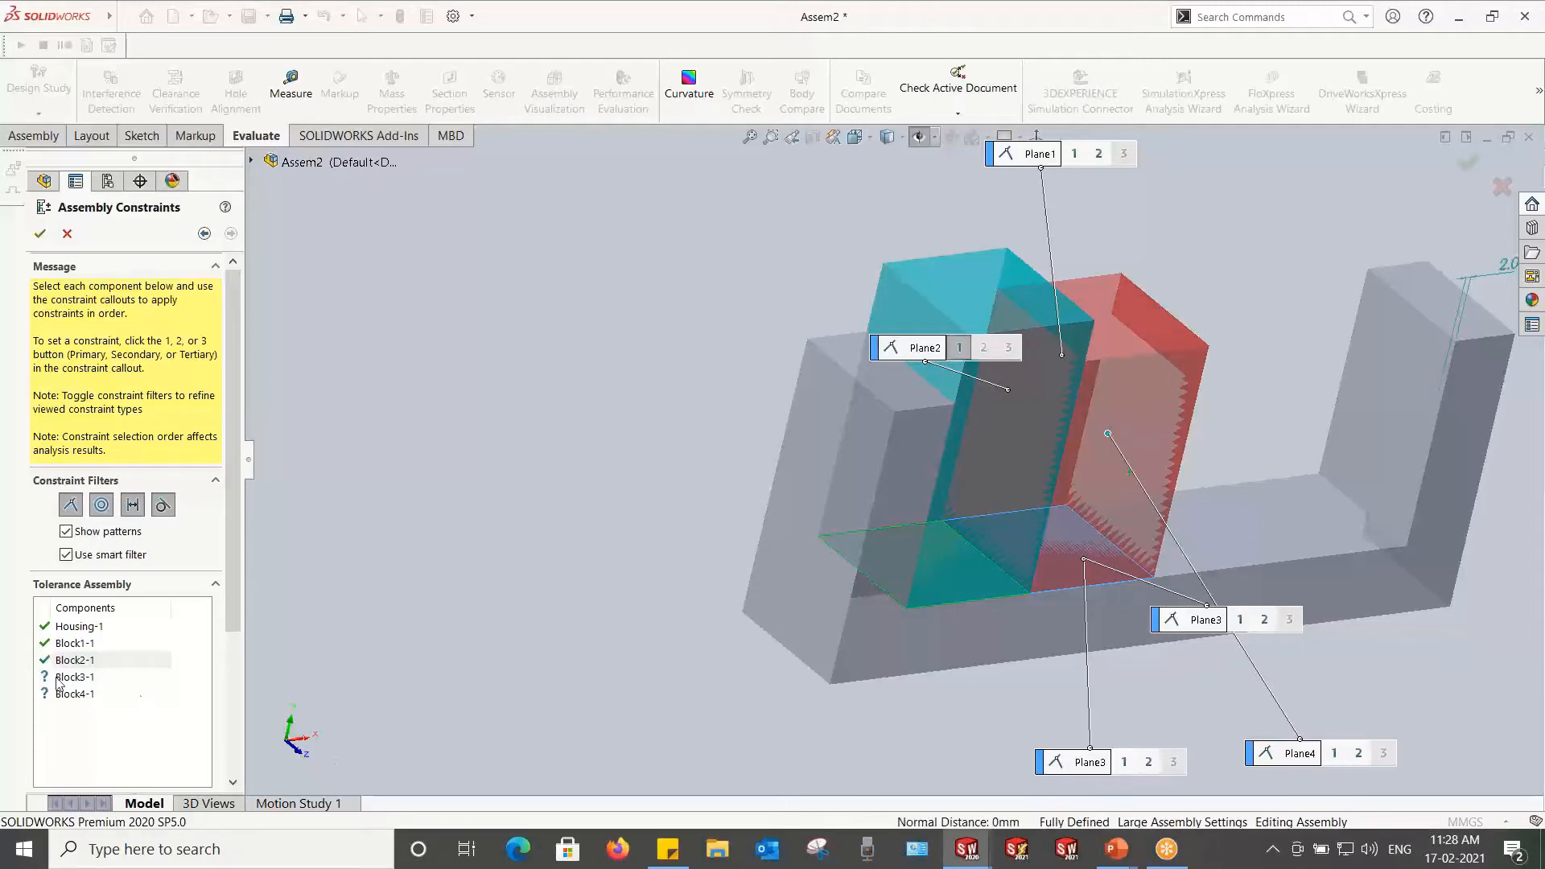
Step: Set Block3-1's Plane2 contact with Block2-1 as its primary constraint
middle_drag(847, 566, 736, 481)
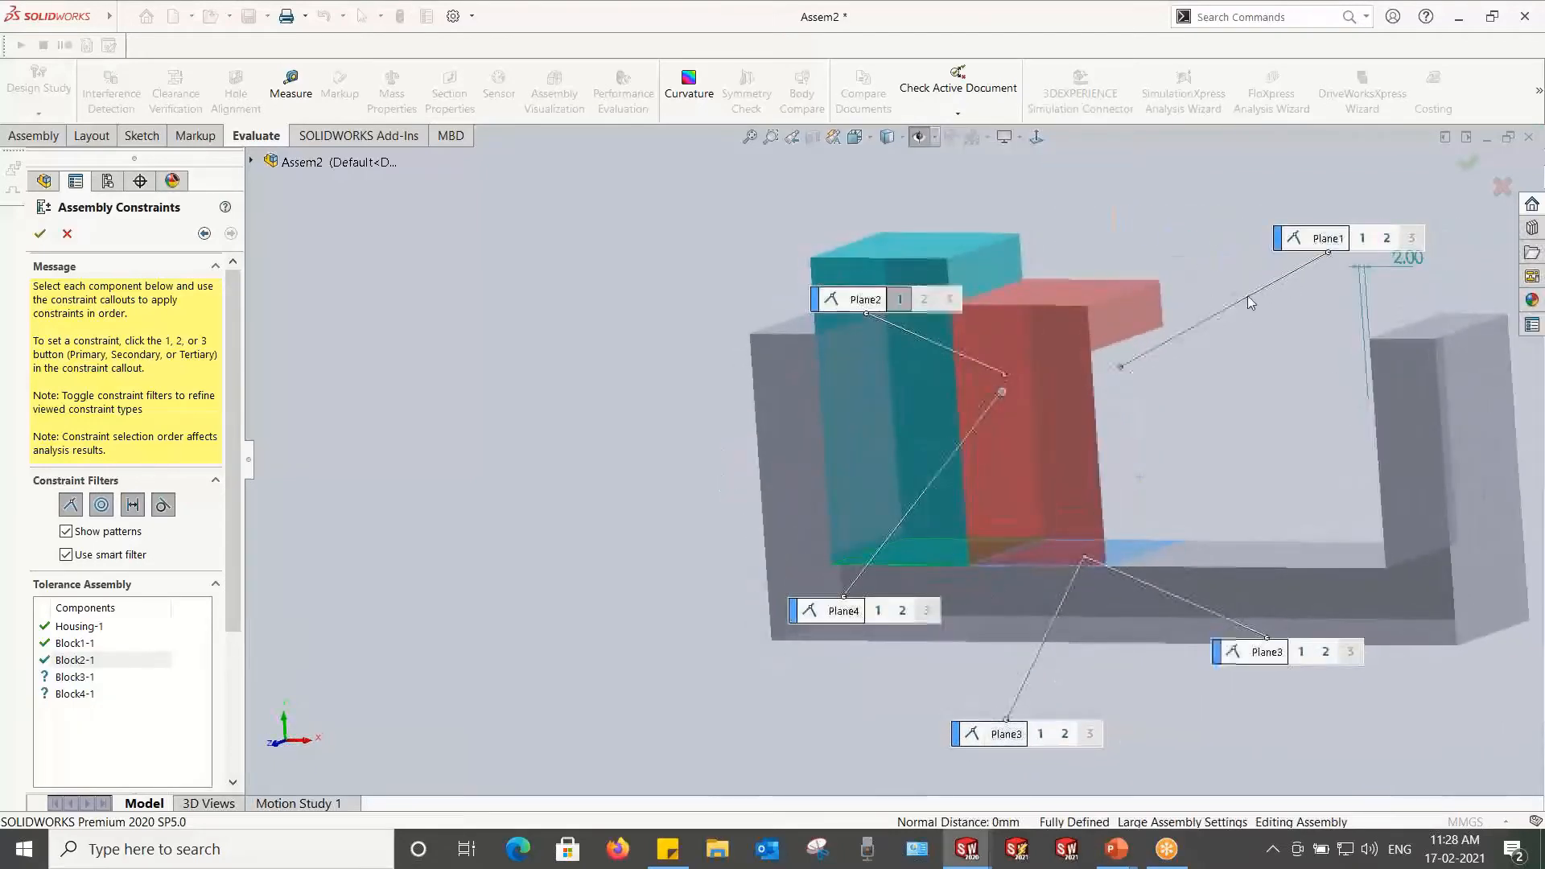
click(66, 677)
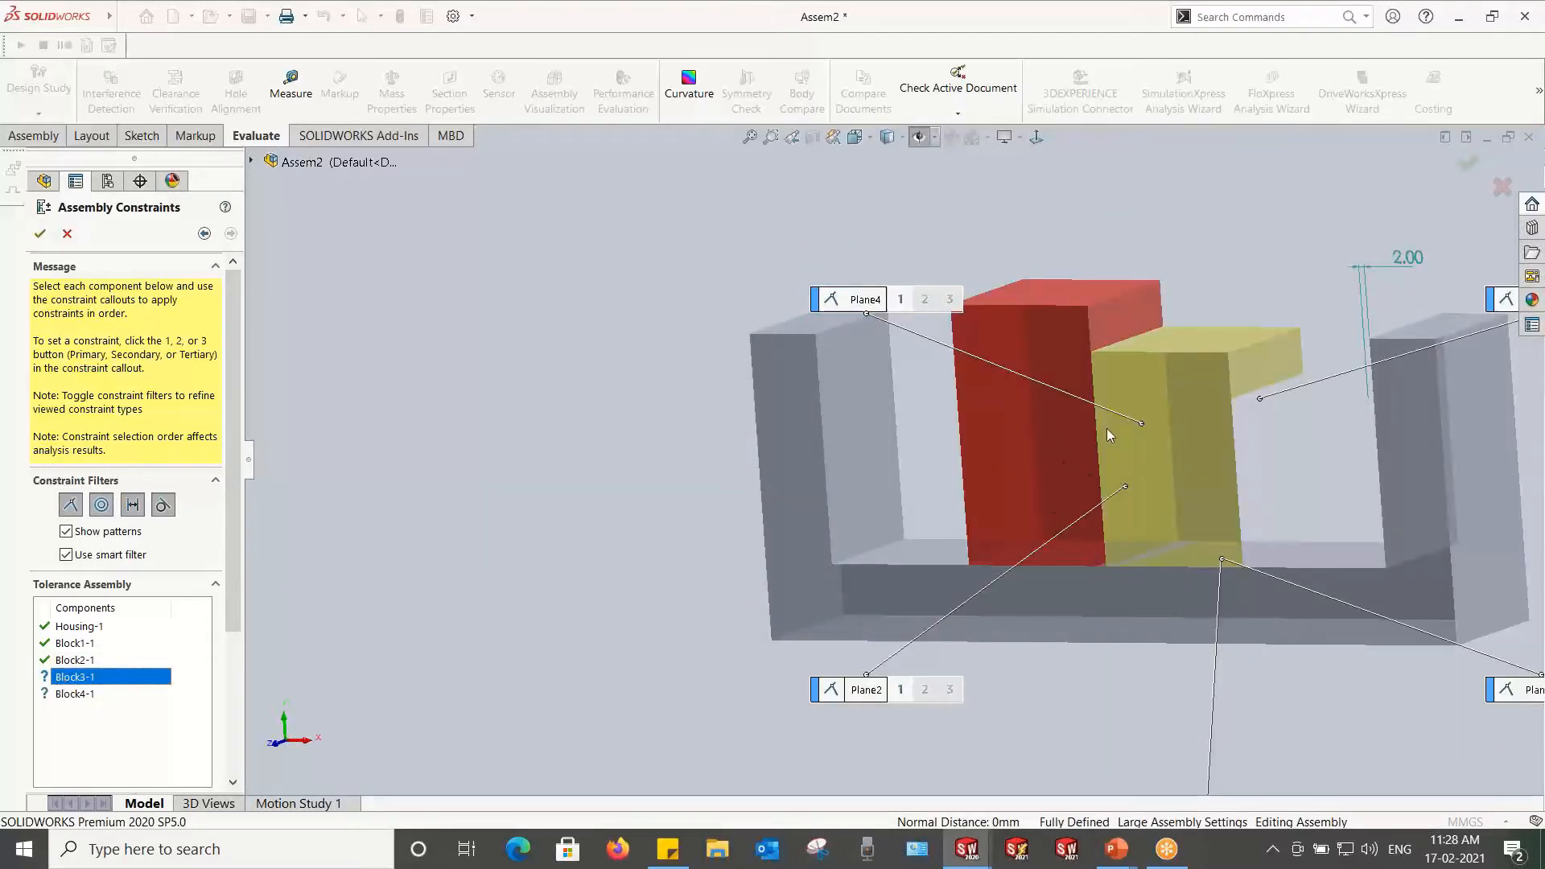
middle_drag(1107, 436, 1018, 756)
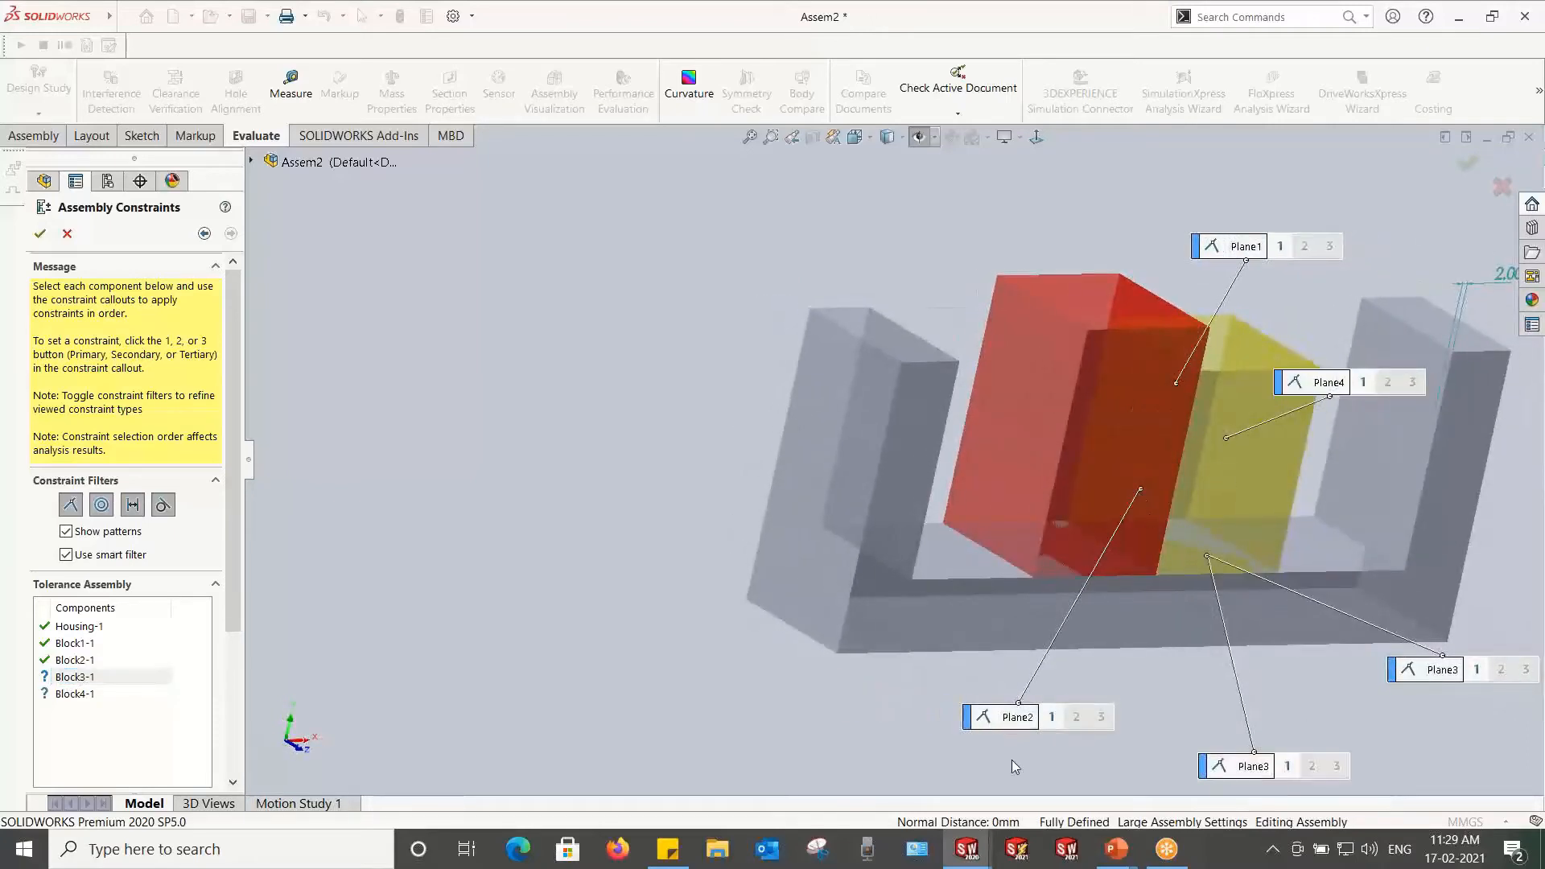
click(1052, 717)
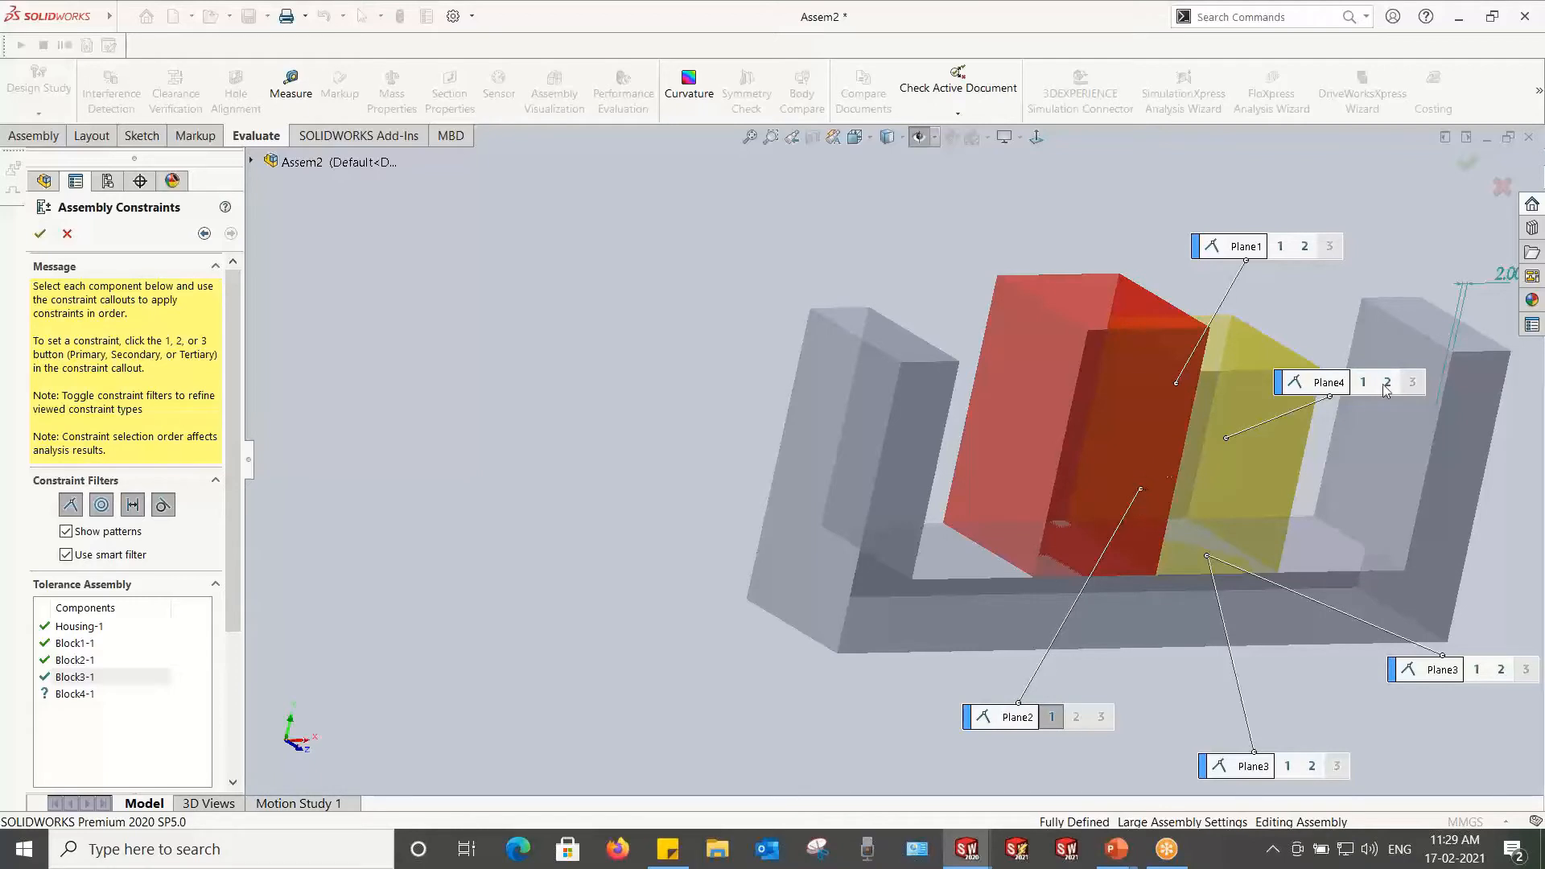
Step: Set Block4-1's Plane2 contact with Block3-1 as its primary constraint and proceed to the analysis results
scroll(1440, 285, up, 2)
scroll(1441, 285, down, 1)
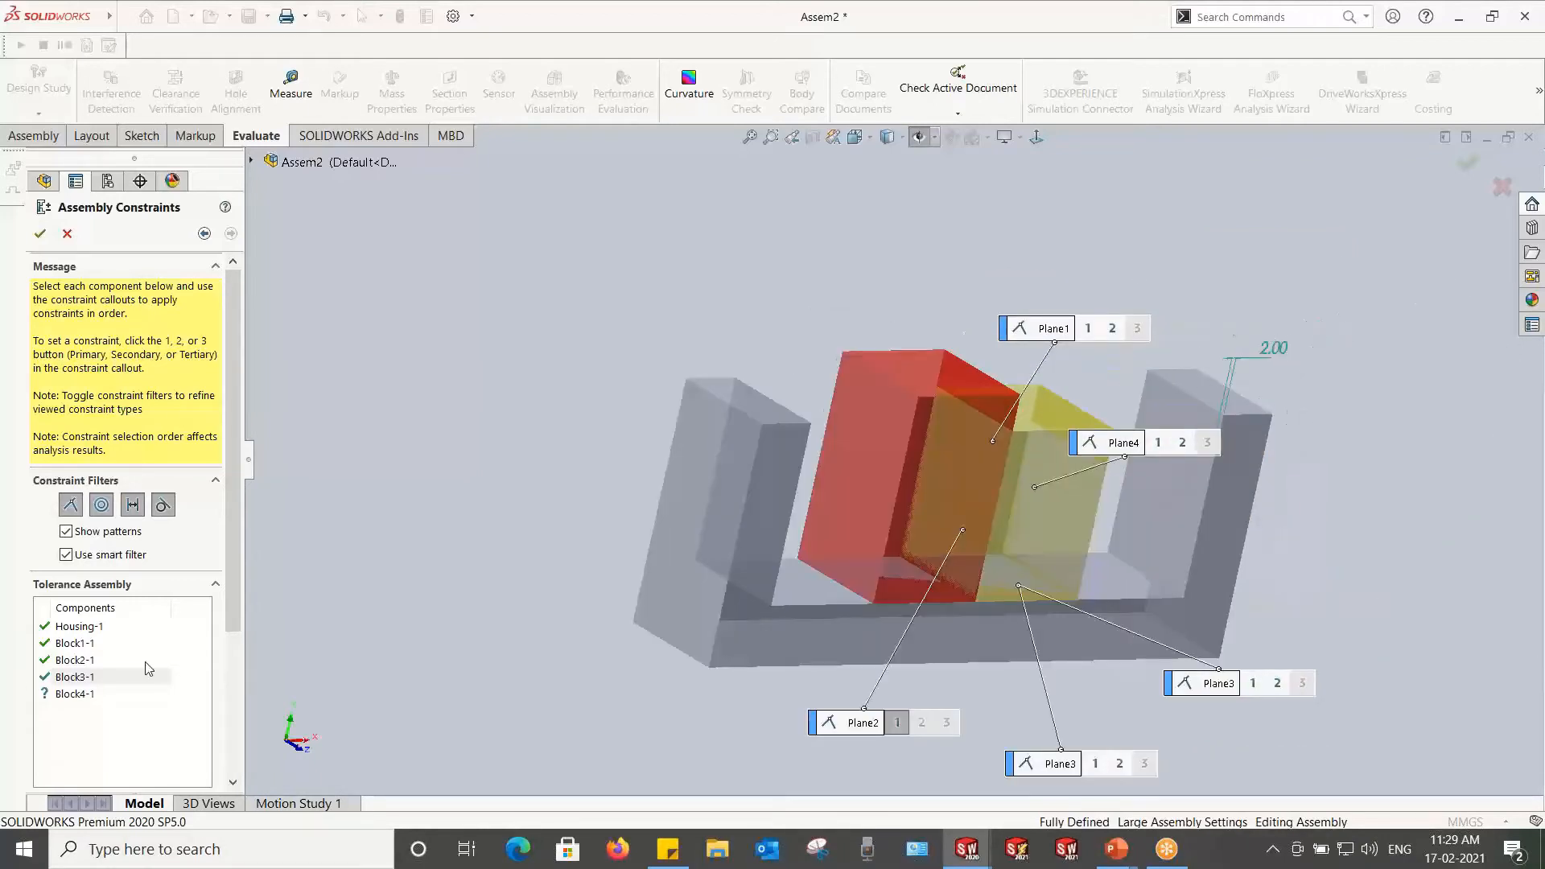
click(74, 693)
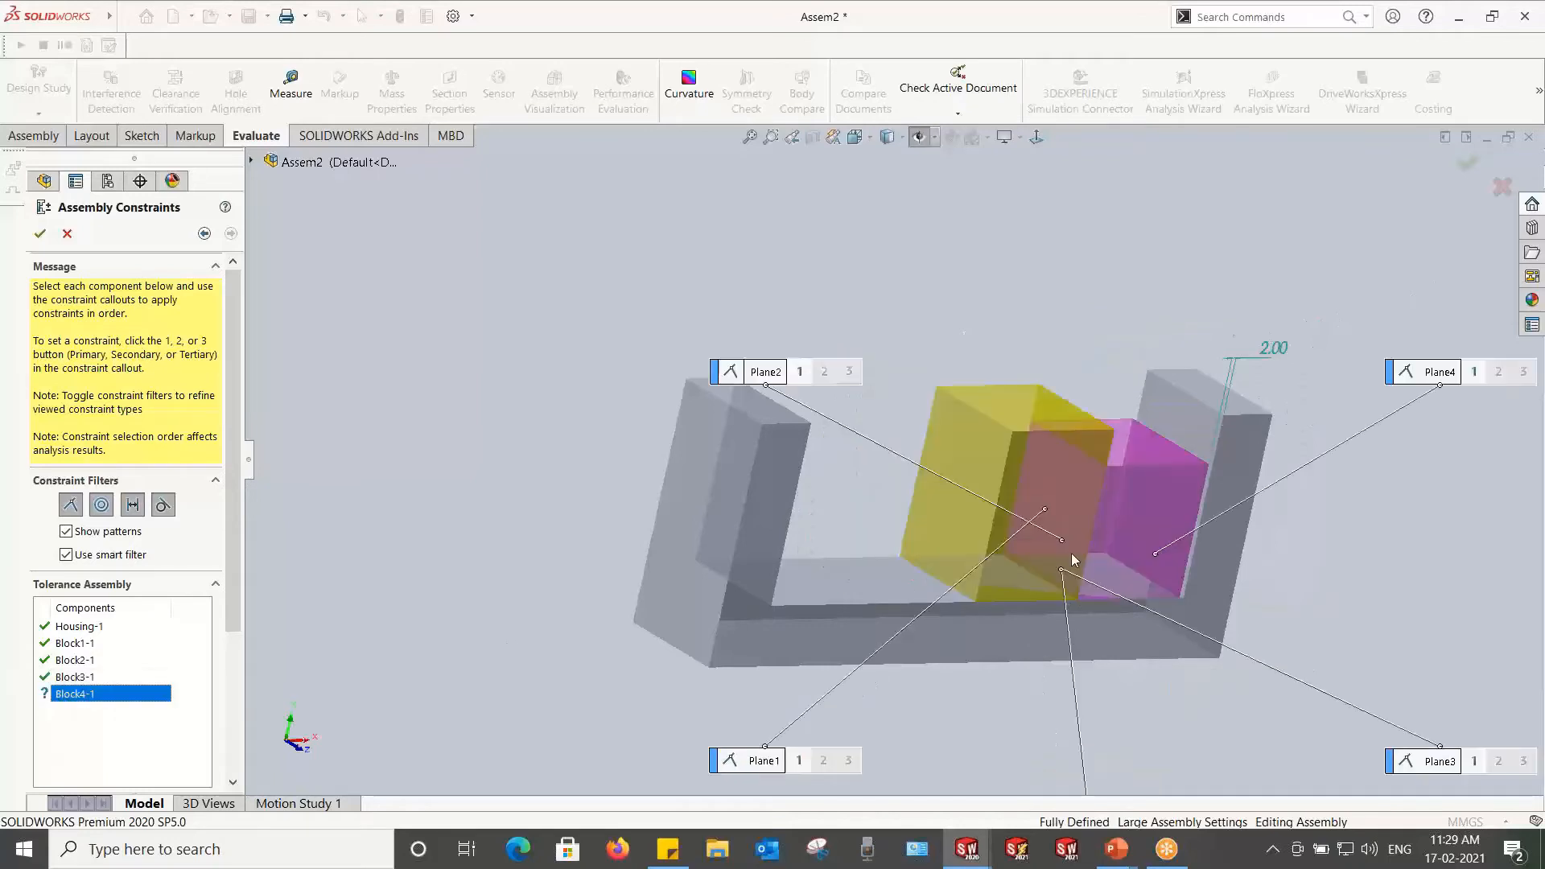
middle_drag(1073, 560, 1094, 665)
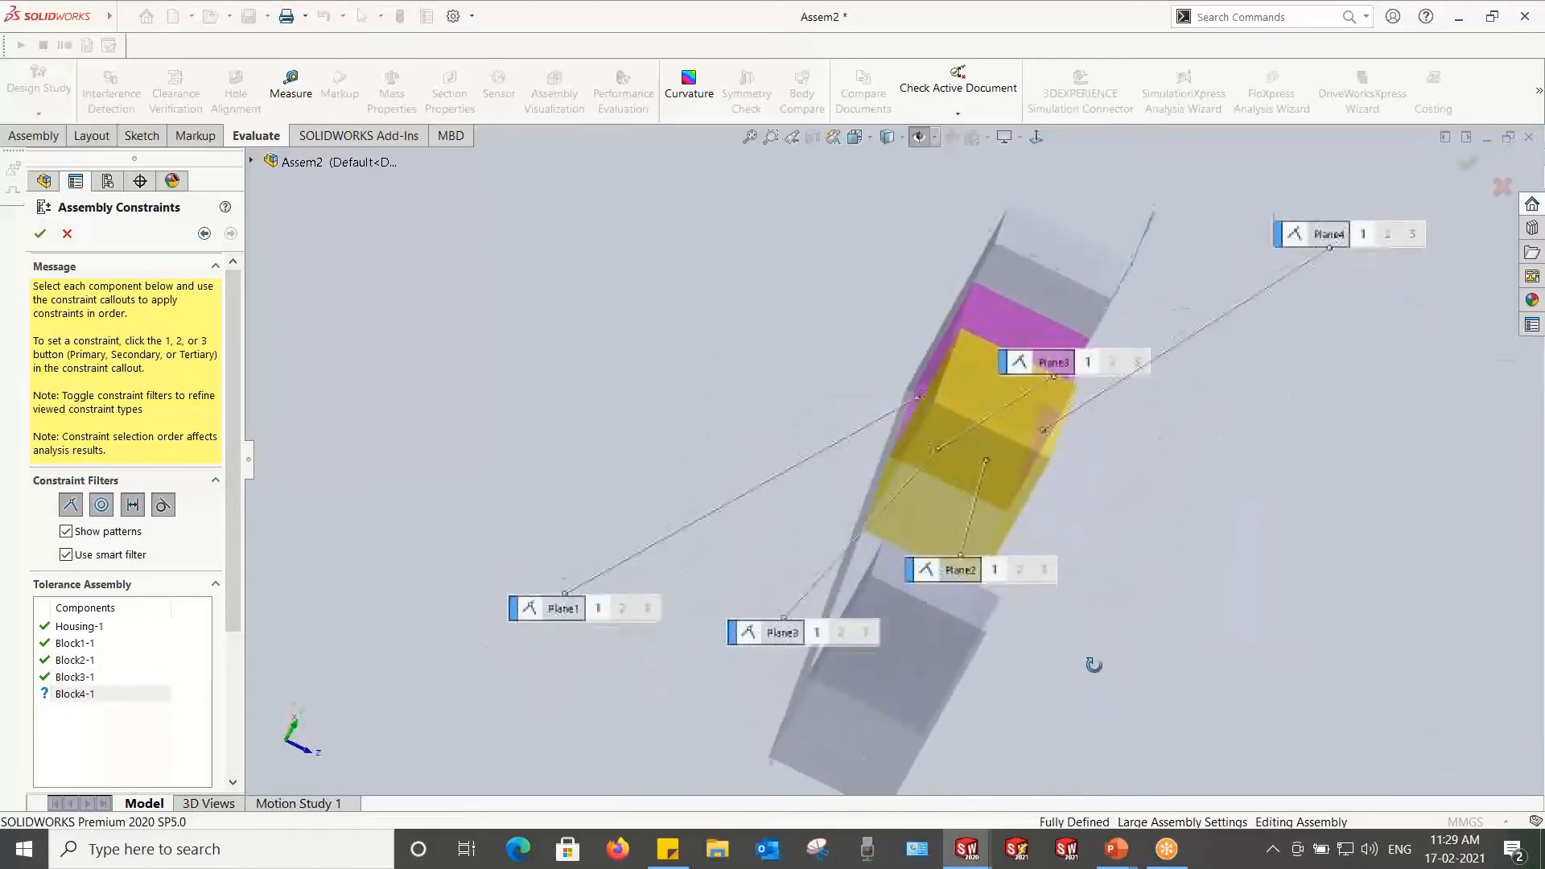
click(997, 569)
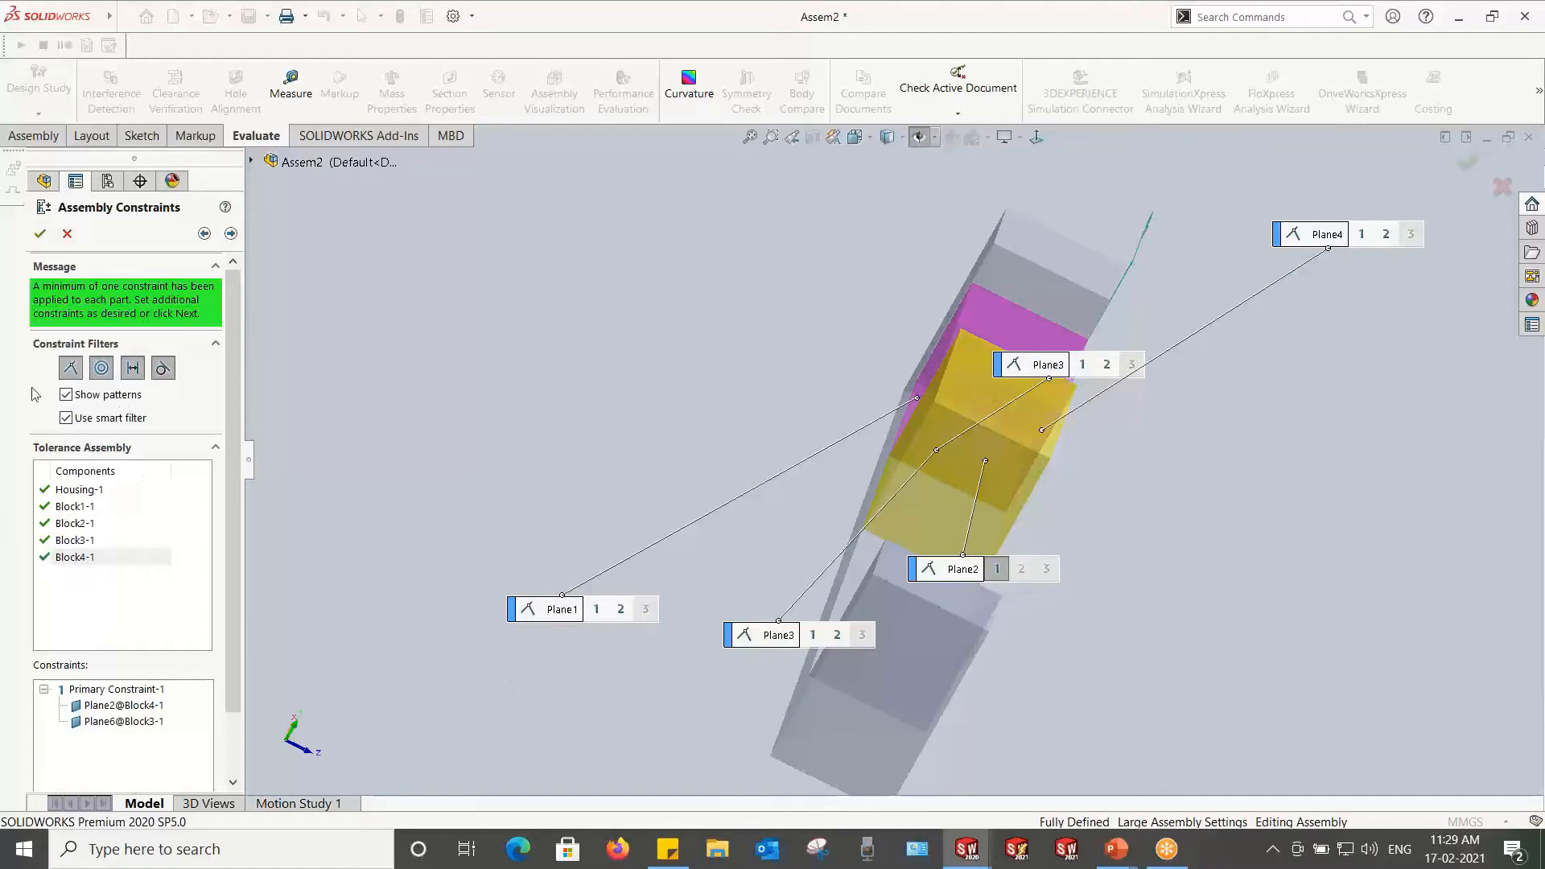
click(231, 235)
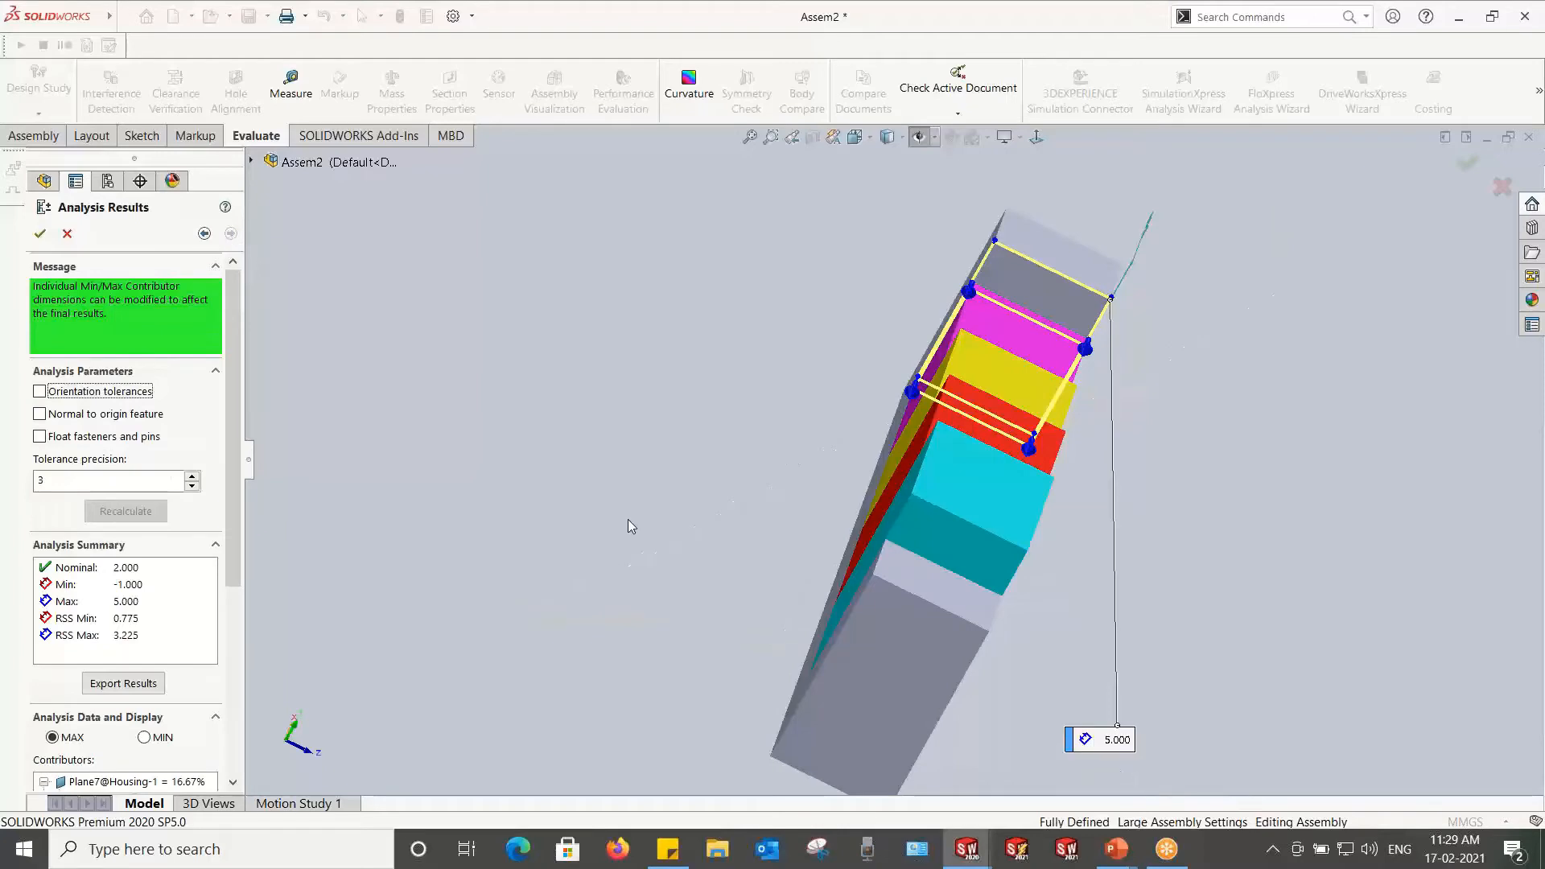
Step: Examine the highlighted faces and arrows of the maximum case around the gap between the magenta block and the housing wall
scroll(1124, 416, down, 5)
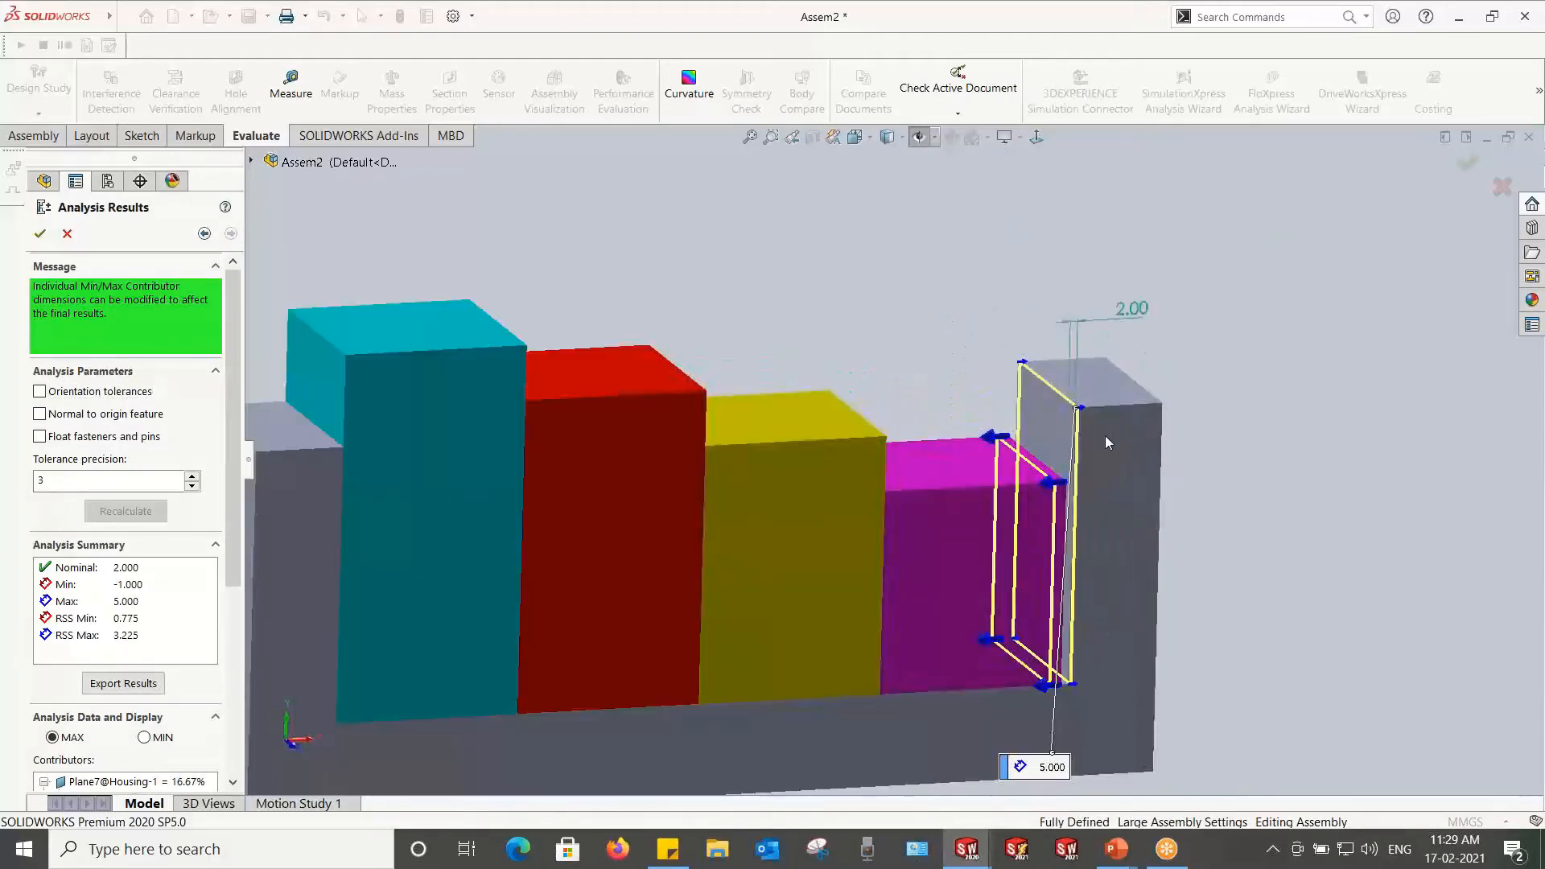
scroll(1068, 493, down, 2)
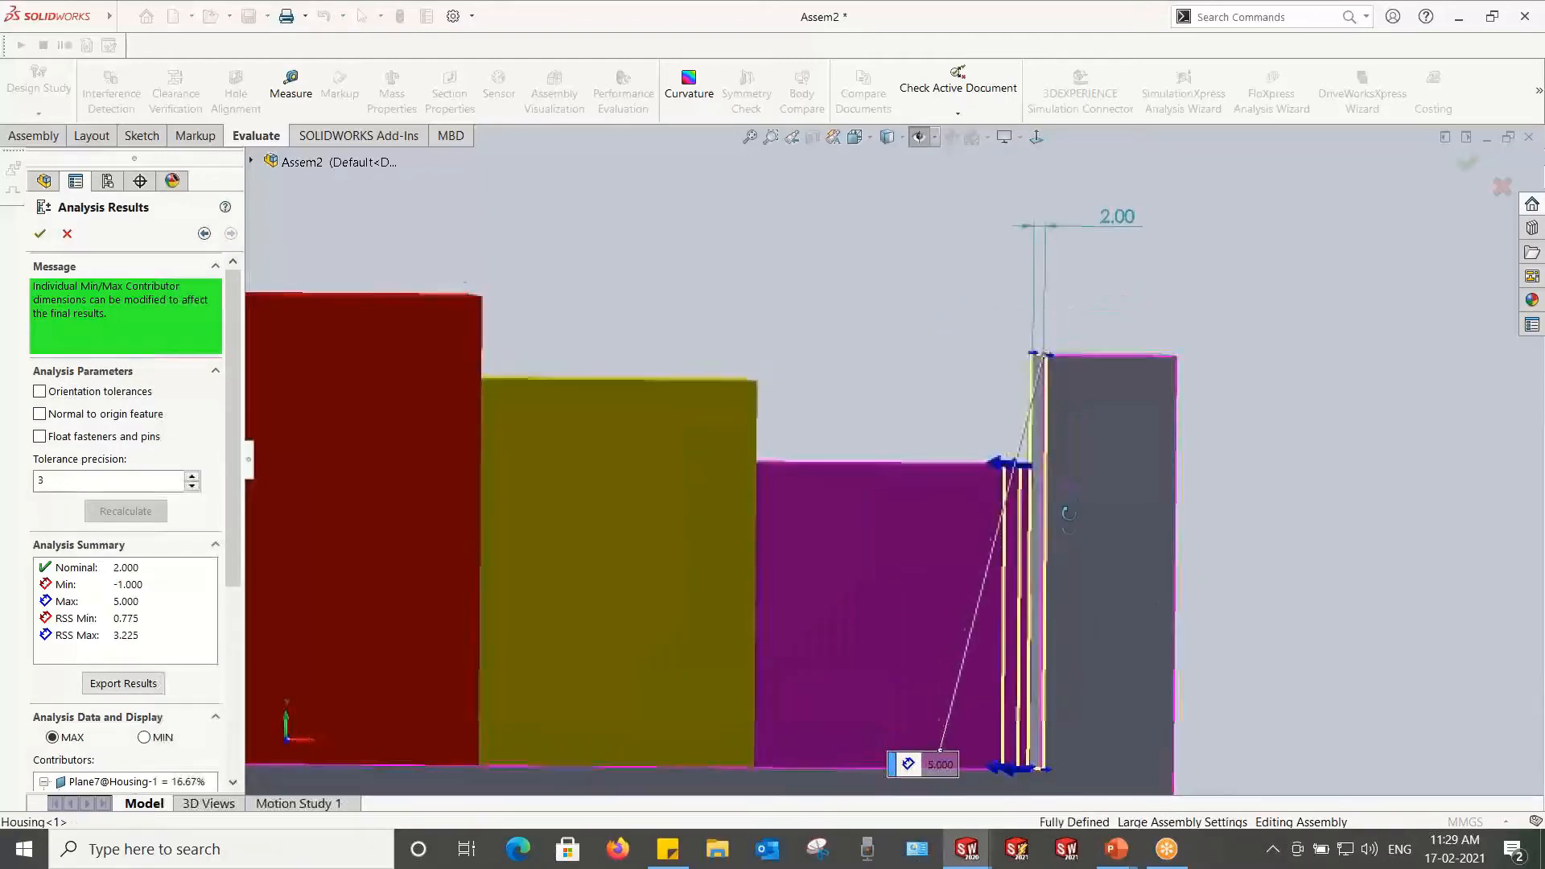
middle_drag(1063, 510, 1063, 546)
scroll(1063, 547, up, 6)
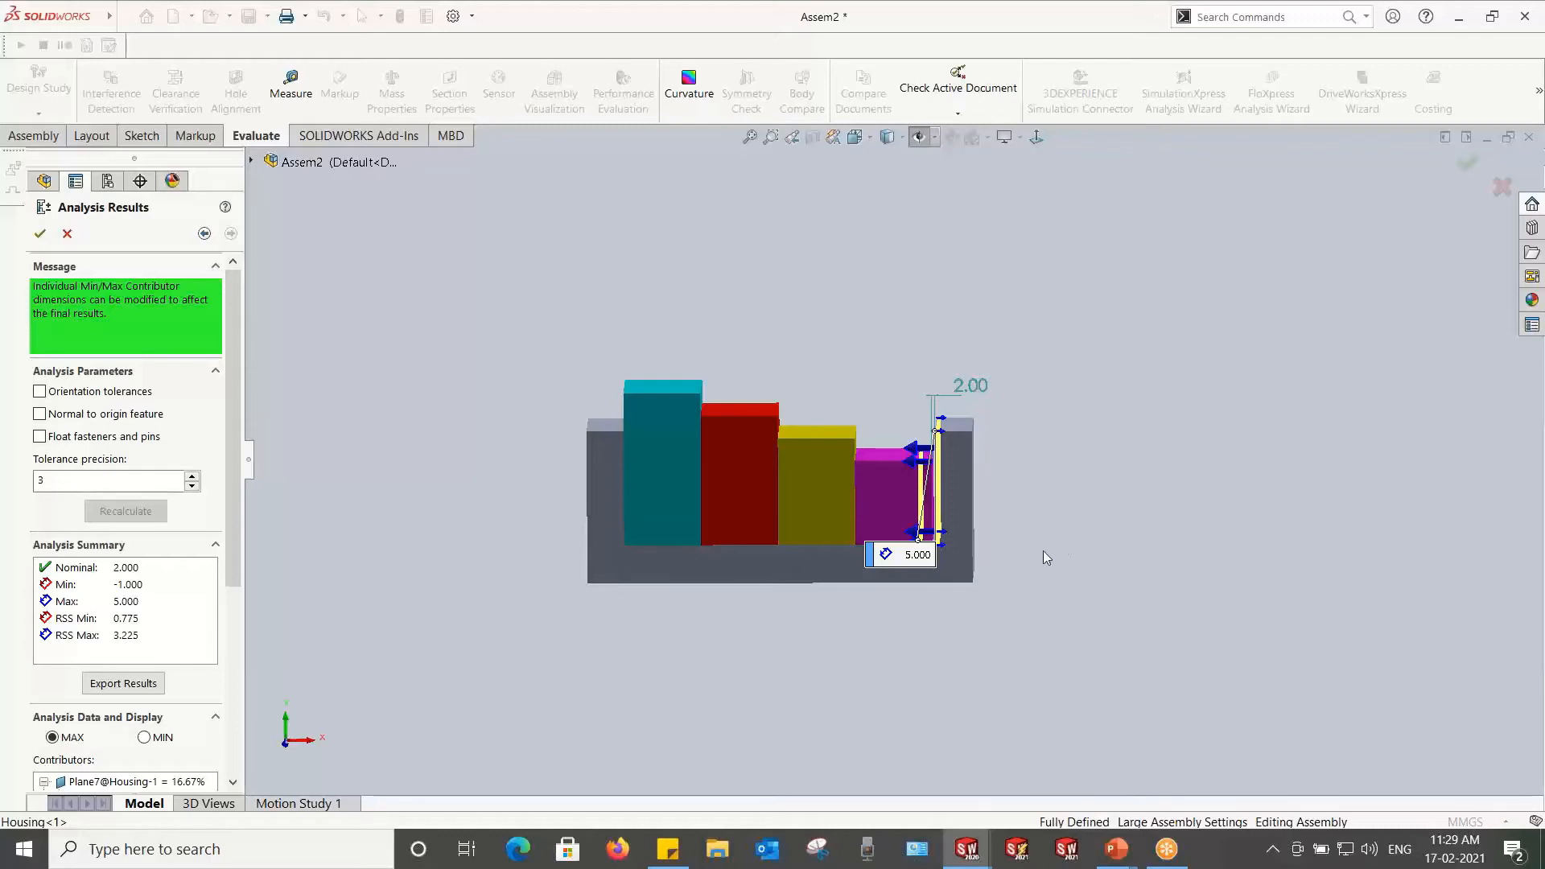
scroll(983, 507, down, 3)
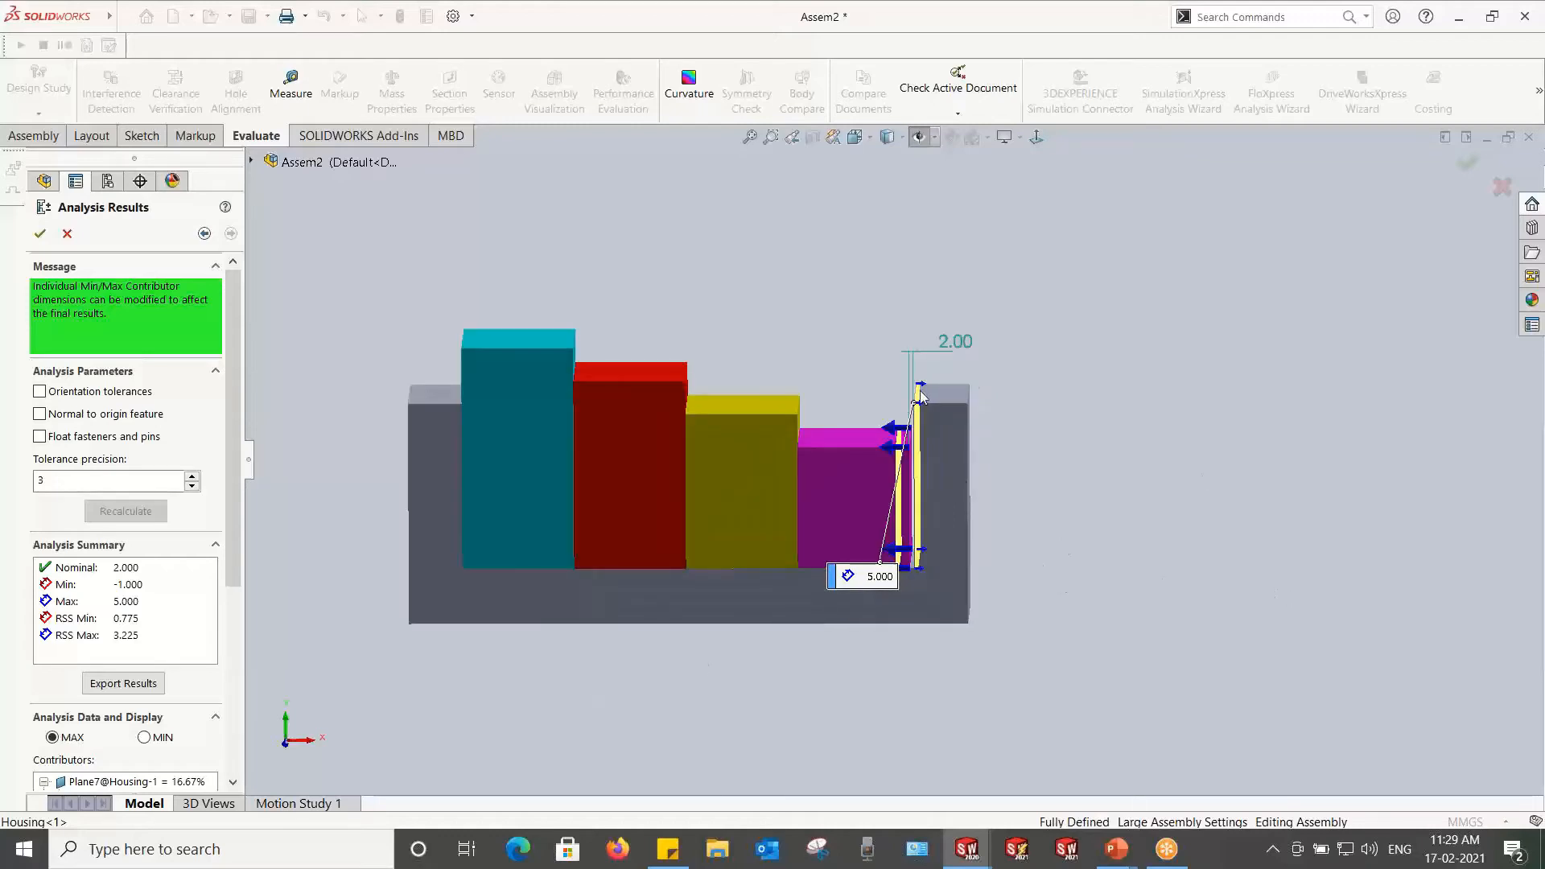
scroll(922, 394, down, 3)
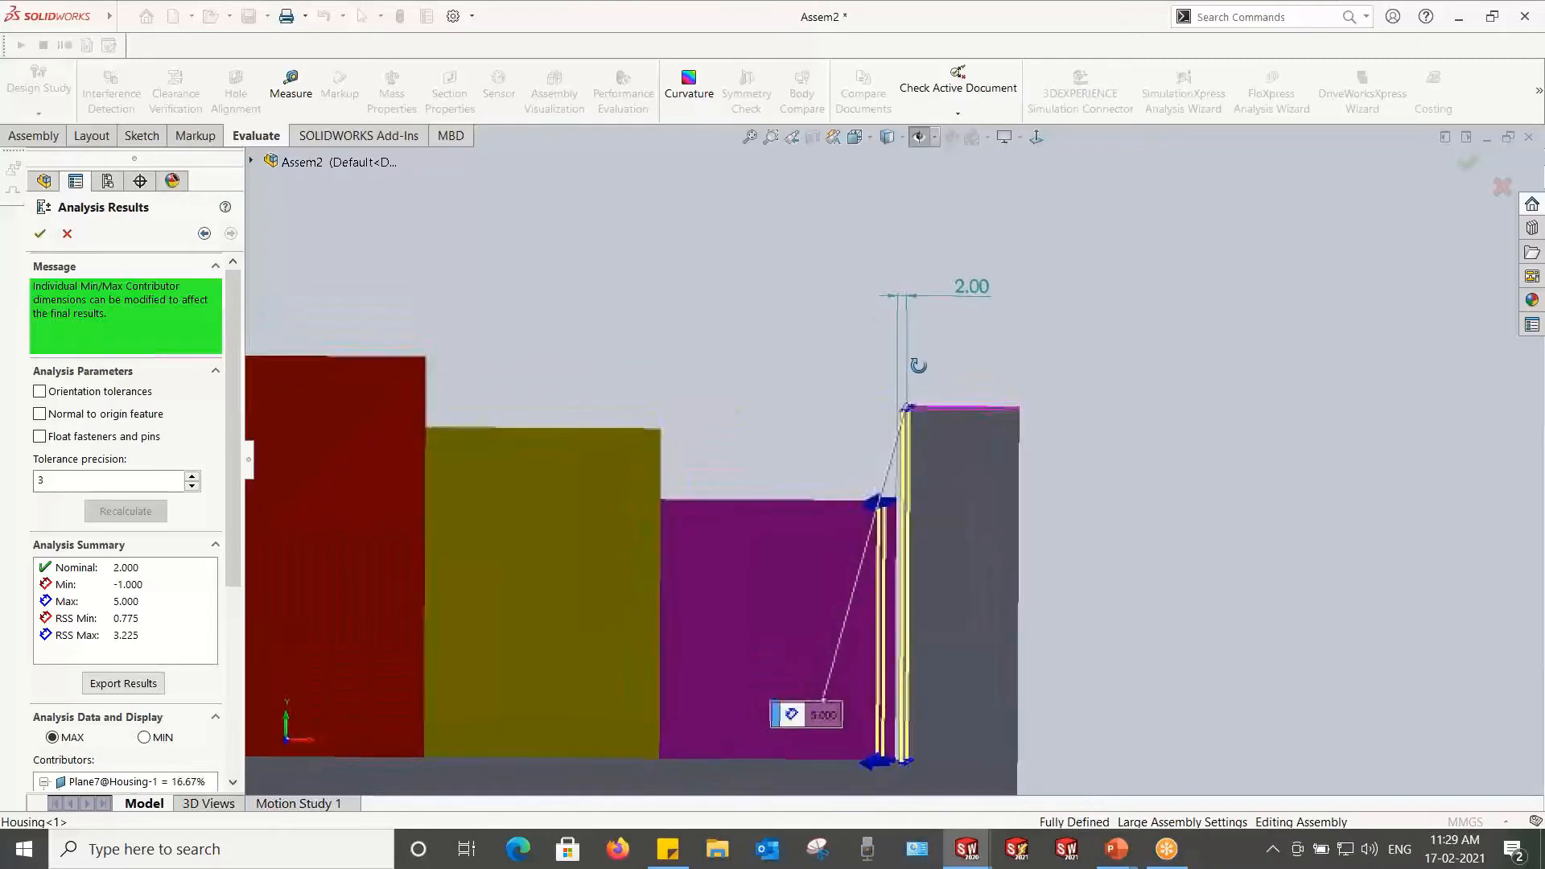
scroll(906, 451, down, 3)
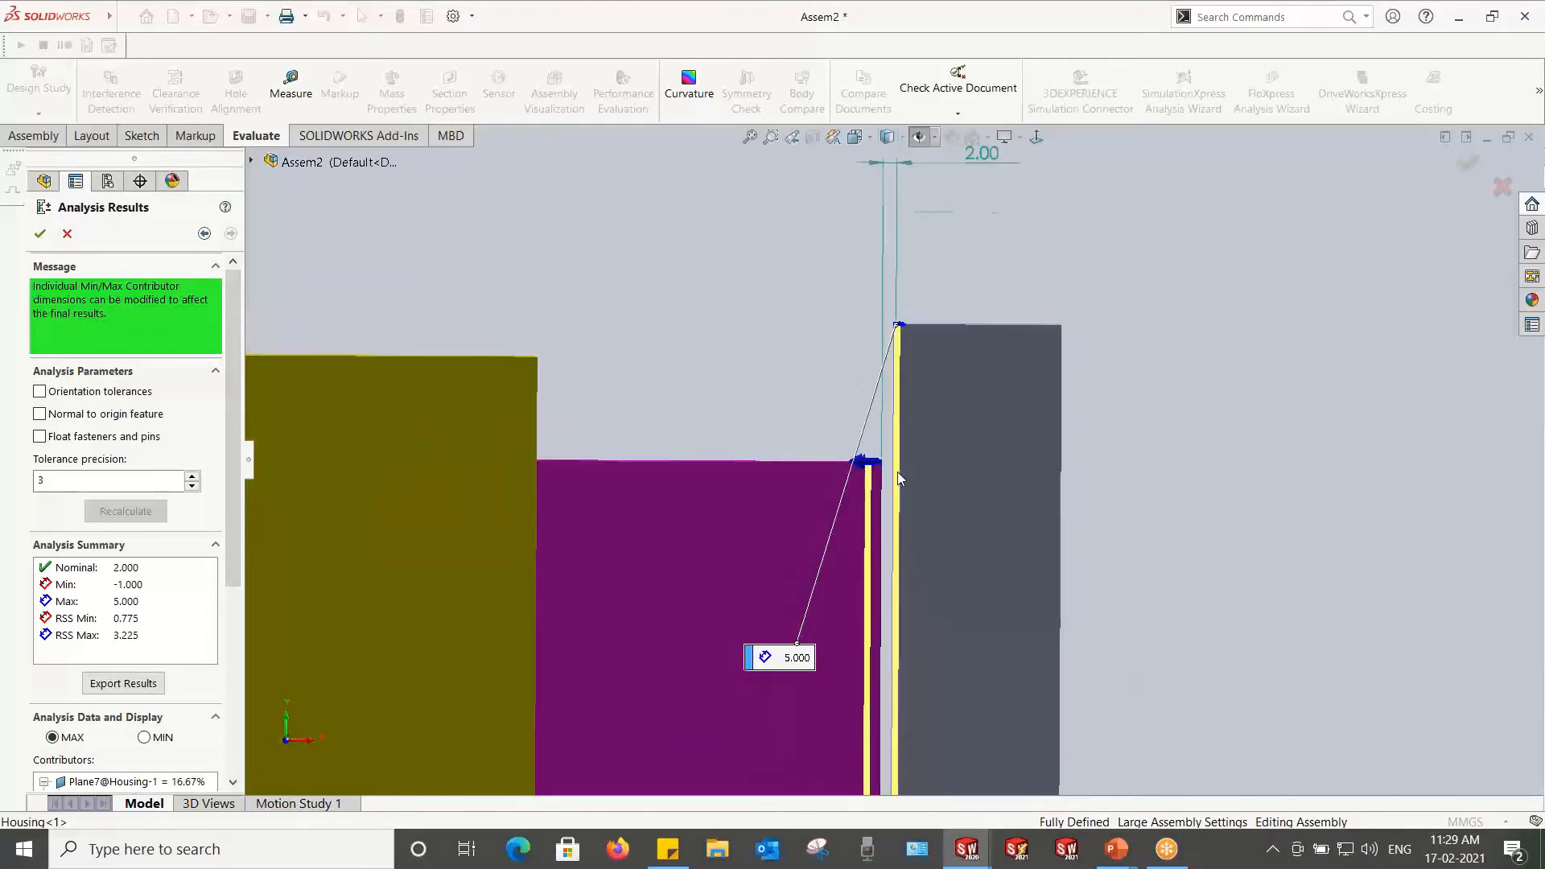
scroll(899, 478, up, 6)
Step: Orient the assembly to the front view and compare the gap with the minimum and maximum in the analysis summary
click(289, 745)
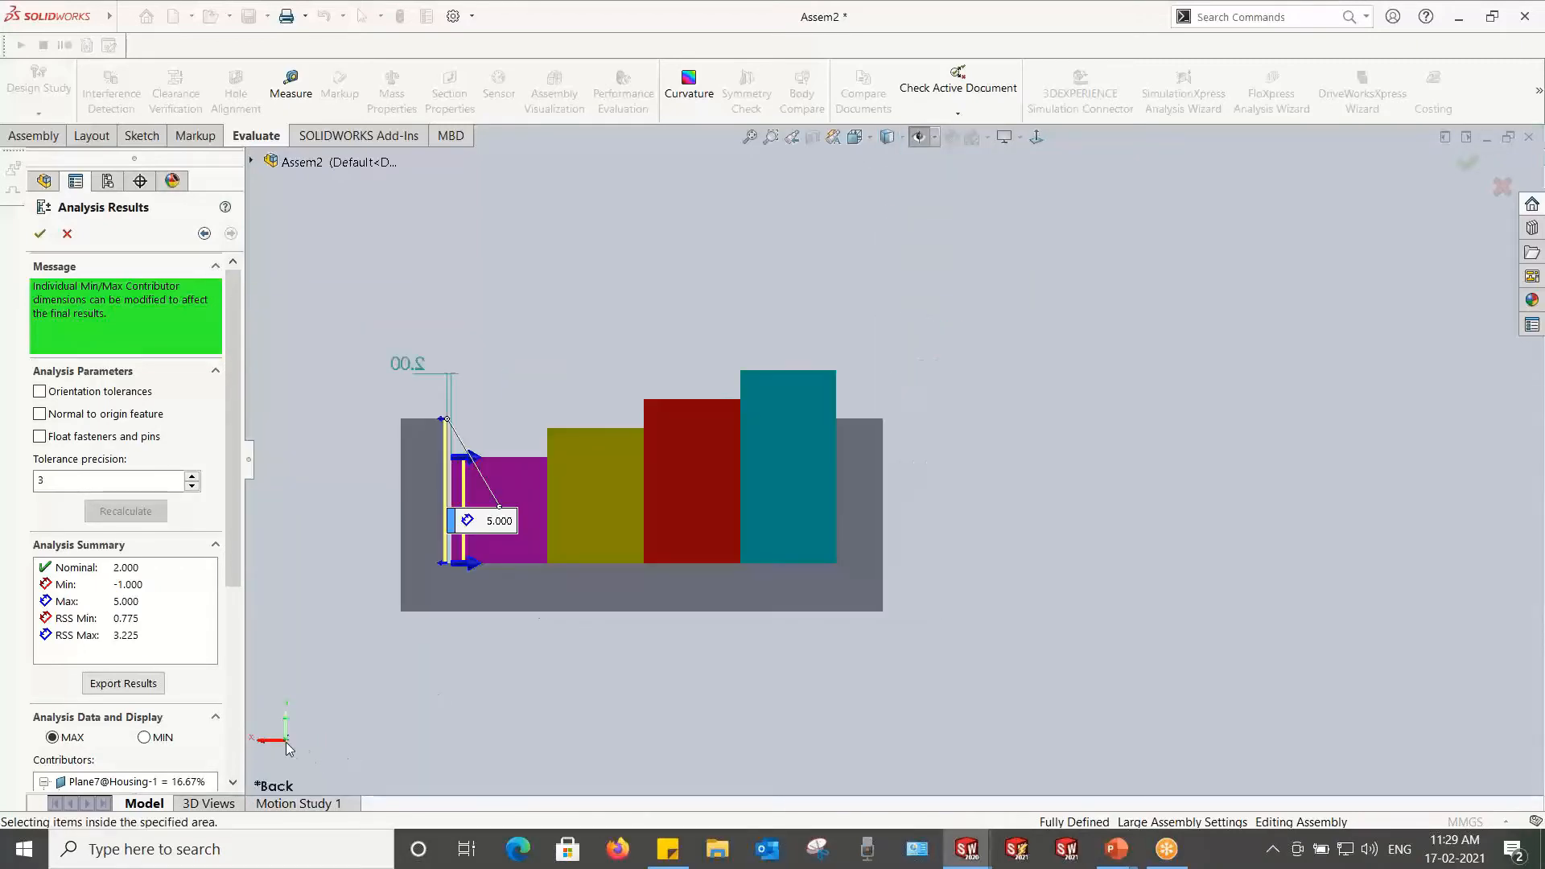
click(289, 746)
ctrl+middle_drag(640, 428, 816, 427)
scroll(817, 426, down, 2)
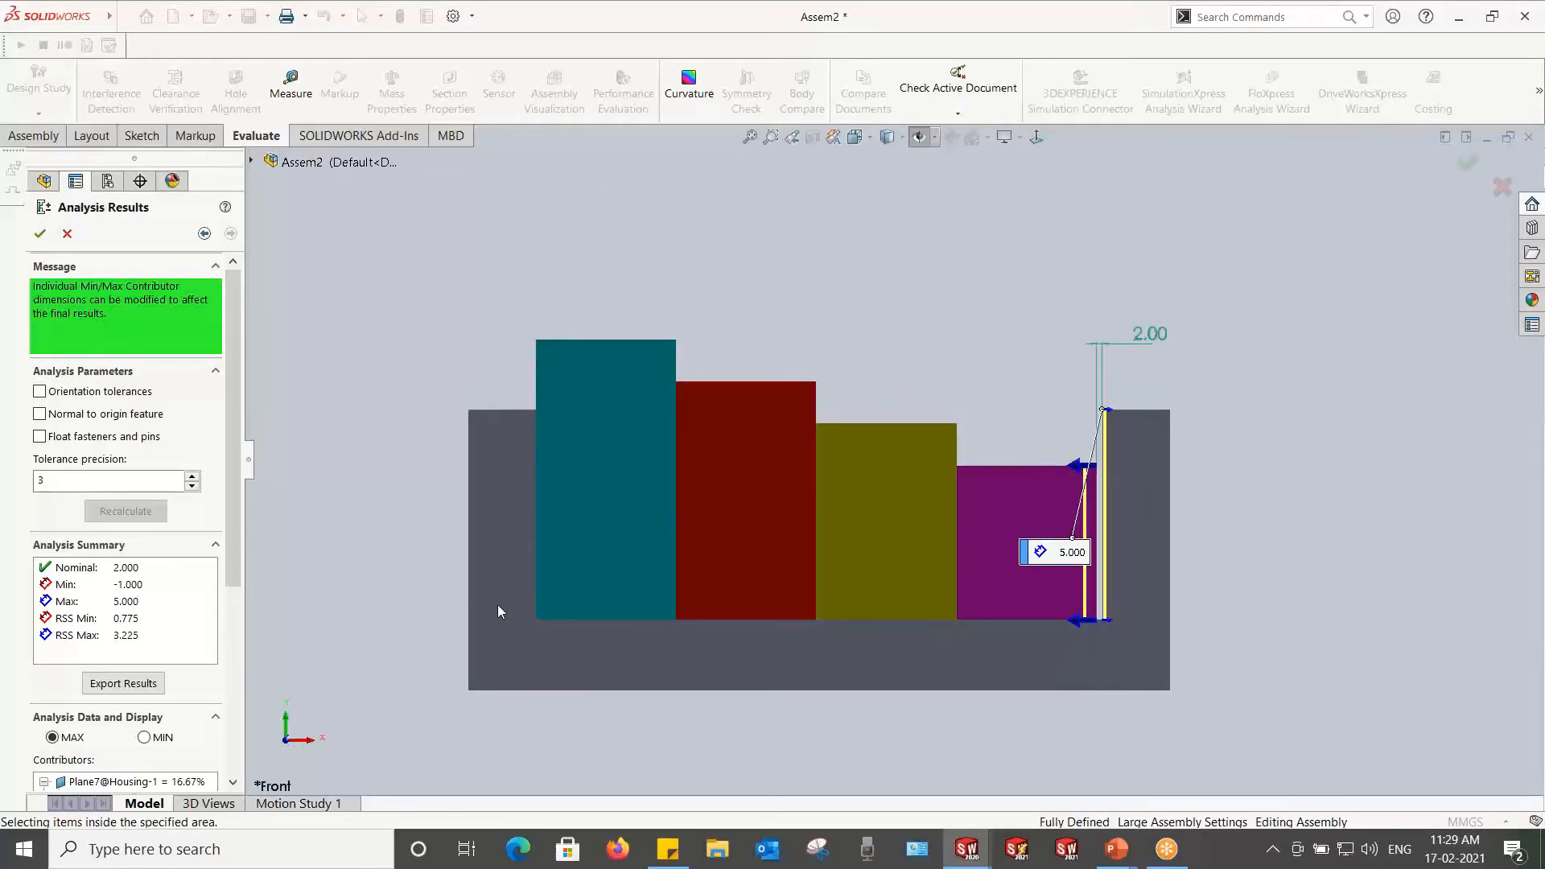
scroll(1107, 415, down, 2)
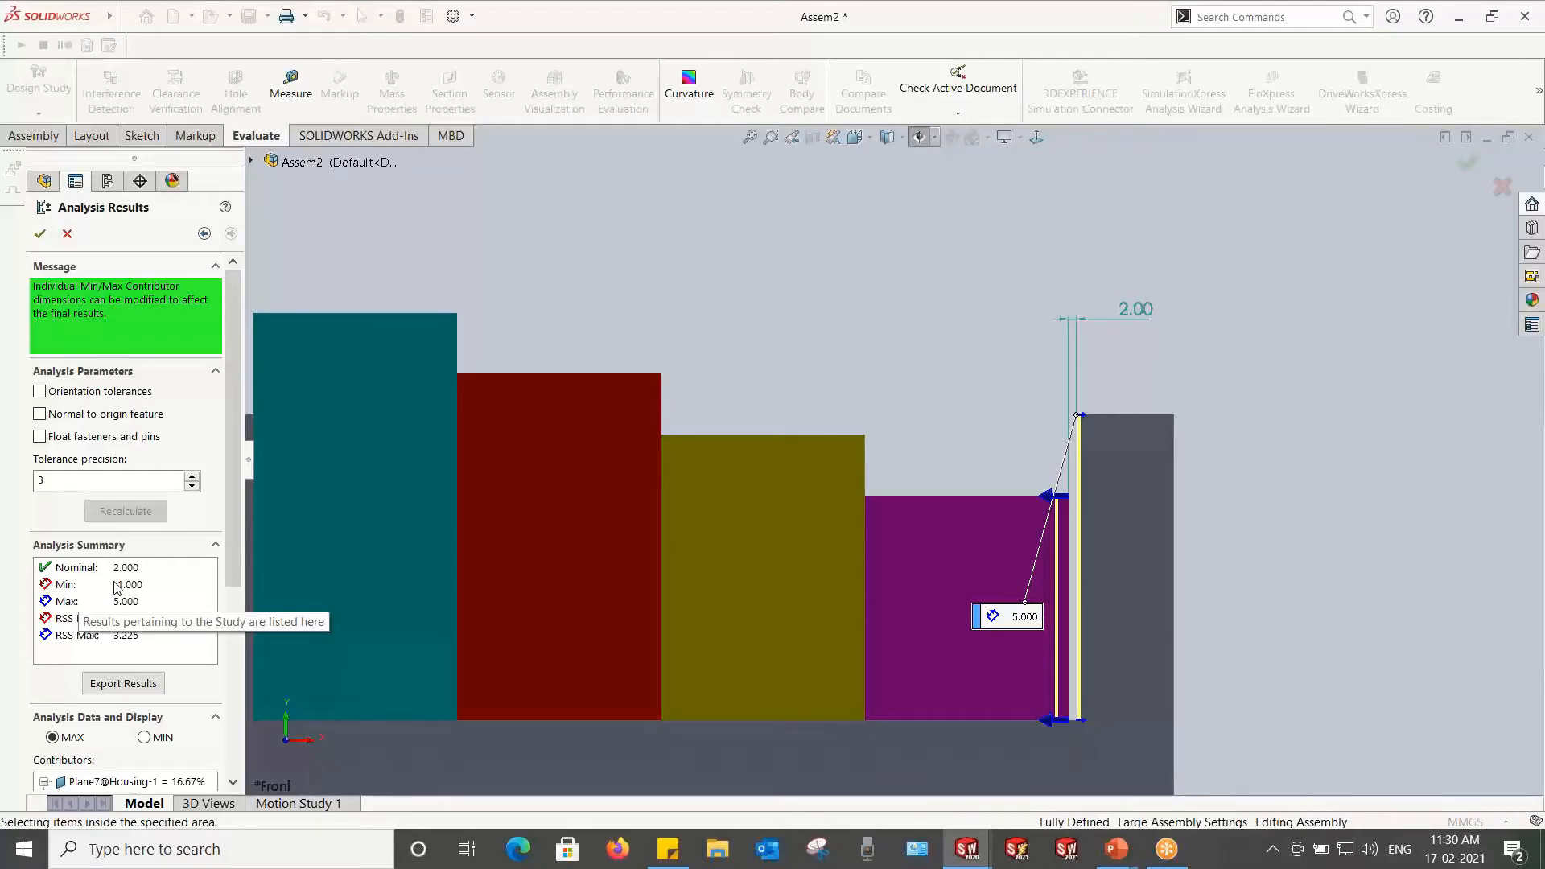
scroll(973, 634, up, 3)
scroll(580, 492, down, 1)
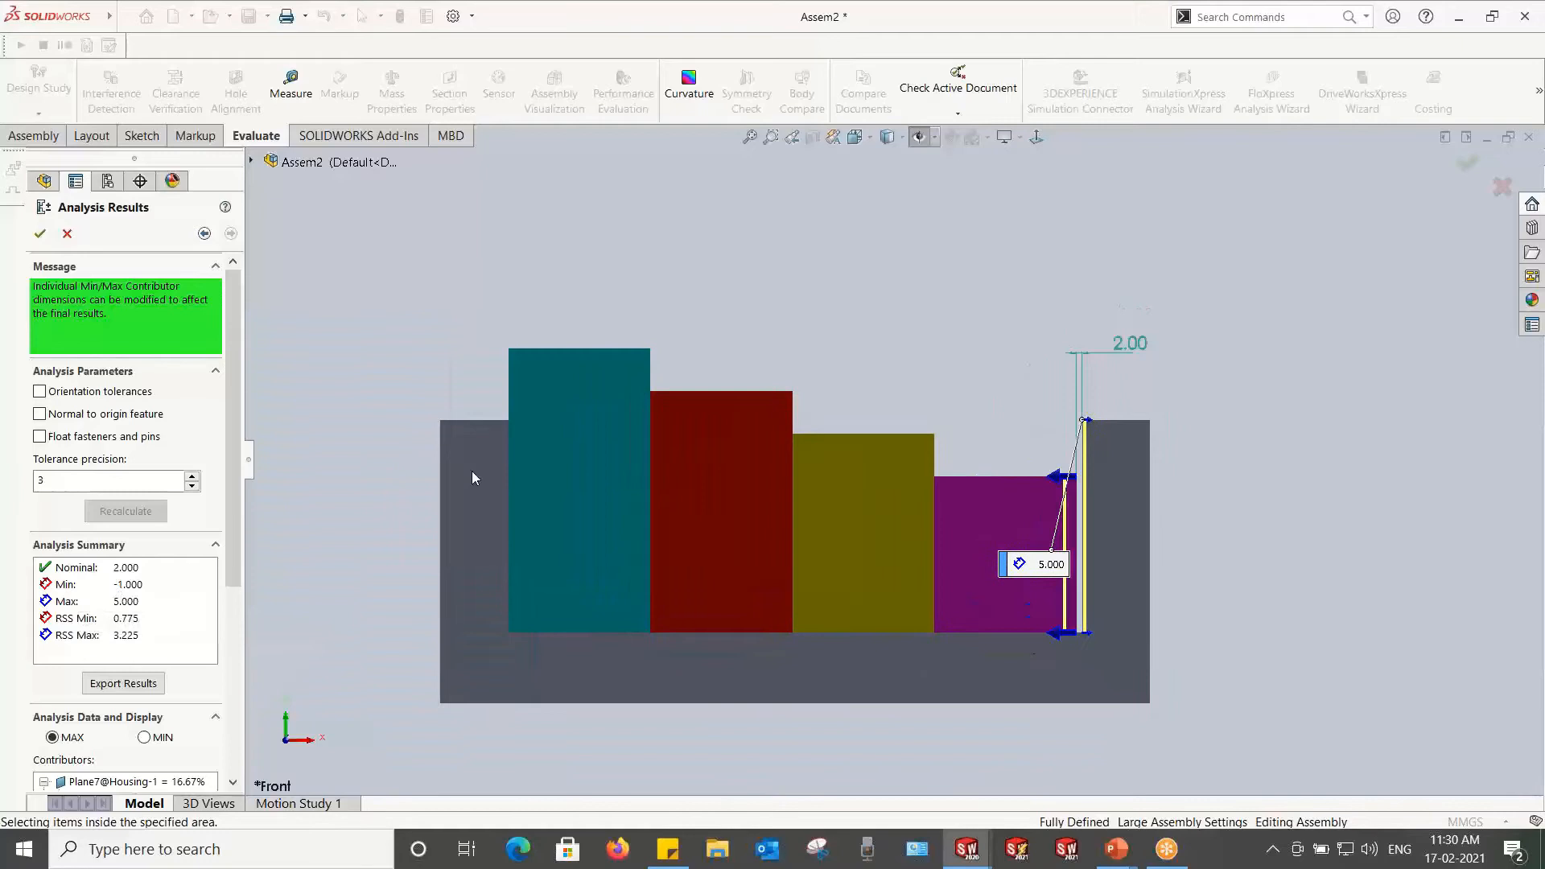
Step: Accept the tolerance study and open the Housing part from the assembly
click(39, 234)
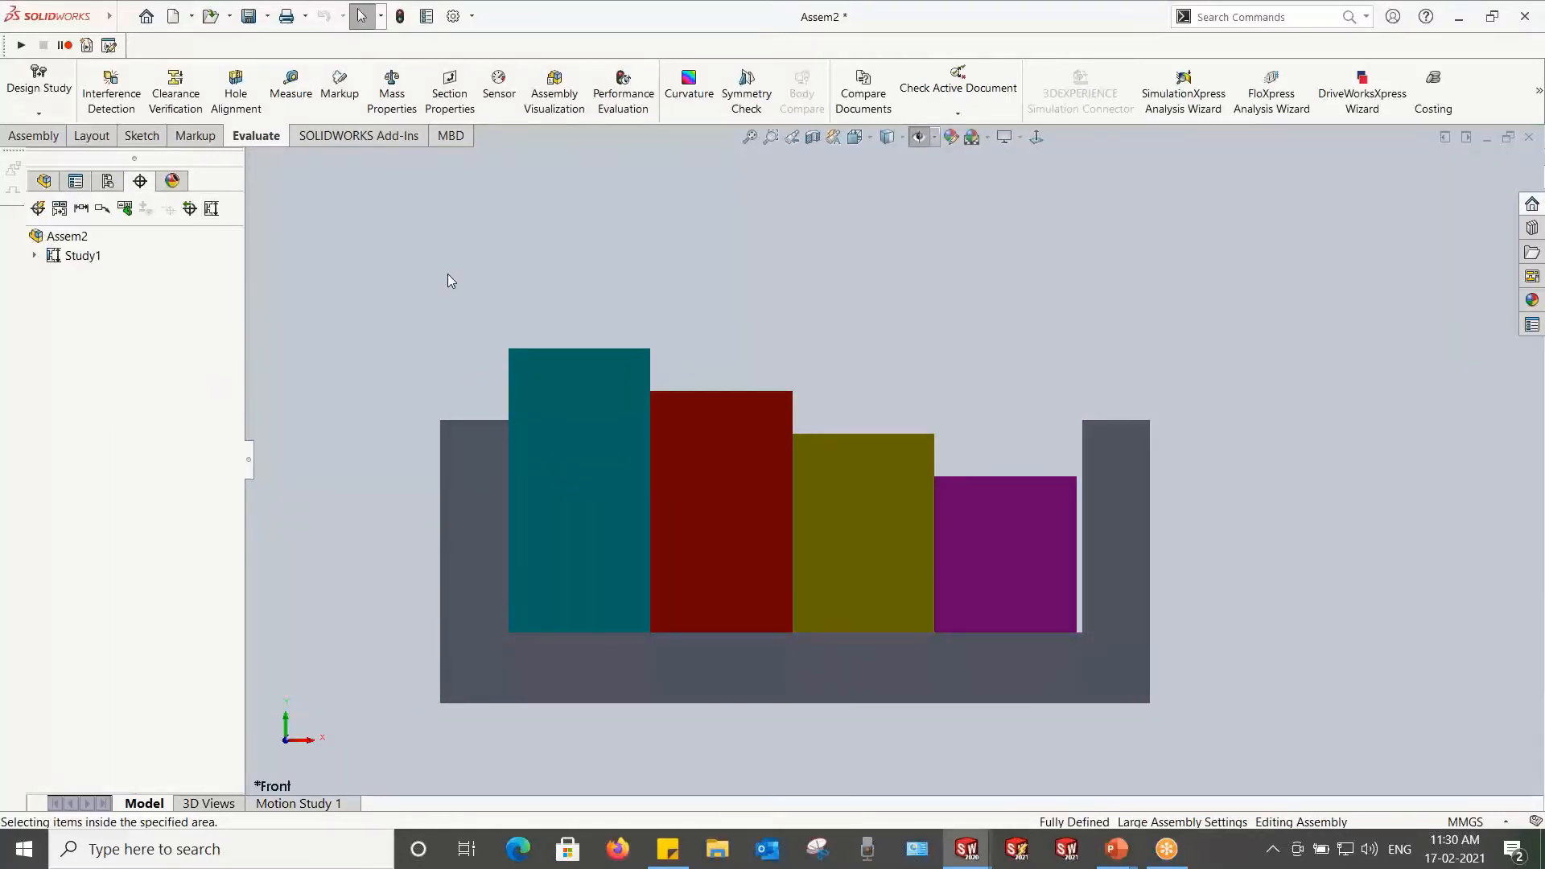
right_click(473, 515)
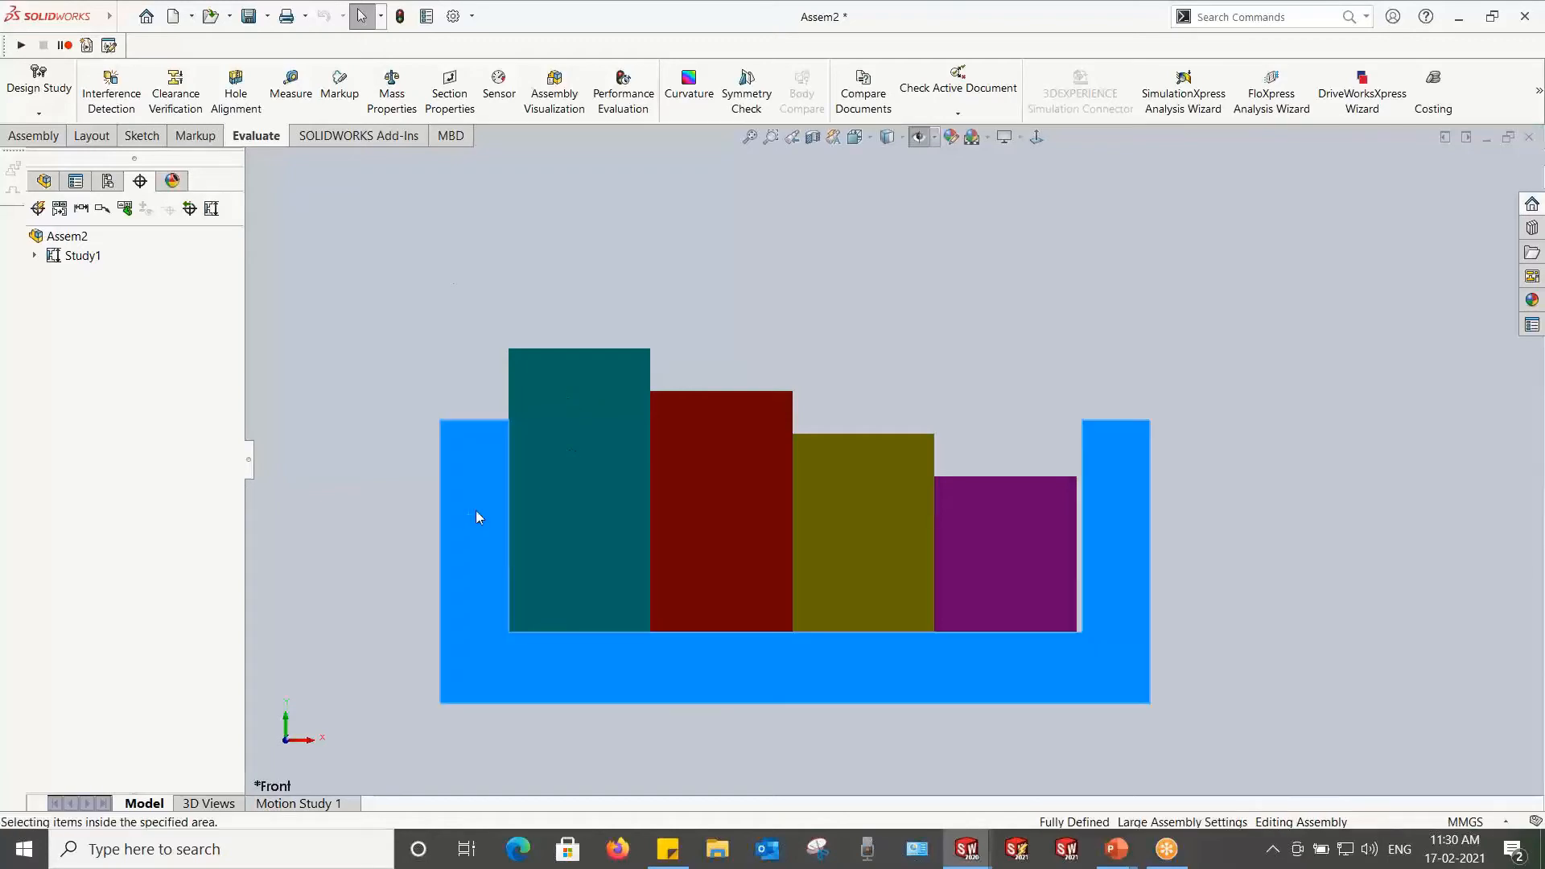
click(482, 241)
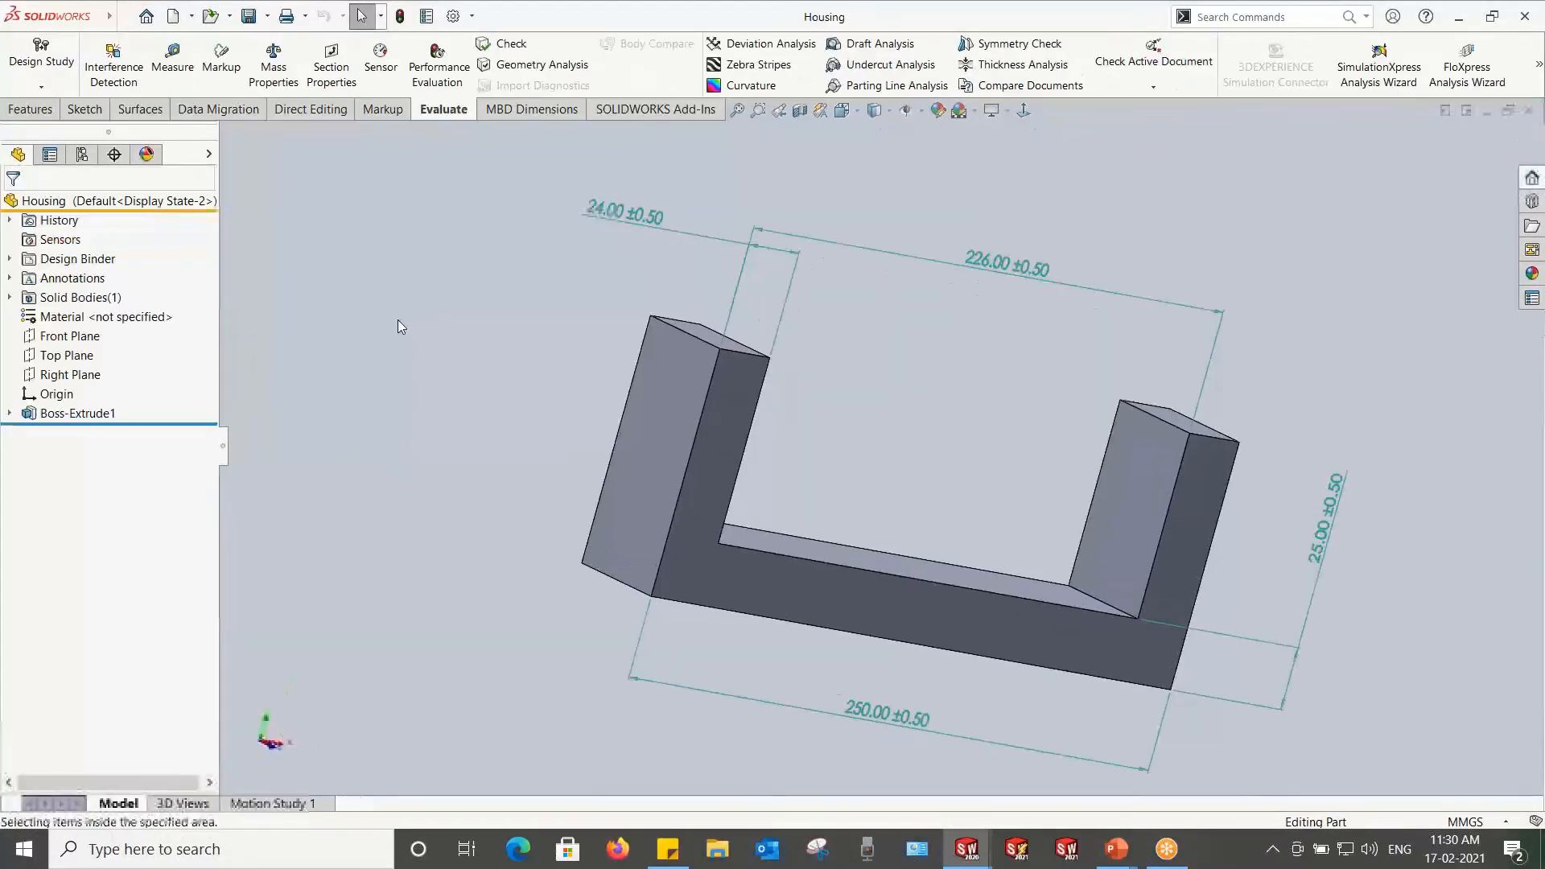
Step: View the housing from the front and check the toleranced thickness between the left wall's outer and inner faces
click(1024, 110)
middle_drag(680, 380, 612, 406)
click(1023, 110)
scroll(697, 401, down, 5)
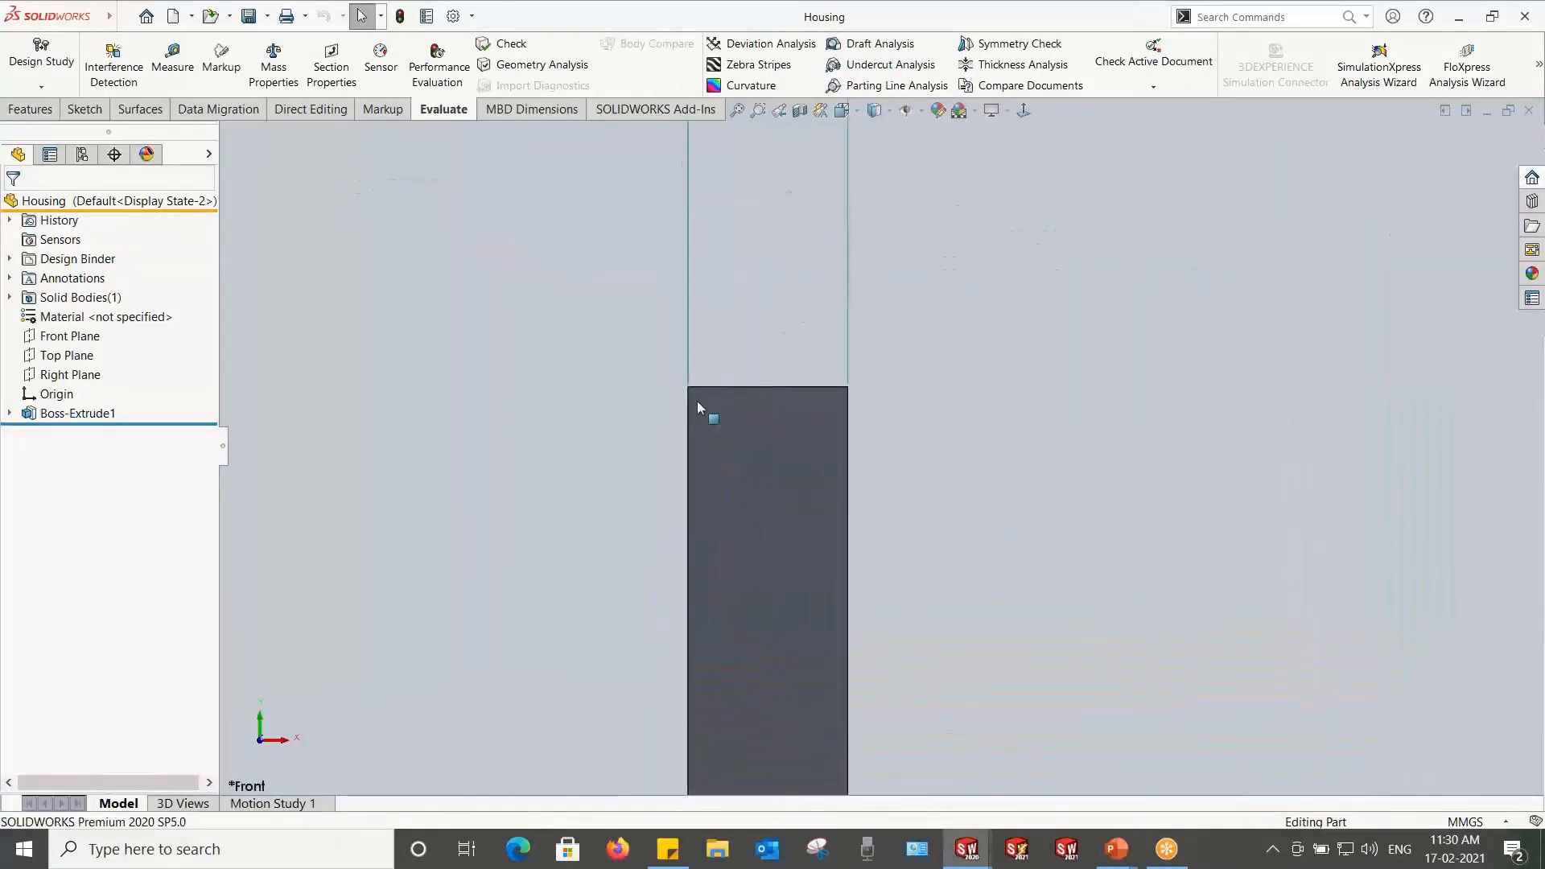
click(689, 408)
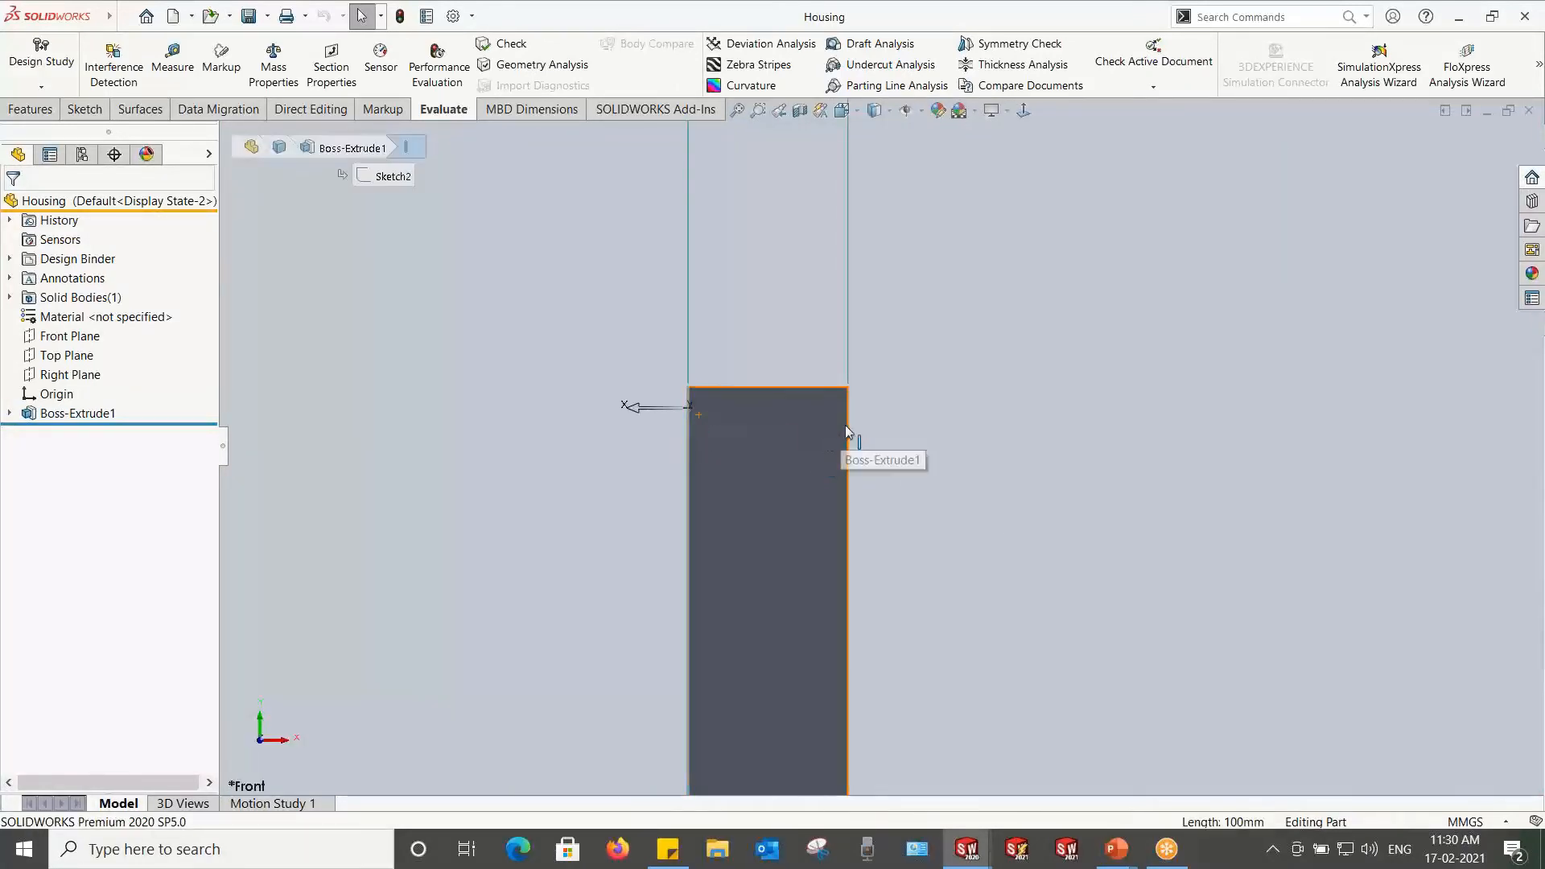
ctrl+click(847, 436)
scroll(845, 440, up, 5)
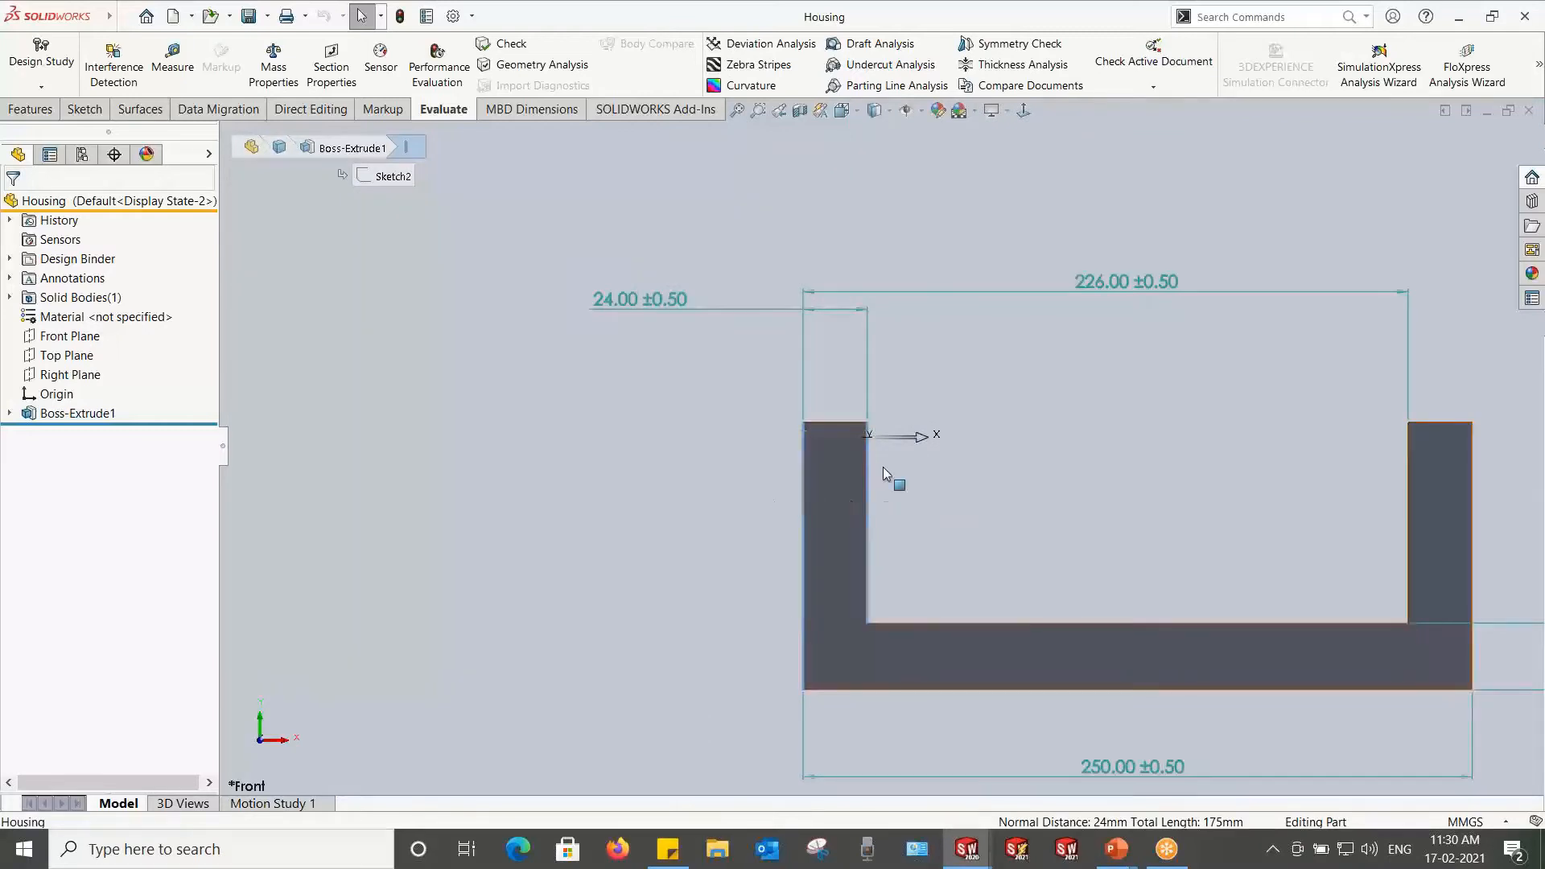
scroll(845, 435, down, 2)
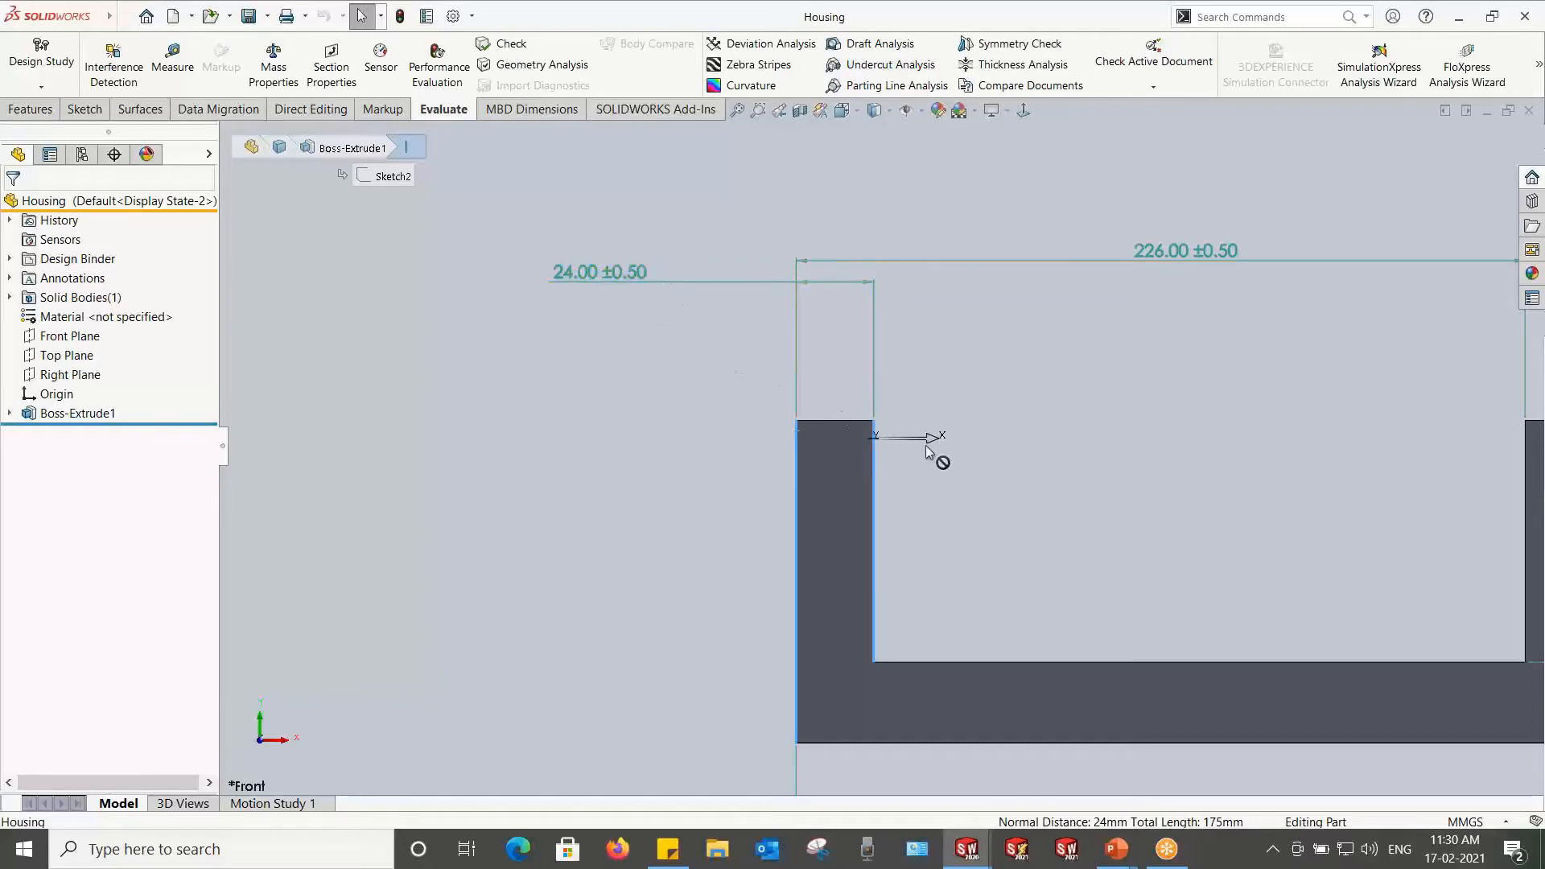
Step: Check the toleranced distance from the left wall's outer face to the opposite wall's inner face
click(1085, 425)
scroll(956, 417, down, 1)
mouse_move(956, 414)
middle_down()
mouse_move(940, 402)
mouse_move(934, 432)
middle_up()
scroll(945, 433, up, 3)
scroll(1084, 372, down, 1)
middle_drag(1085, 372, 1118, 370)
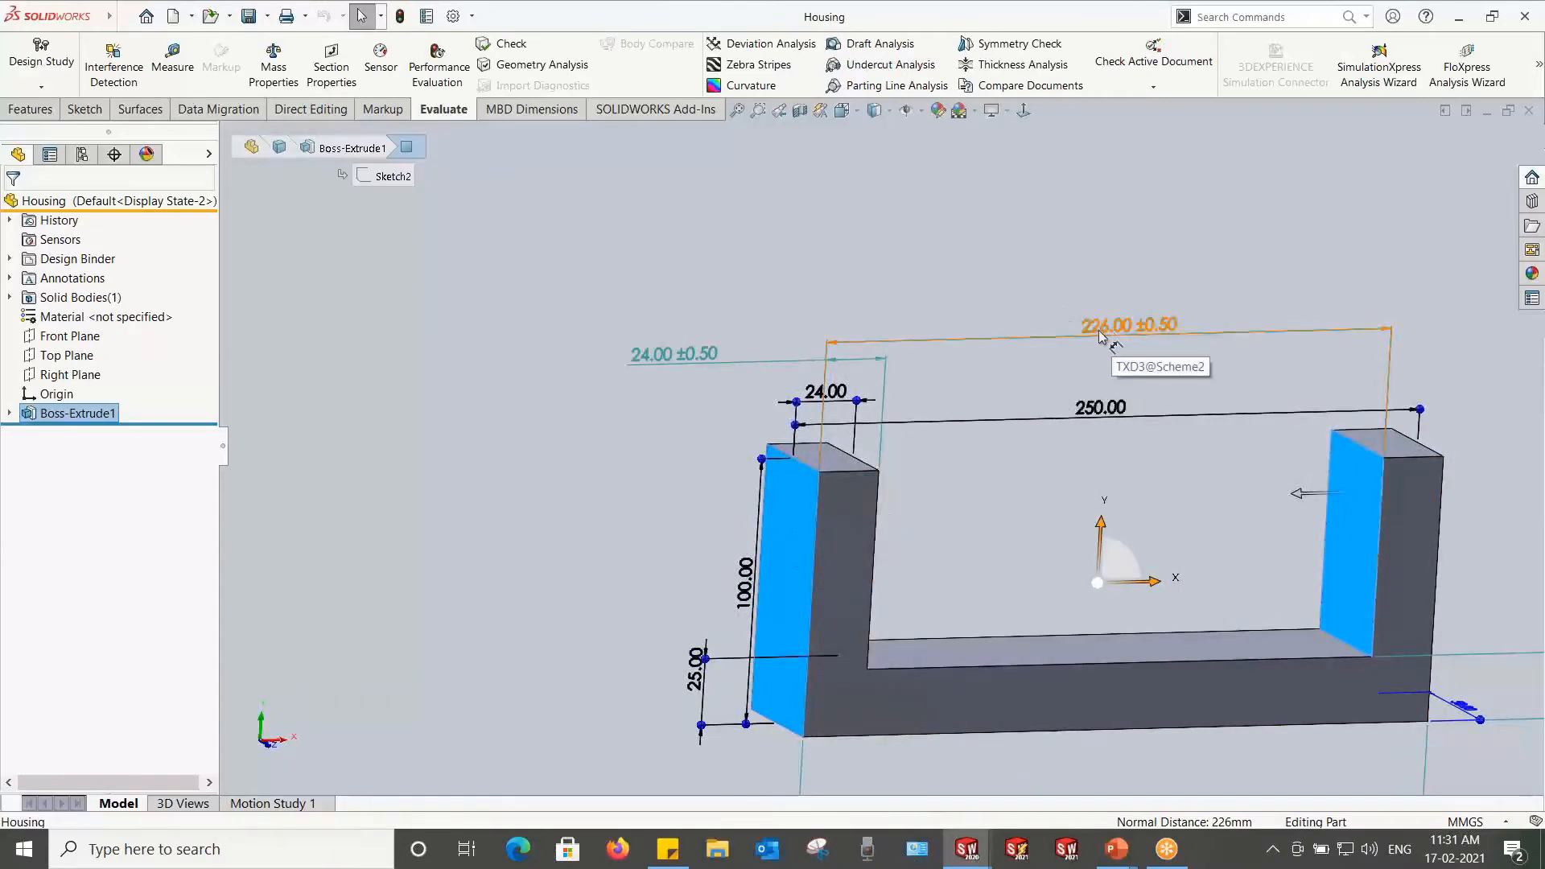
click(1049, 245)
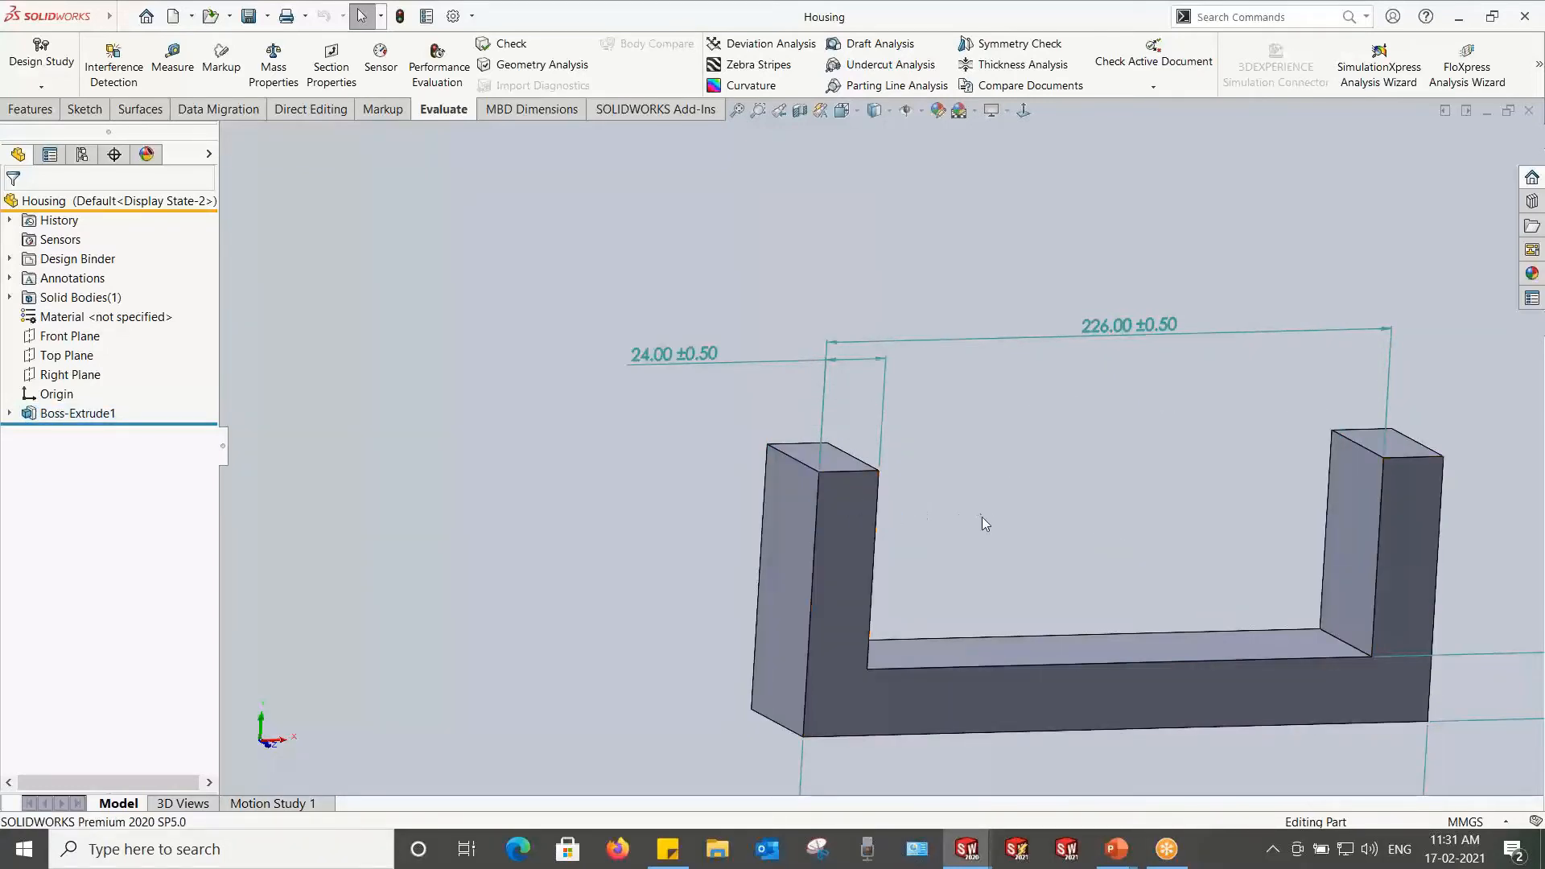
Step: Check the normal distance between the housing's inner wall faces, and inspect the toleranced dimension for the left wall's thickness
middle_drag(983, 524, 877, 550)
click(877, 551)
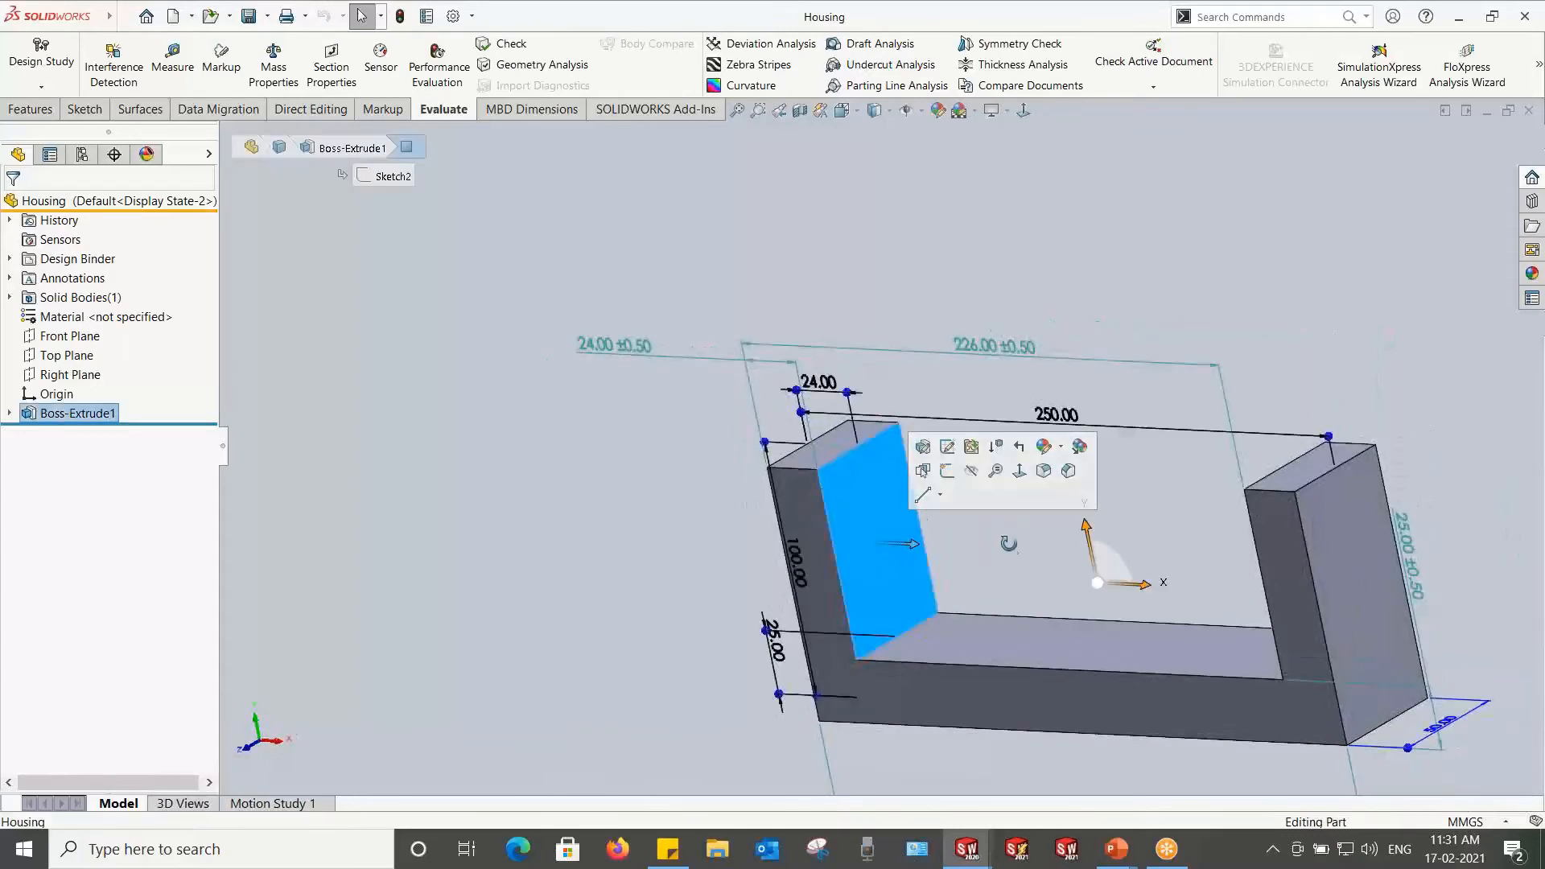
middle_drag(1001, 542, 1324, 539)
click(1324, 538)
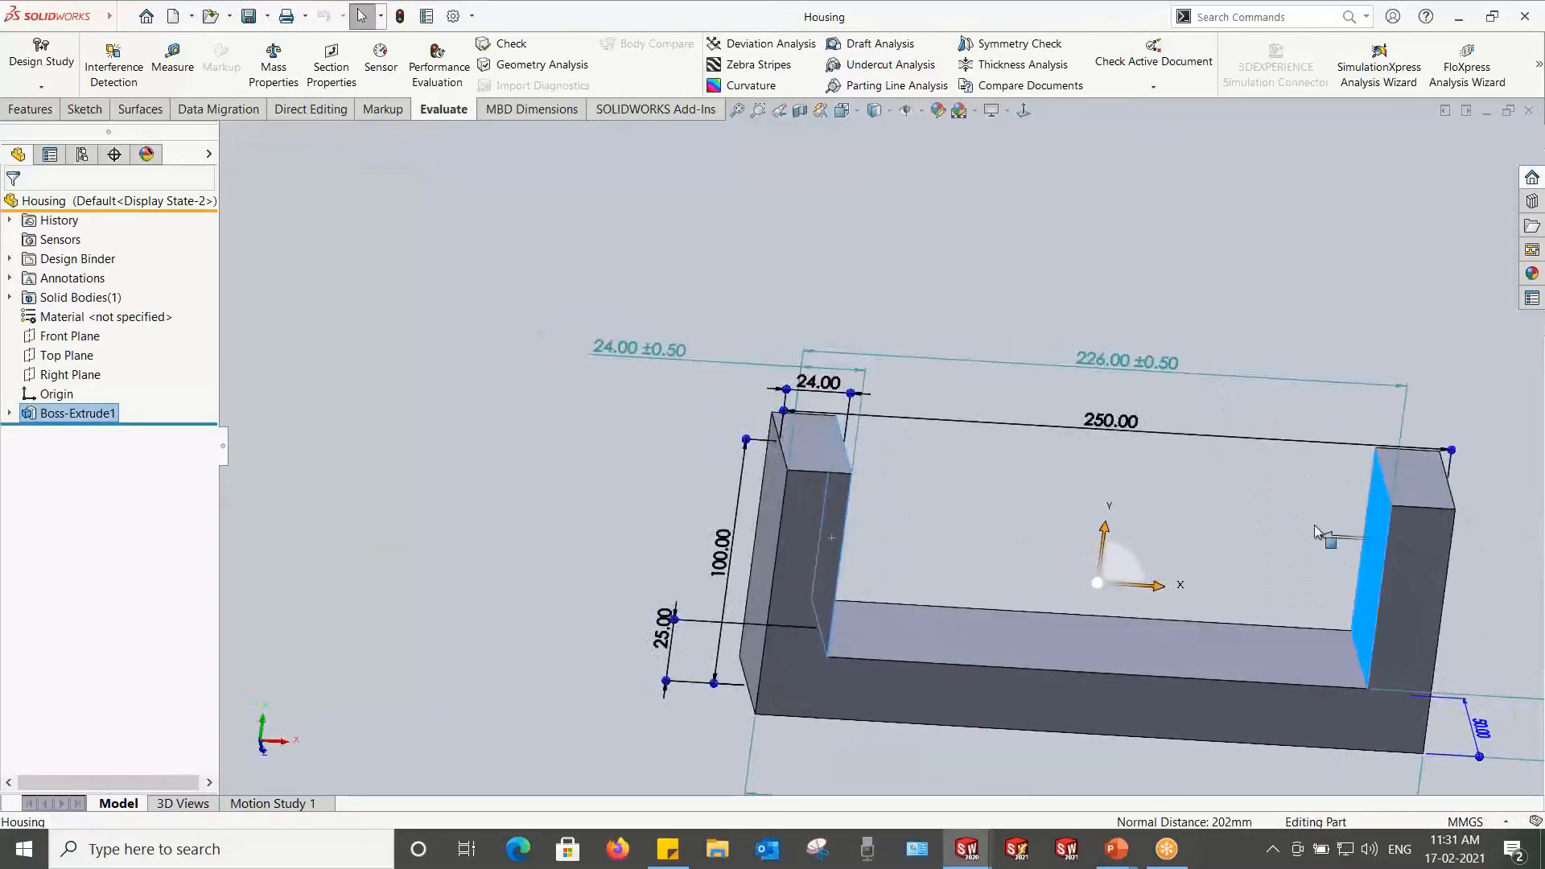
click(958, 483)
click(675, 364)
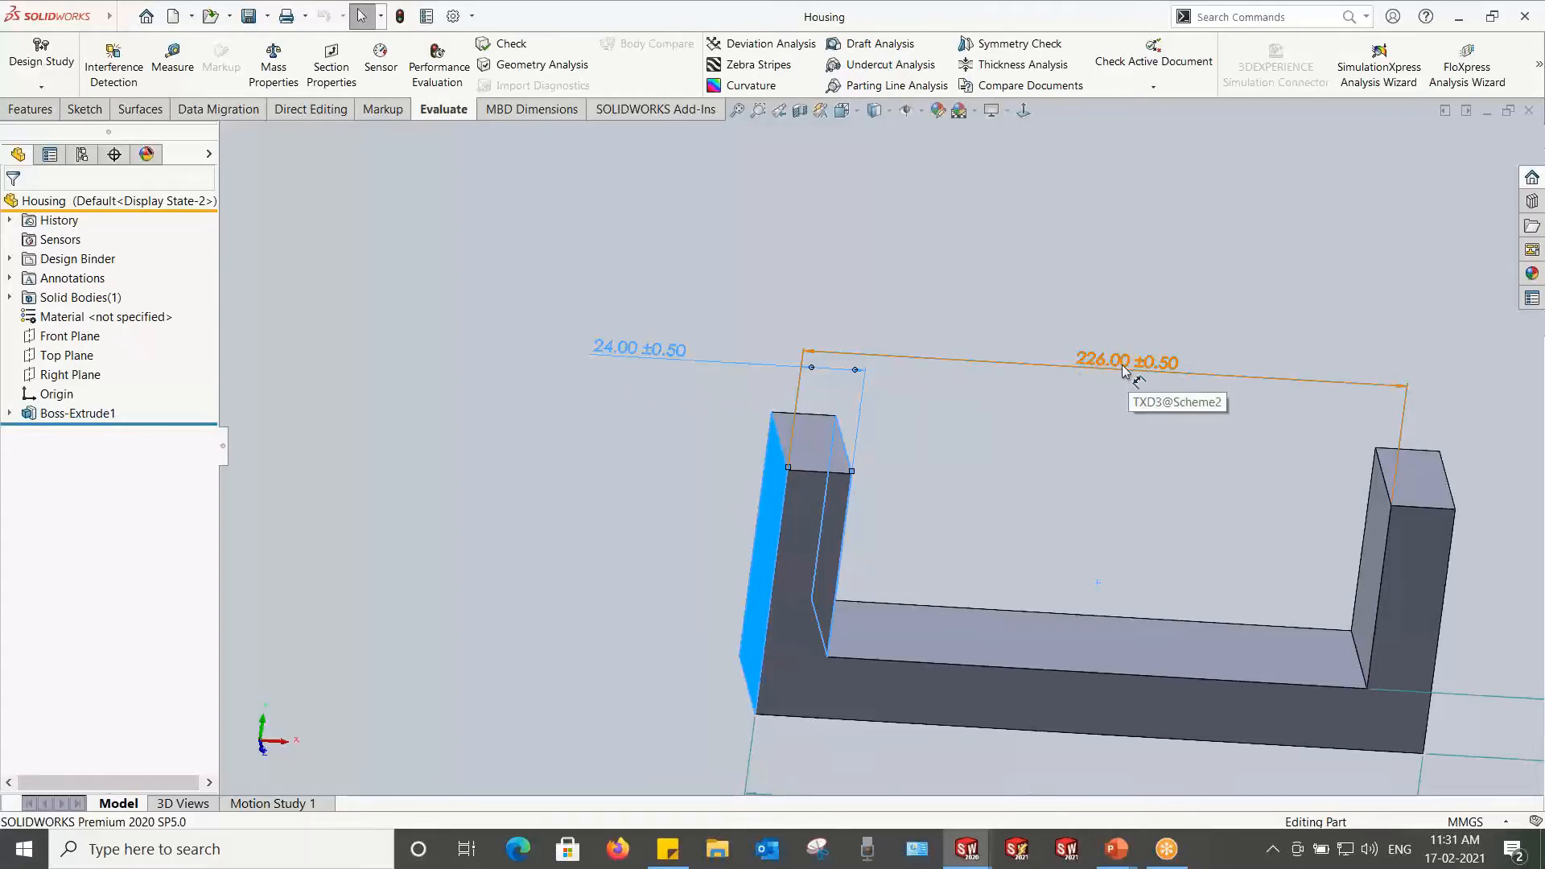
click(933, 239)
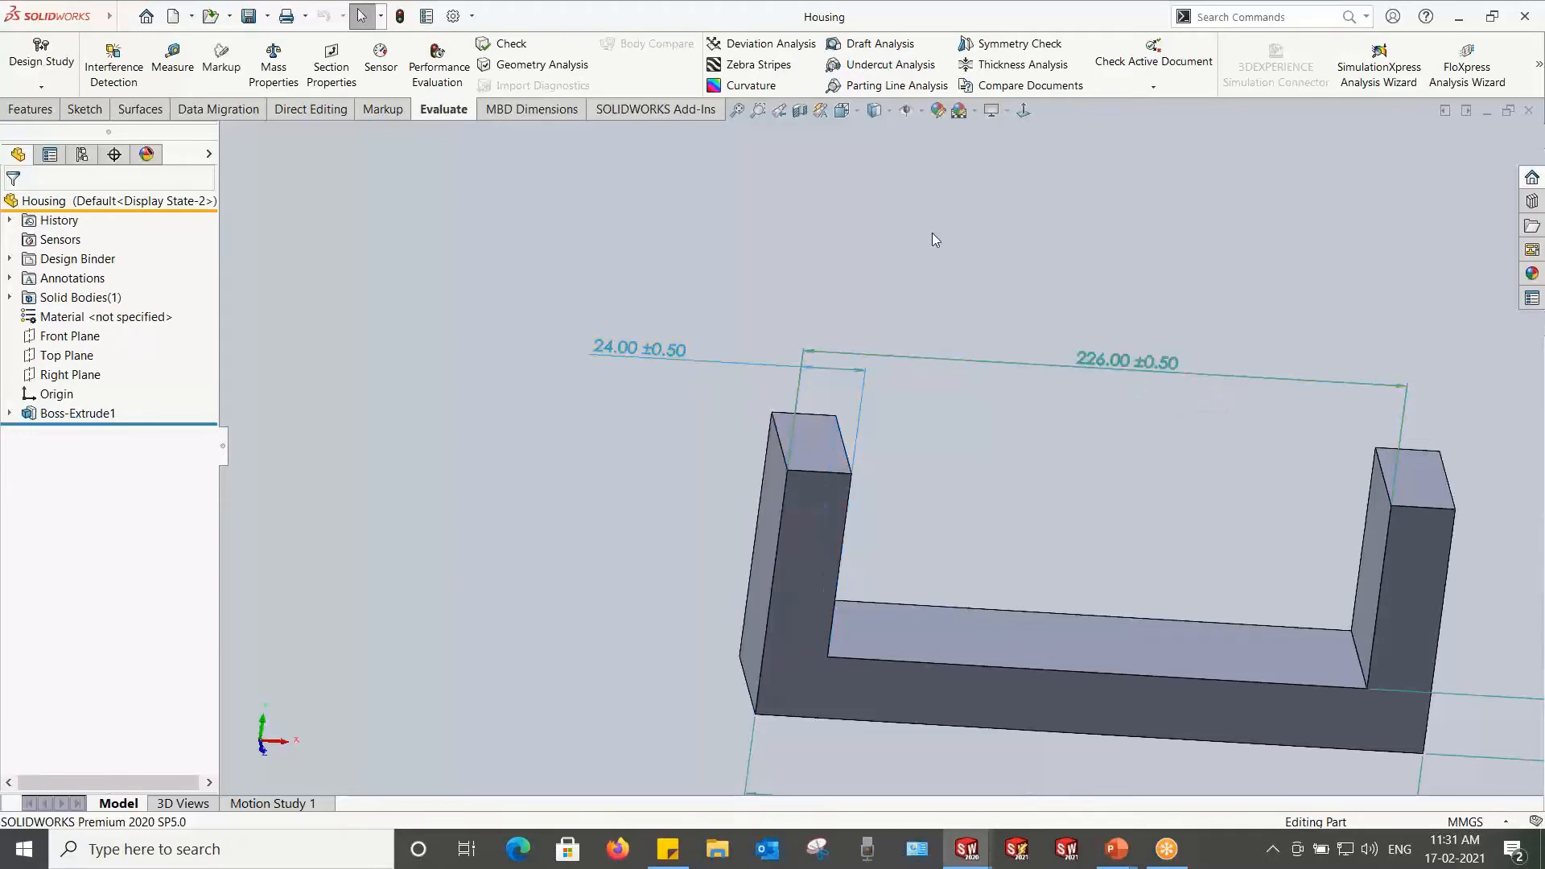
Step: Calculate the housing's maximum inner width as 226.5 - 23.5 in Calculator, and minimize the calculator
key(XF86Calculator)
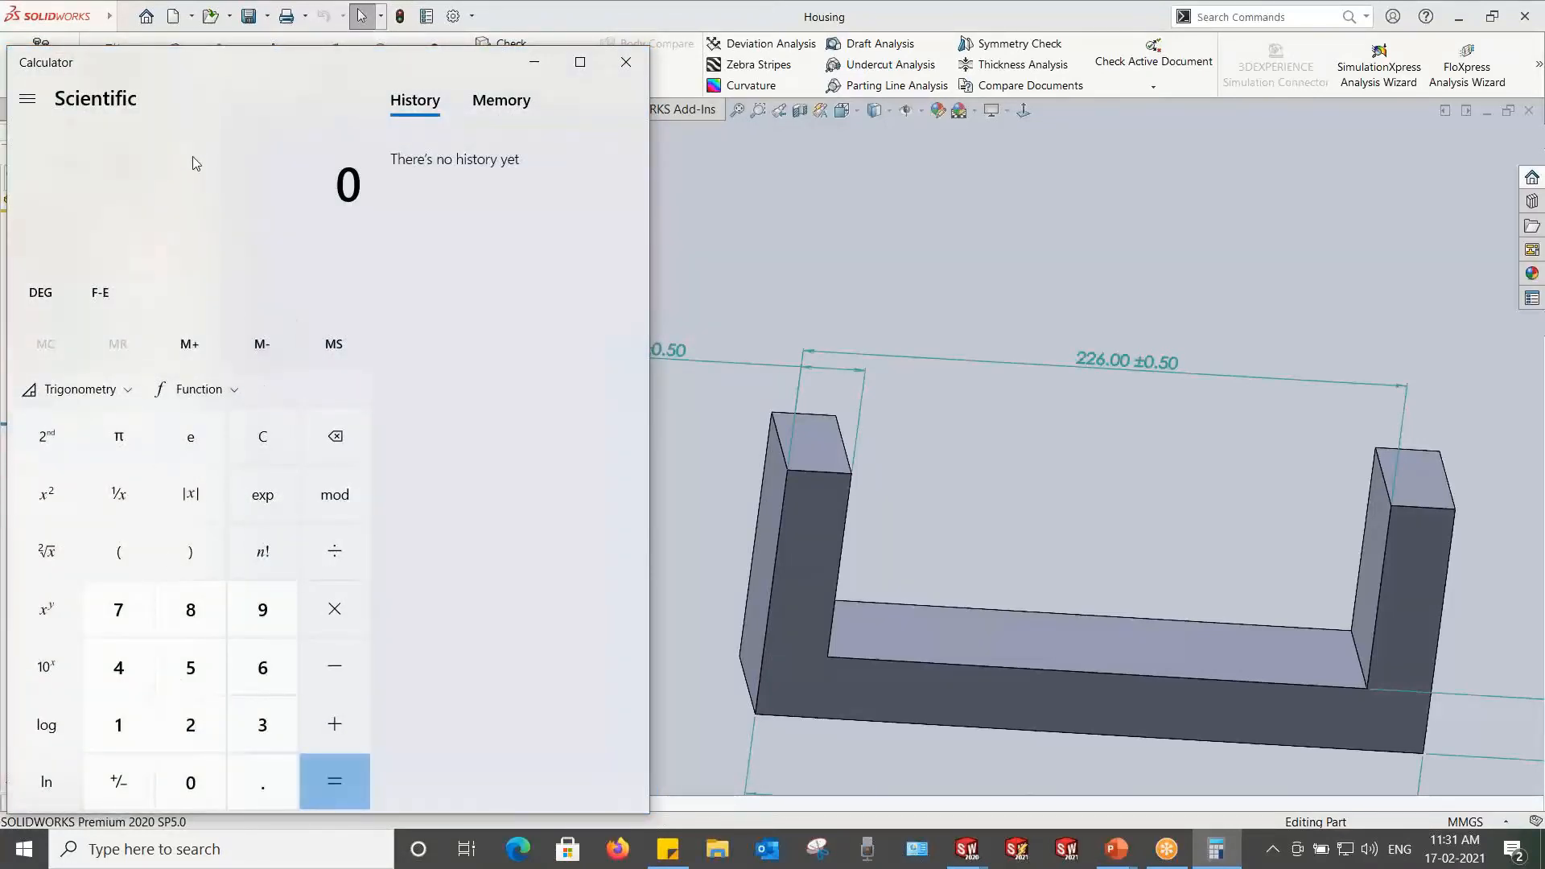
text(226.5)
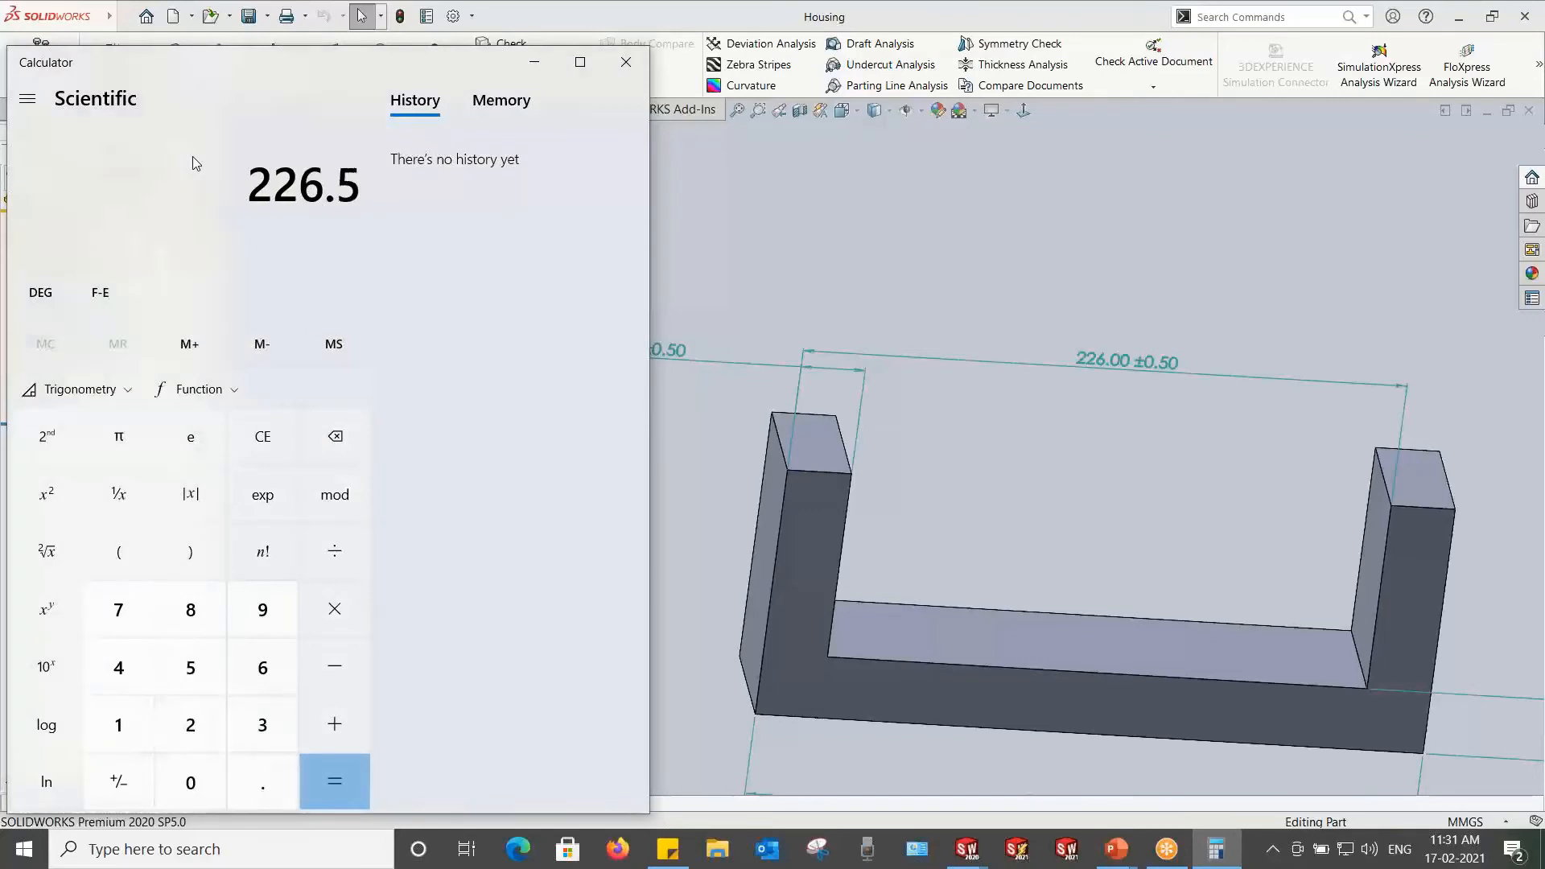
text( - 23.5)
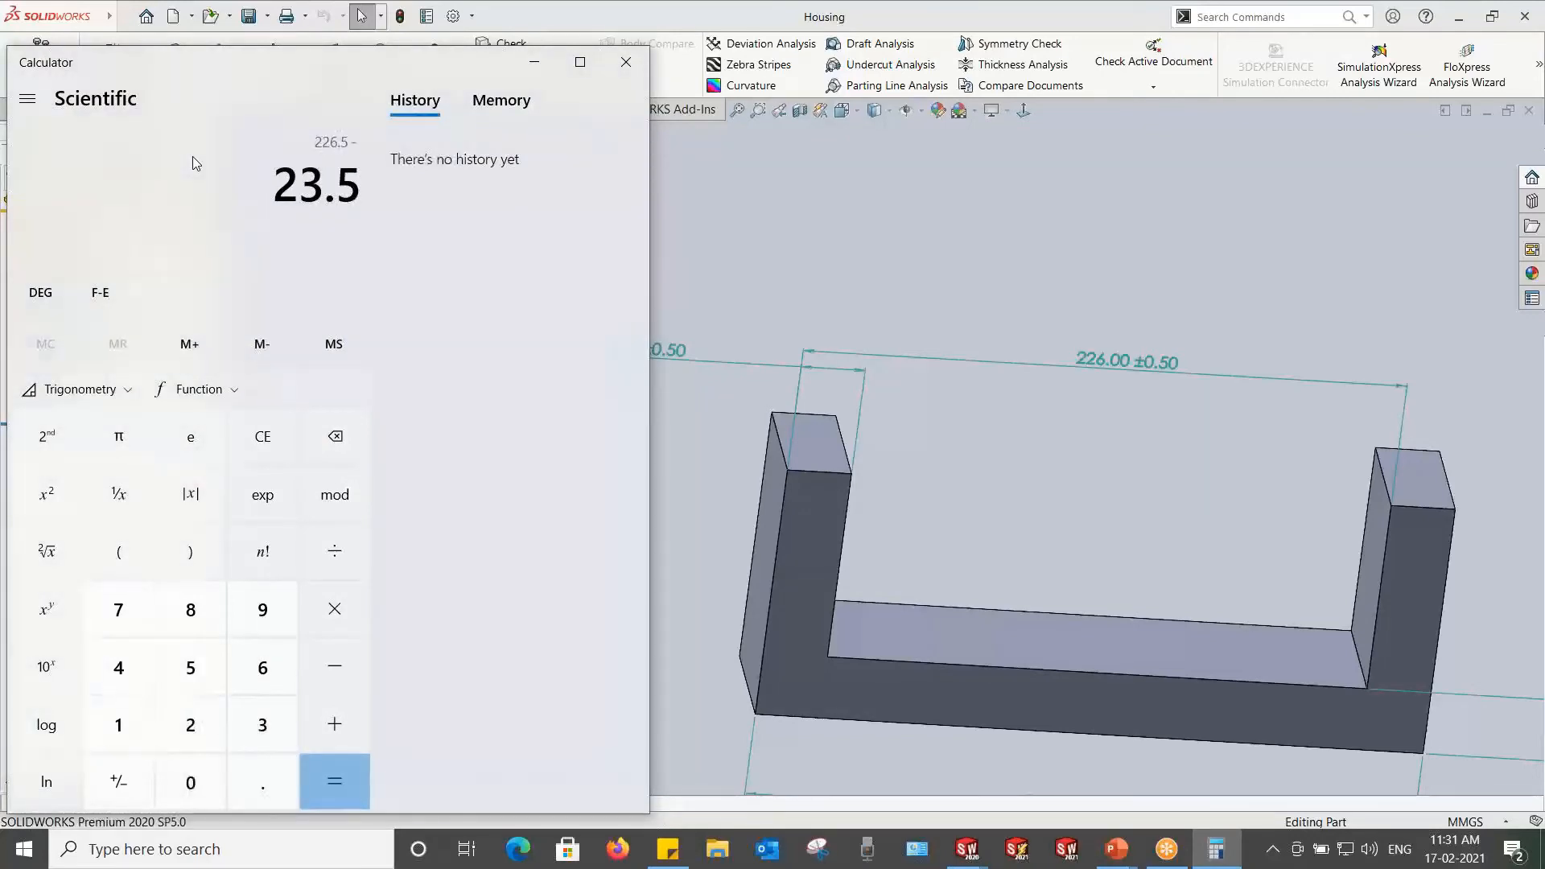
key(Return)
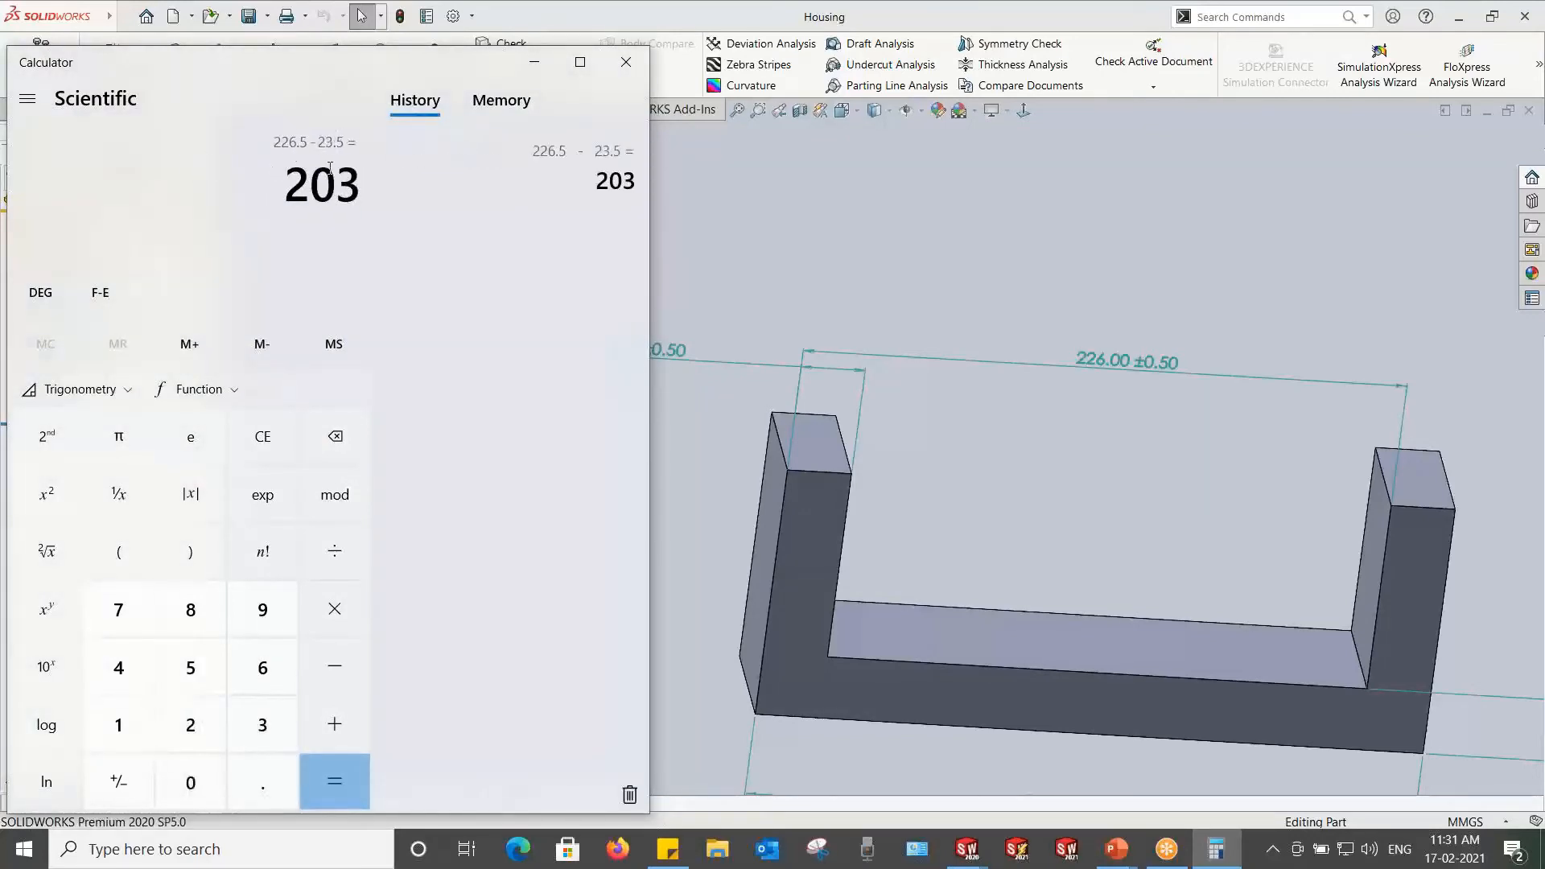
click(534, 62)
Step: Inspect the inner face of the housing's left wall
middle_drag(884, 424, 871, 457)
scroll(880, 471, down, 1)
click(827, 465)
click(898, 492)
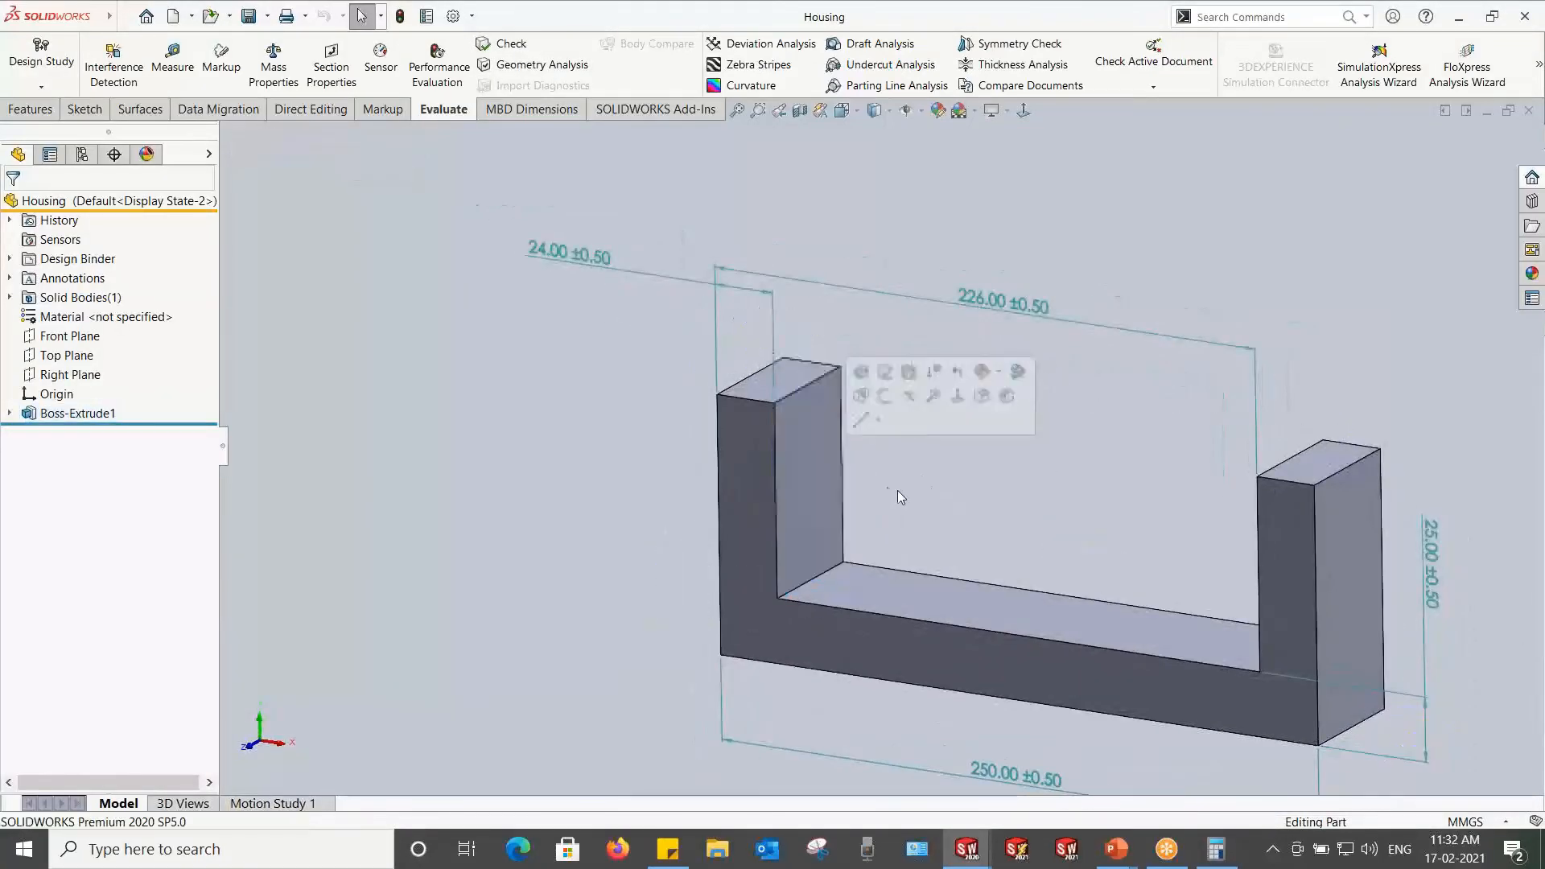
Step: Return to the Assem2 assembly and examine how the four blocks fit between the housing walls
key(ctrl+Tab)
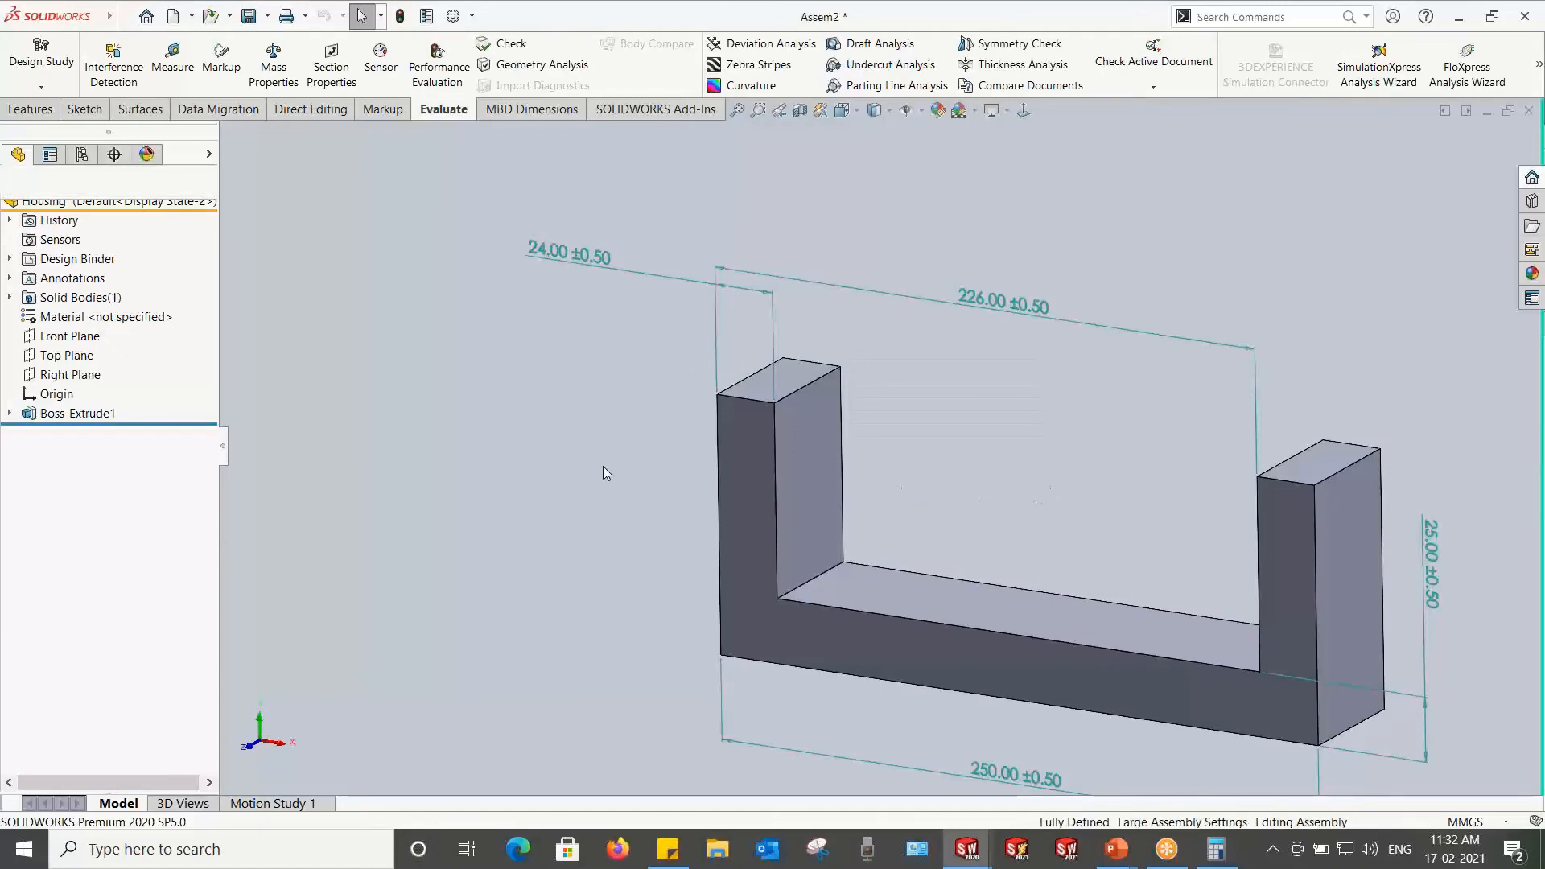
right_click(597, 431)
click(612, 218)
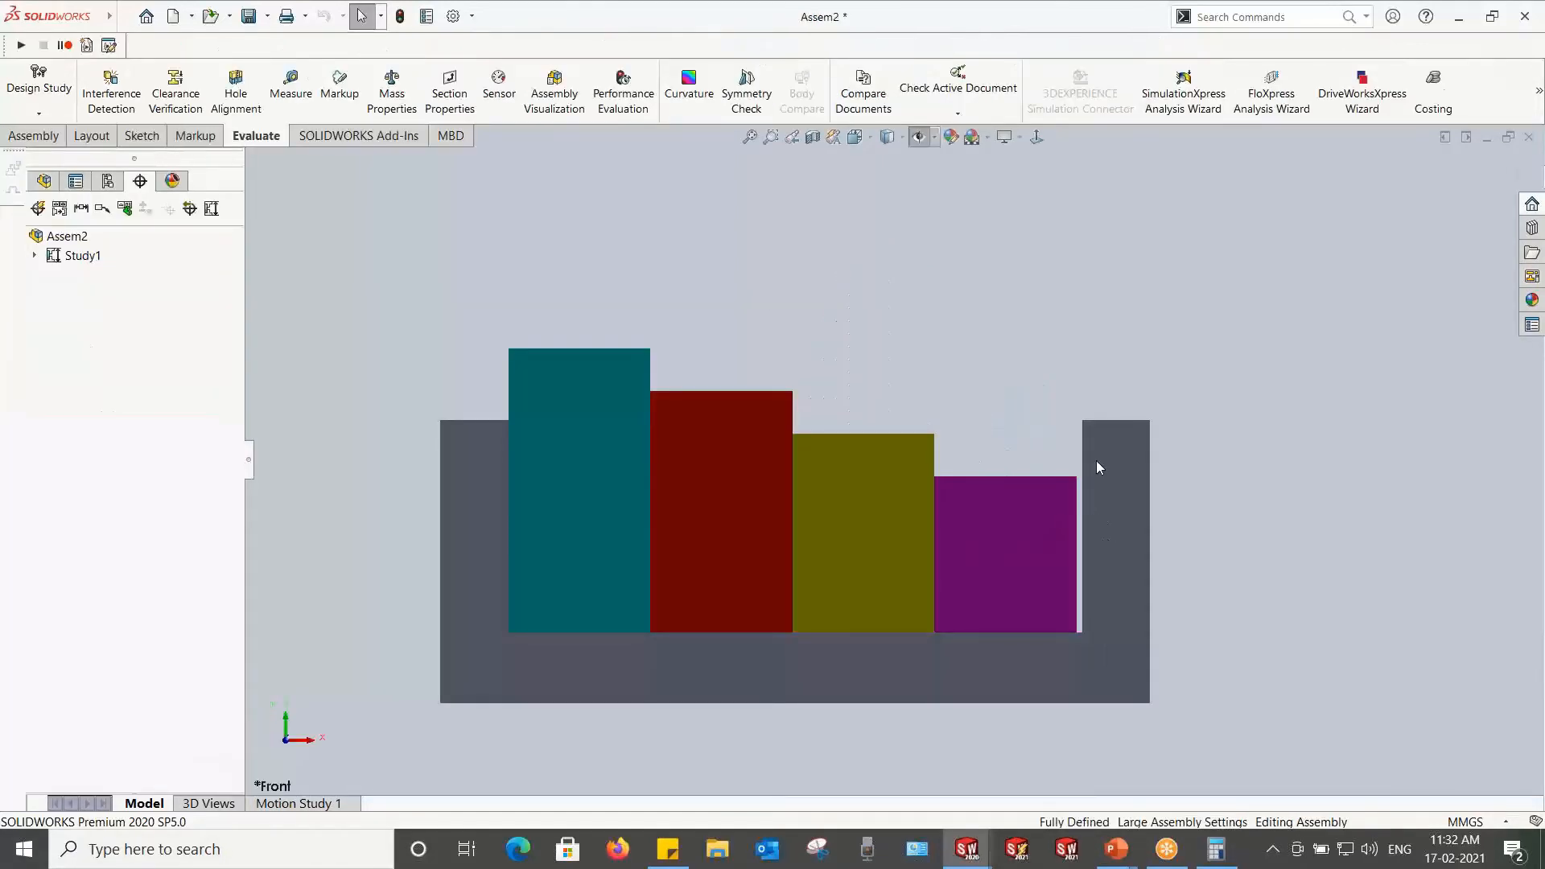
click(1097, 465)
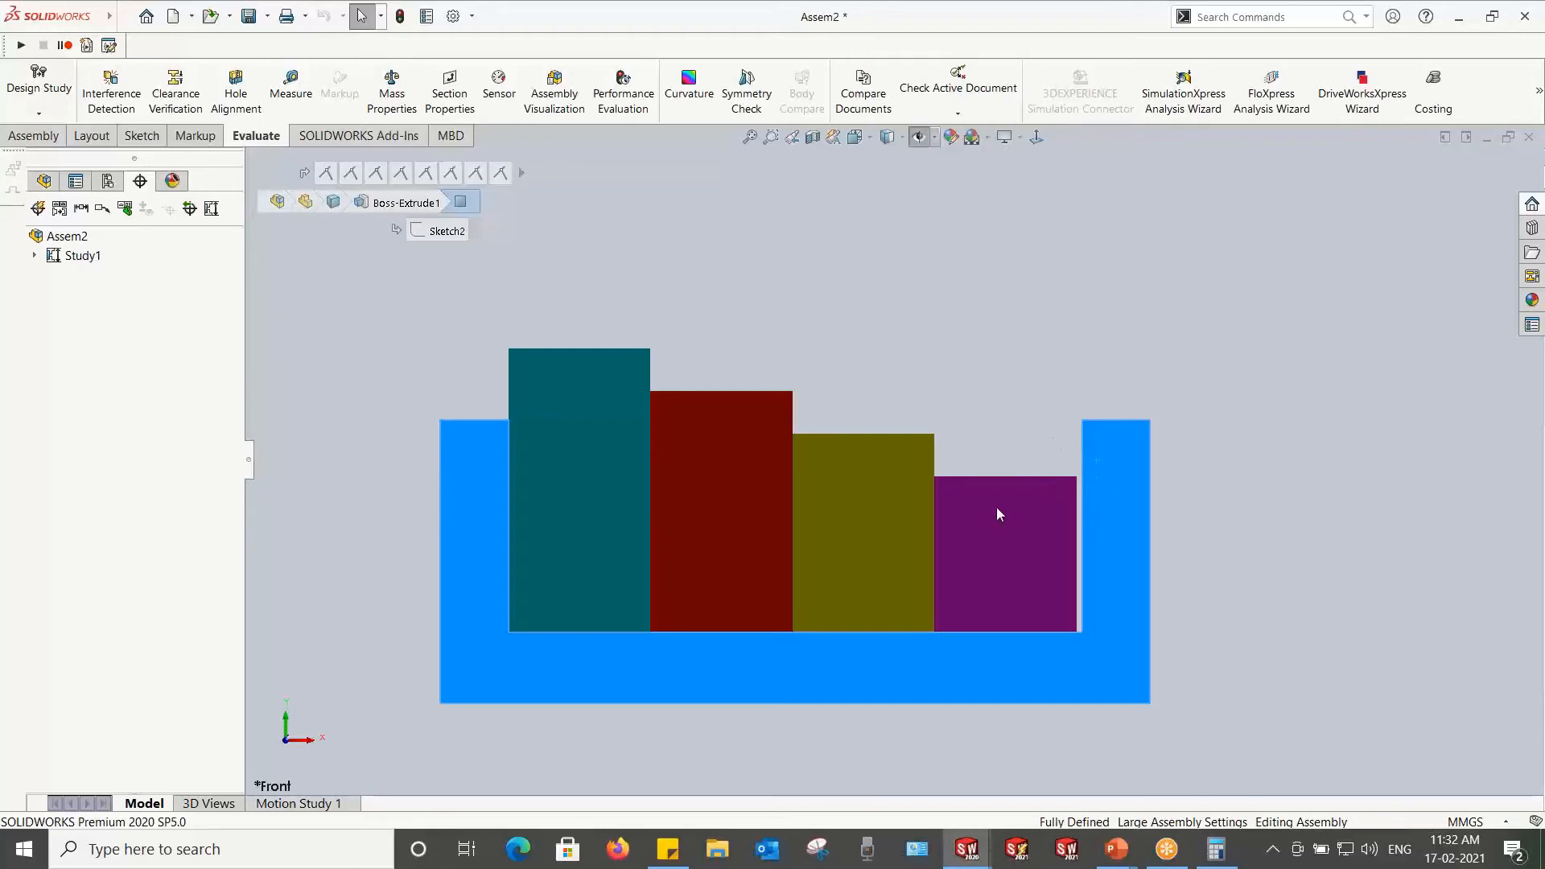
click(1258, 757)
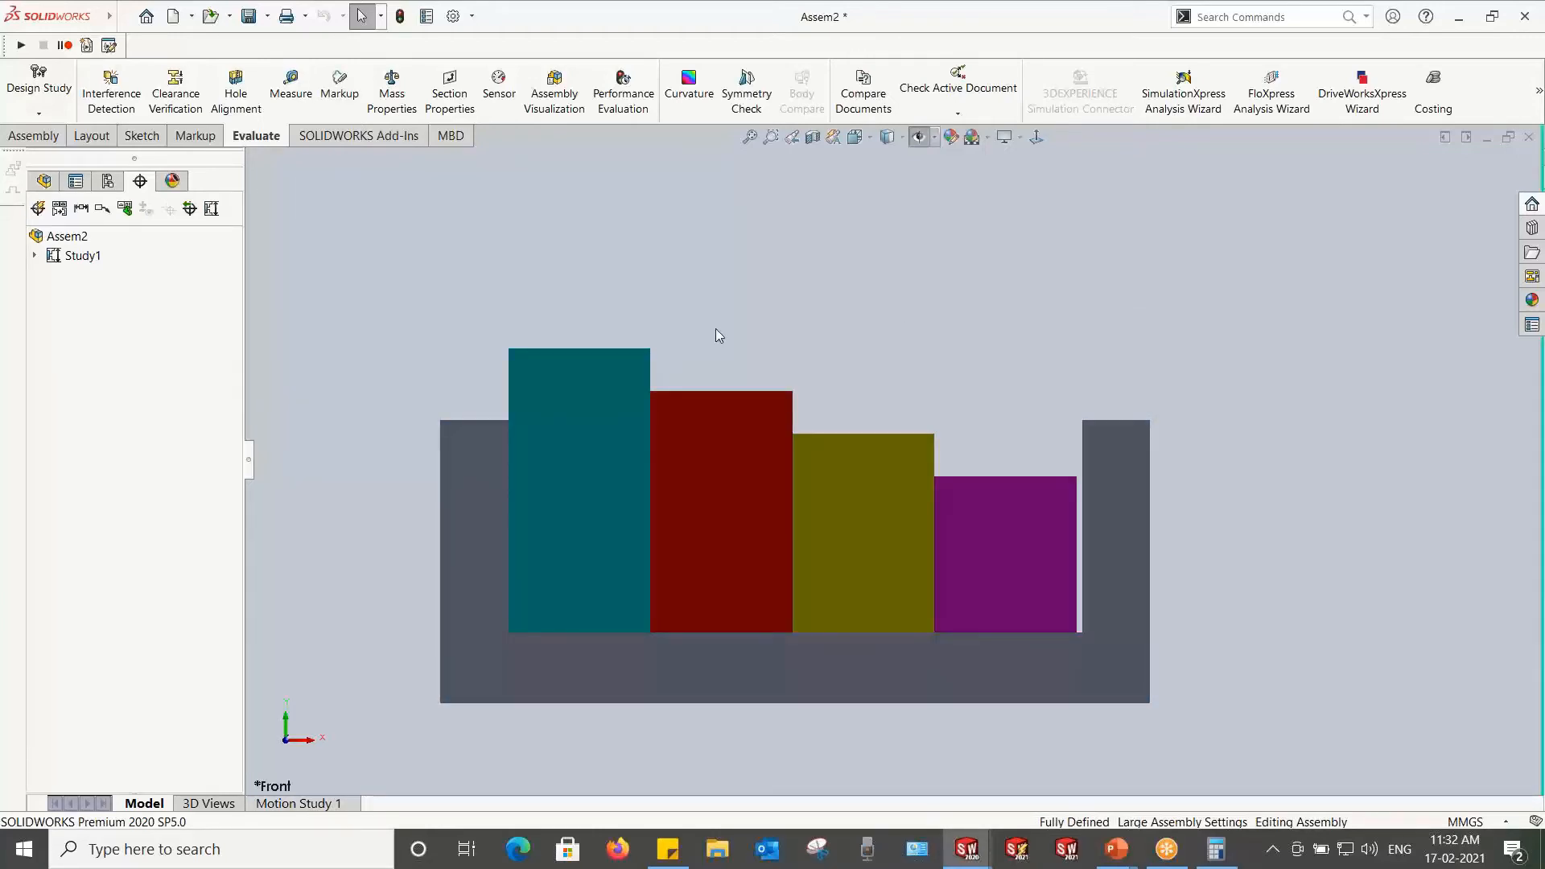
click(708, 684)
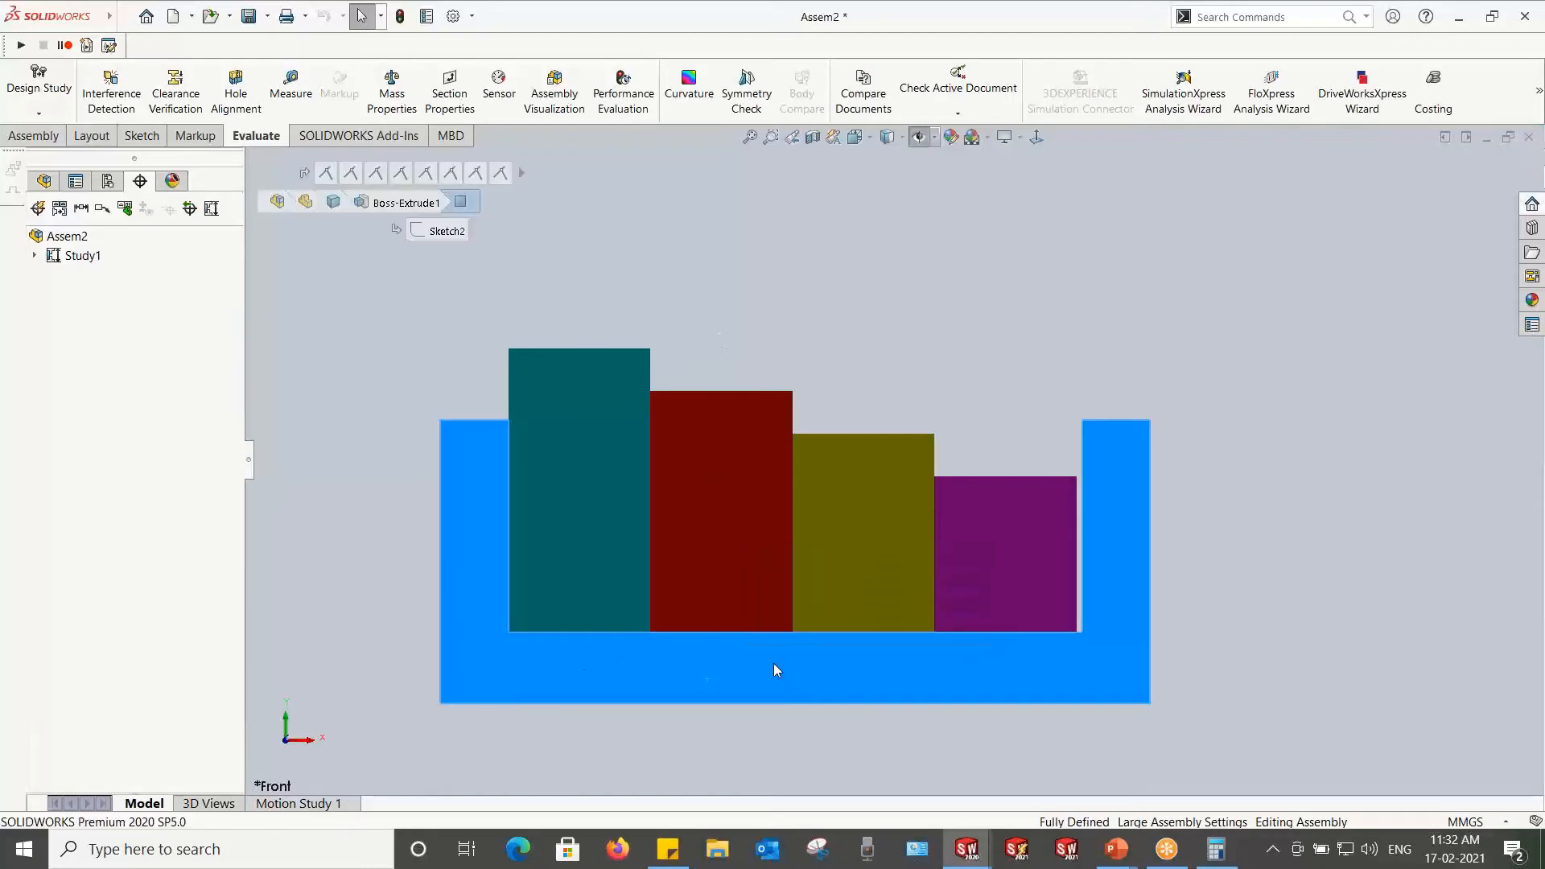
middle_drag(774, 665, 573, 544)
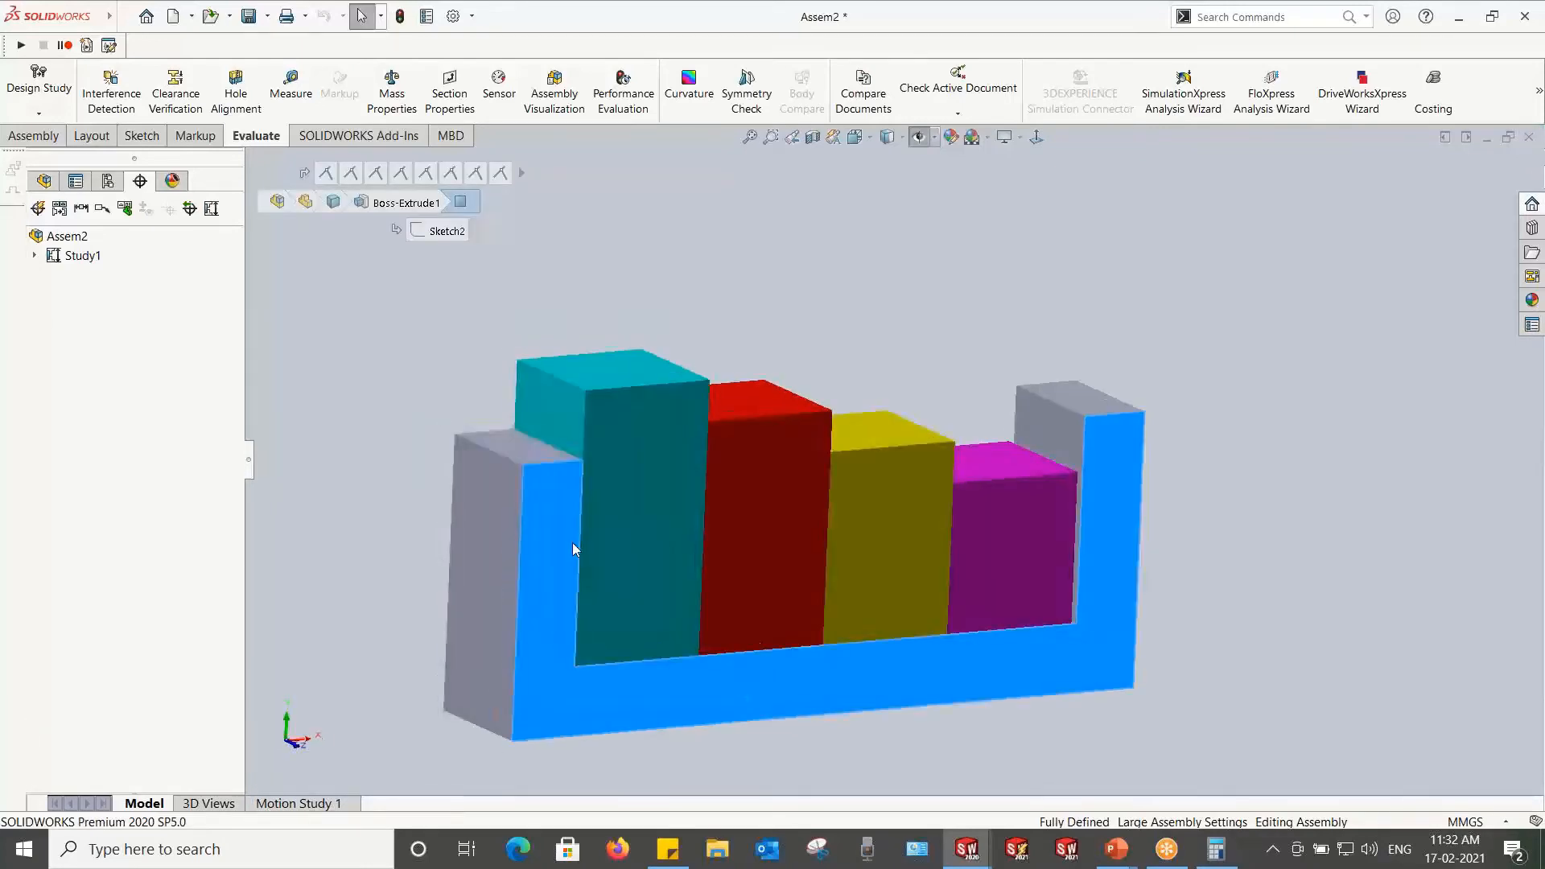
click(596, 264)
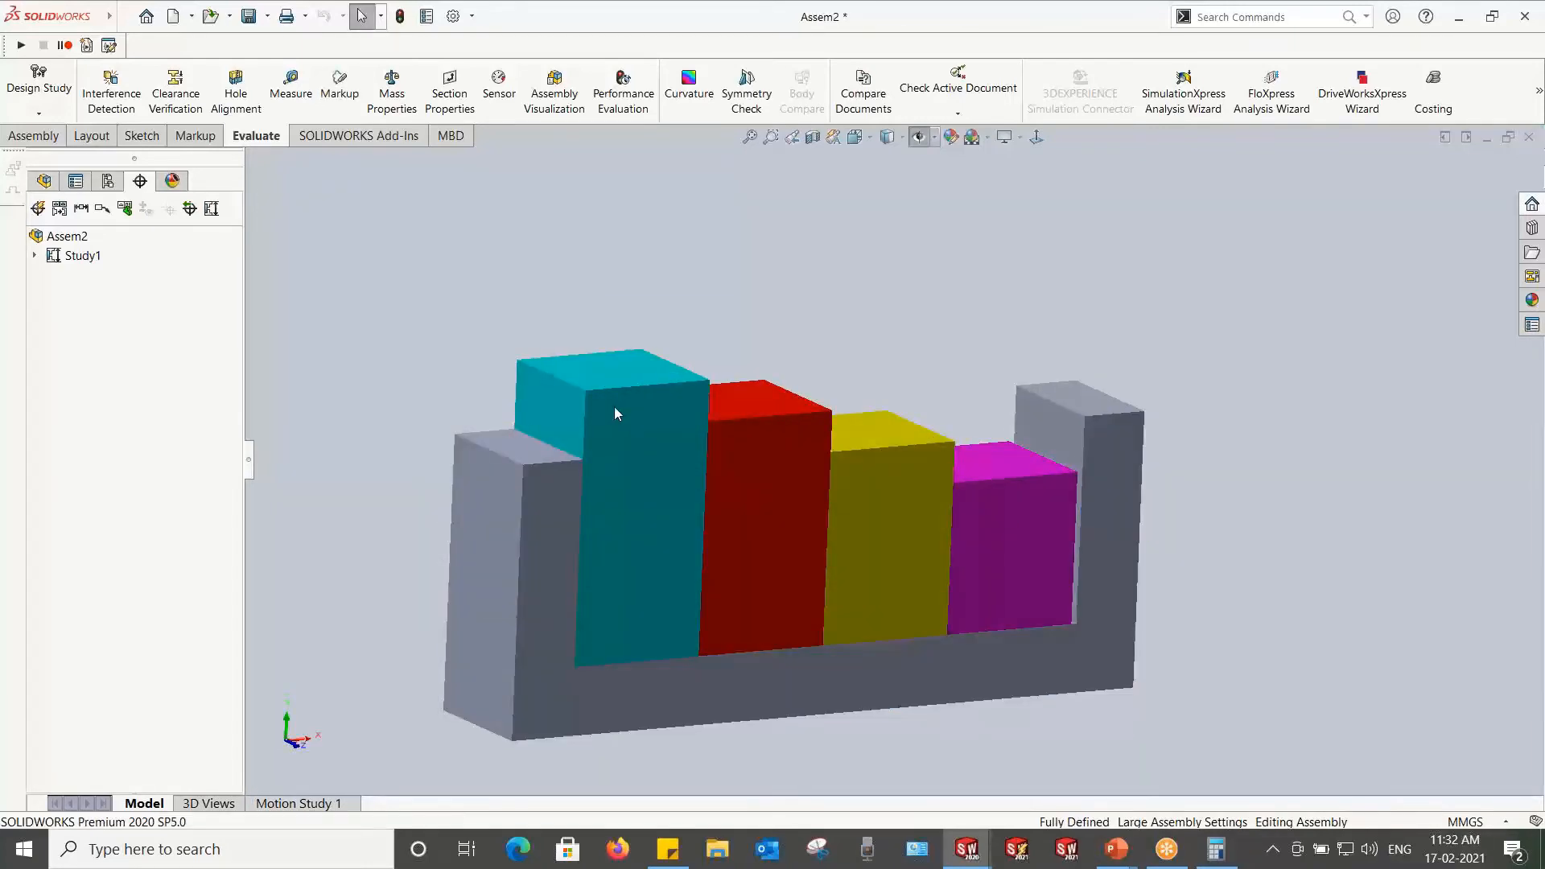
Step: Switch to the Block1 part and calculate the four blocks' minimum combined width as 49.5 × 4 in Calculator
key(ctrl+Tab)
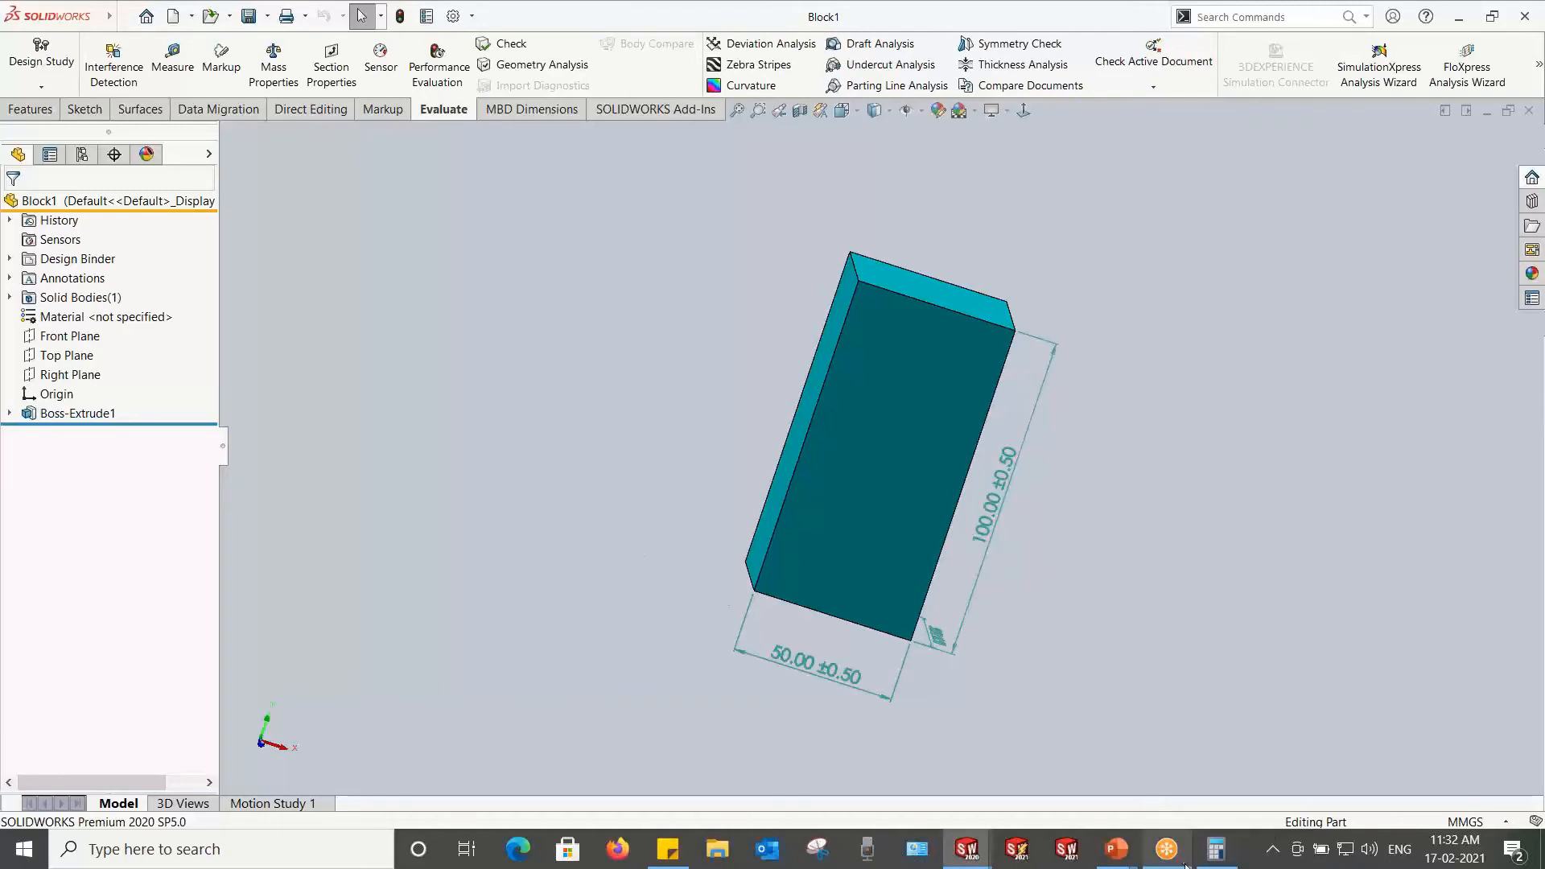
click(1216, 850)
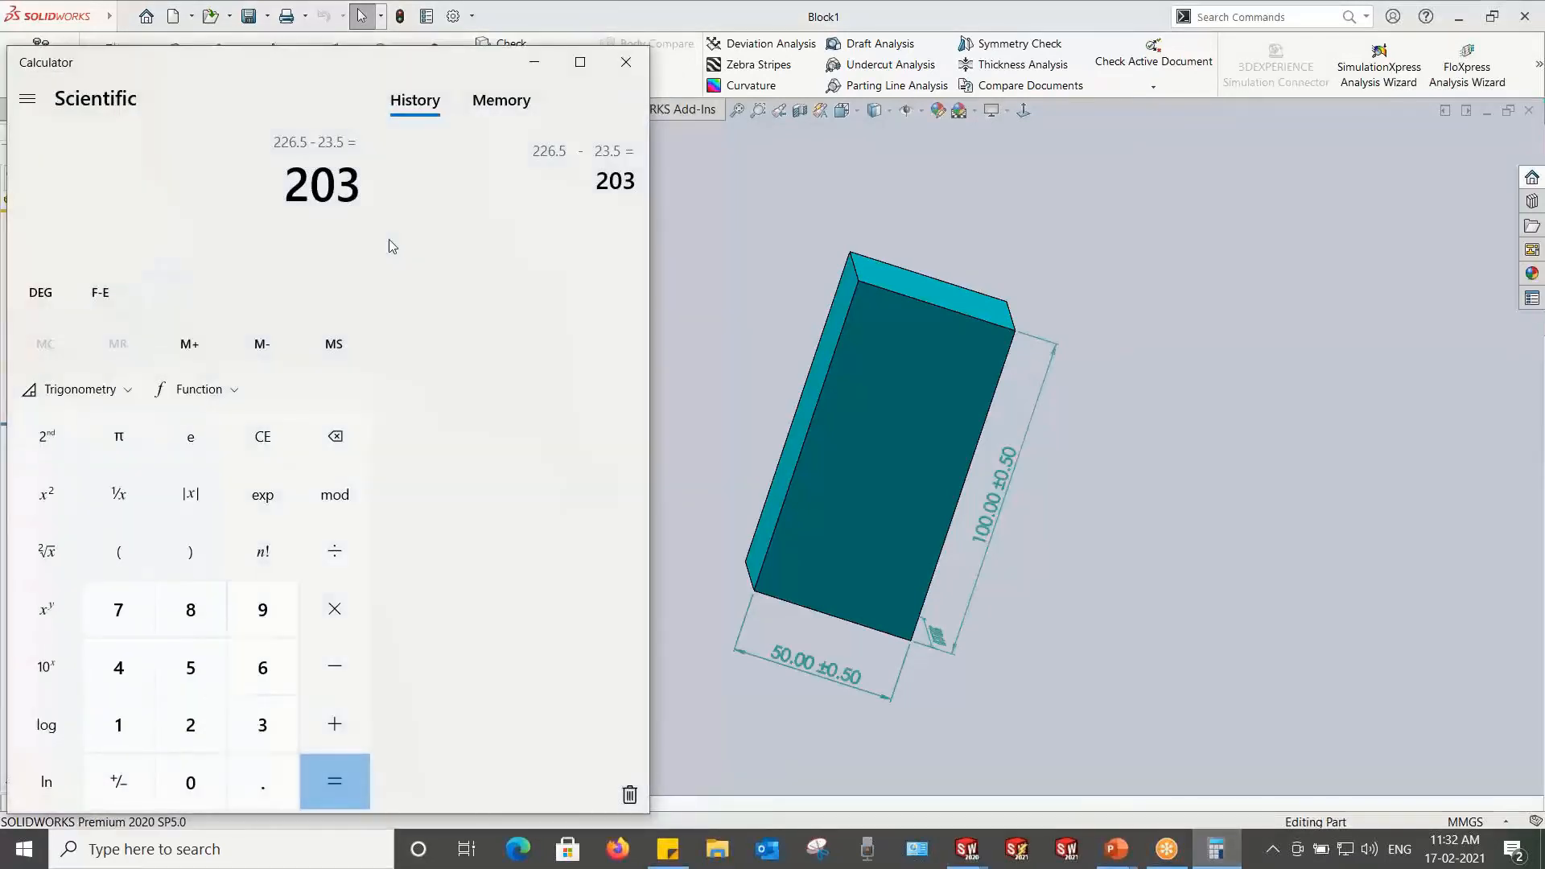
text(49.)
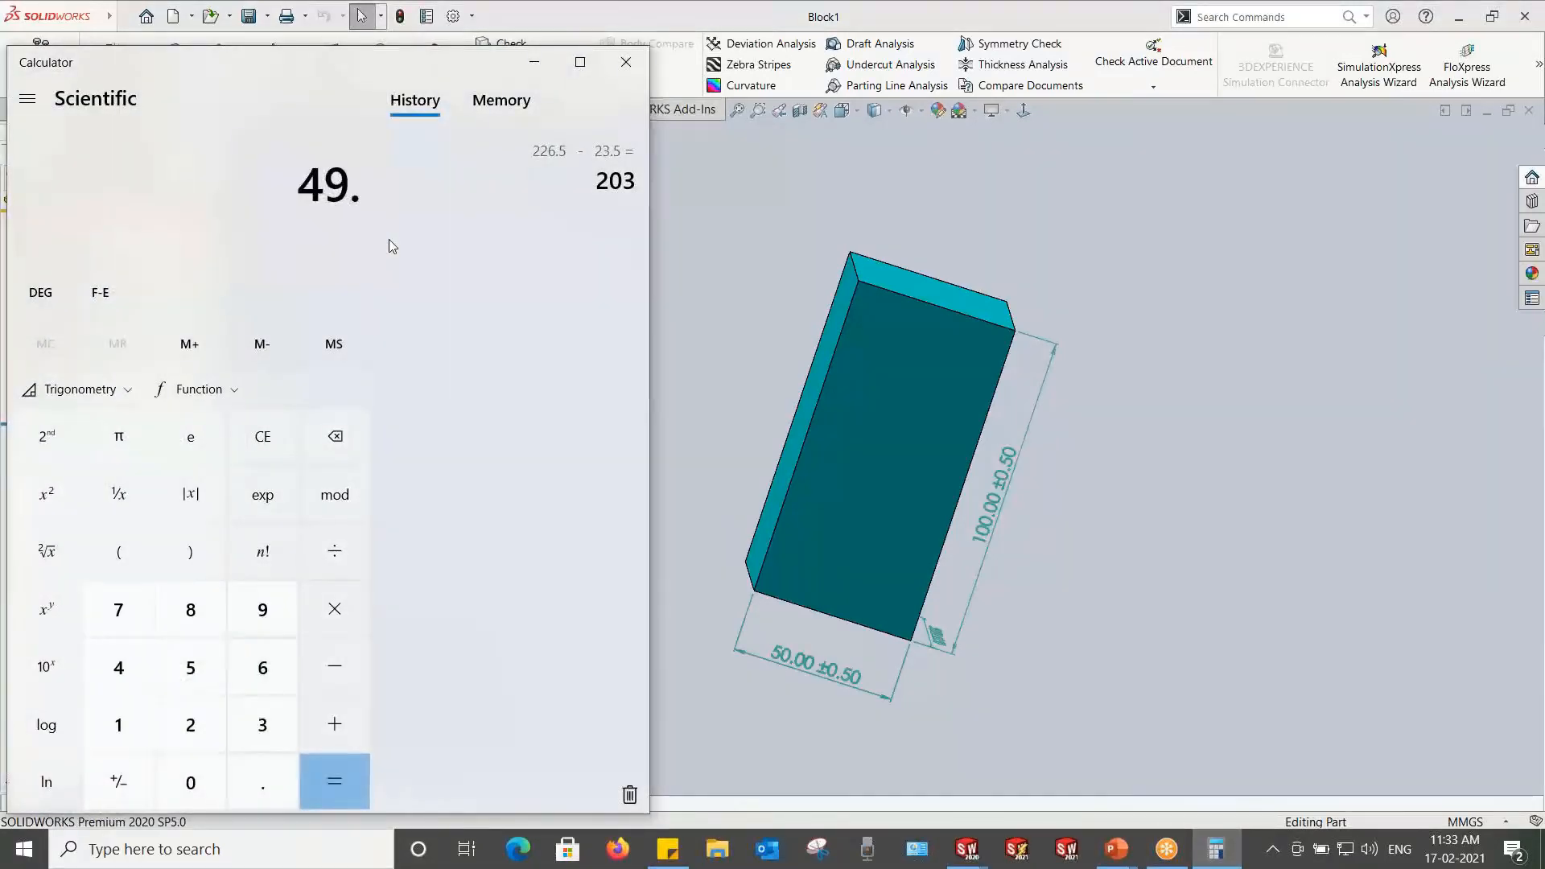
text(5)
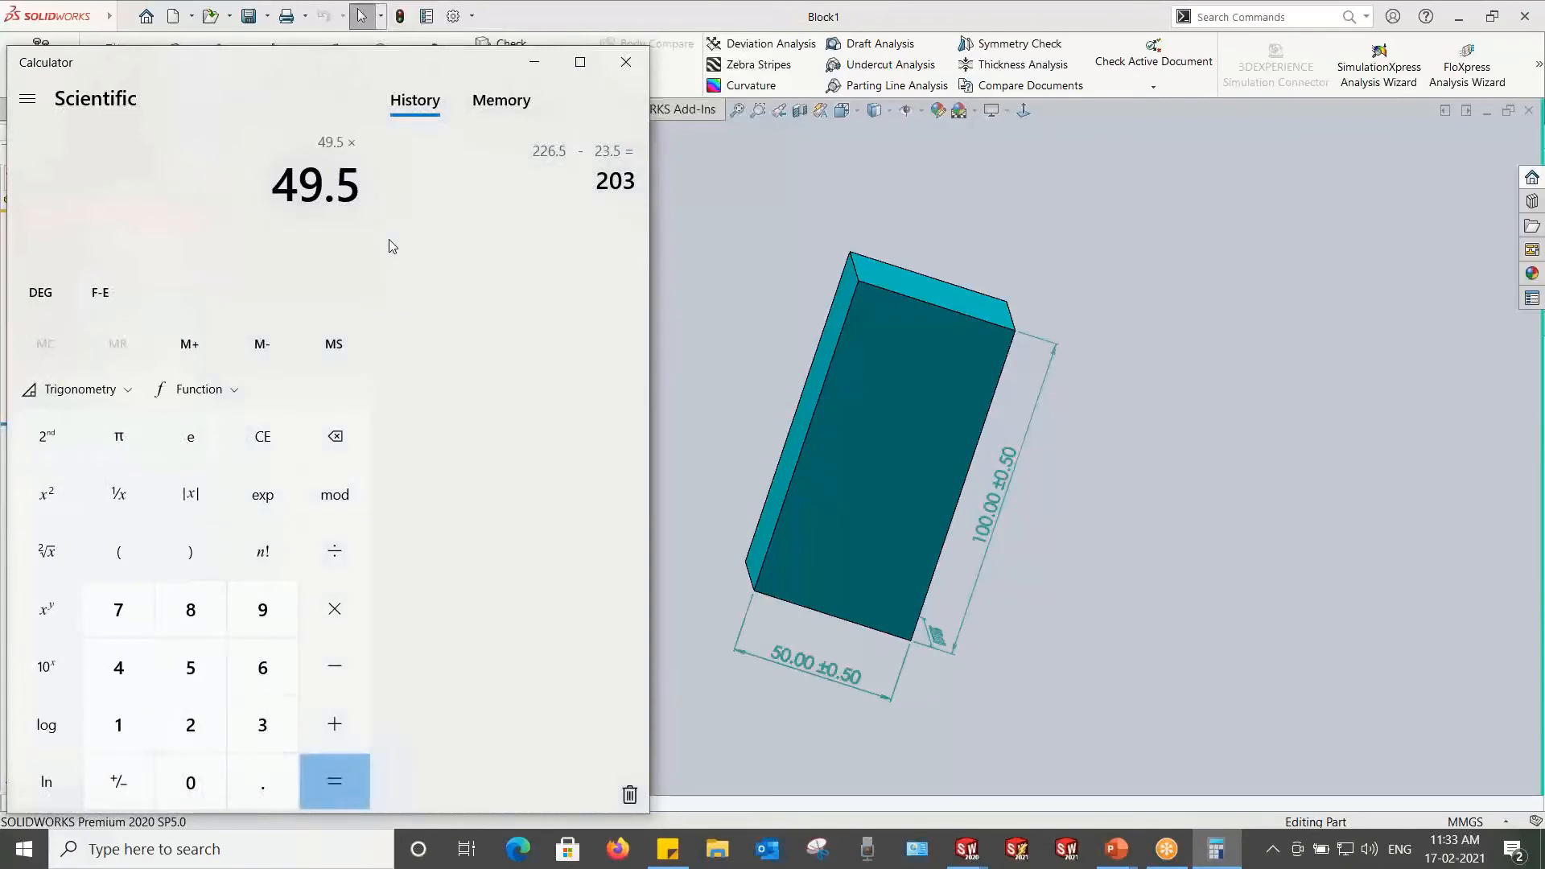
text(*4)
key(Return)
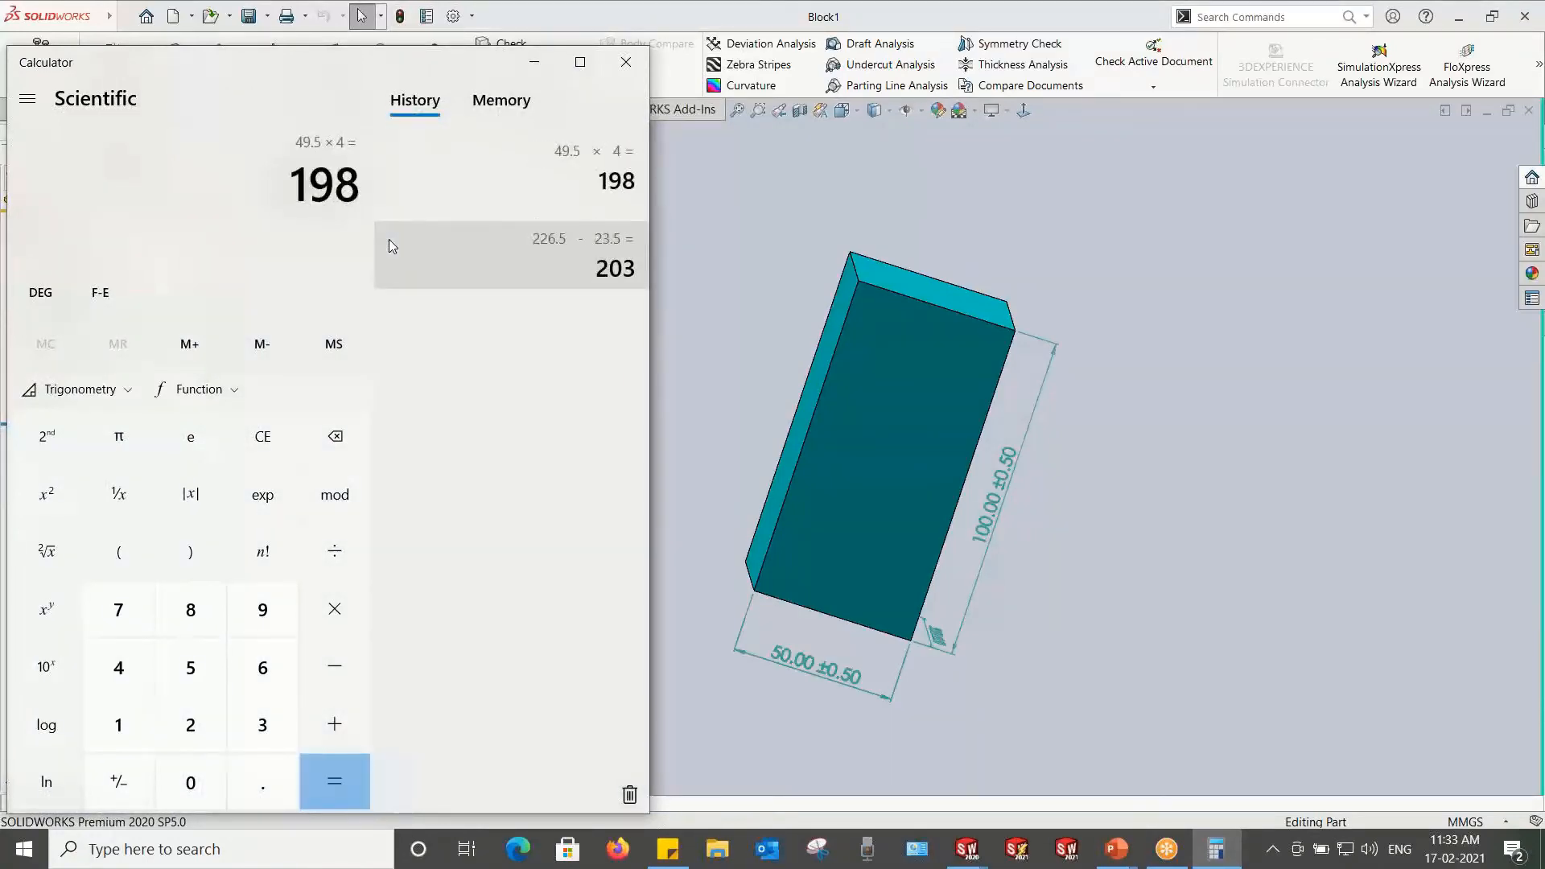
Step: Calculate the maximum gap by subtracting 198 from 203
text(203 - )
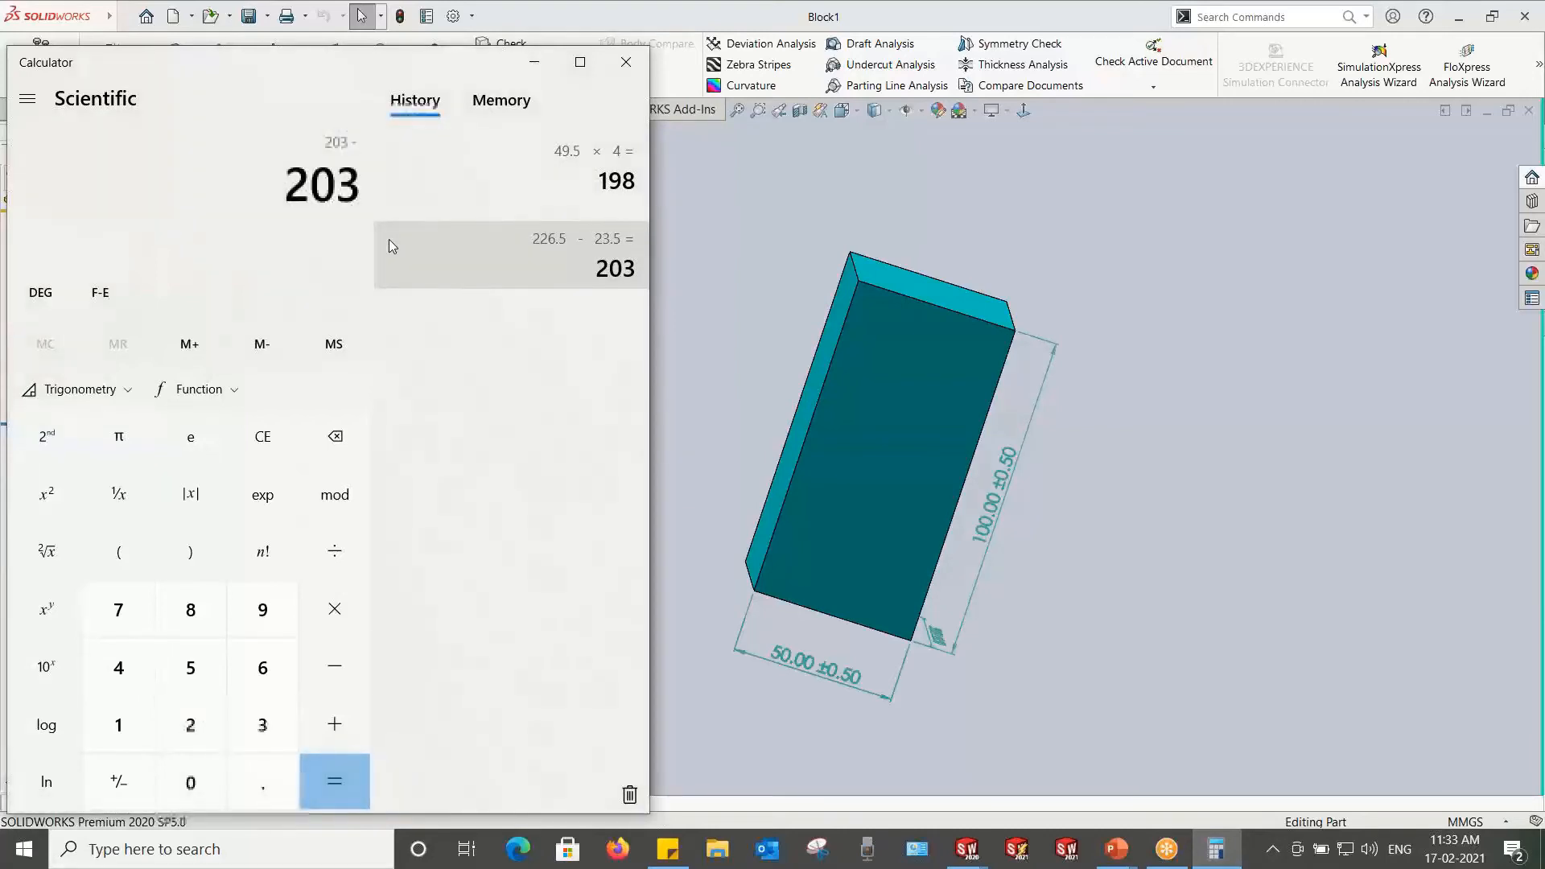
text(198)
key(Return)
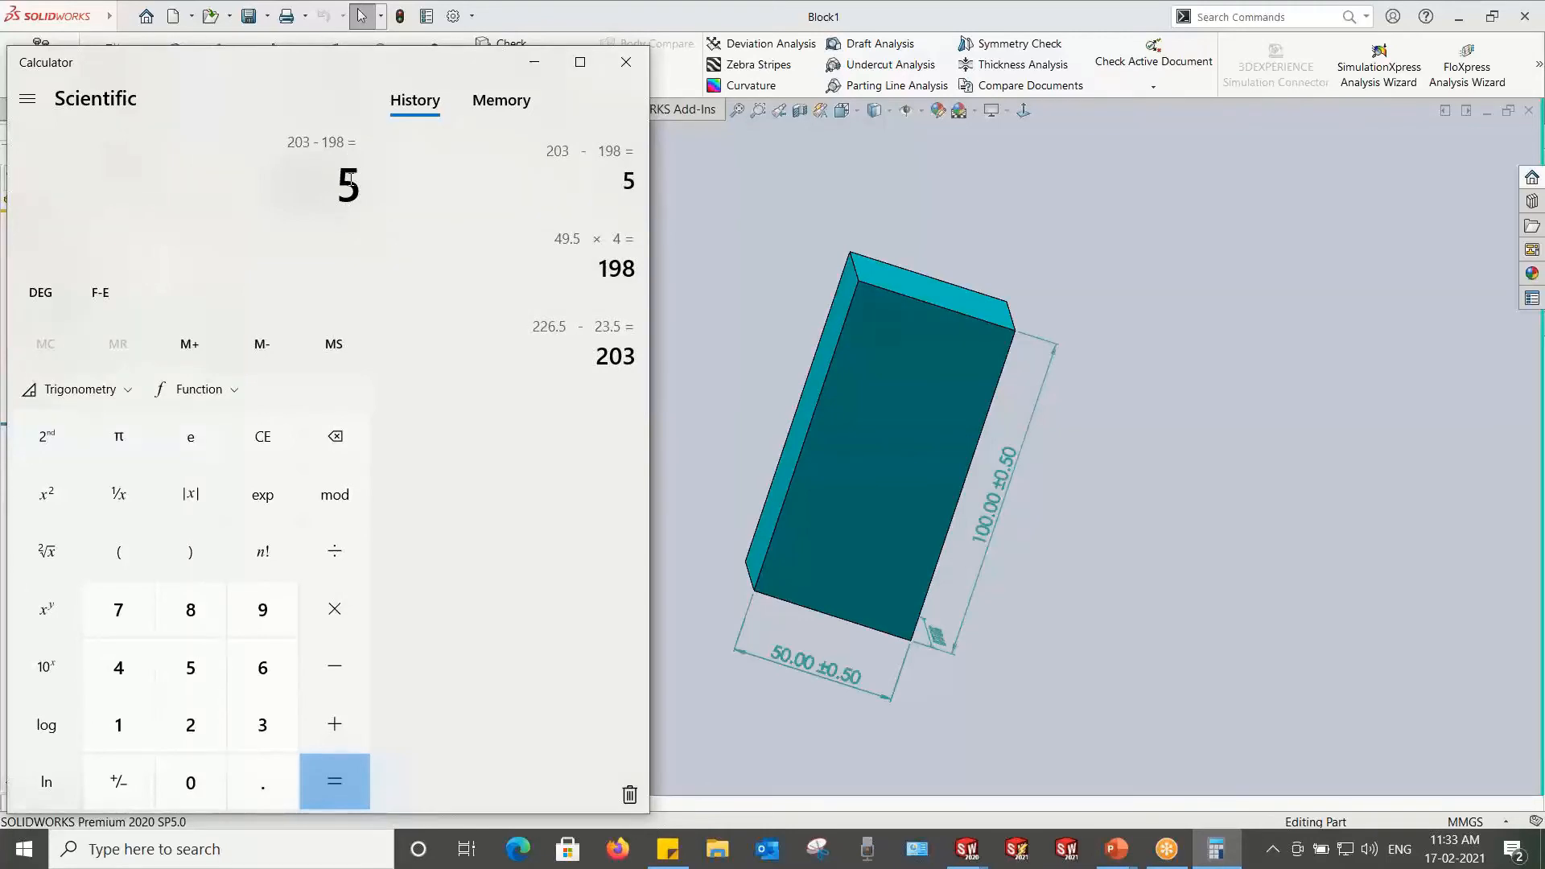
Step: Switch to the Housing part and calculate its minimum inner width as 225.5 - 24.5 in Calculator
click(734, 204)
key(ctrl+Tab)
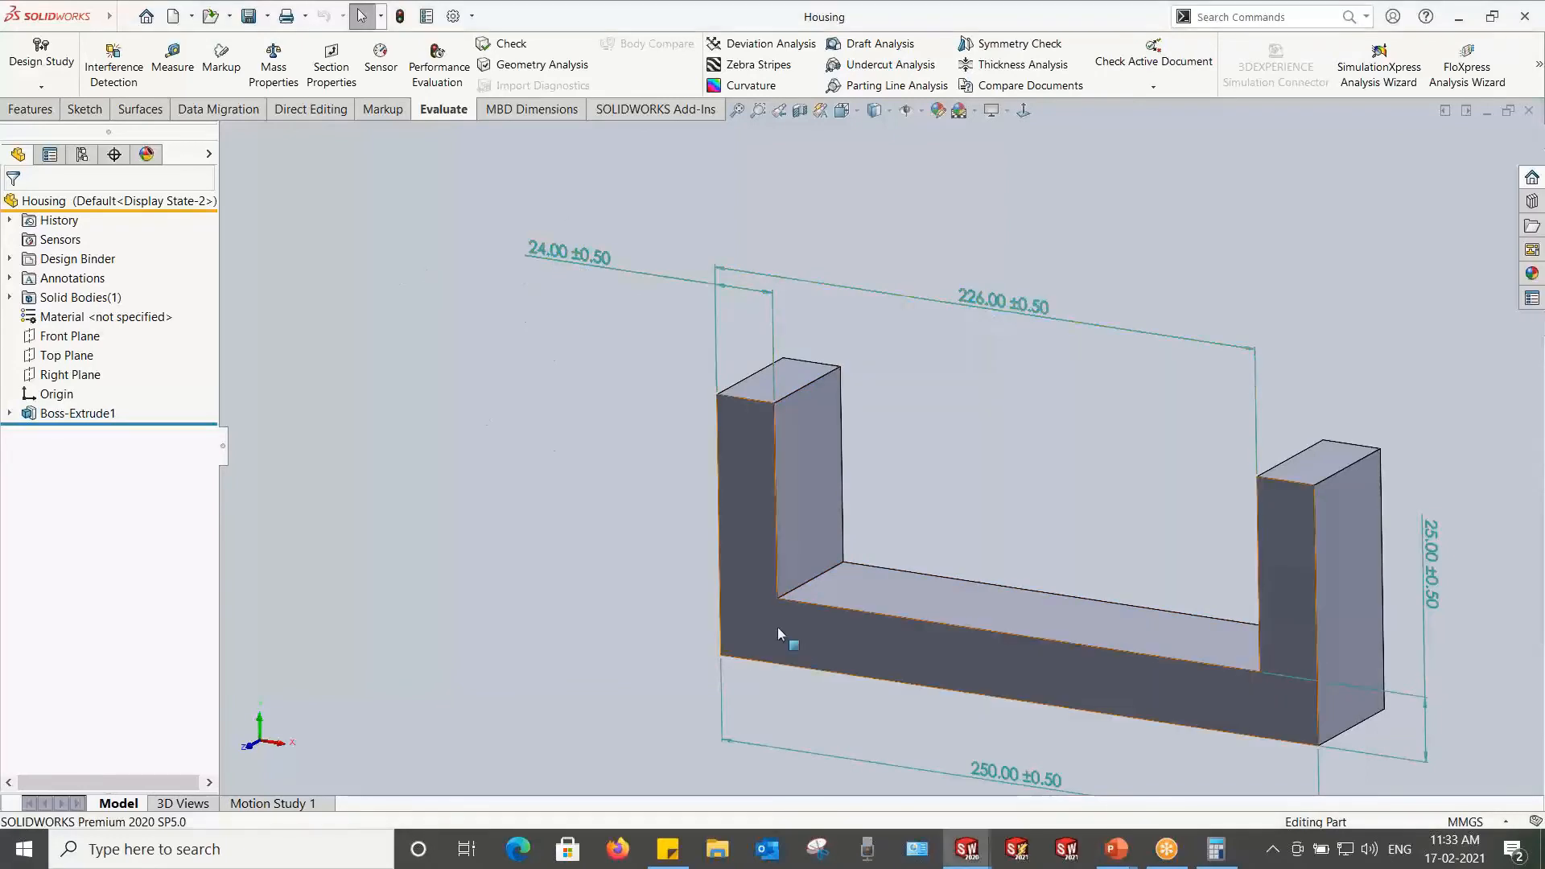
click(1213, 852)
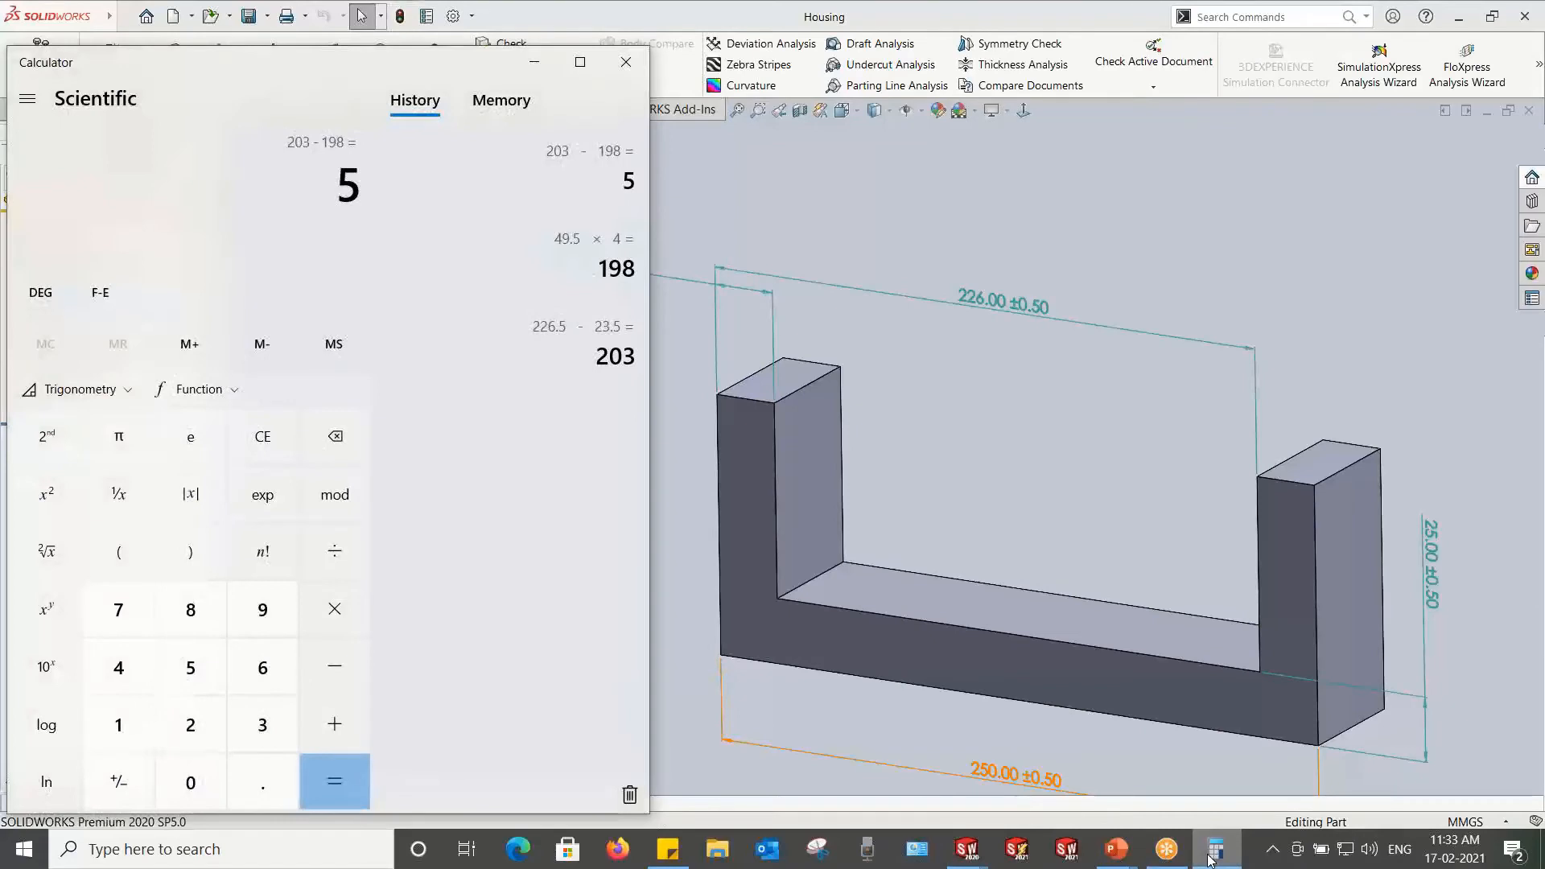
text(225.5 - )
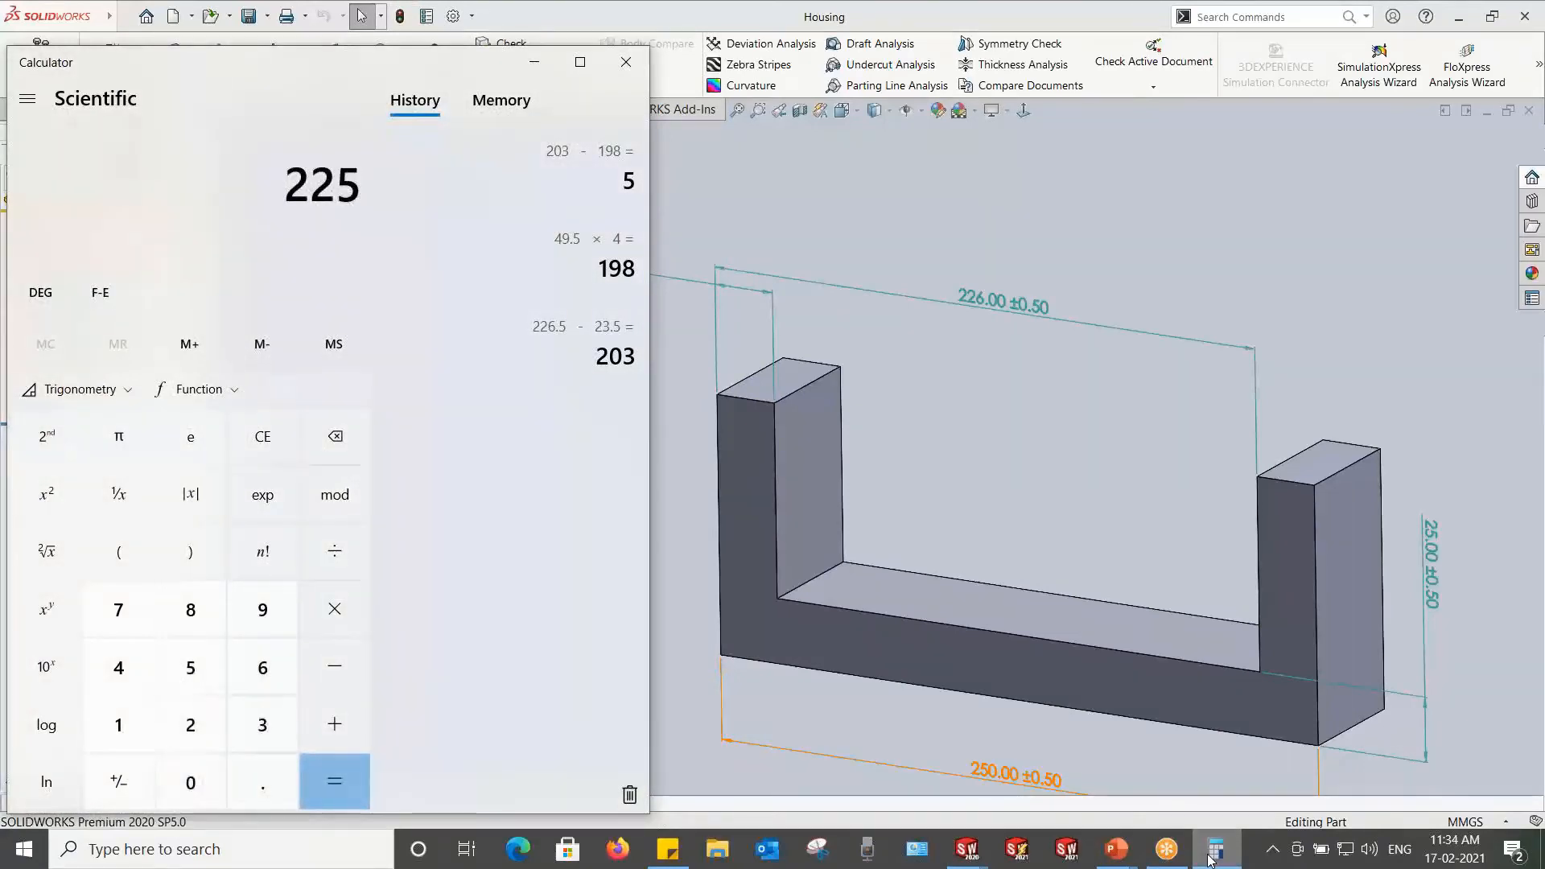
text(24.5)
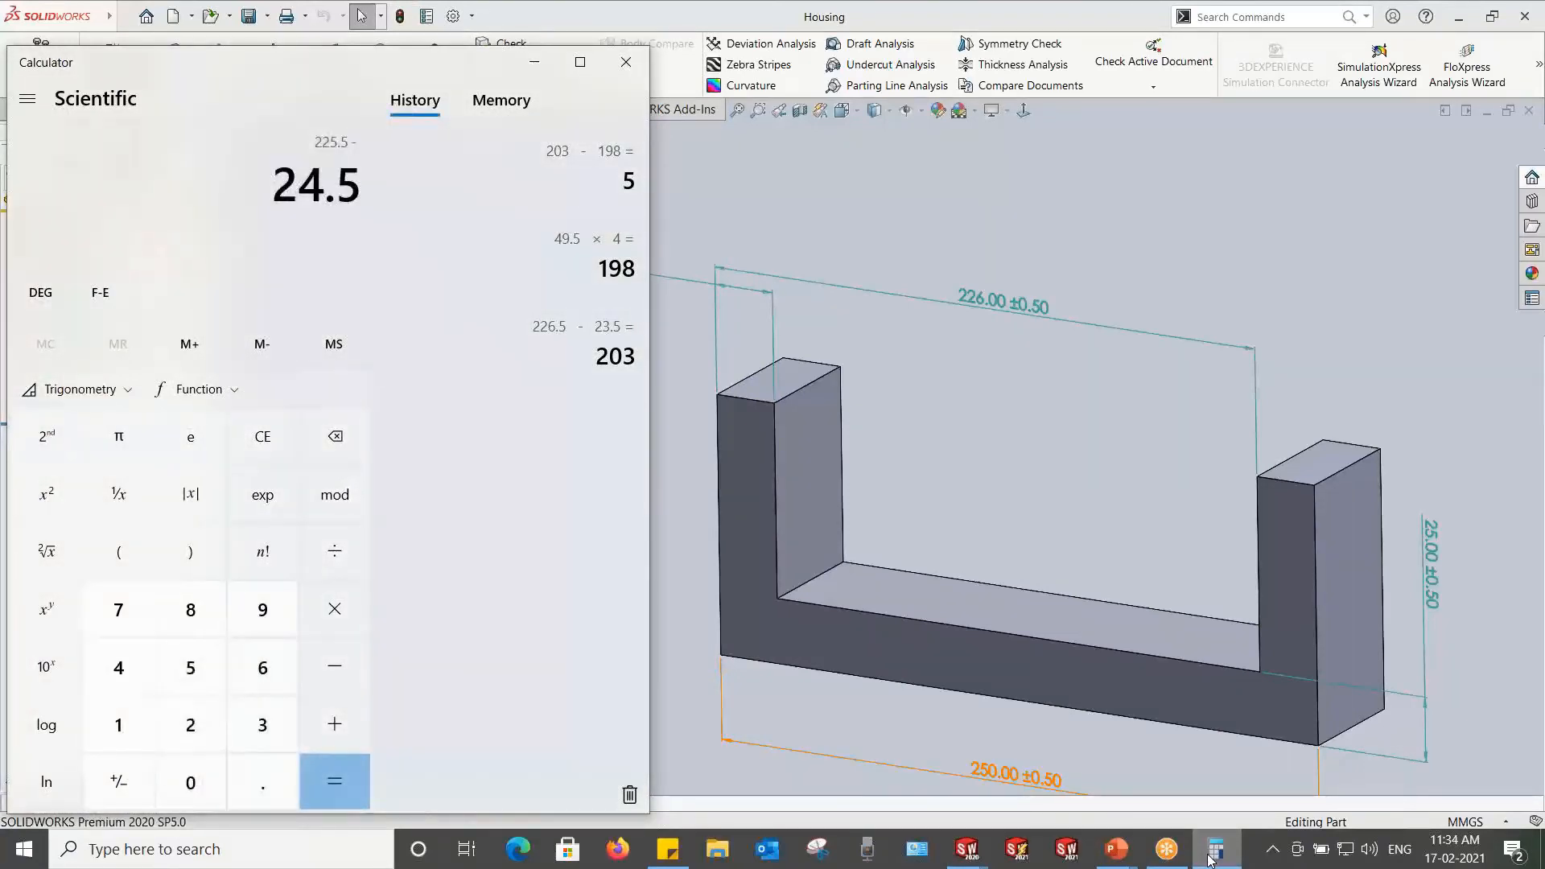
key(Return)
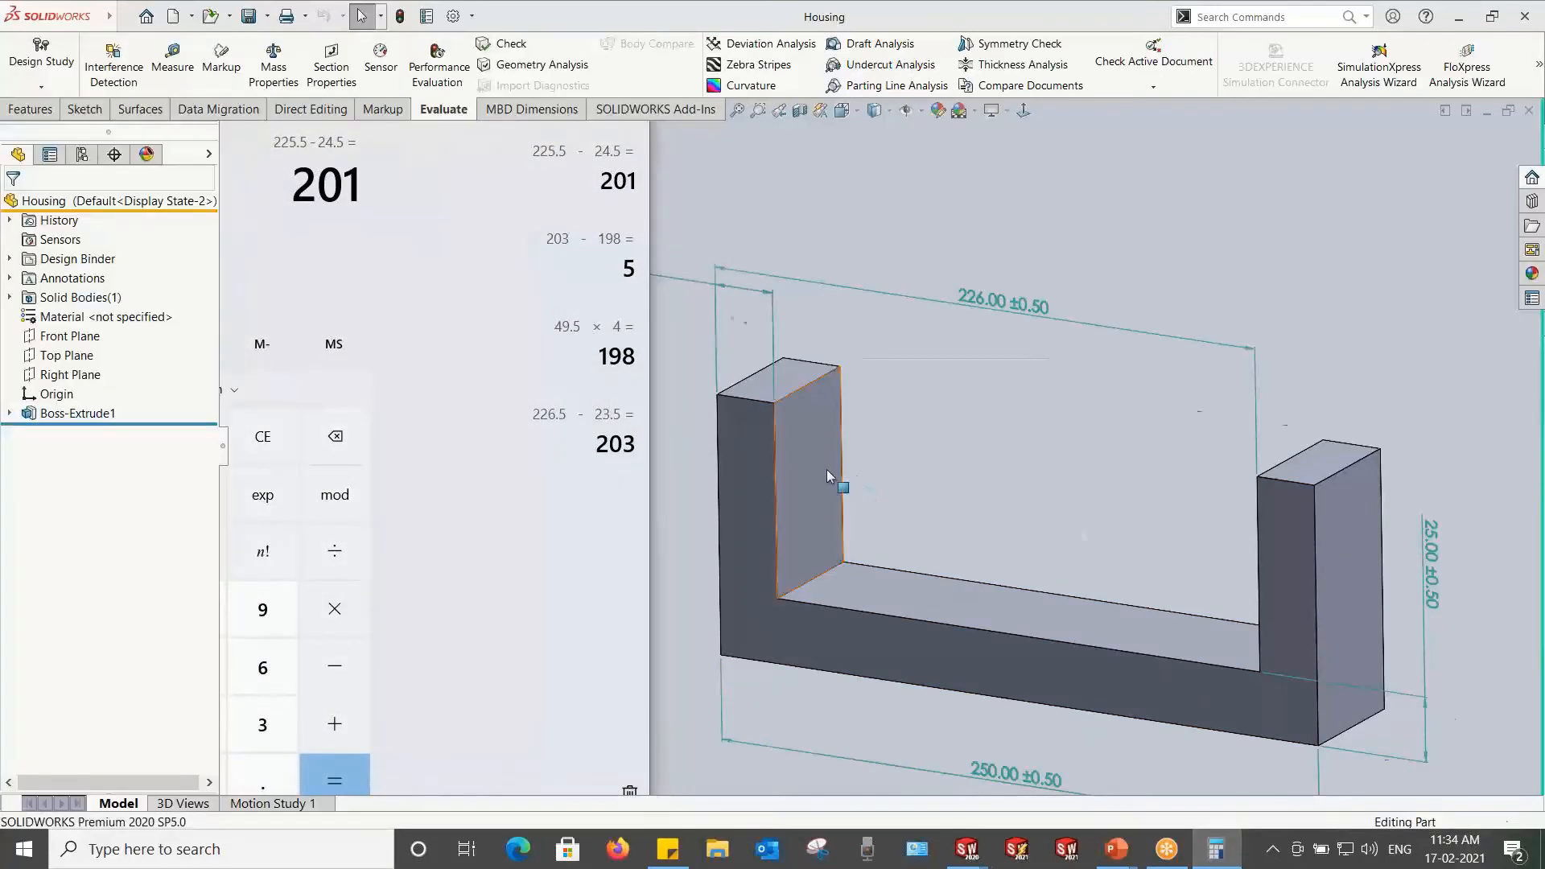
Step: Check the normal distance between the housing's two inner wall faces
click(1253, 520)
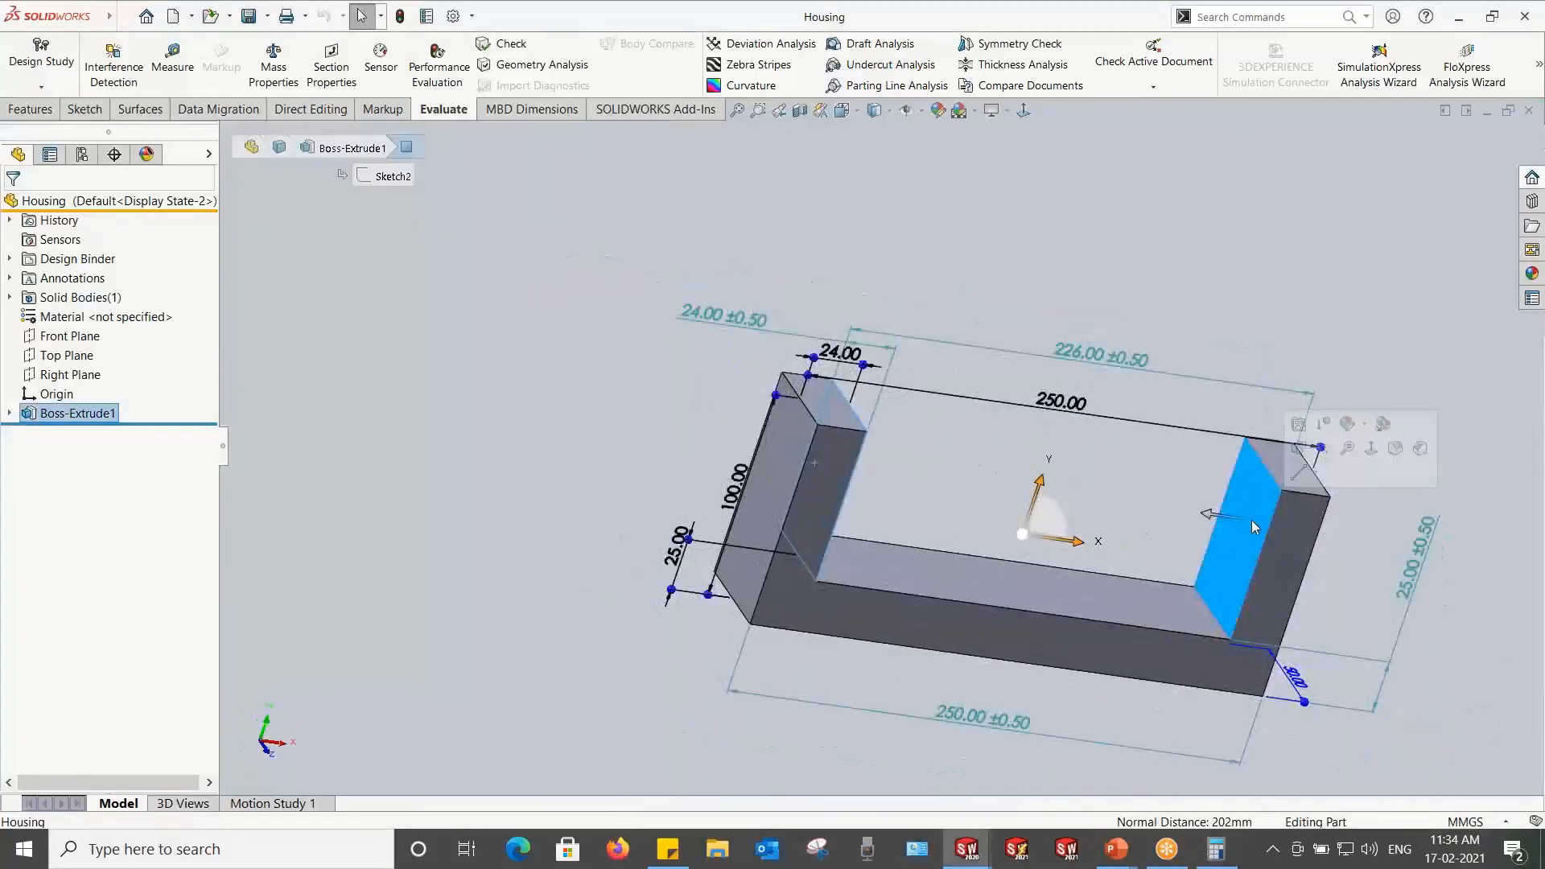
click(878, 486)
mouse_move(969, 447)
middle_down()
mouse_move(920, 421)
mouse_move(944, 417)
middle_up()
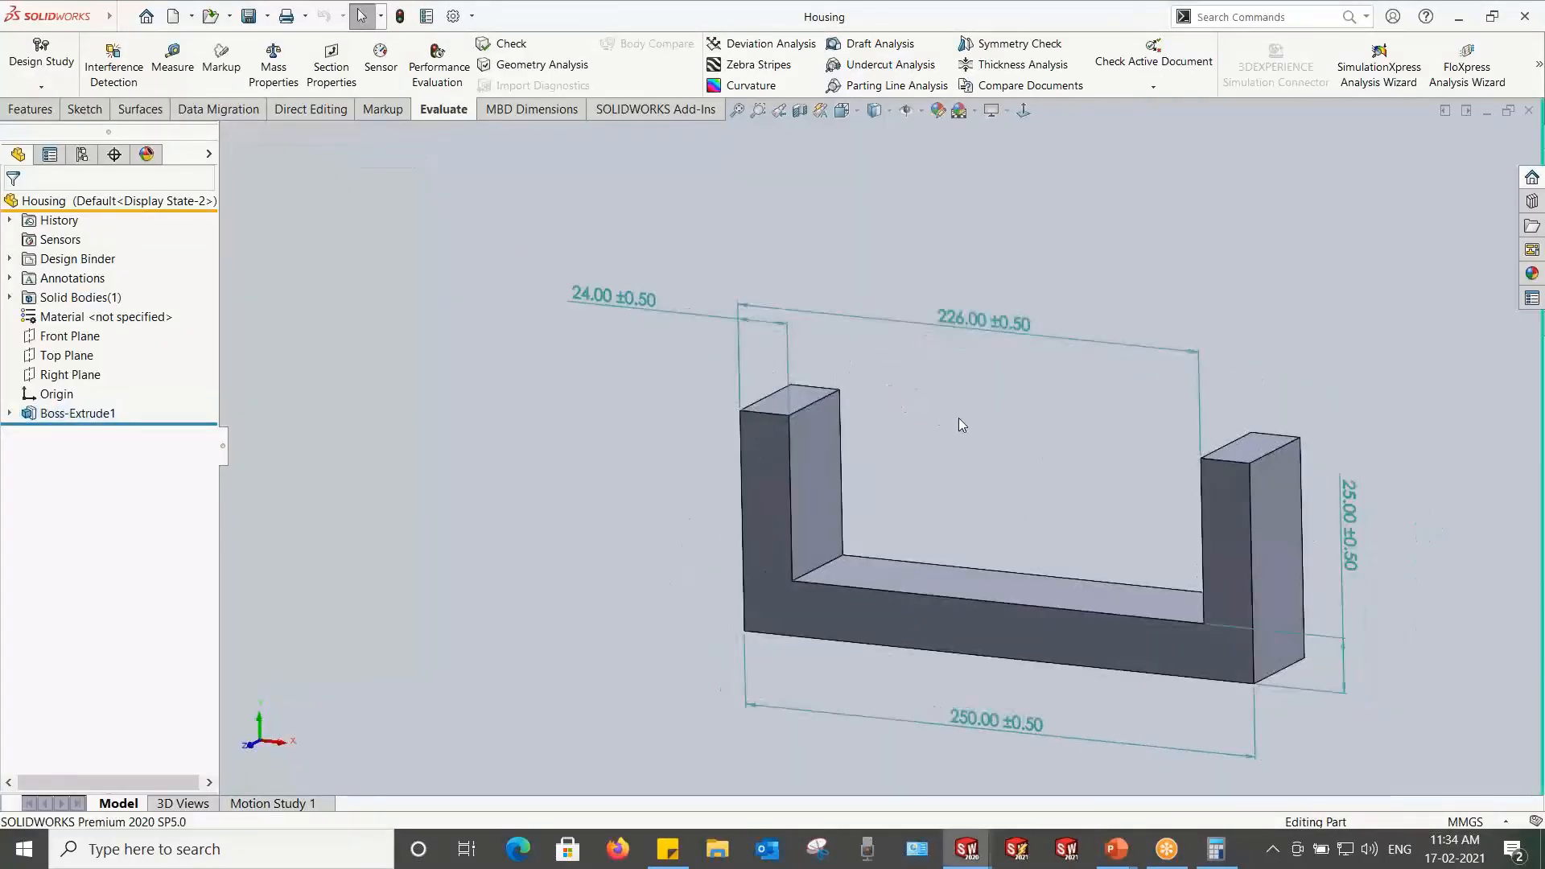
Step: Switch to the Block1 part and calculate the four blocks' maximum combined width as 50.5 × 4 in Calculator
key(ctrl+Tab)
click(753, 440)
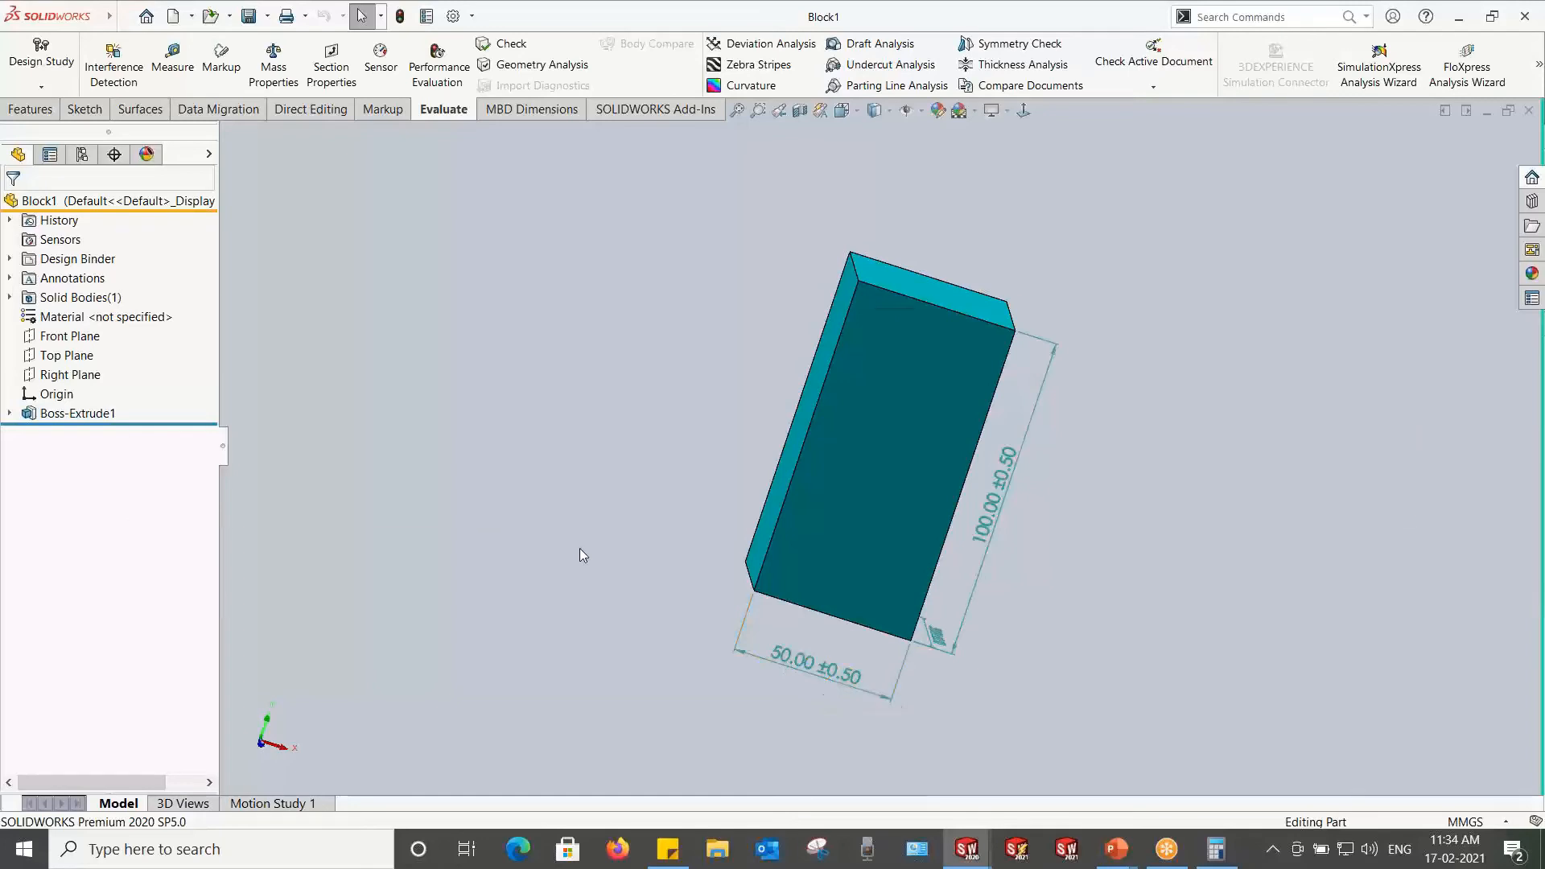
key(alt+Tab)
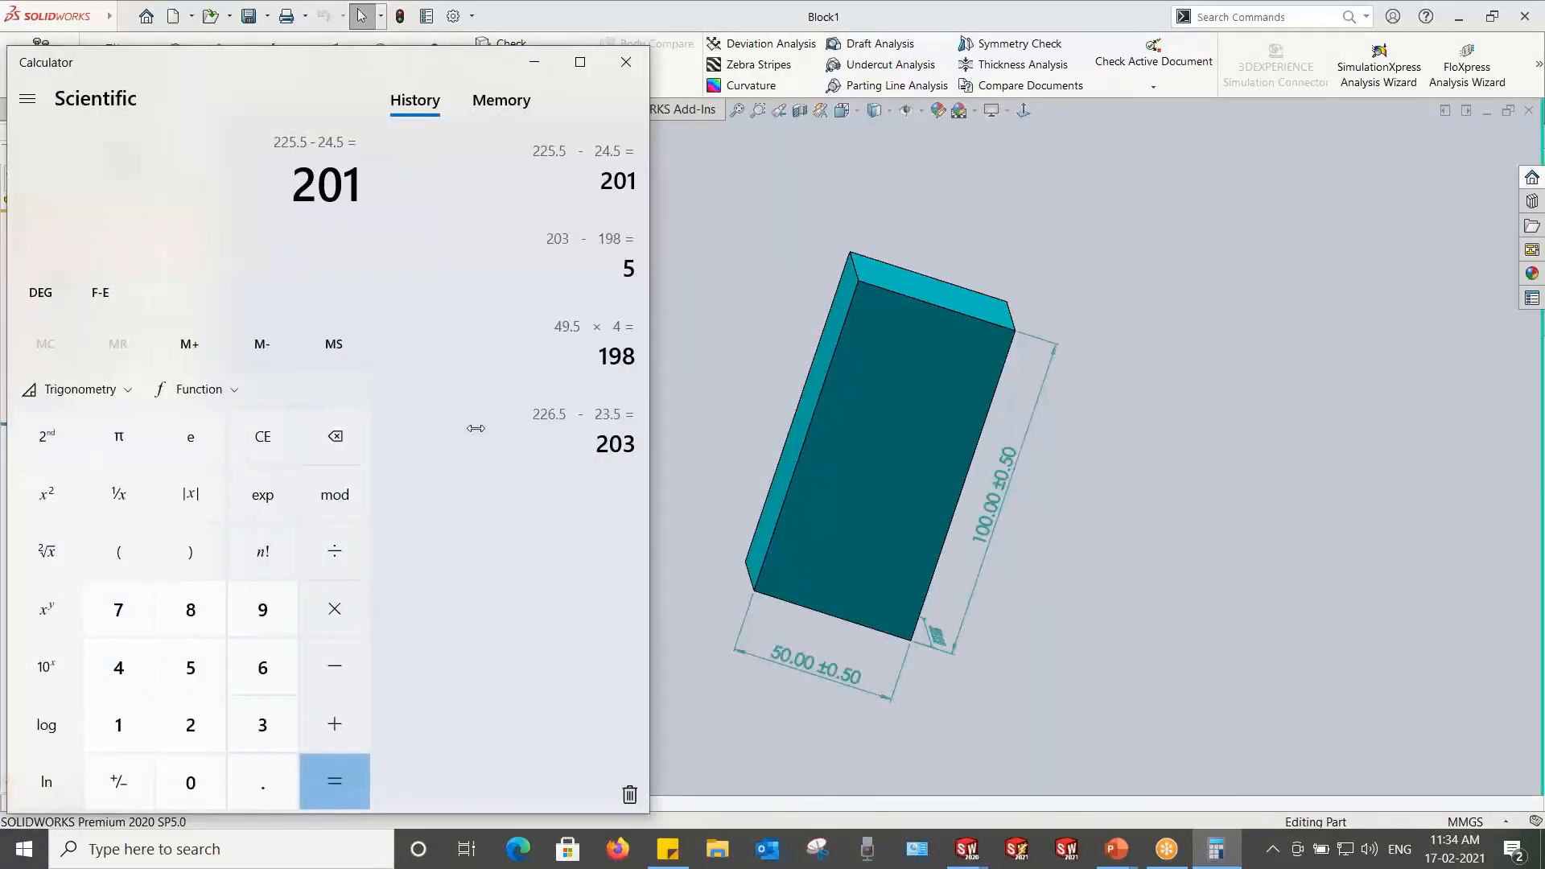
text(50.5)
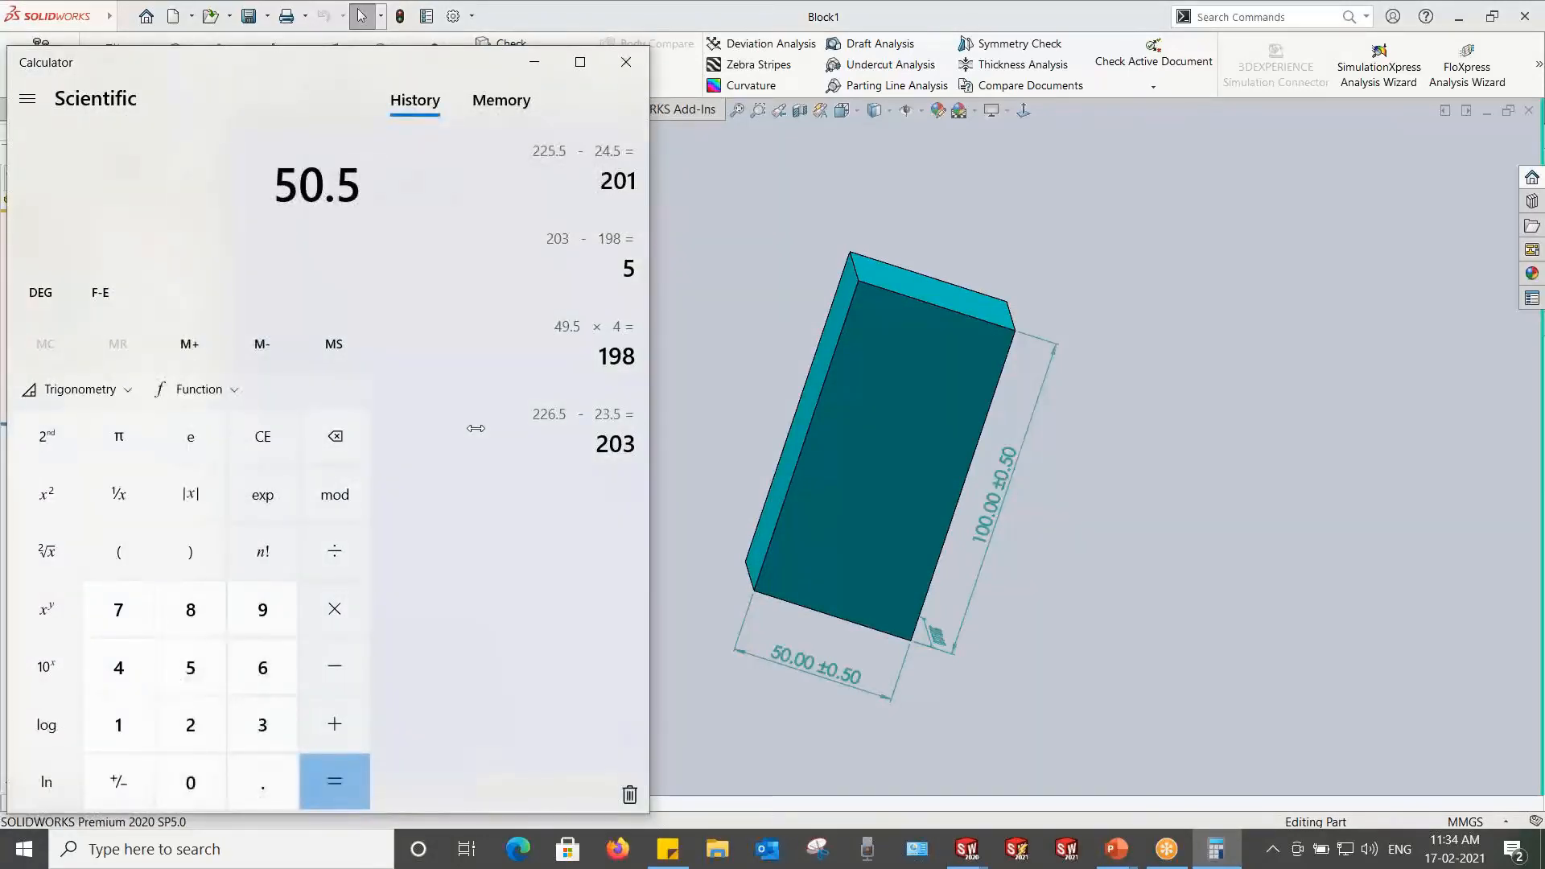
text(*5)
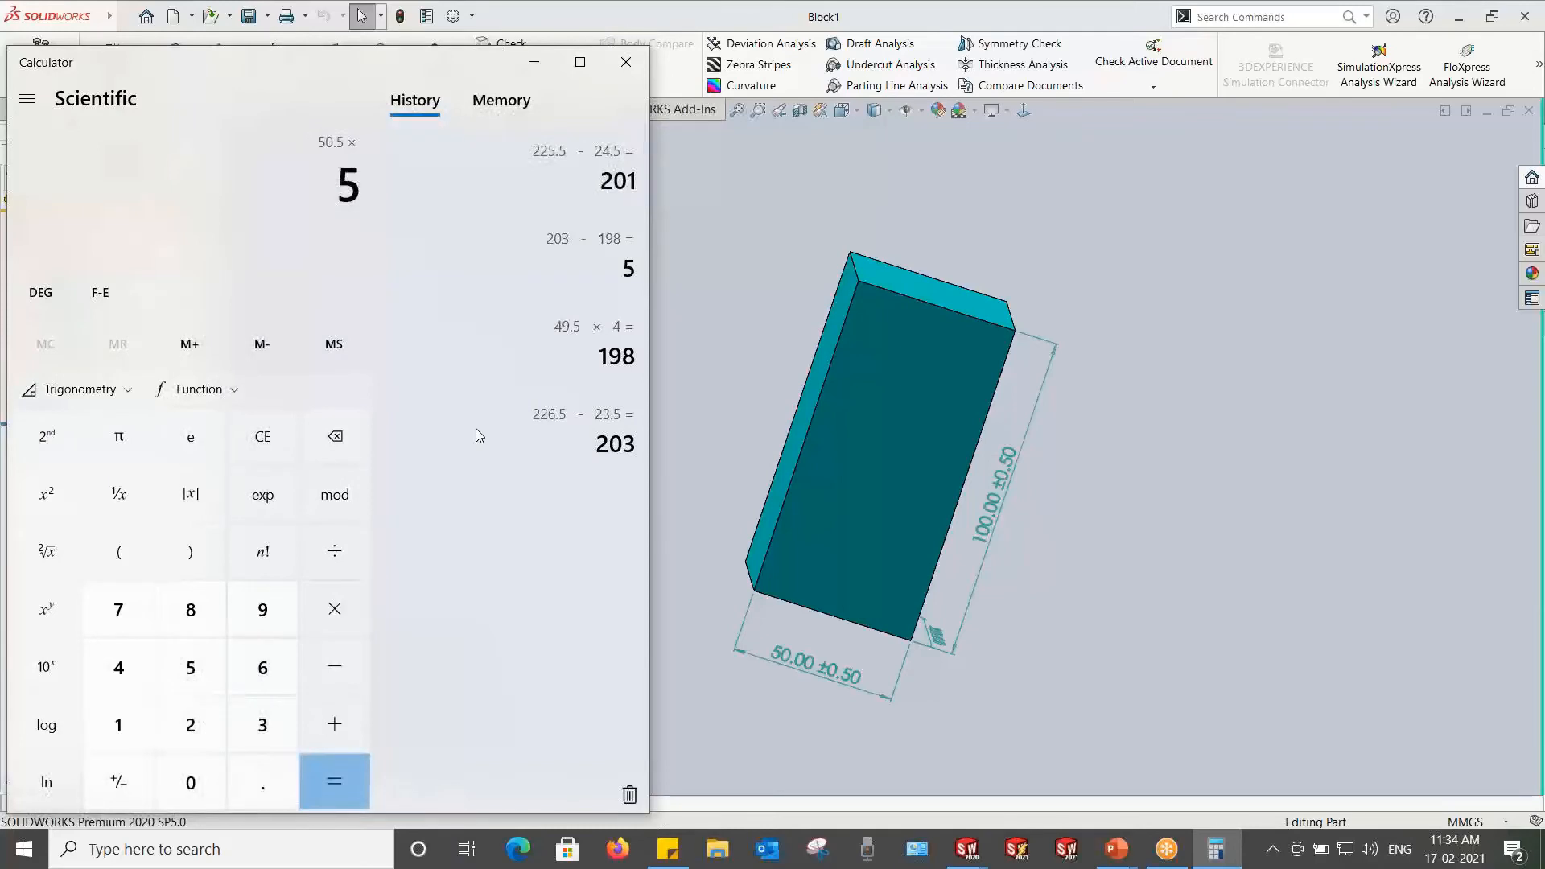
key(BackSpace)
text(4)
key(Return)
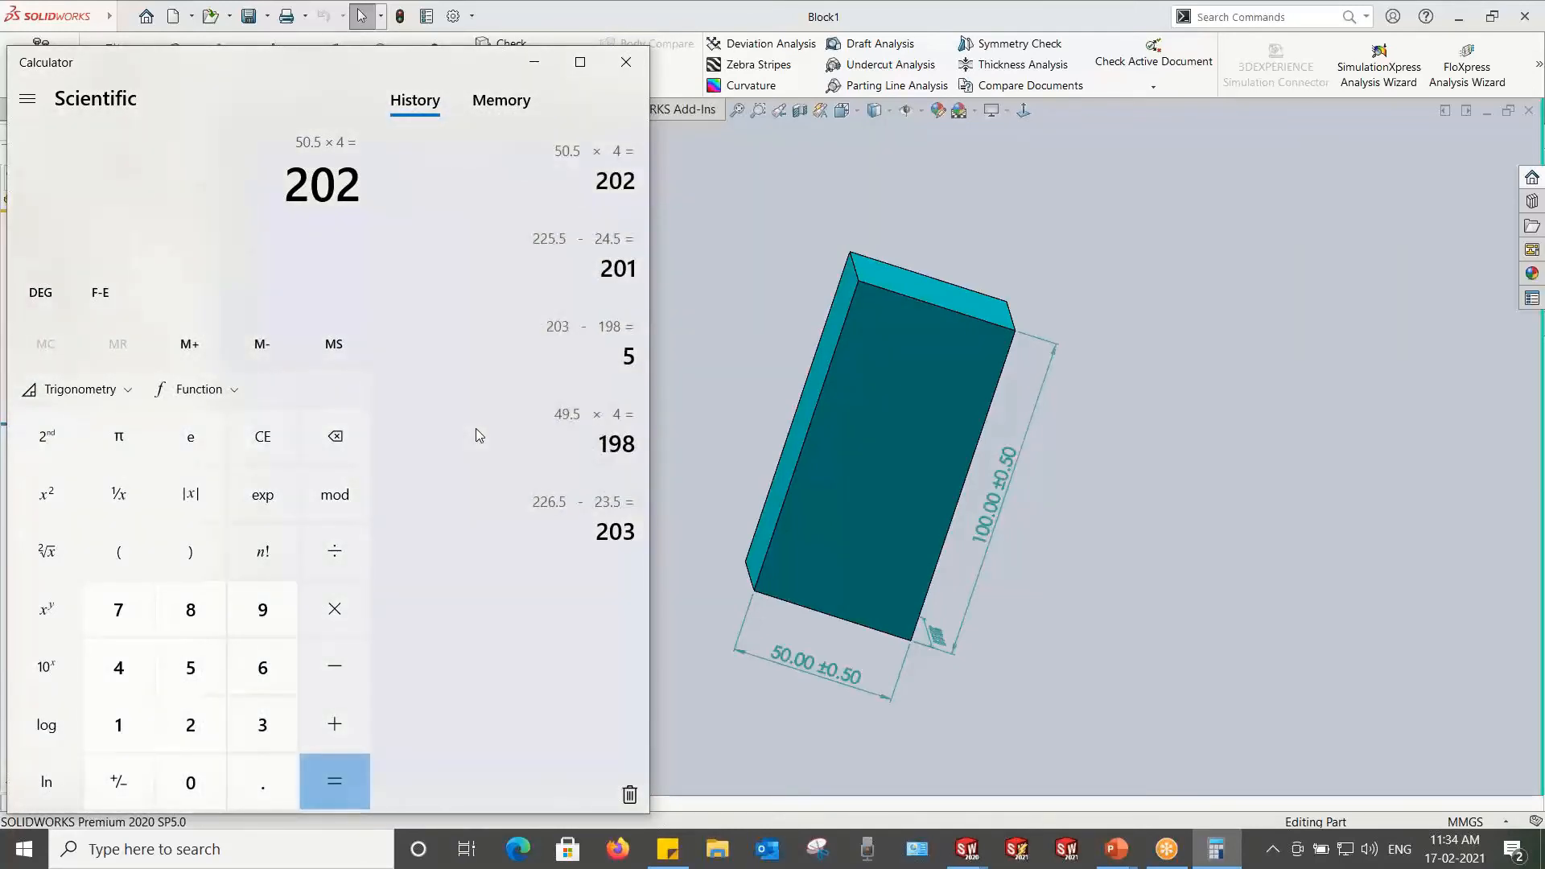
Step: Calculate the minimum gap by subtracting the maximum block width 202 from the minimum housing width 201
text(201-202)
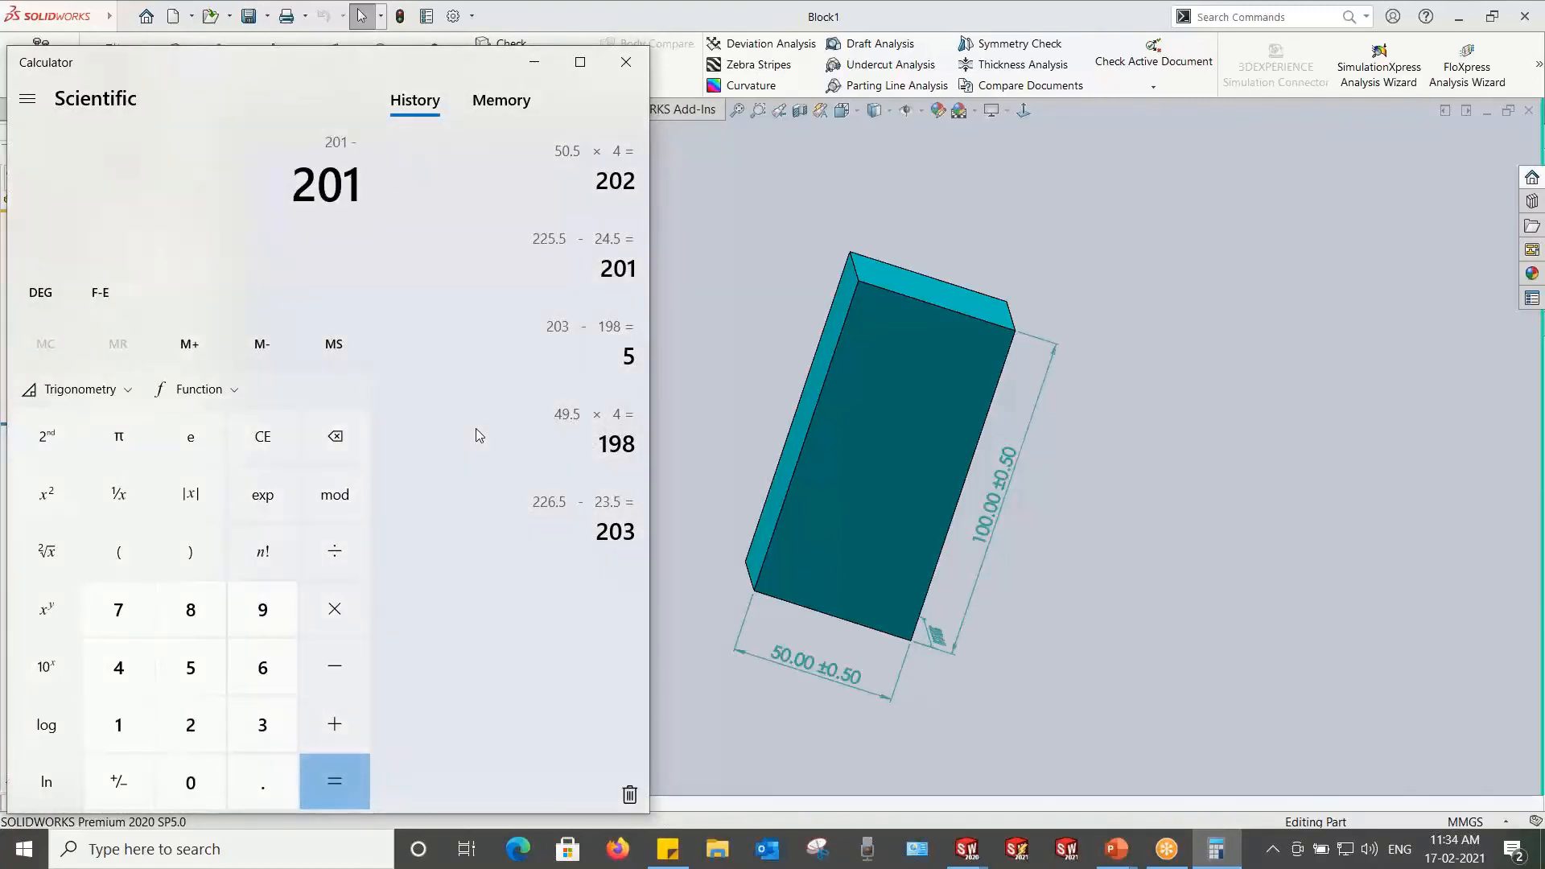
key(Return)
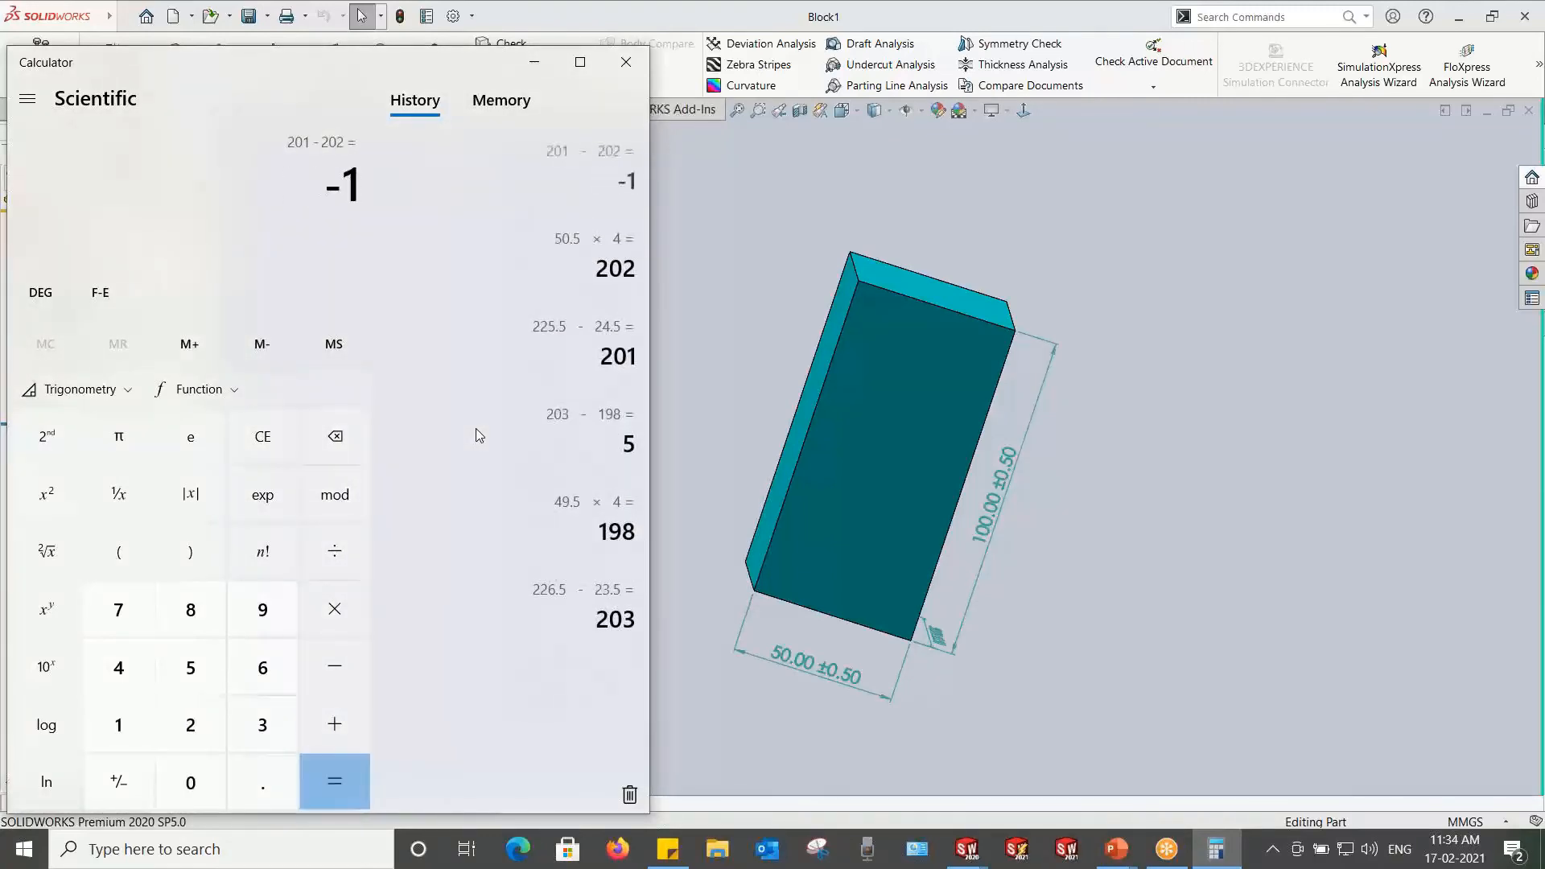
click(913, 201)
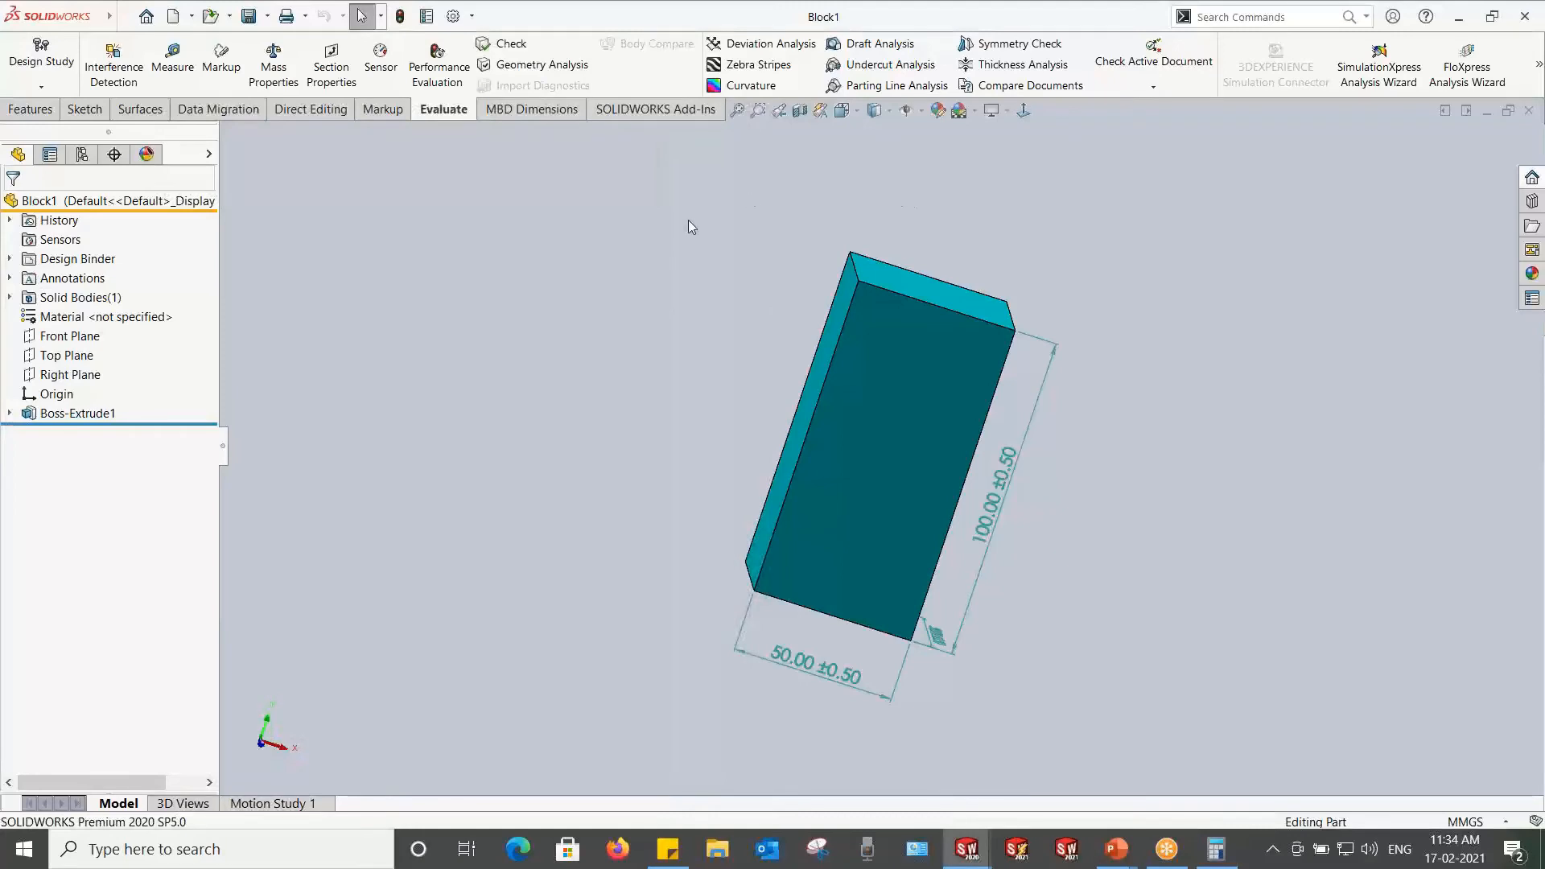
Step: Return to the Assem2 assembly and reopen TolAnalyst Study1 for editing to examine its analysis results
key(alt+Tab)
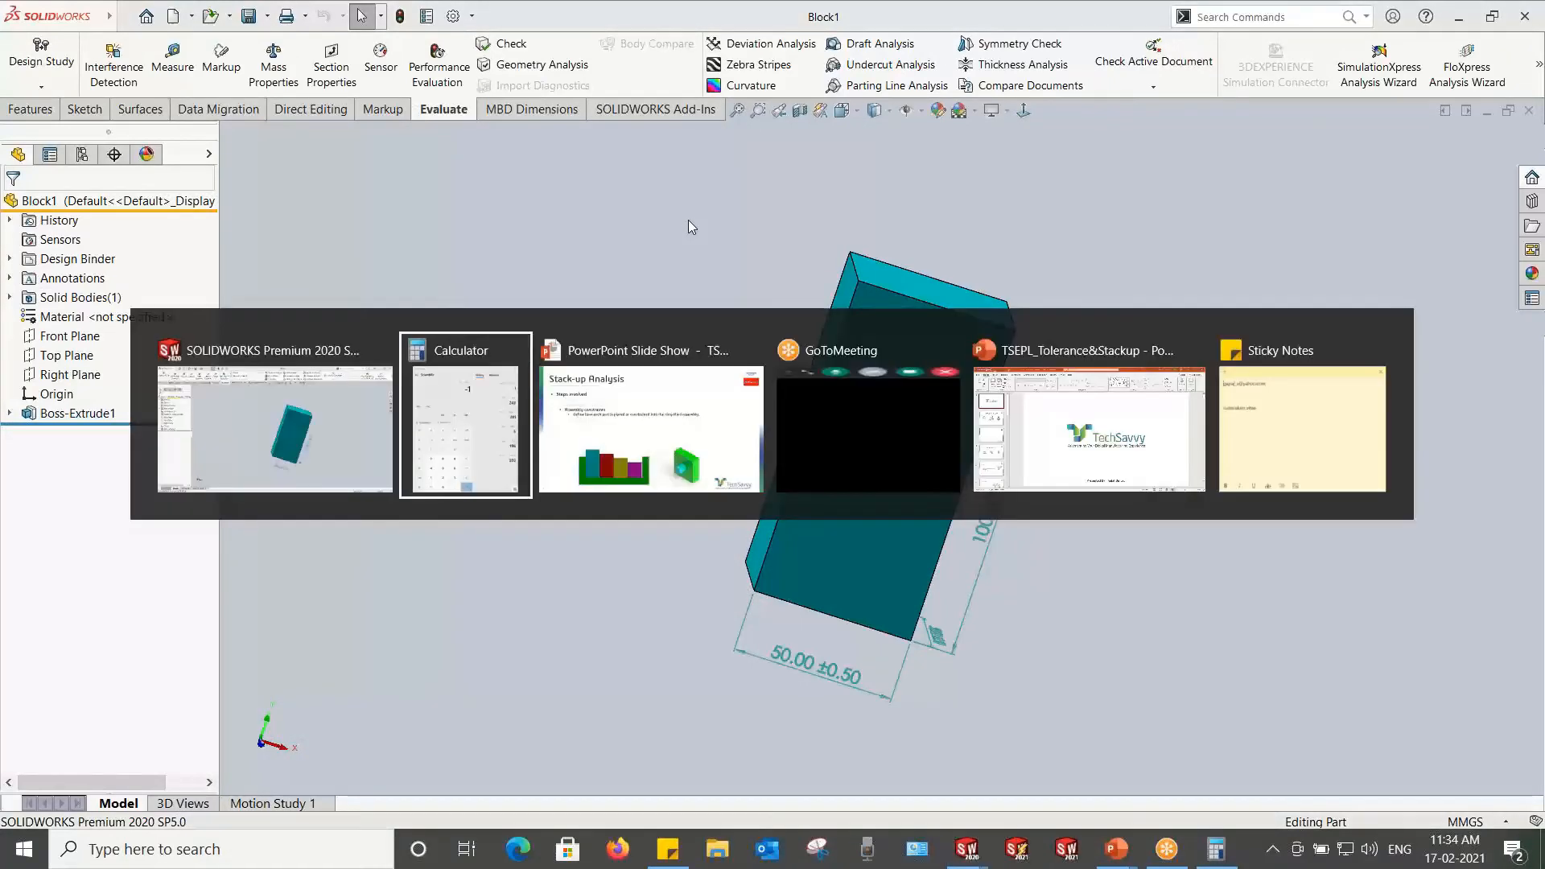
click(330, 428)
key(ctrl+Tab)
click(886, 447)
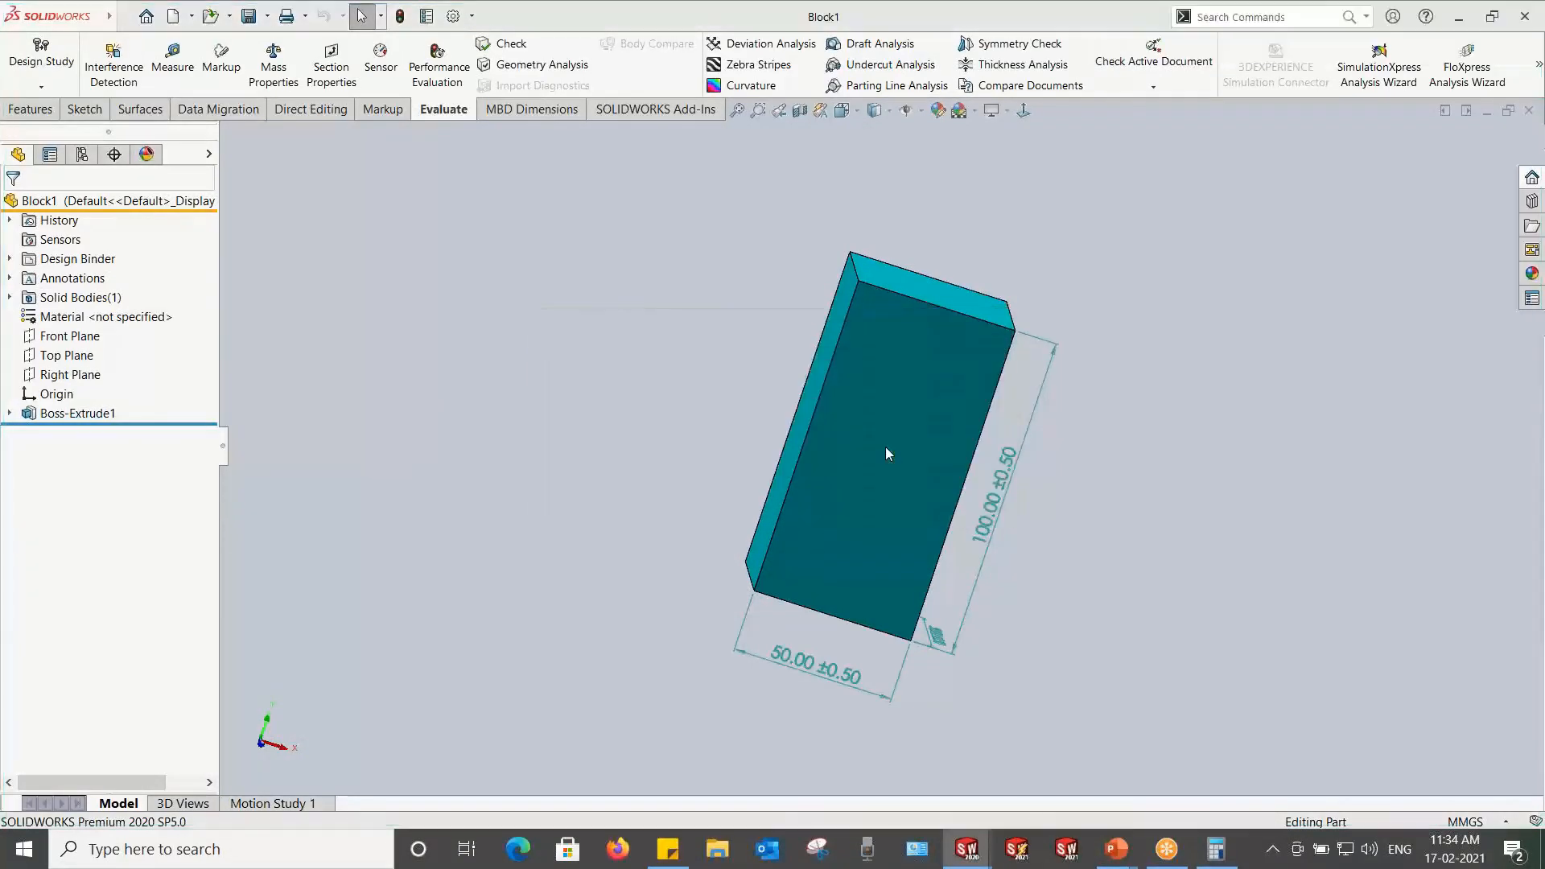
right_click(70, 256)
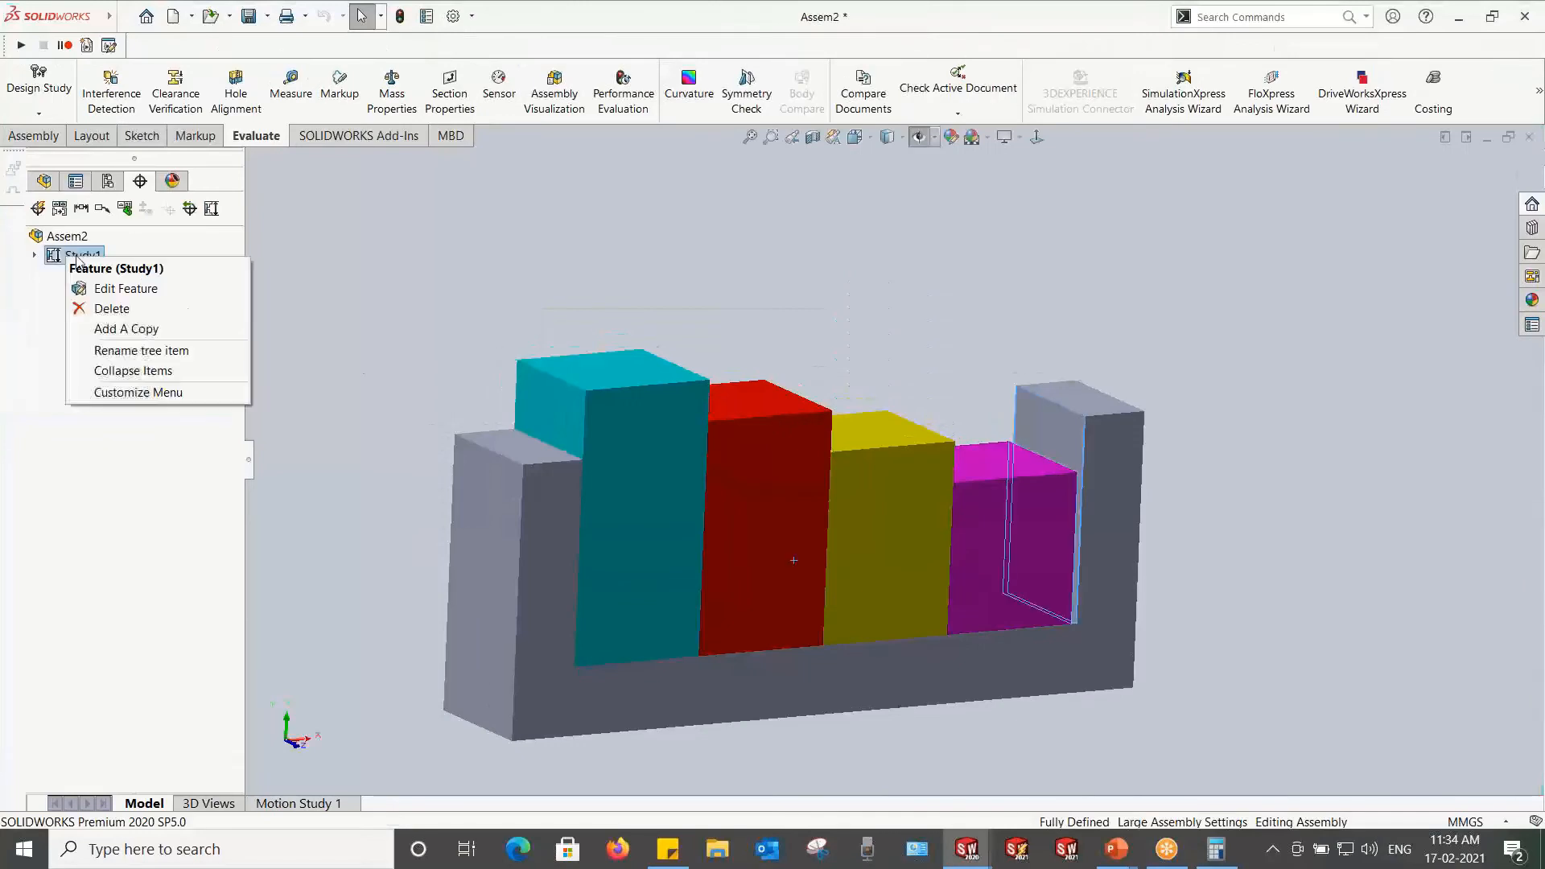
click(112, 289)
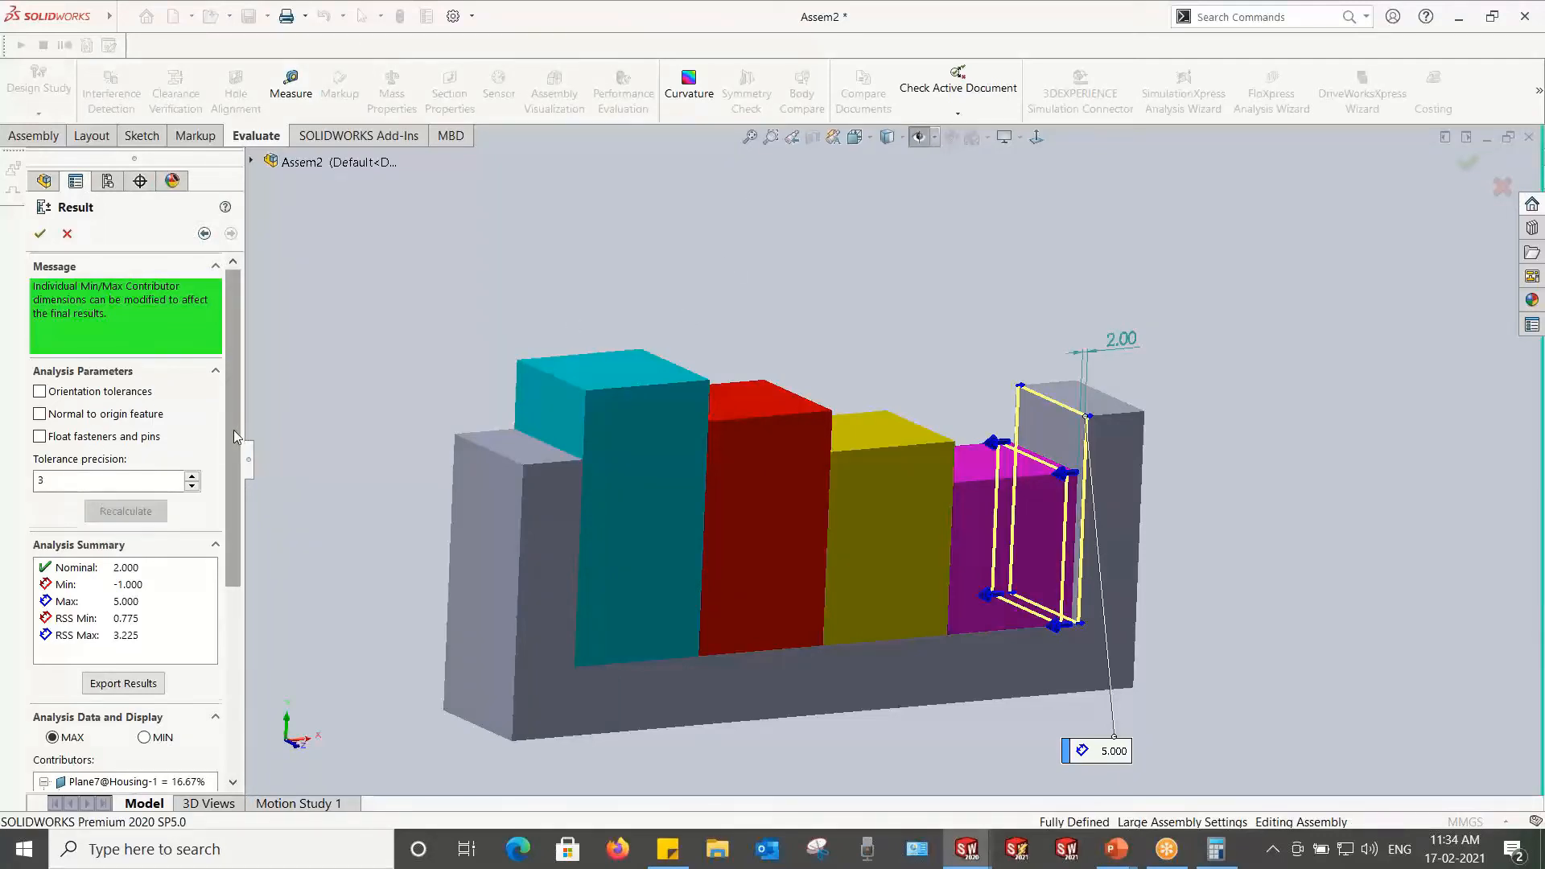
drag(234, 428, 240, 355)
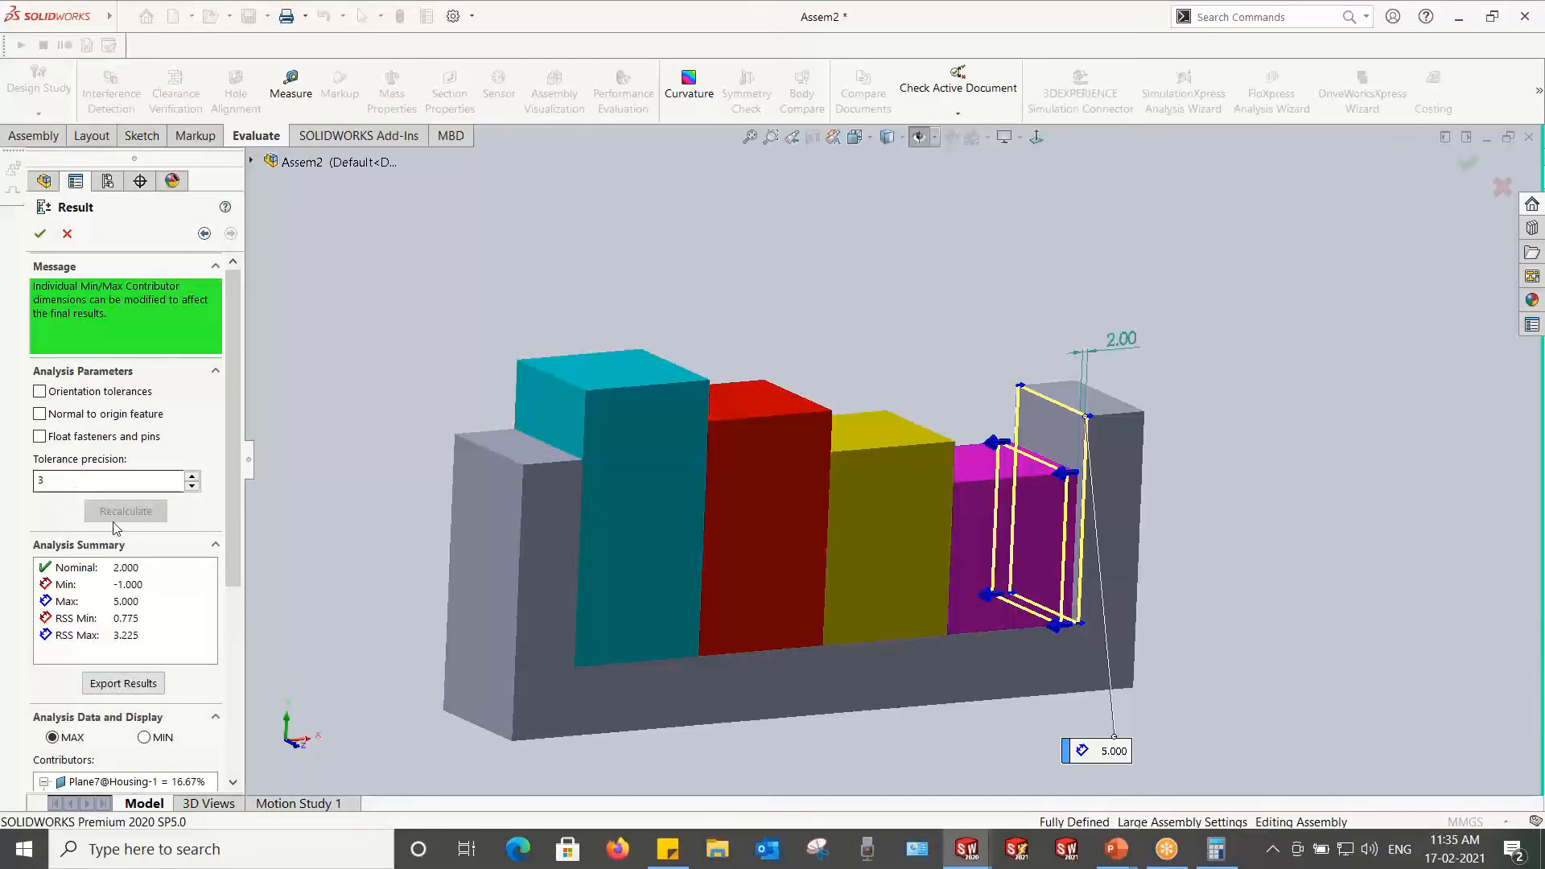
Step: Export the study results as the Excel file Study1 in the Simple-Prismatic folder
click(125, 684)
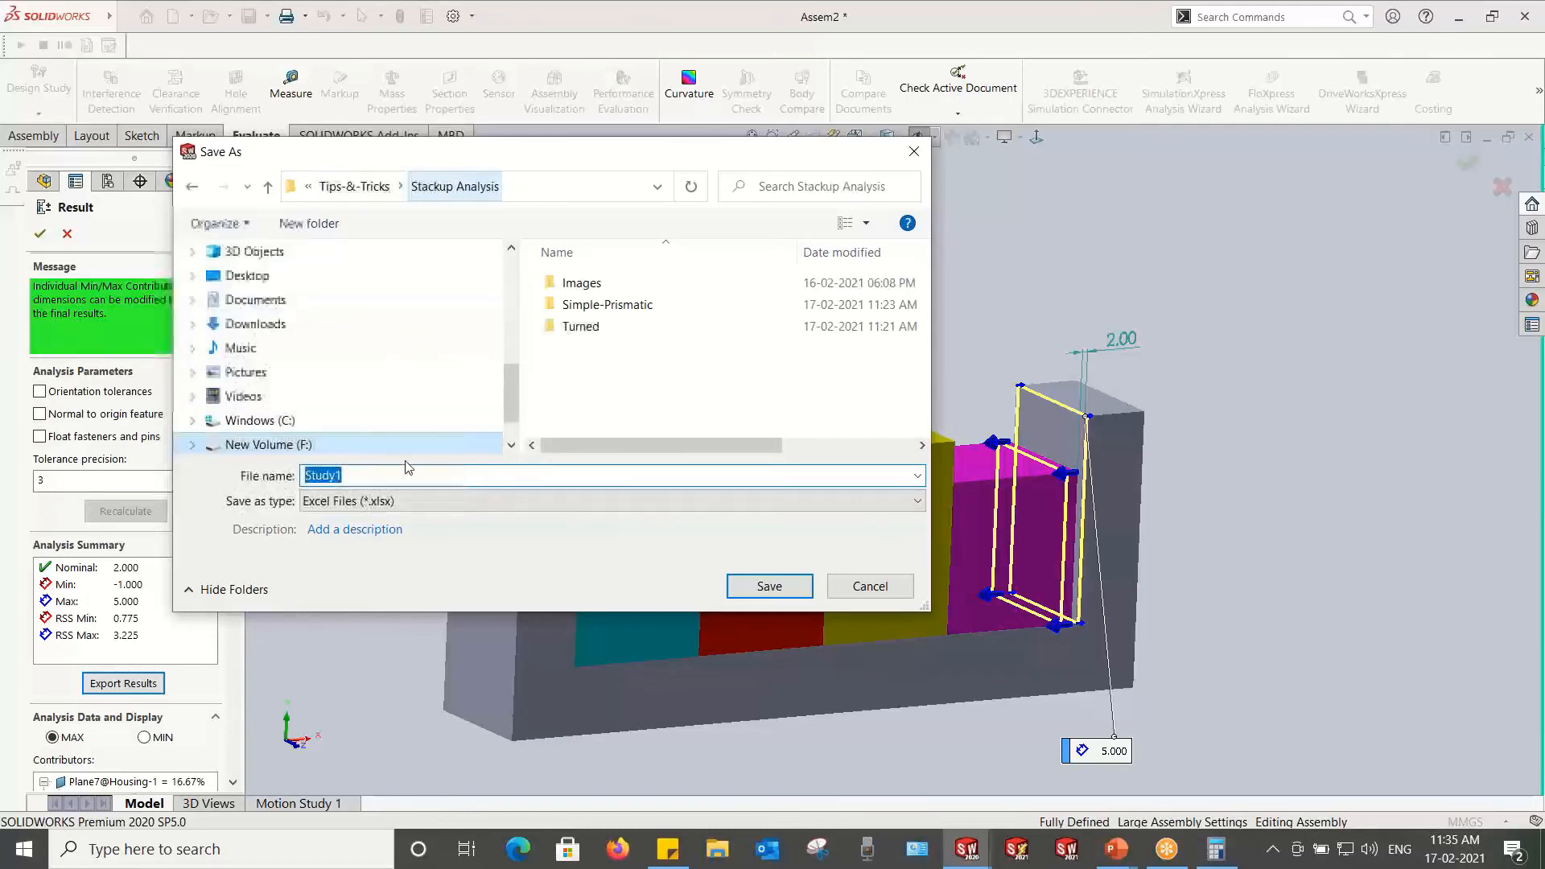
click(591, 307)
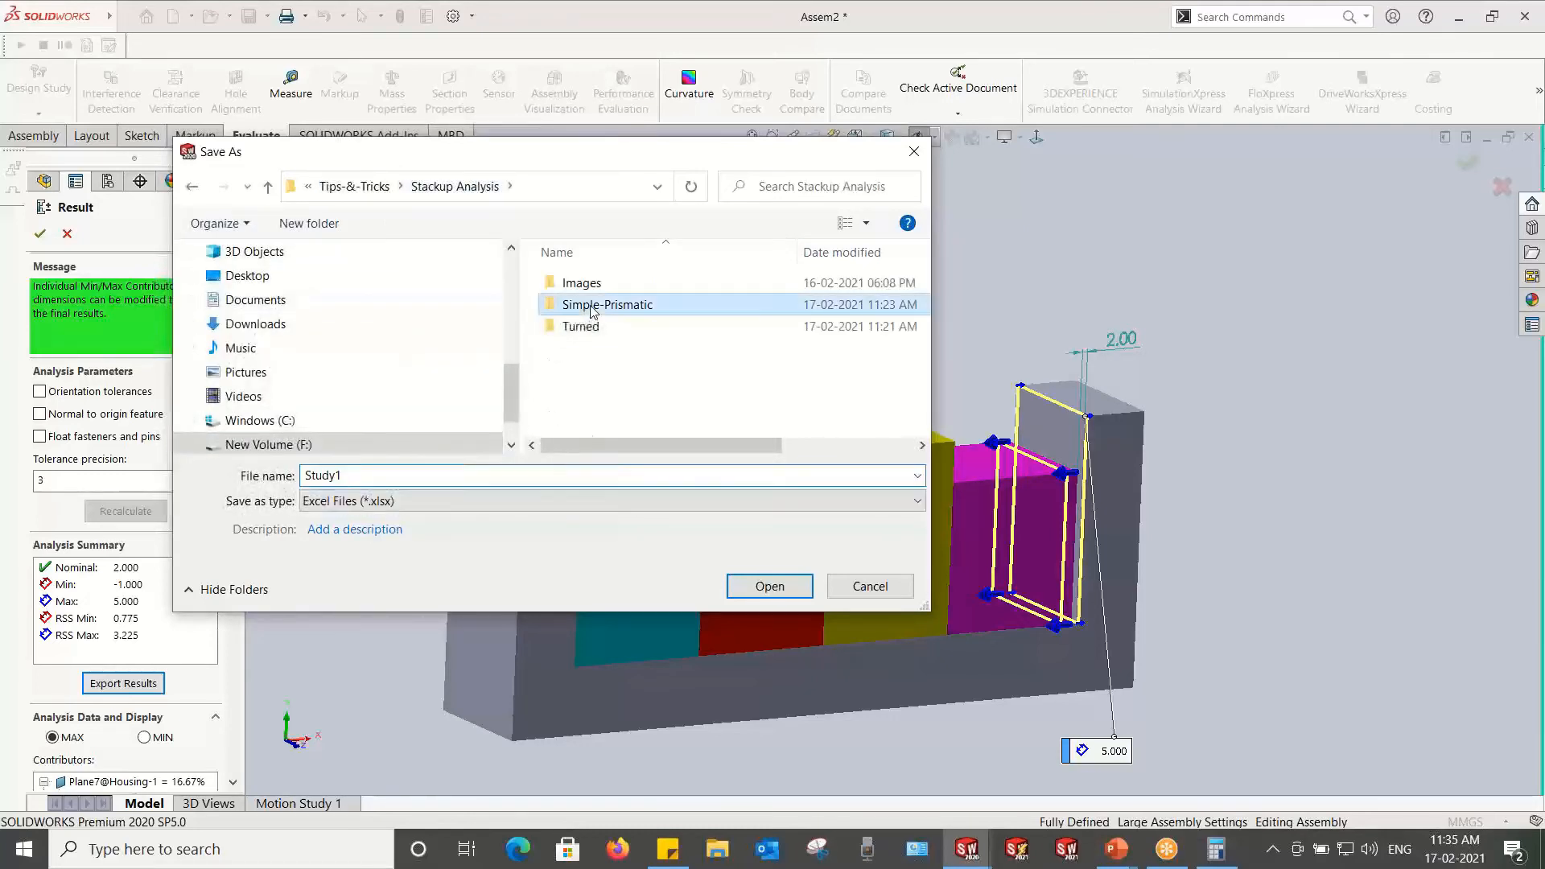
double_click(591, 308)
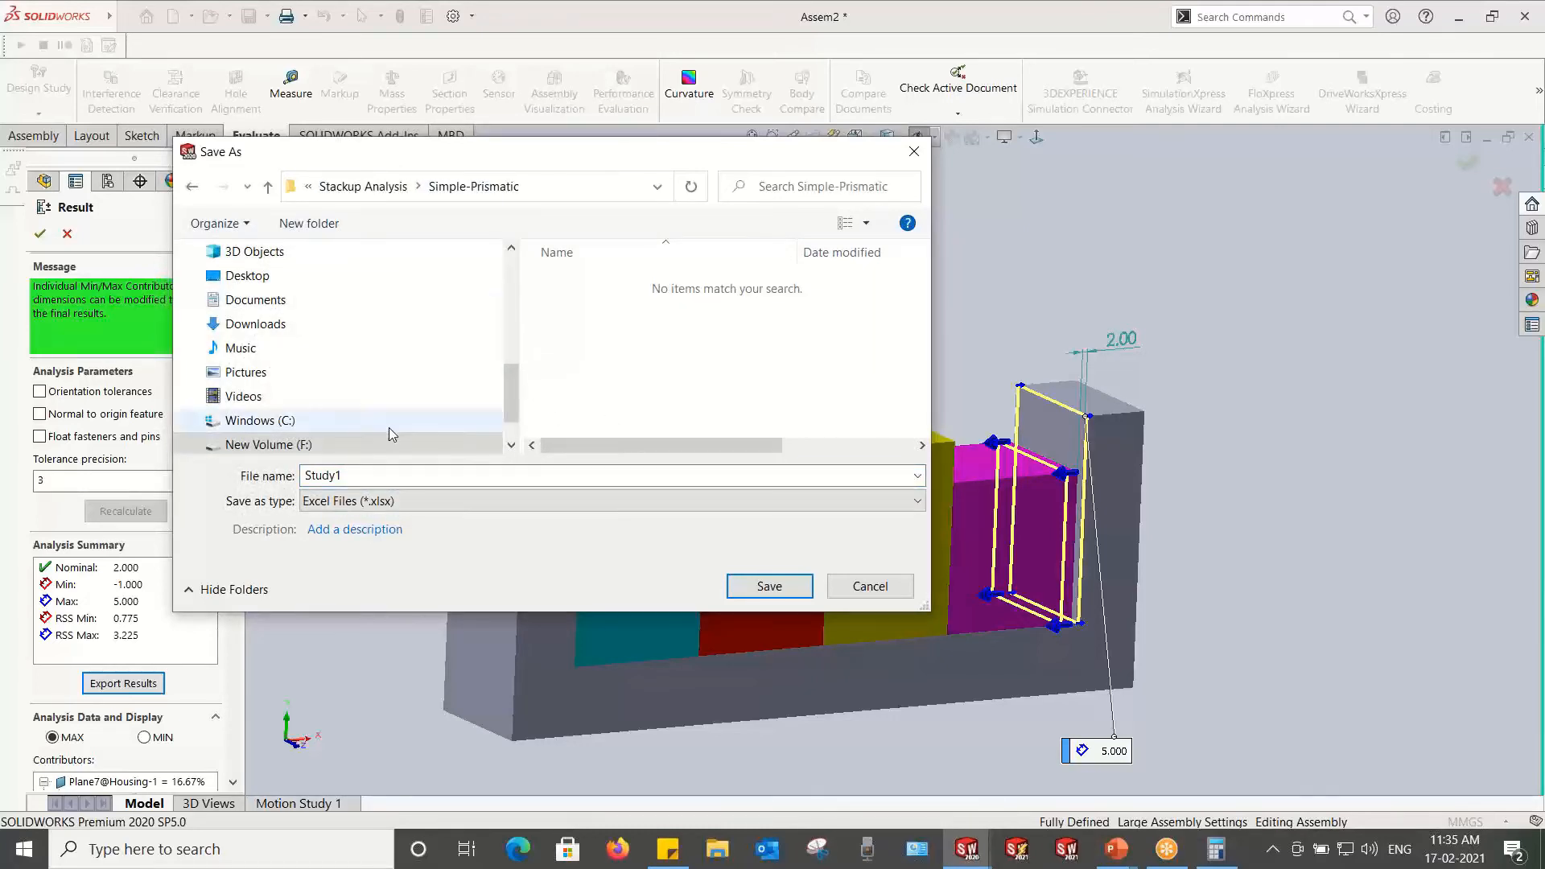
click(746, 588)
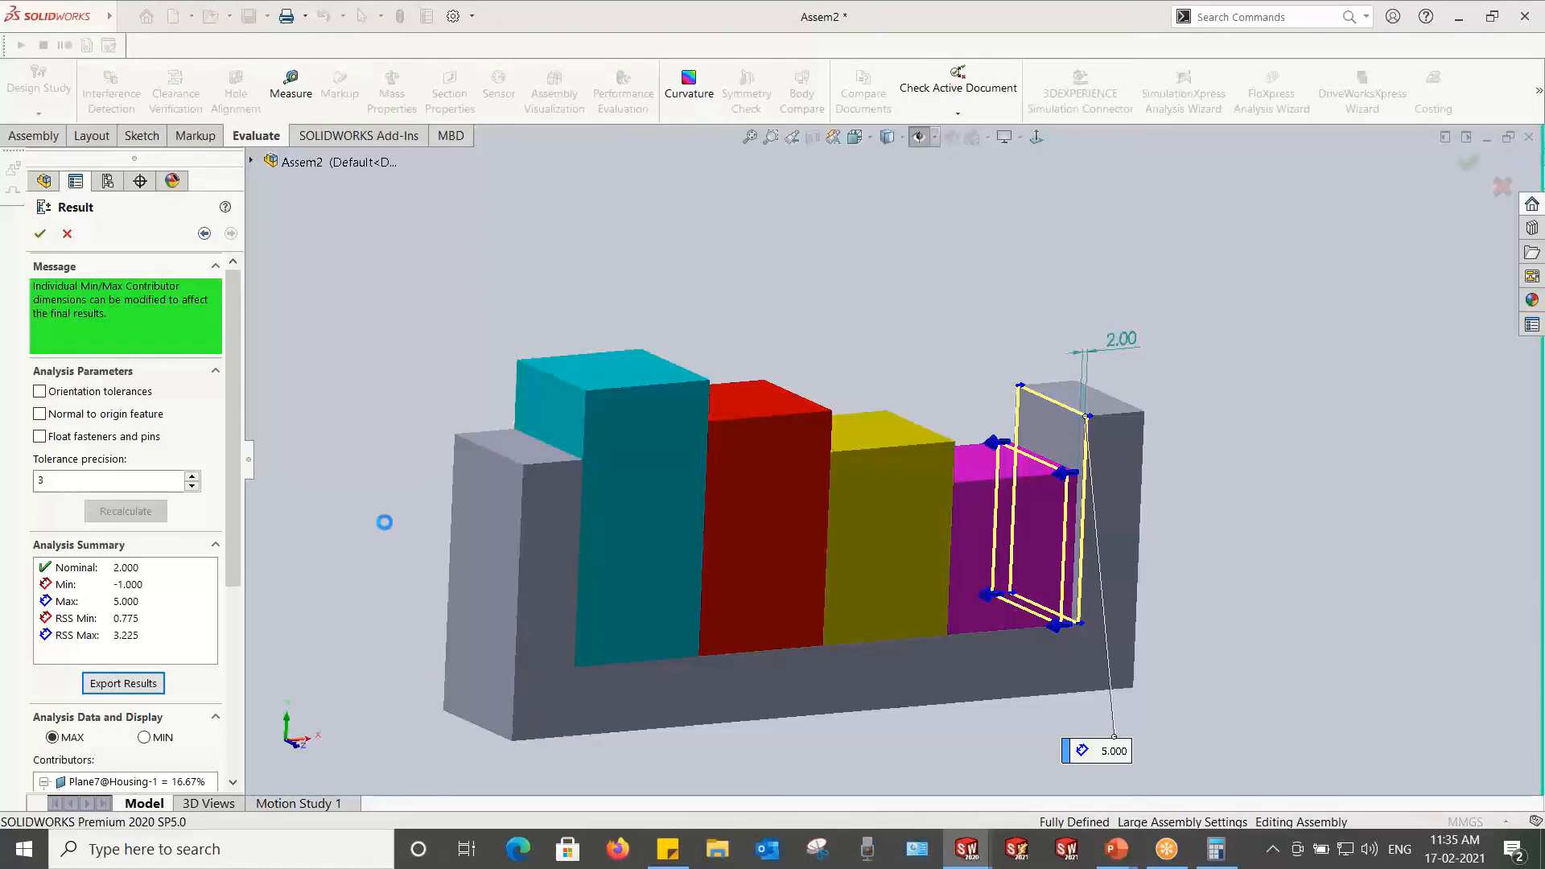
Step: Open the exported Study1 workbook from the Simple-Prismatic folder inside Stackup Analysis
key(super+e)
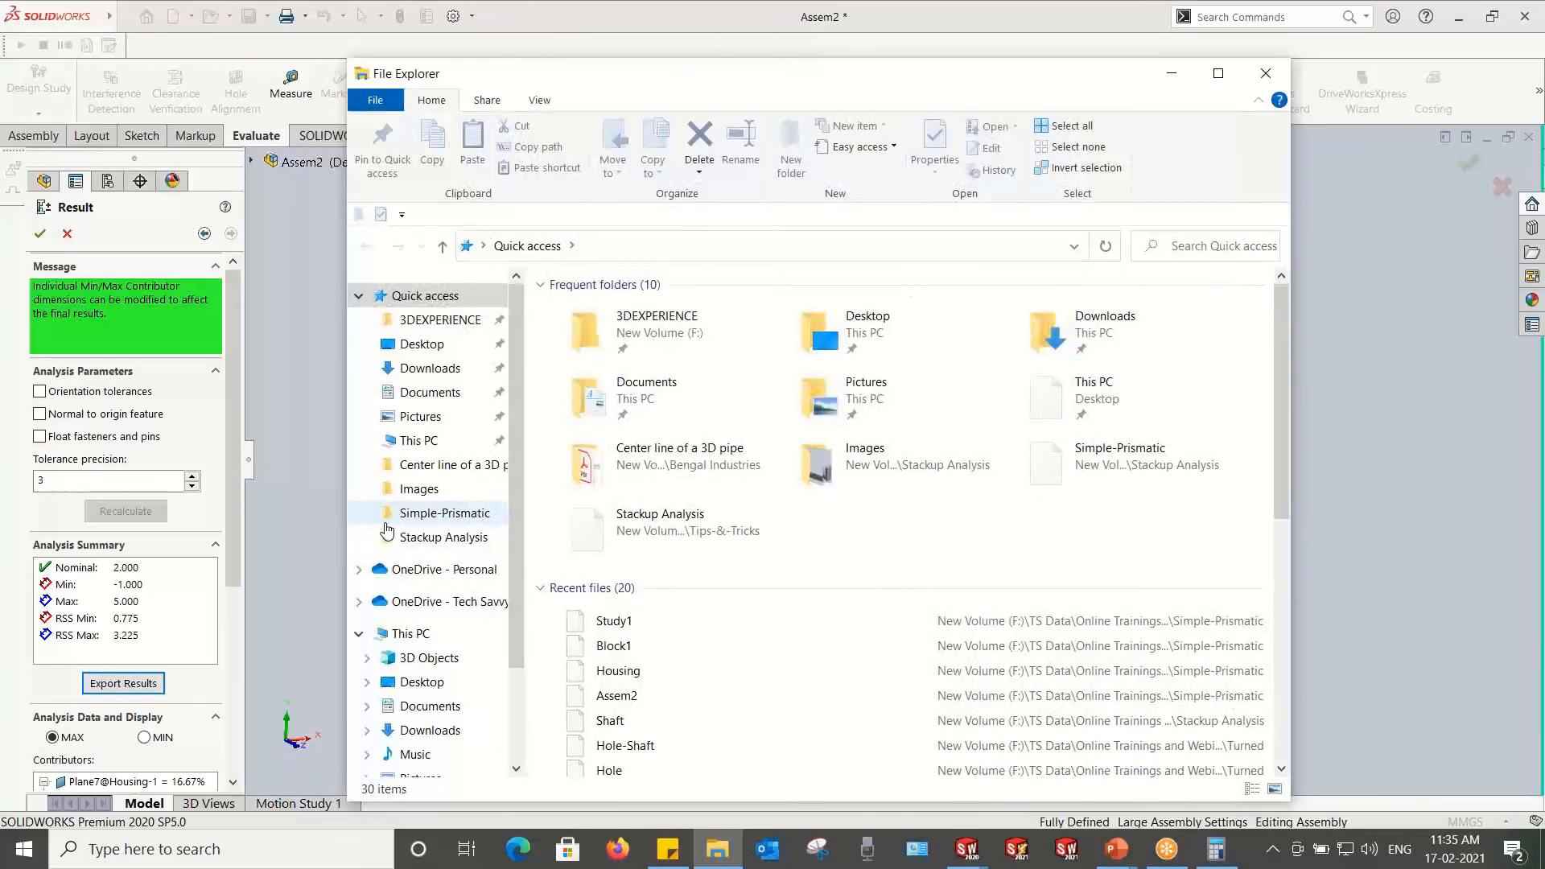
click(410, 537)
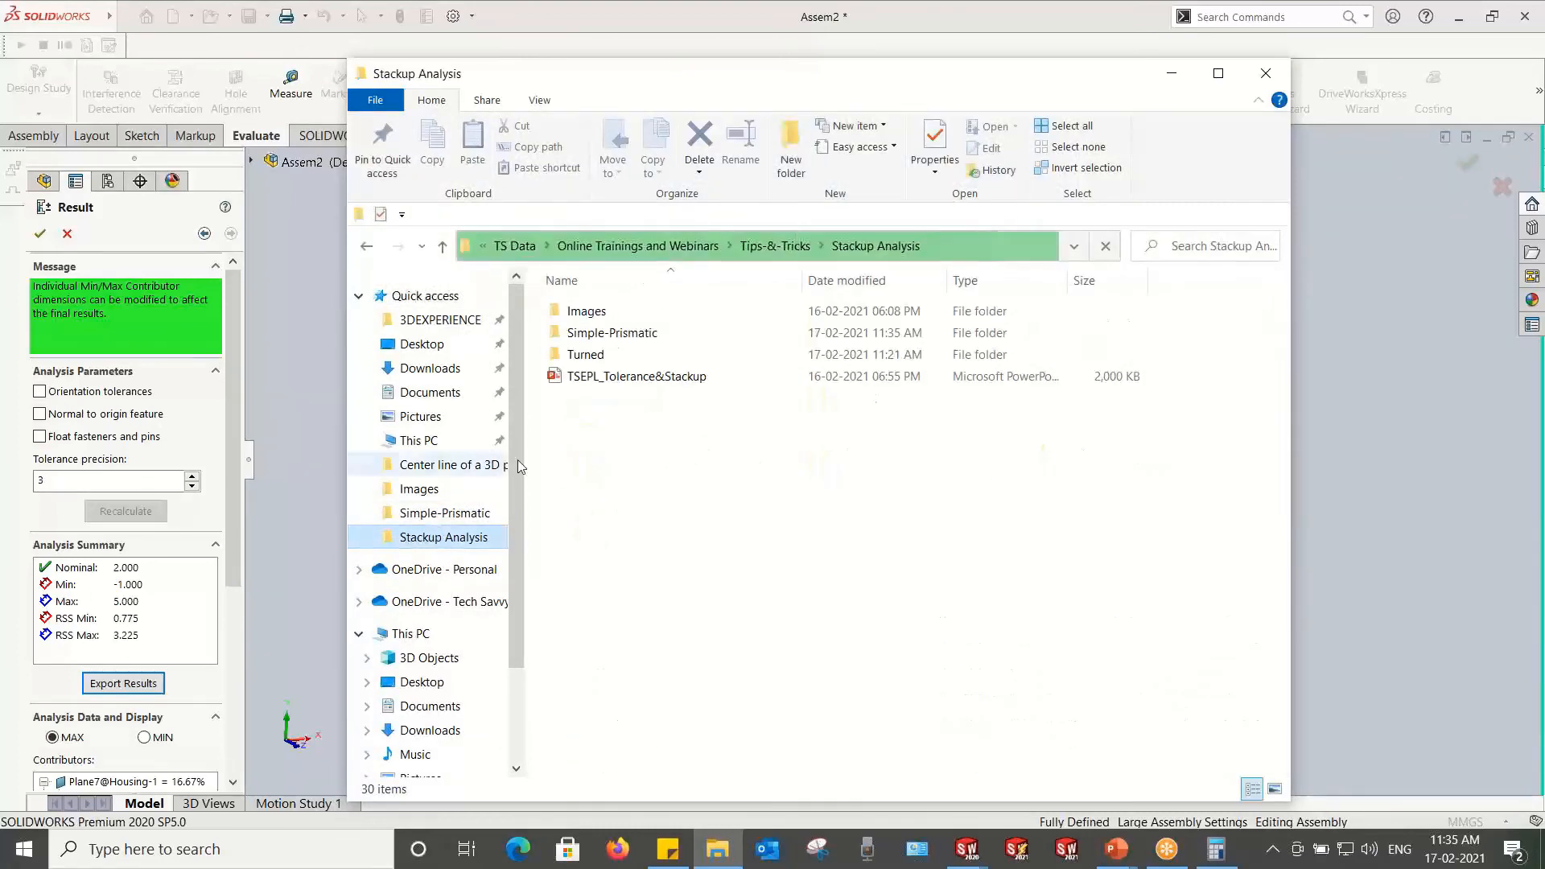
double_click(596, 332)
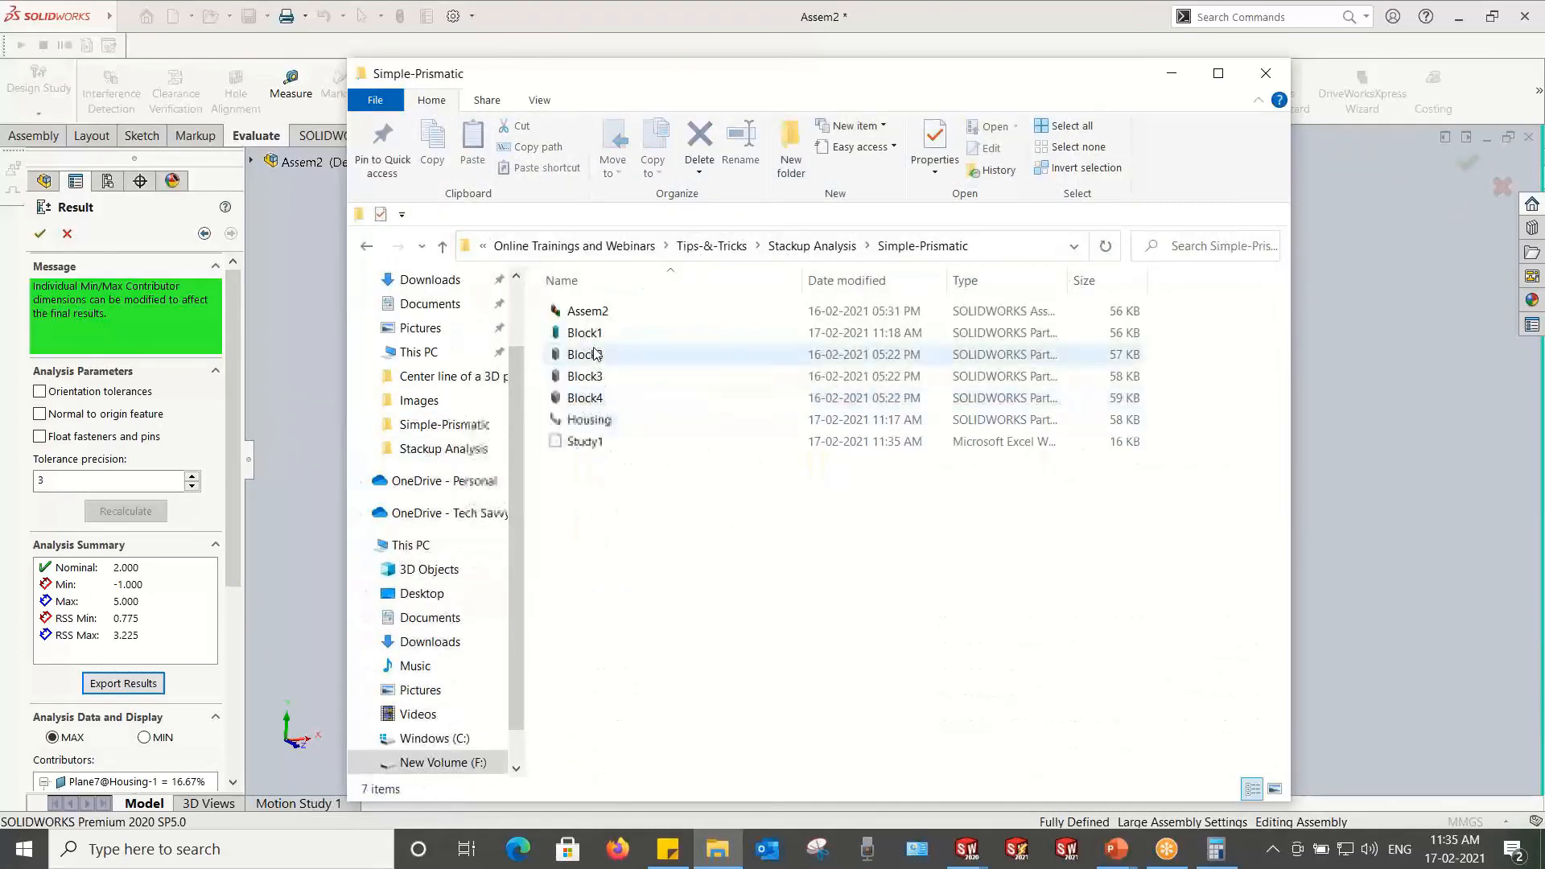
double_click(595, 442)
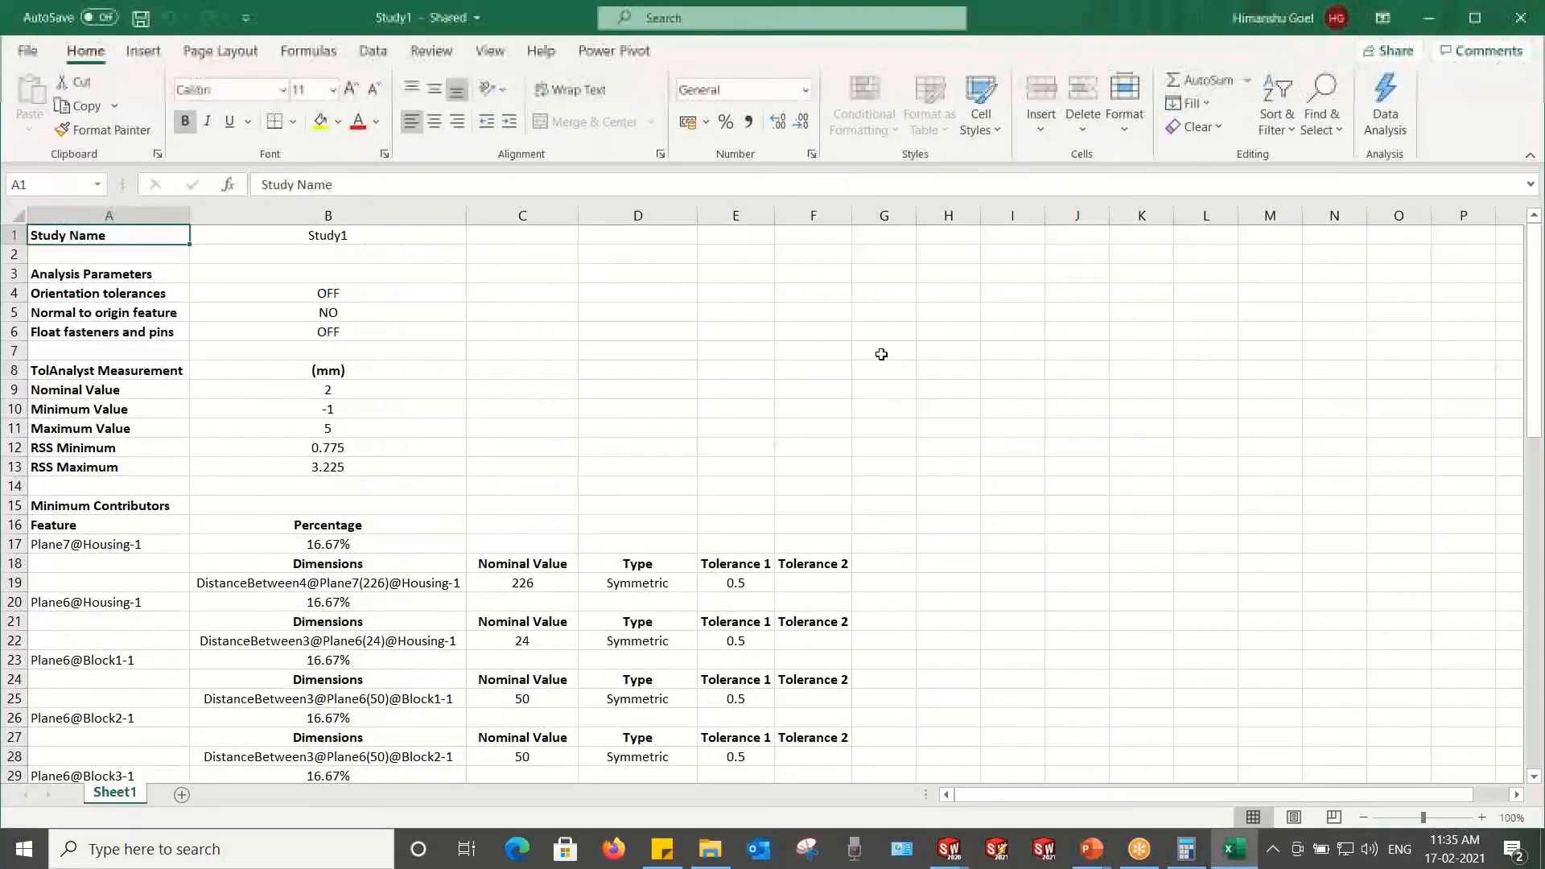
Step: Review the exported gap values, contributors and assembly constraints in the workbook, then close it and return to SOLIDWORKS
scroll(614, 635, down, 3)
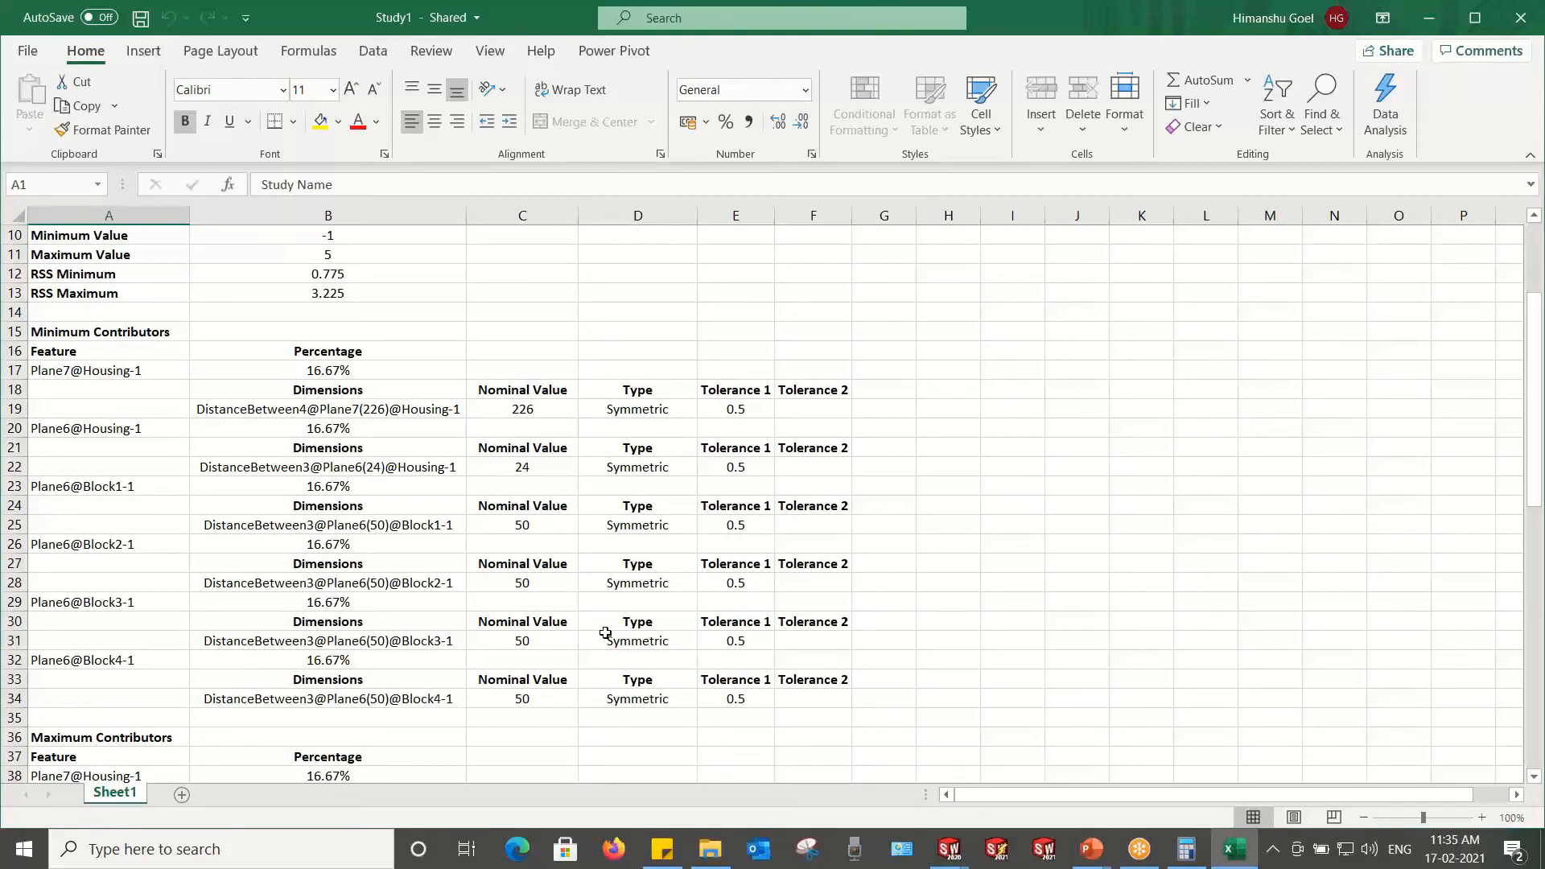
scroll(605, 633, down, 15)
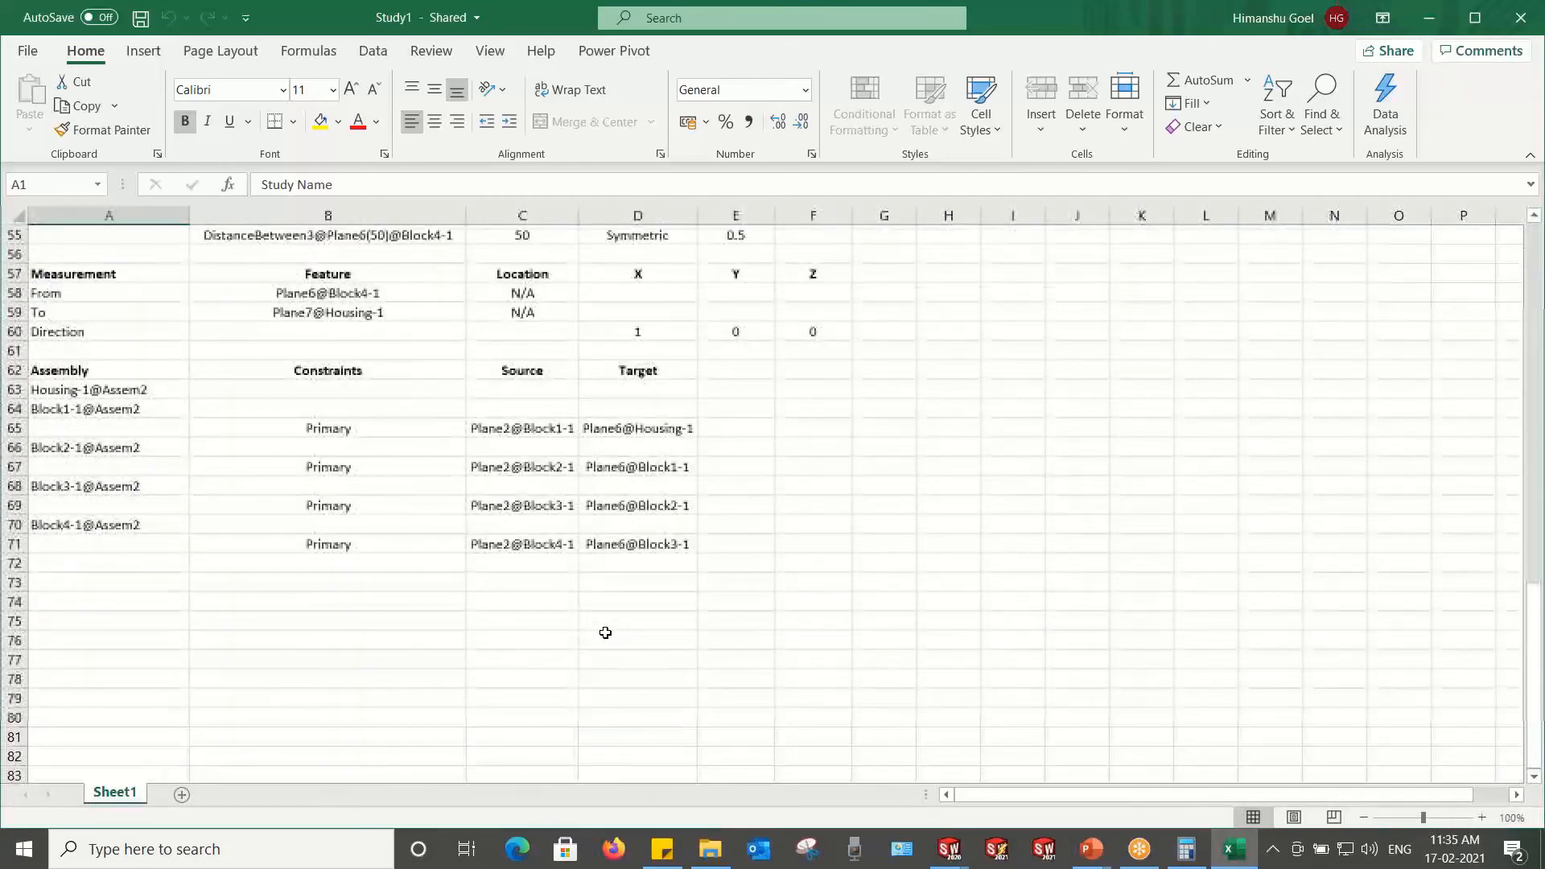
scroll(606, 633, up, 18)
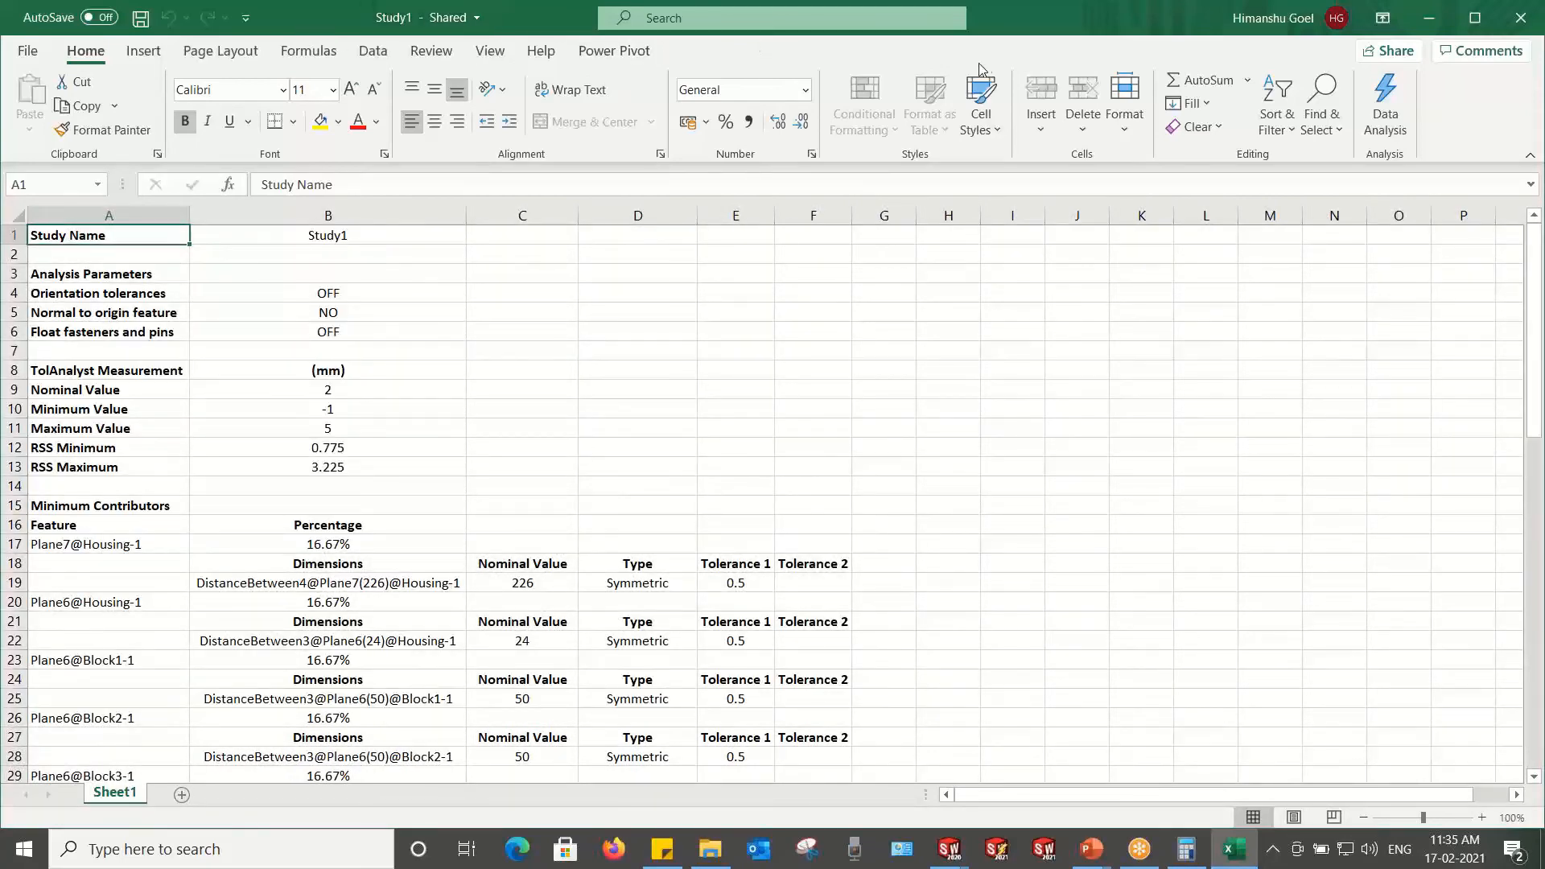
drag(1048, 30, 1011, 145)
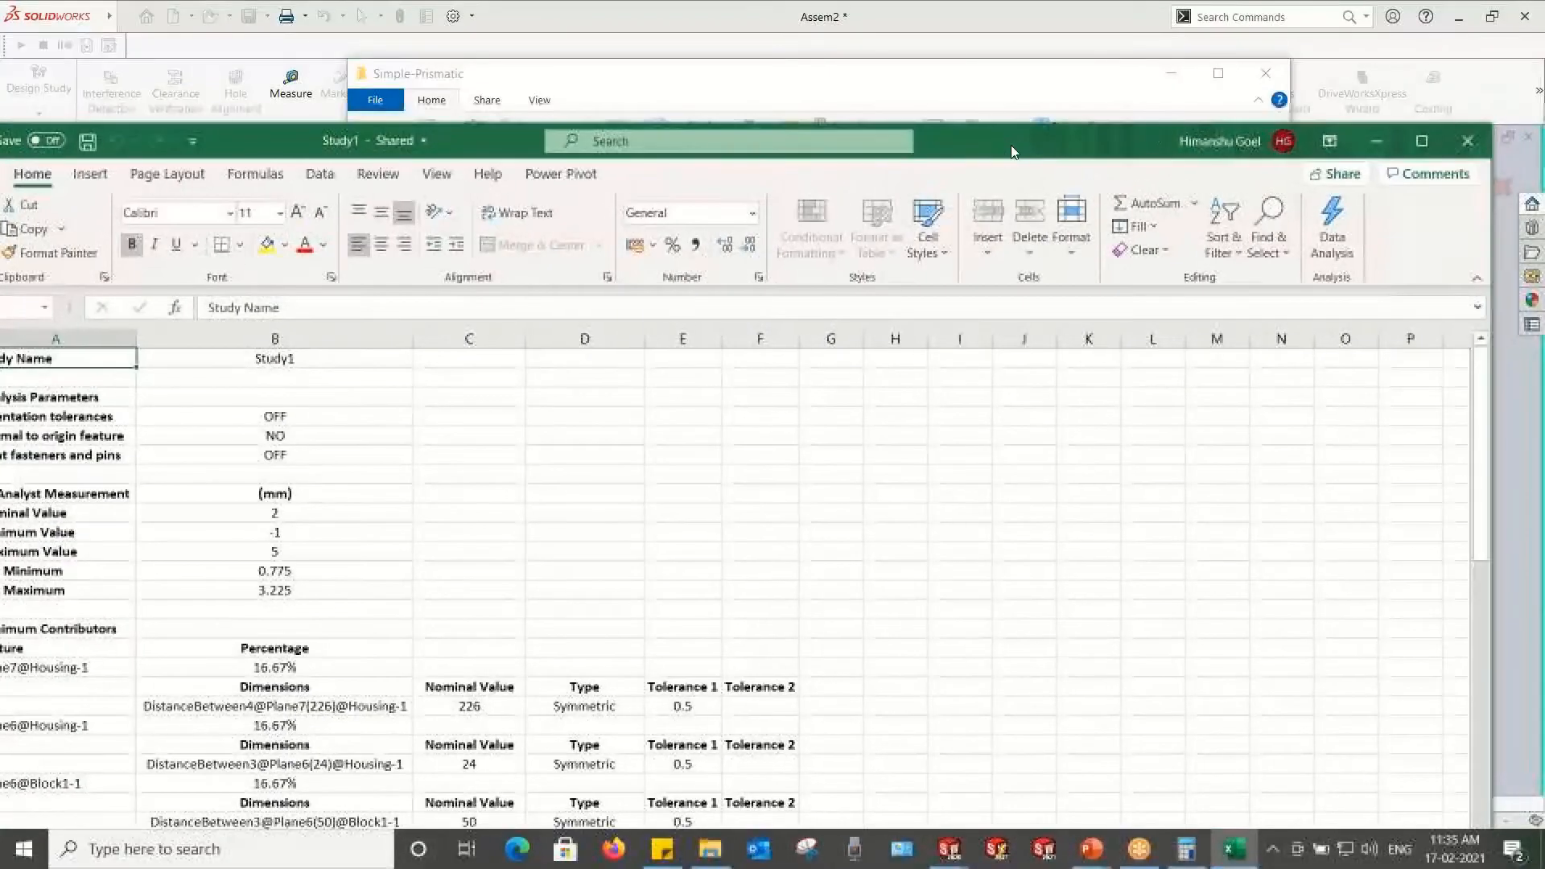
click(1461, 140)
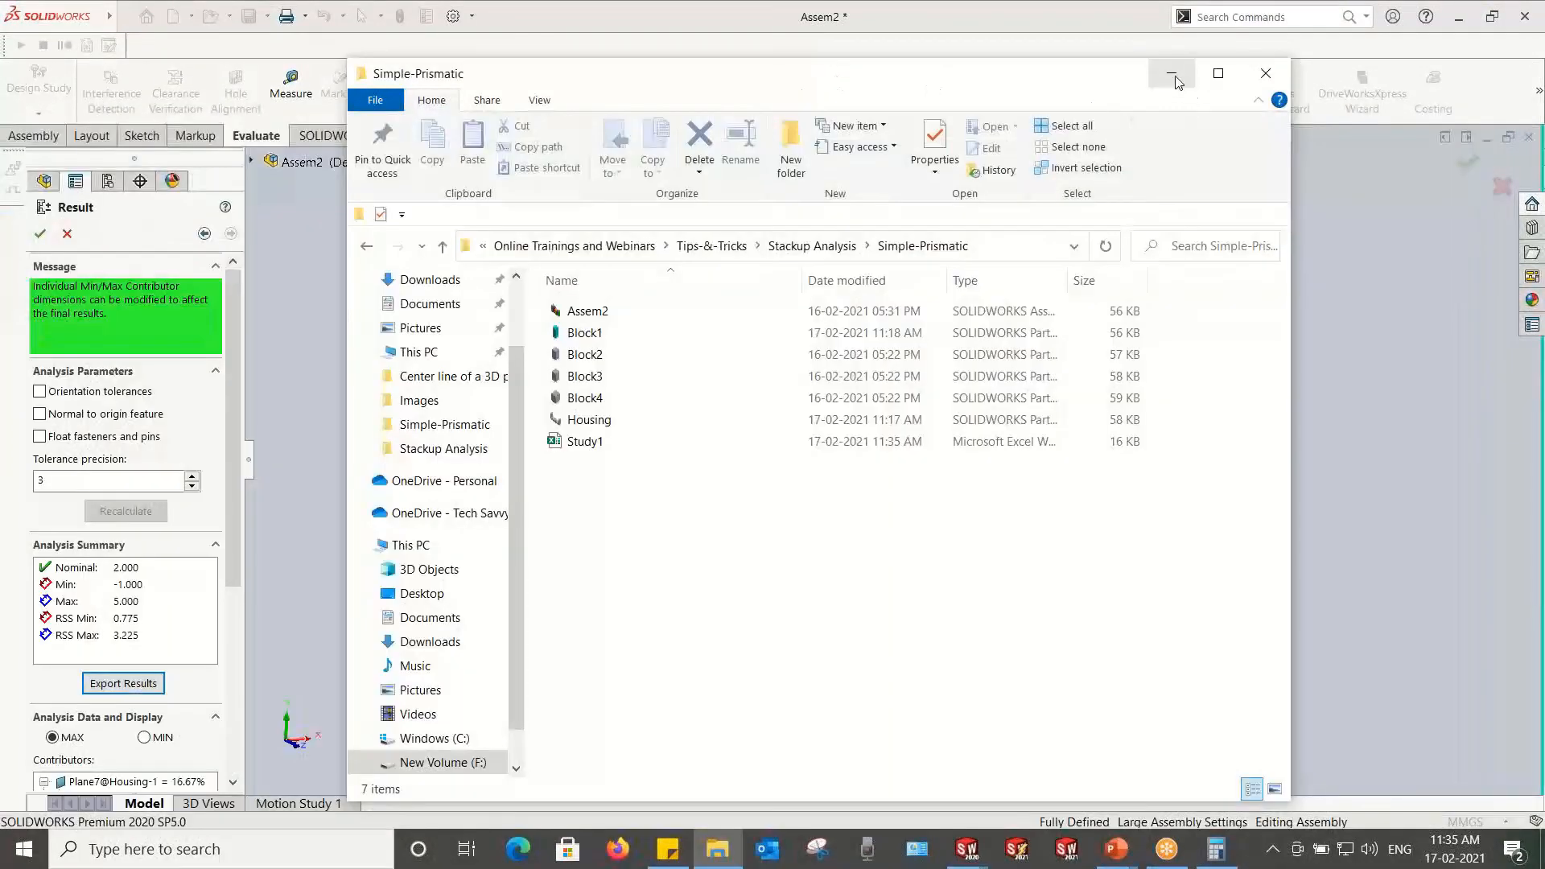
click(1171, 73)
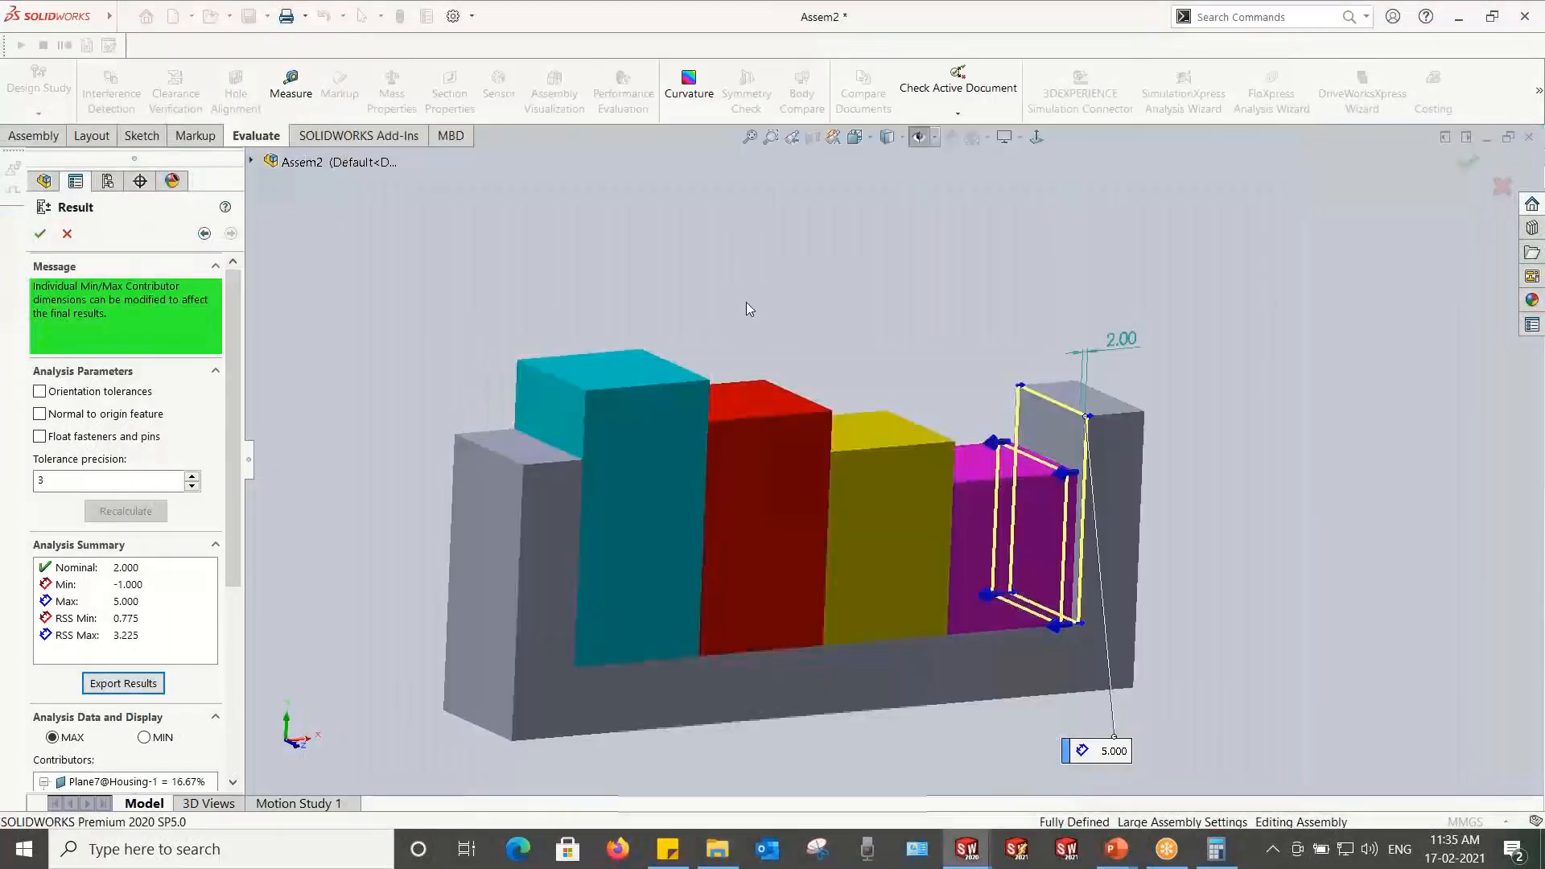
Step: Accept the Study1 results and open the Housing component as its own part
click(40, 235)
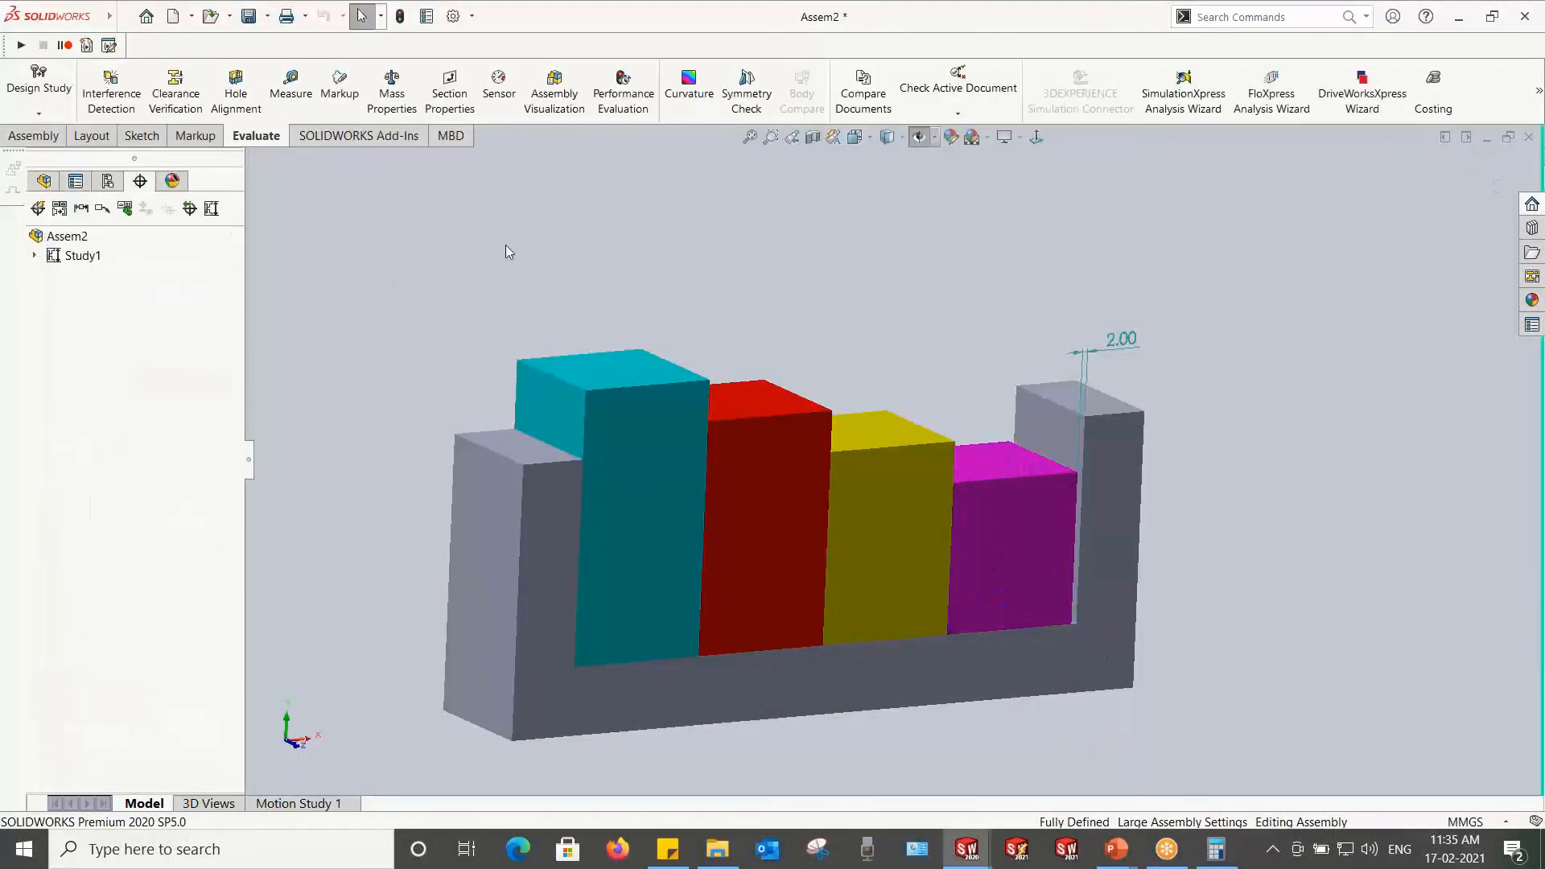
right_click(547, 584)
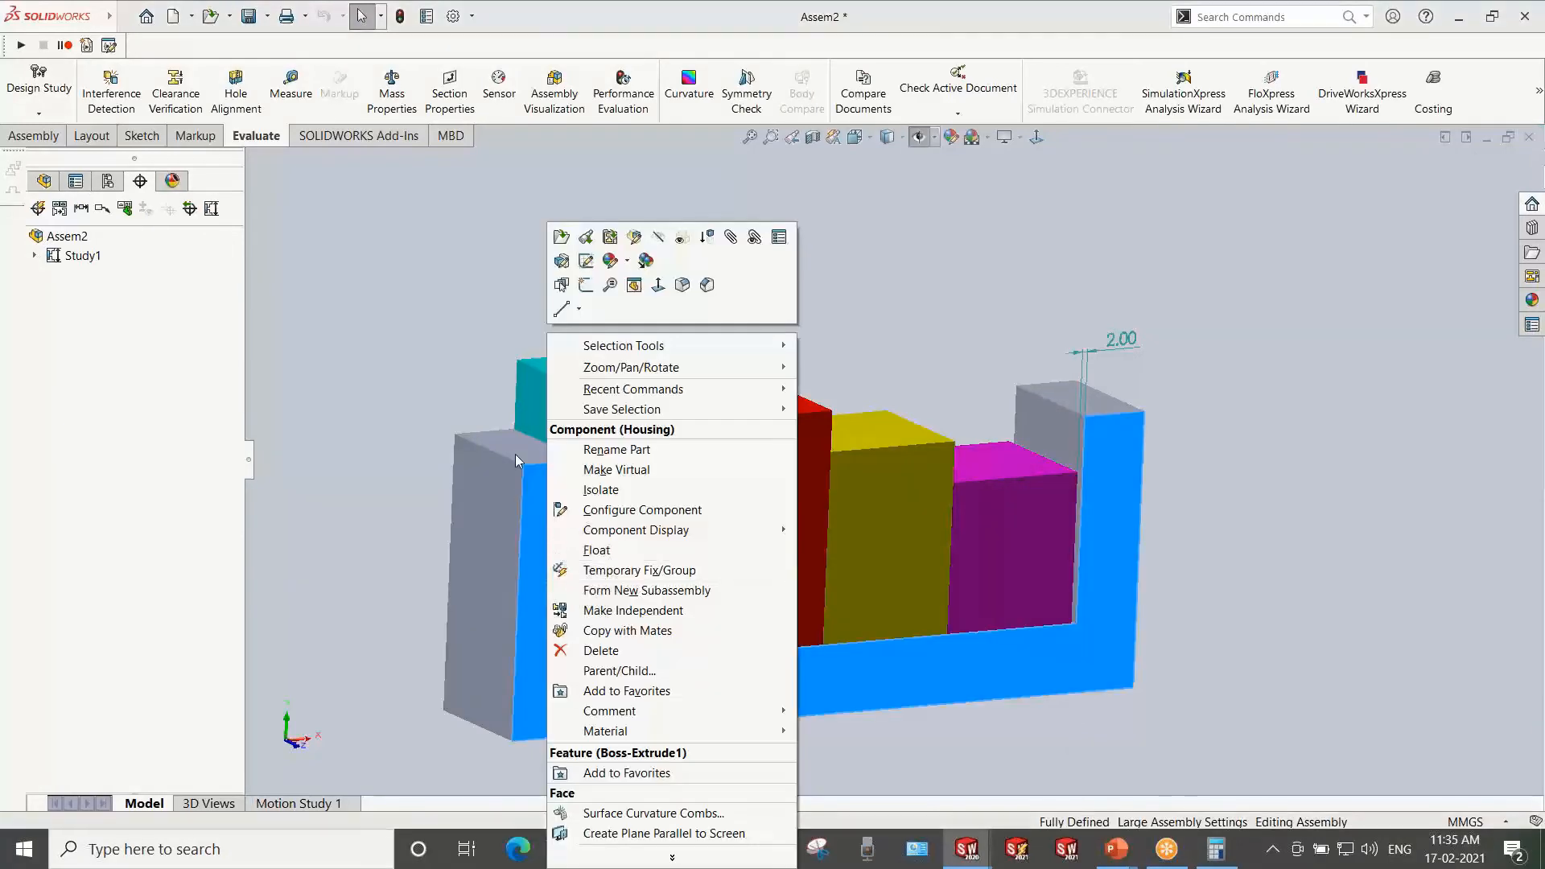
click(556, 237)
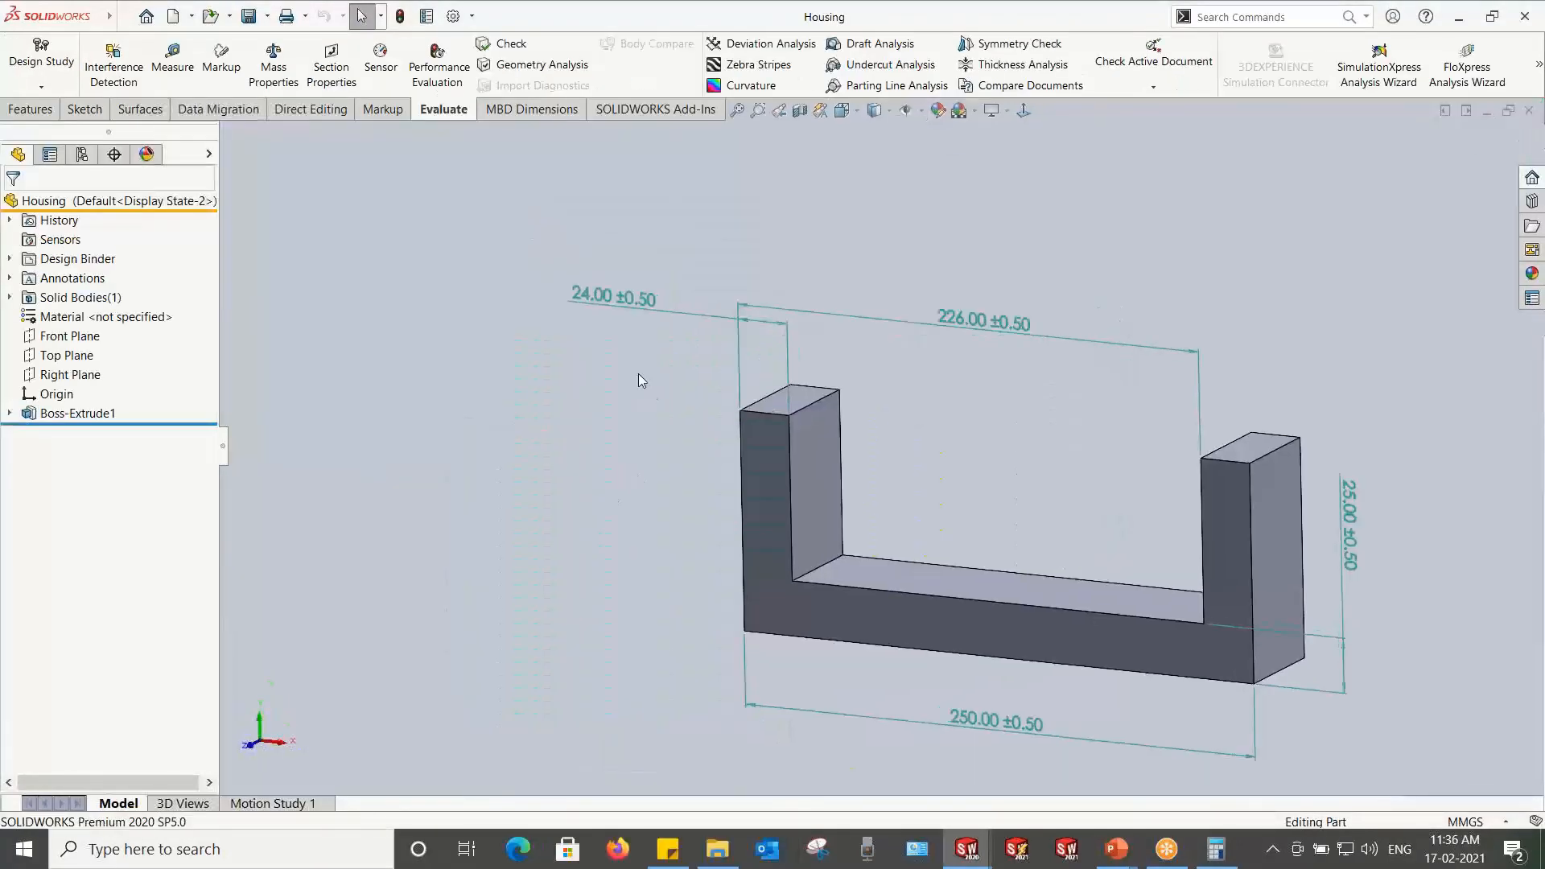
Step: Change the Housing's 24 mm wall dimension to a bilateral tolerance with an upper variation of 0.25 mm
click(616, 299)
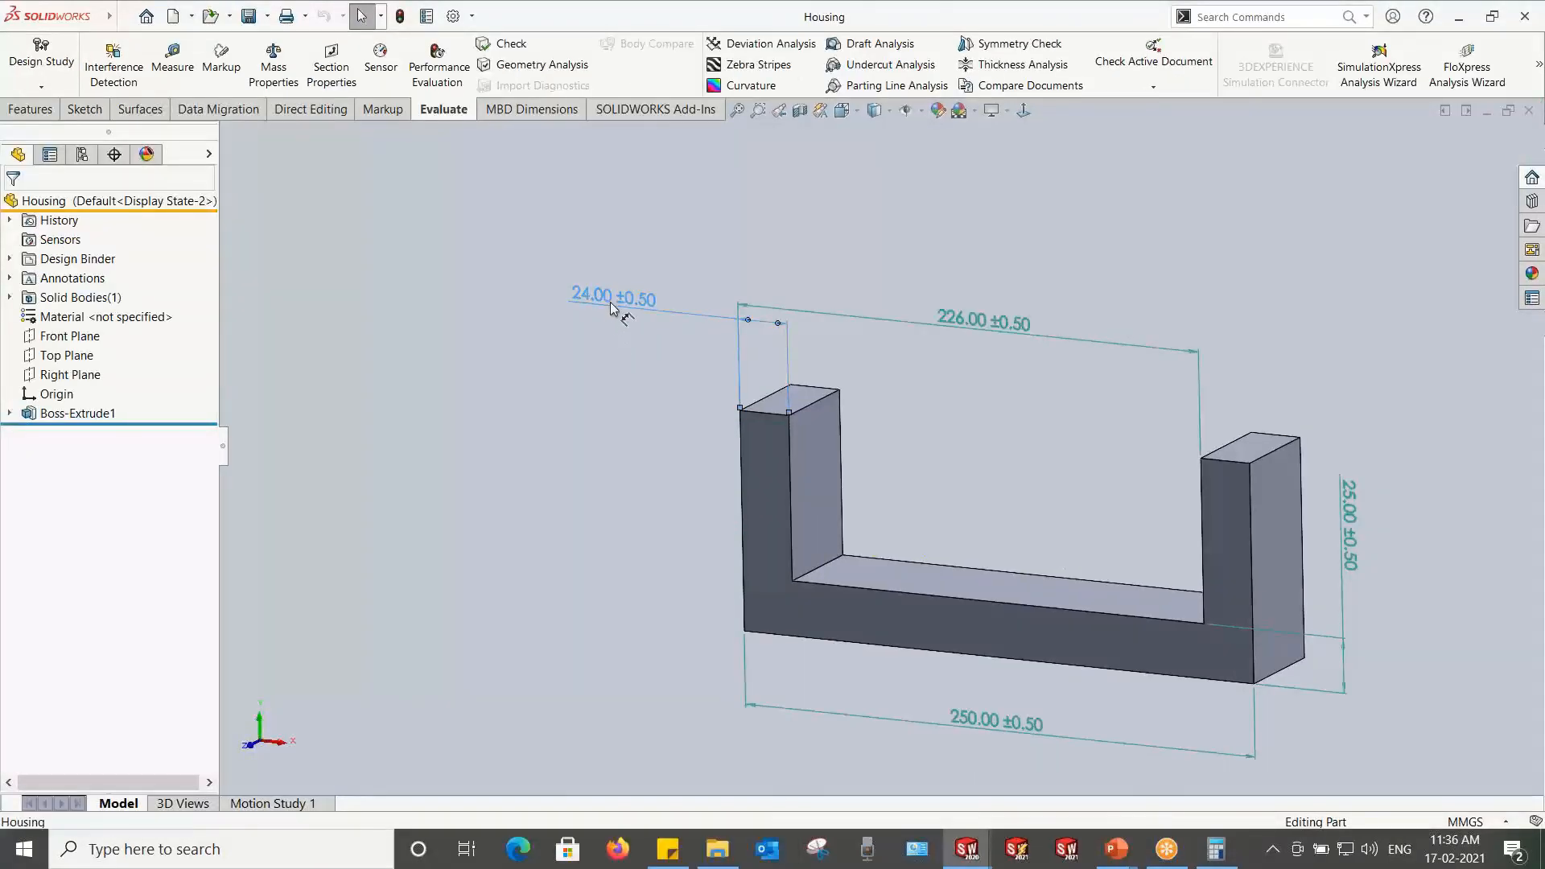
click(83, 155)
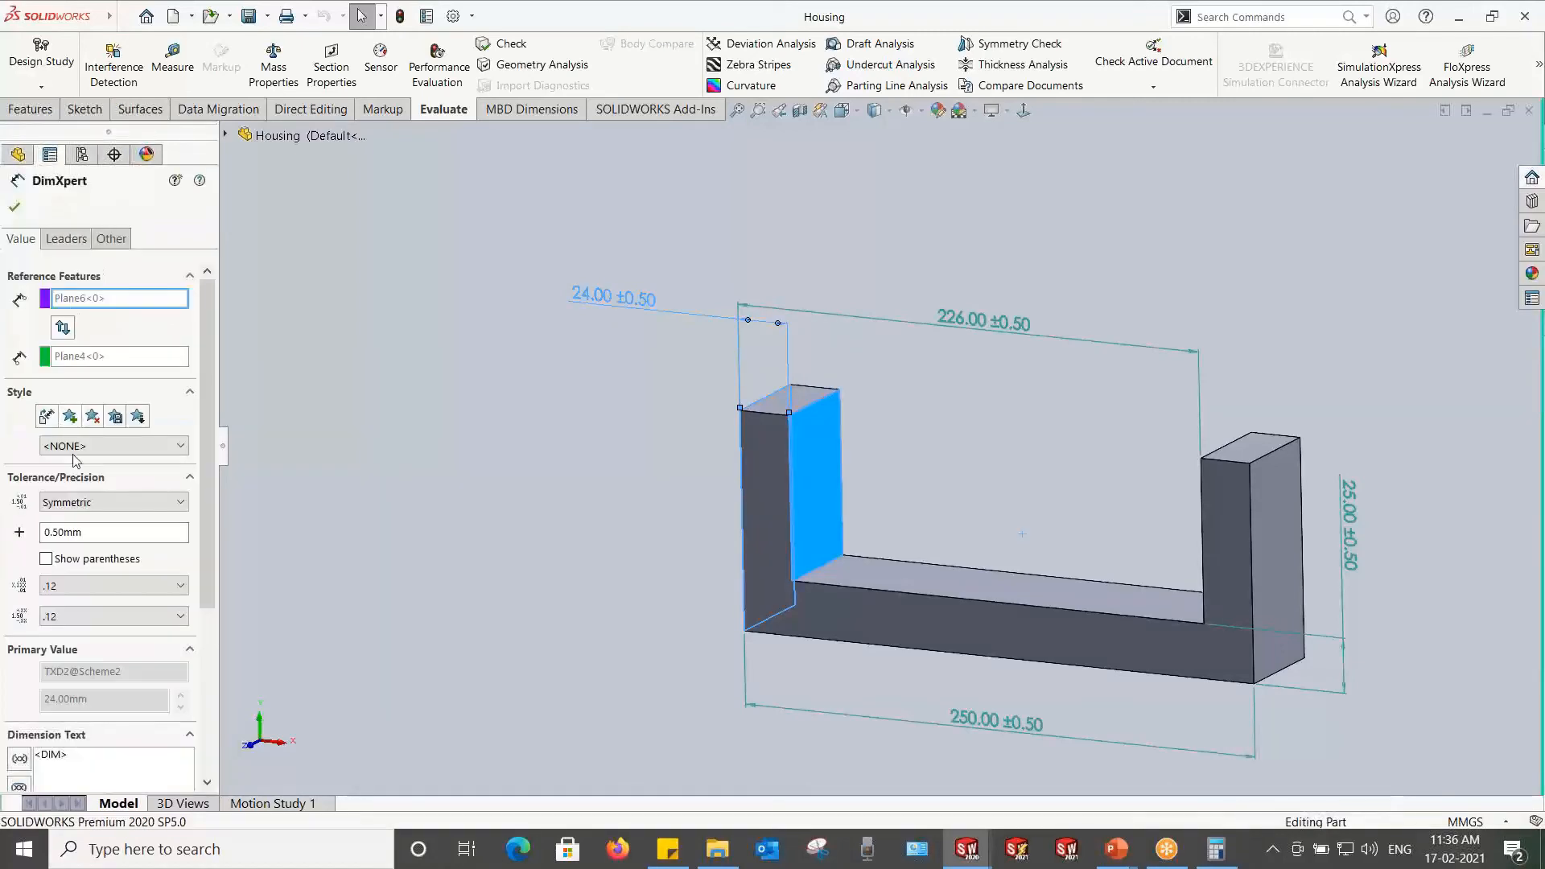
click(87, 505)
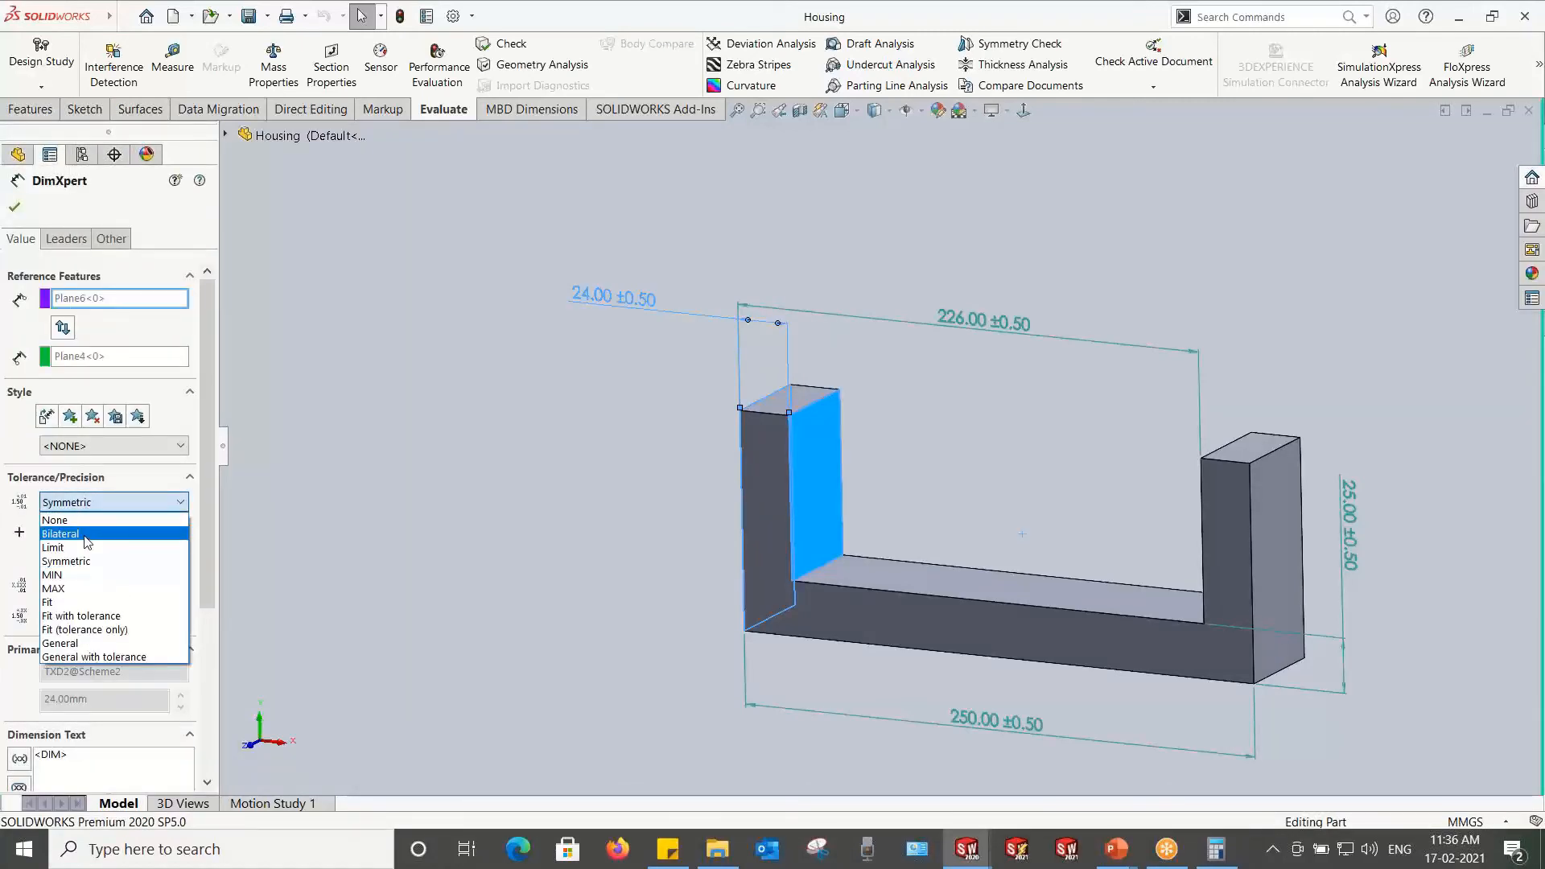
click(85, 536)
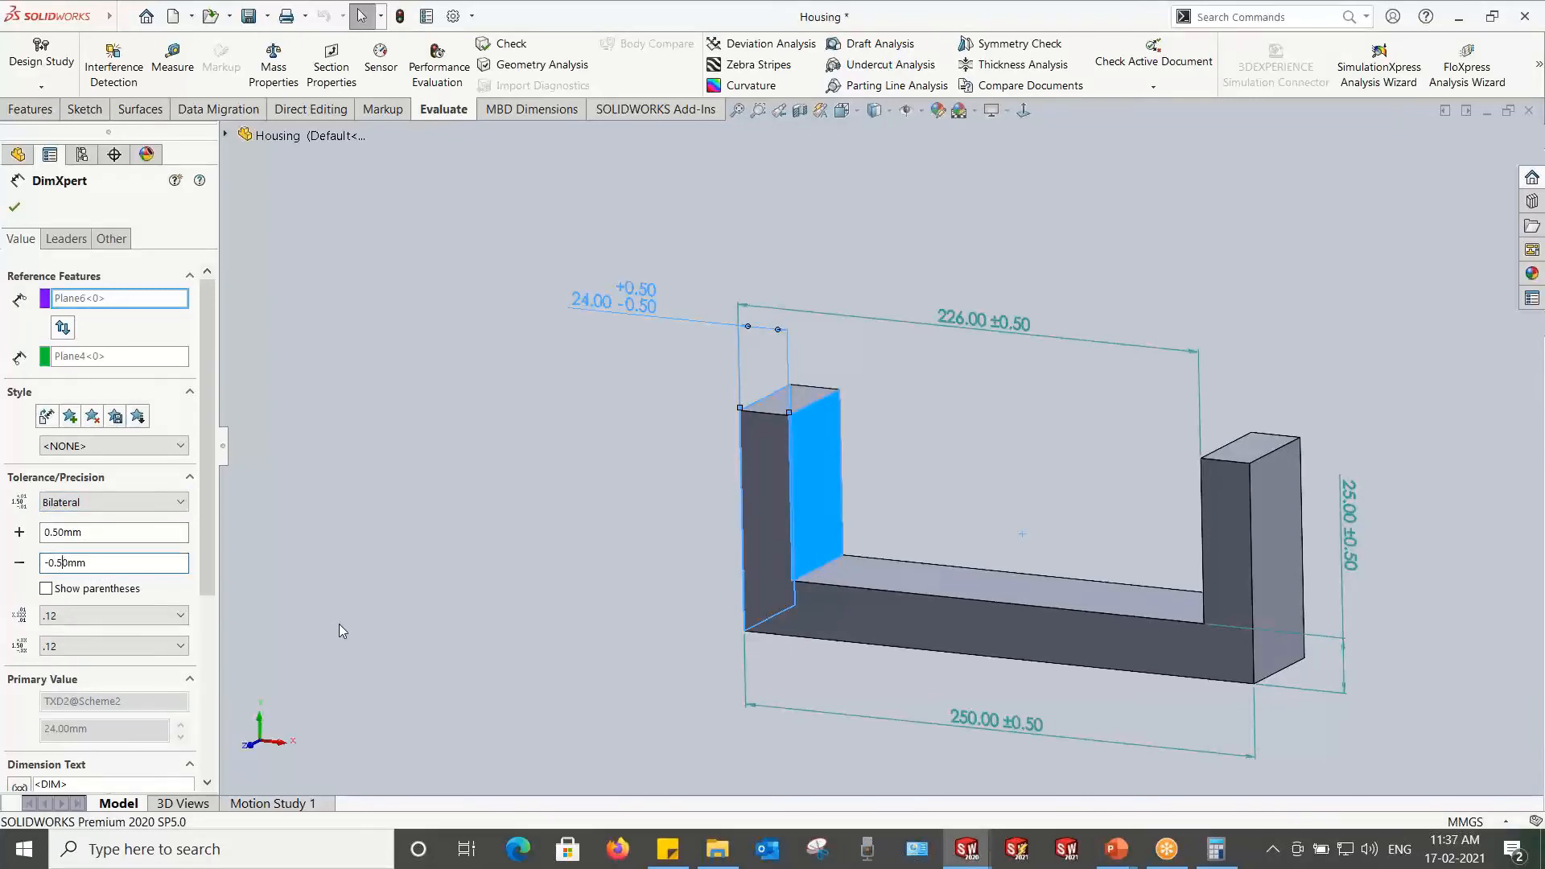
click(63, 534)
key(BackSpace)
key(BackSpace)
text(25)
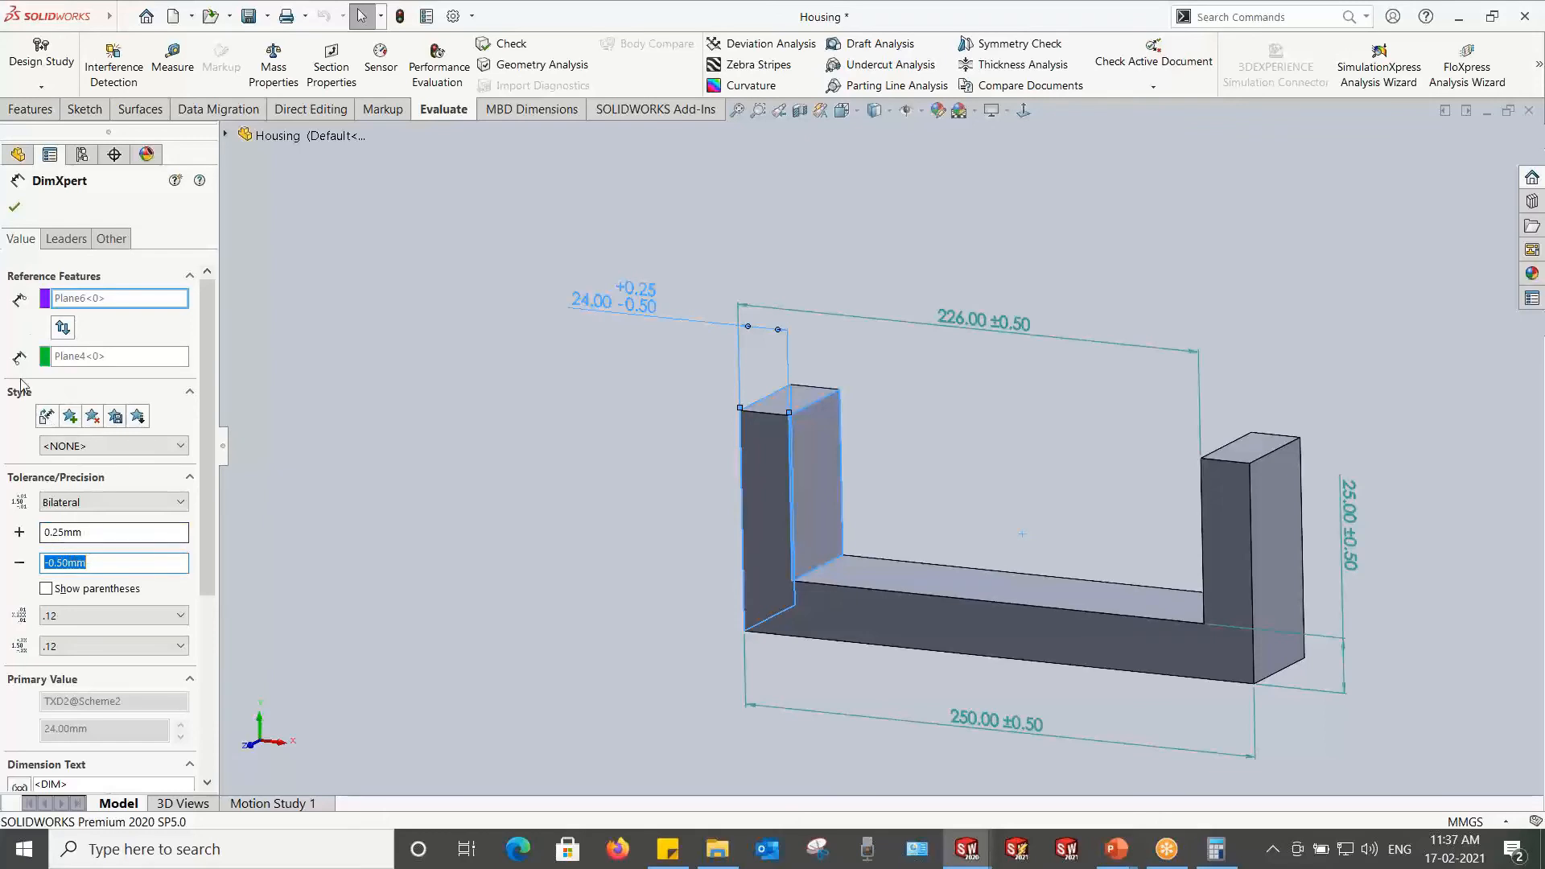
click(15, 207)
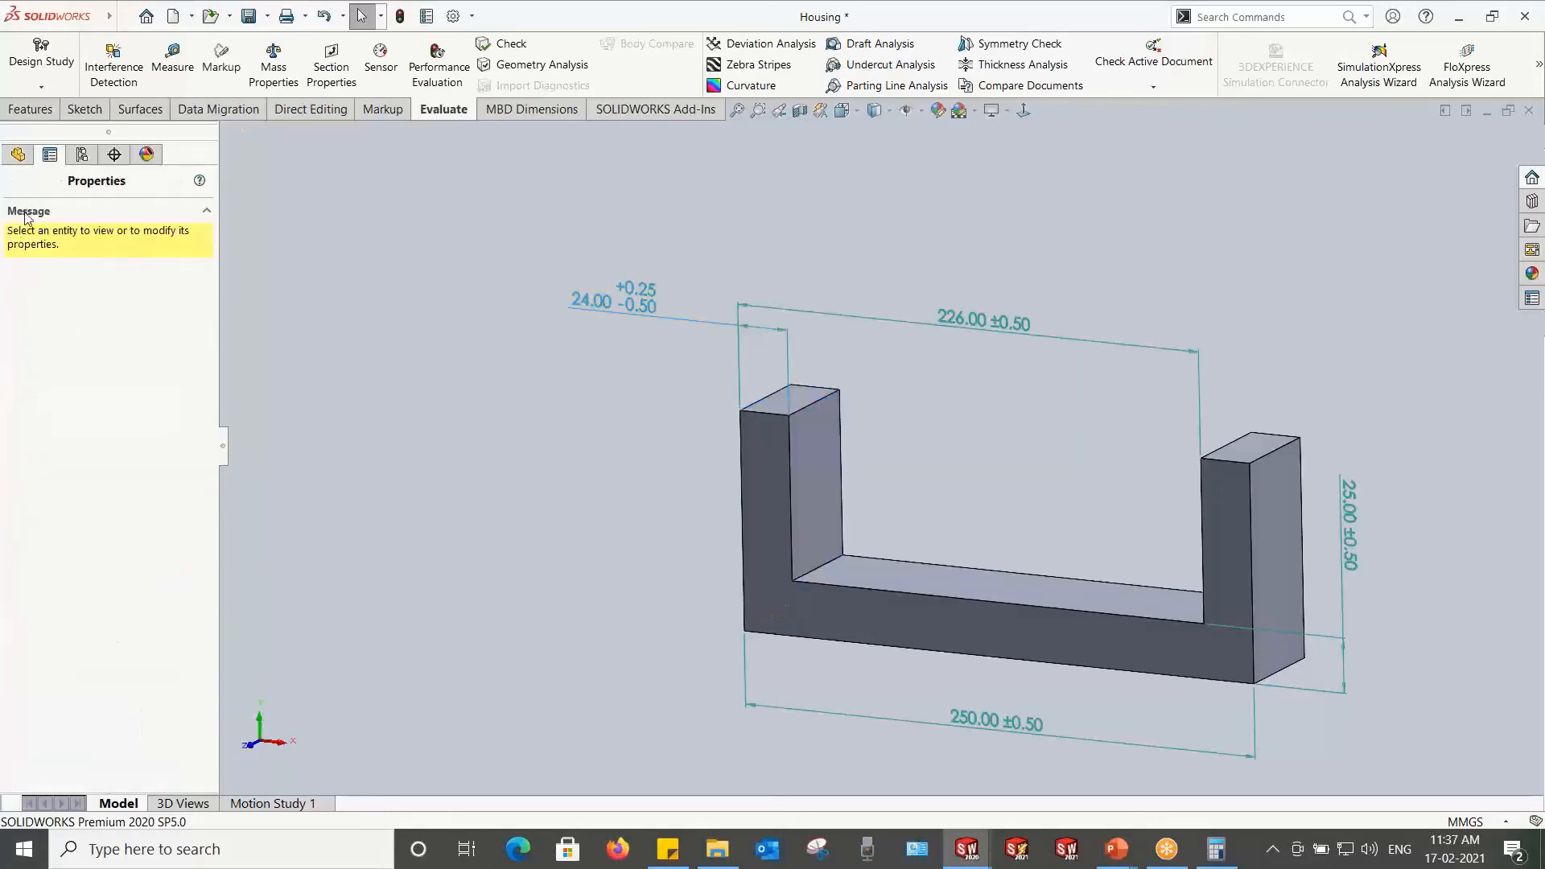
Step: Change the Housing's 226 mm dimension to a bilateral tolerance with a lower variation of -0.25 mm
click(1000, 336)
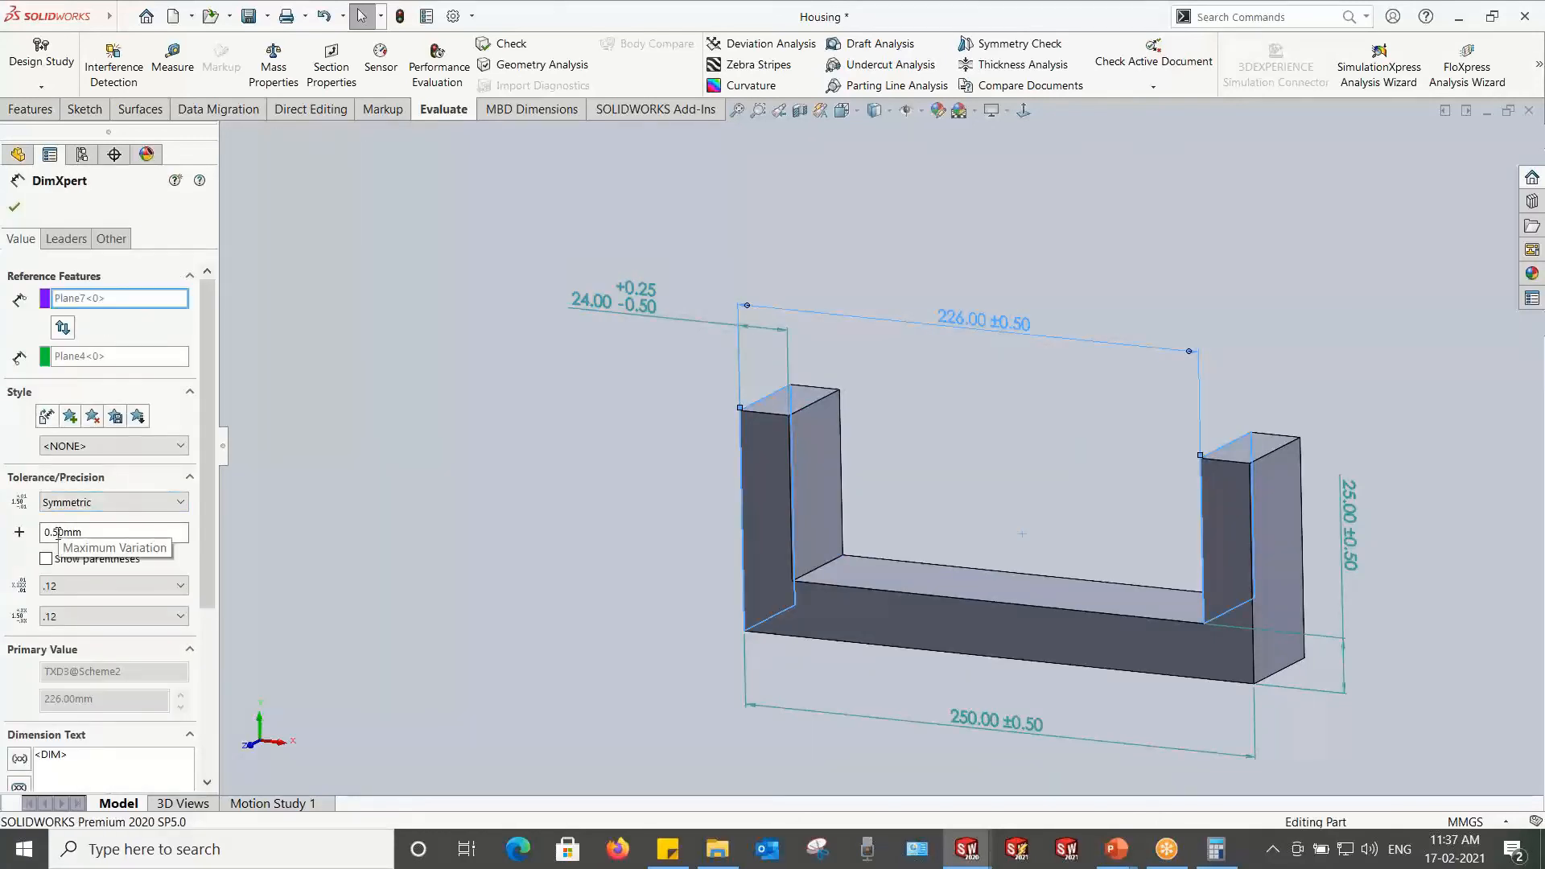
click(76, 502)
click(74, 541)
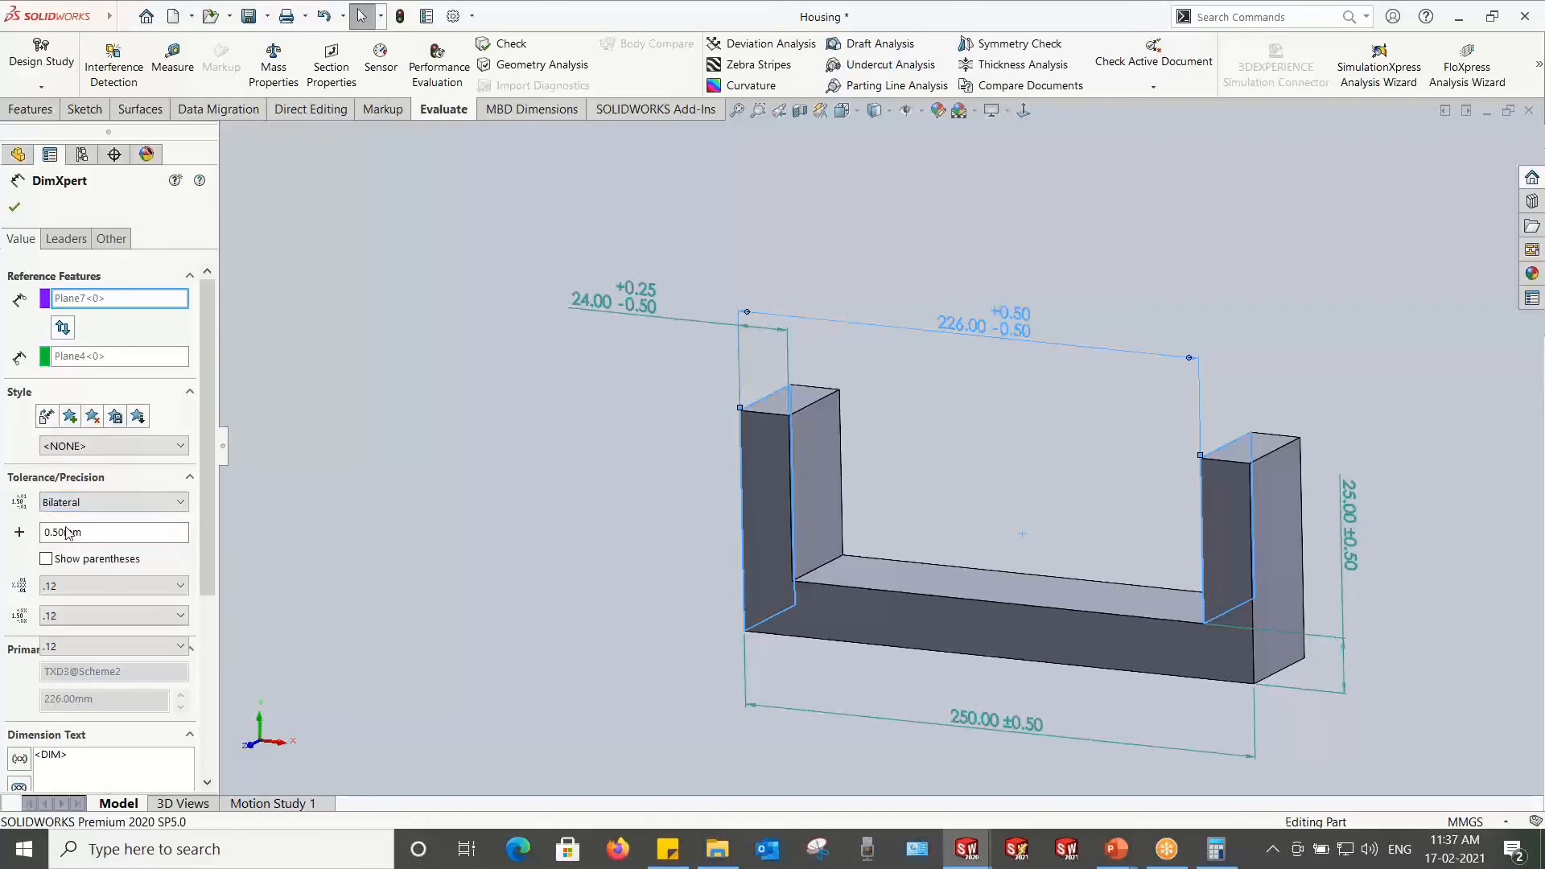
click(59, 532)
click(66, 564)
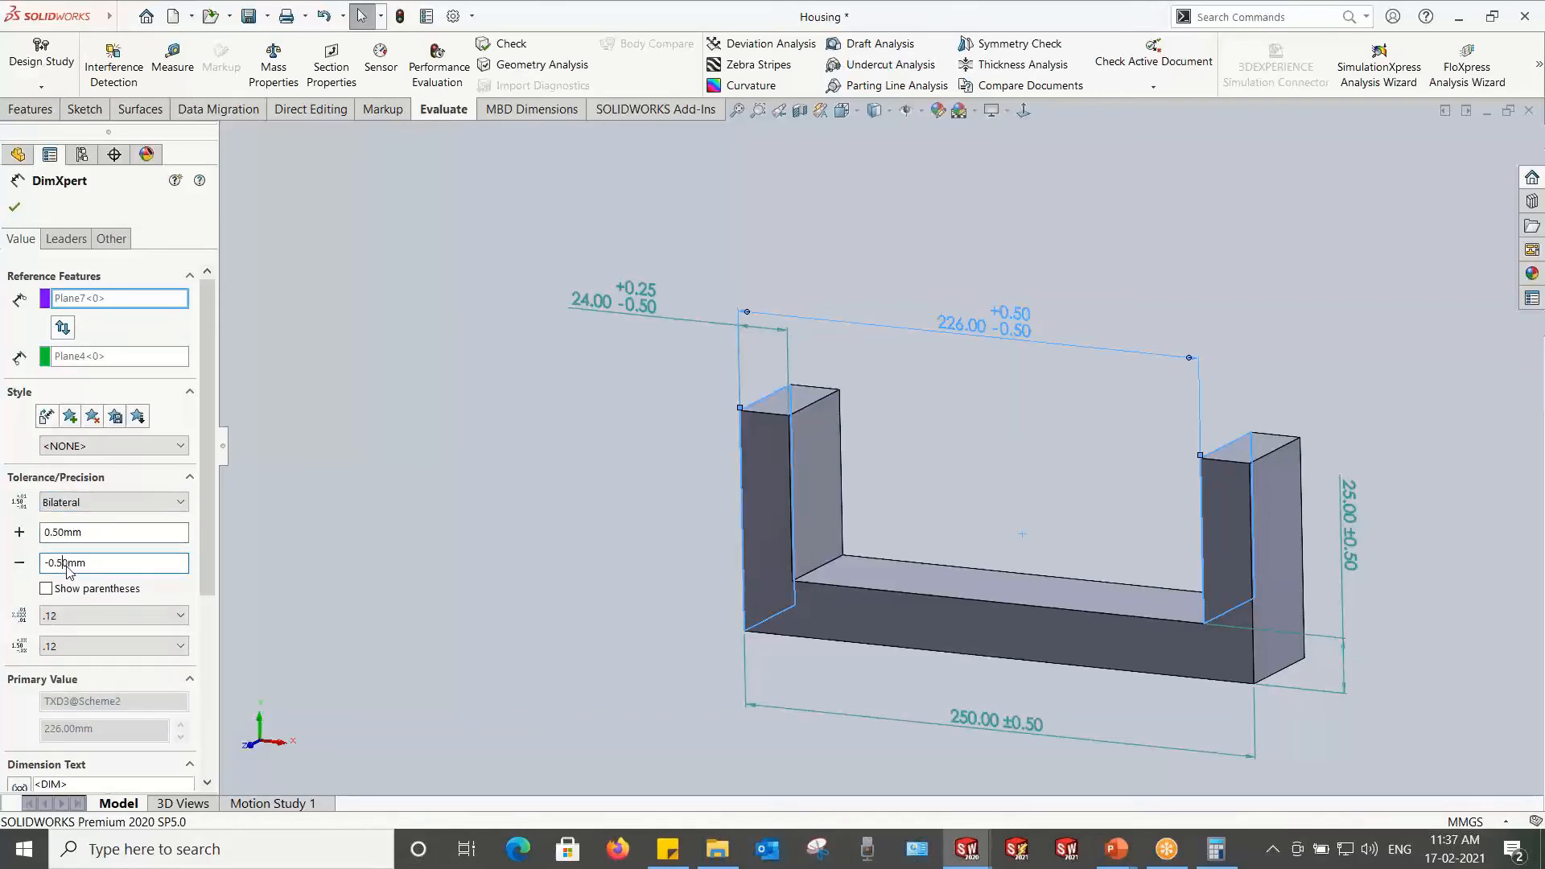
key(BackSpace)
key(Delete)
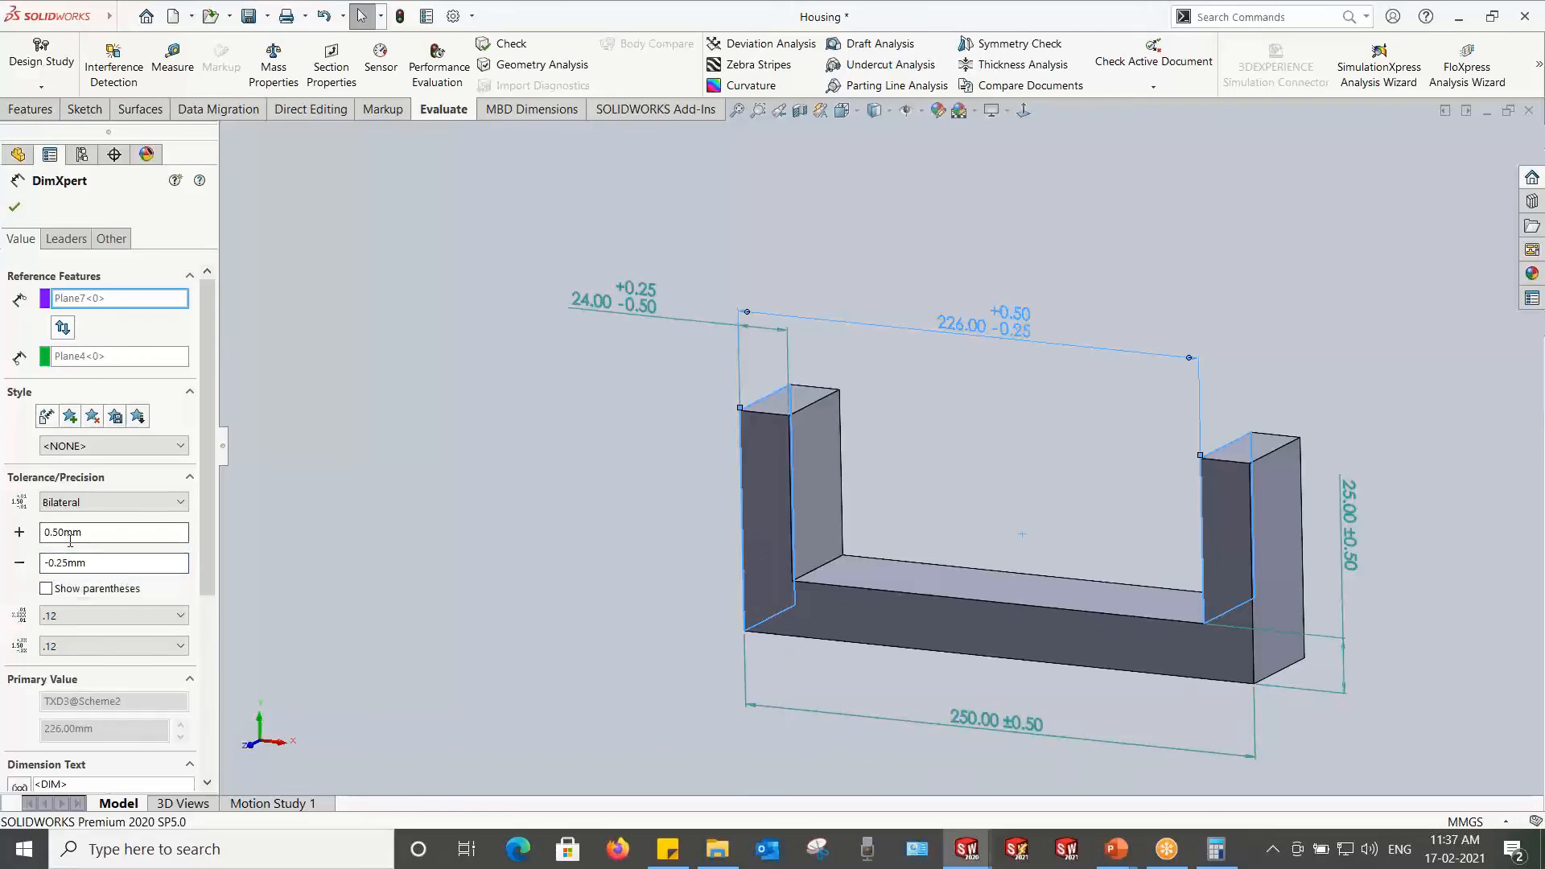
Step: Accept the bilateral tolerance, save the Housing part and switch back to the Assem2 assembly
click(12, 208)
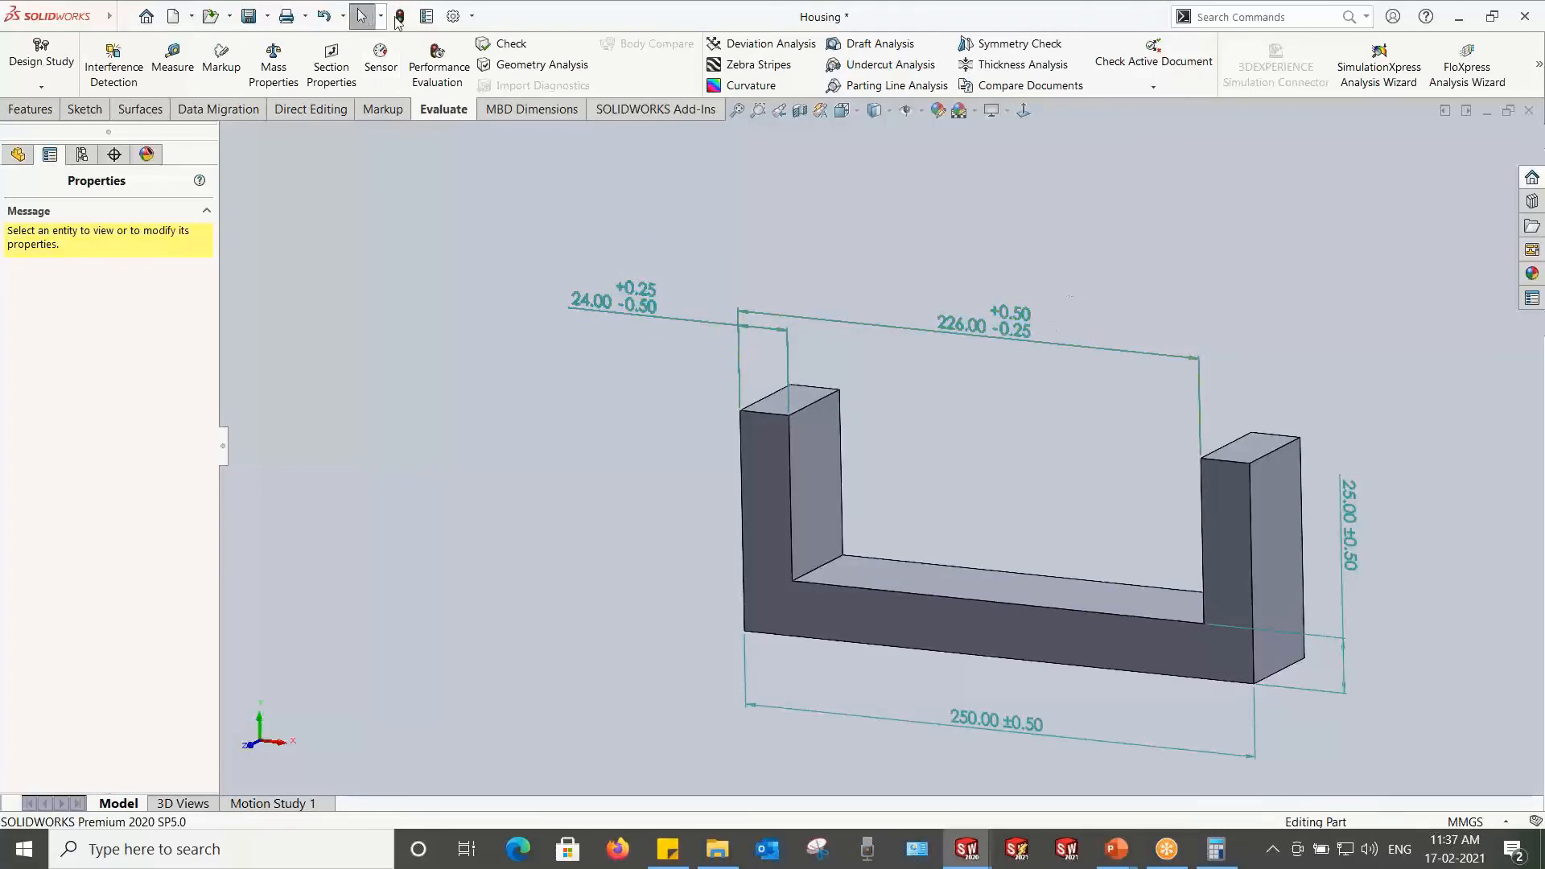
key(ctrl+s)
key(ctrl+Tab)
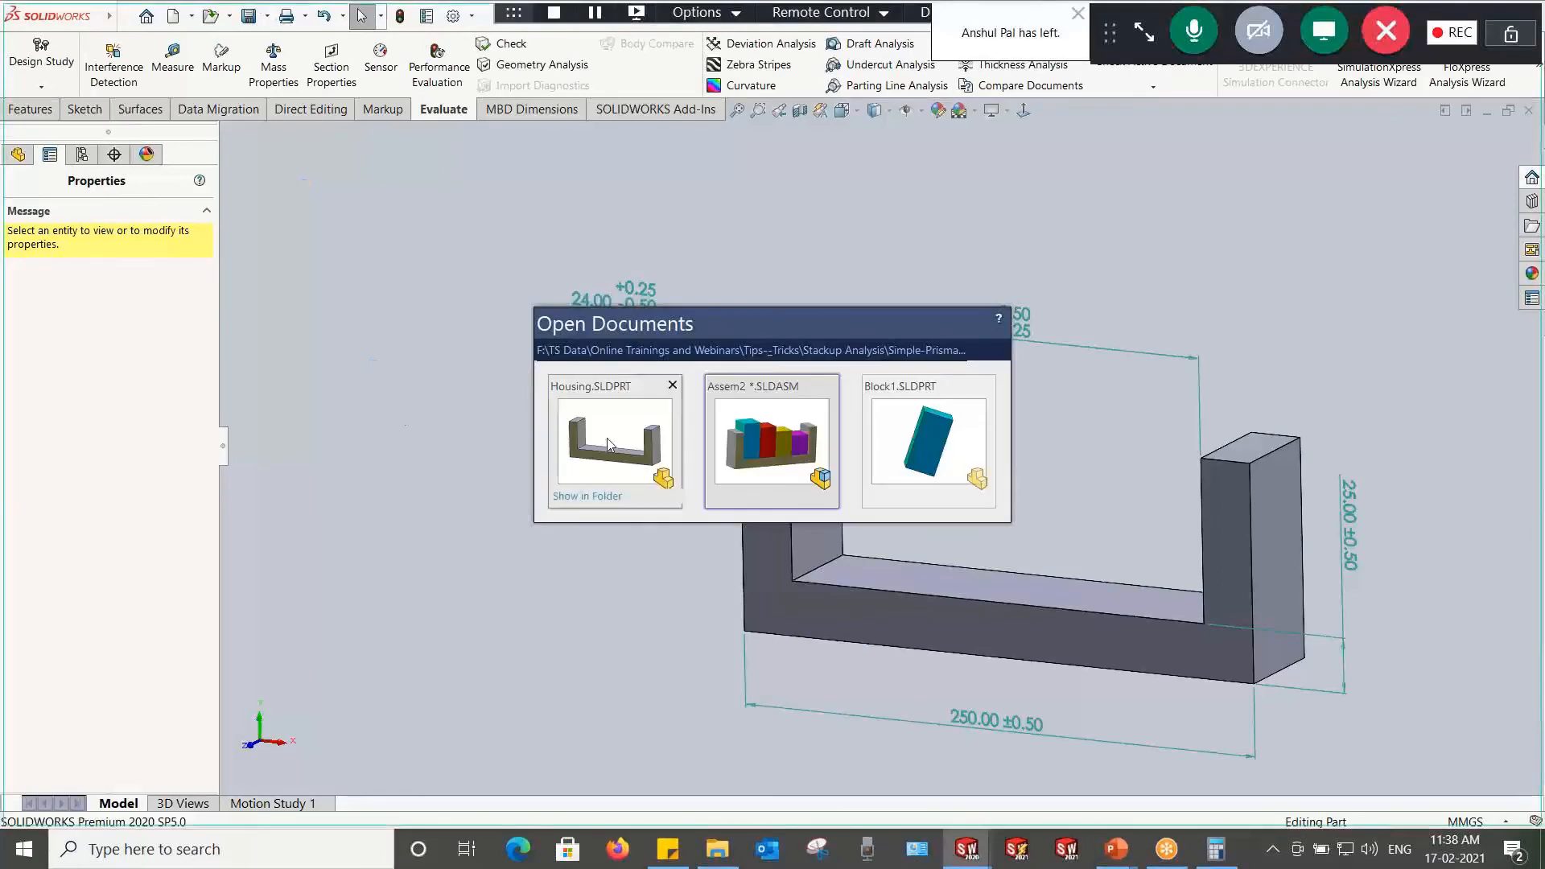
key(ctrl+Tab)
Step: Reopen Study1 to check the gap's minimum and maximum with the new Housing tolerances, then accept the results
right_click(58, 263)
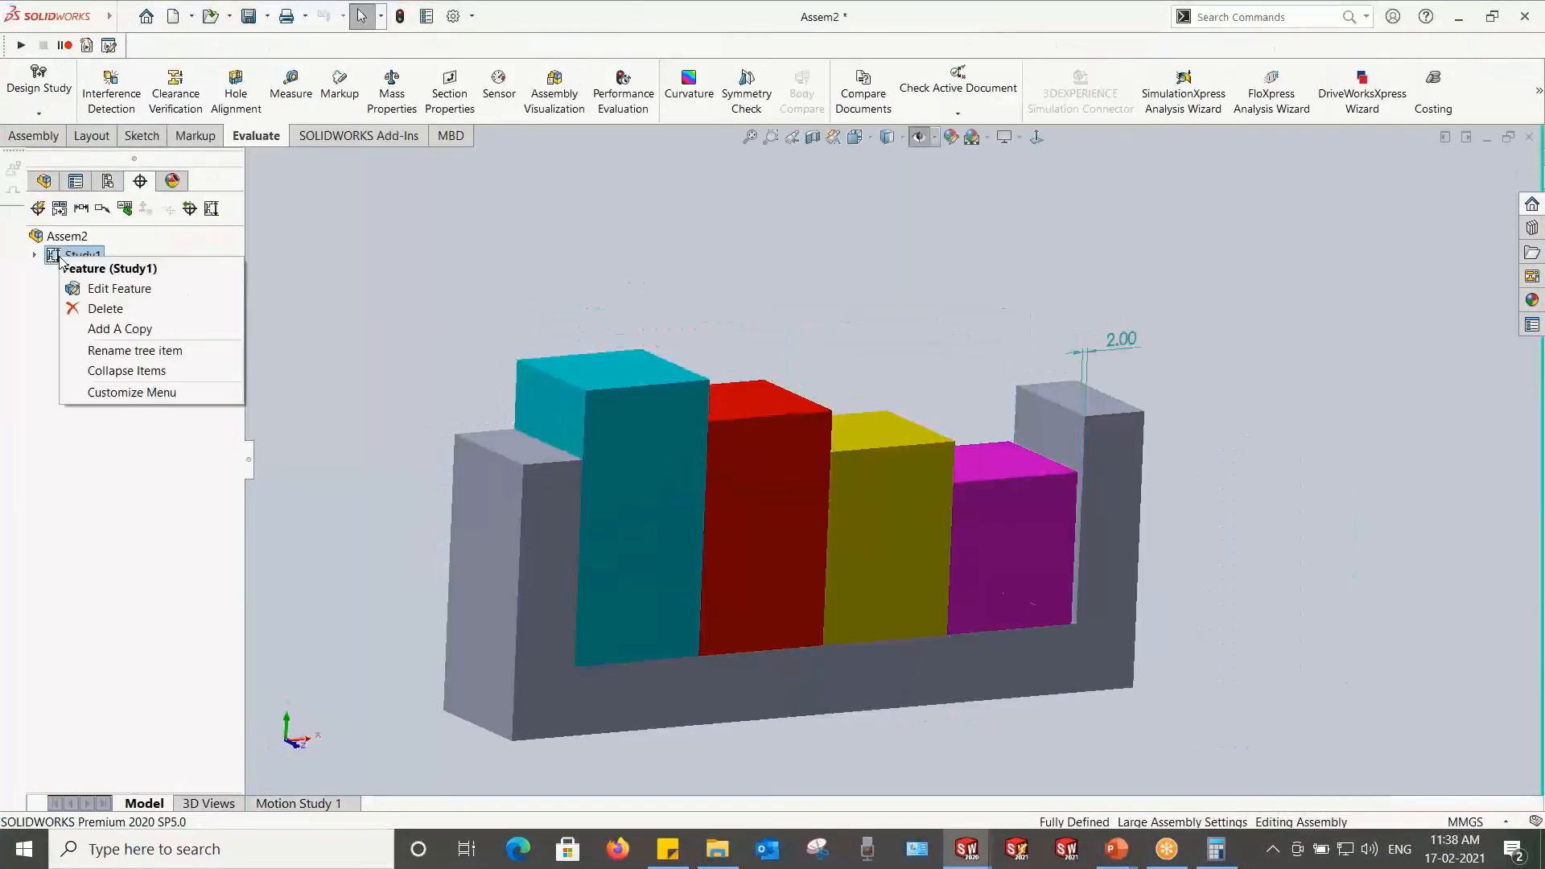
click(93, 286)
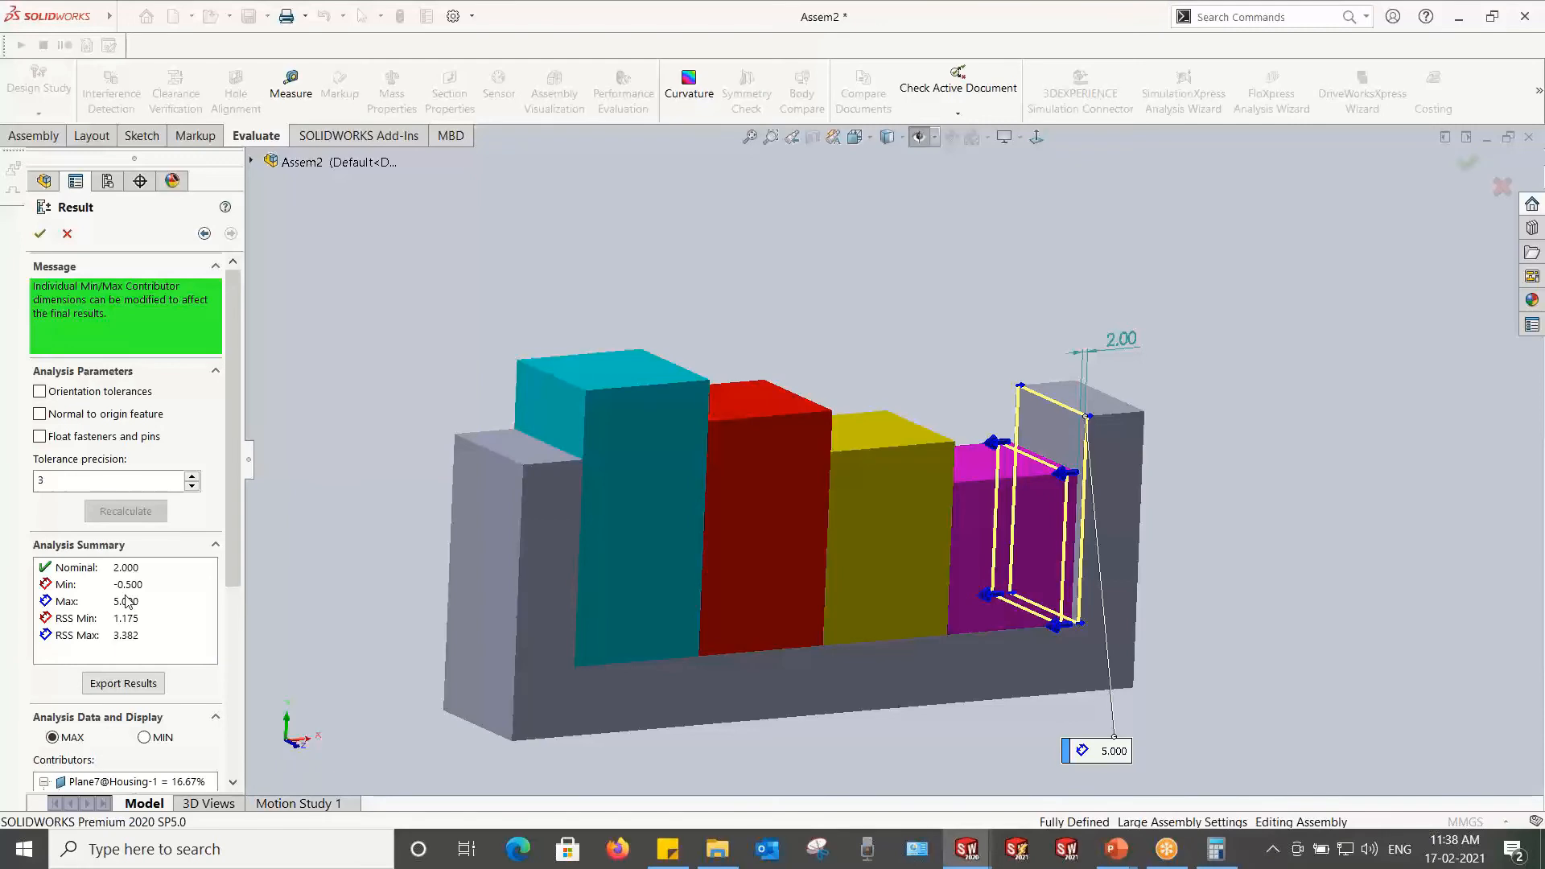
click(40, 234)
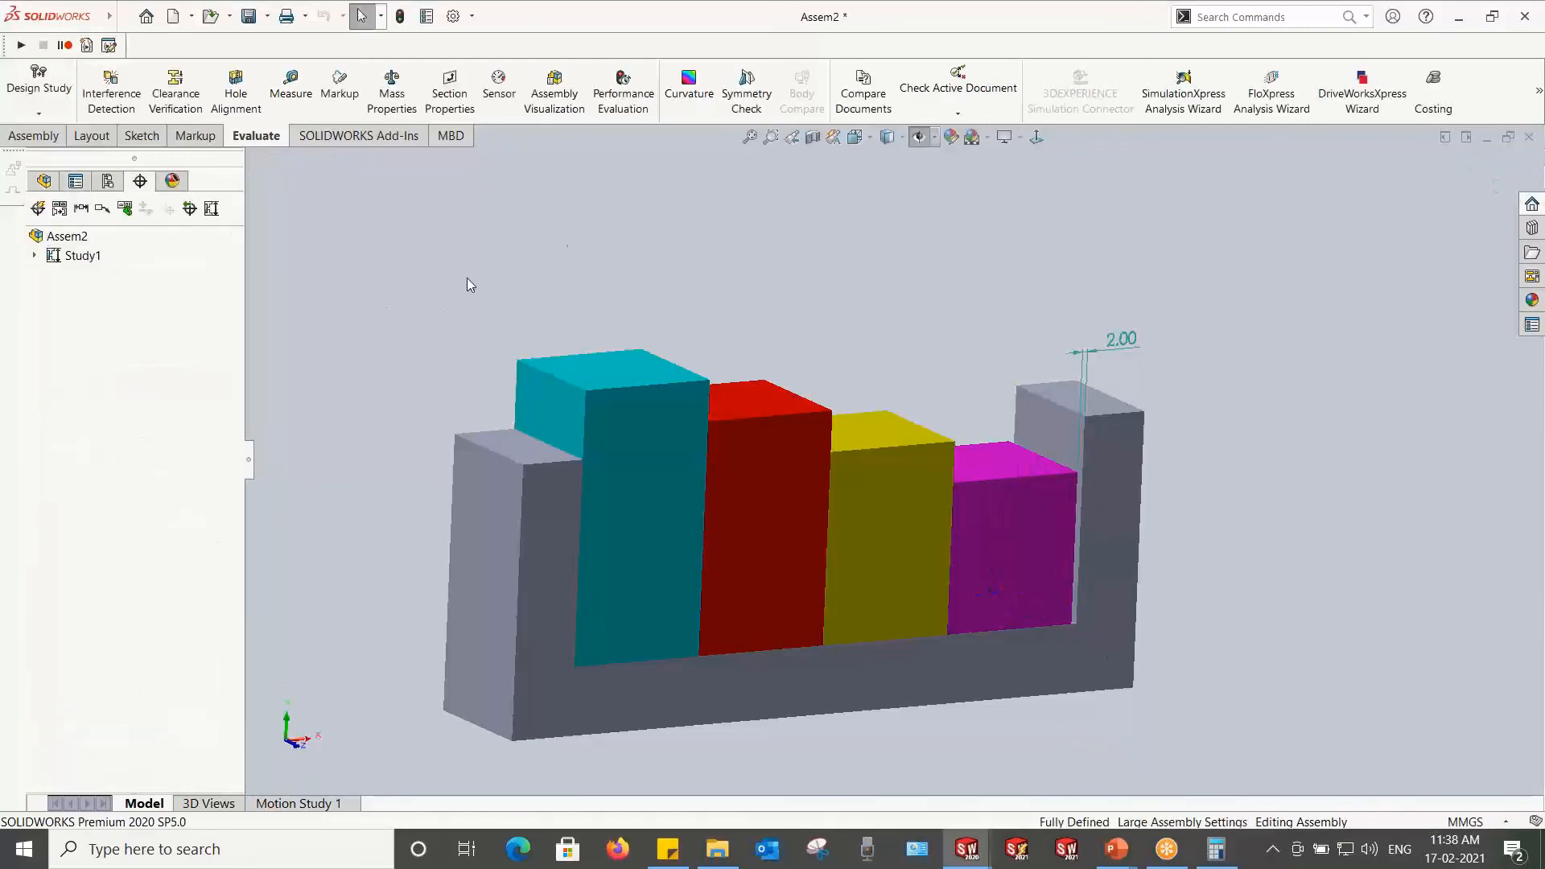
click(750, 137)
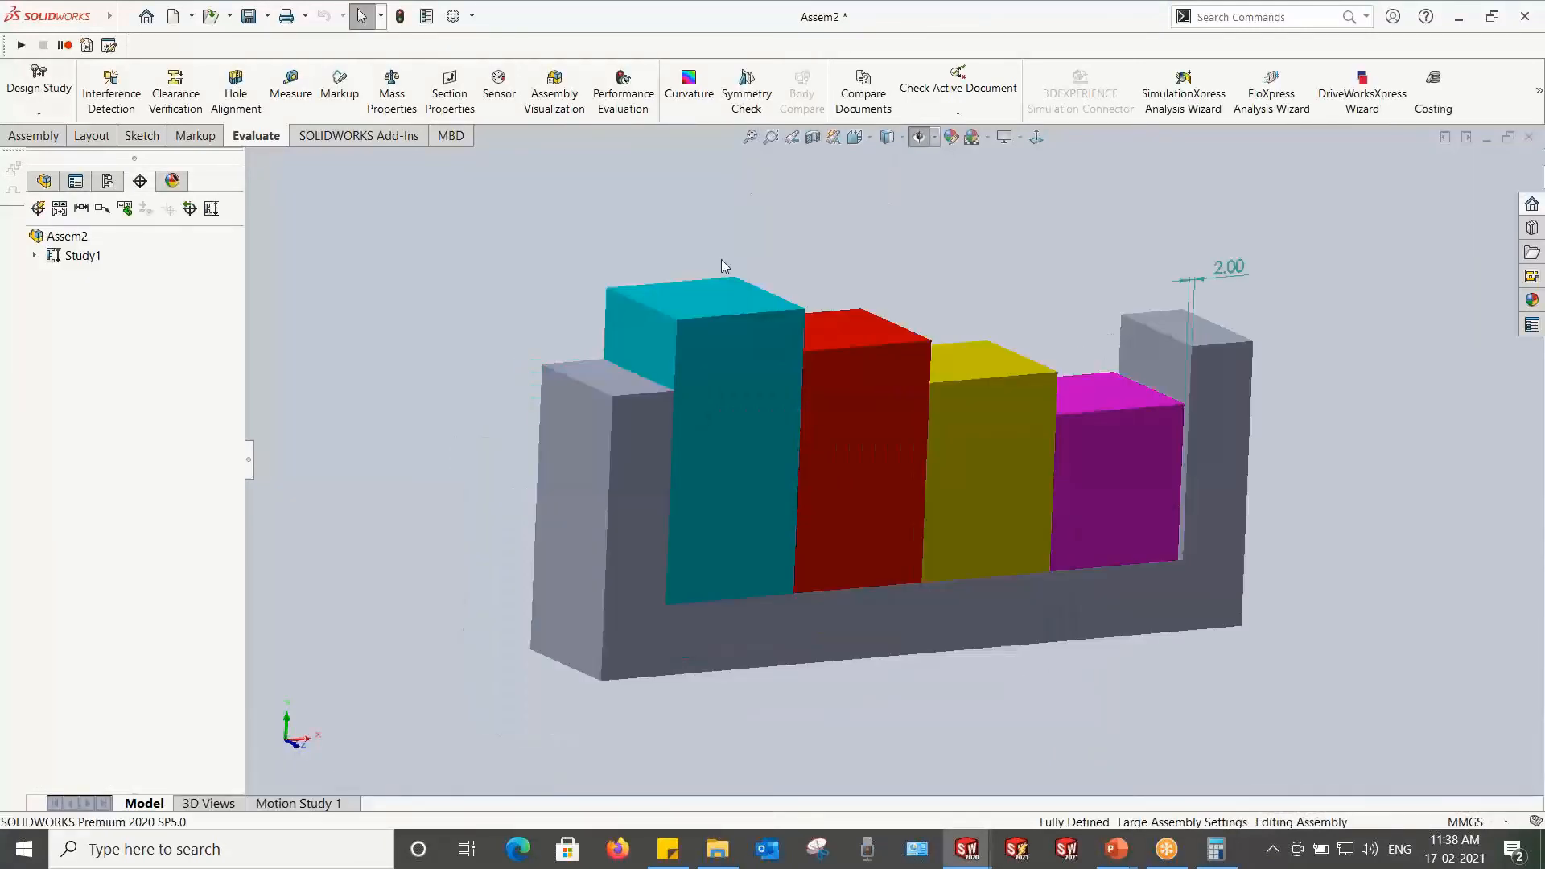
middle_drag(703, 214, 524, 416)
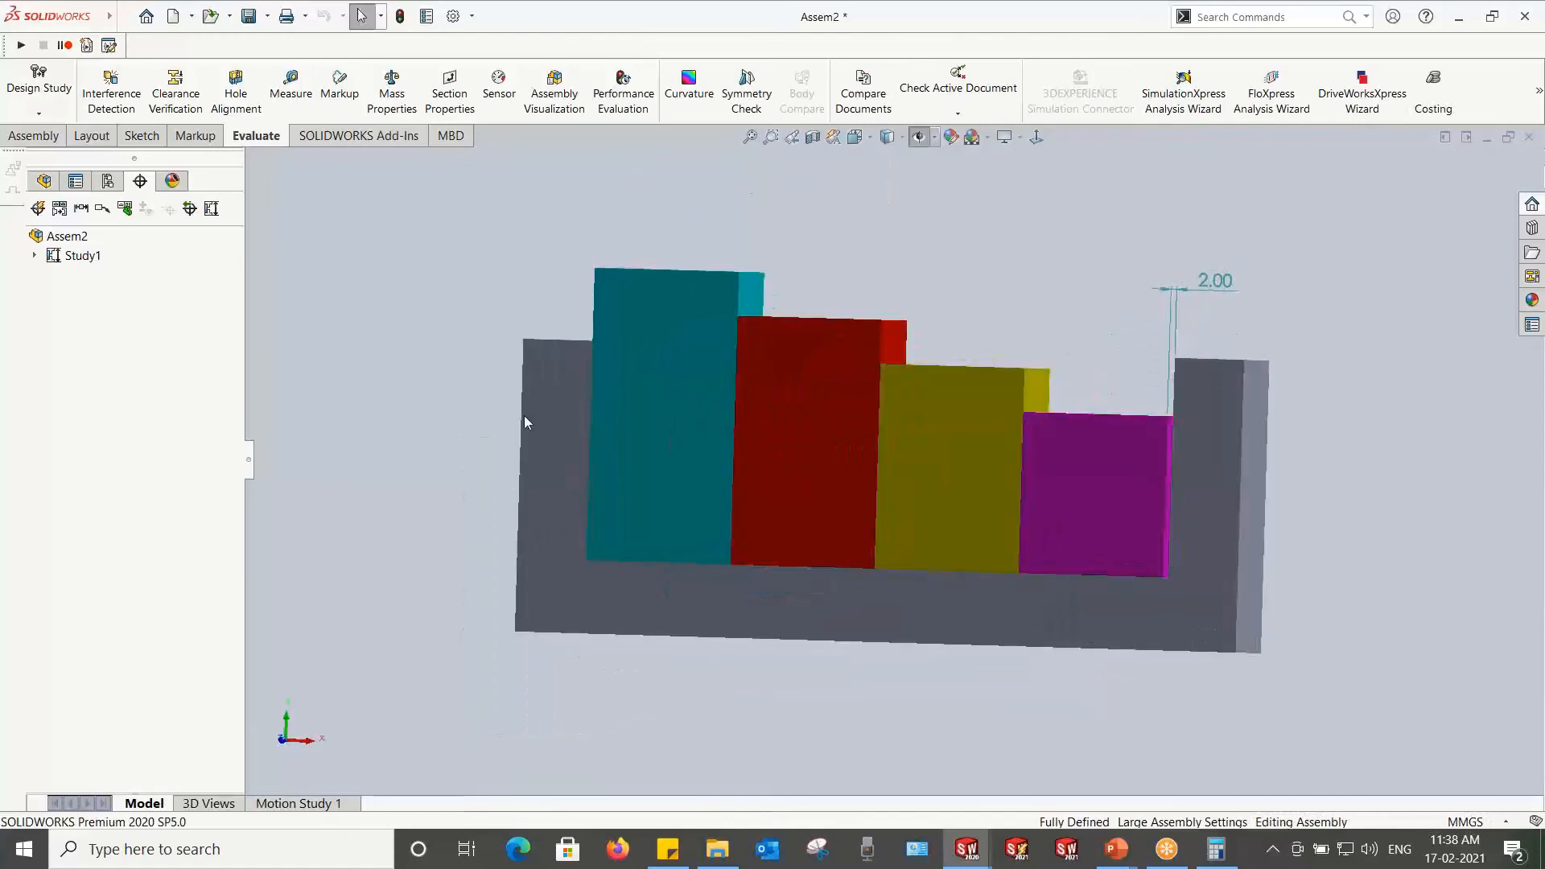
click(44, 181)
Step: Make a drawing from the Housing part with the Drawing template, containing front, top, right and isometric views
key(ctrl+Tab)
click(740, 427)
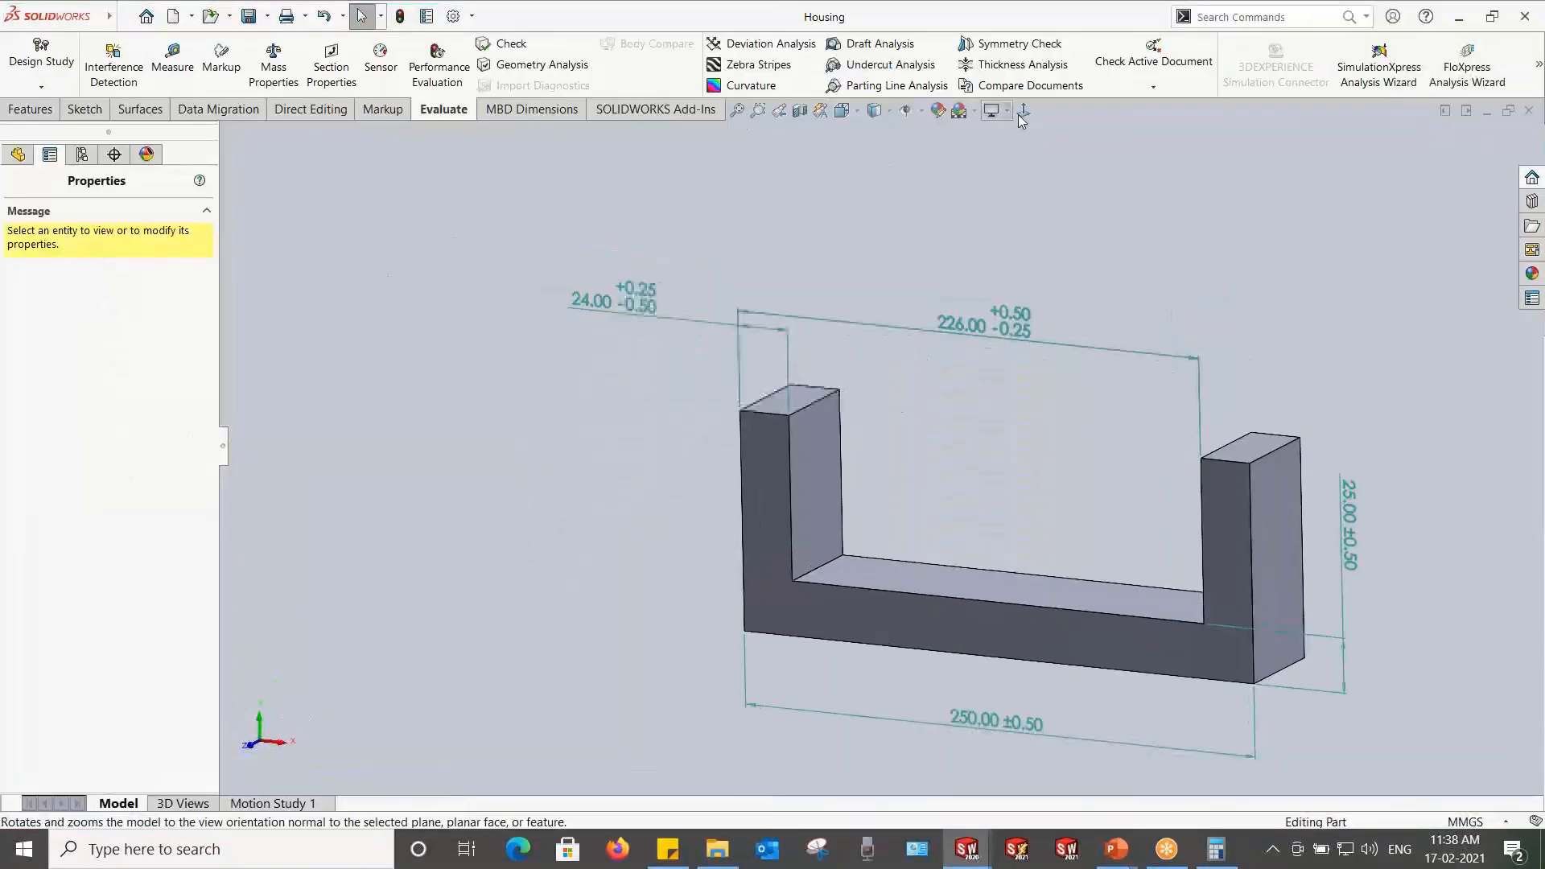
click(1027, 115)
scroll(1028, 479, up, 2)
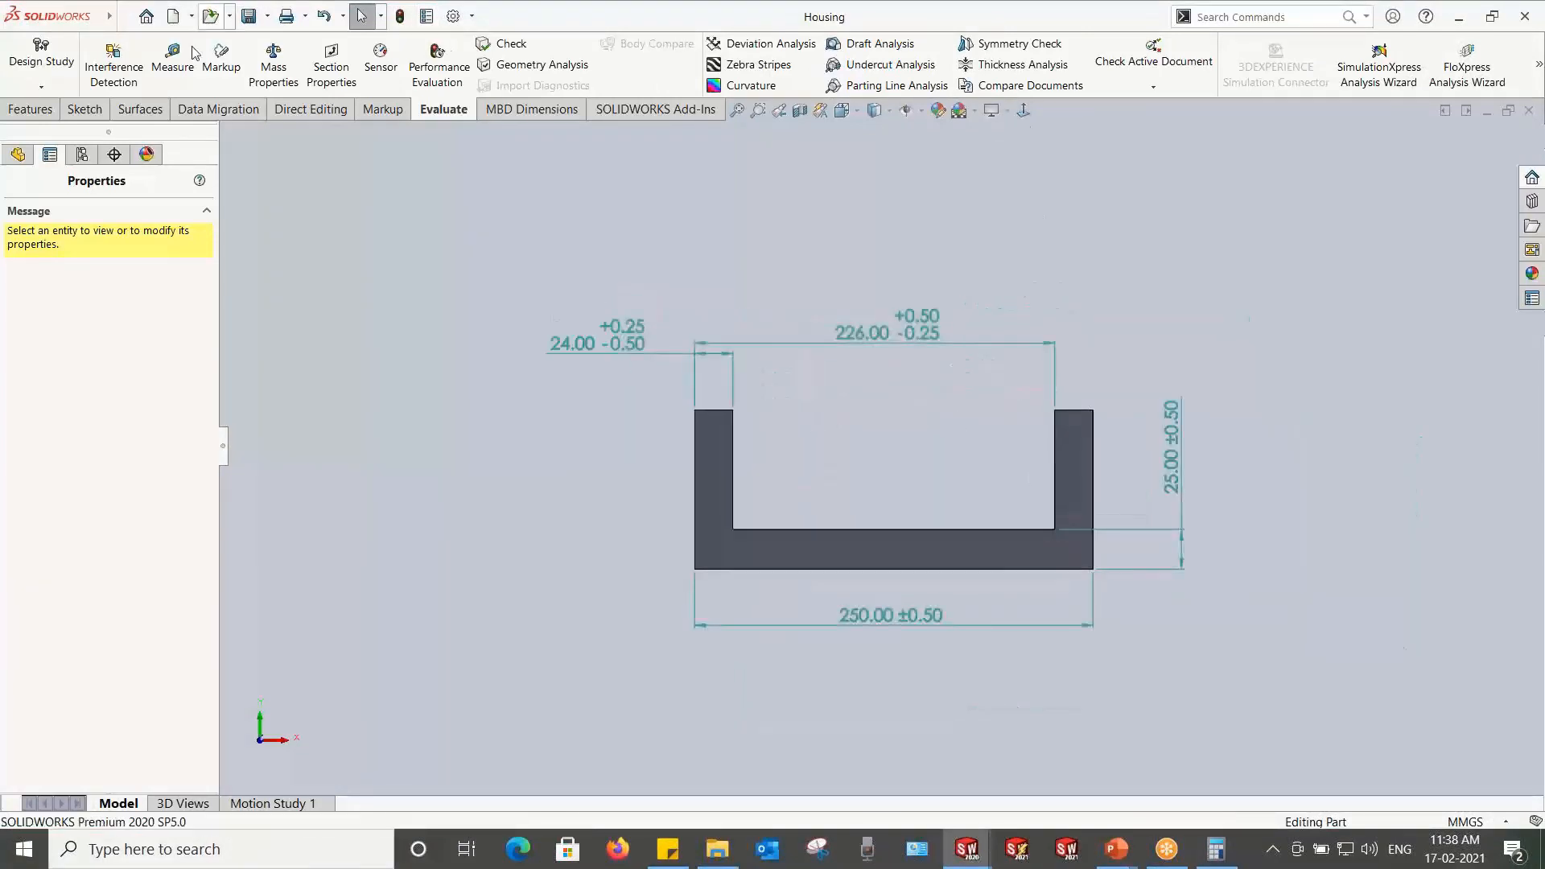
click(192, 16)
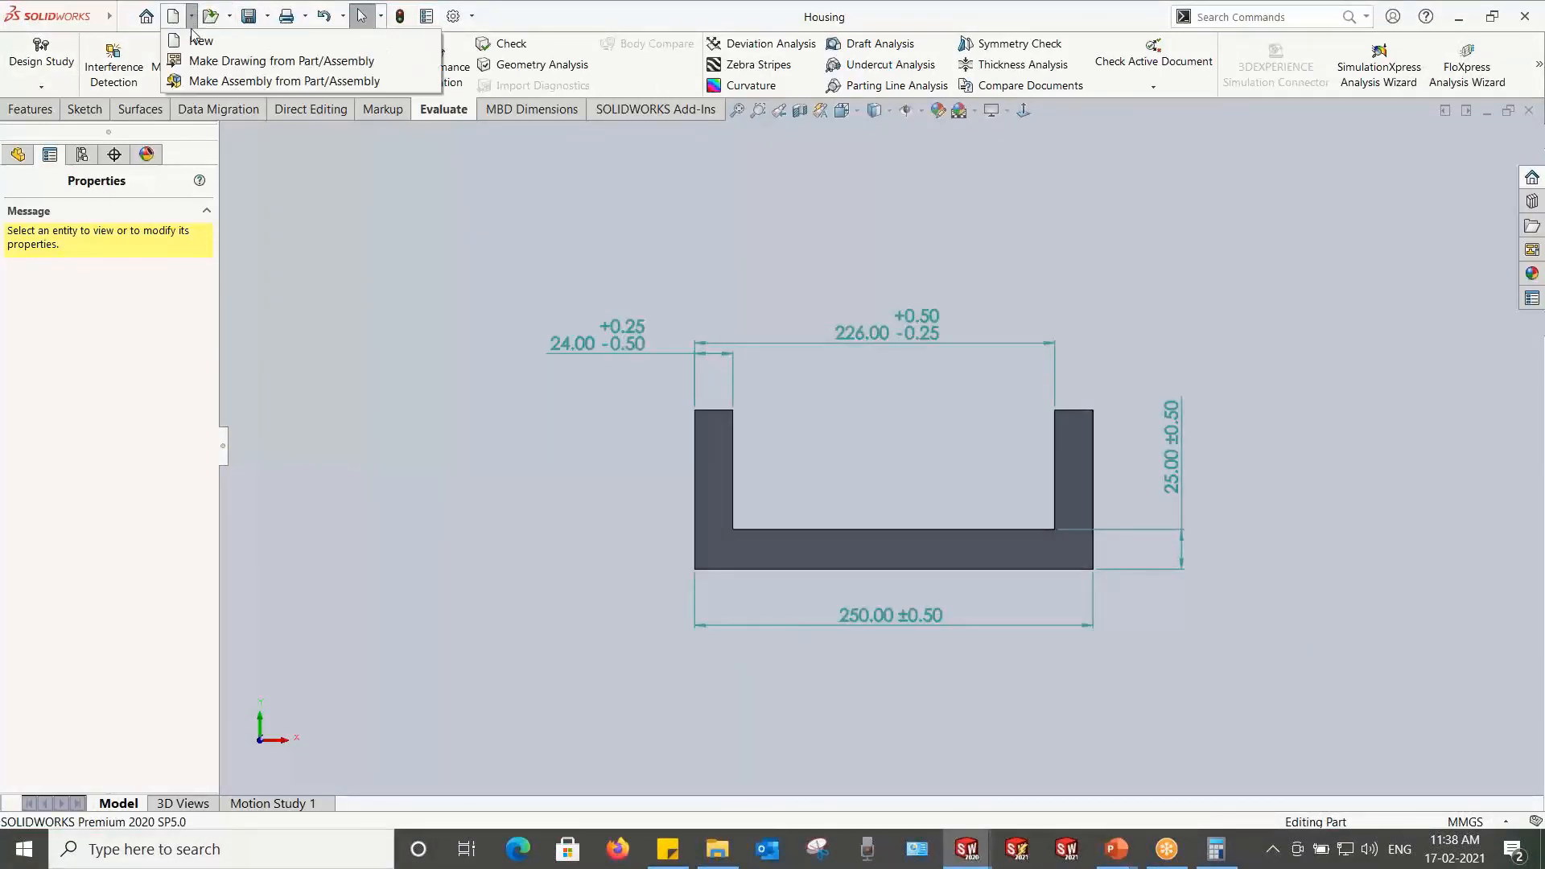
click(198, 64)
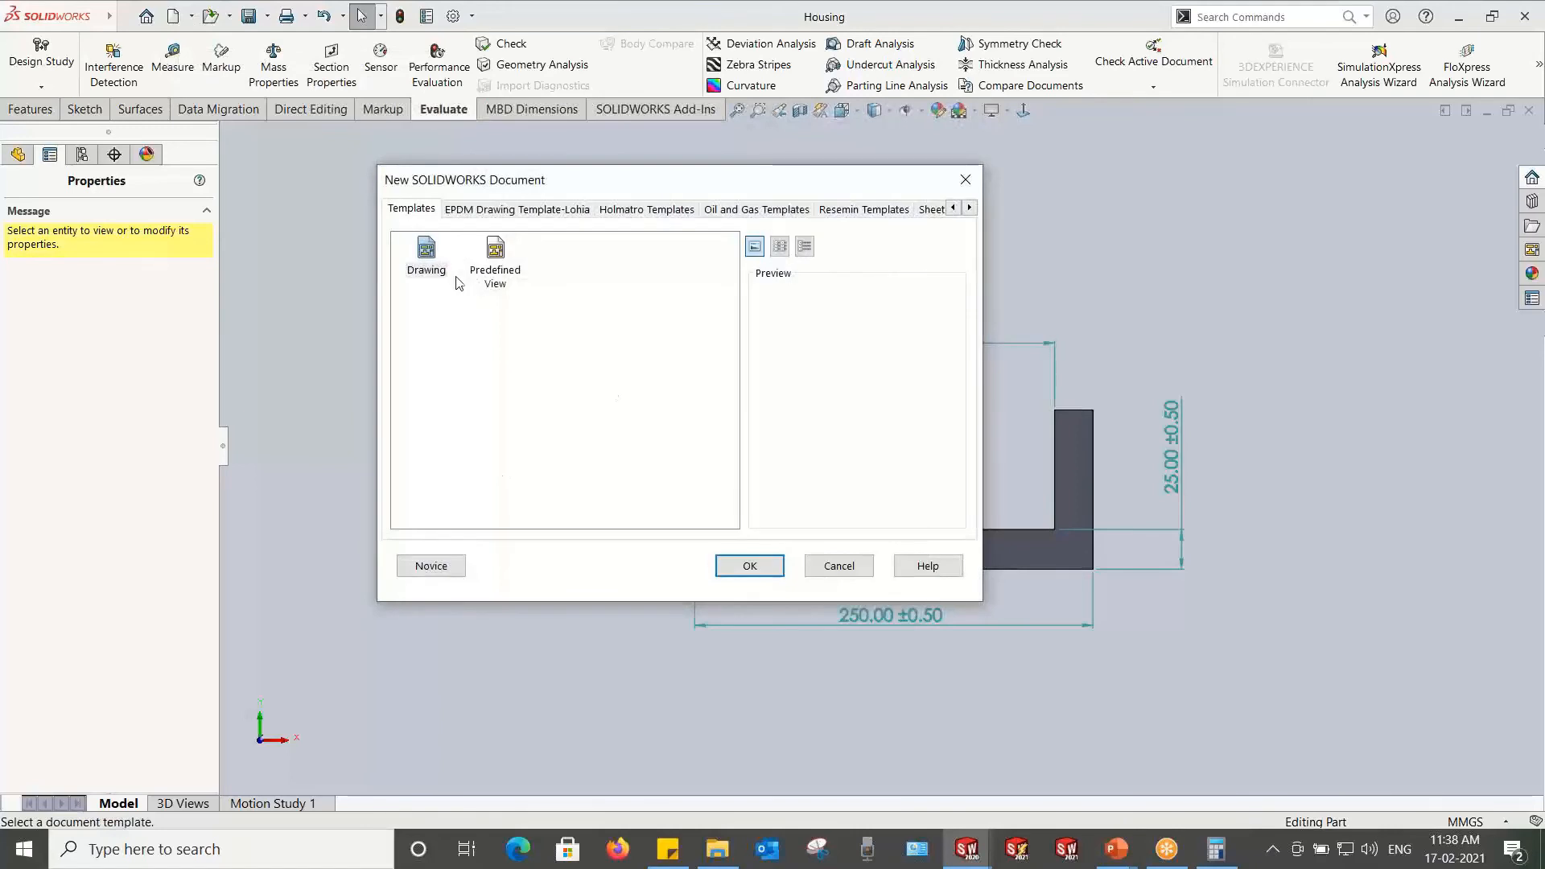
double_click(426, 251)
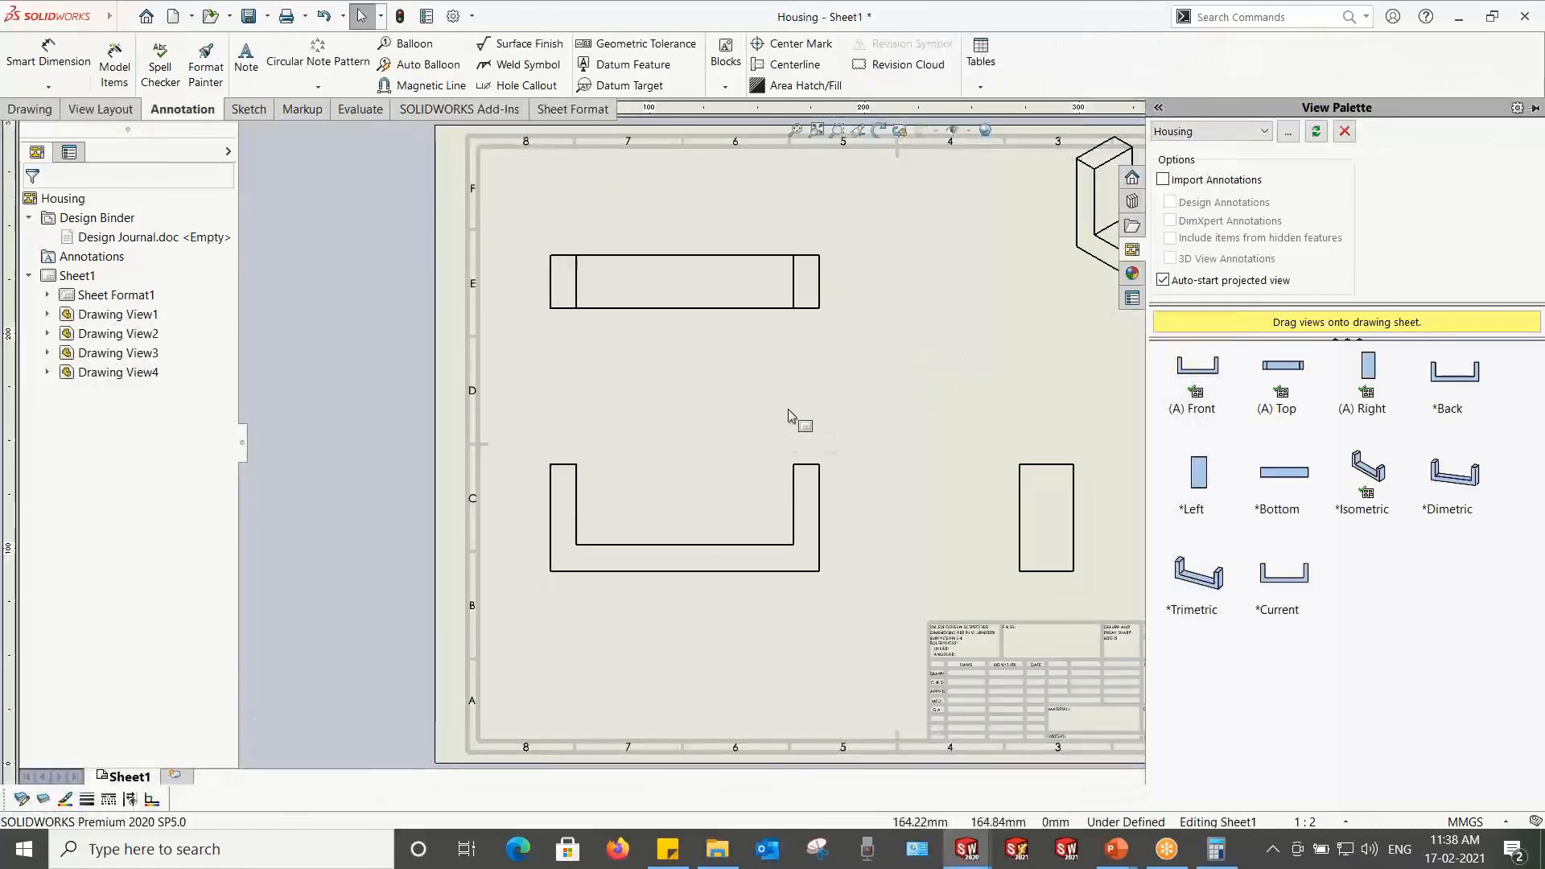
click(616, 177)
scroll(1058, 463, down, 3)
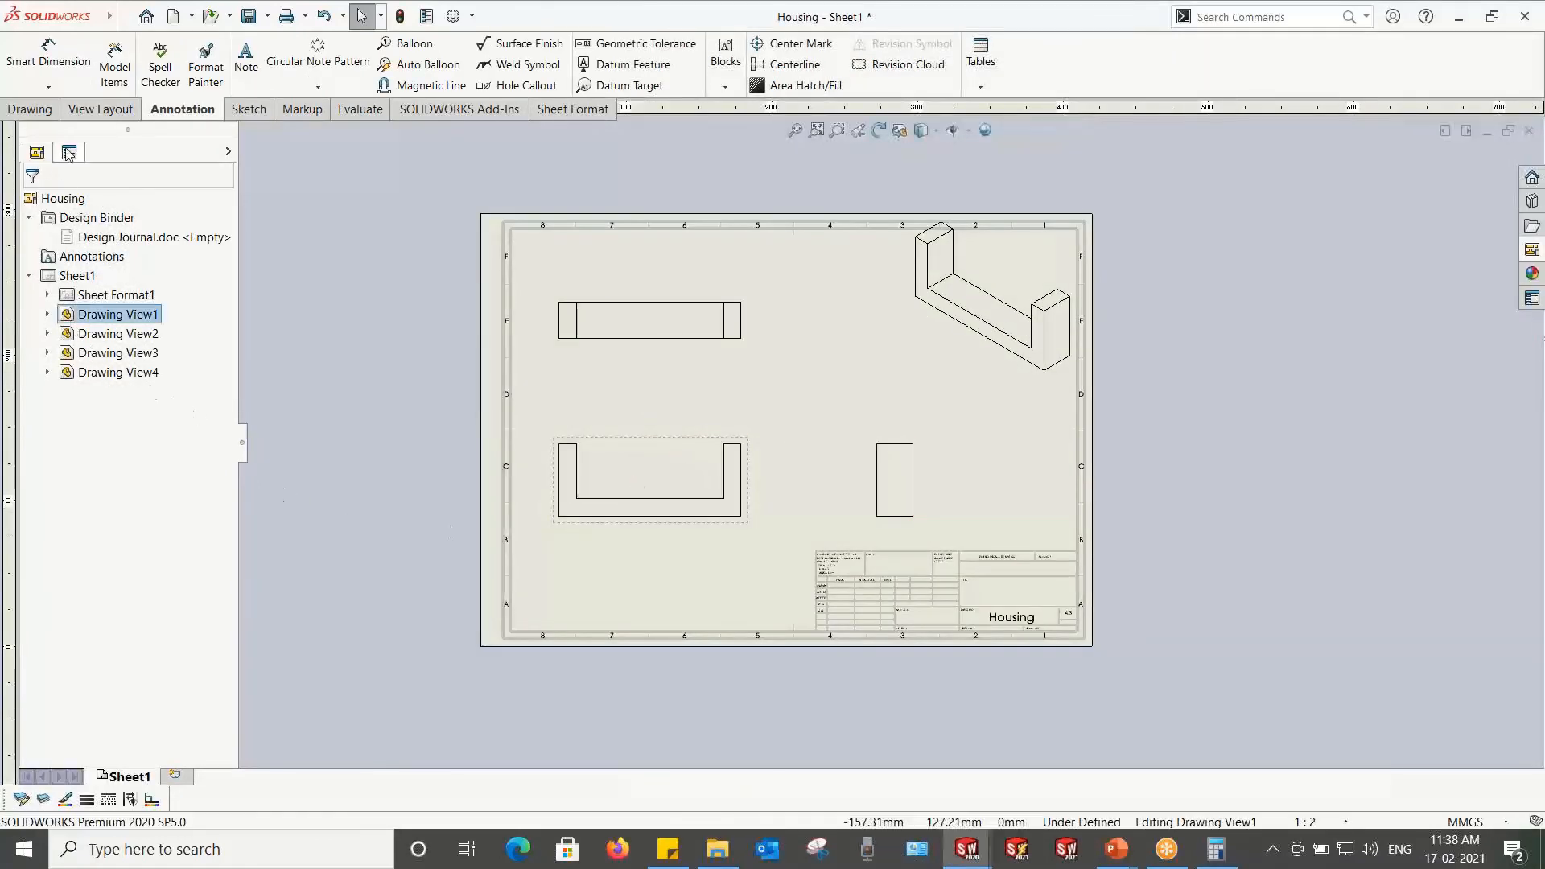
Step: Import the DimXpert annotations into the drawing's front view of the Housing
click(62, 313)
drag(225, 442, 230, 542)
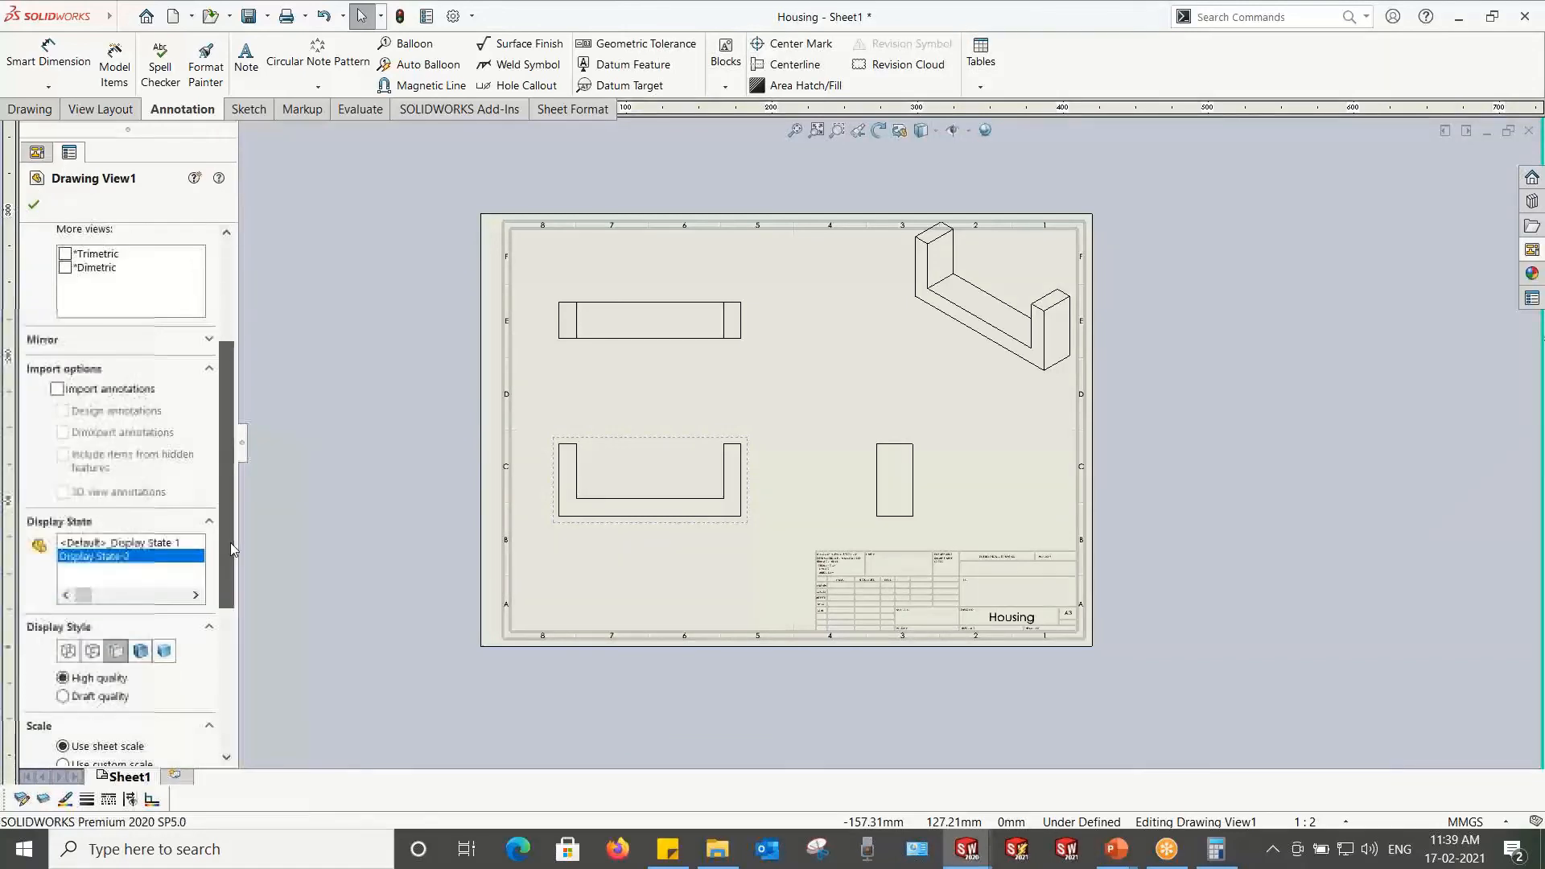
click(58, 389)
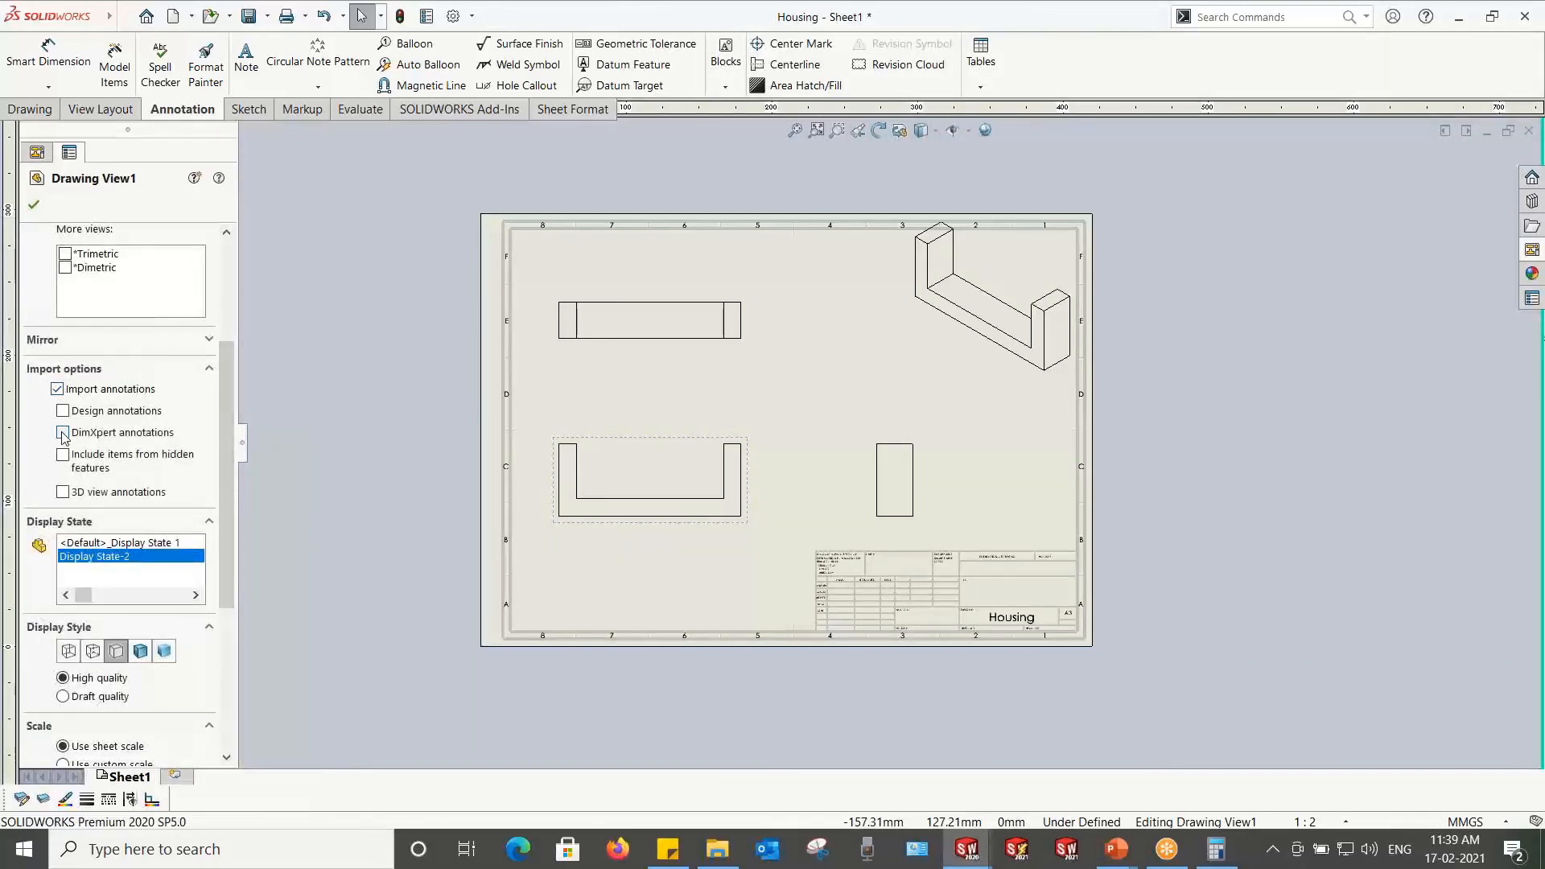
click(63, 433)
scroll(674, 461, down, 3)
click(33, 205)
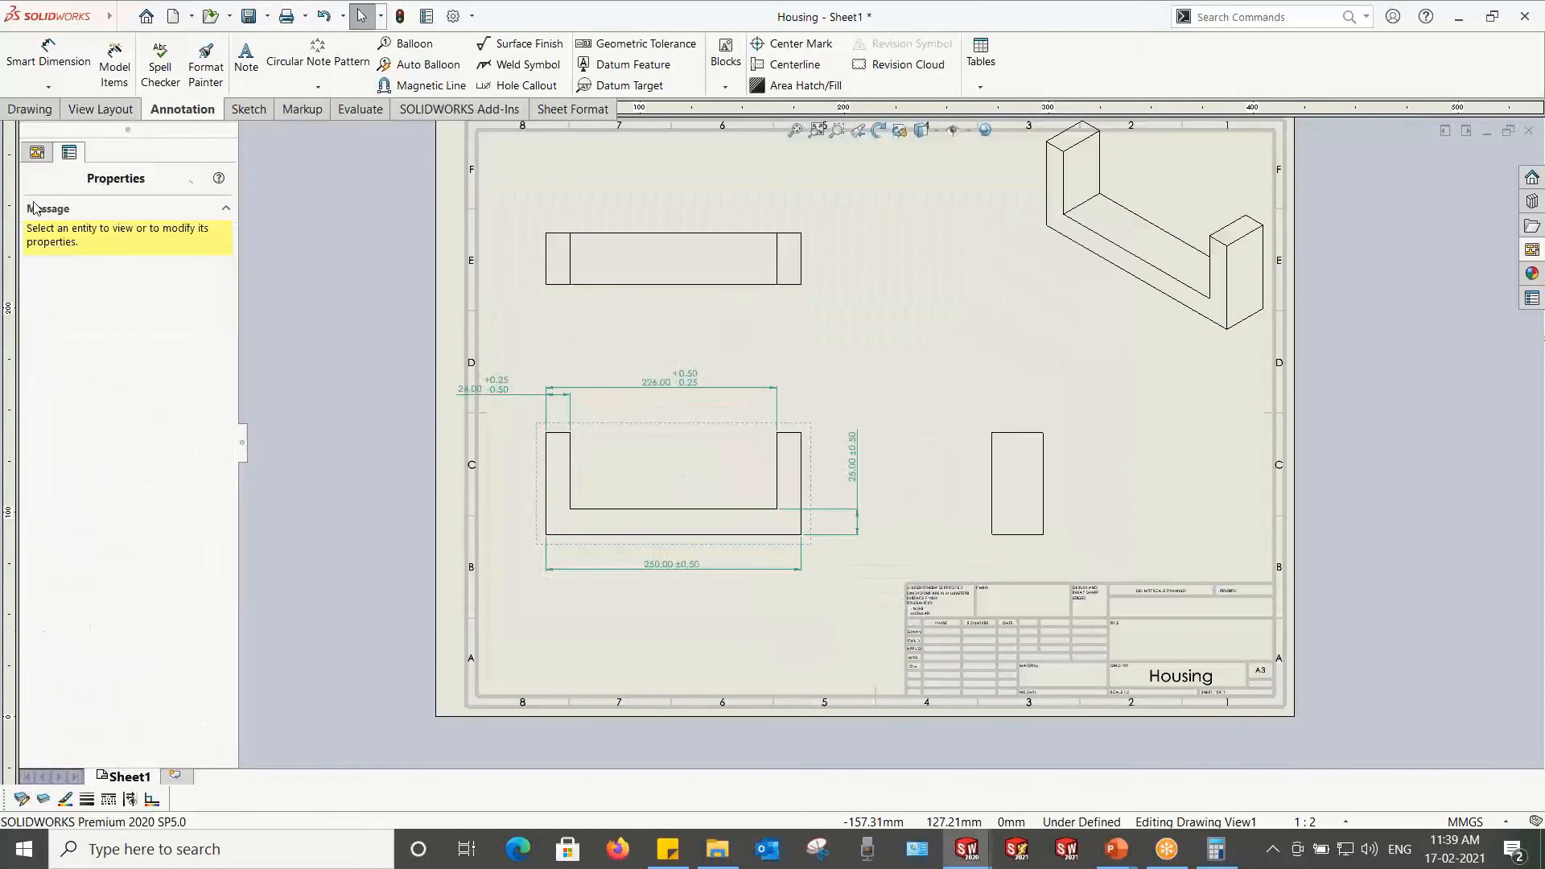
Step: Shift the Housing's front view to the right on the sheet so its 24 mm dimension clears the border
drag(621, 521, 665, 519)
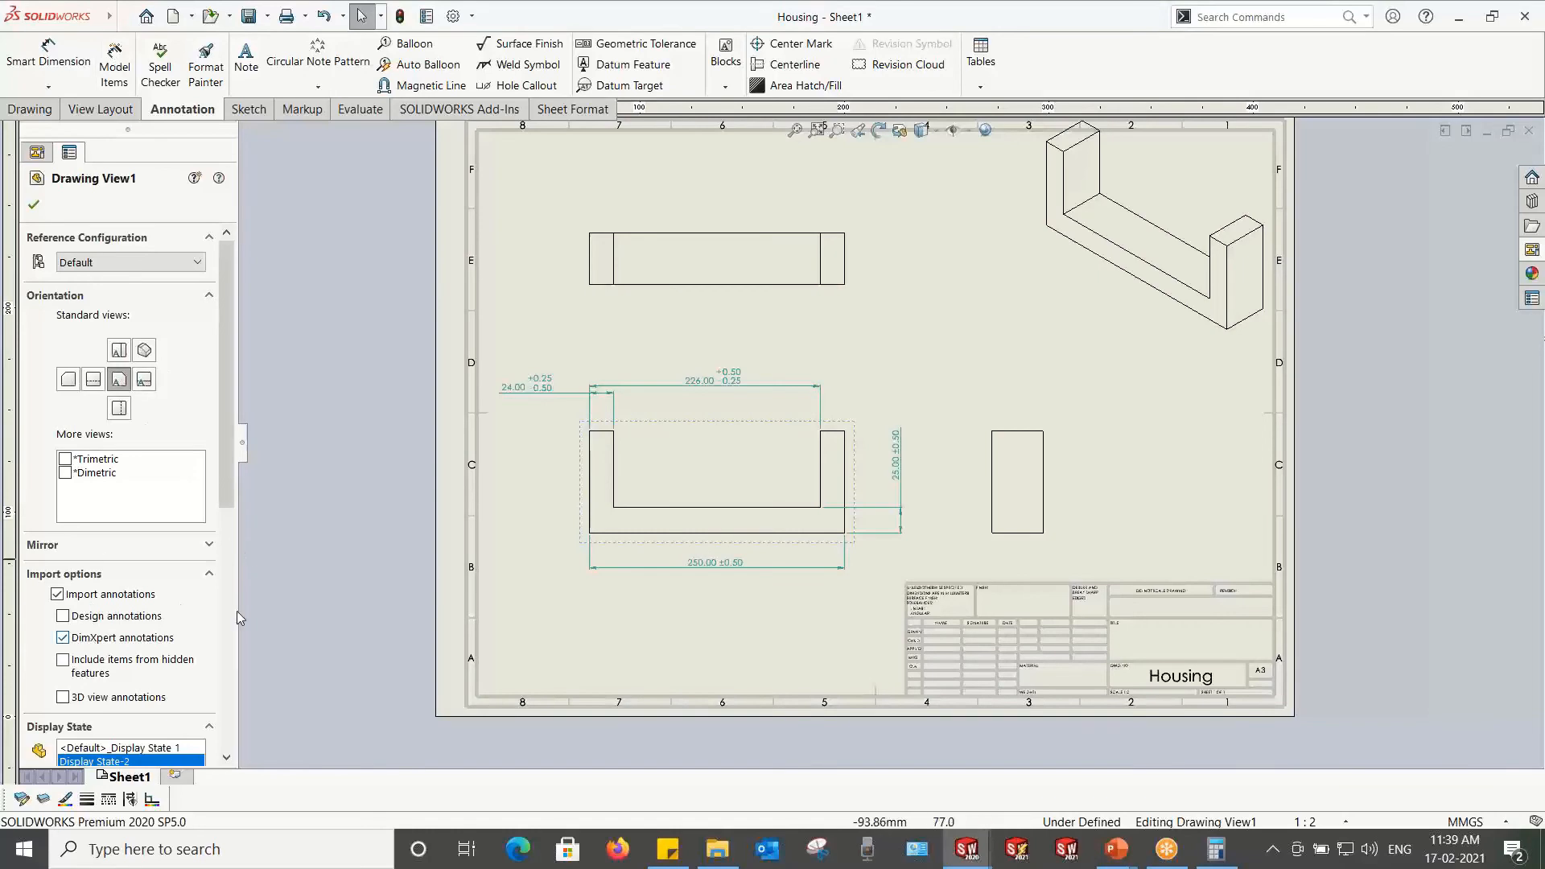
click(33, 205)
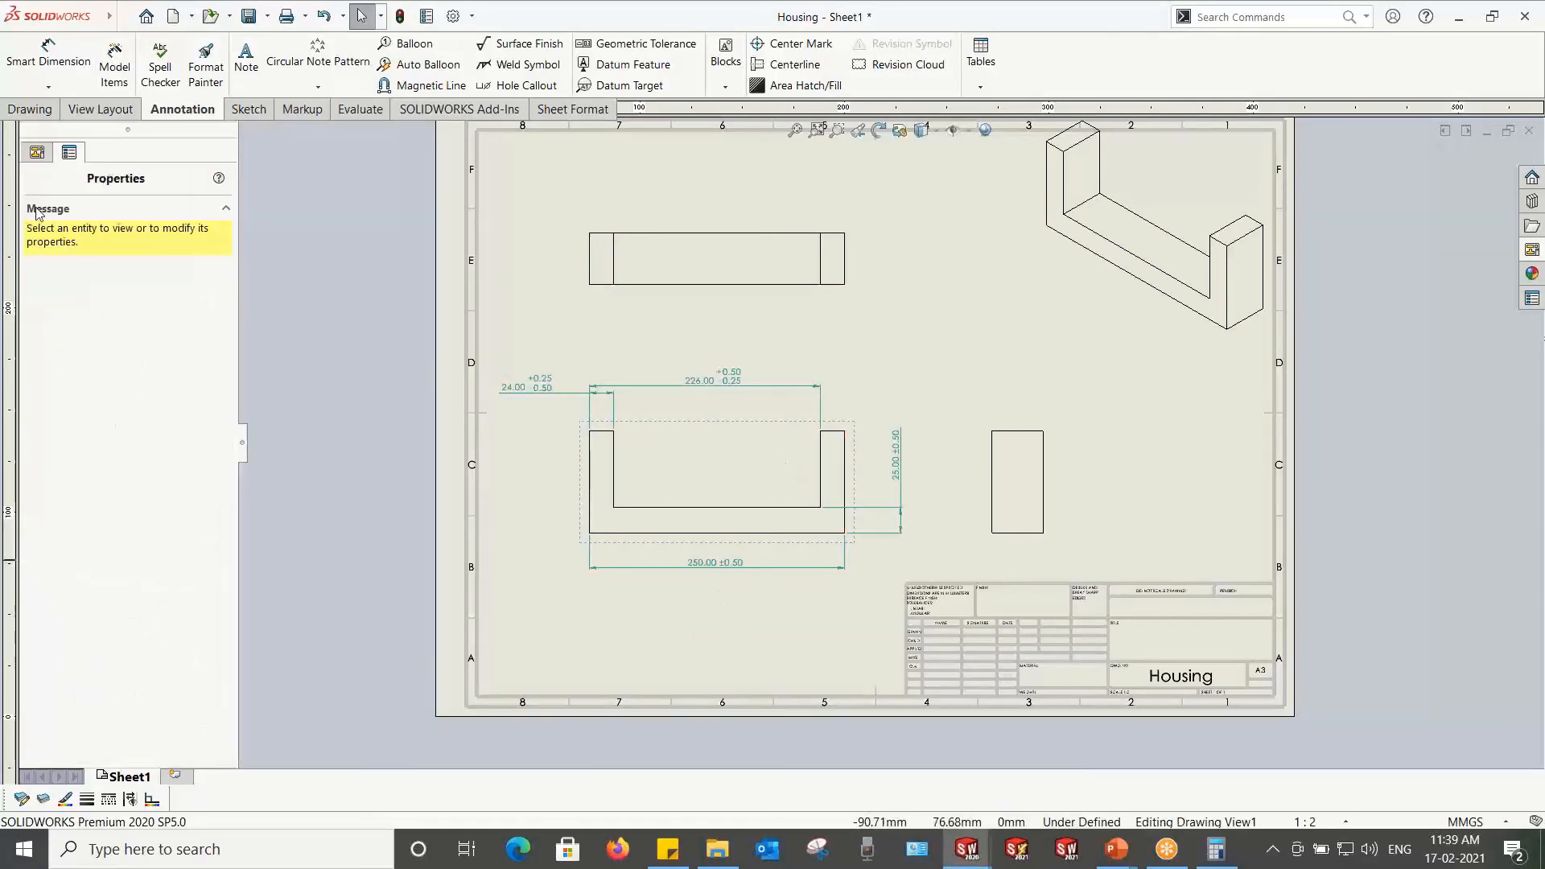
scroll(595, 475, down, 2)
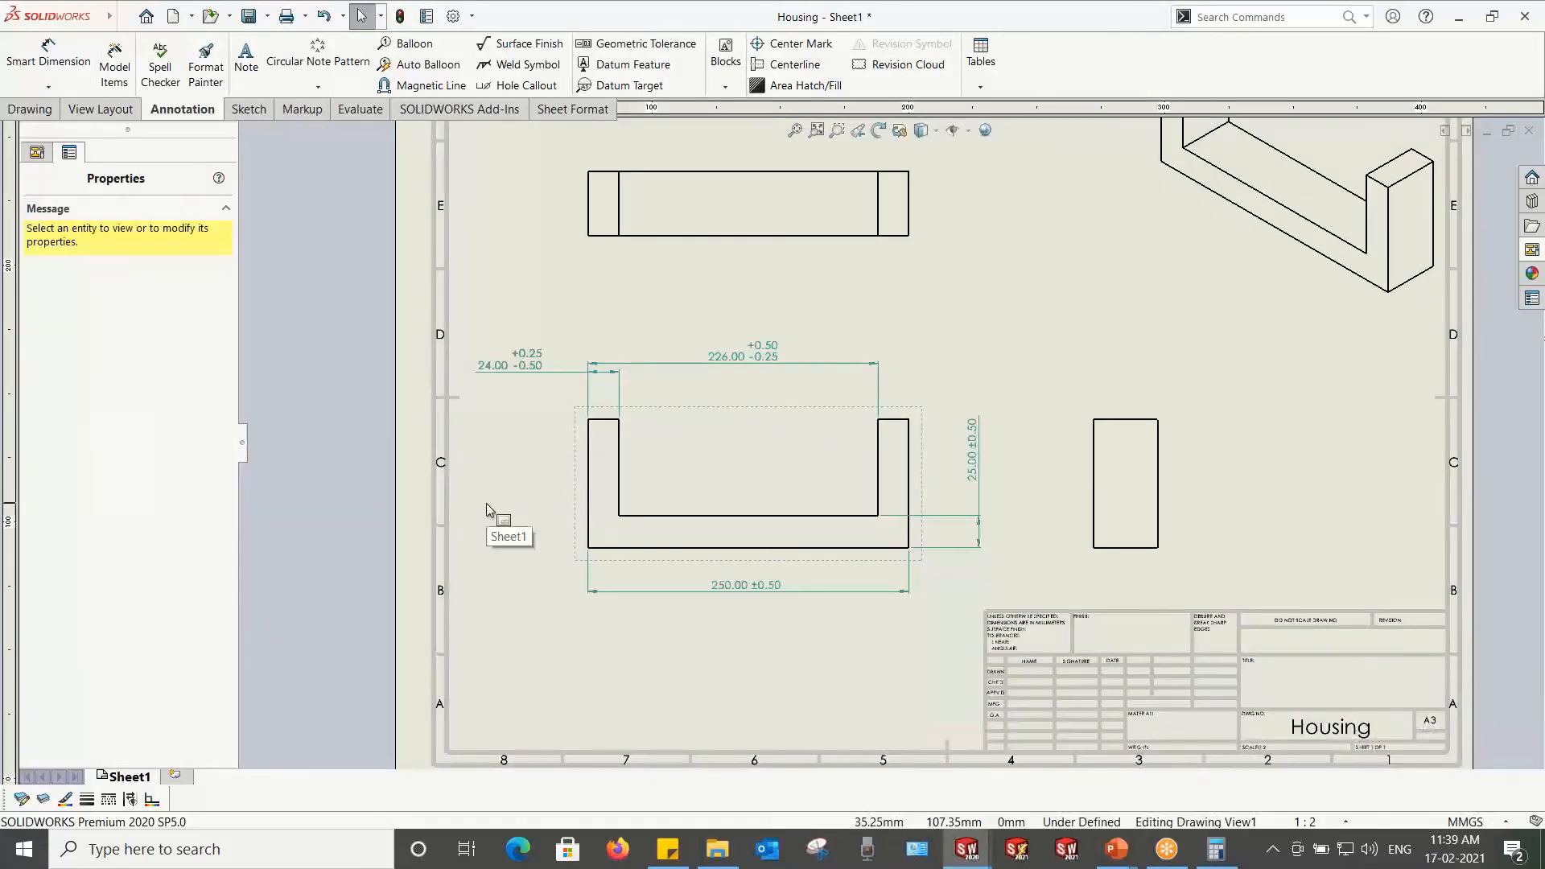
Step: Close the Housing drawing without saving it and discard the changes in the drawing
key(ctrl+Tab)
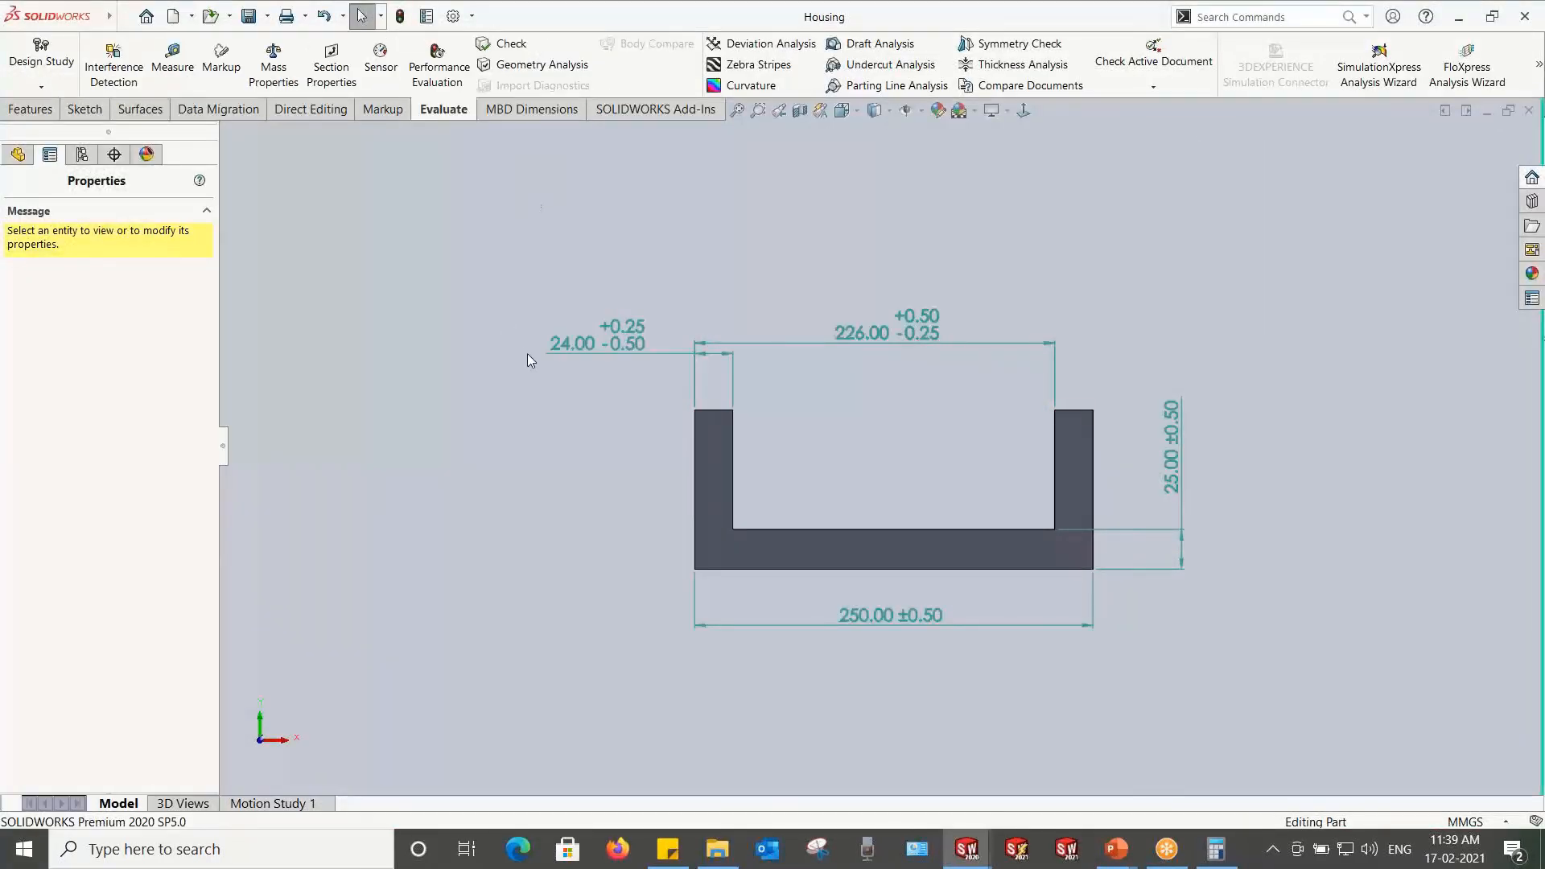
key(ctrl+Tab)
click(752, 386)
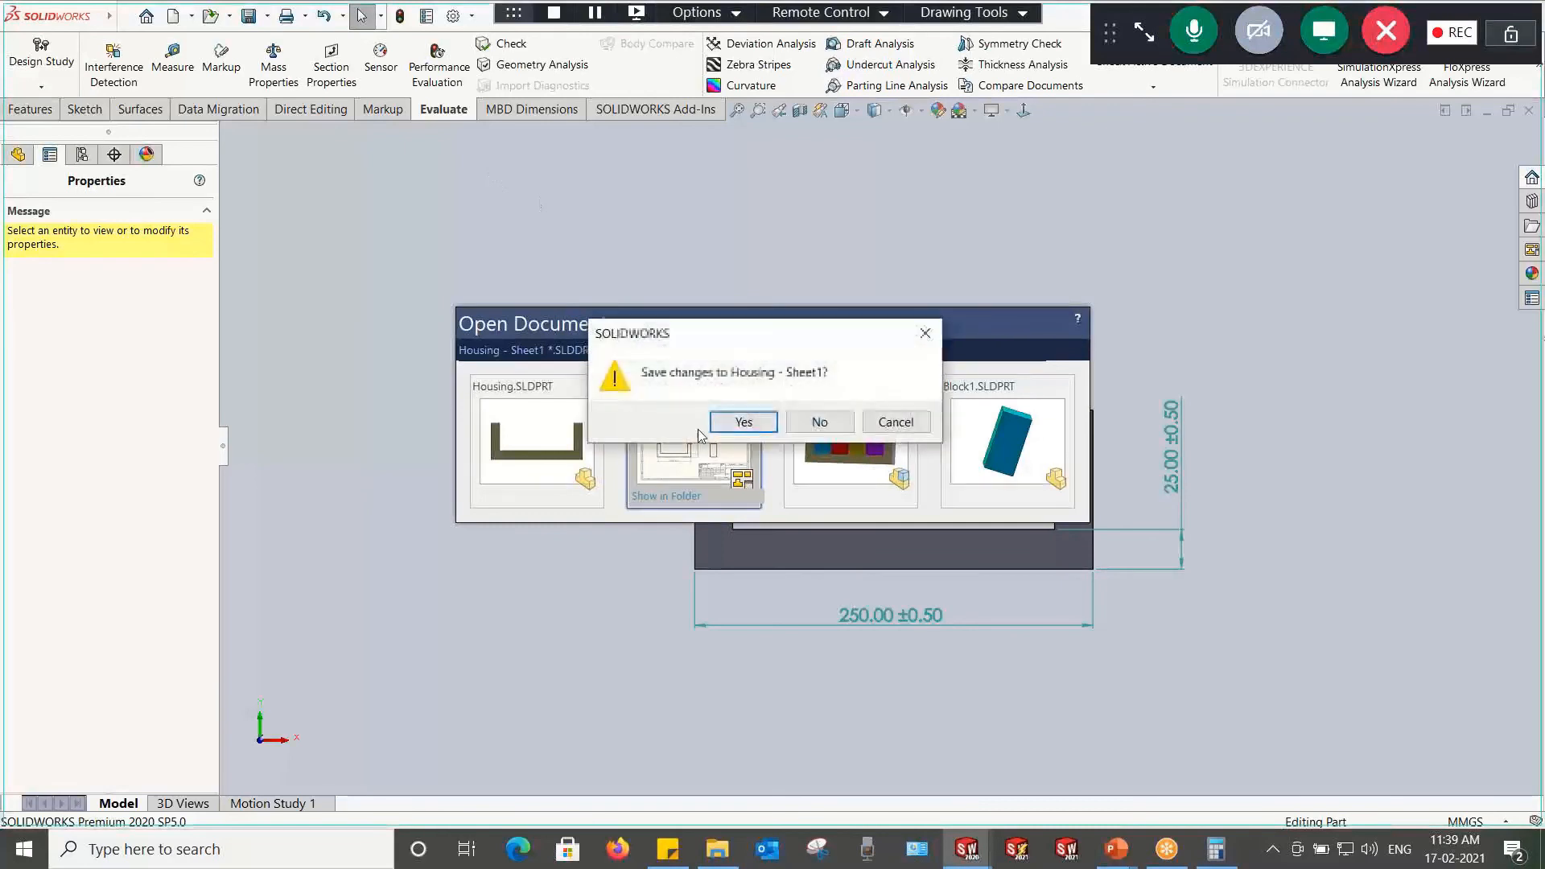
click(789, 430)
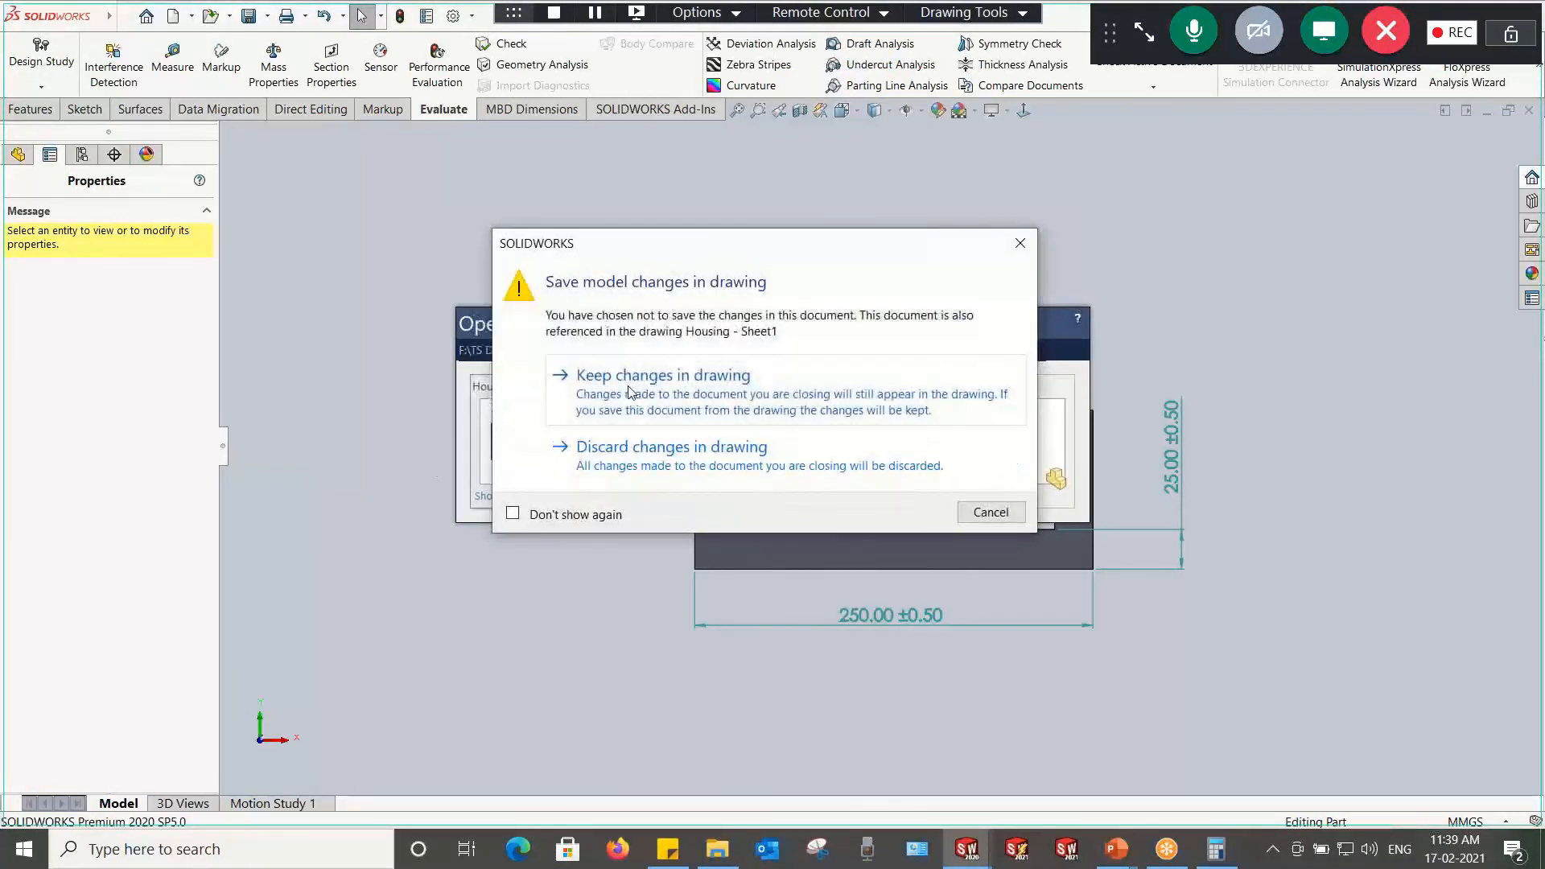
click(621, 464)
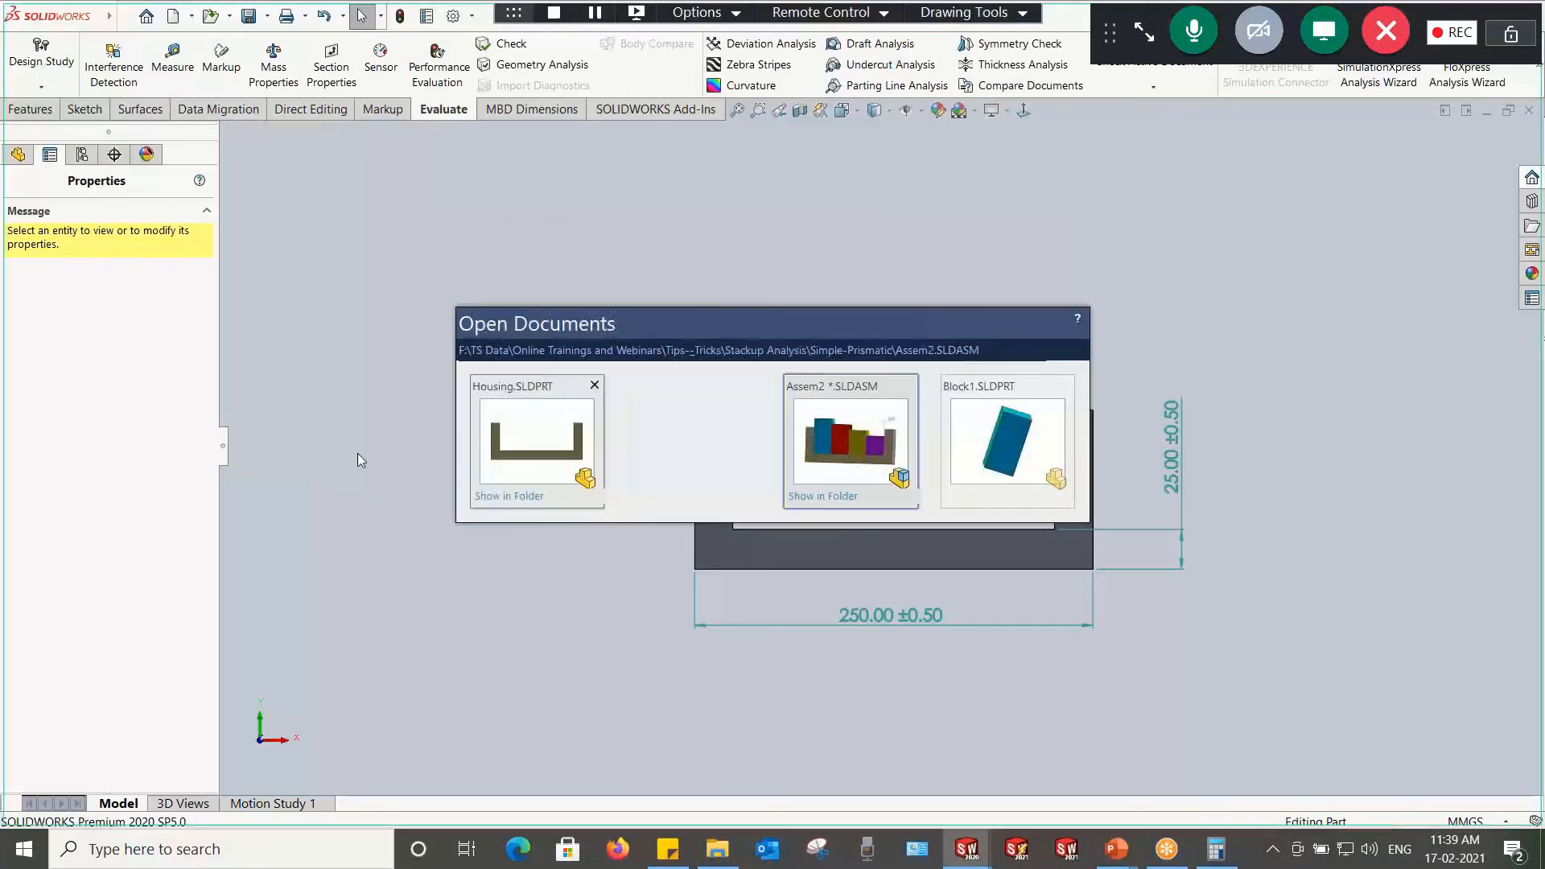
Step: Switch to Assem2 and close it along with the Housing and Block1 parts
click(838, 456)
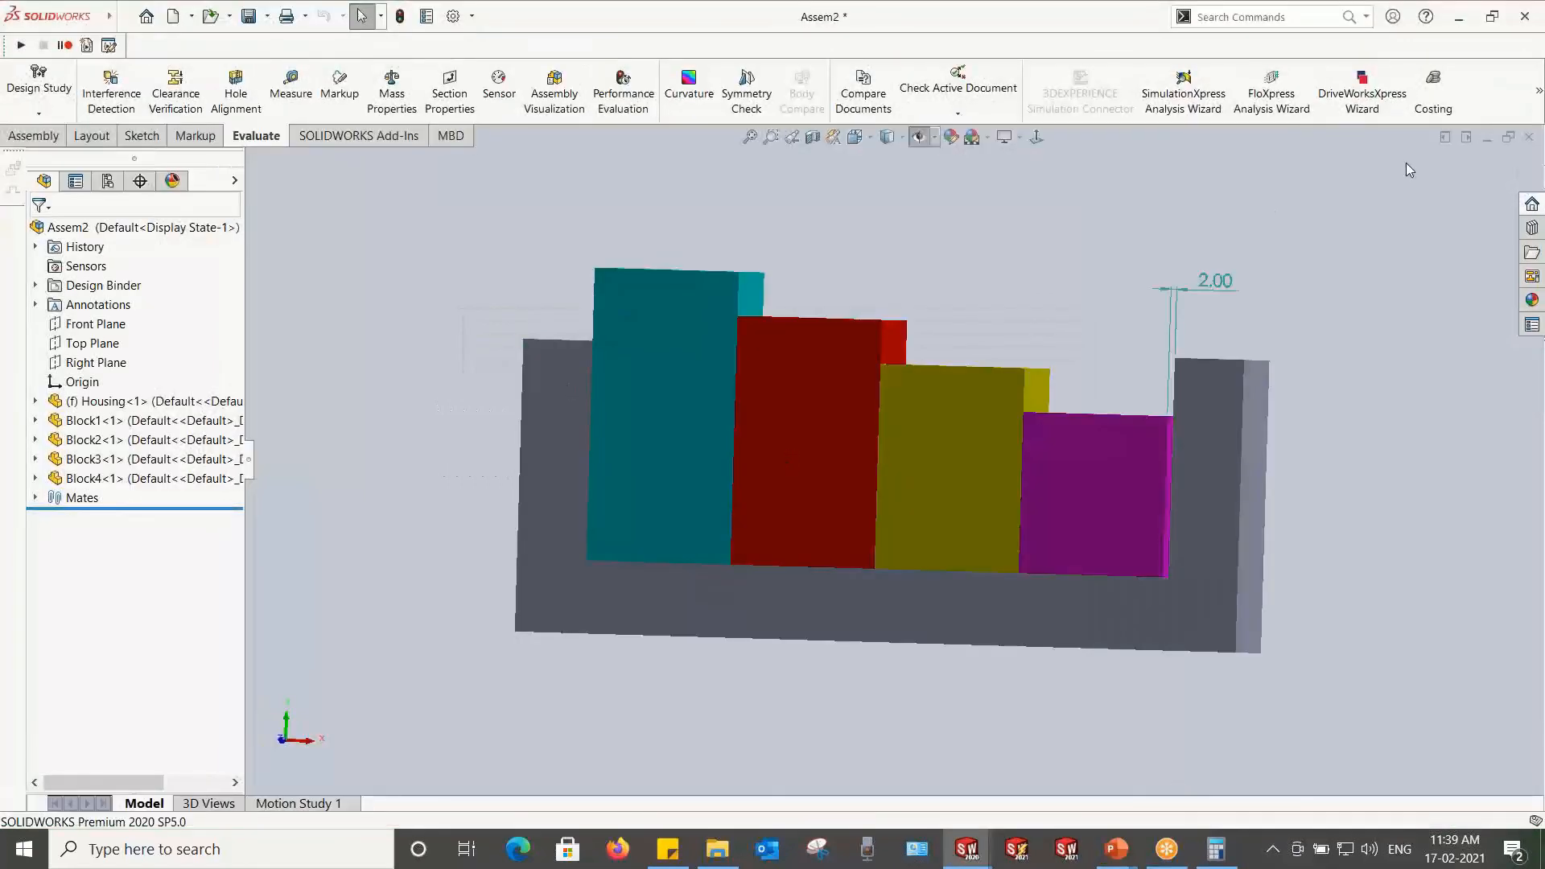
click(1529, 138)
click(693, 387)
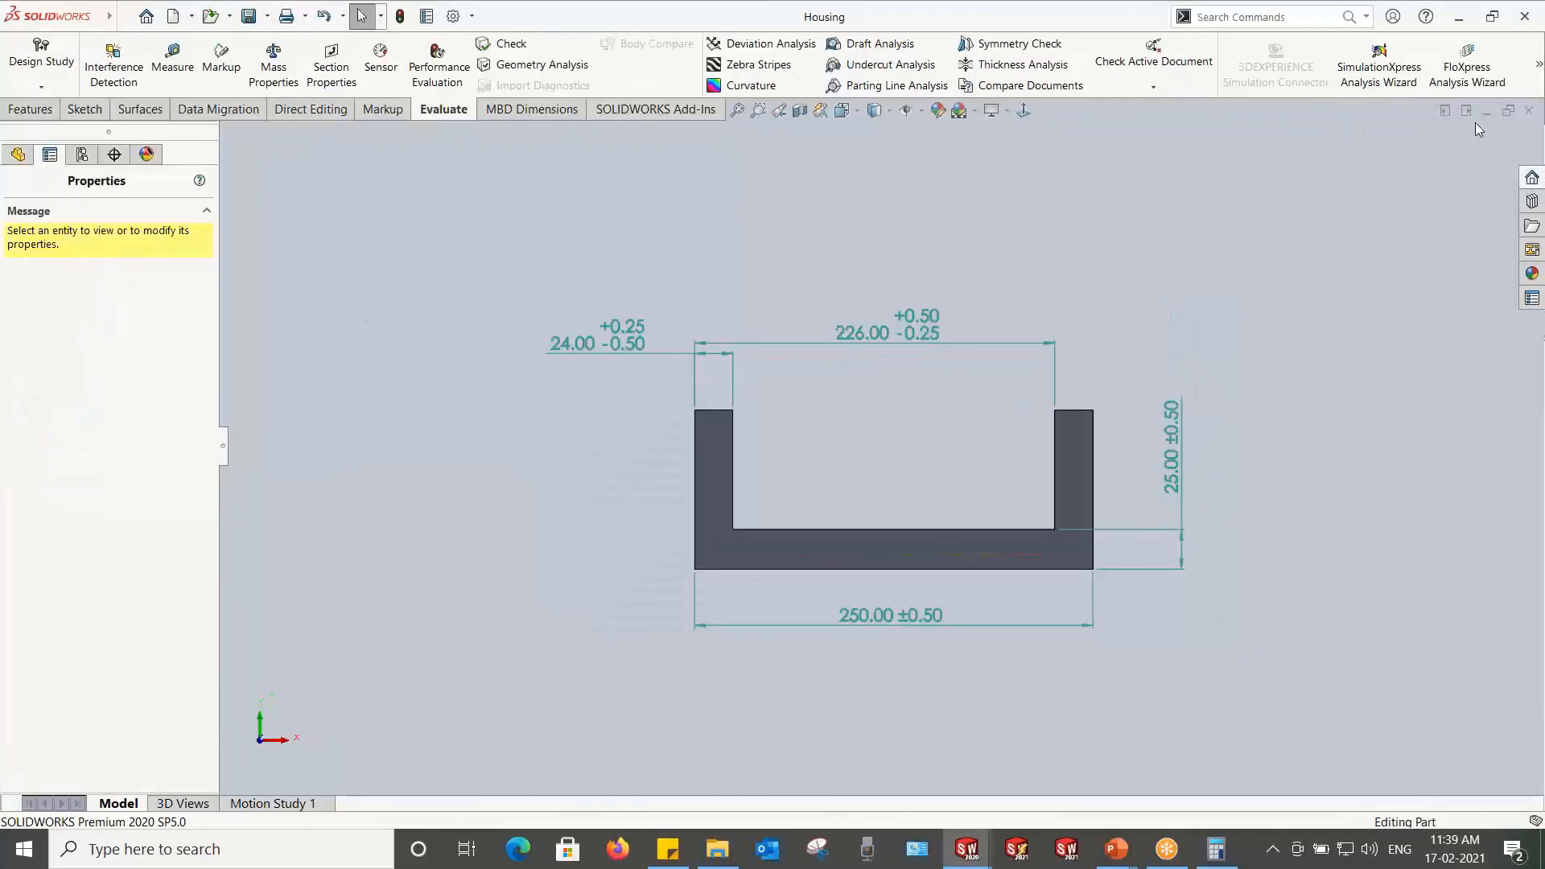
click(1529, 111)
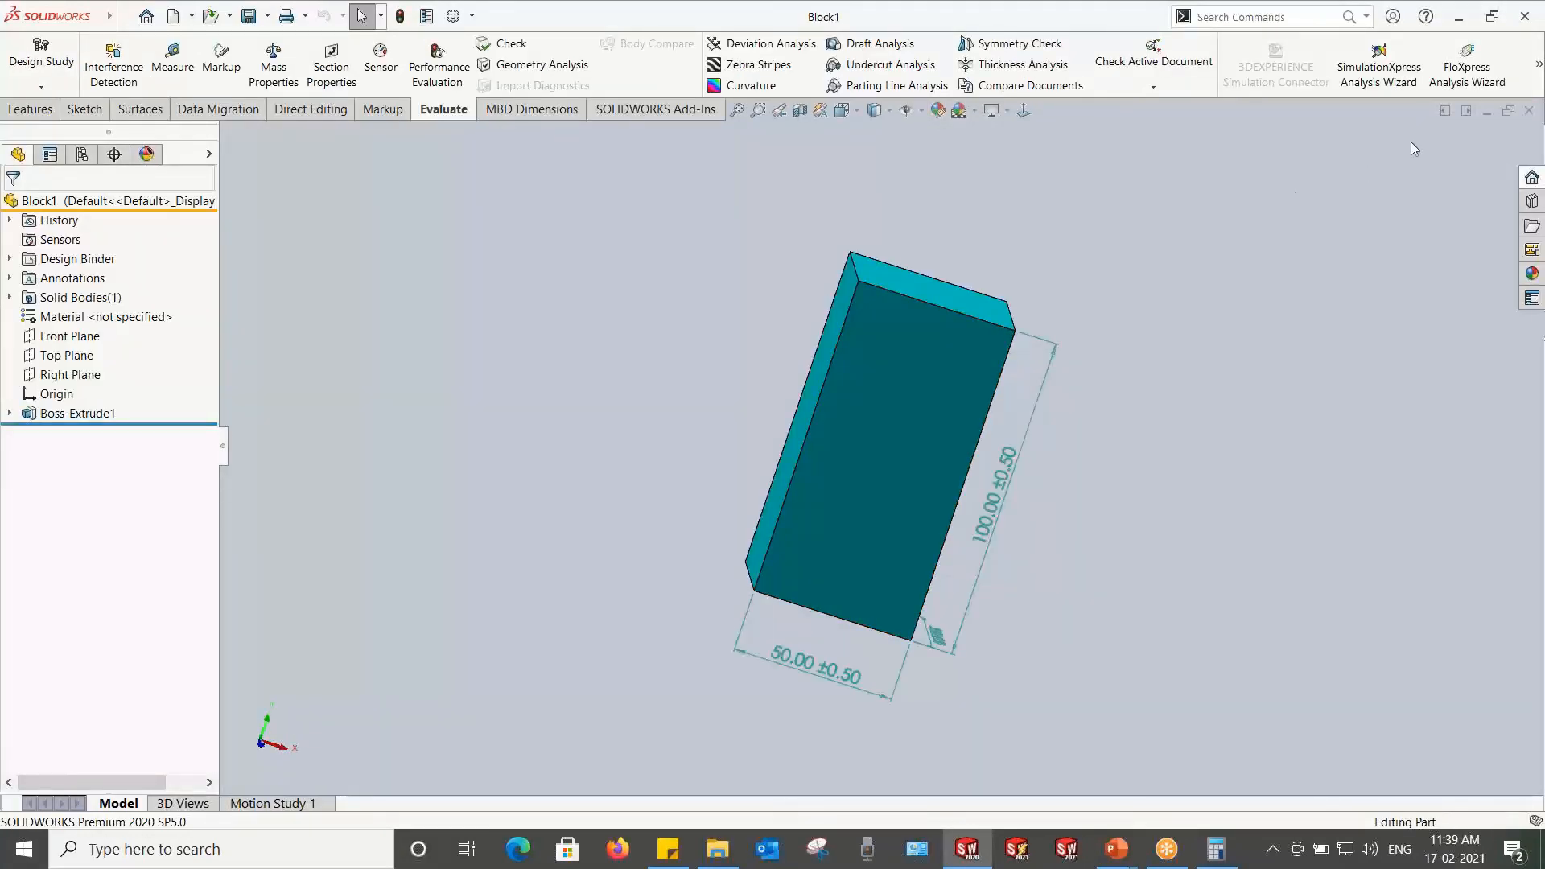
click(1530, 111)
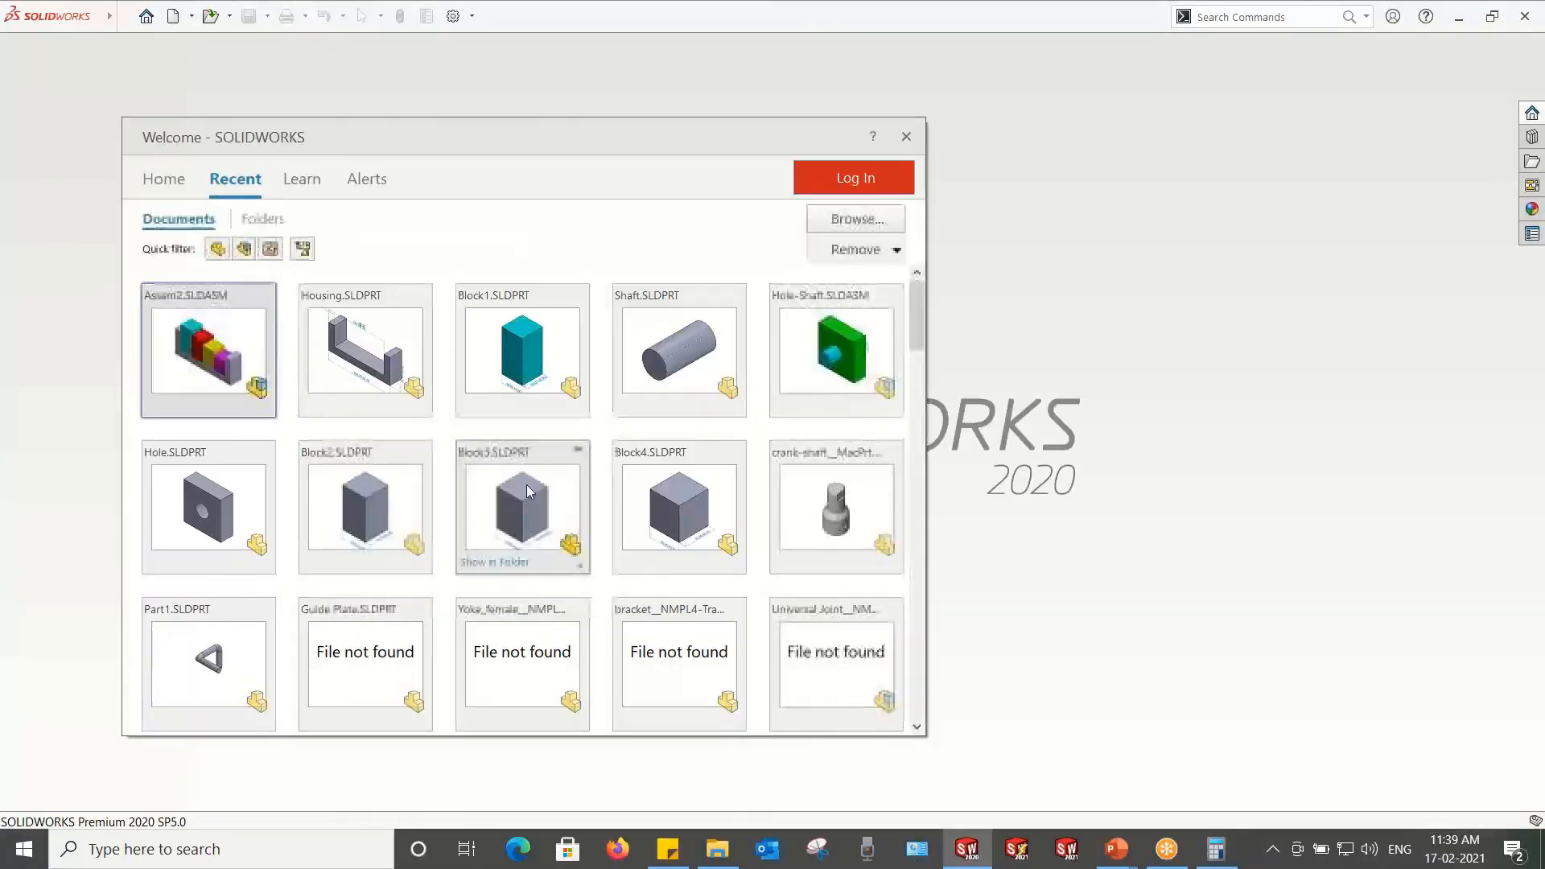
Step: Open the recent Hole-Shaft assembly and rebuild it
click(786, 354)
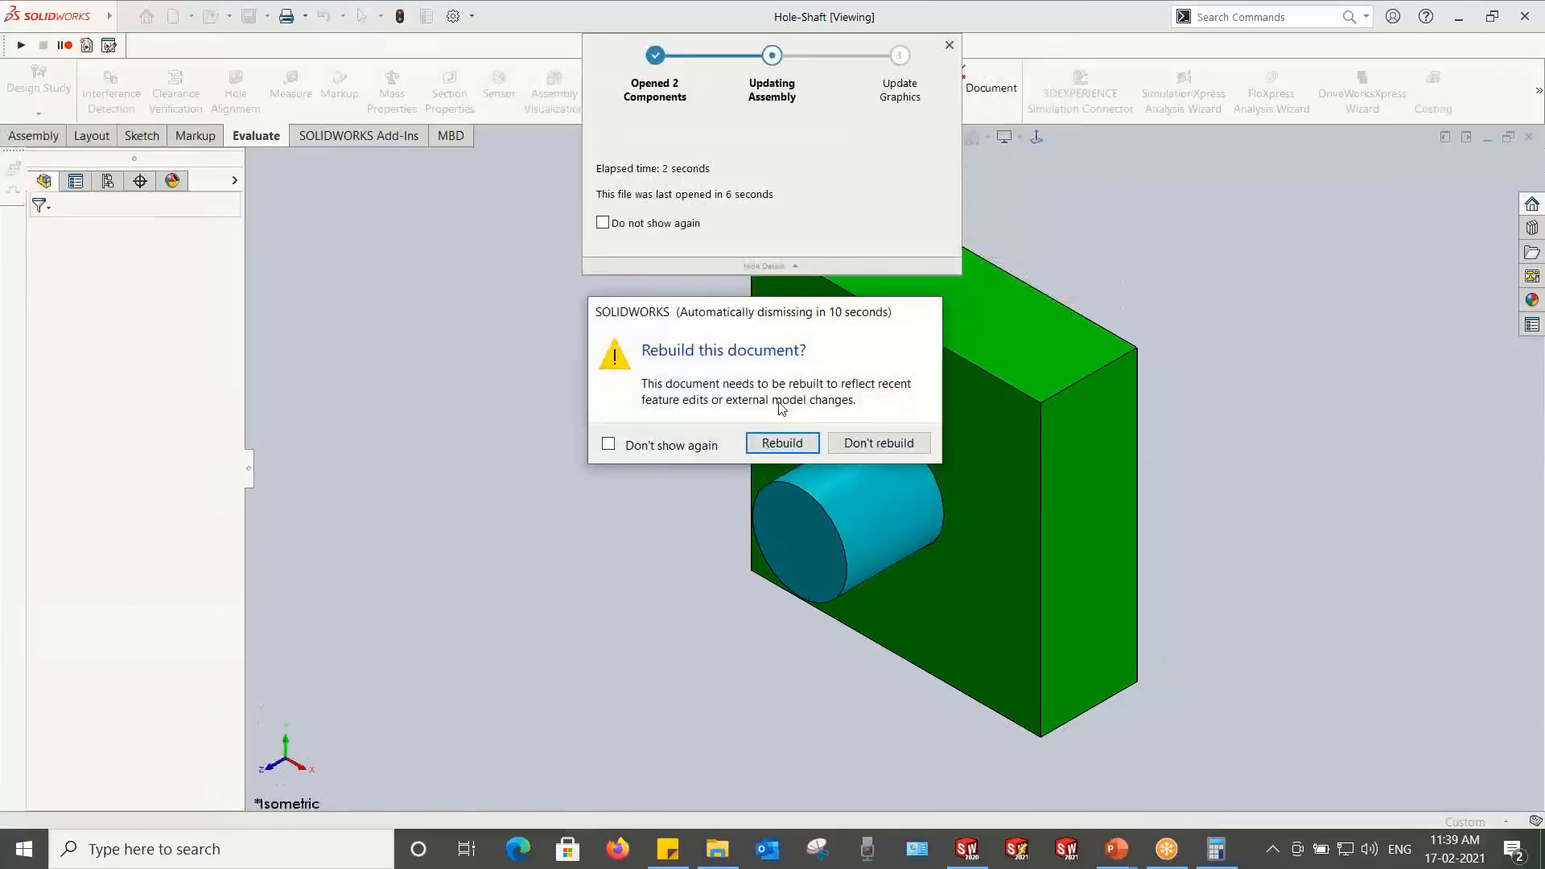
click(804, 442)
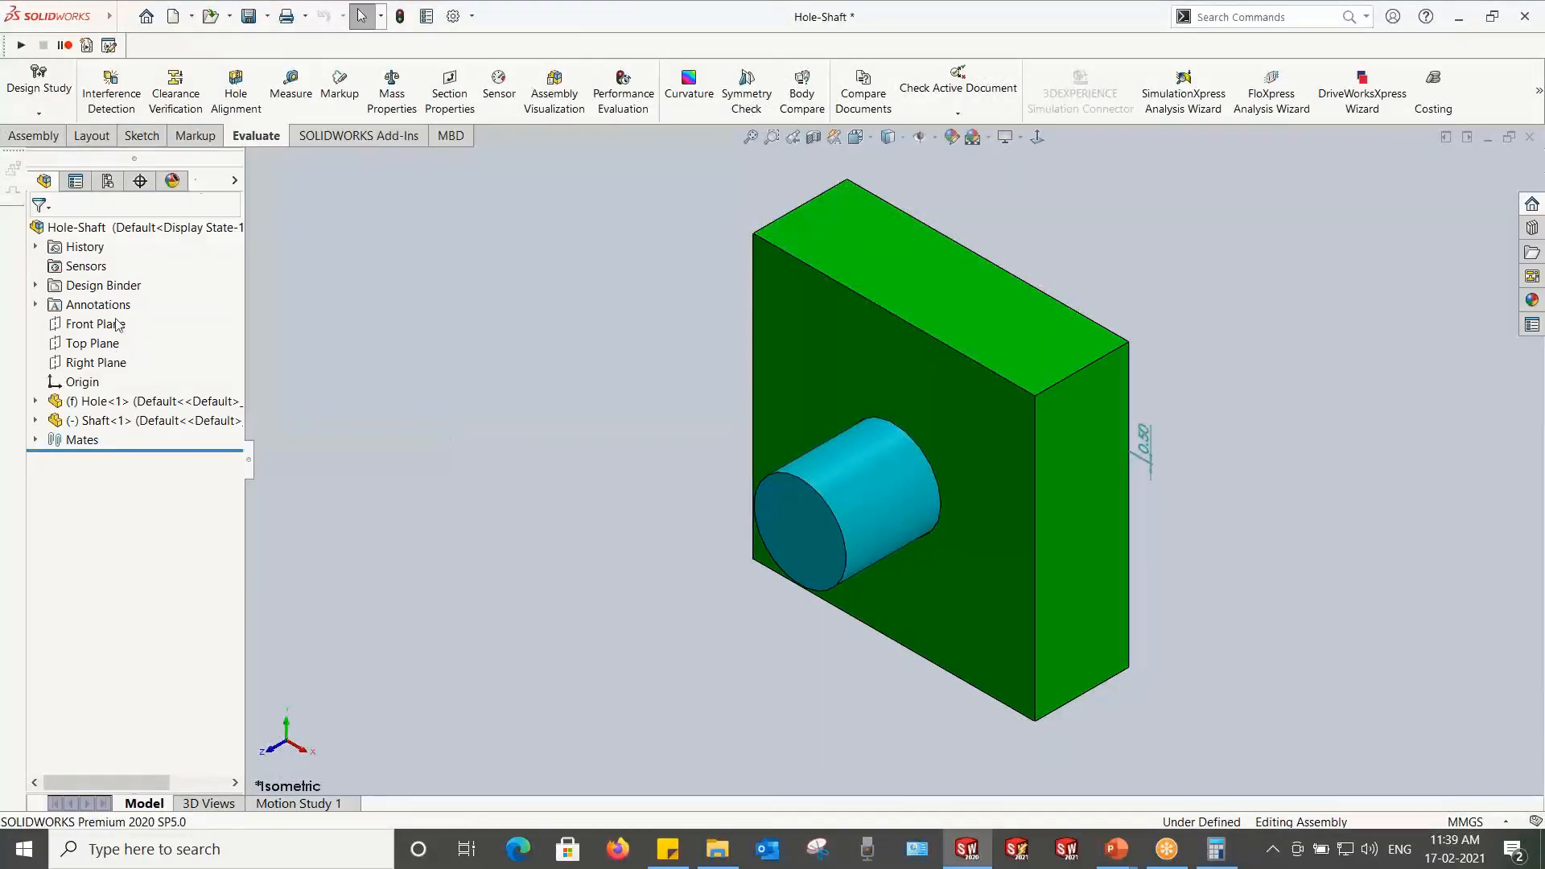
Step: Delete the existing Study1 tolerance study from the Hole-Shaft assembly and save the file
click(108, 180)
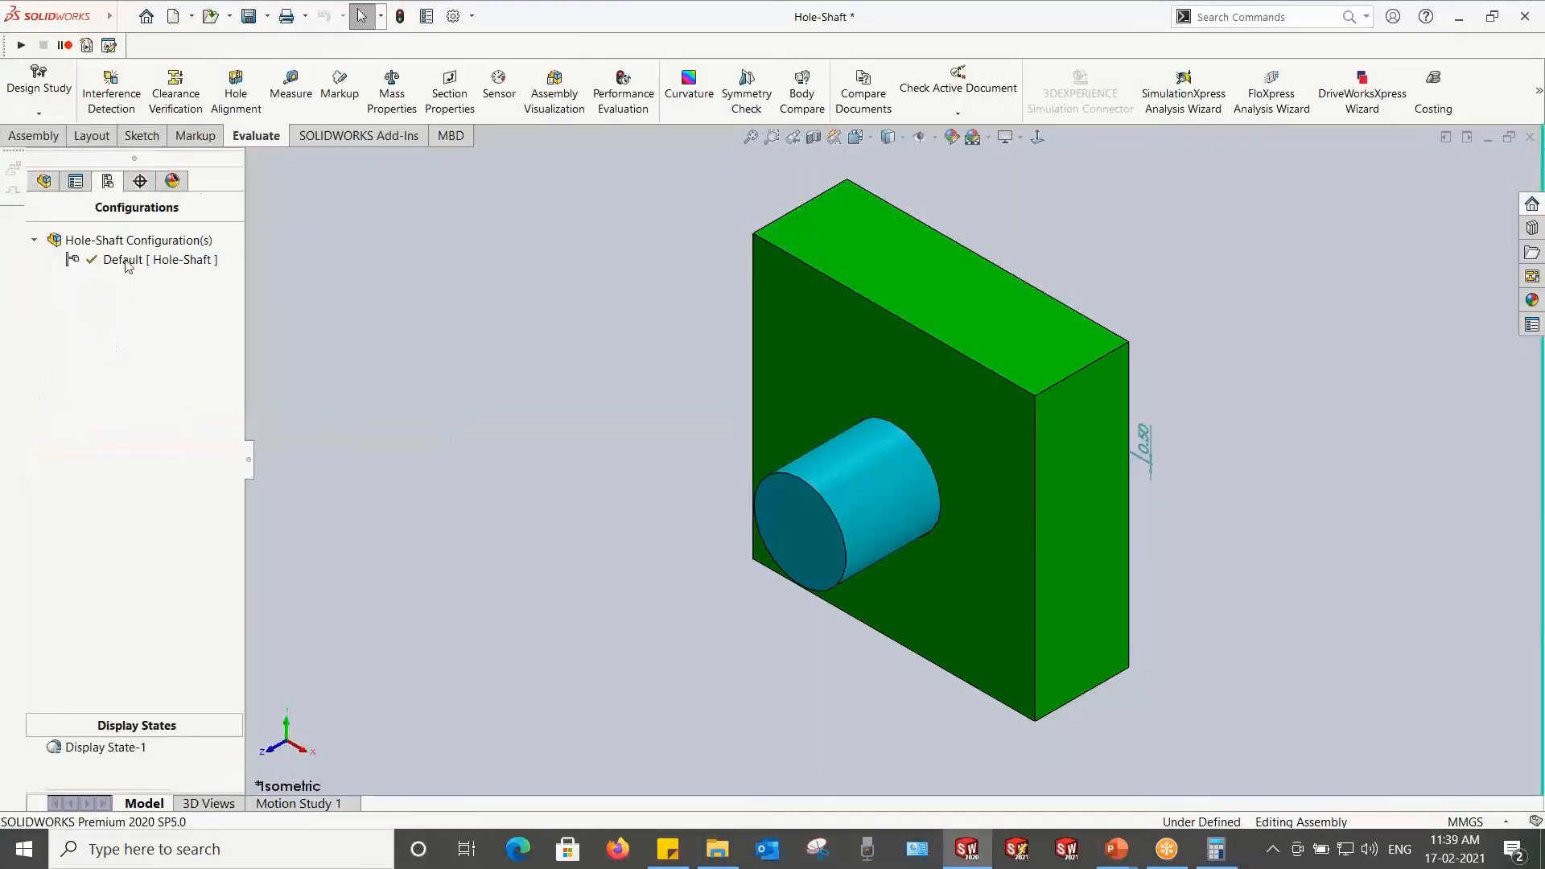
click(140, 180)
key(Delete)
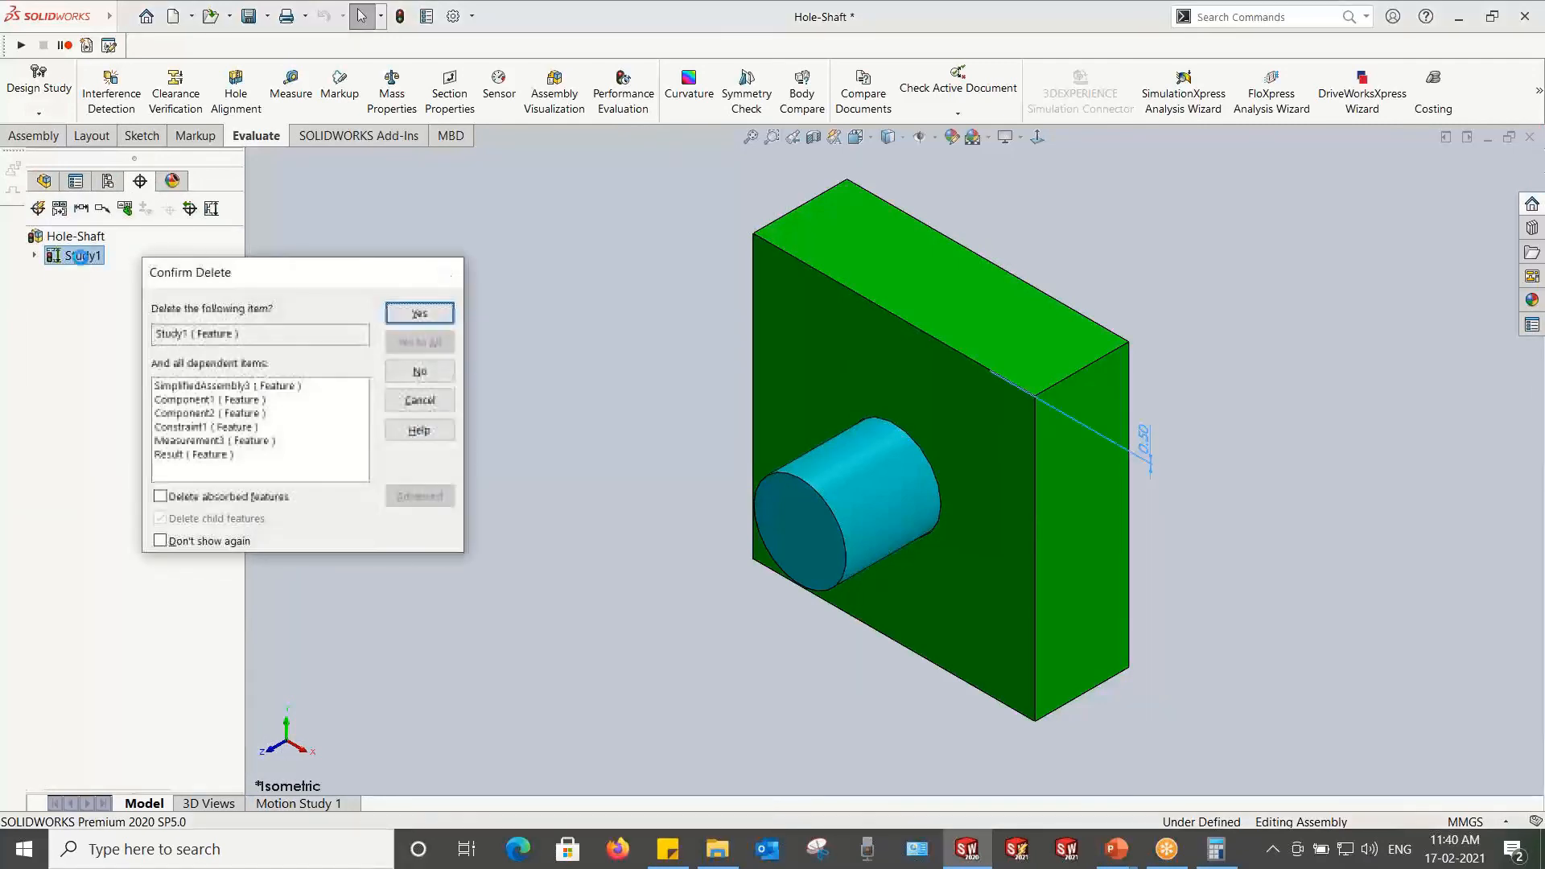
key(Return)
key(ctrl+s)
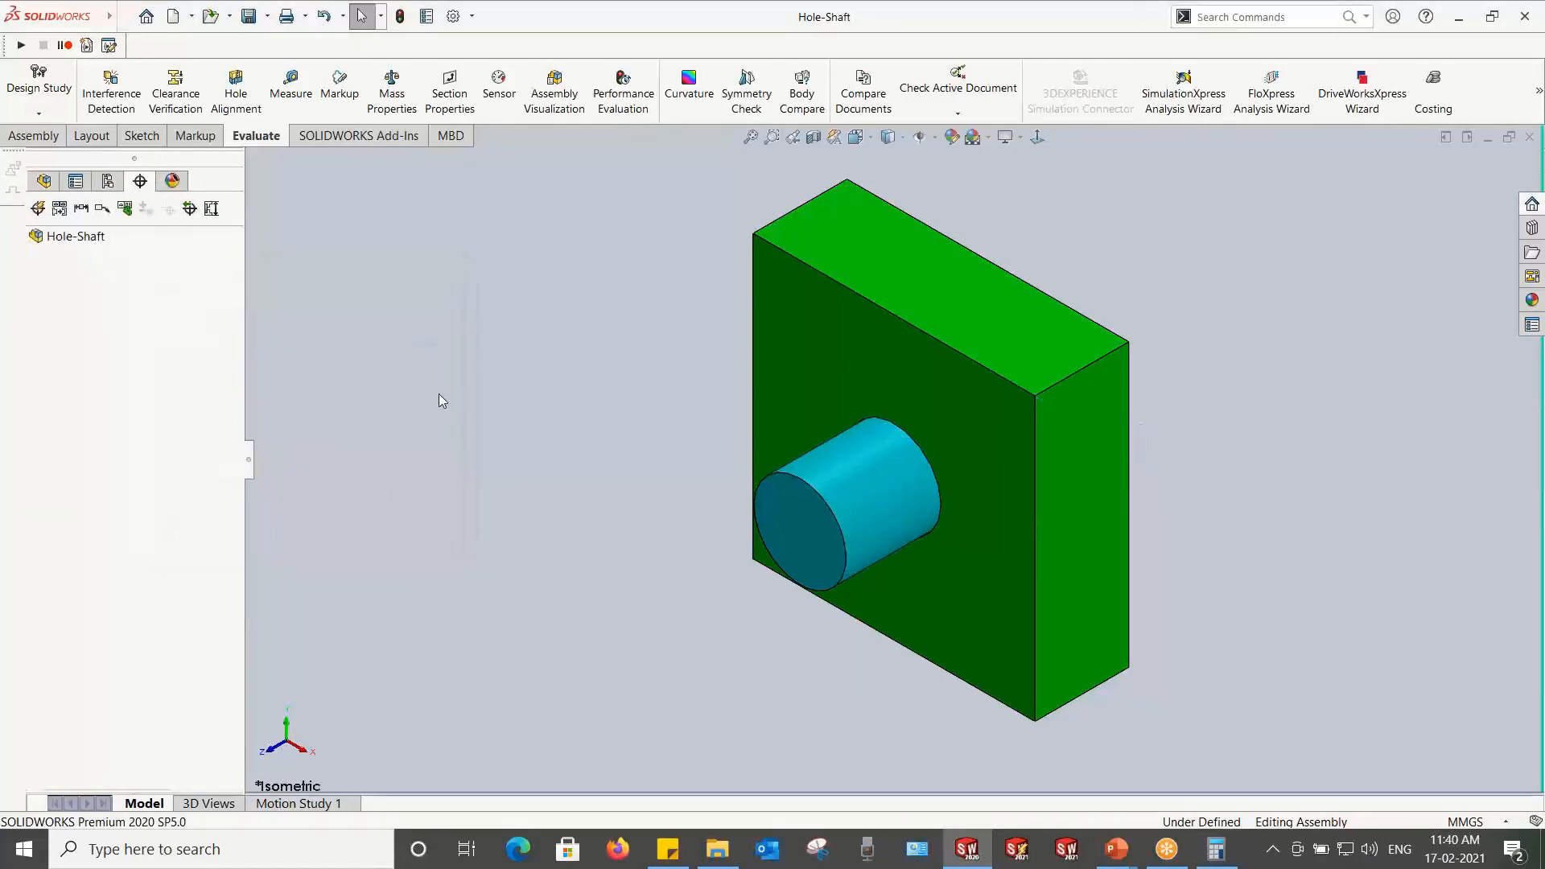
Step: Open the Hole component as its own part and move its dimensions clear of the block
right_click(814, 337)
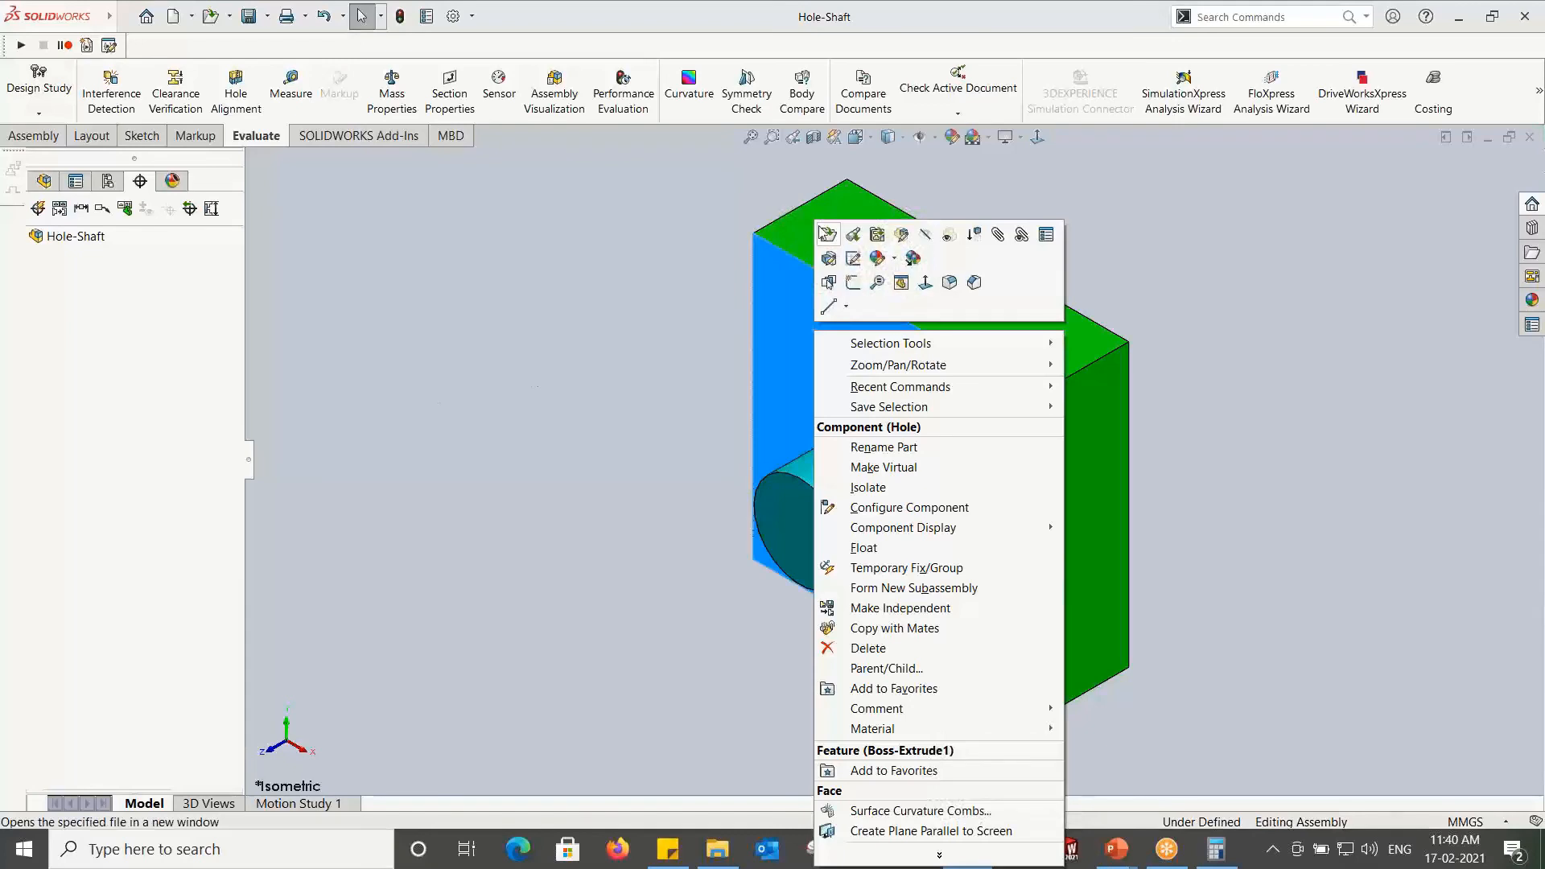
click(829, 231)
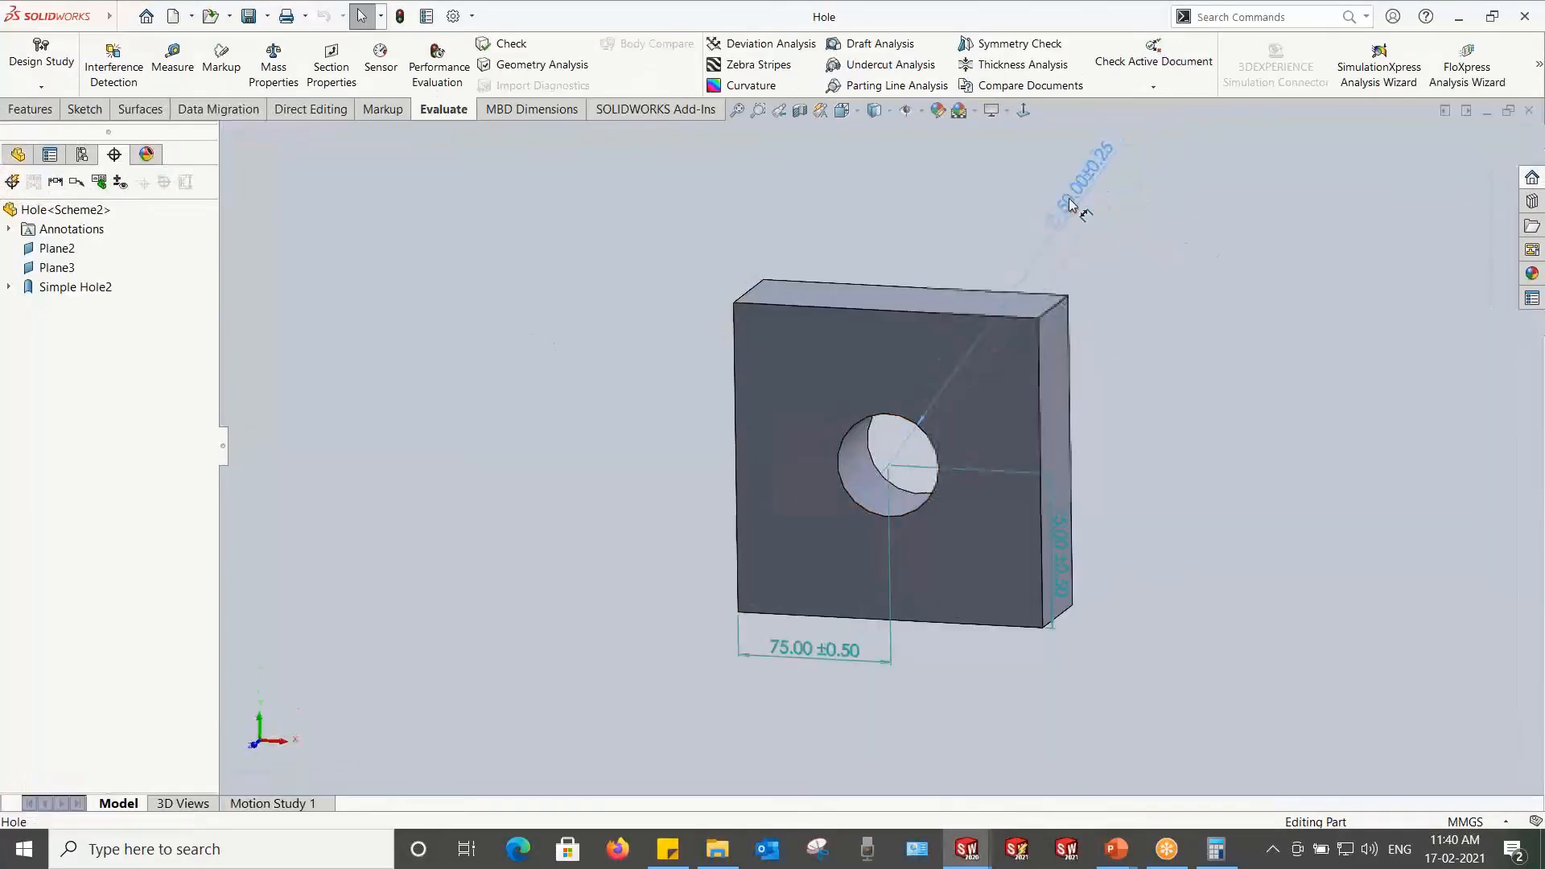
drag(1066, 203, 1107, 181)
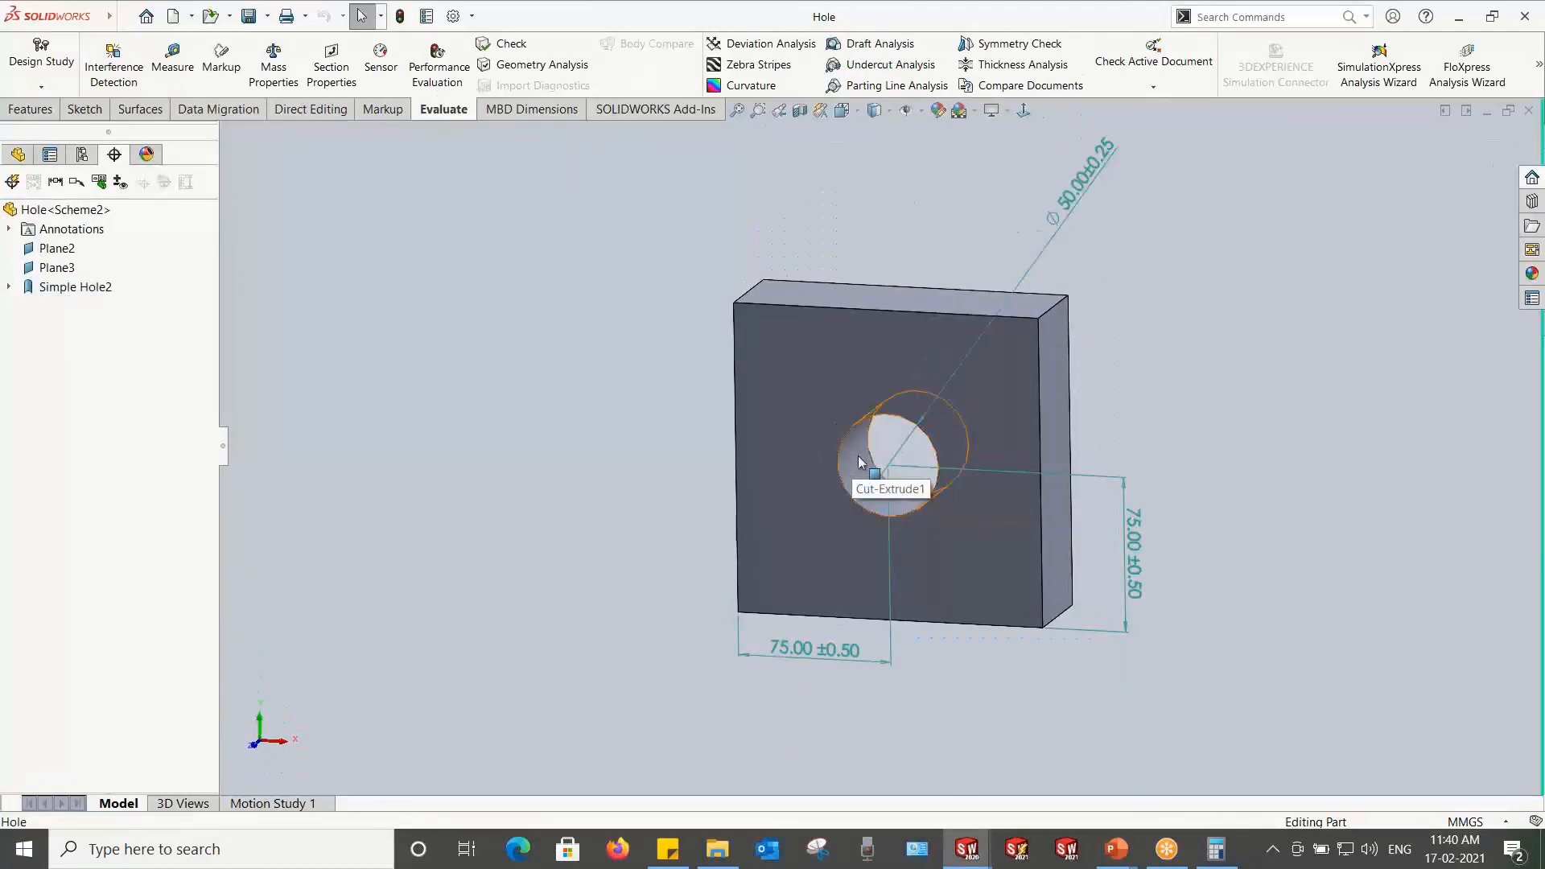
Step: Check the diameter of the hole in the Hole part and return to the Hole-Shaft assembly
click(867, 489)
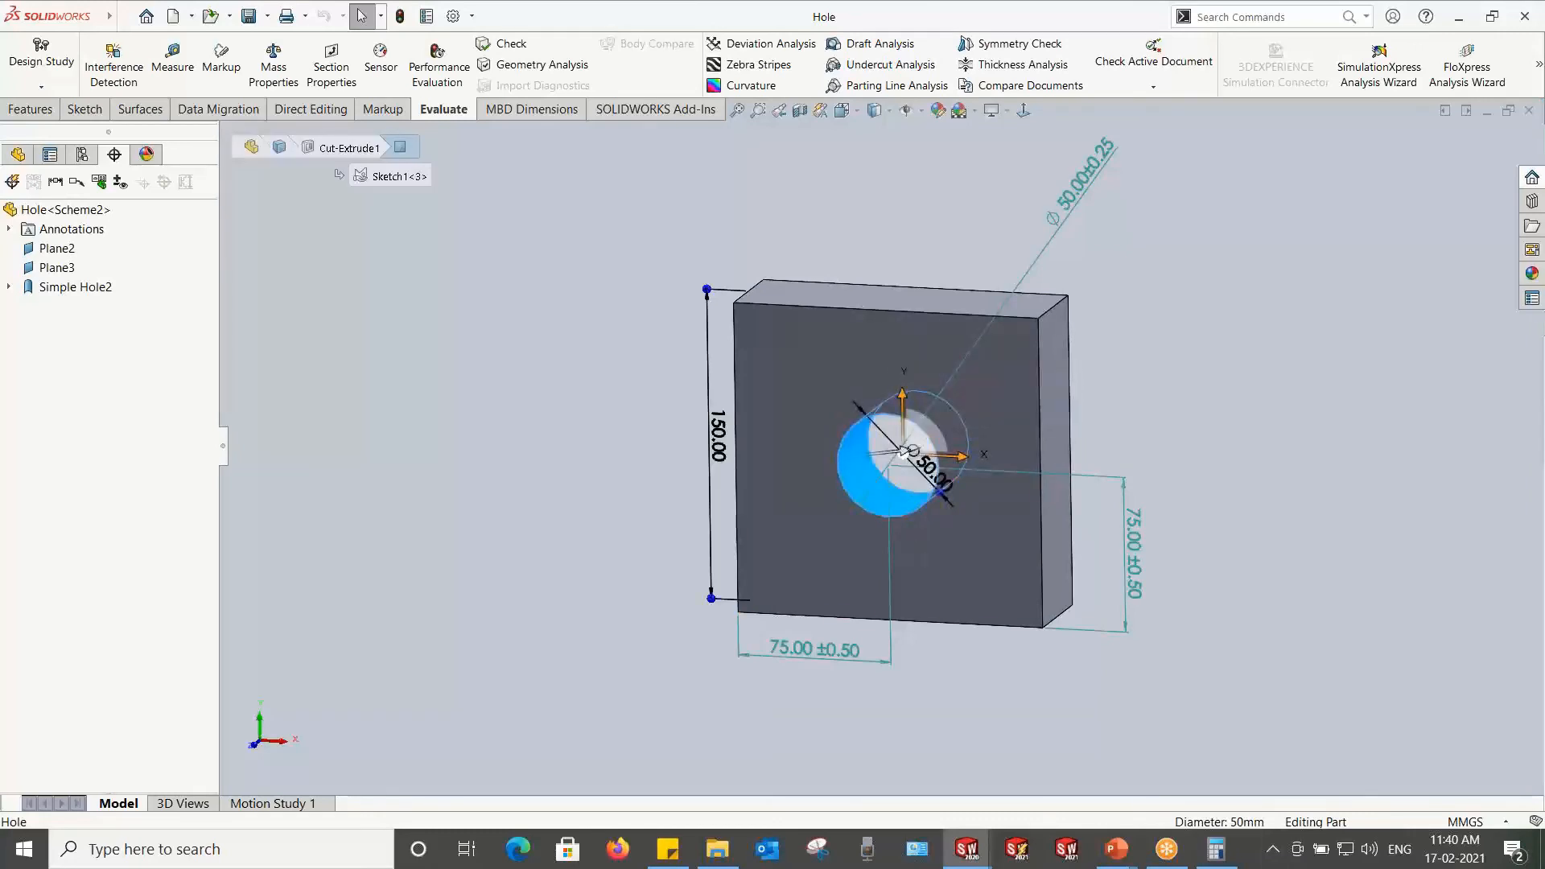
click(1229, 296)
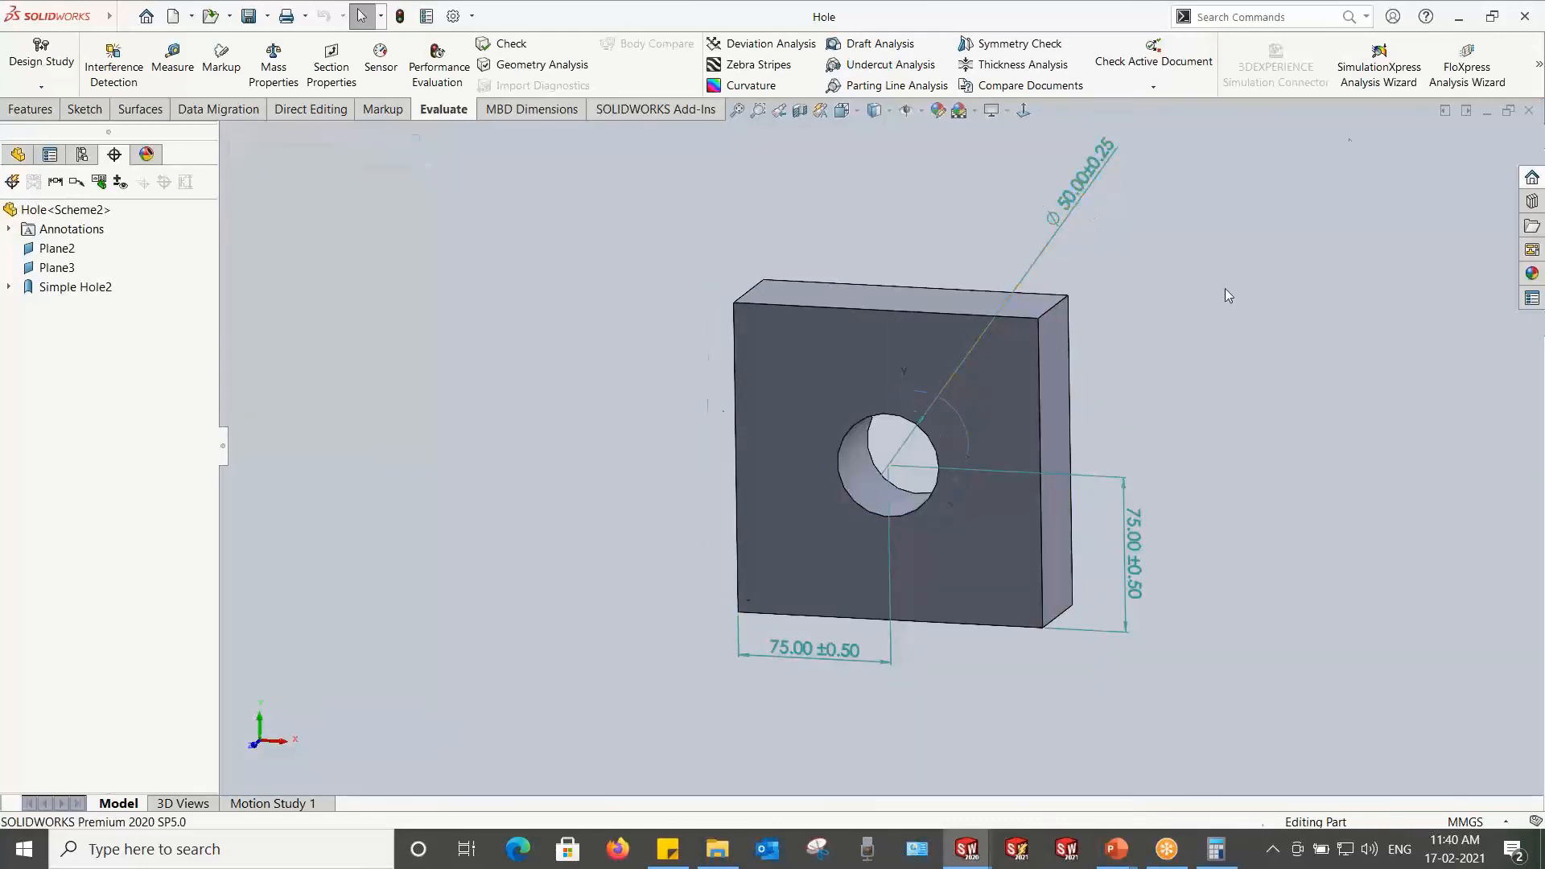
click(1510, 111)
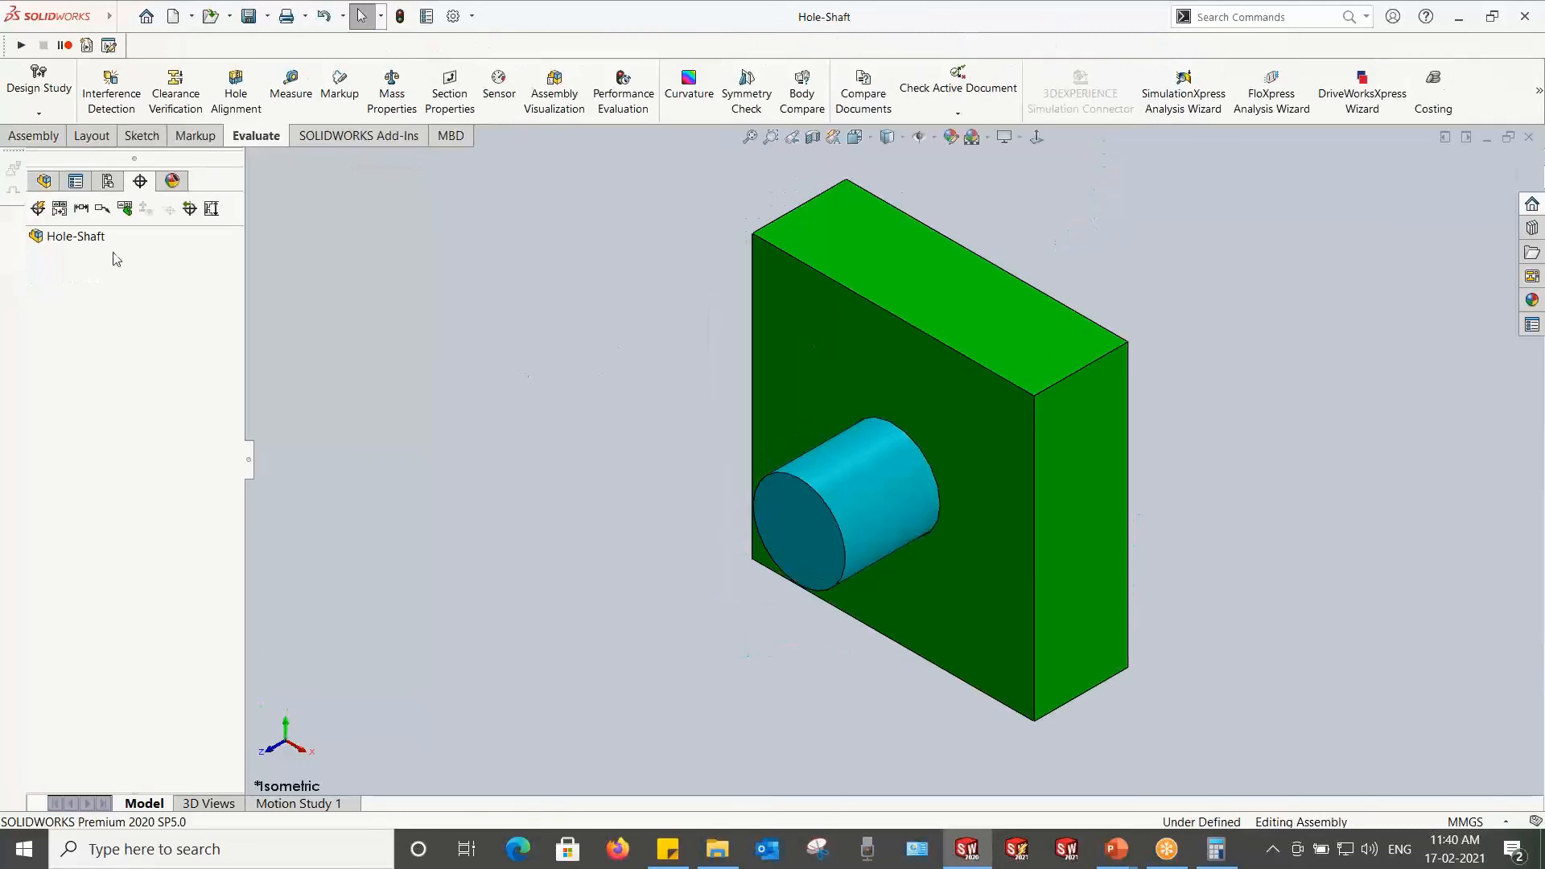
Step: Open the Shaft component as its own part, review its diameter dimension and close the part
right_click(846, 486)
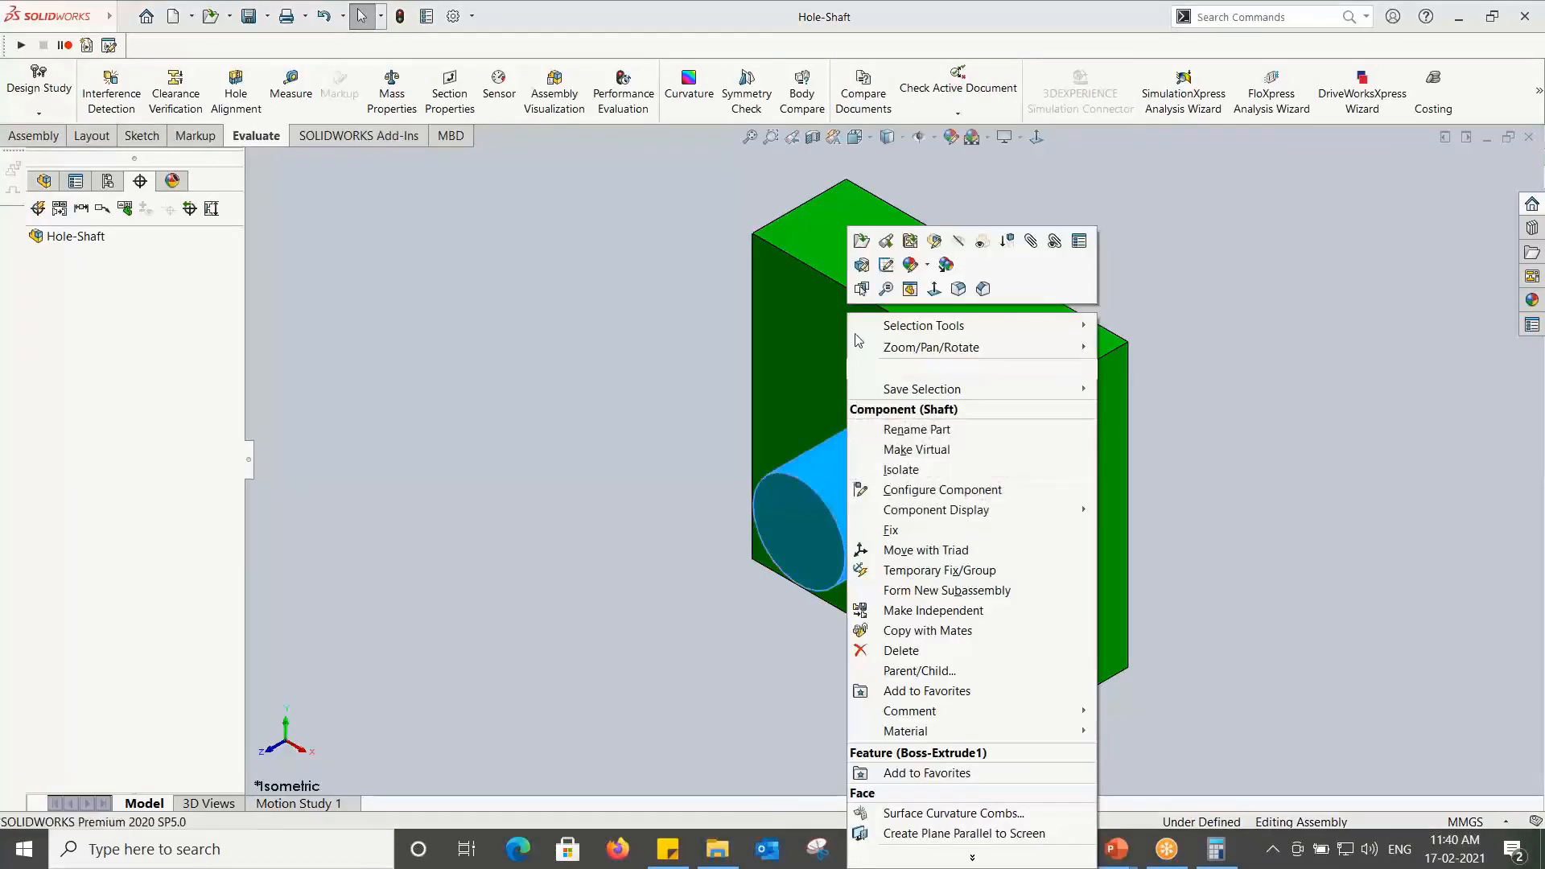
click(863, 244)
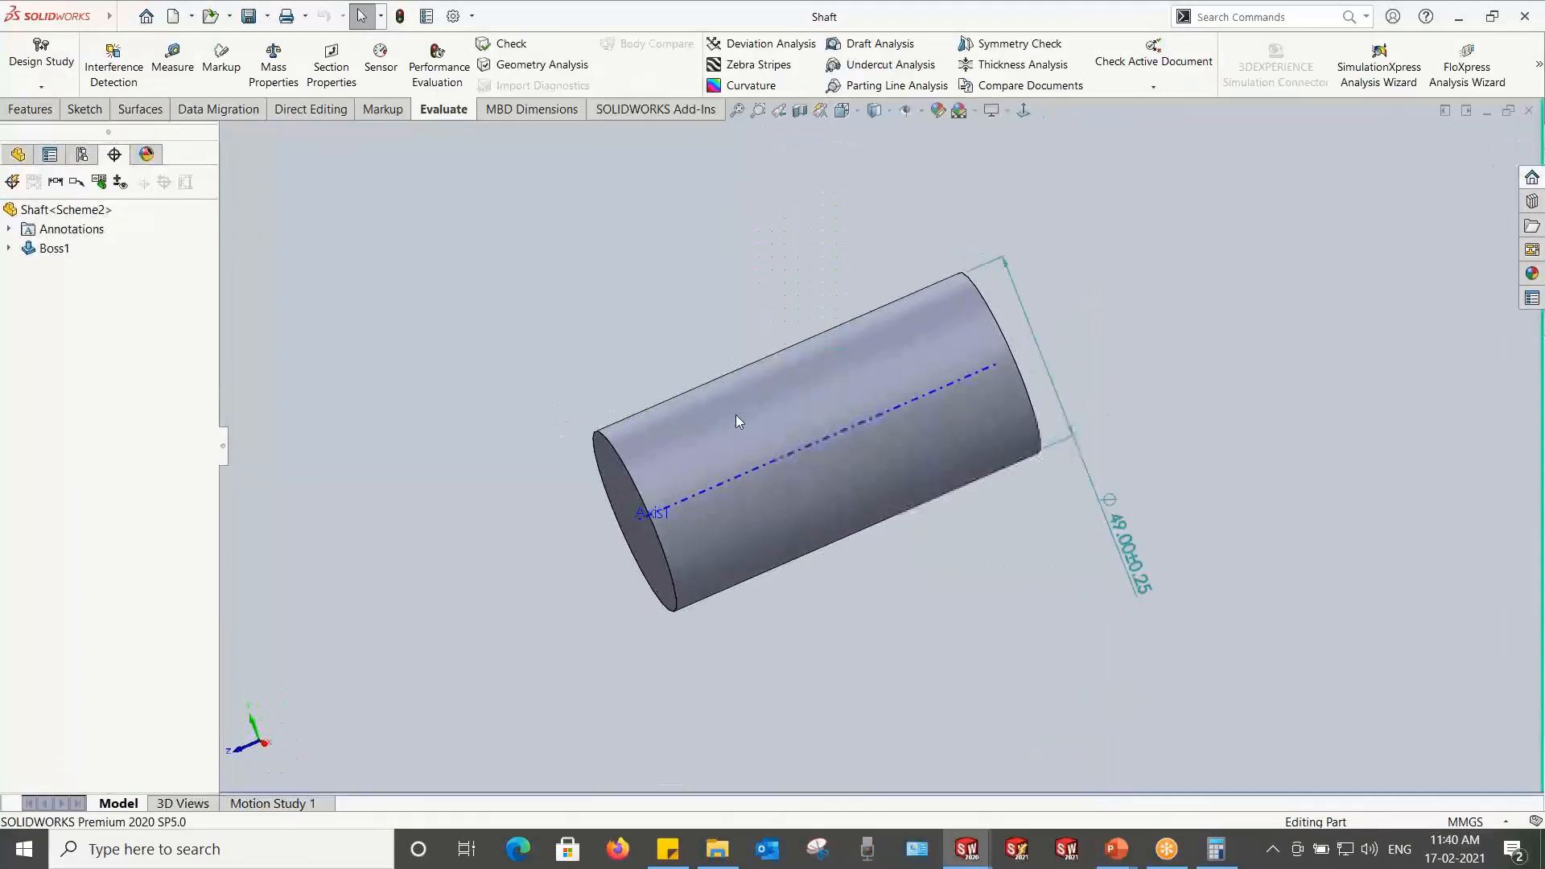
click(778, 416)
click(1111, 587)
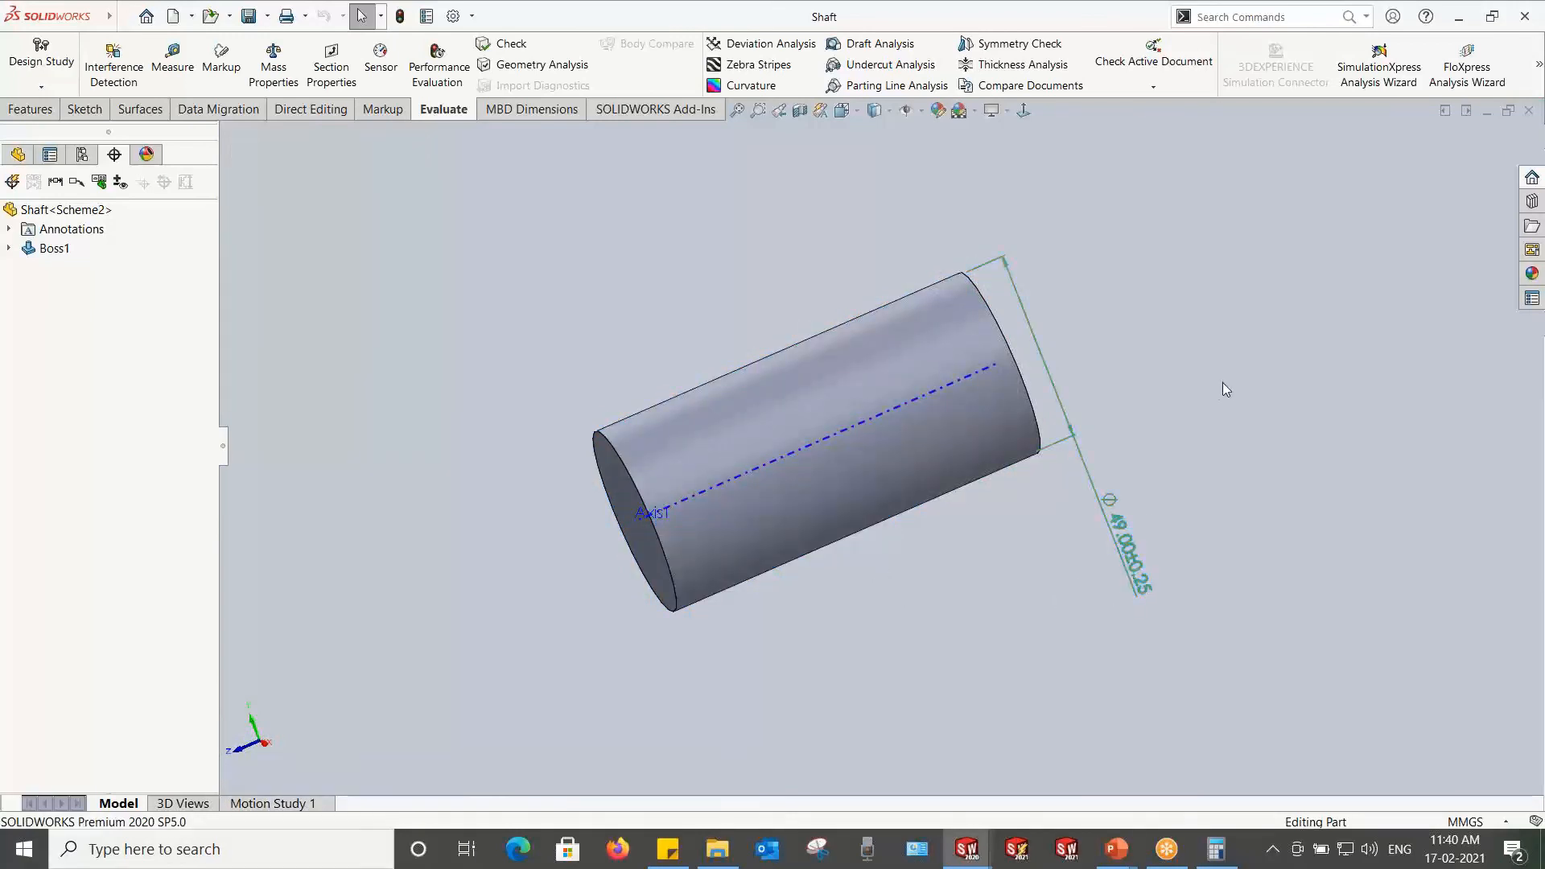
click(1528, 111)
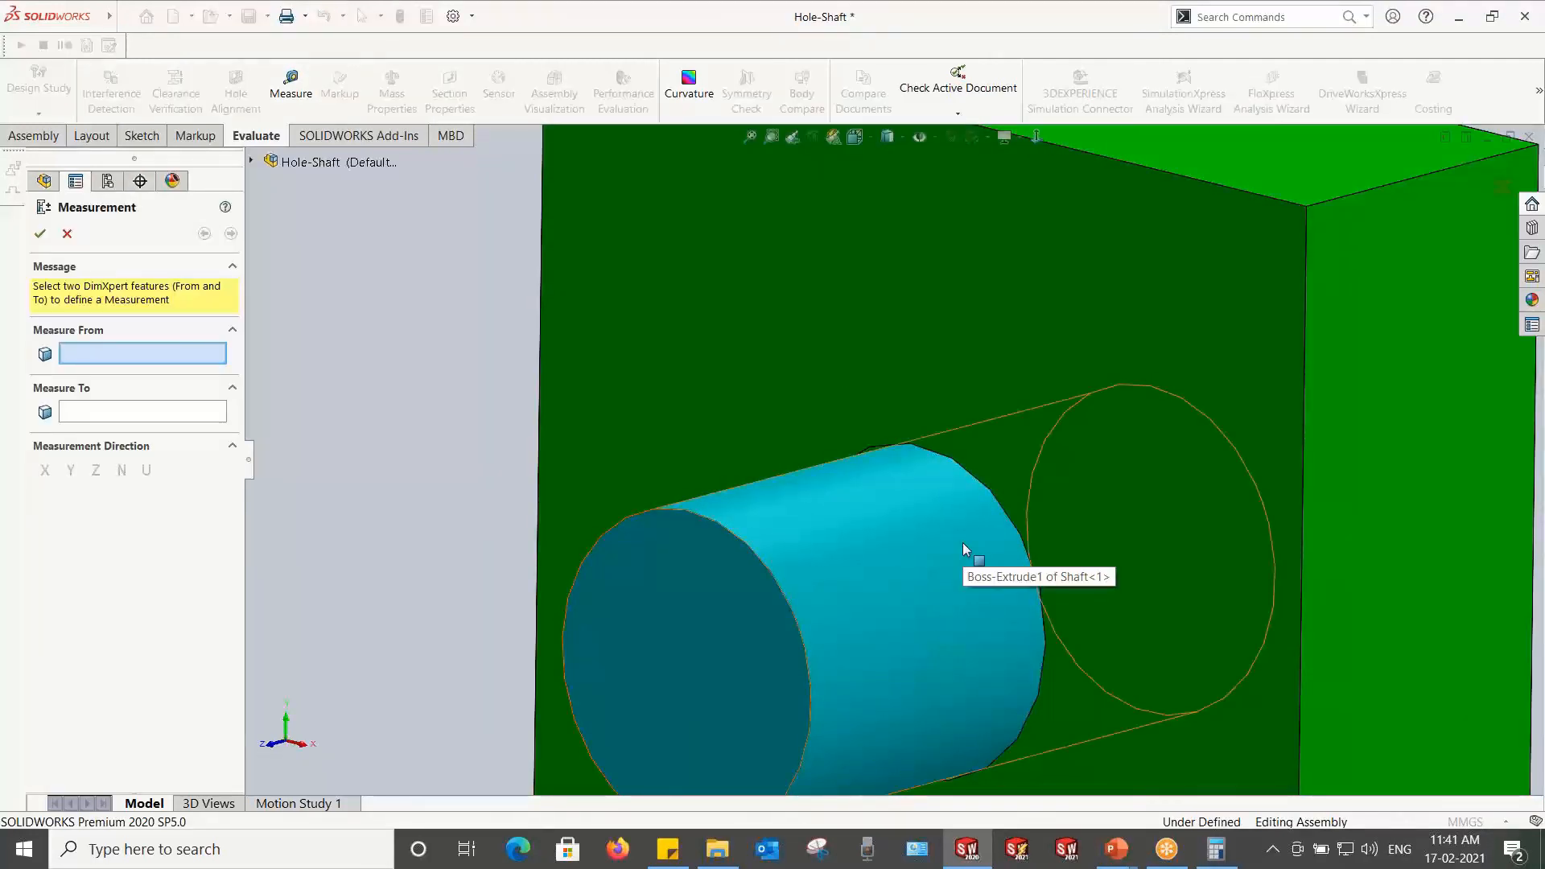
Step: Select the Shaft's cylindrical face as the measure-from feature and the Hole's bore as the measure-to feature
scroll(966, 531, down, 5)
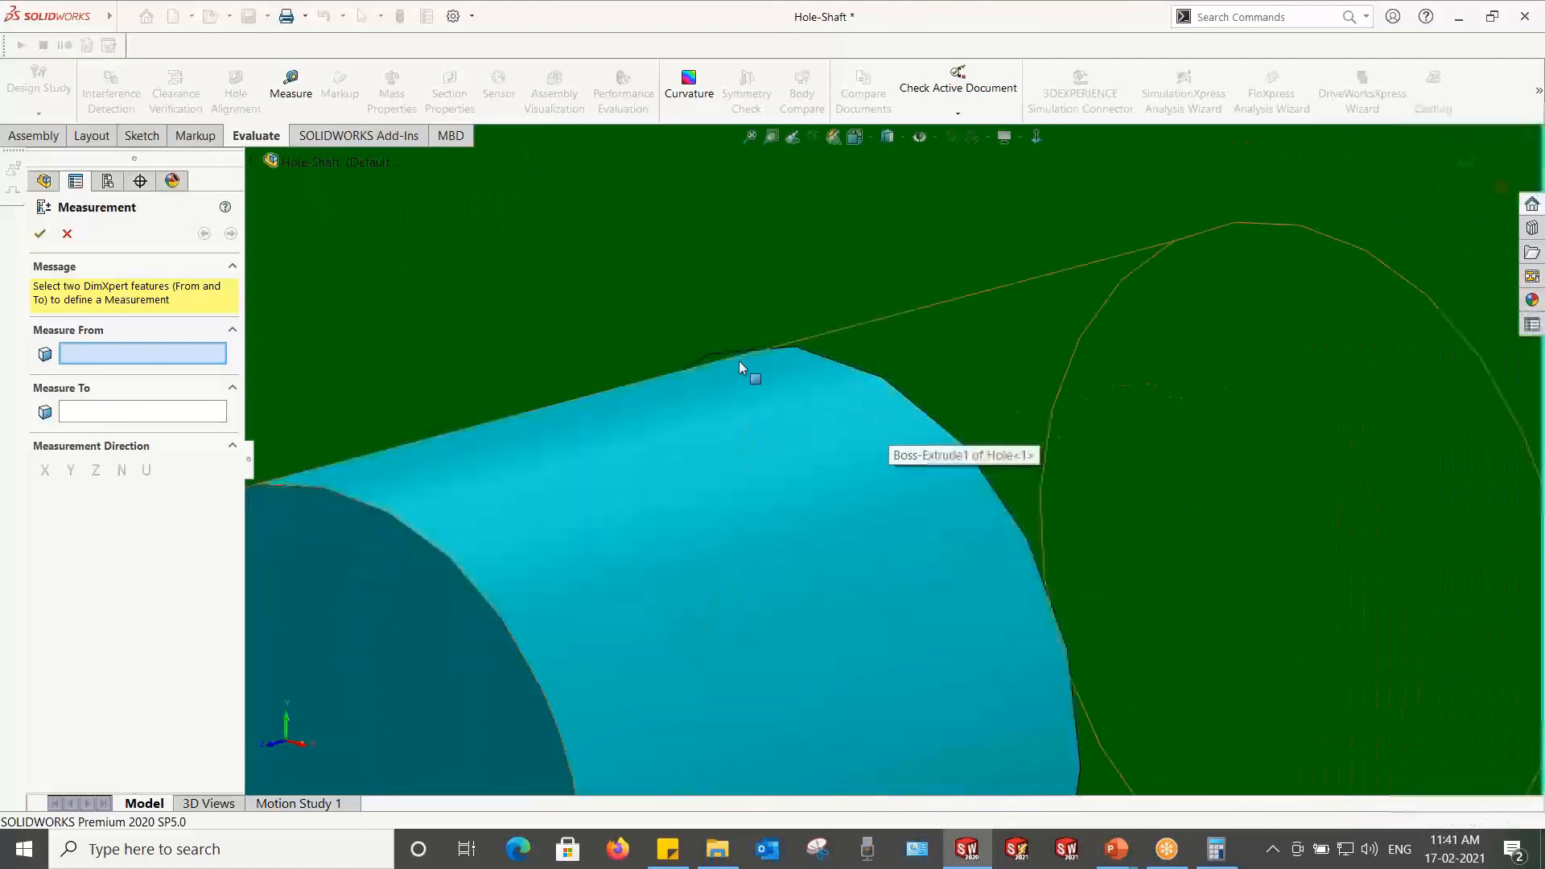
click(739, 361)
scroll(732, 366, down, 4)
click(813, 374)
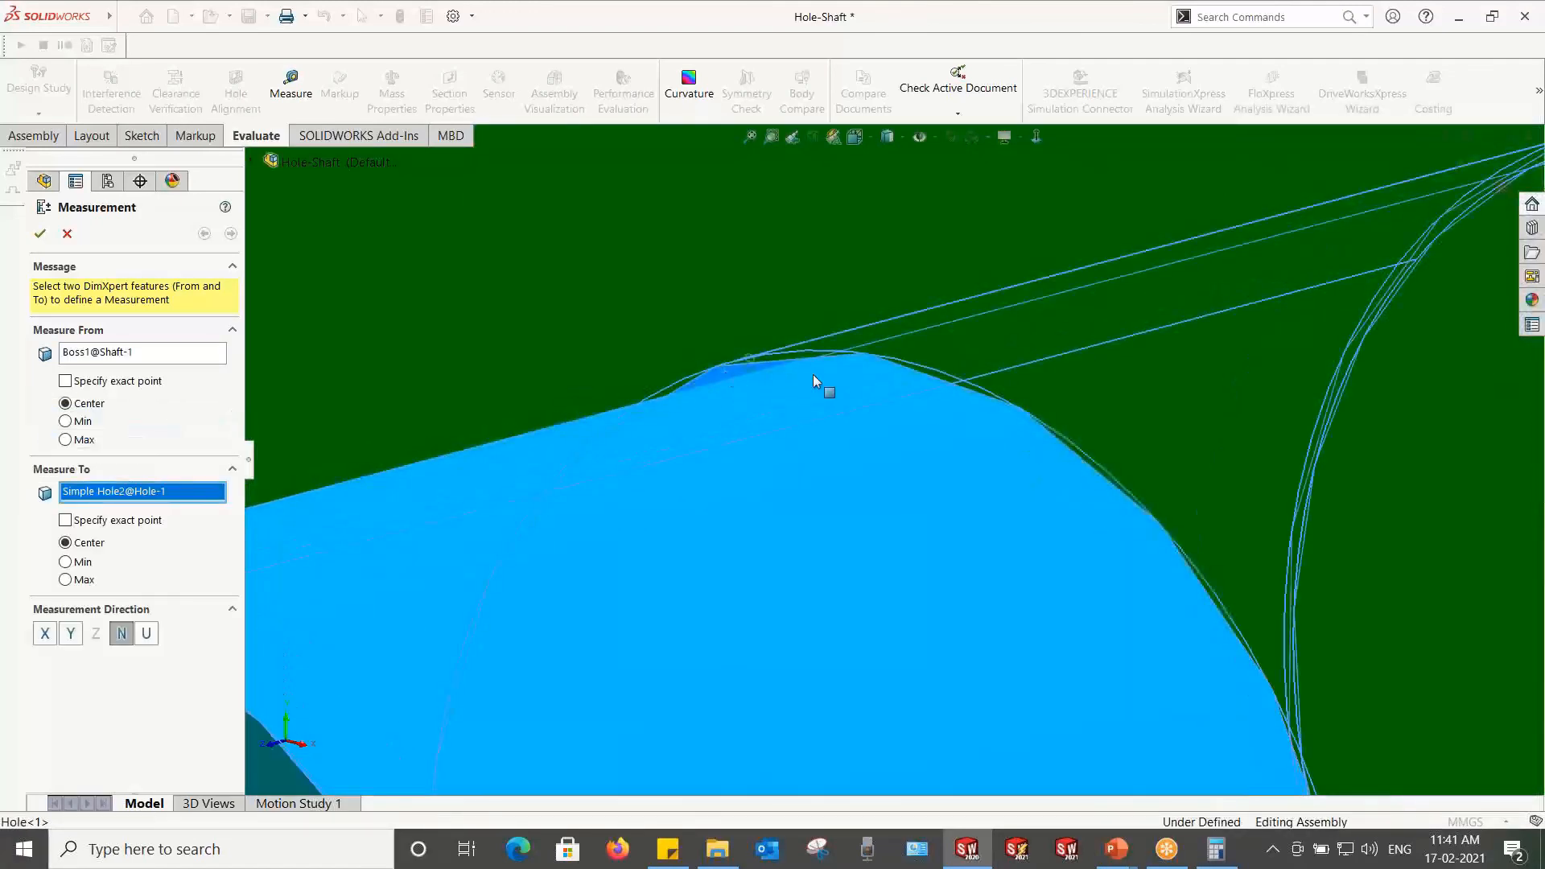
scroll(885, 410, up, 5)
scroll(1369, 495, up, 3)
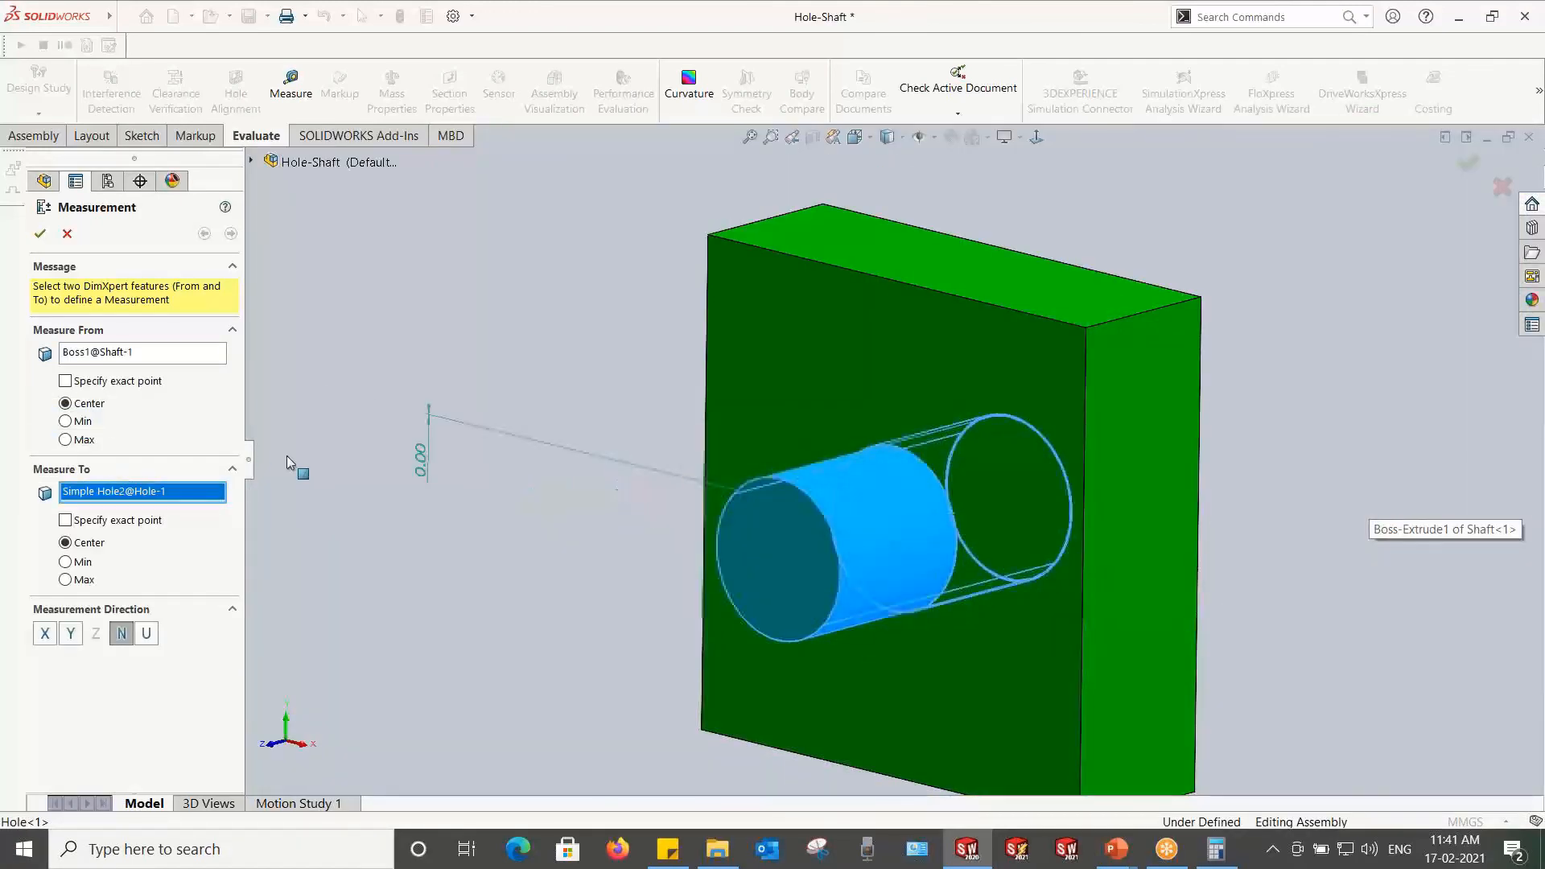
Step: Set both measurement features to Max and place the measurement dimension beside the block
click(66, 440)
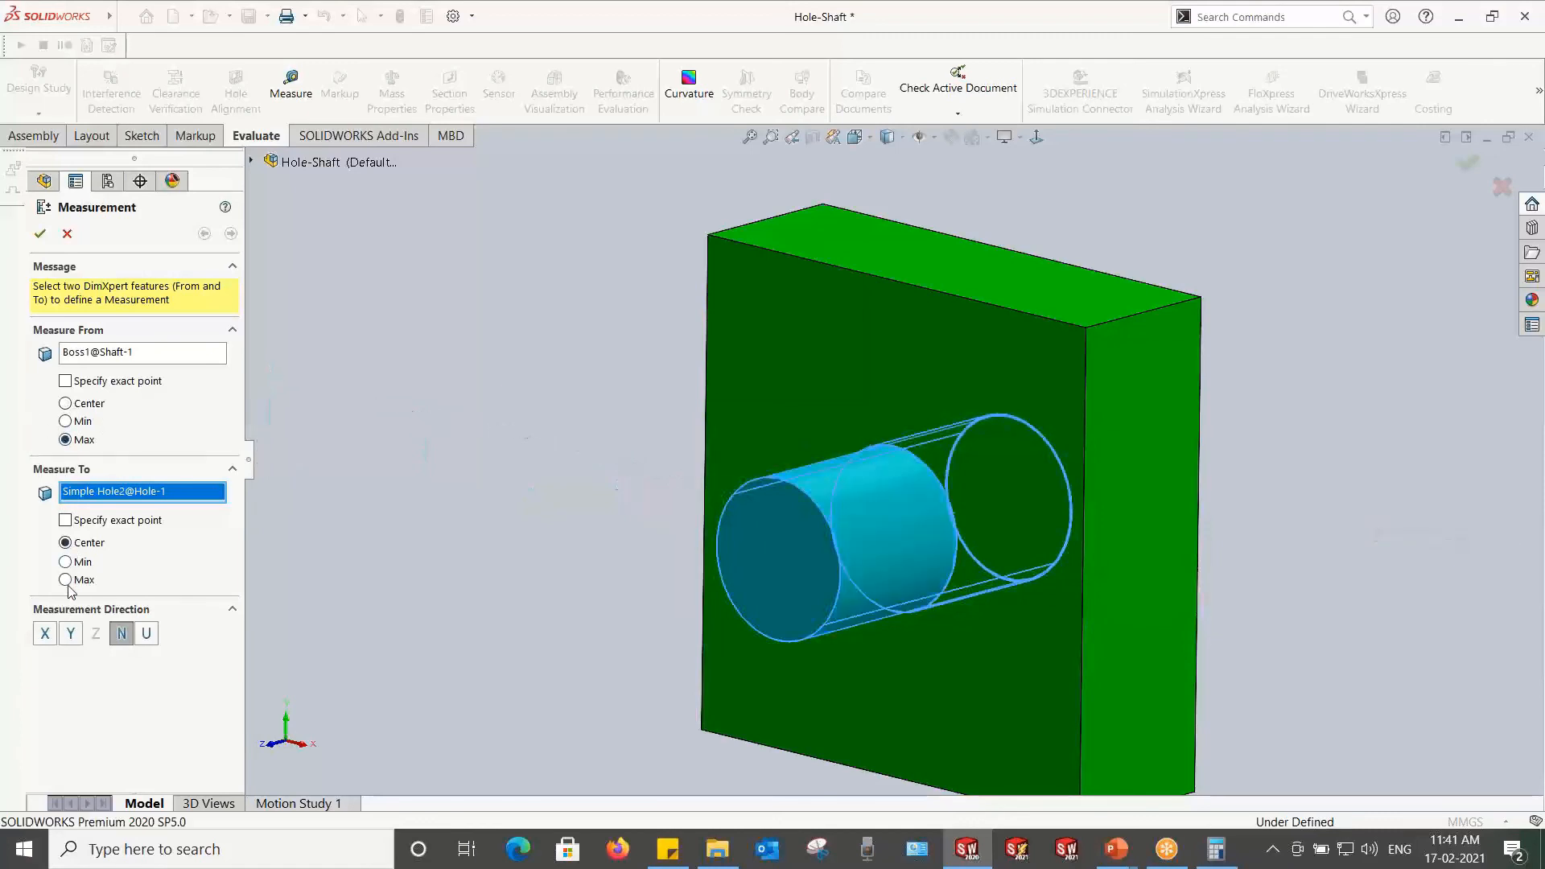
click(65, 580)
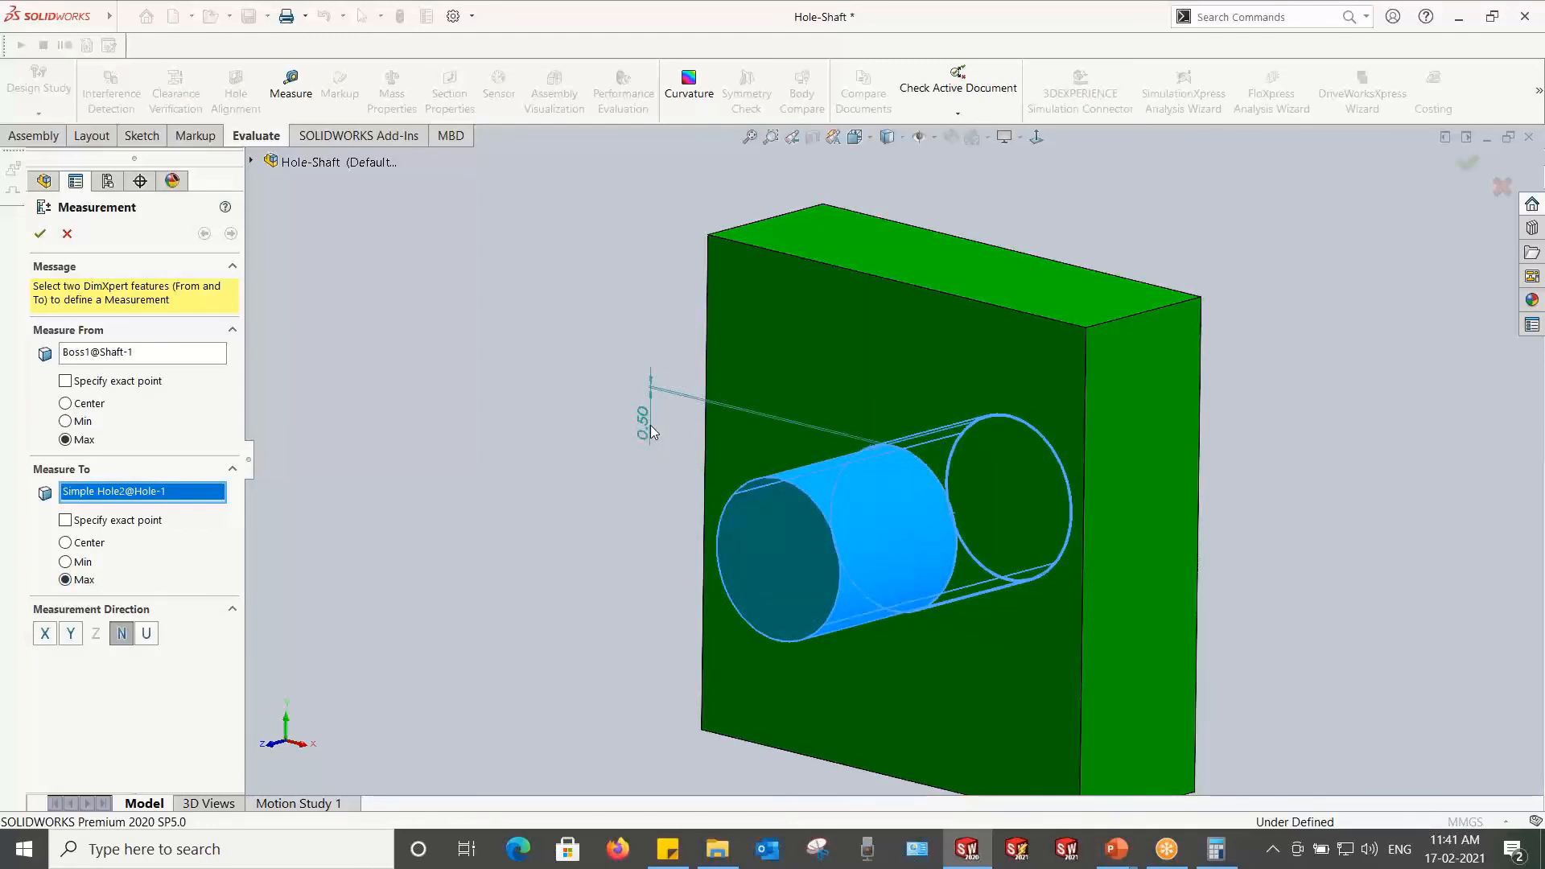
click(654, 432)
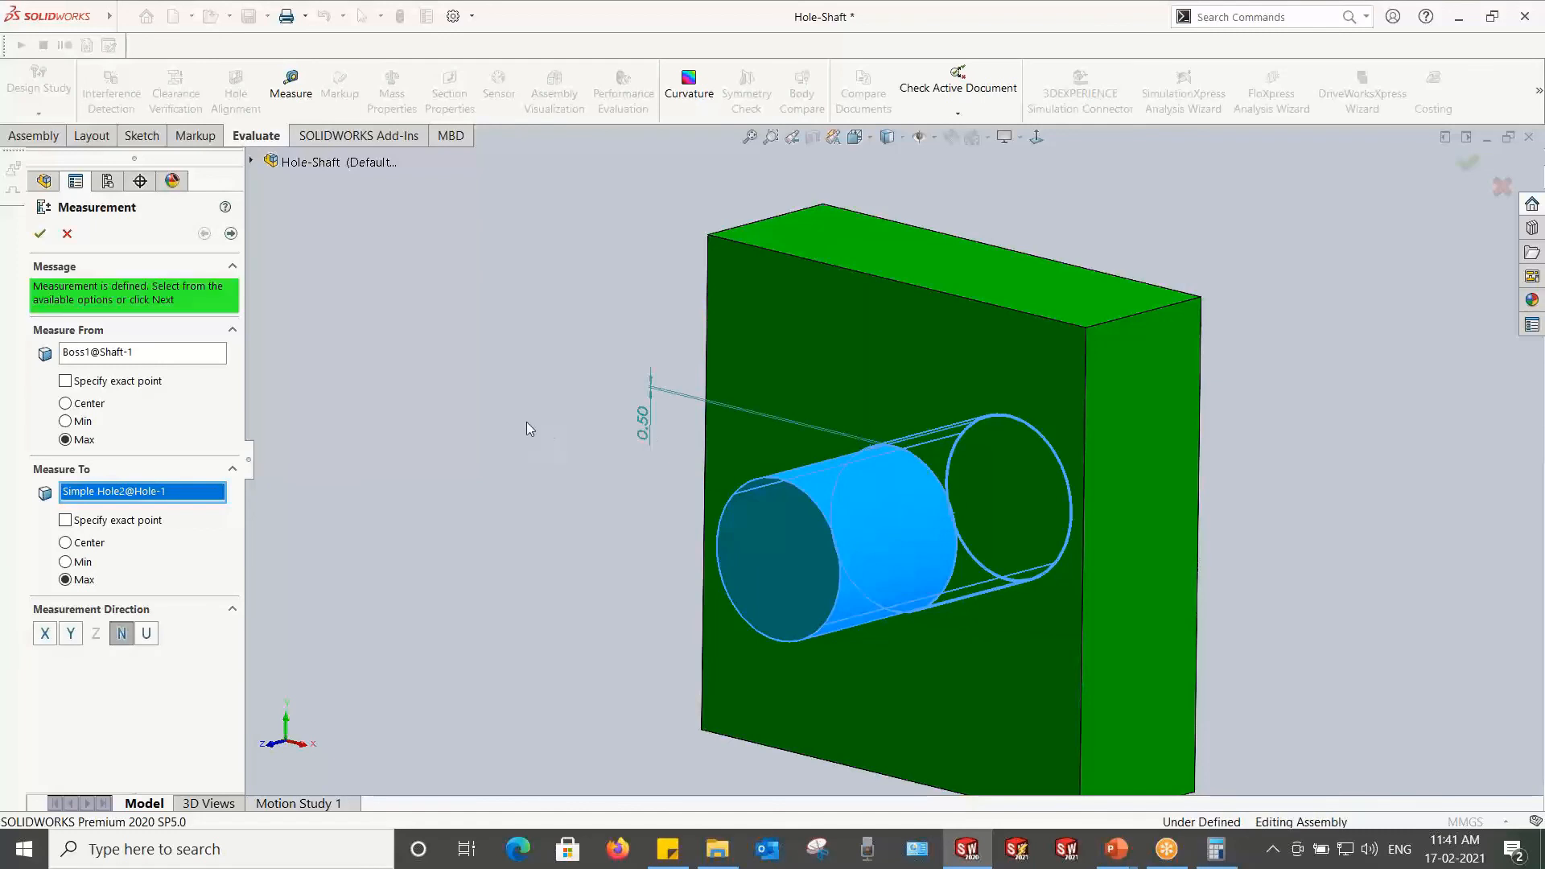
Step: Define the assembly sequence with Hole as the base part, followed by Shaft
click(231, 234)
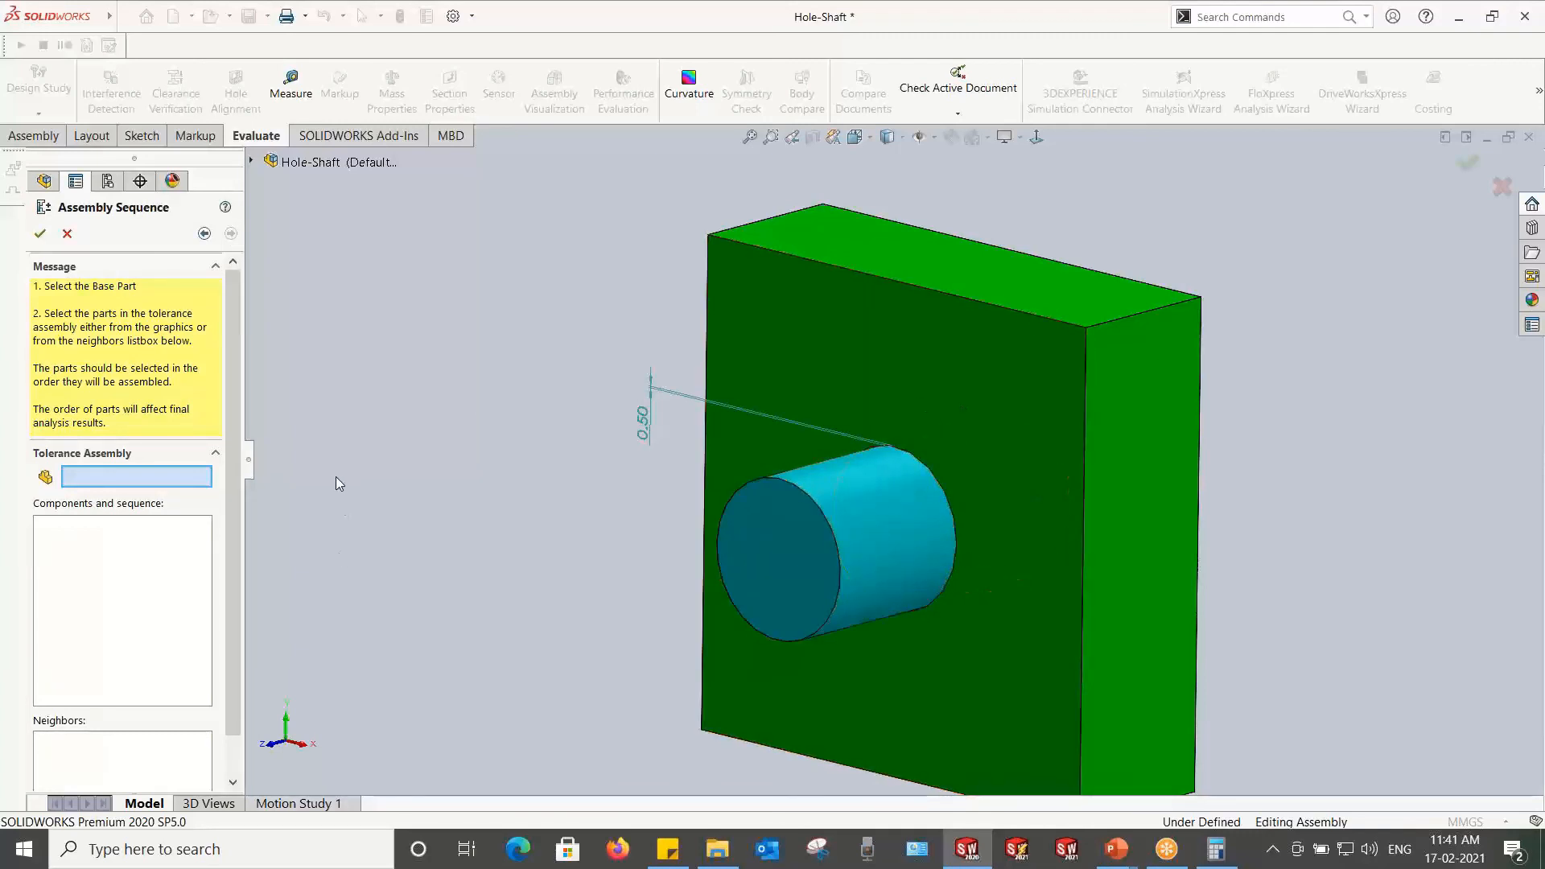
click(837, 460)
click(838, 499)
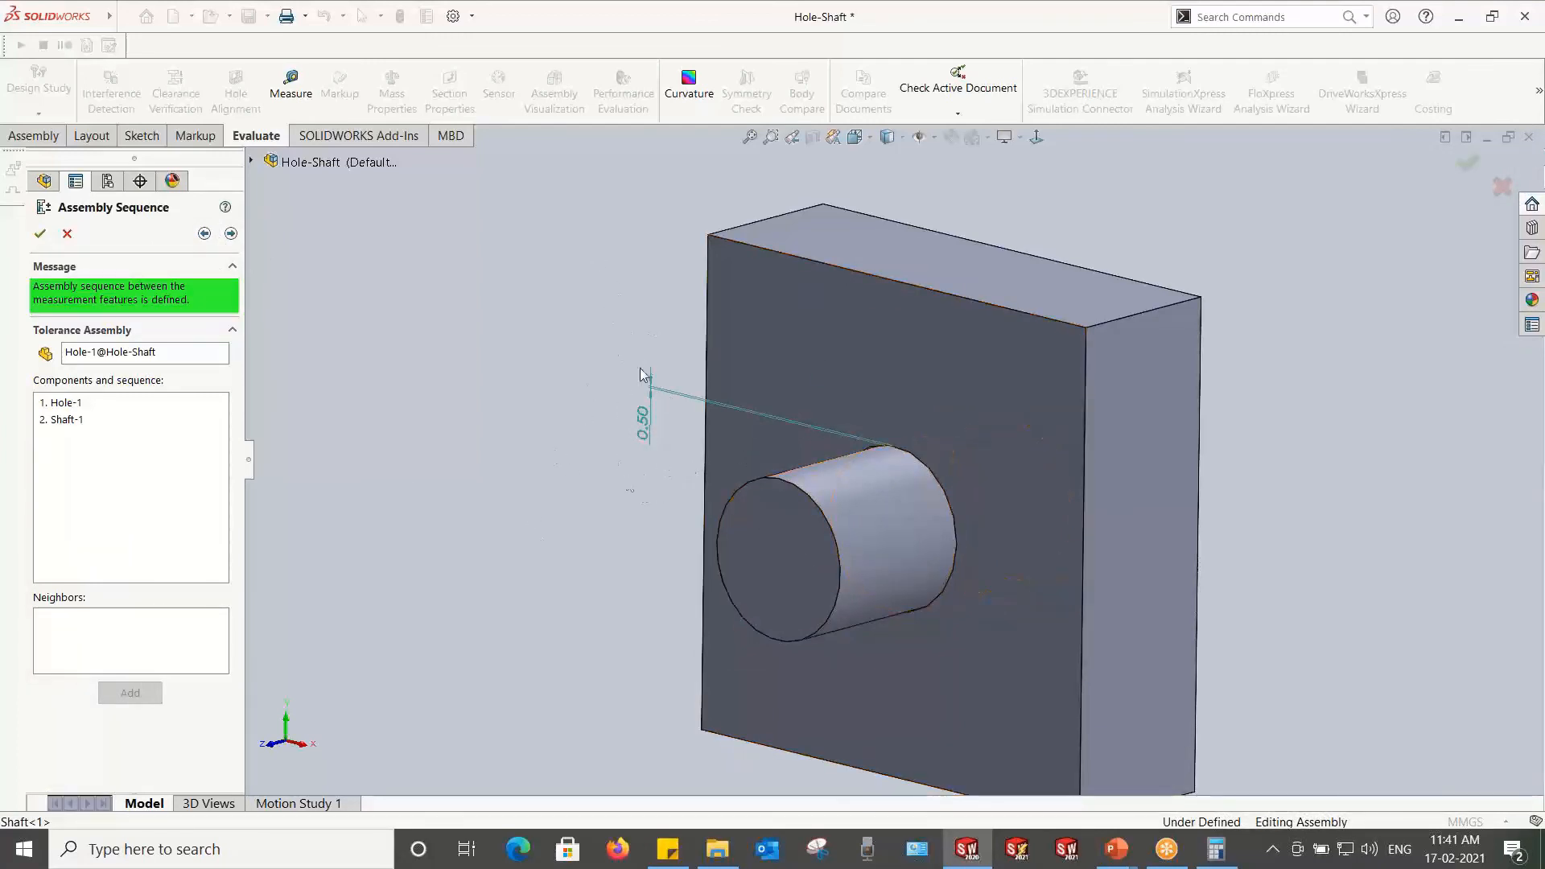
Step: Apply the concentric Boss1 constraint as the primary constraint for the Shaft
click(231, 234)
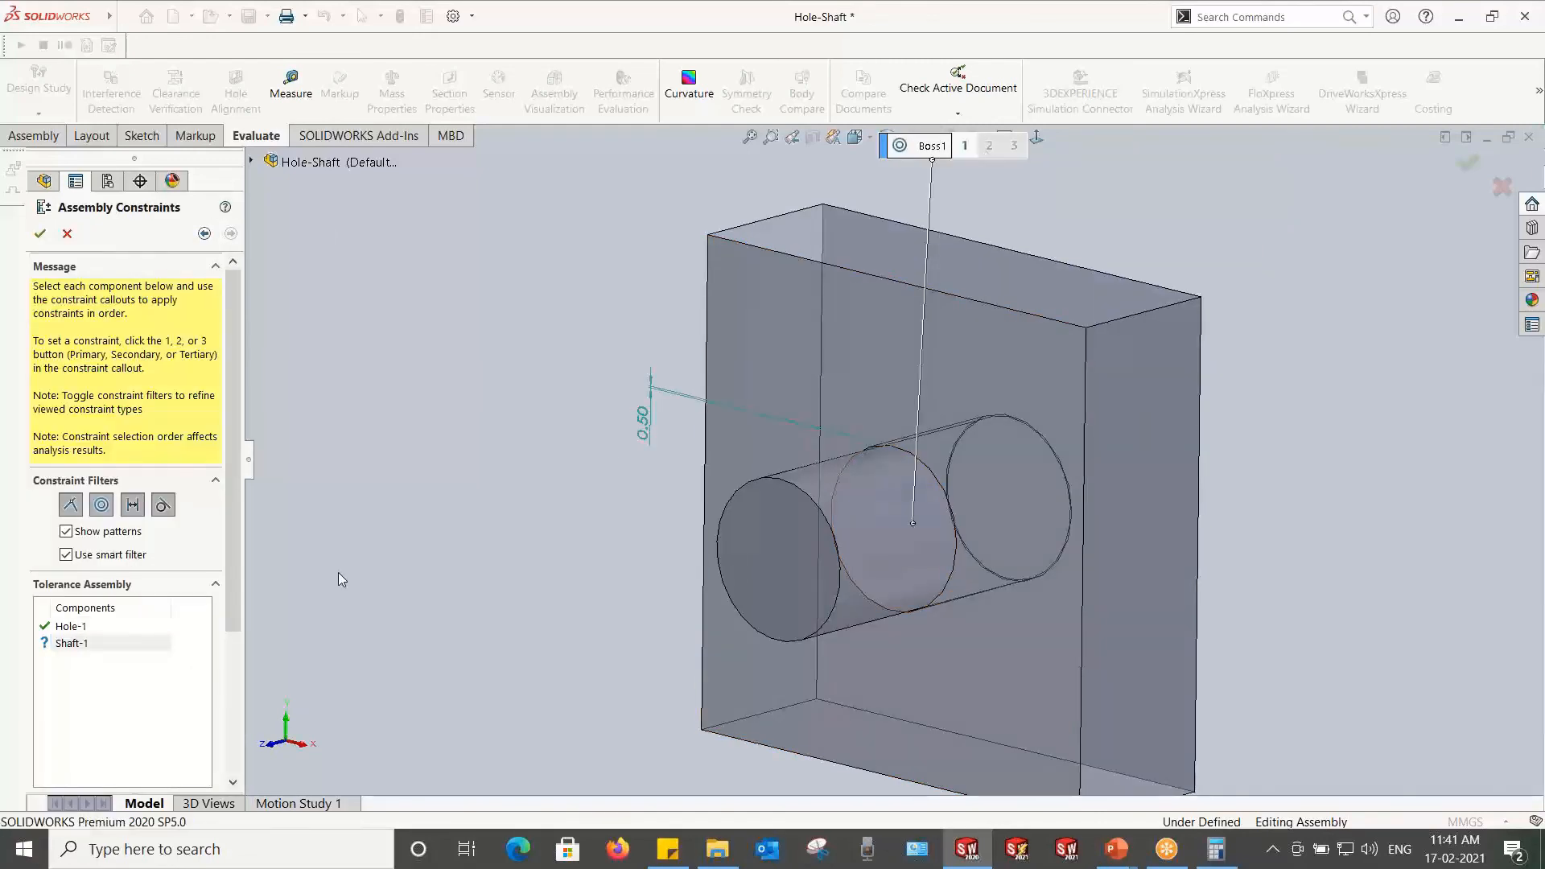
click(72, 643)
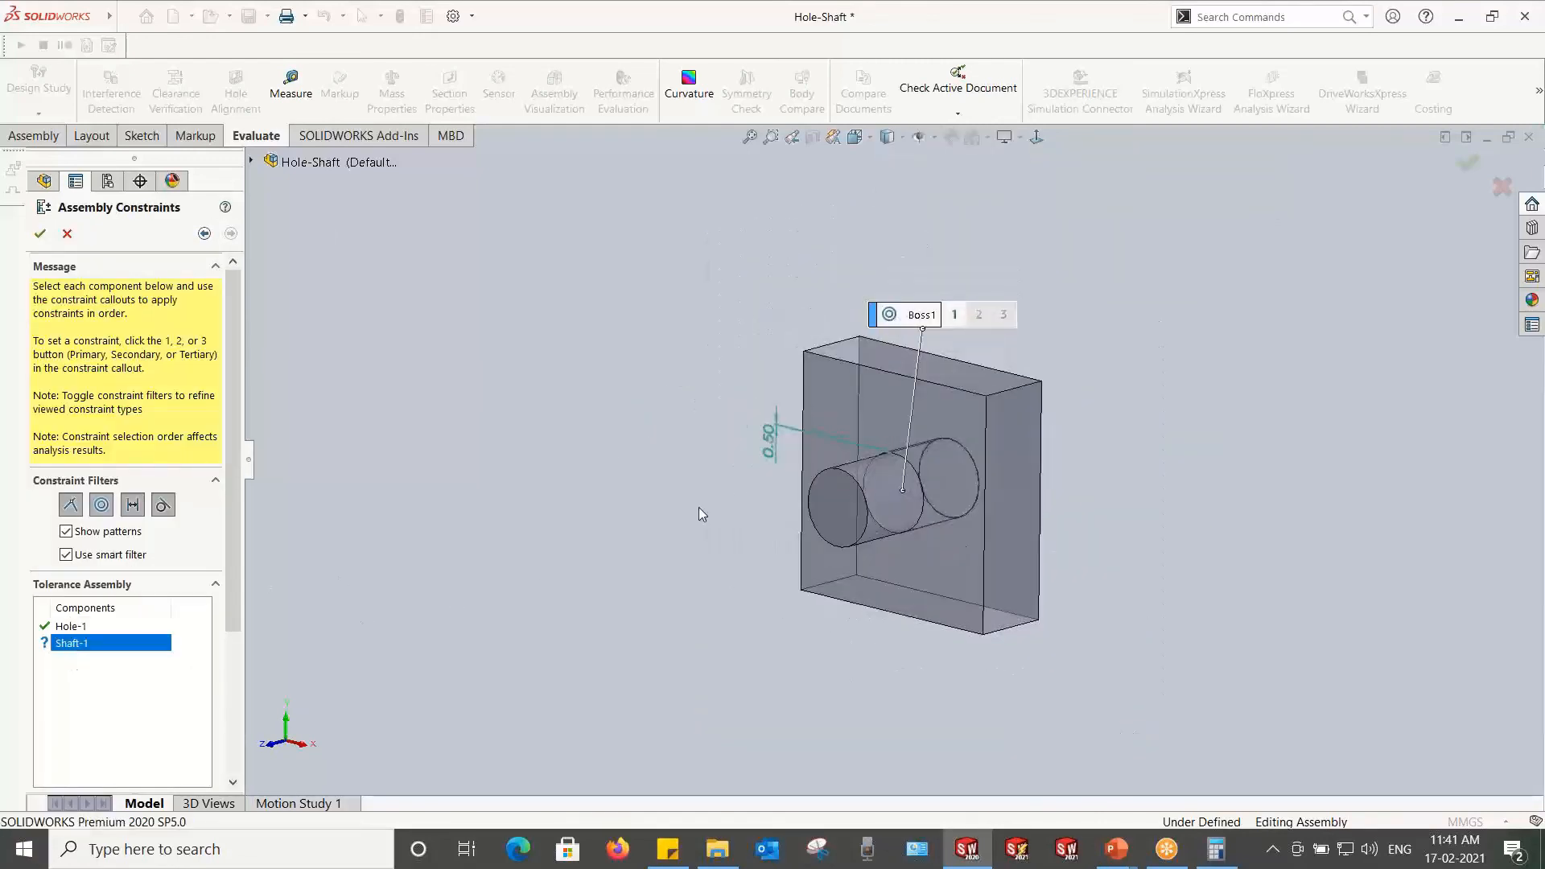
click(954, 316)
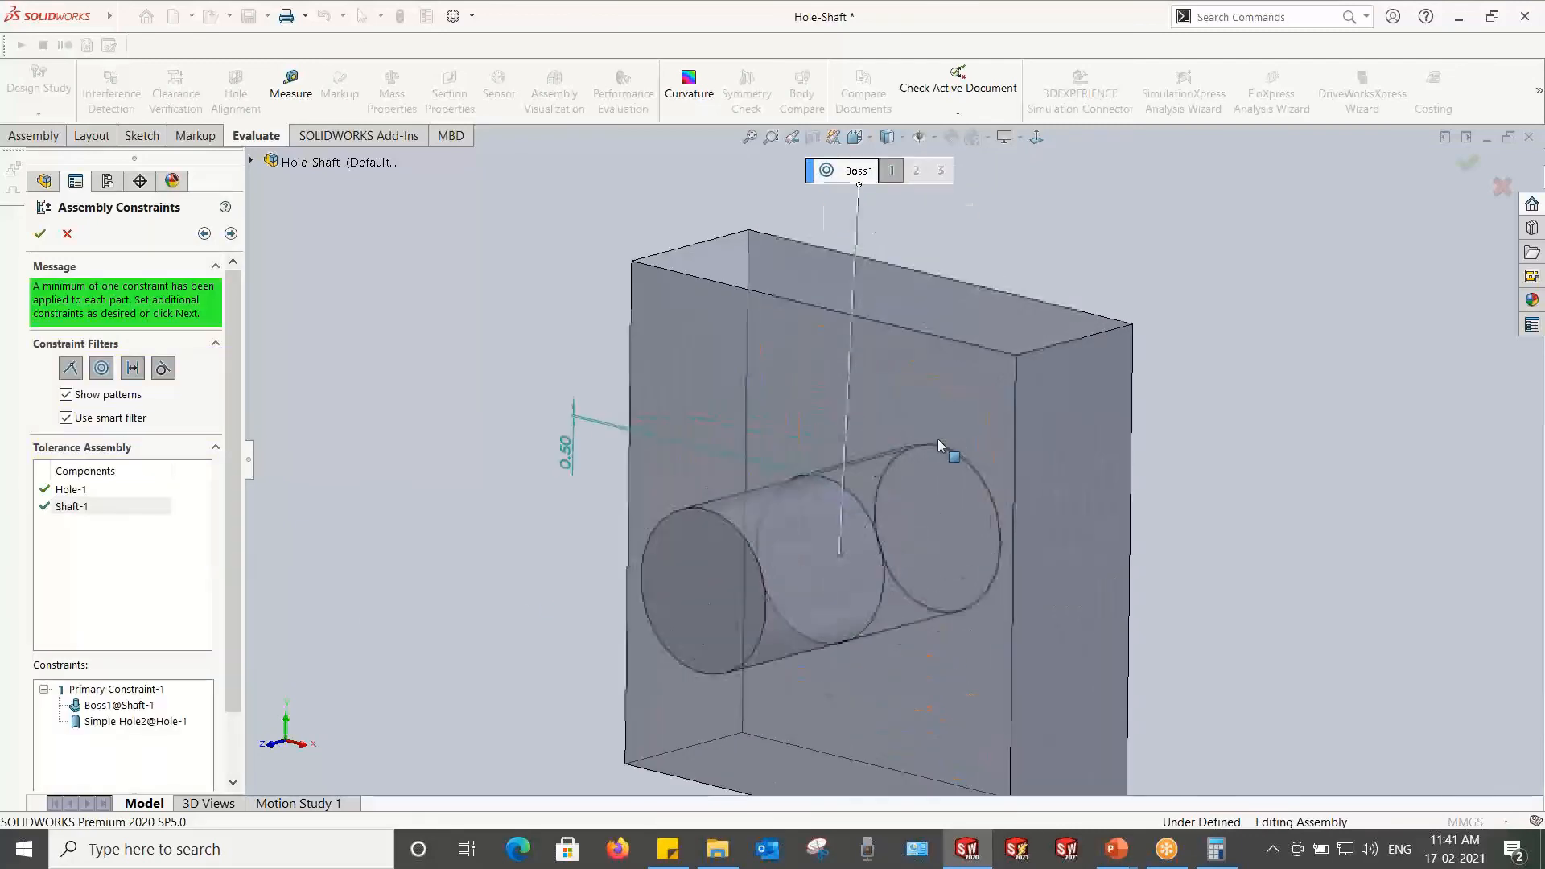
Step: Calculate the analysis results, compare the MIN and MAX displays with their contributors, and accept the tolerance study
click(231, 233)
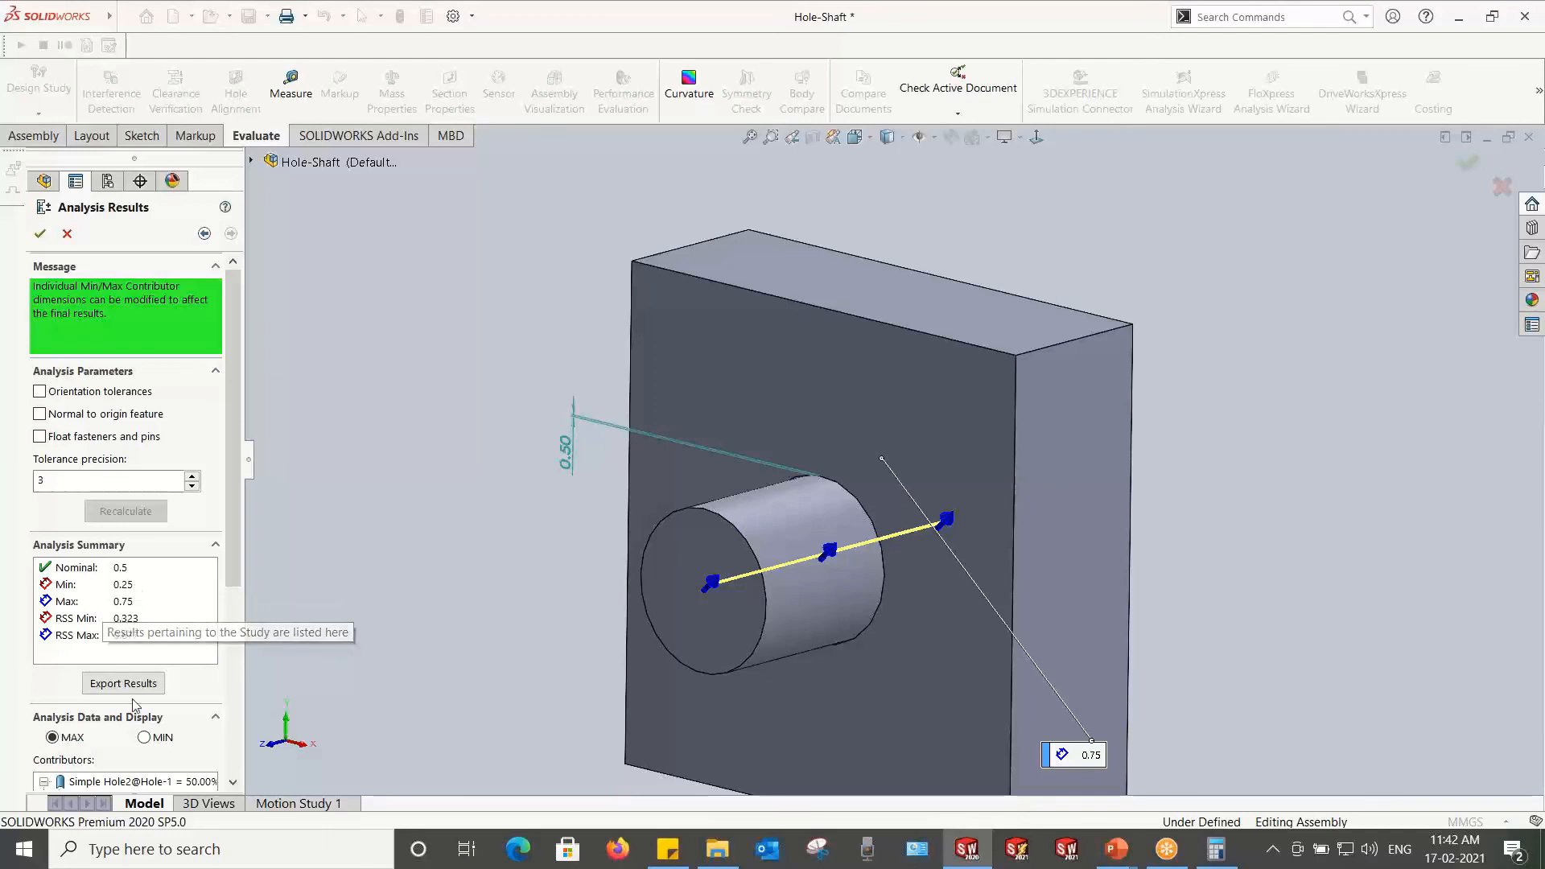
click(145, 738)
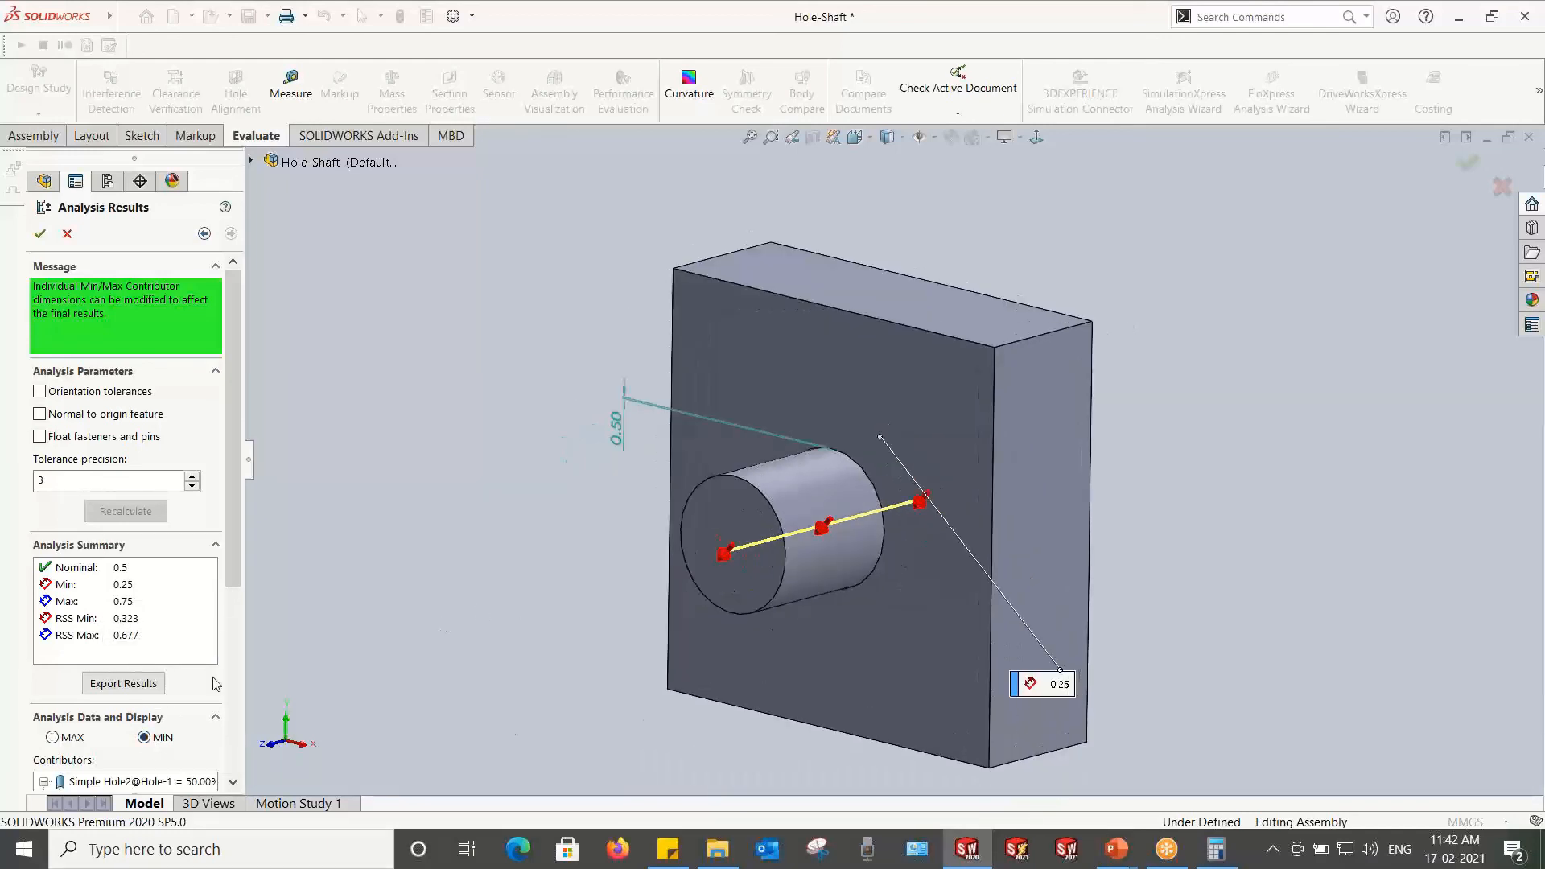
click(53, 738)
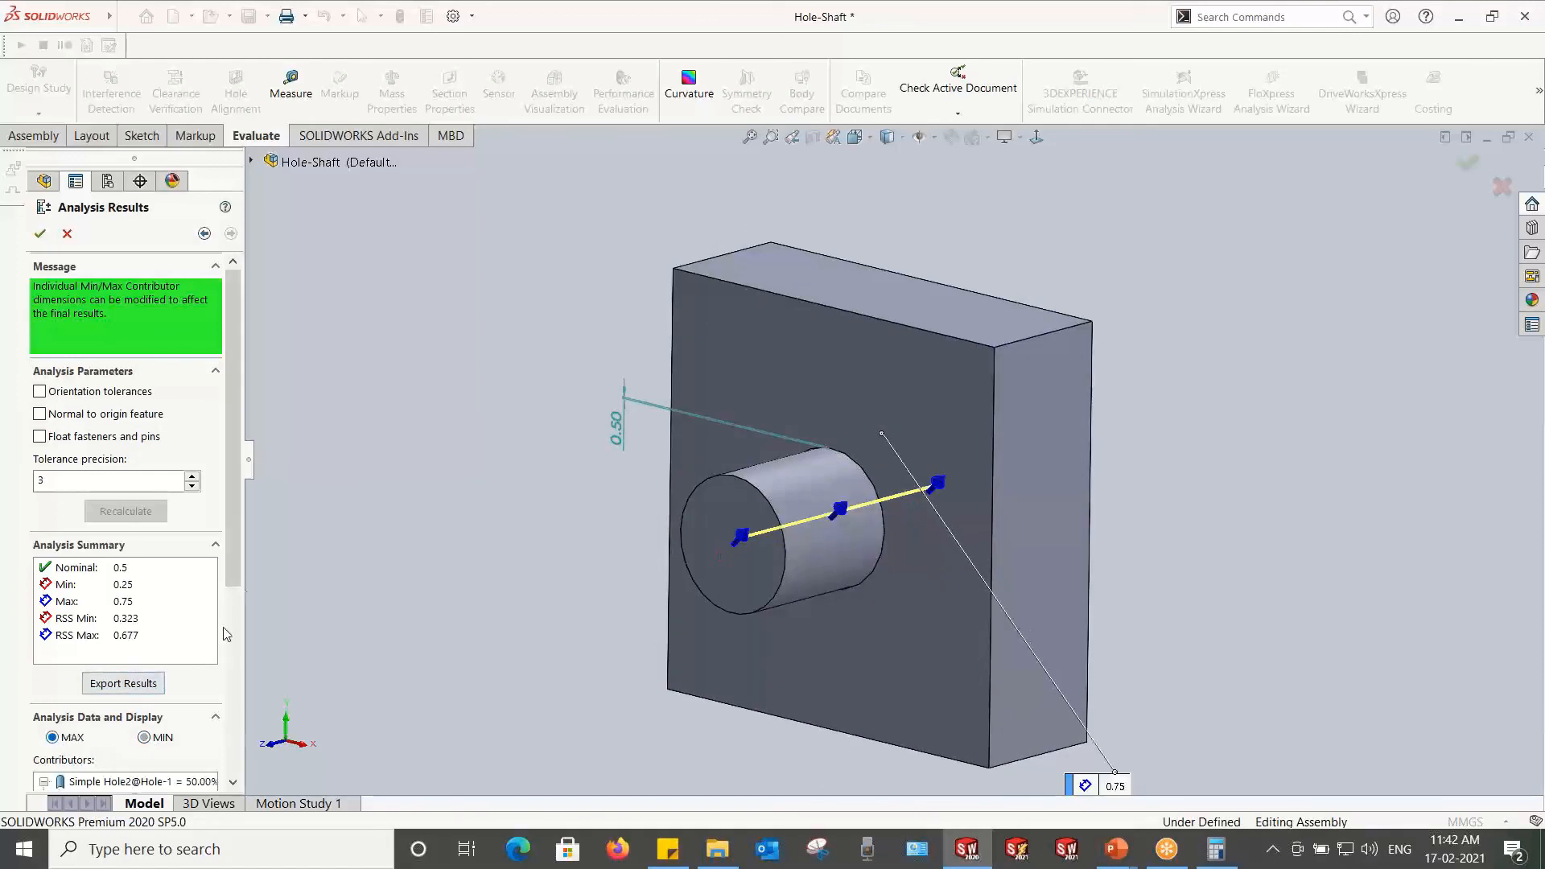
scroll(233, 549, down, 3)
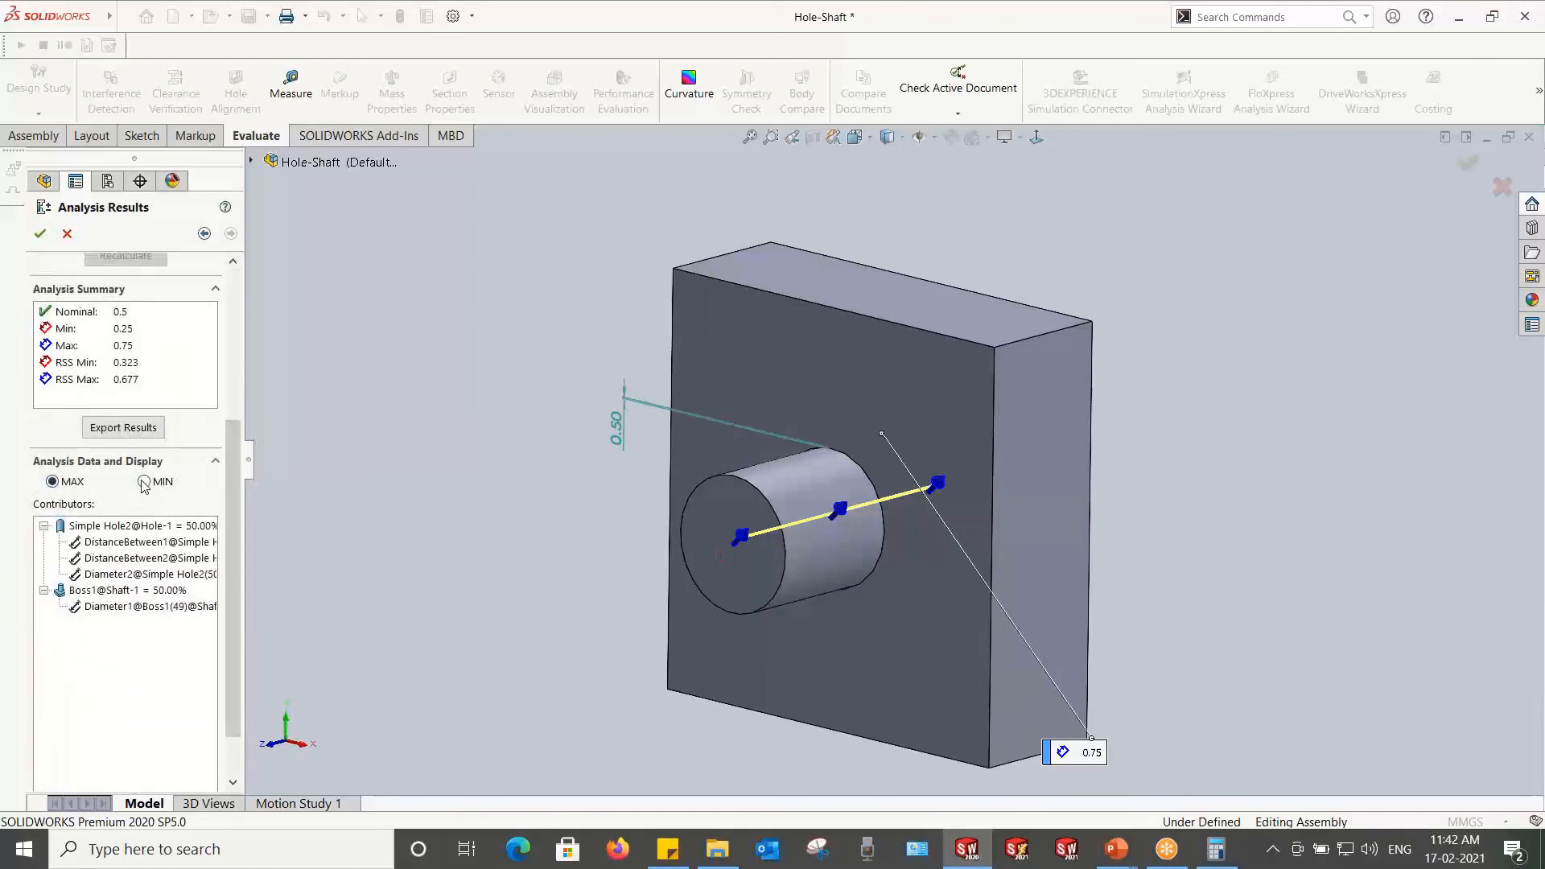
click(143, 483)
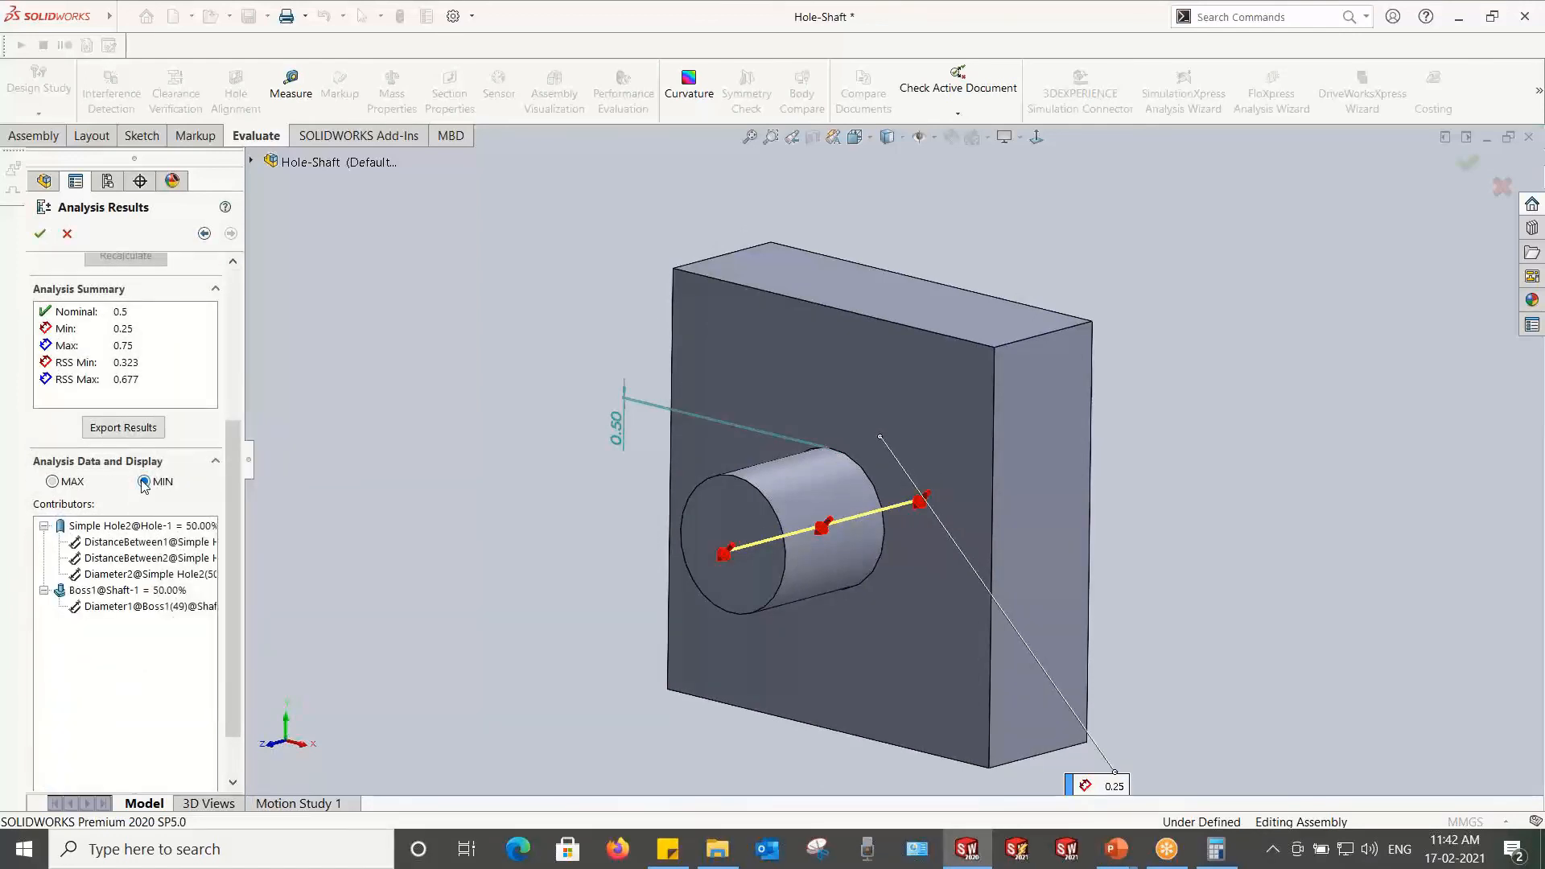
click(53, 482)
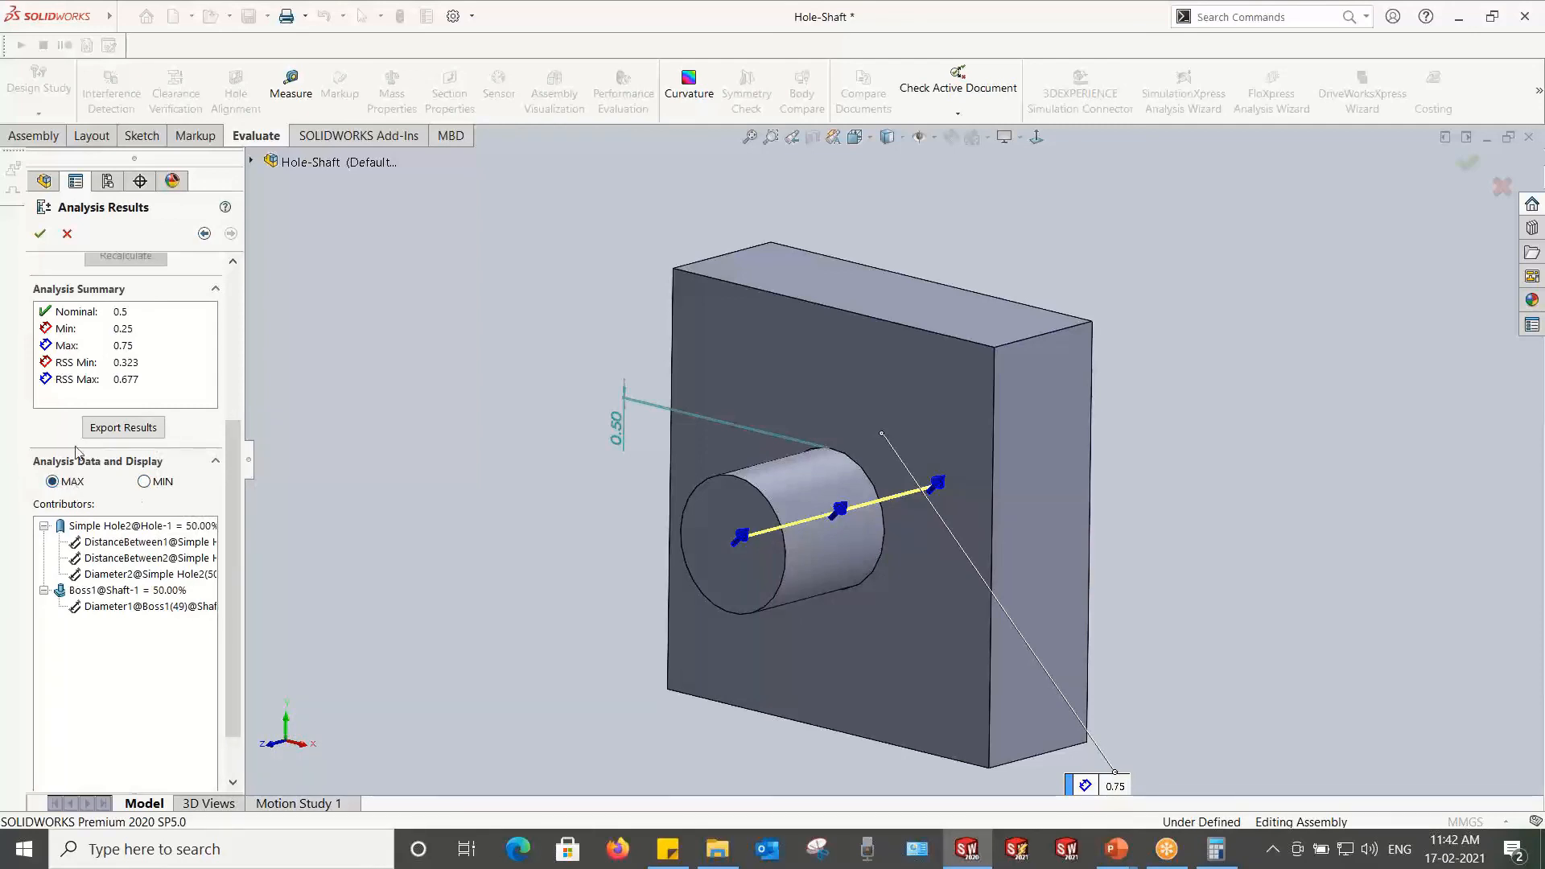
click(40, 234)
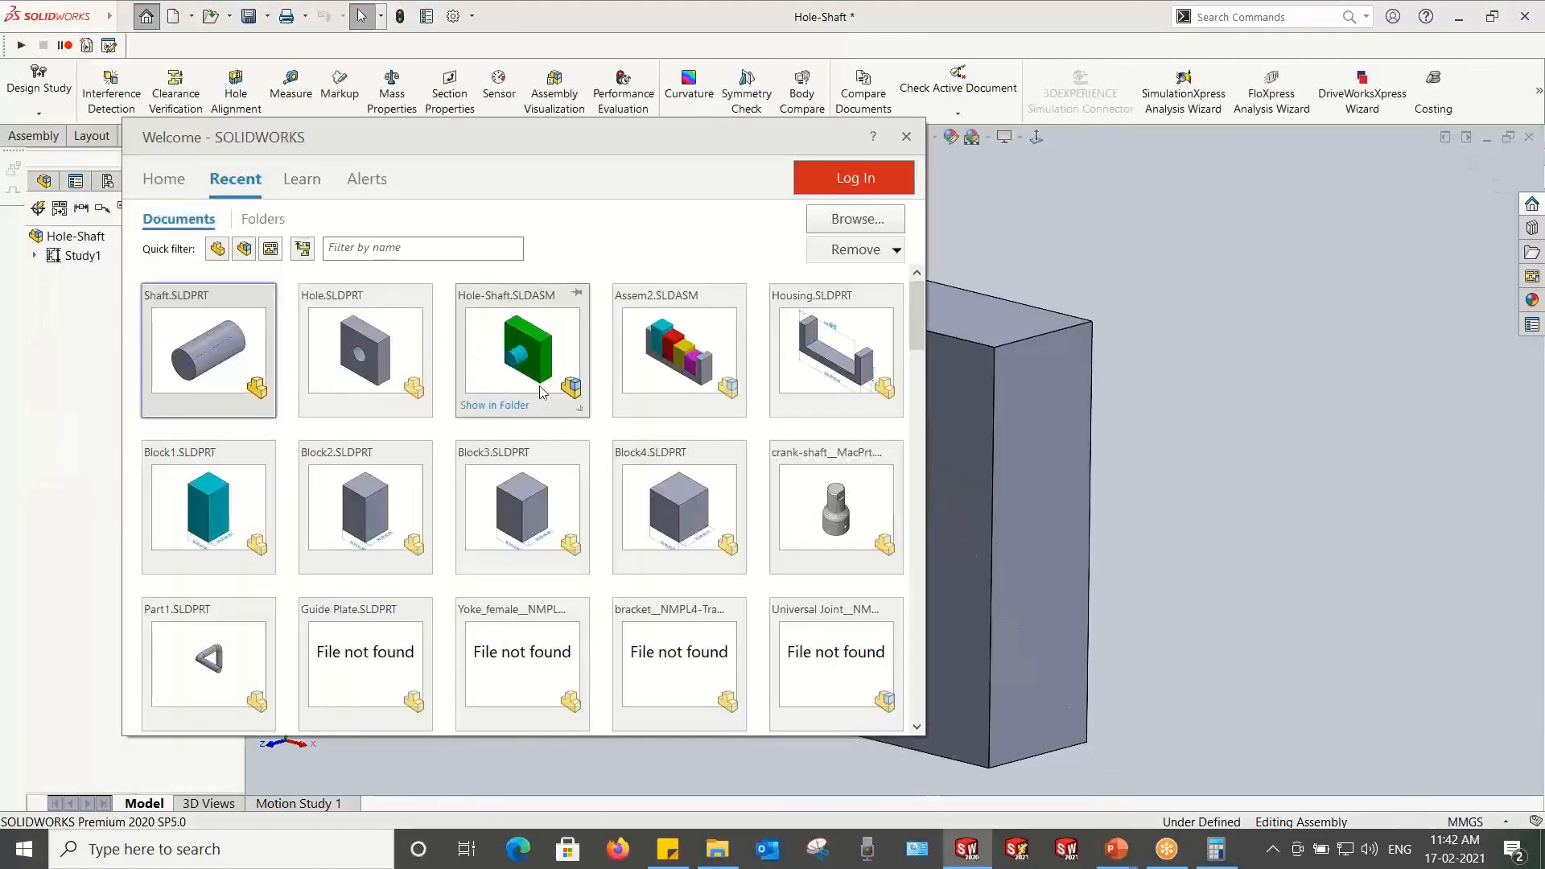
Step: Open the recent Assem2 assembly and bring up its Study1 tolerance study for editing
click(678, 350)
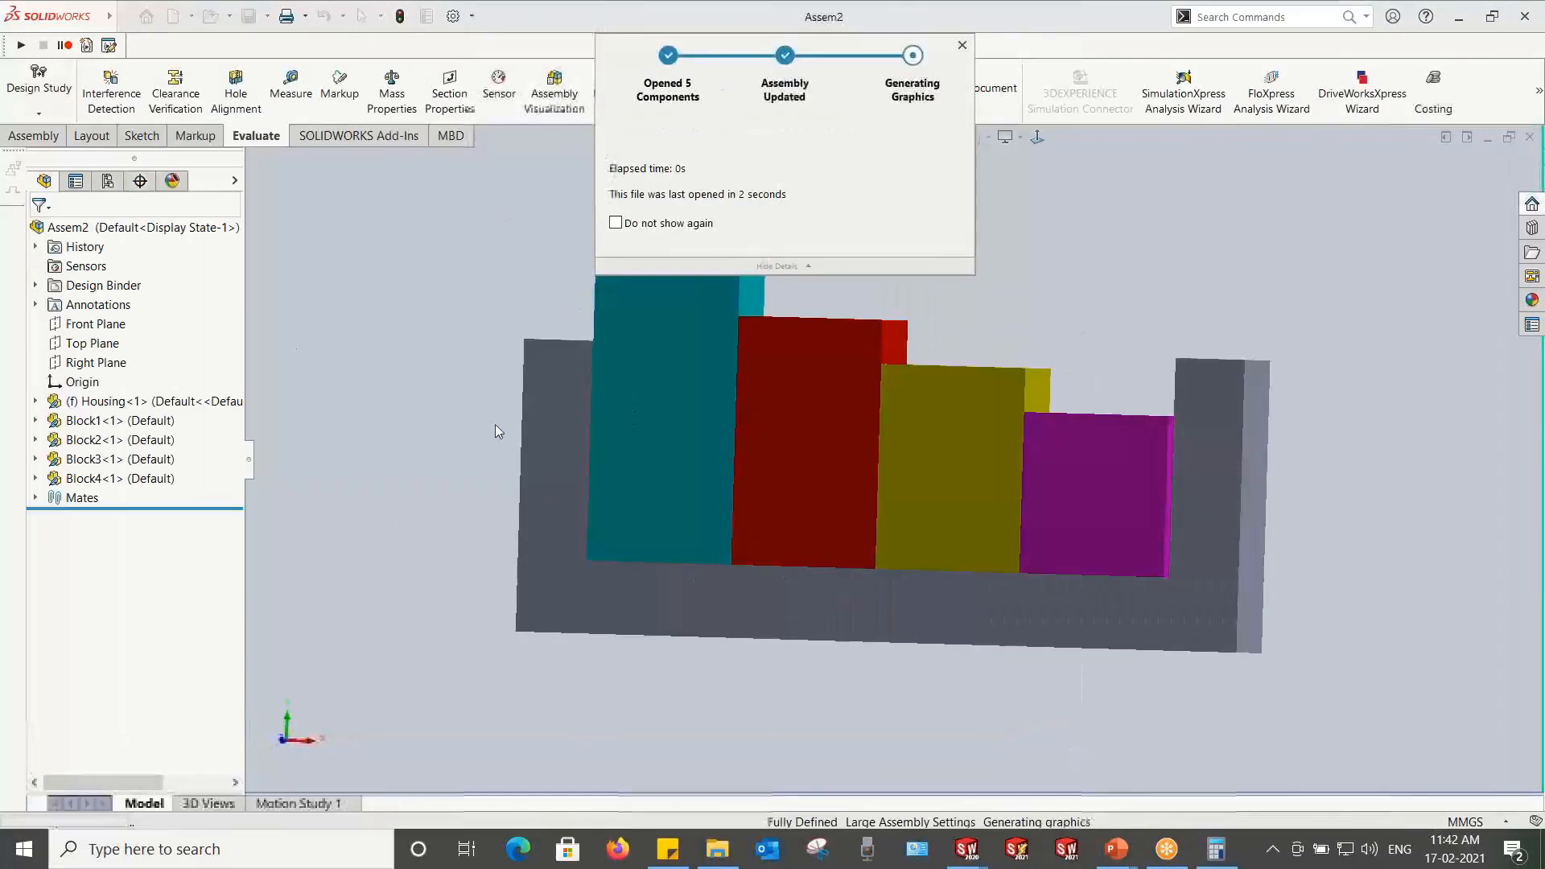
right_click(89, 227)
click(176, 440)
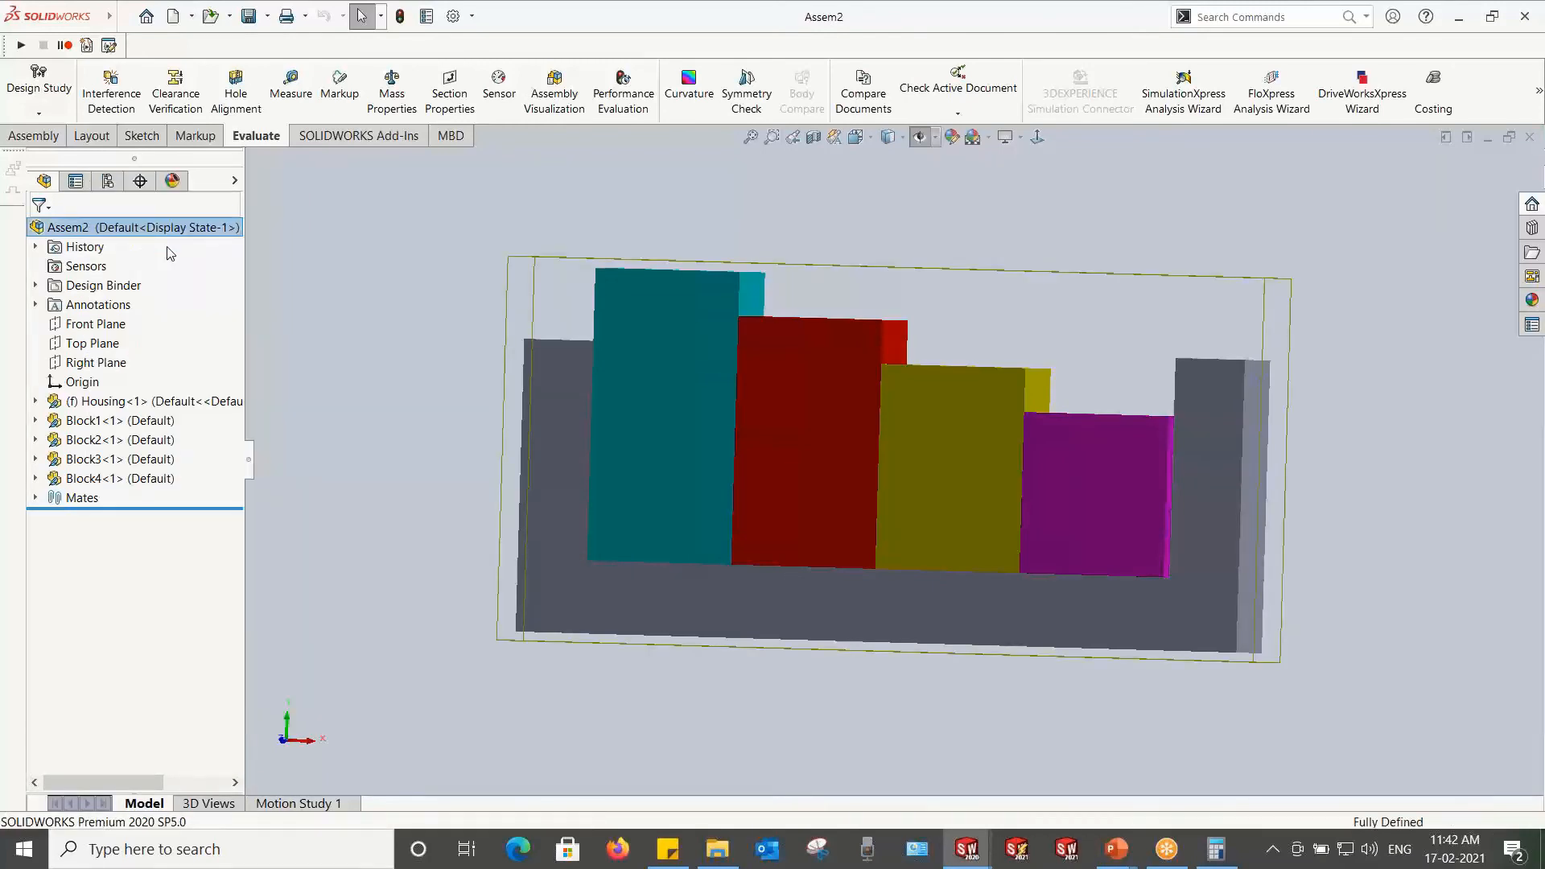
right_click(71, 257)
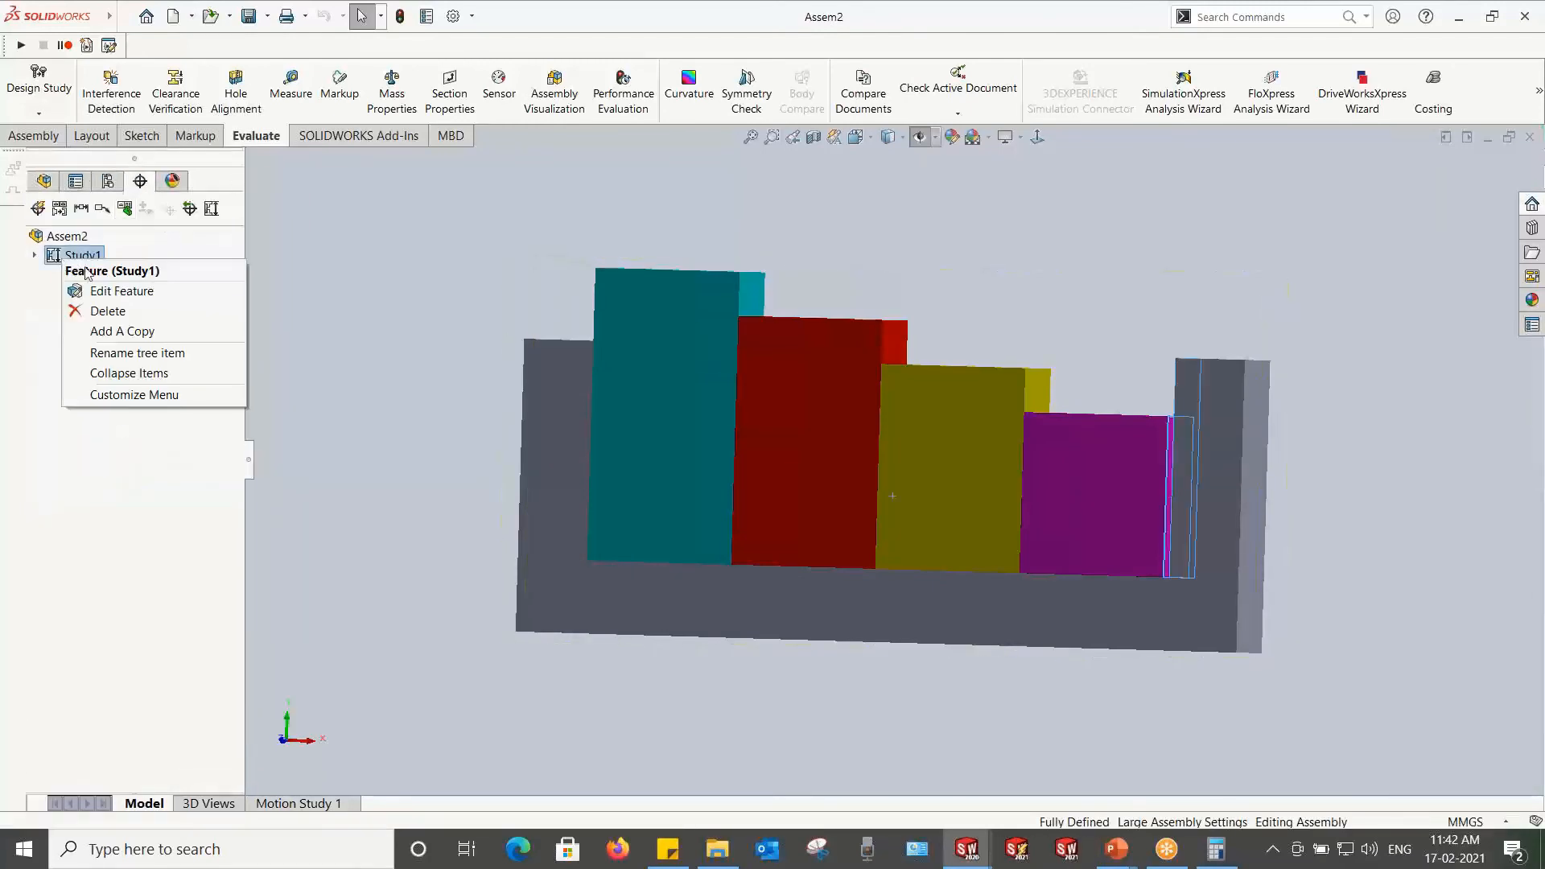
click(95, 291)
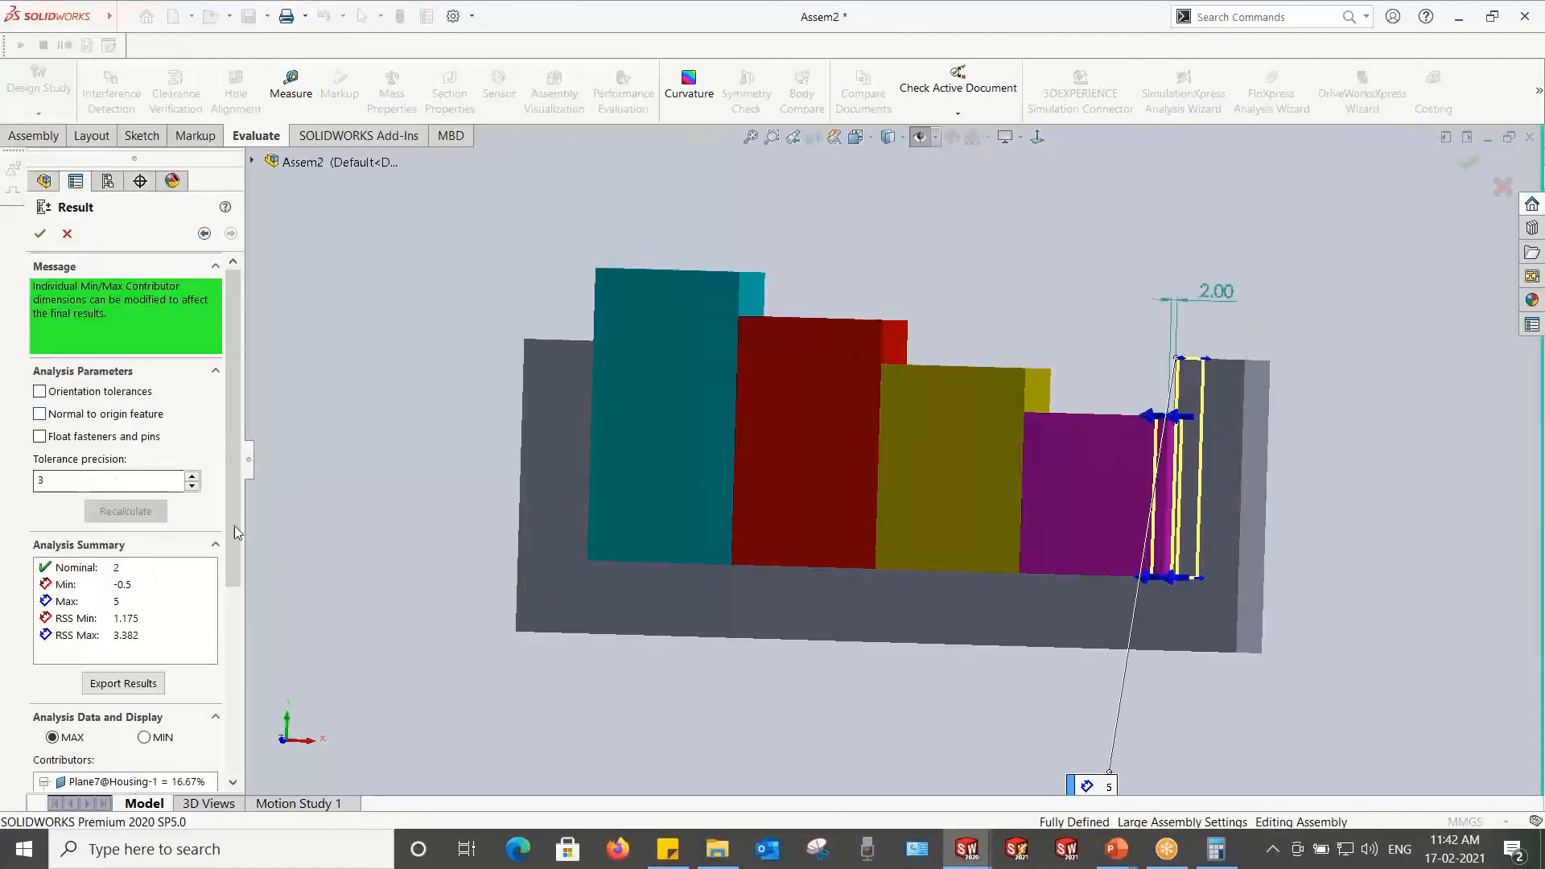
Step: Compare the MIN and MAX results and contributors of Assem2's gap, then close the study
scroll(238, 527, down, 3)
click(145, 593)
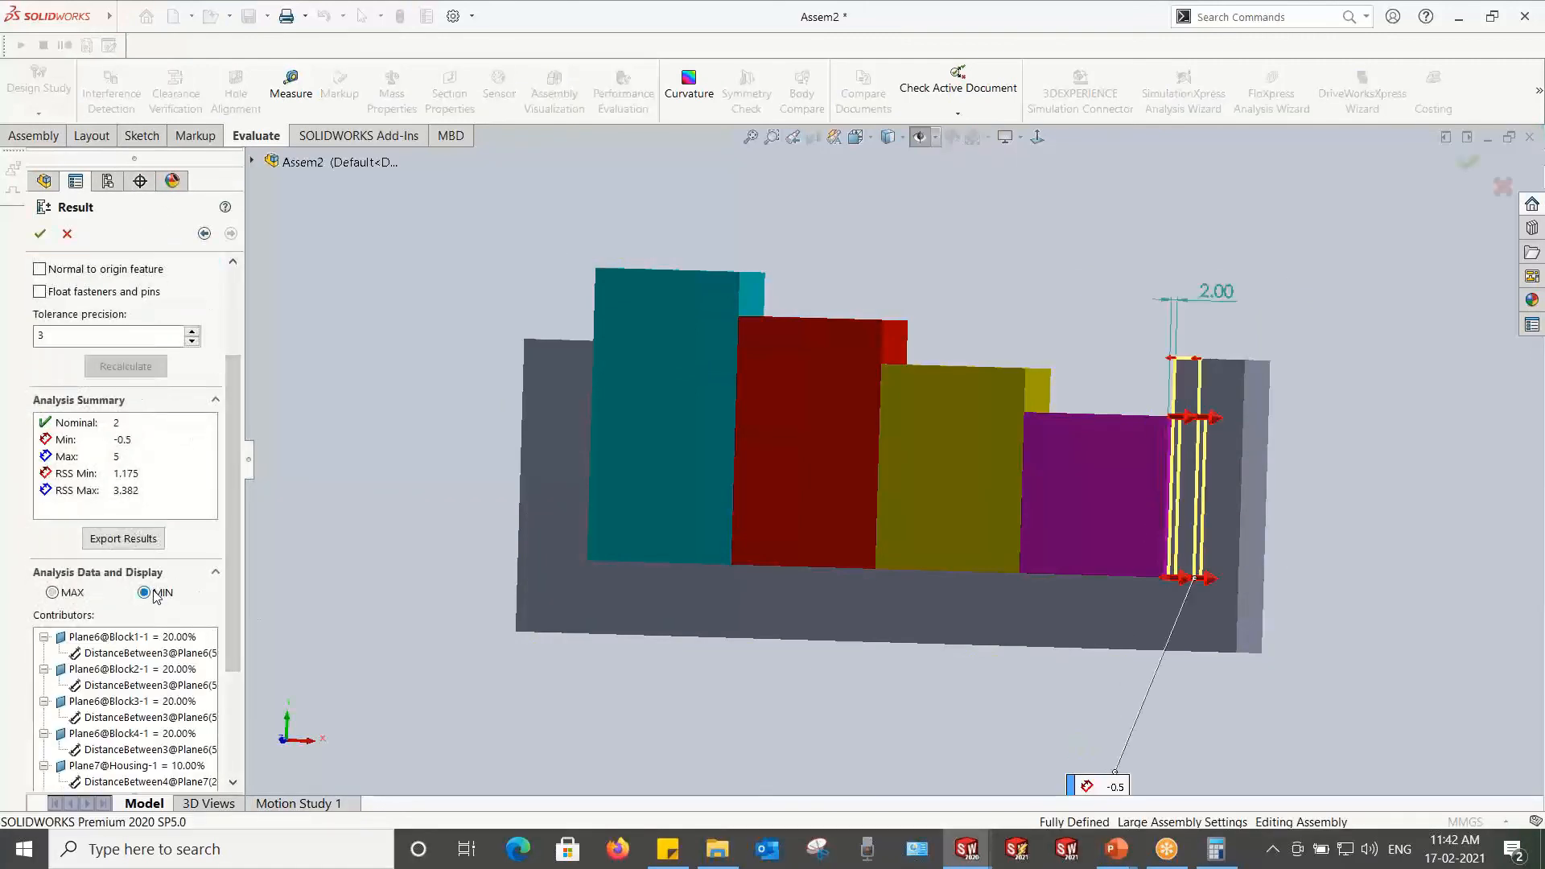
middle_drag(481, 390, 495, 448)
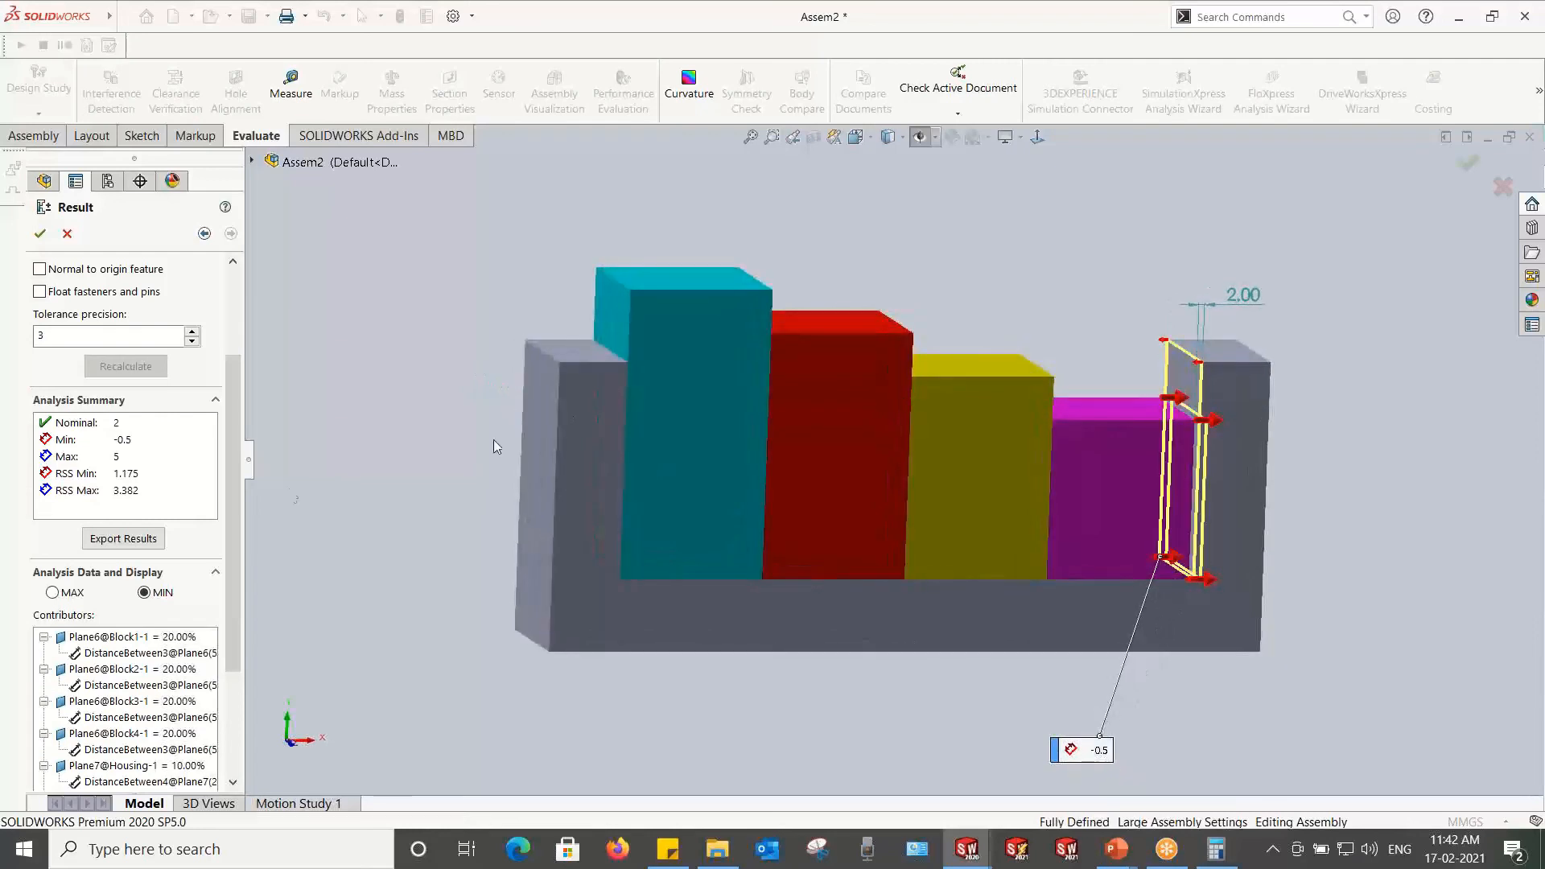
click(69, 594)
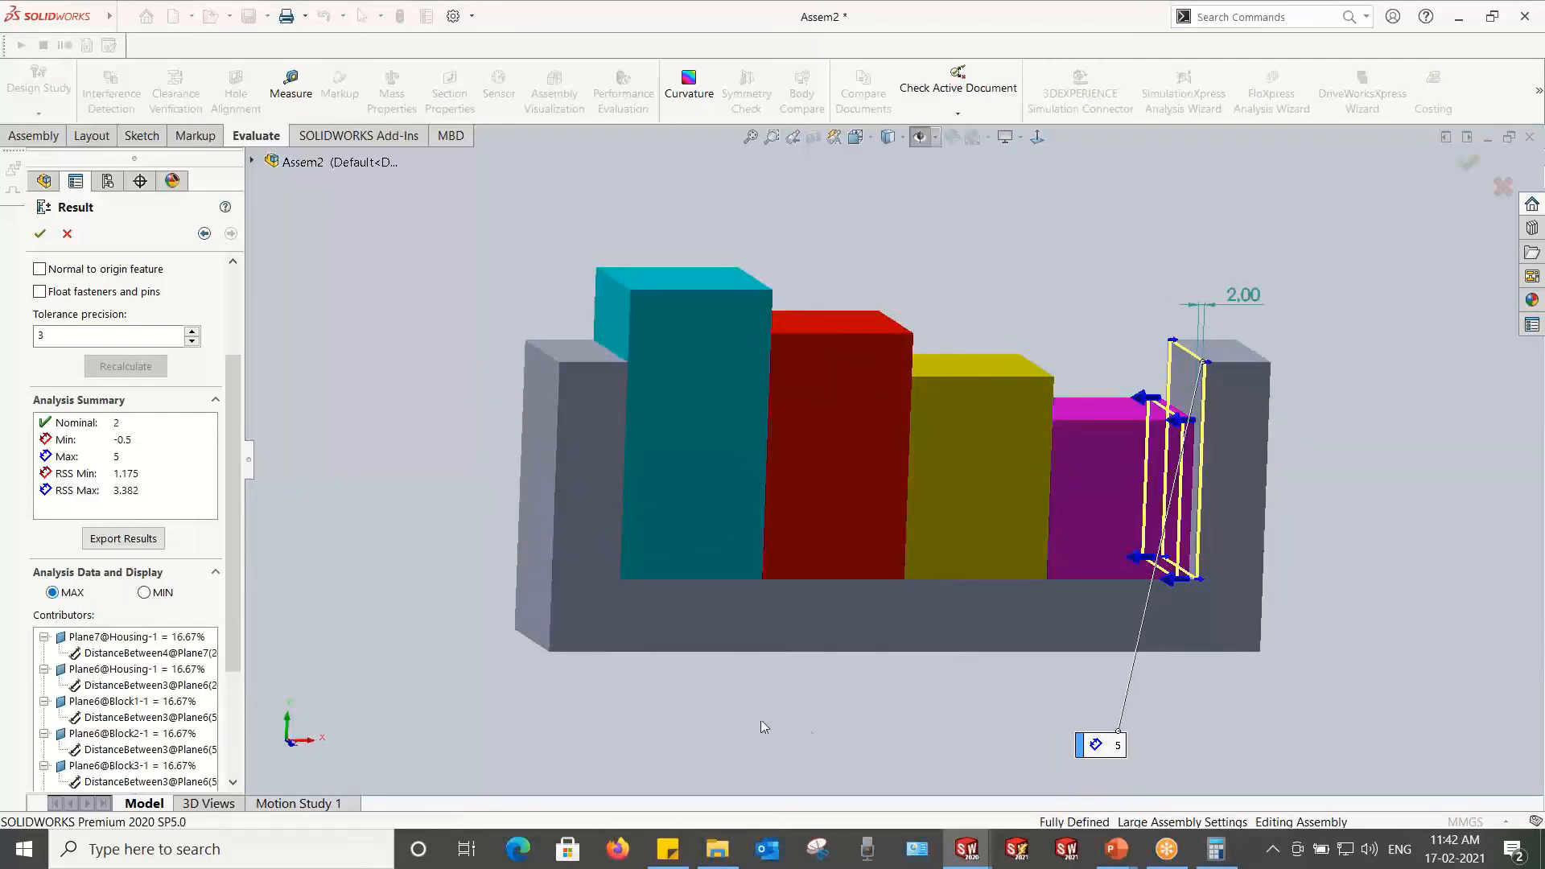
click(39, 234)
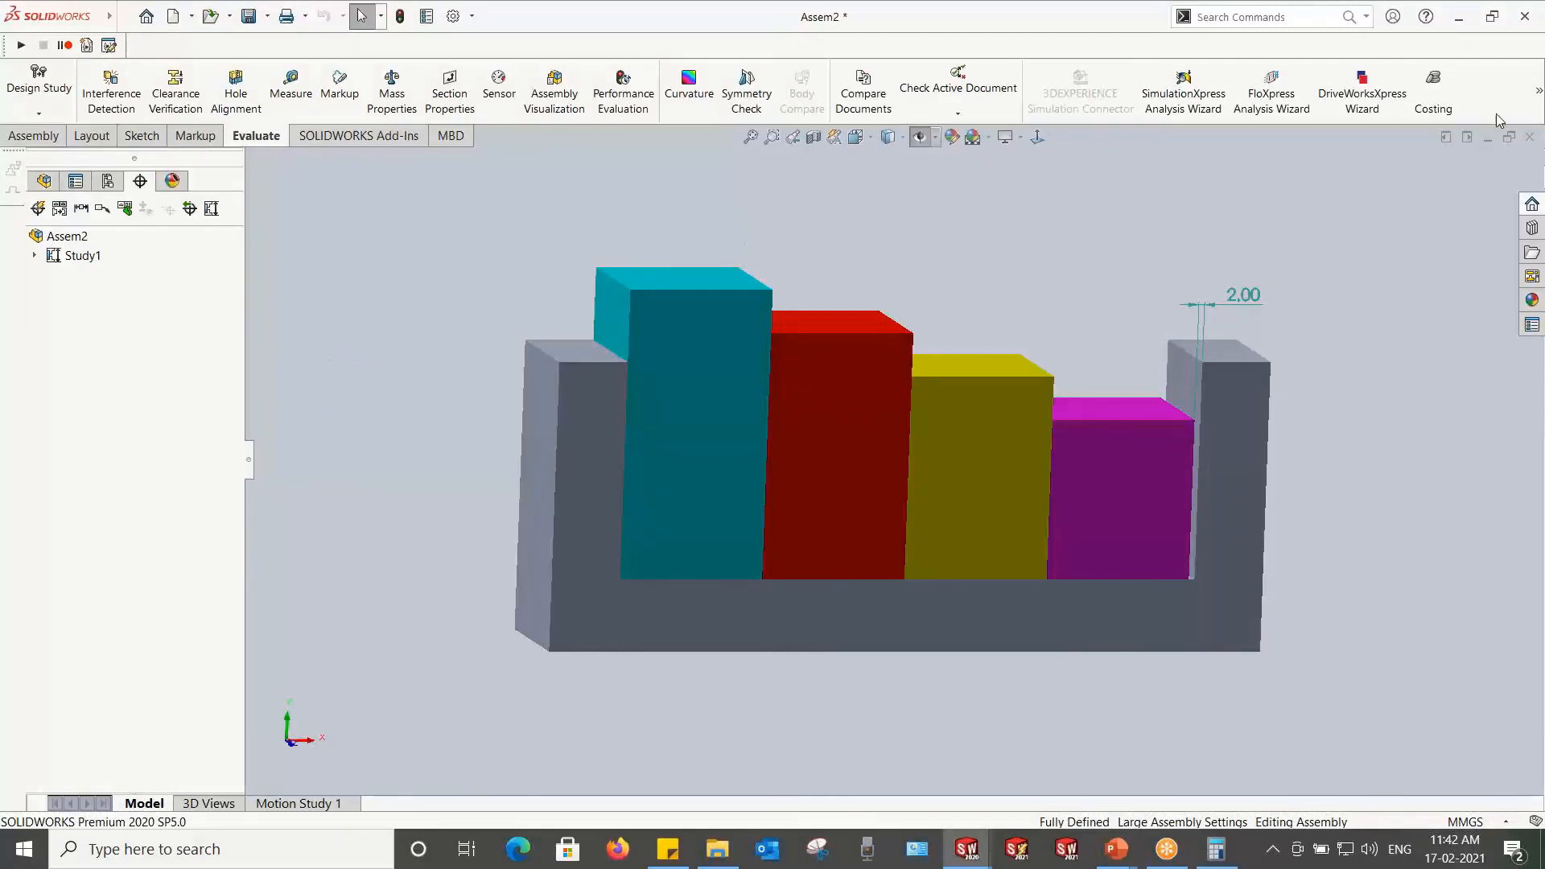
Step: Switch to the PowerPoint slide show and advance to the Stack-up Analysis slide on analysis results
key(alt+Tab)
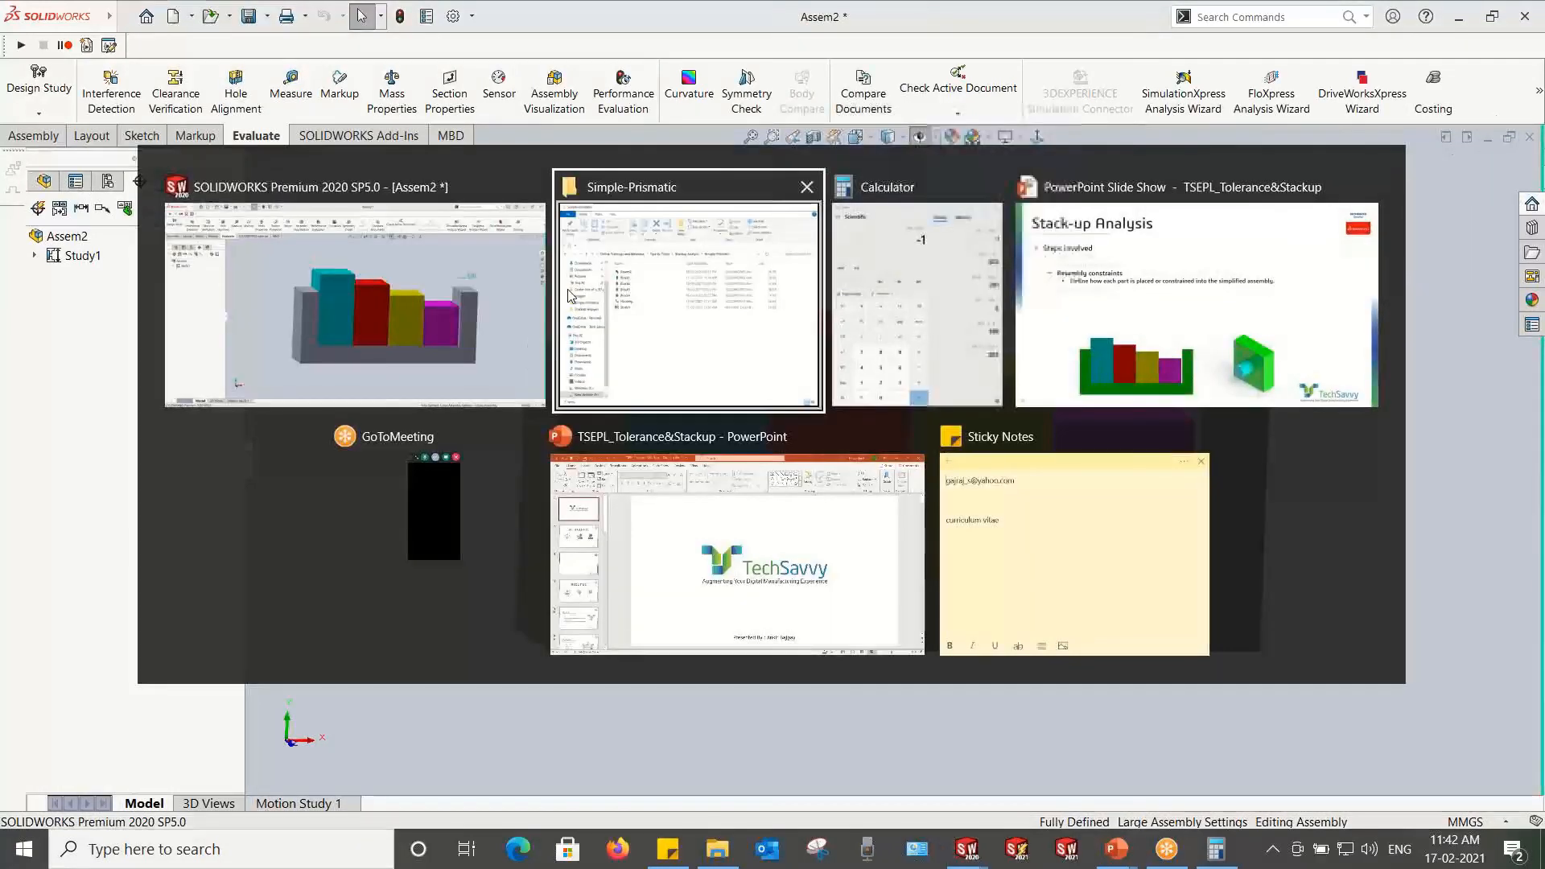
click(1135, 354)
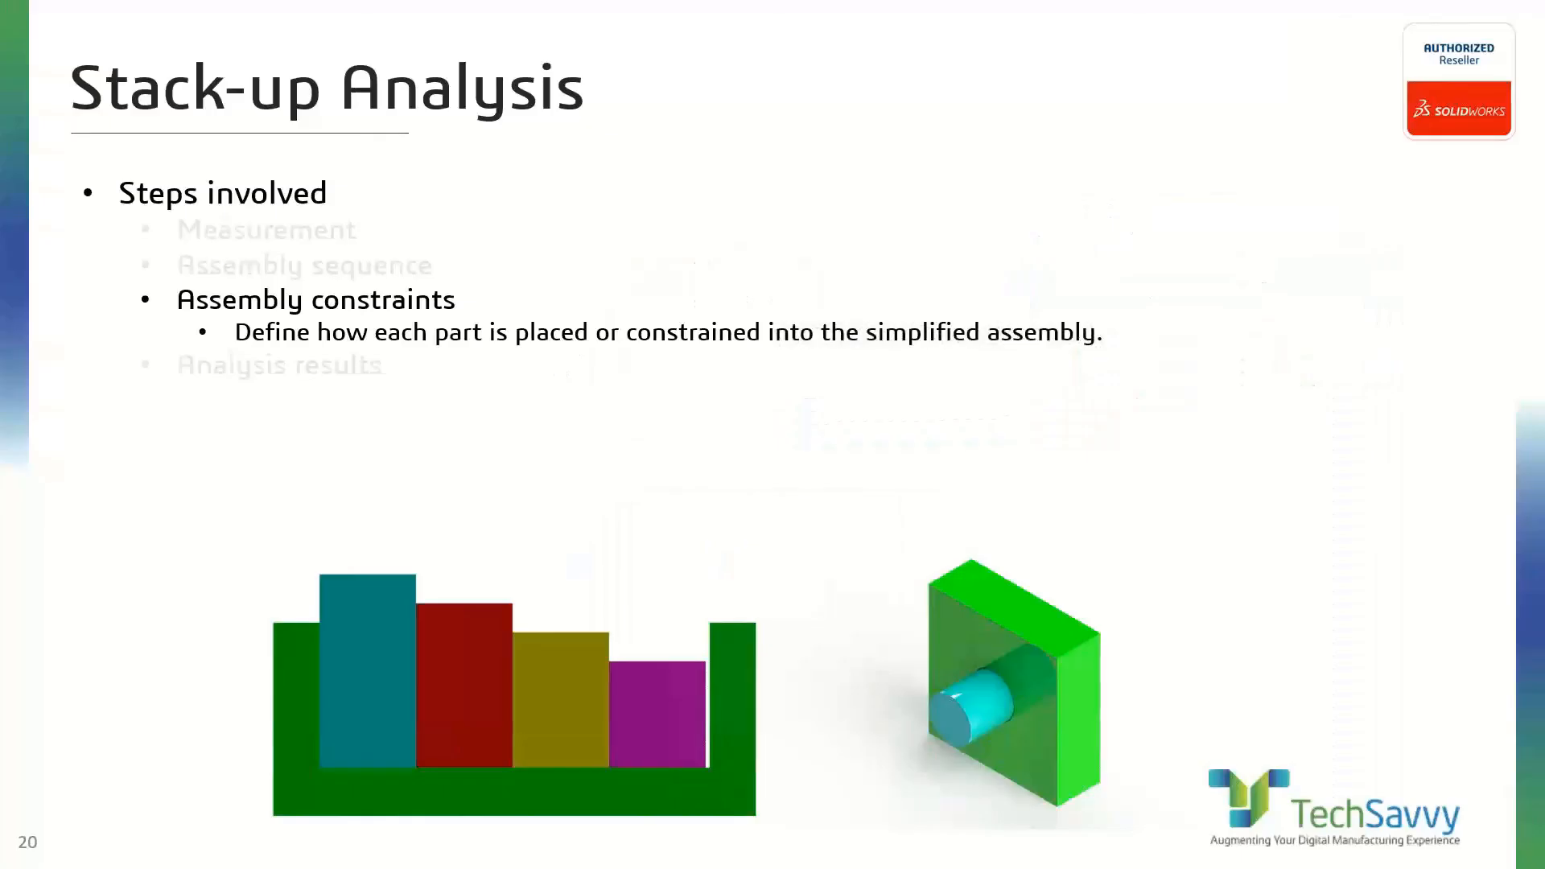
key(Right)
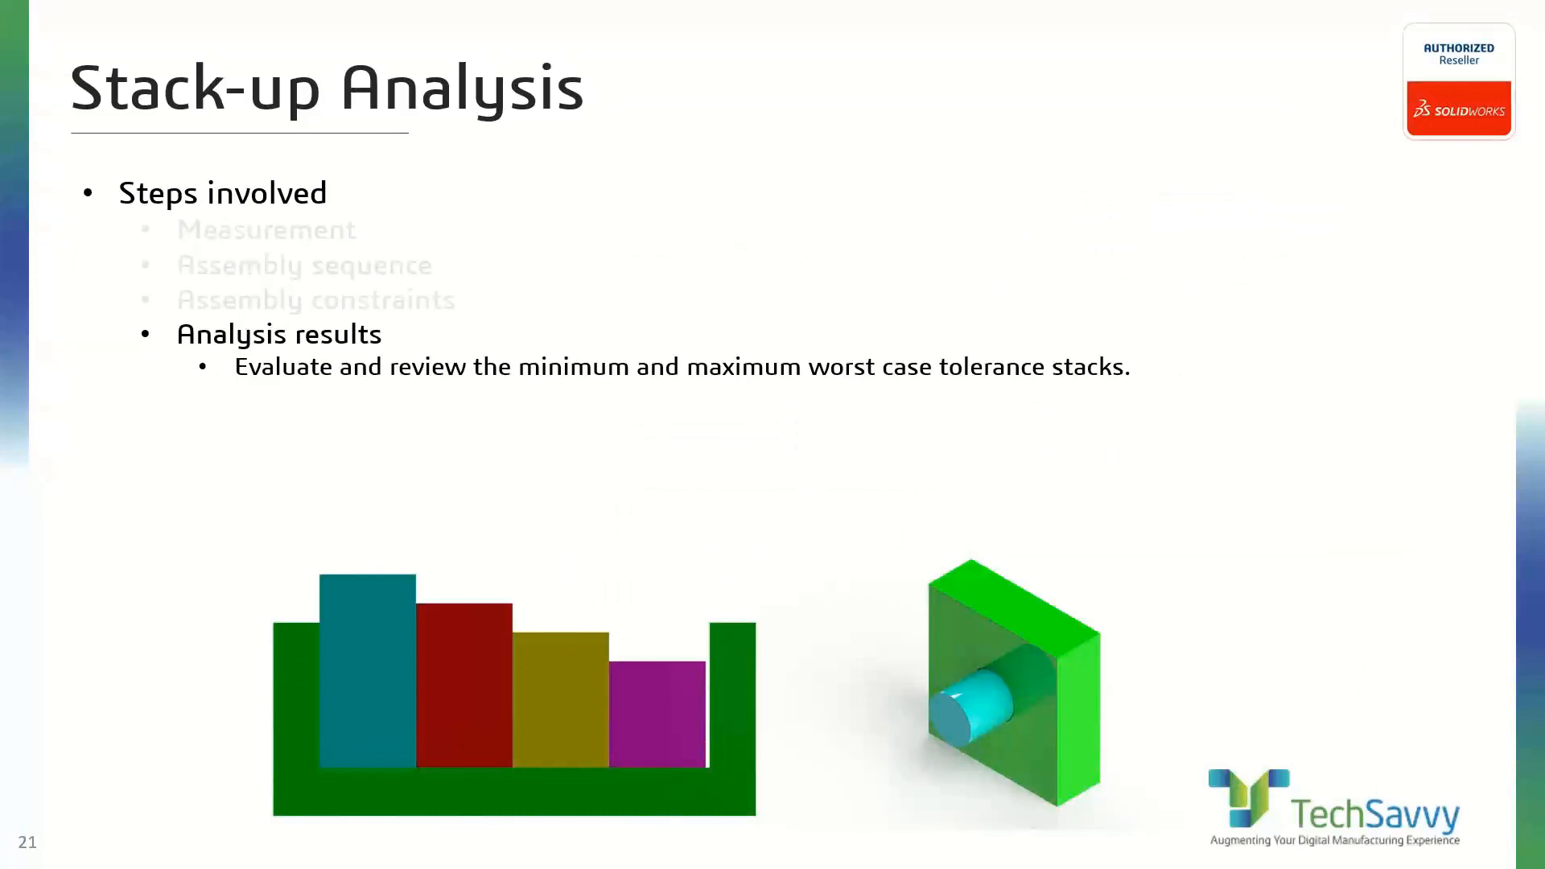